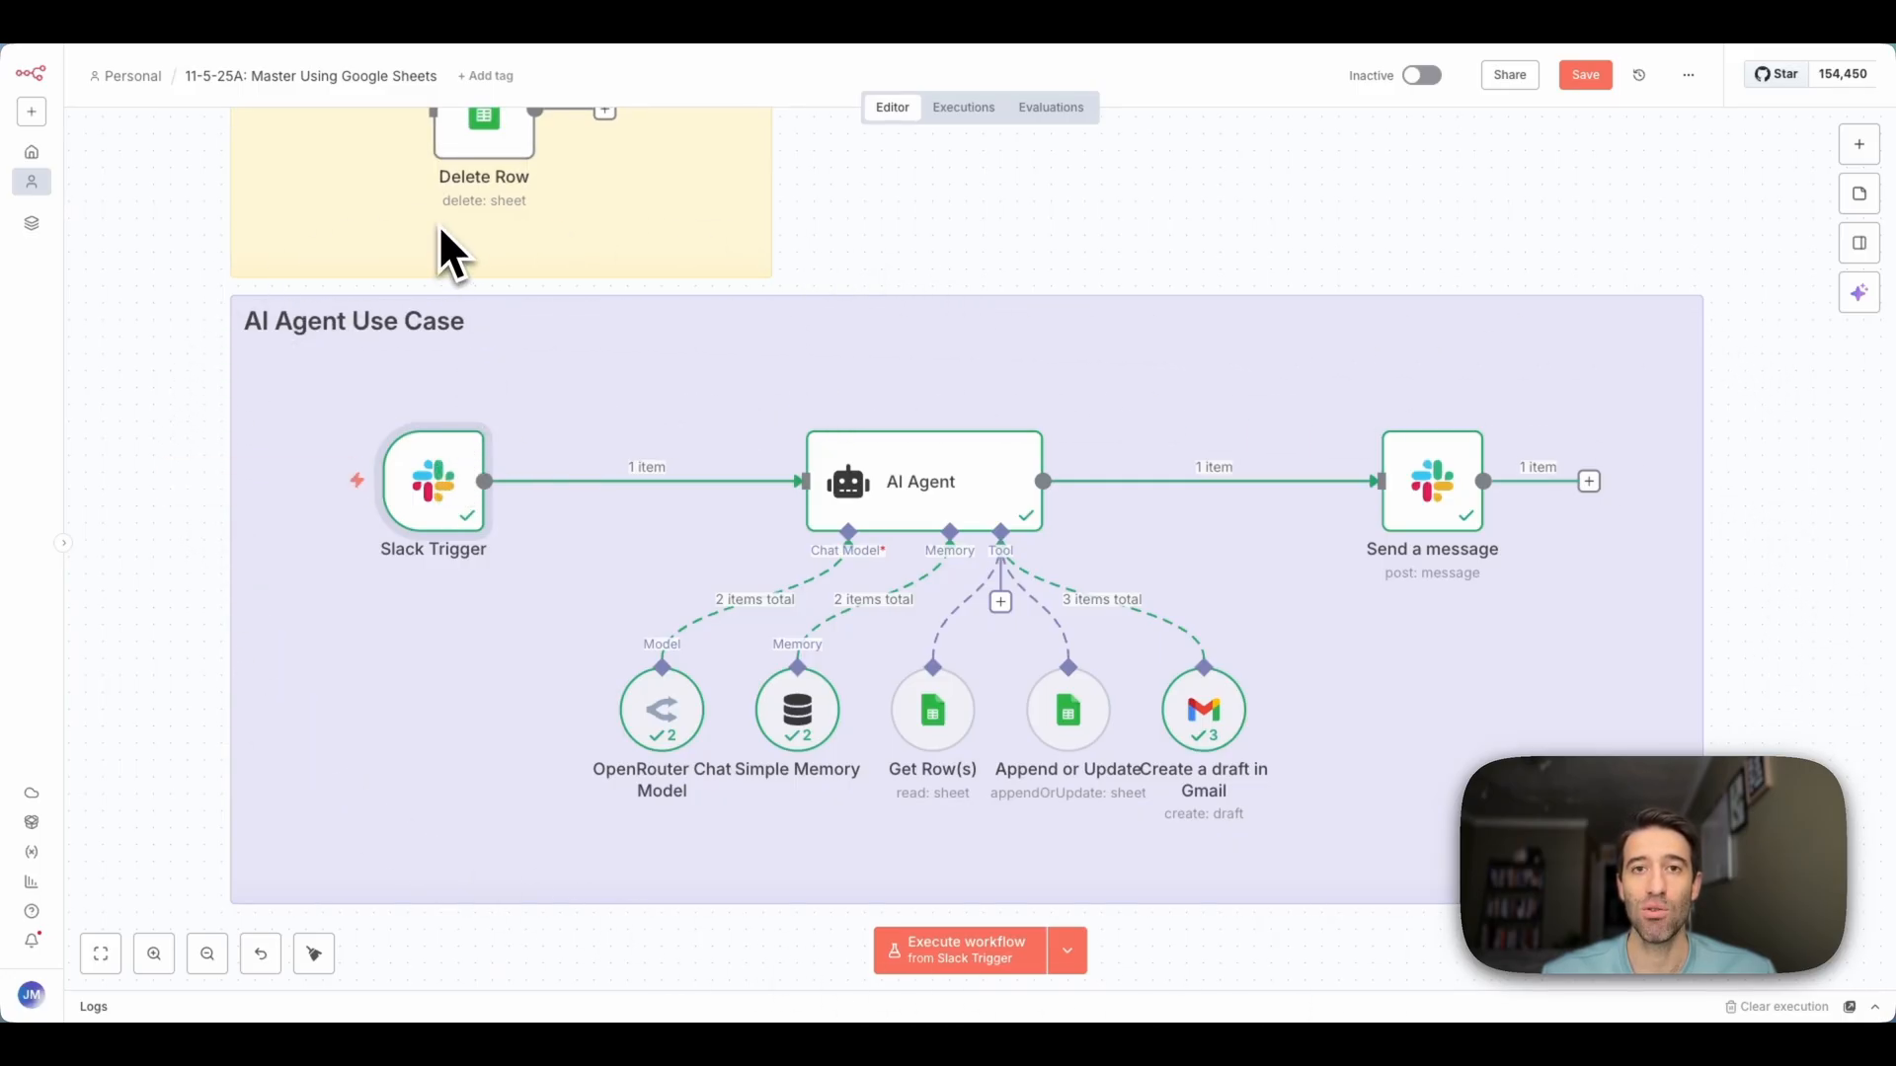
Look over the complete workflow, from the Create Document section down to the AI Agent Use Case section, and save it
scroll(410, 336, "down", 10)
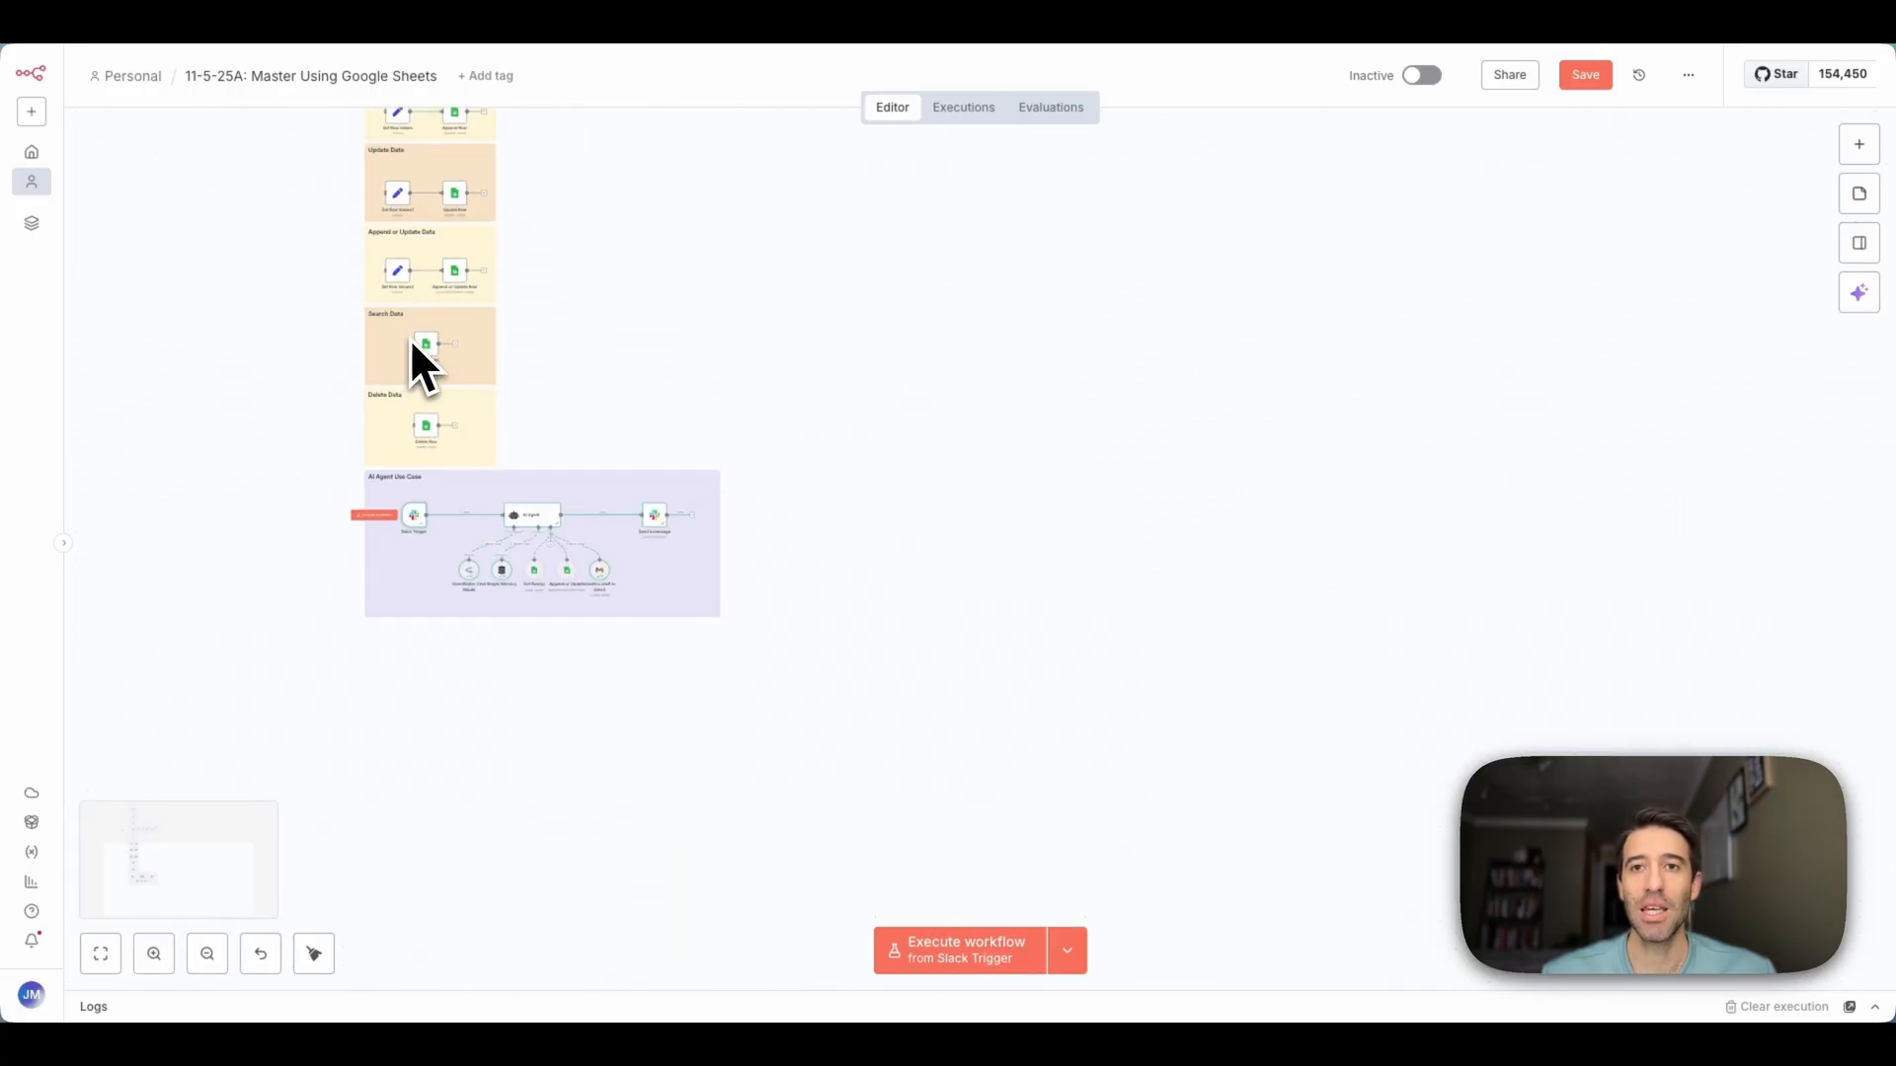
scroll(411, 338, "up", 5)
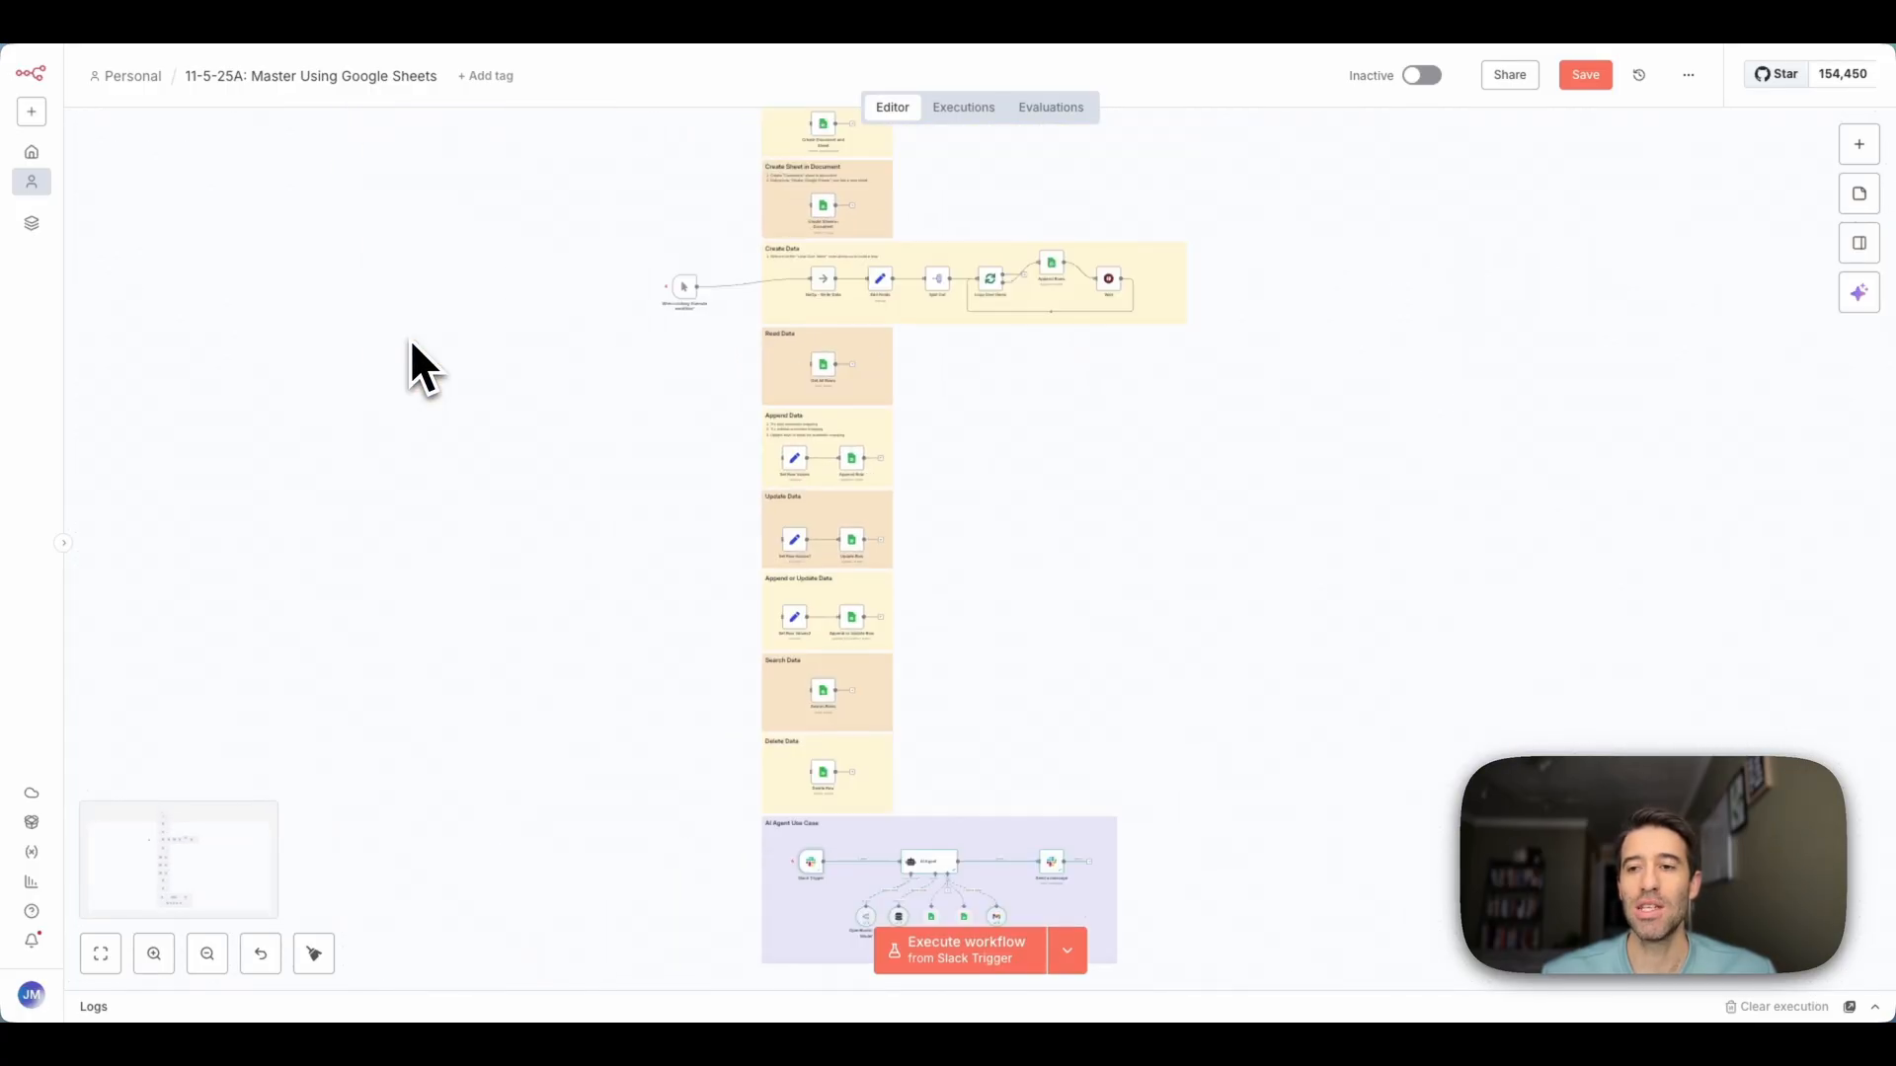
scroll(411, 338, "down", 3)
scroll(411, 338, "left", 2)
scroll(410, 338, "down", 3)
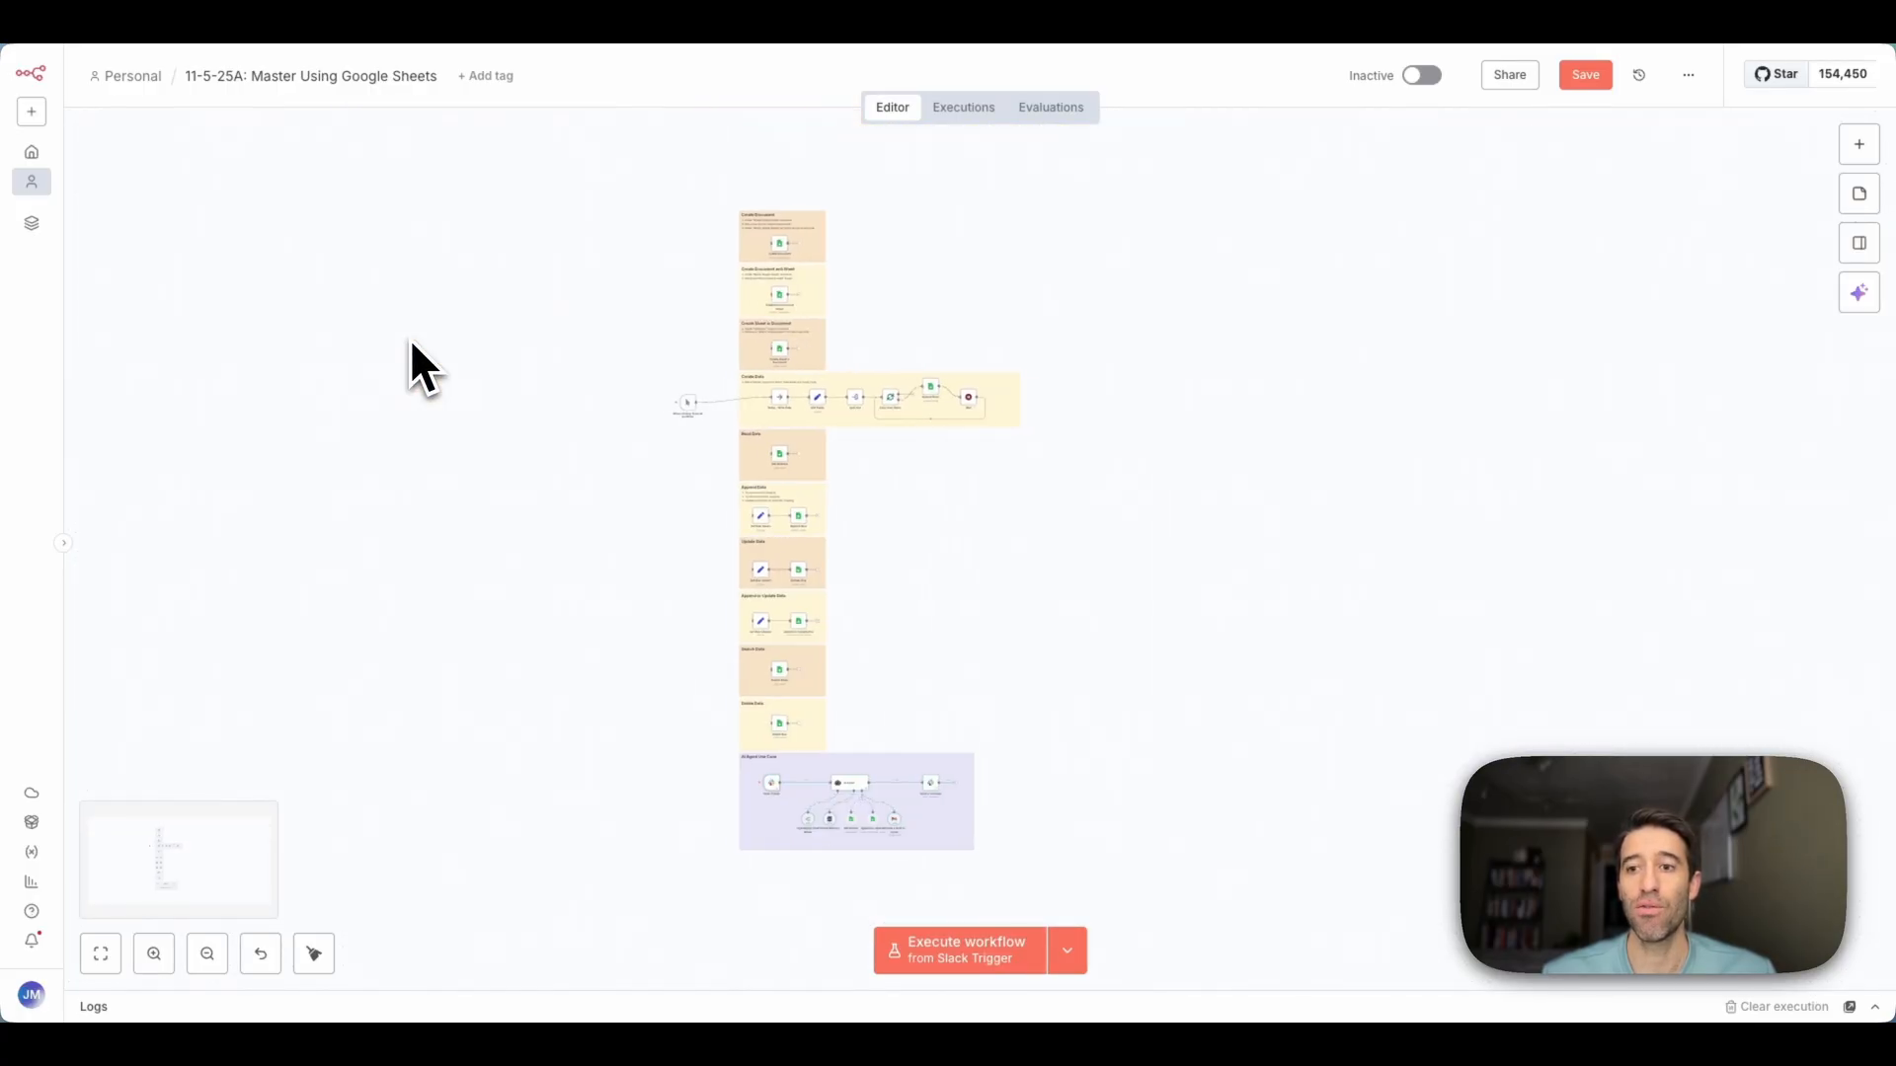
scroll(410, 337, "left", 5)
scroll(410, 338, "up", 2)
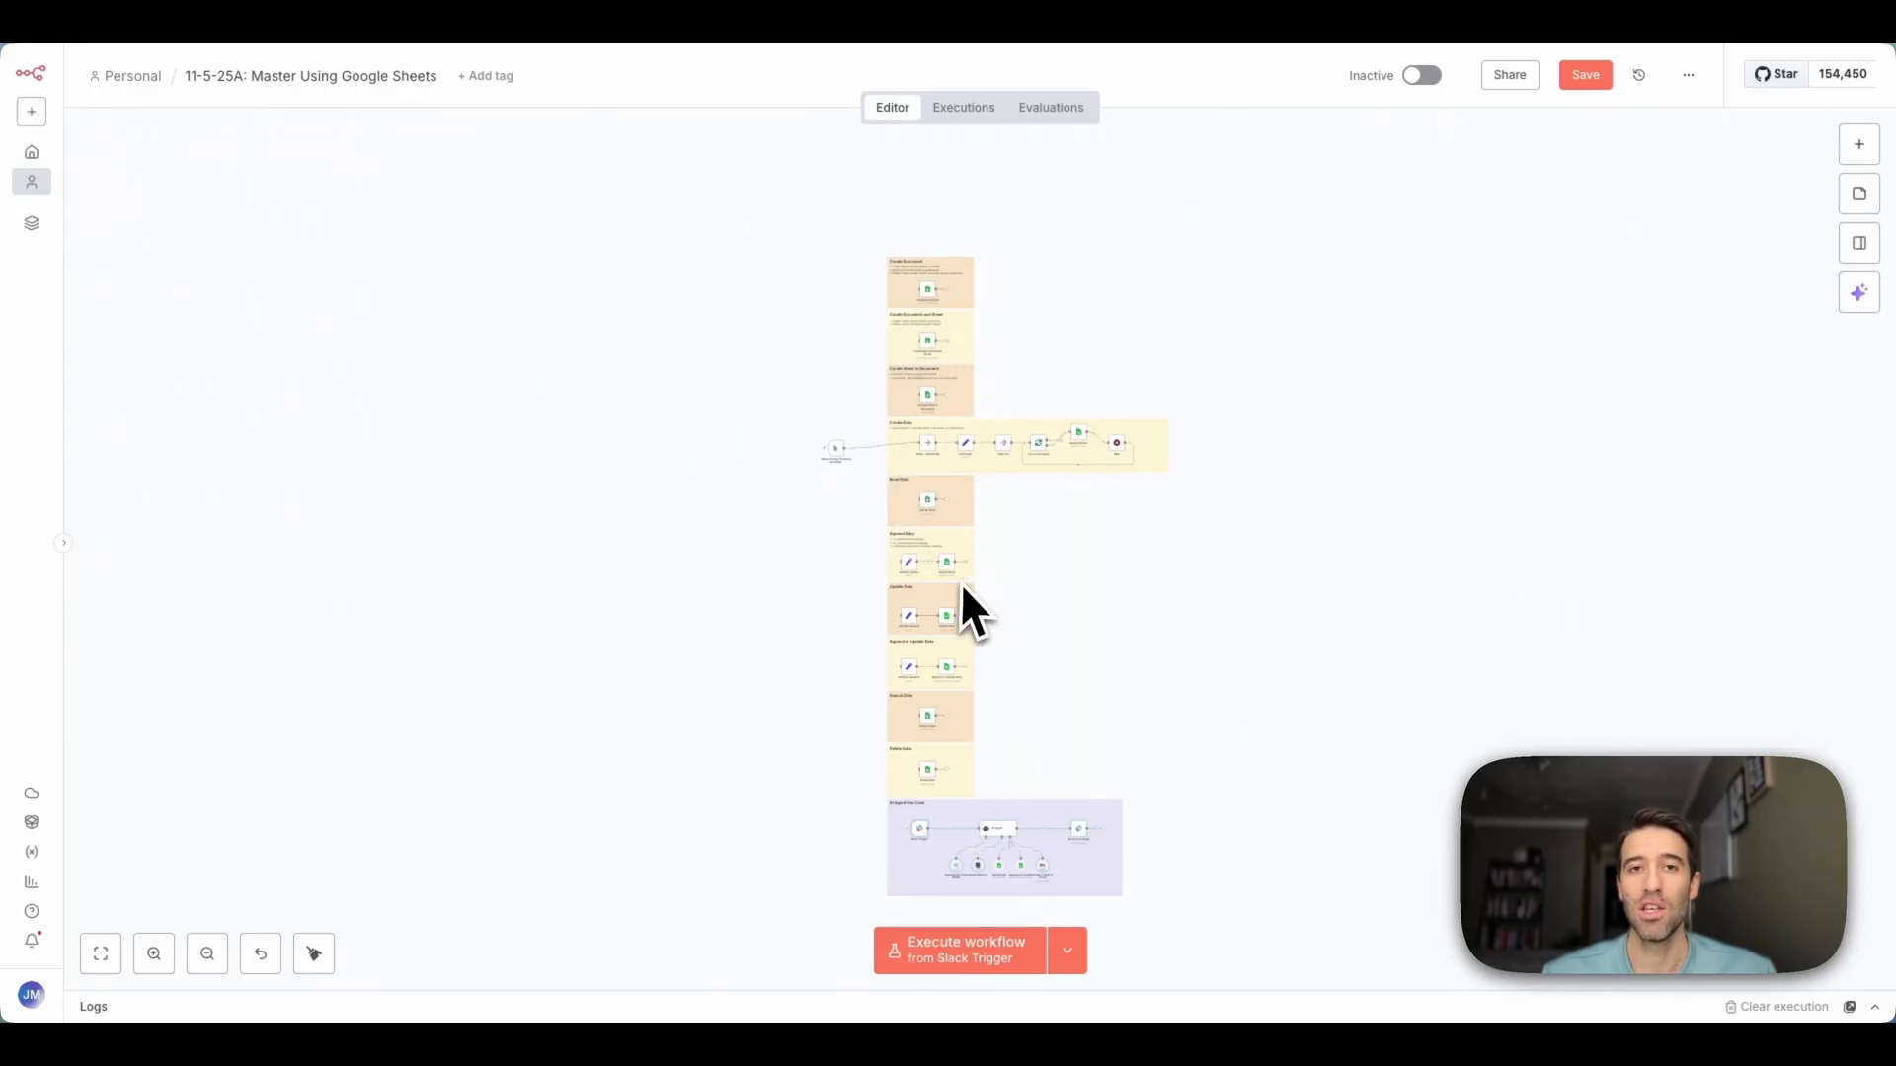
scroll(960, 583, "up", 1)
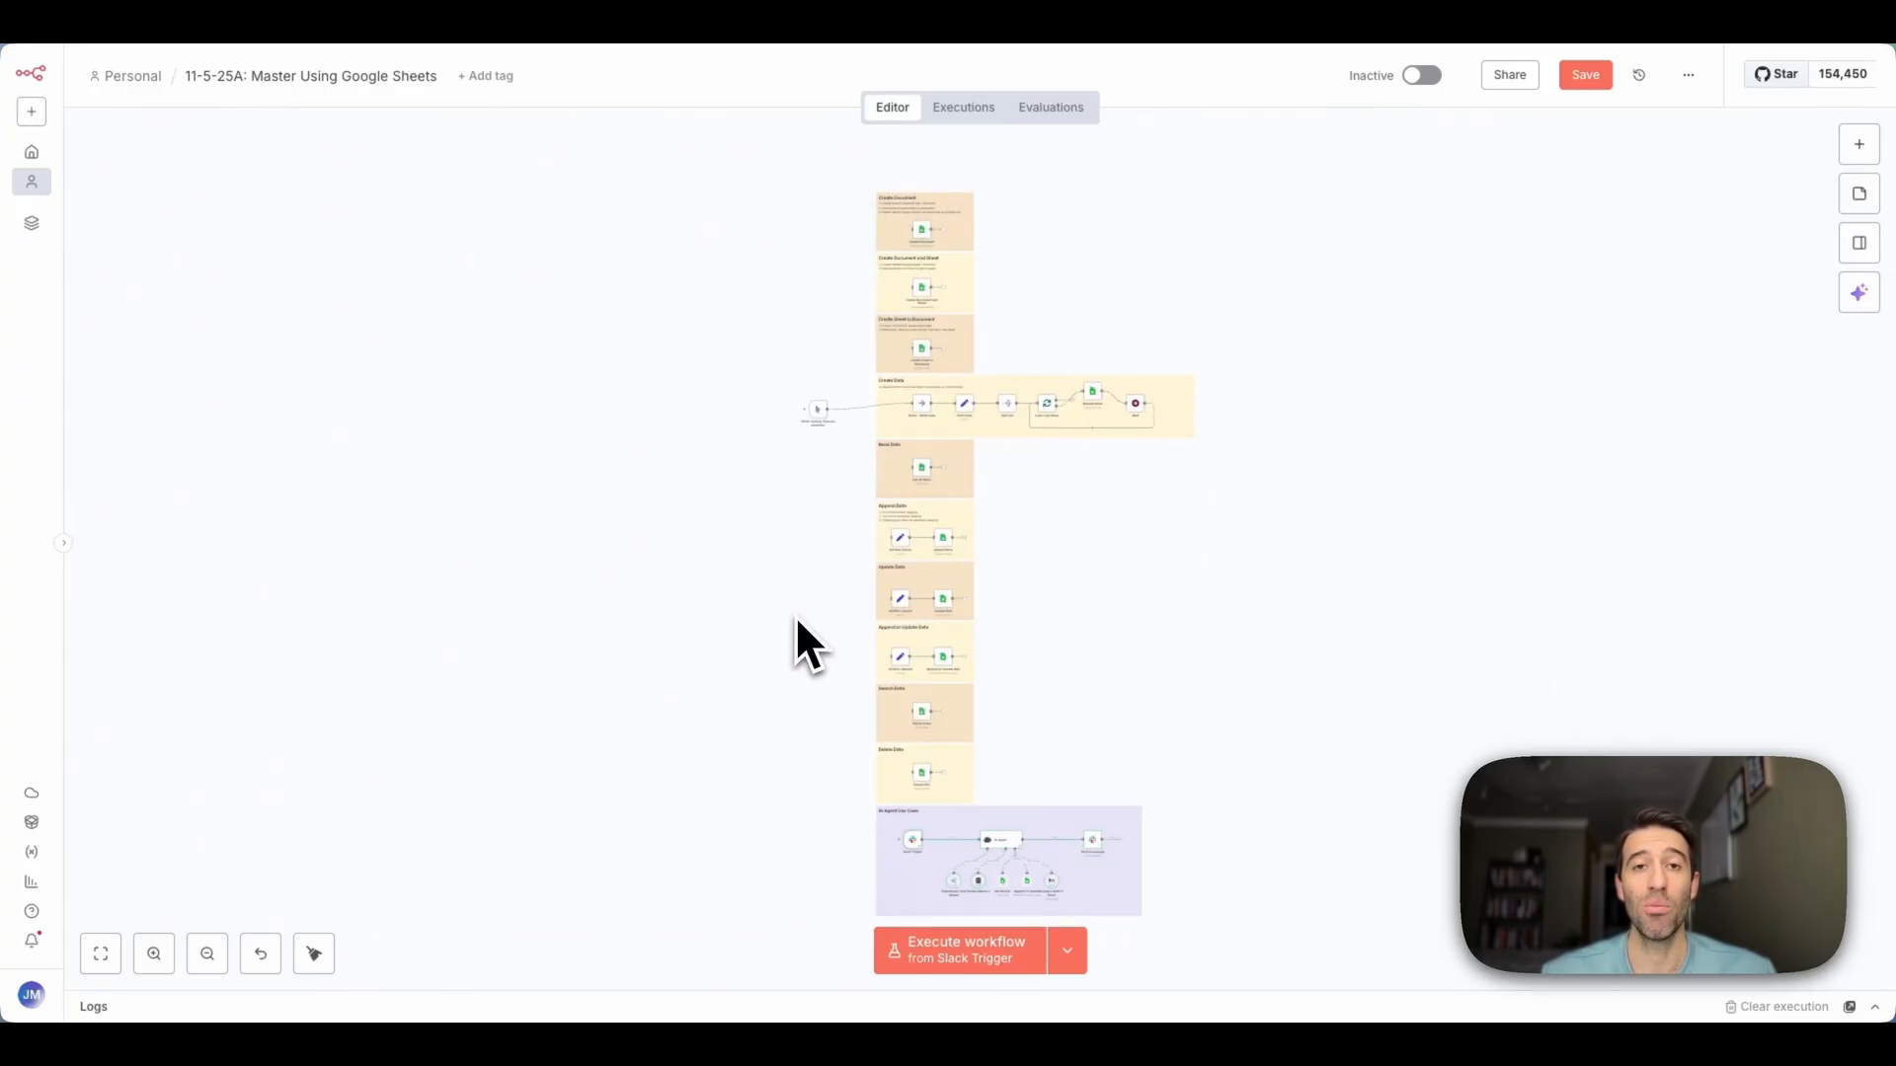
key("ctrl+s")
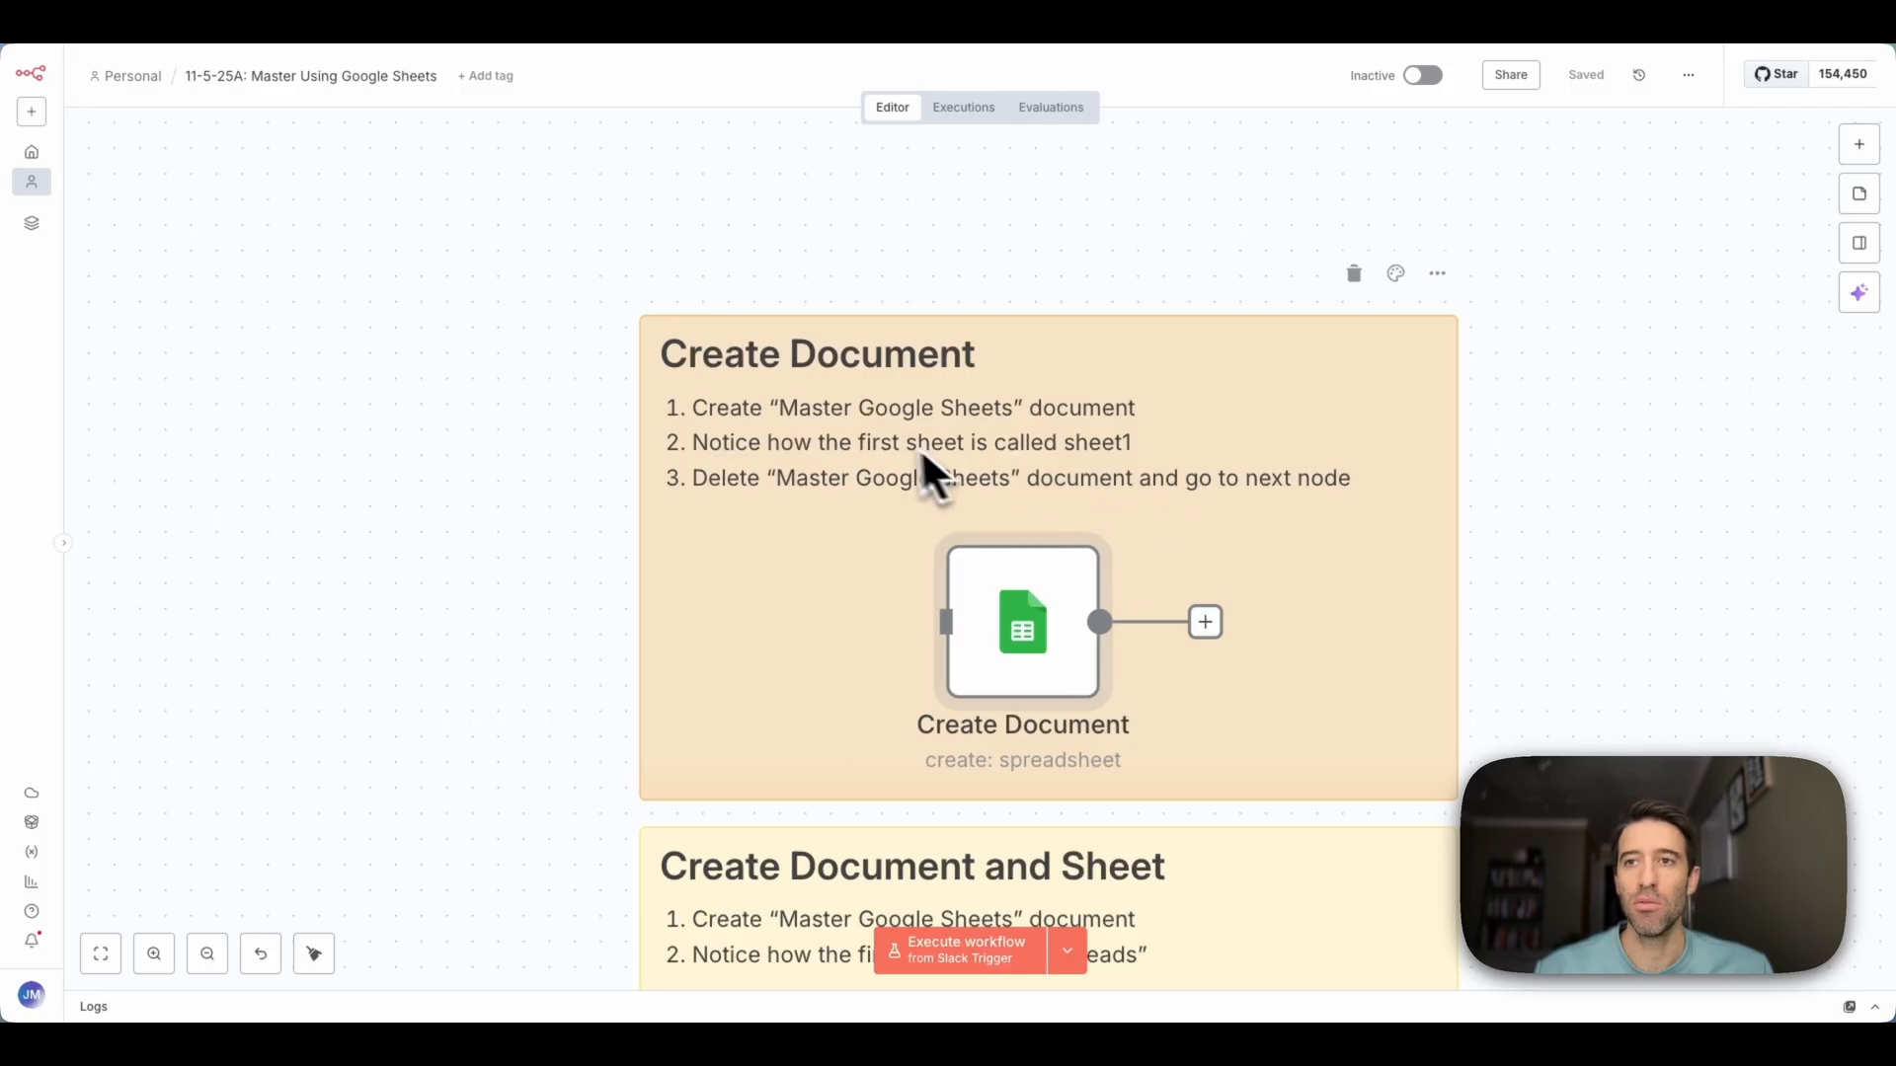
Open the Create Document node and keep the Google Sheets account credential, the Document resource and the Create operation
double_click(1025, 646)
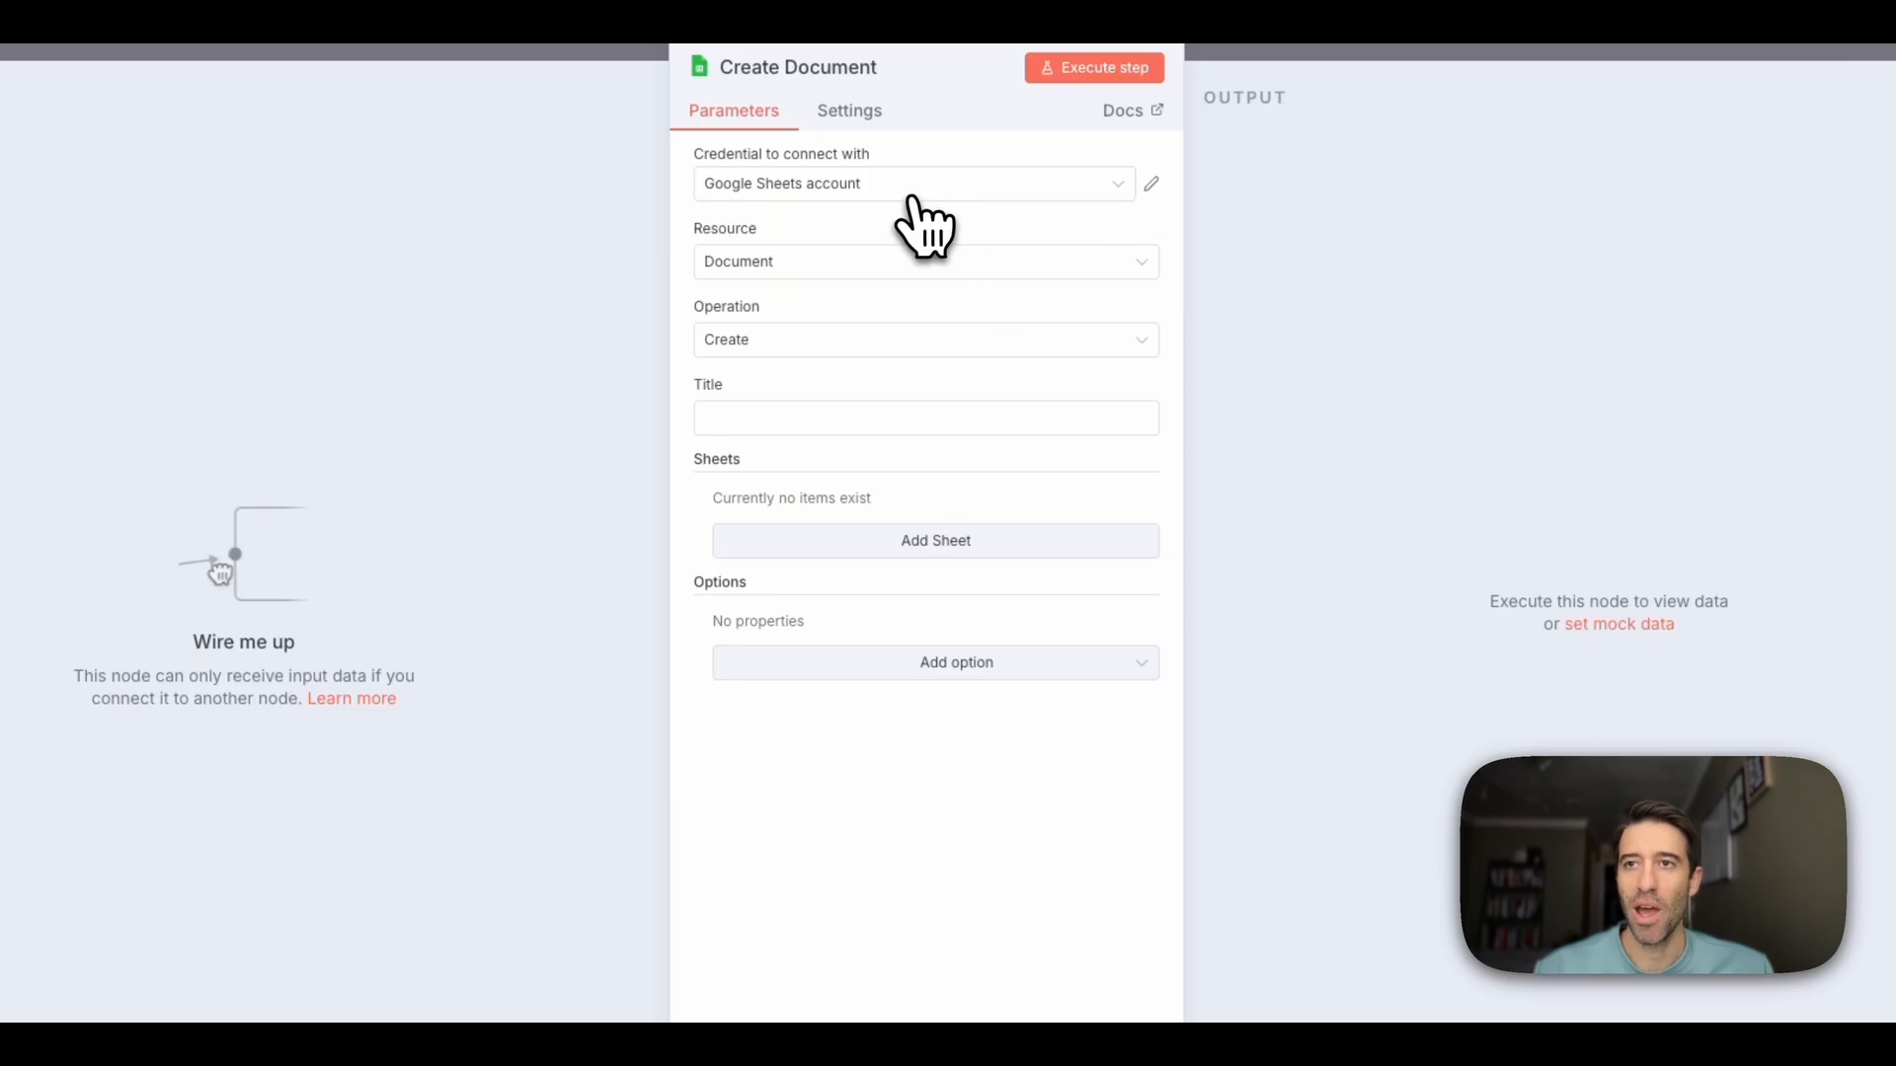
left_click(1080, 184)
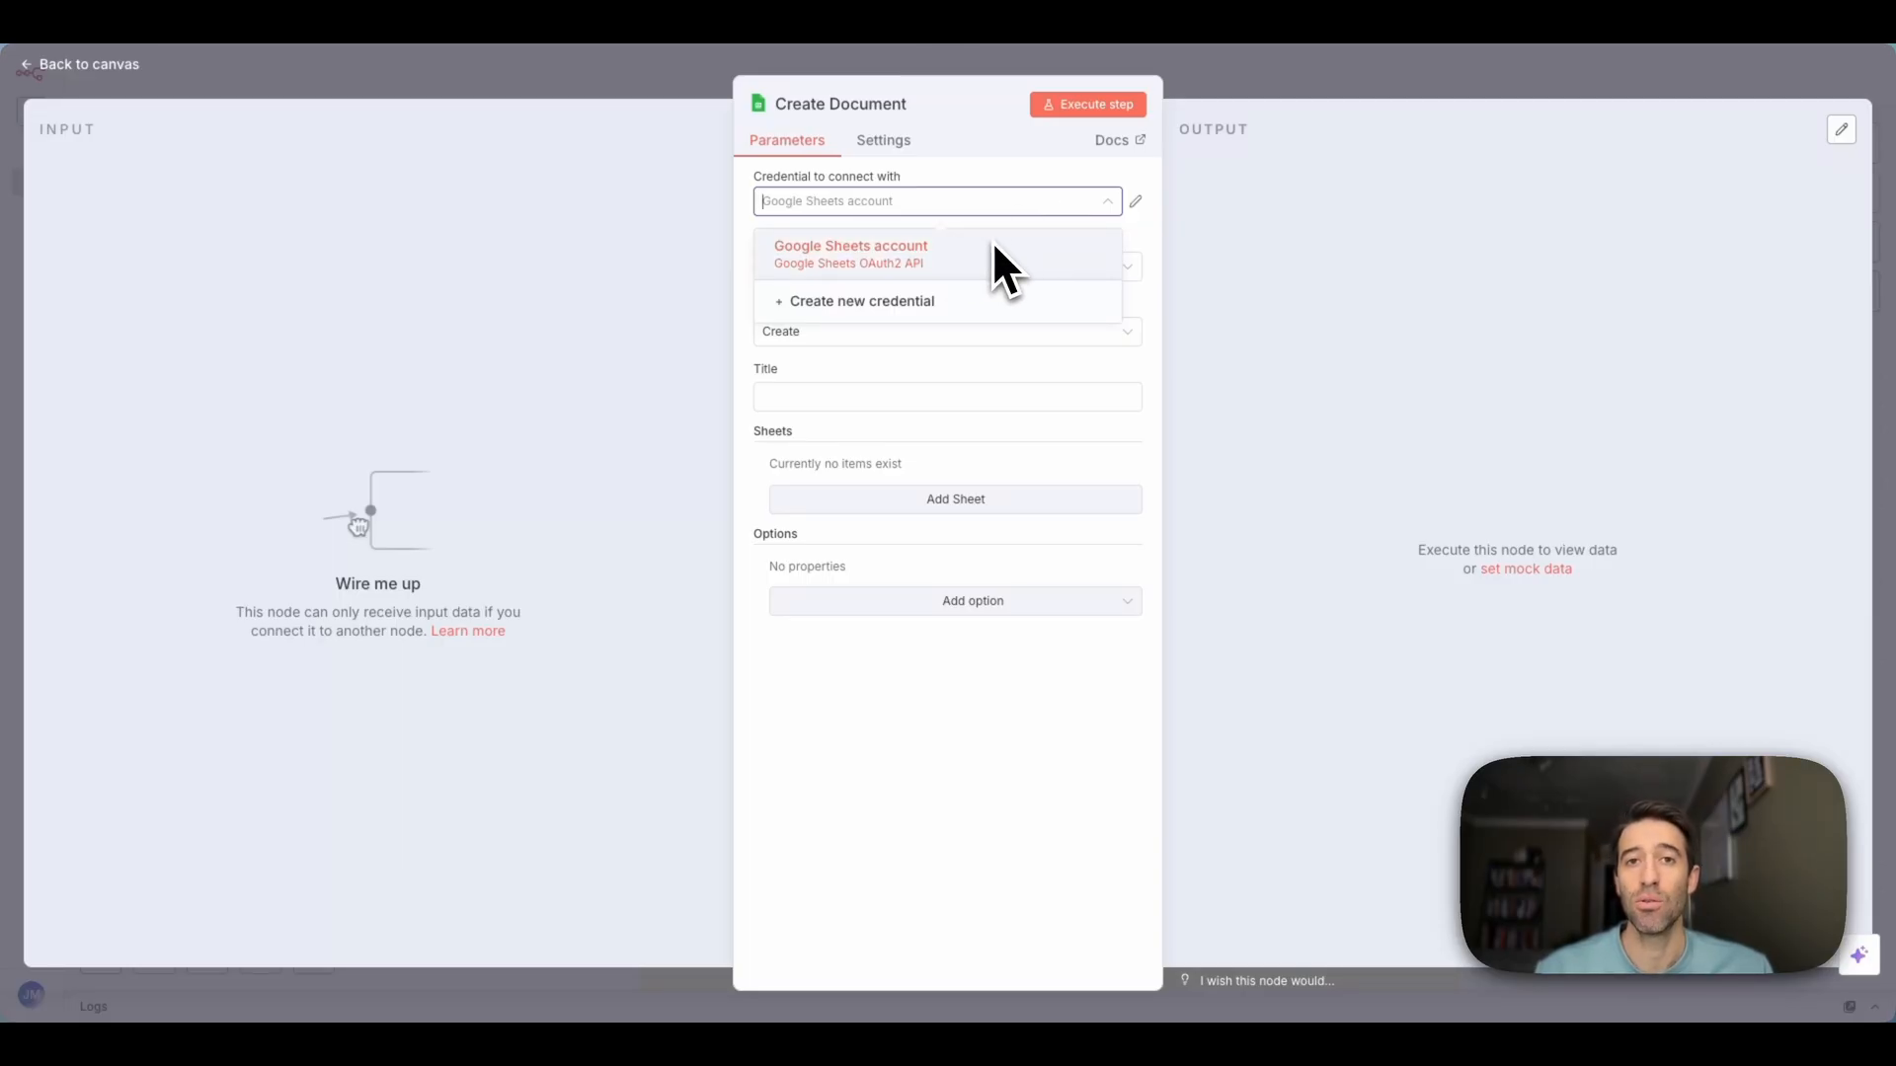
left_click(1015, 199)
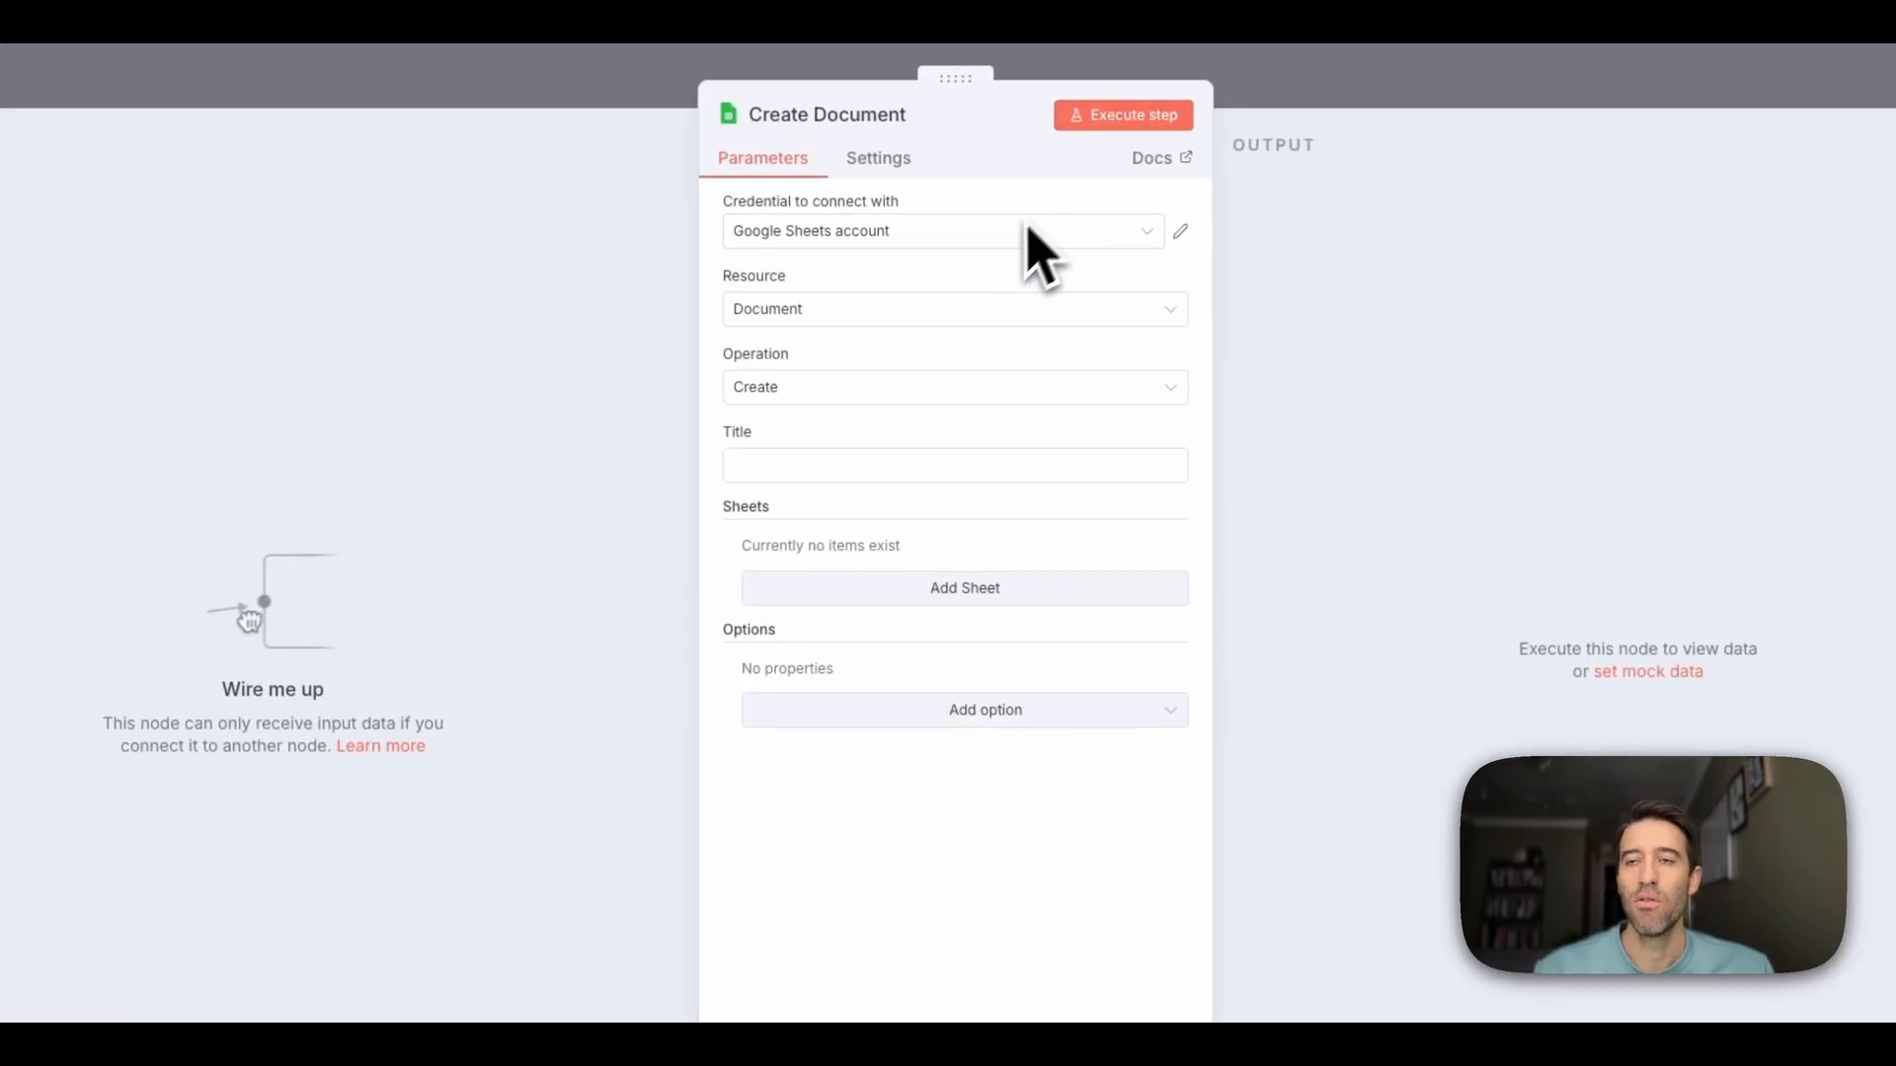
left_click(928, 322)
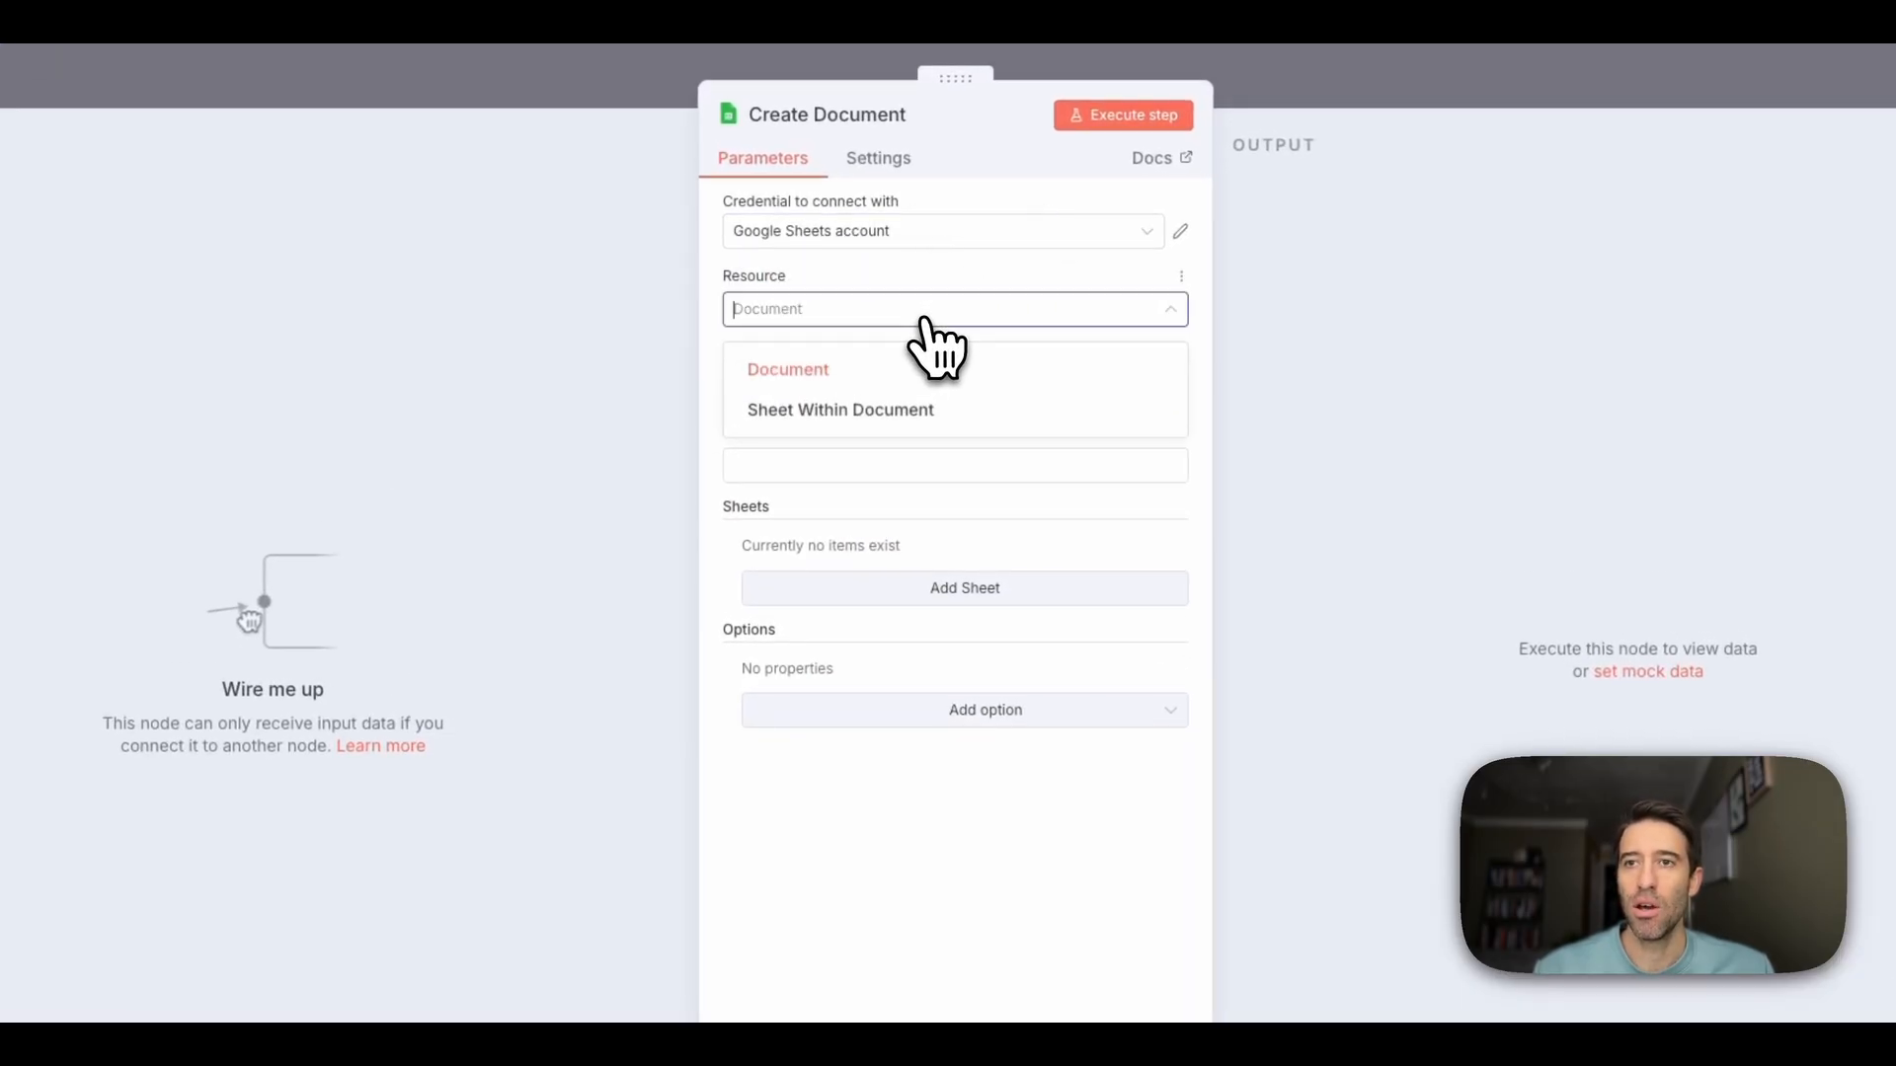
left_click(829, 373)
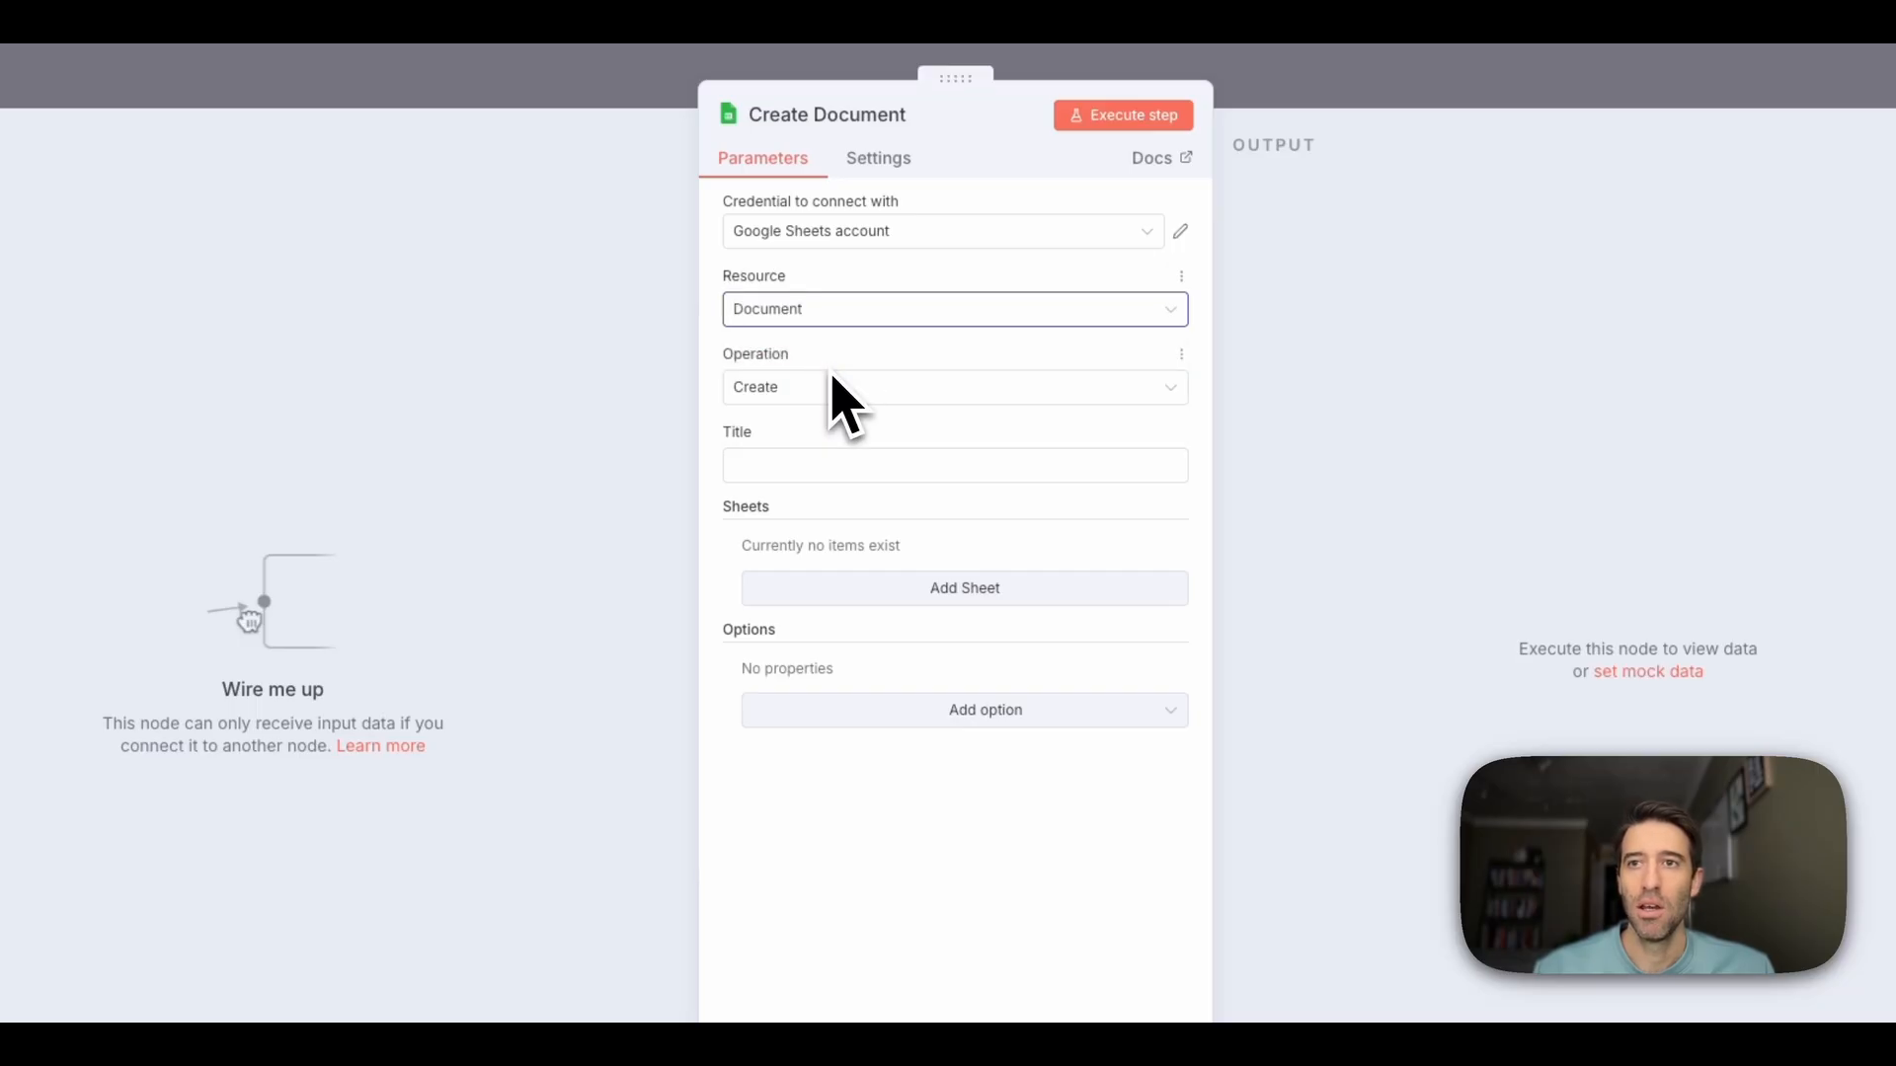
left_click(846, 393)
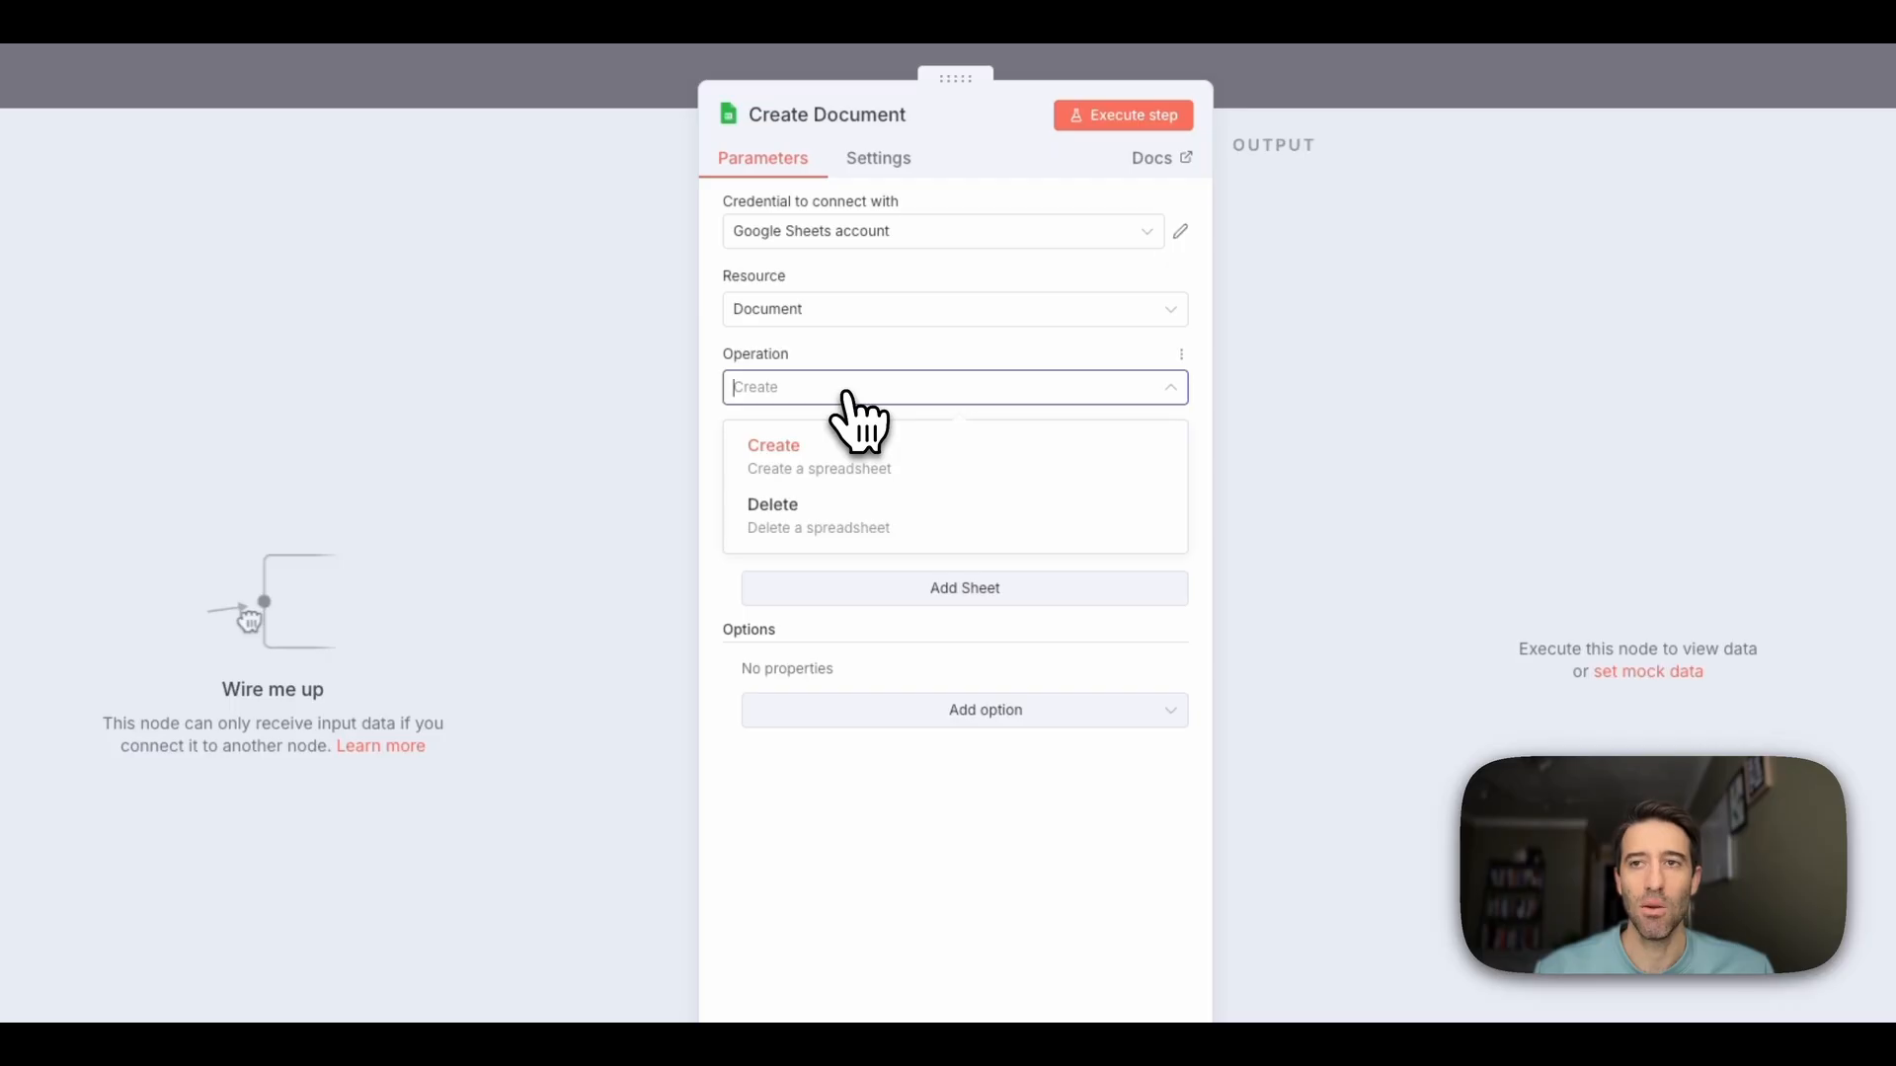
left_click(847, 395)
Set the document title to Master Google Sheets and execute the Create Document node
left_click(827, 470)
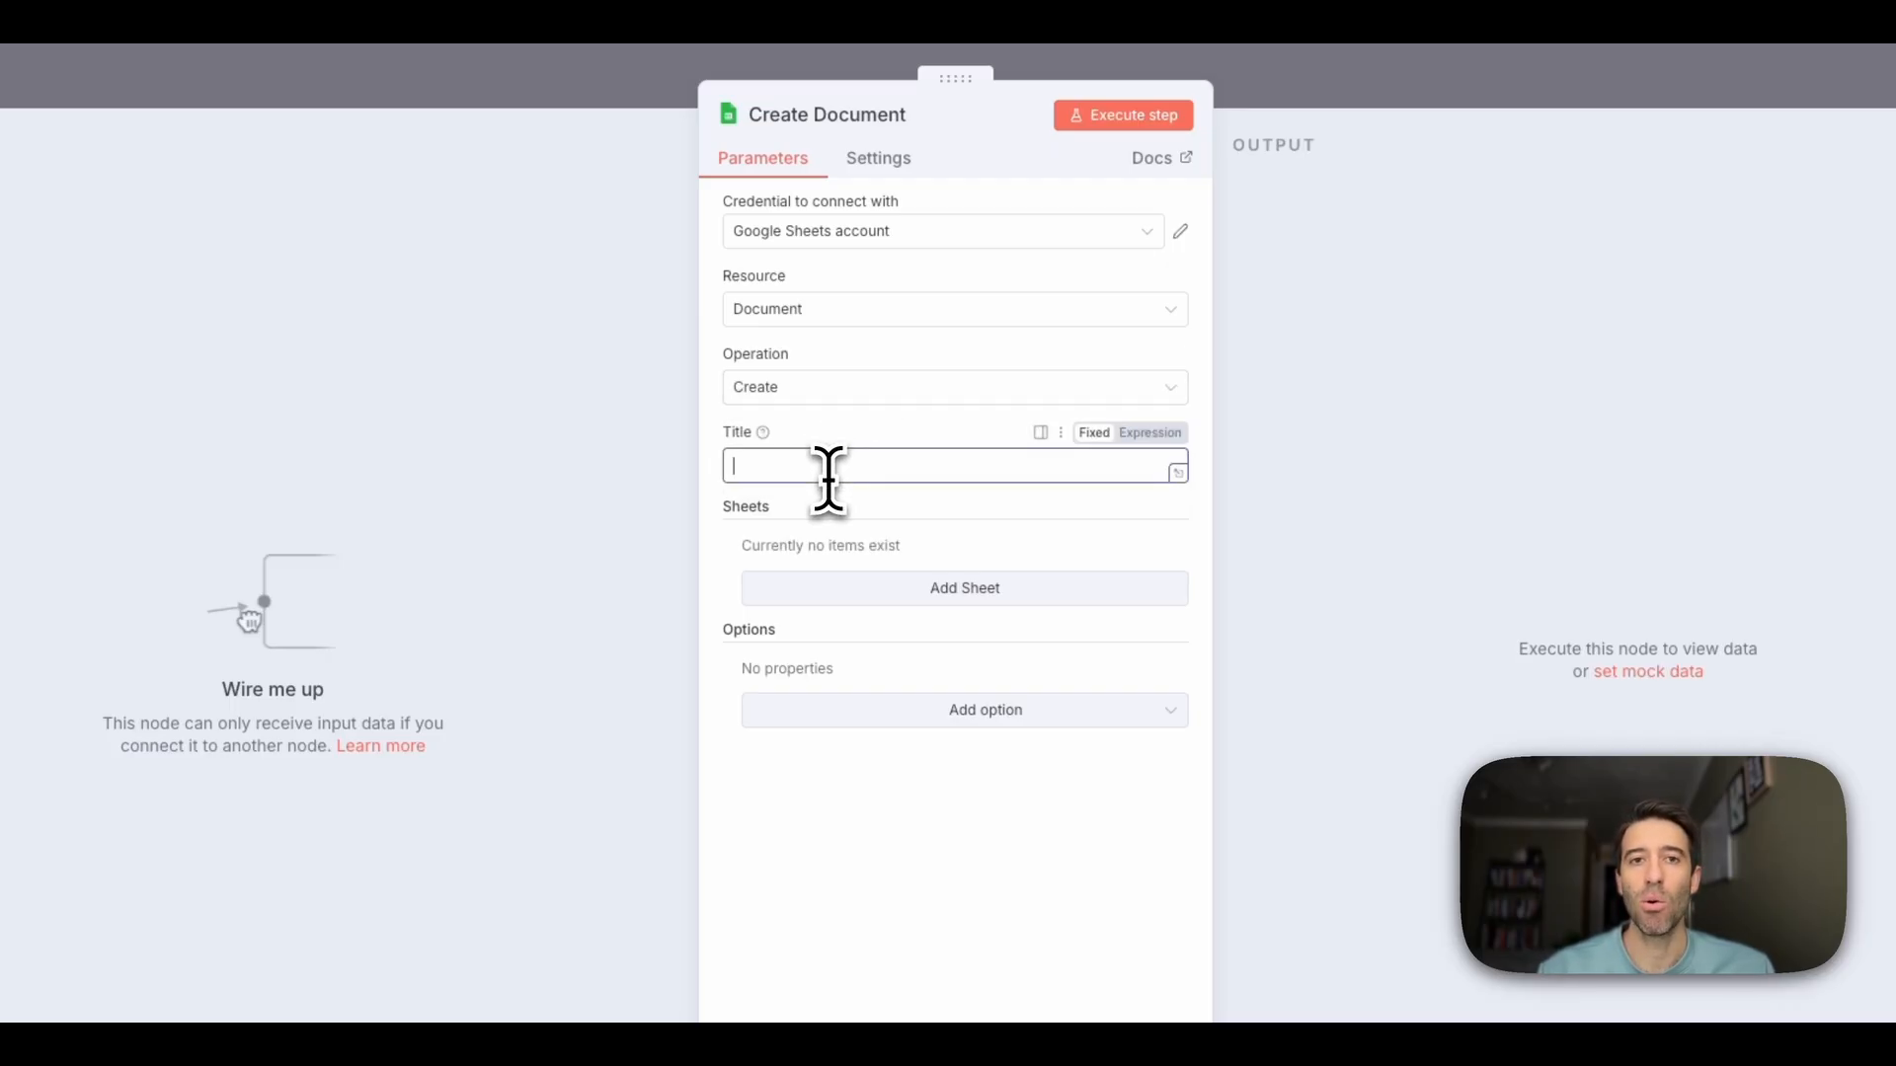
type("Master")
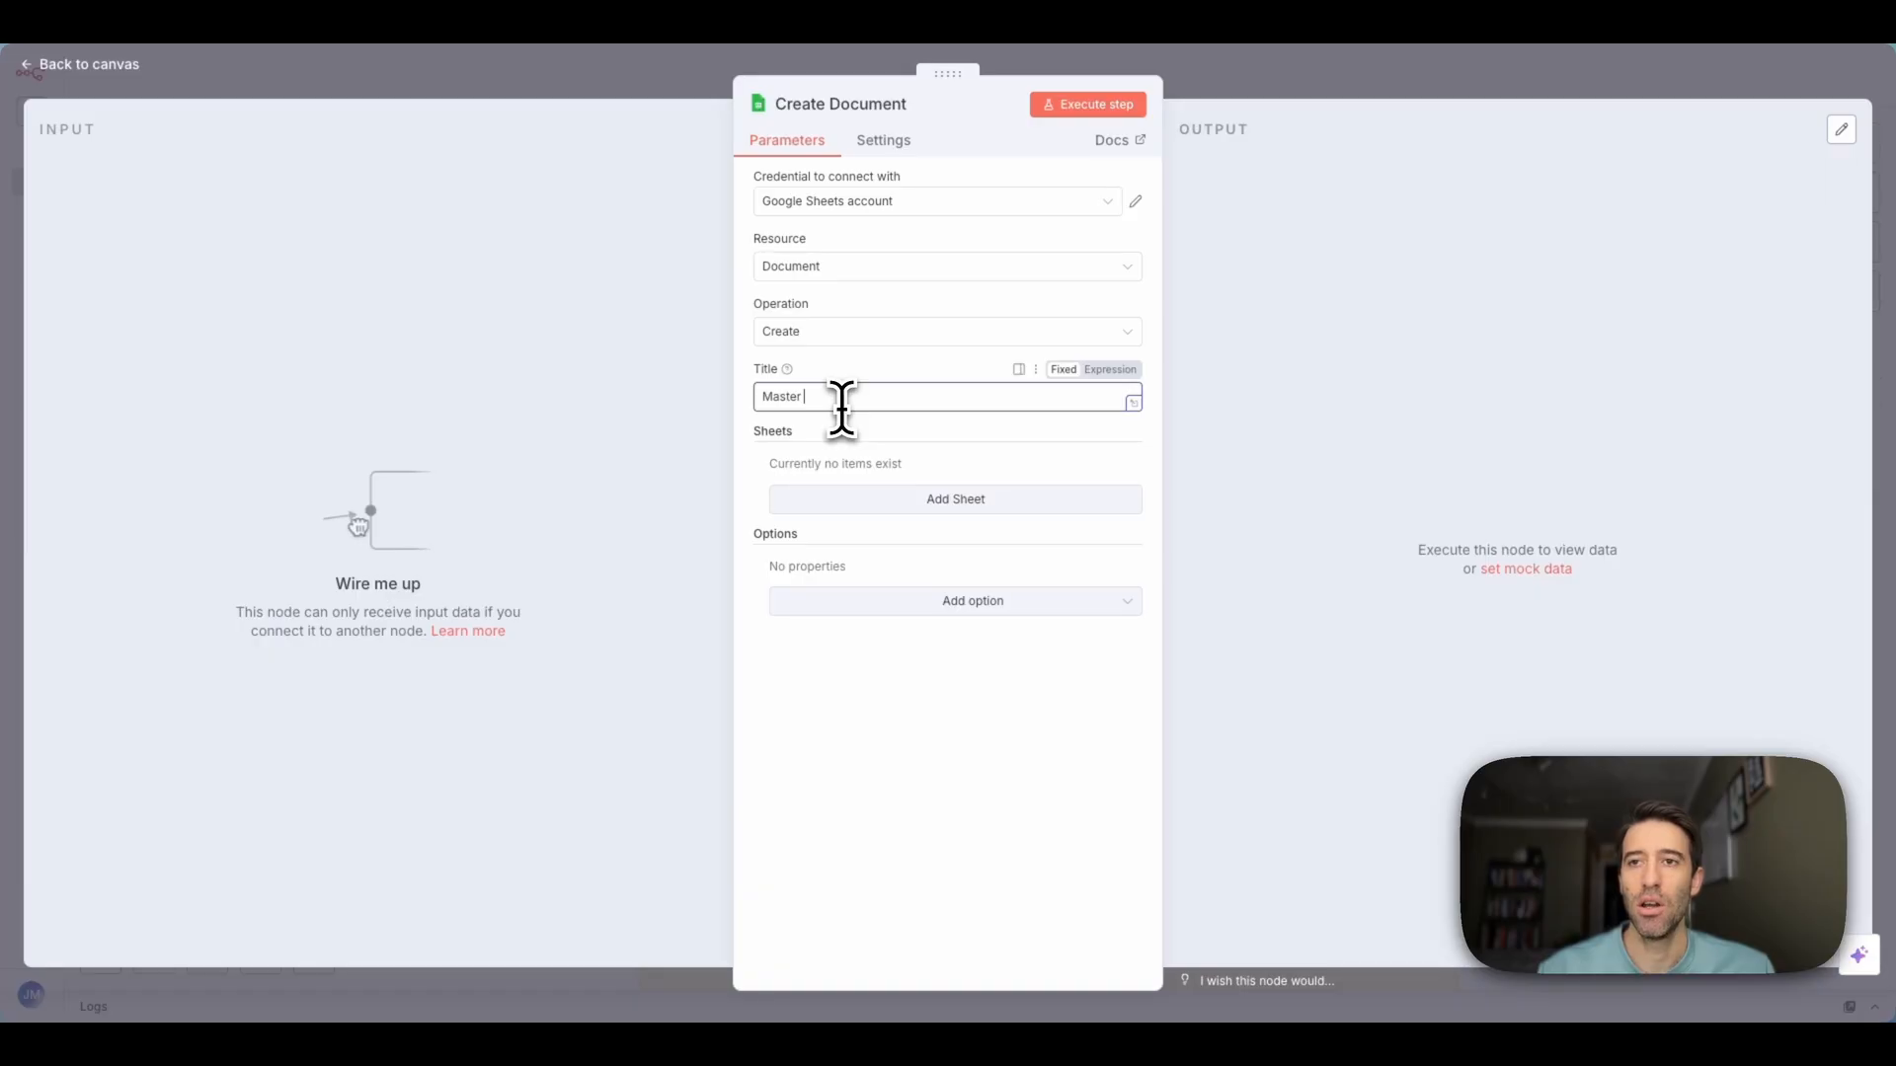
type("s")
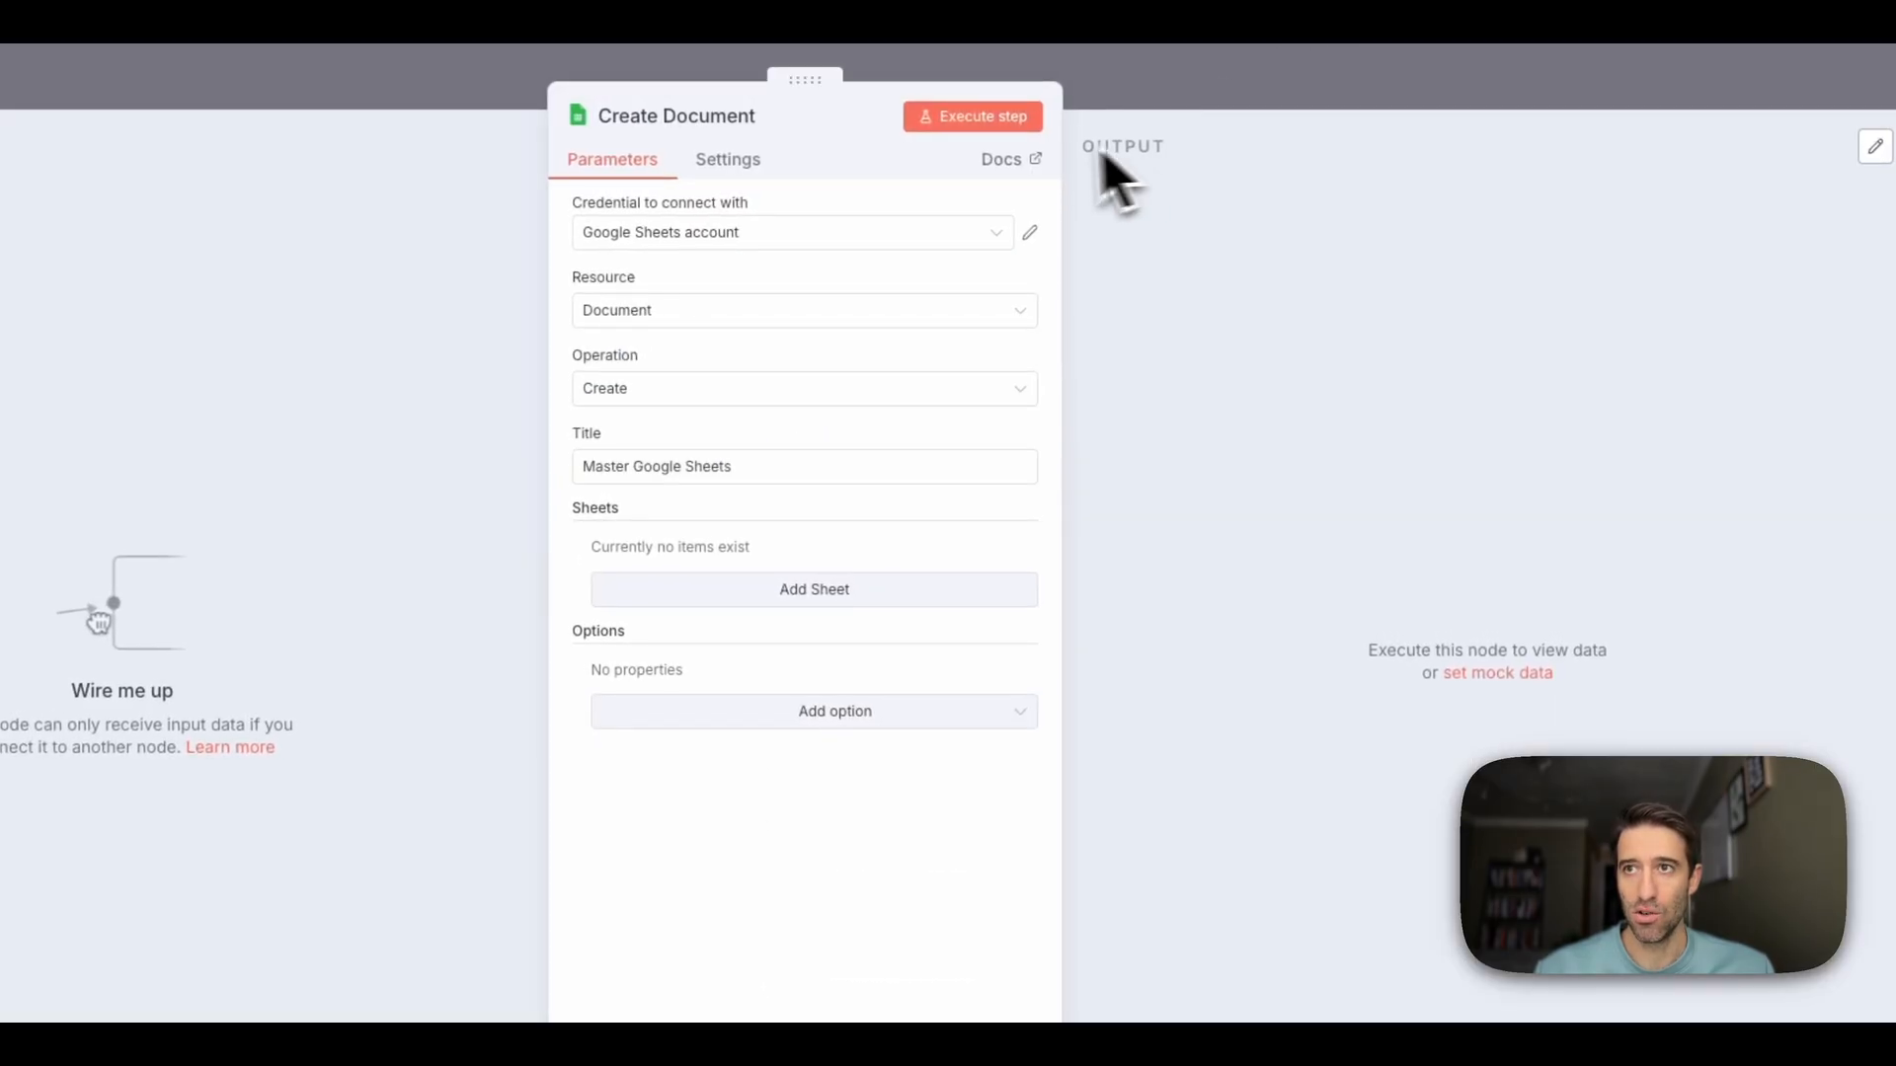
left_click(983, 118)
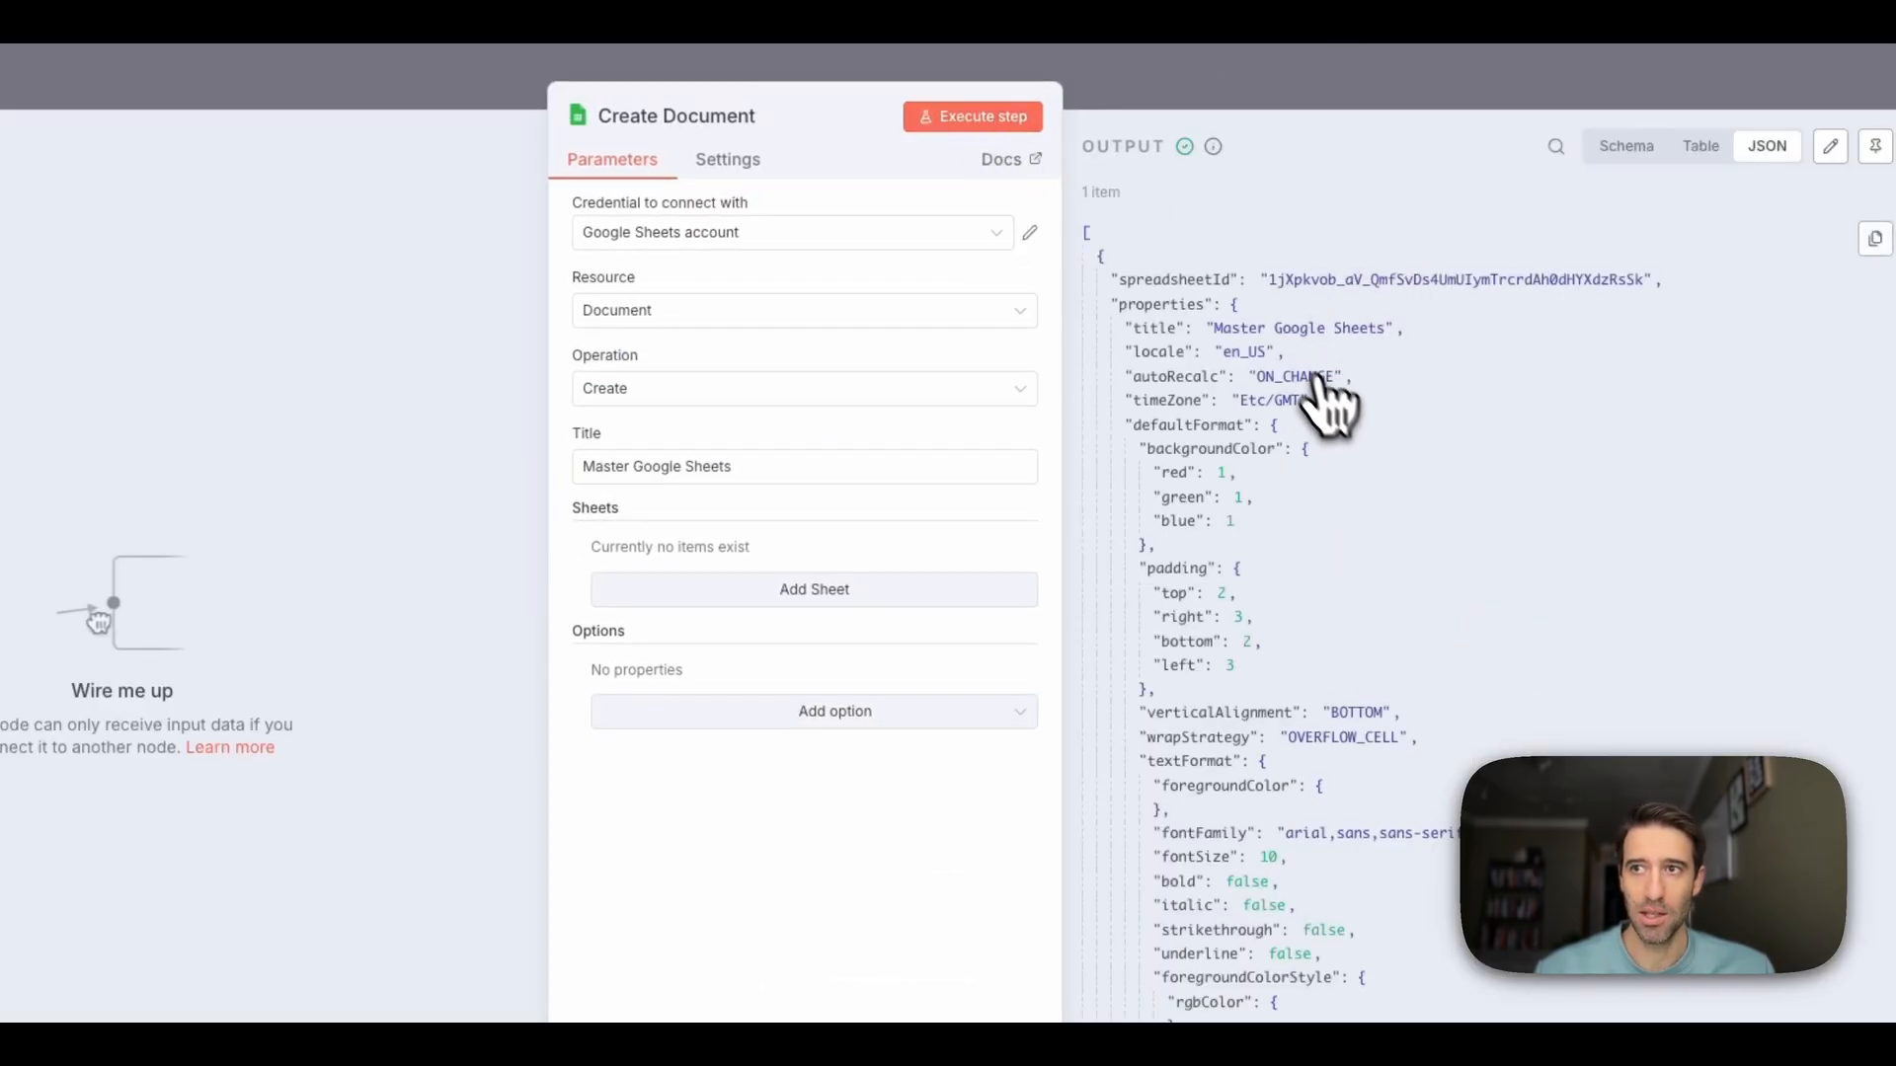
scroll(1254, 612, "down", 6)
scroll(1195, 731, "up", 10)
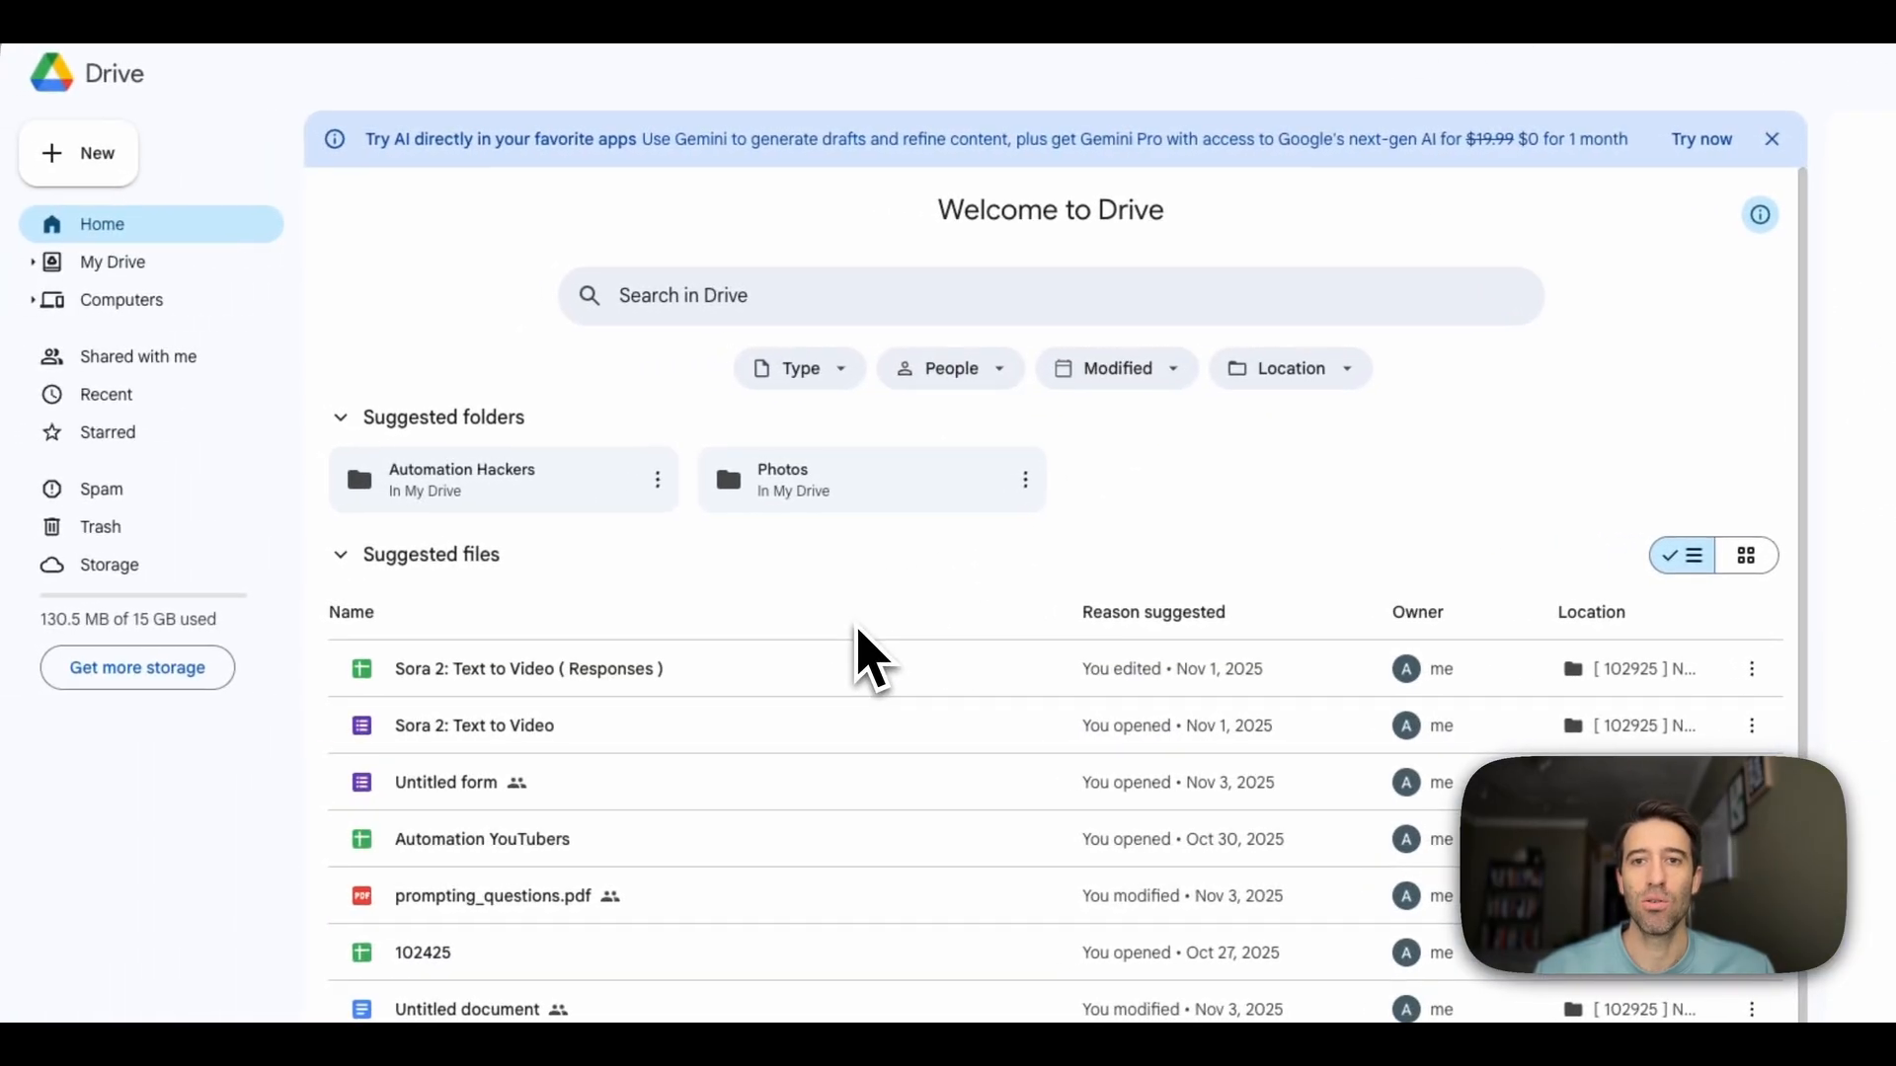
Reload Google Drive and open the Master Google Sheets spreadsheet to check its first sheet's name
left_click(121, 57)
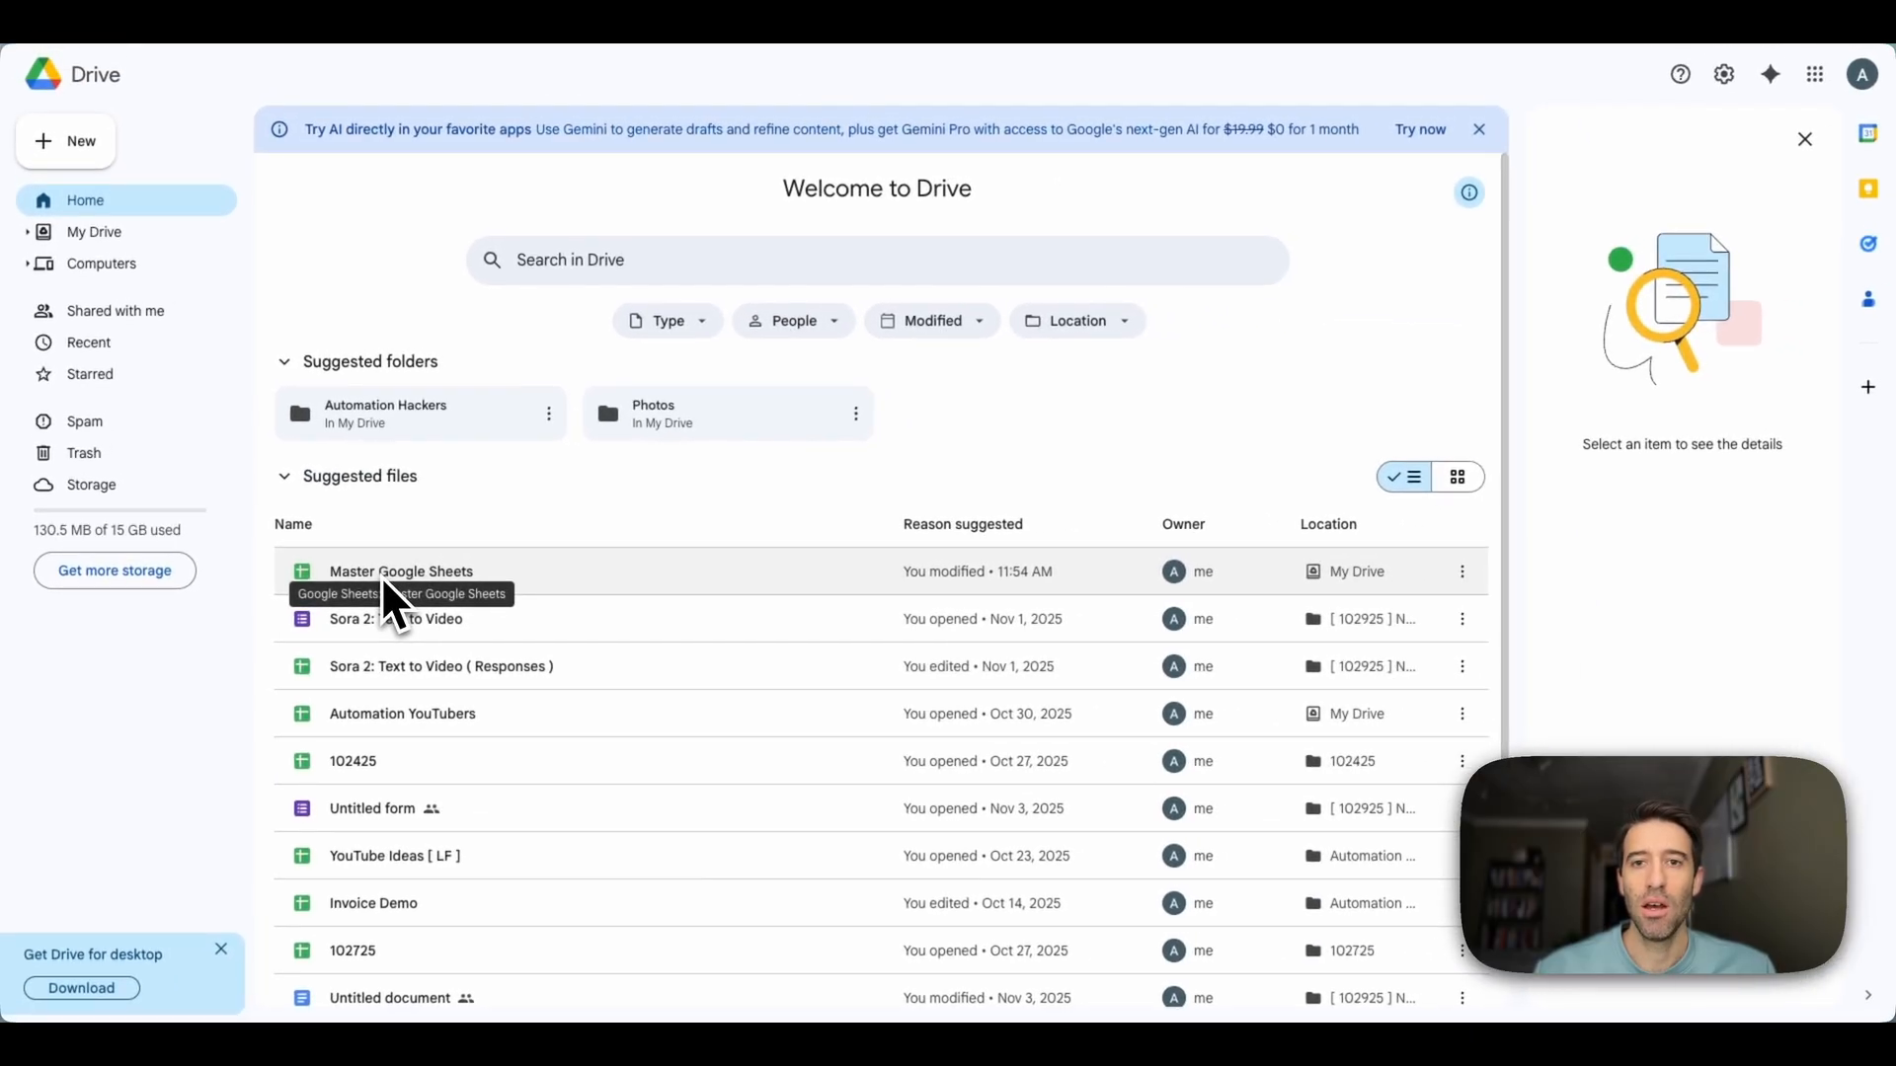
double_click(381, 572)
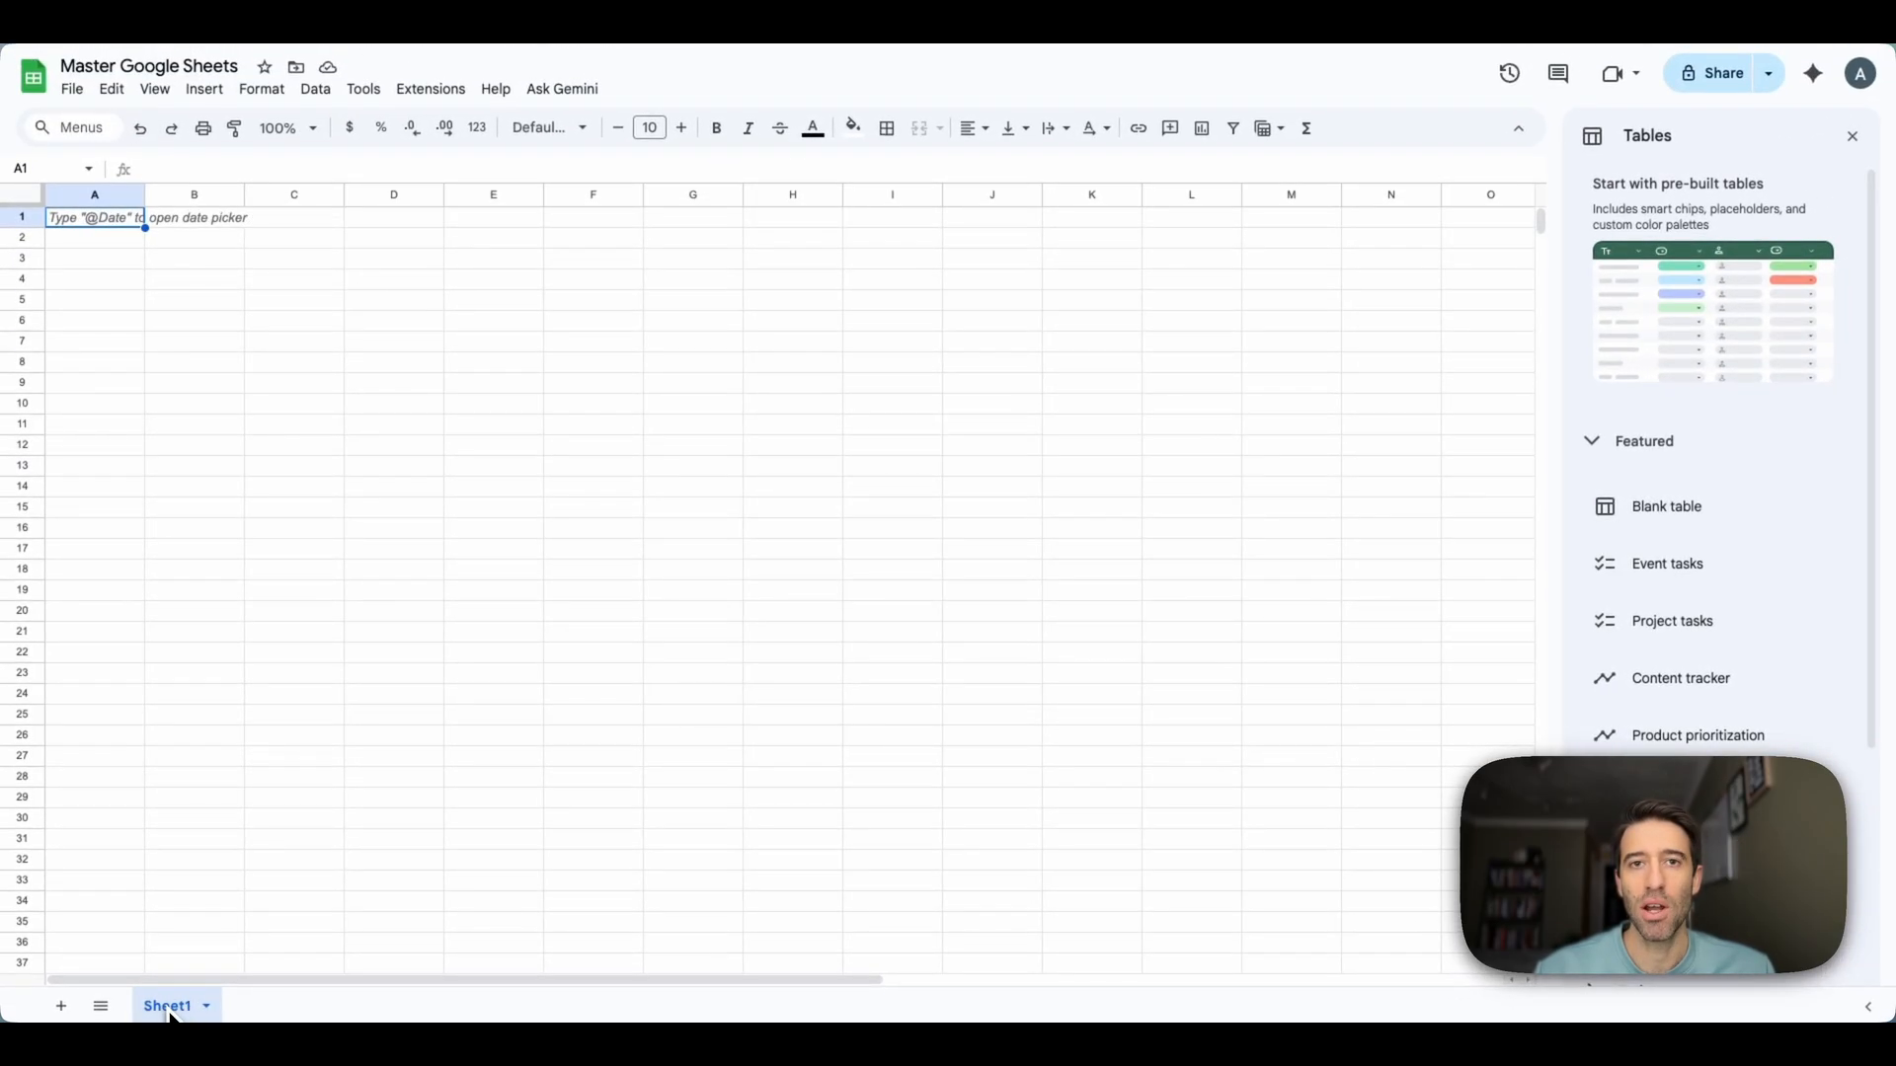
Return to the Drive file list and move the Master Google Sheets file to the trash
left_click(1417, 37)
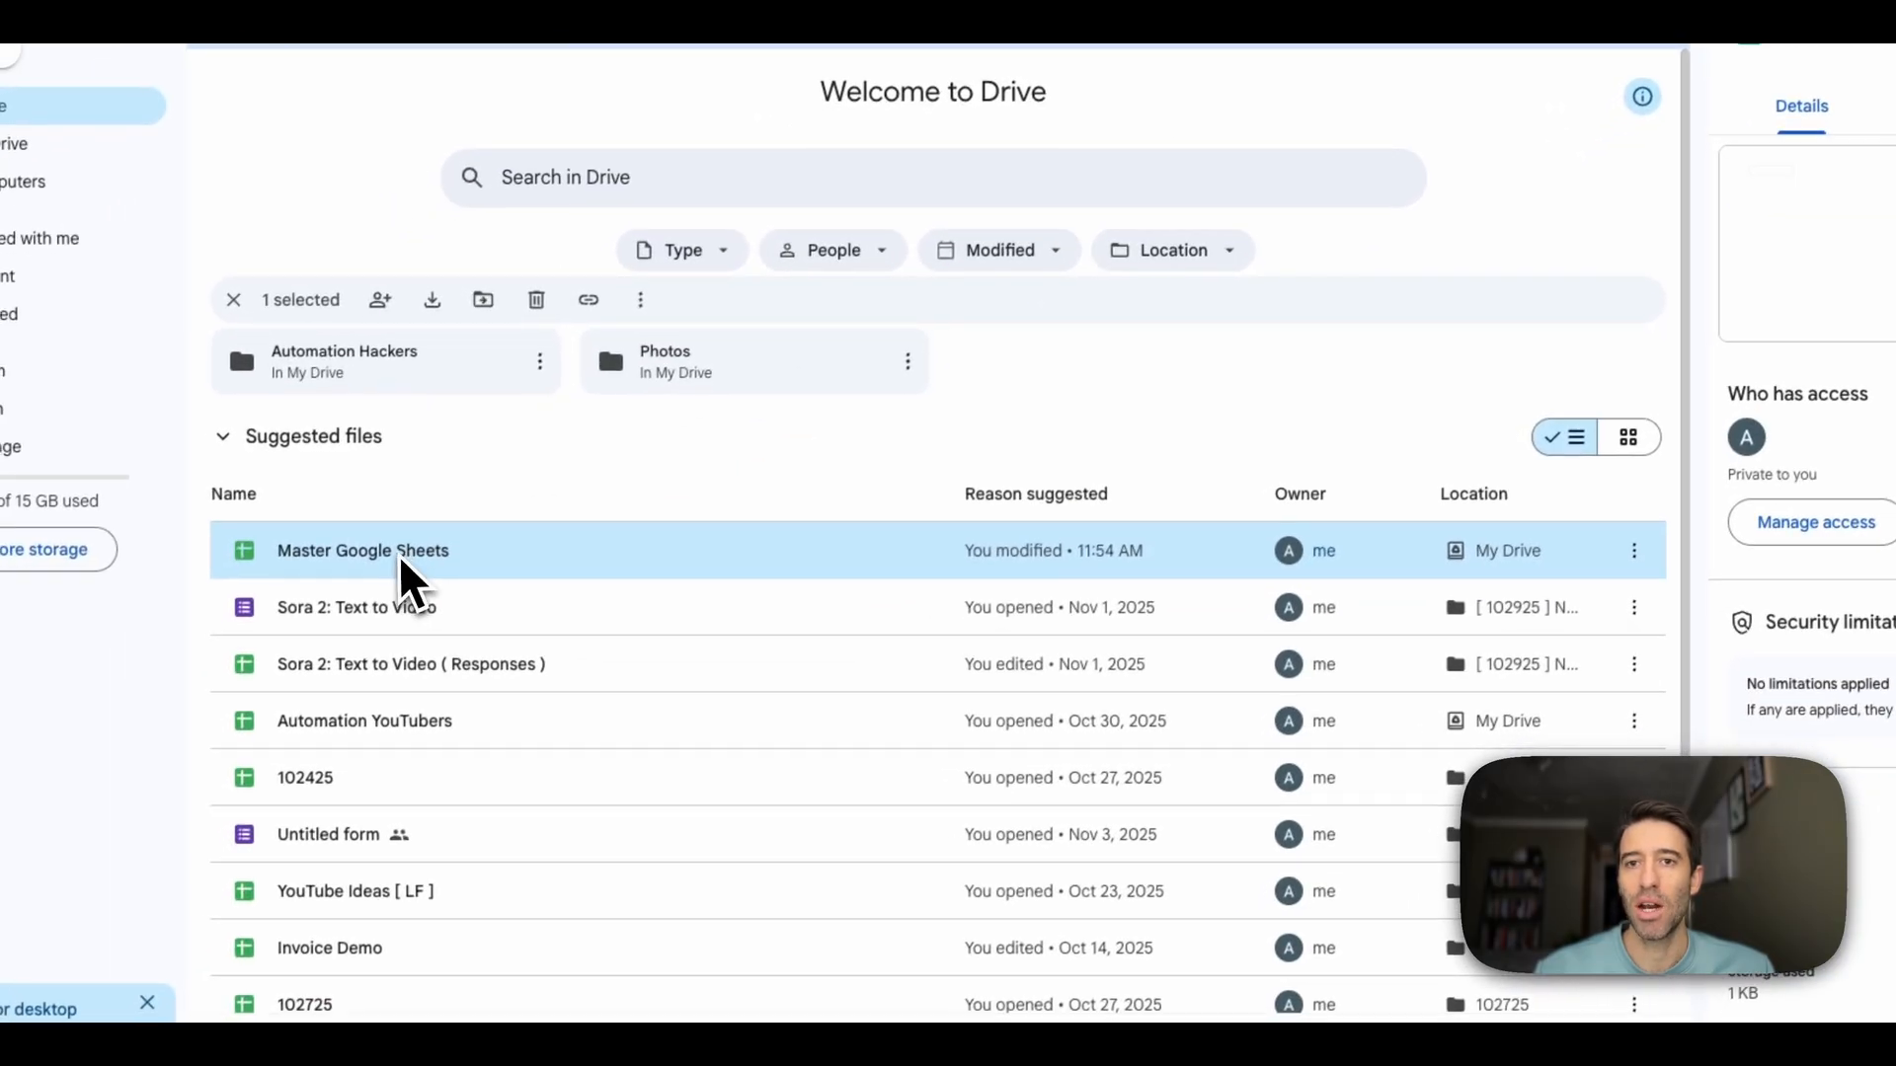
right_click(209, 679)
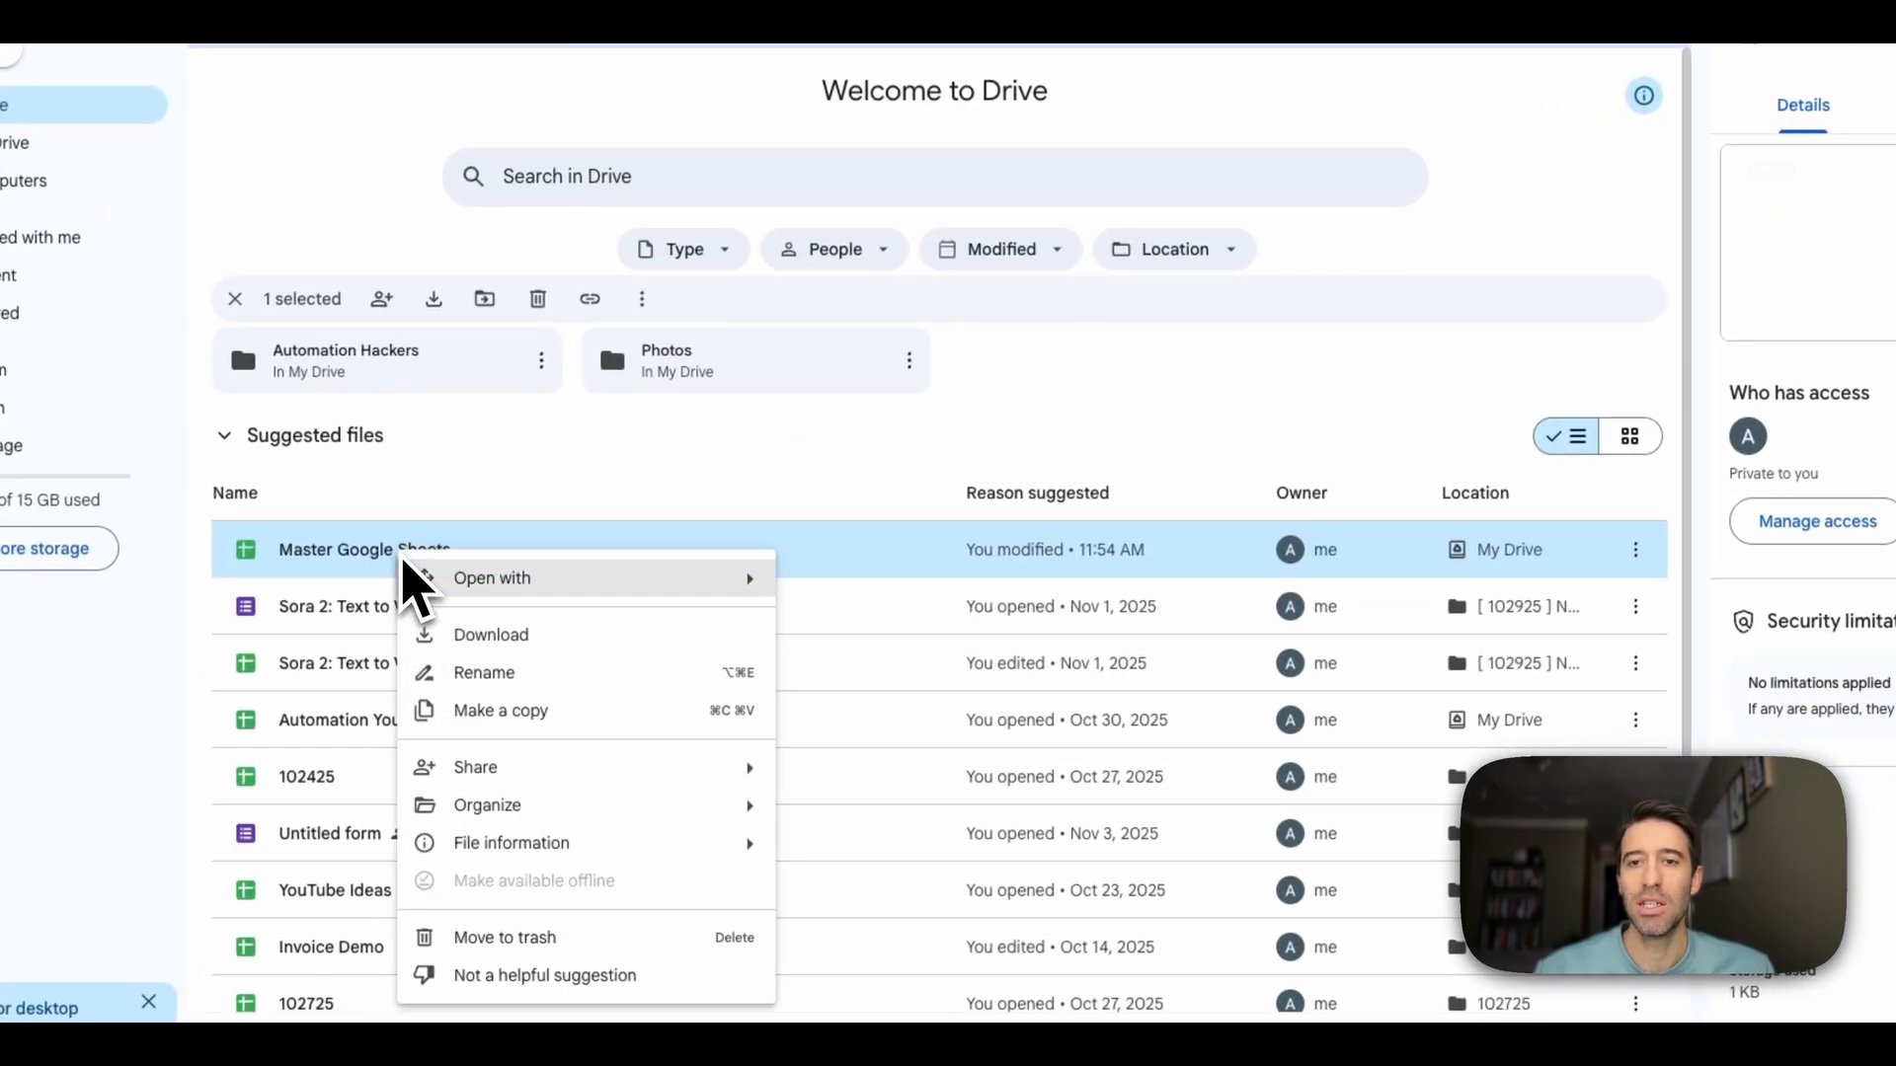
left_click(523, 937)
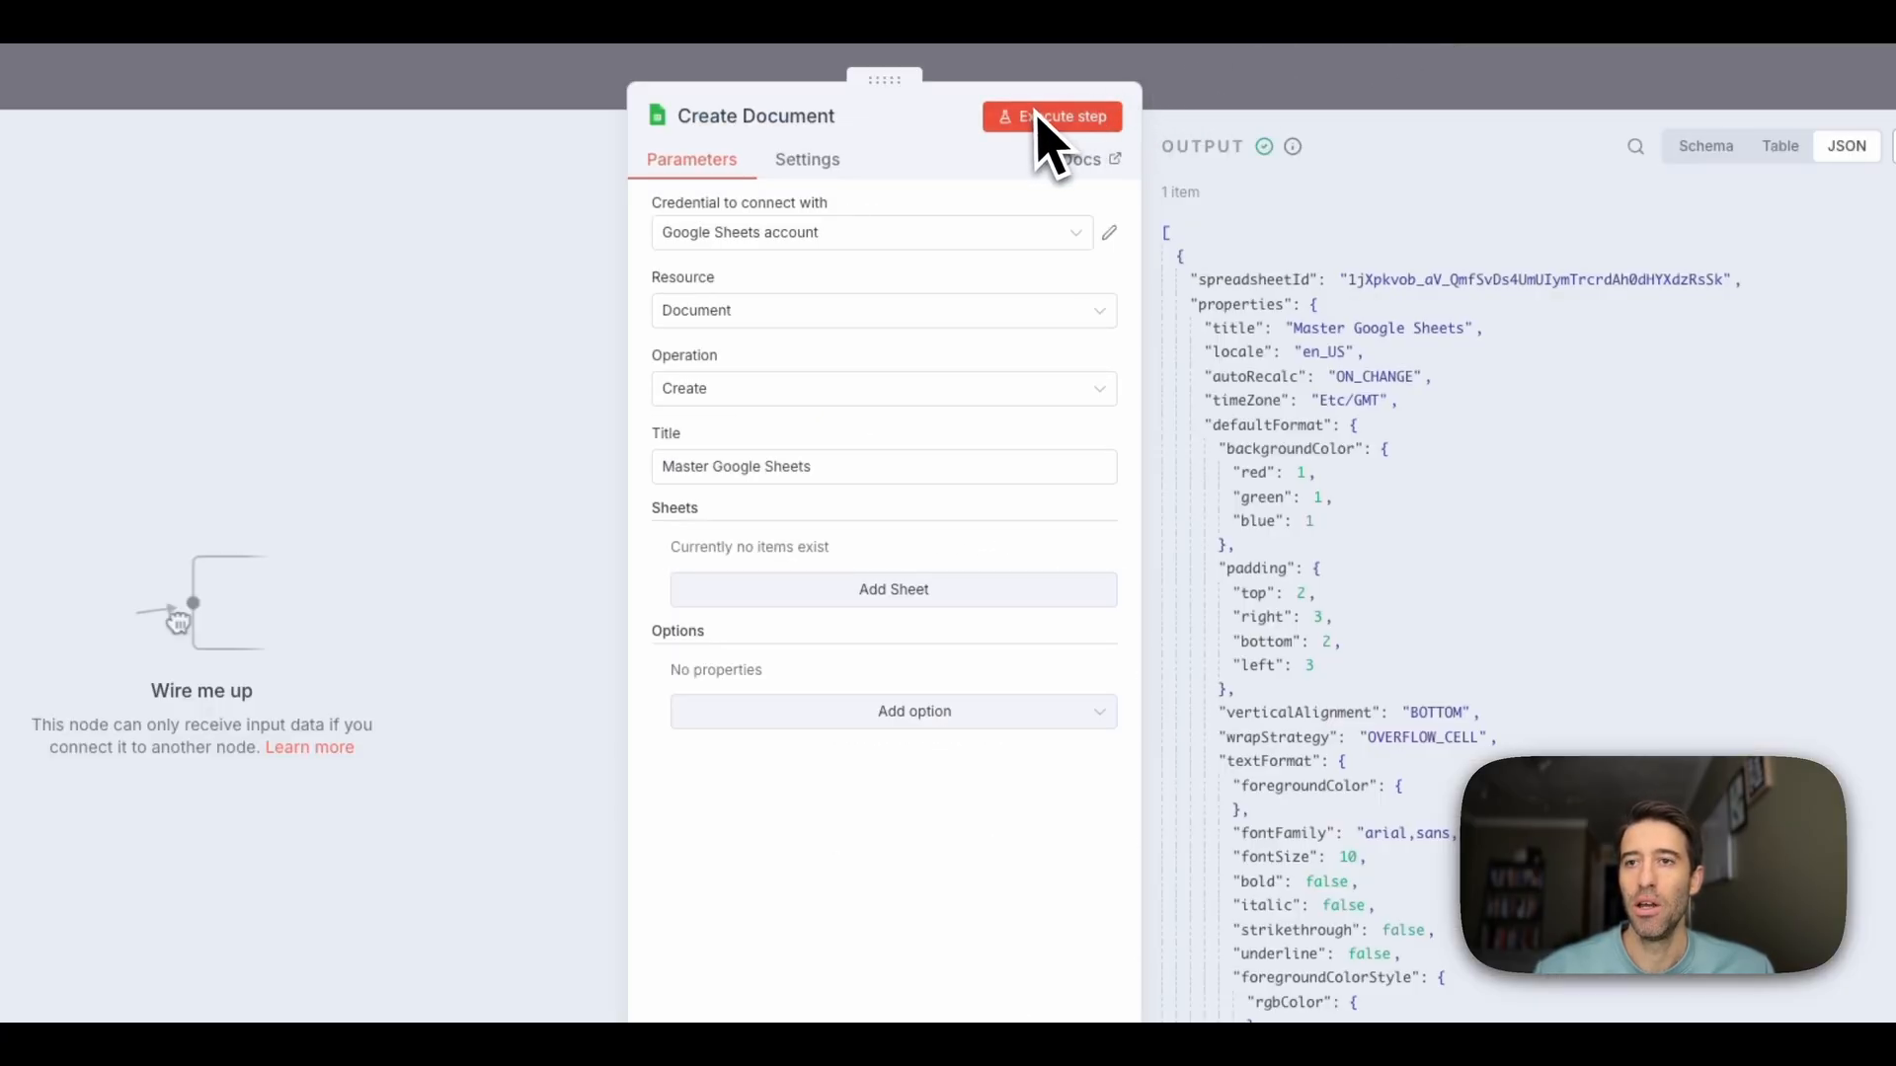
In the Create Document and Sheet node, title the document Master Google Sheets 2 and its sheet Leads
left_click(1206, 88)
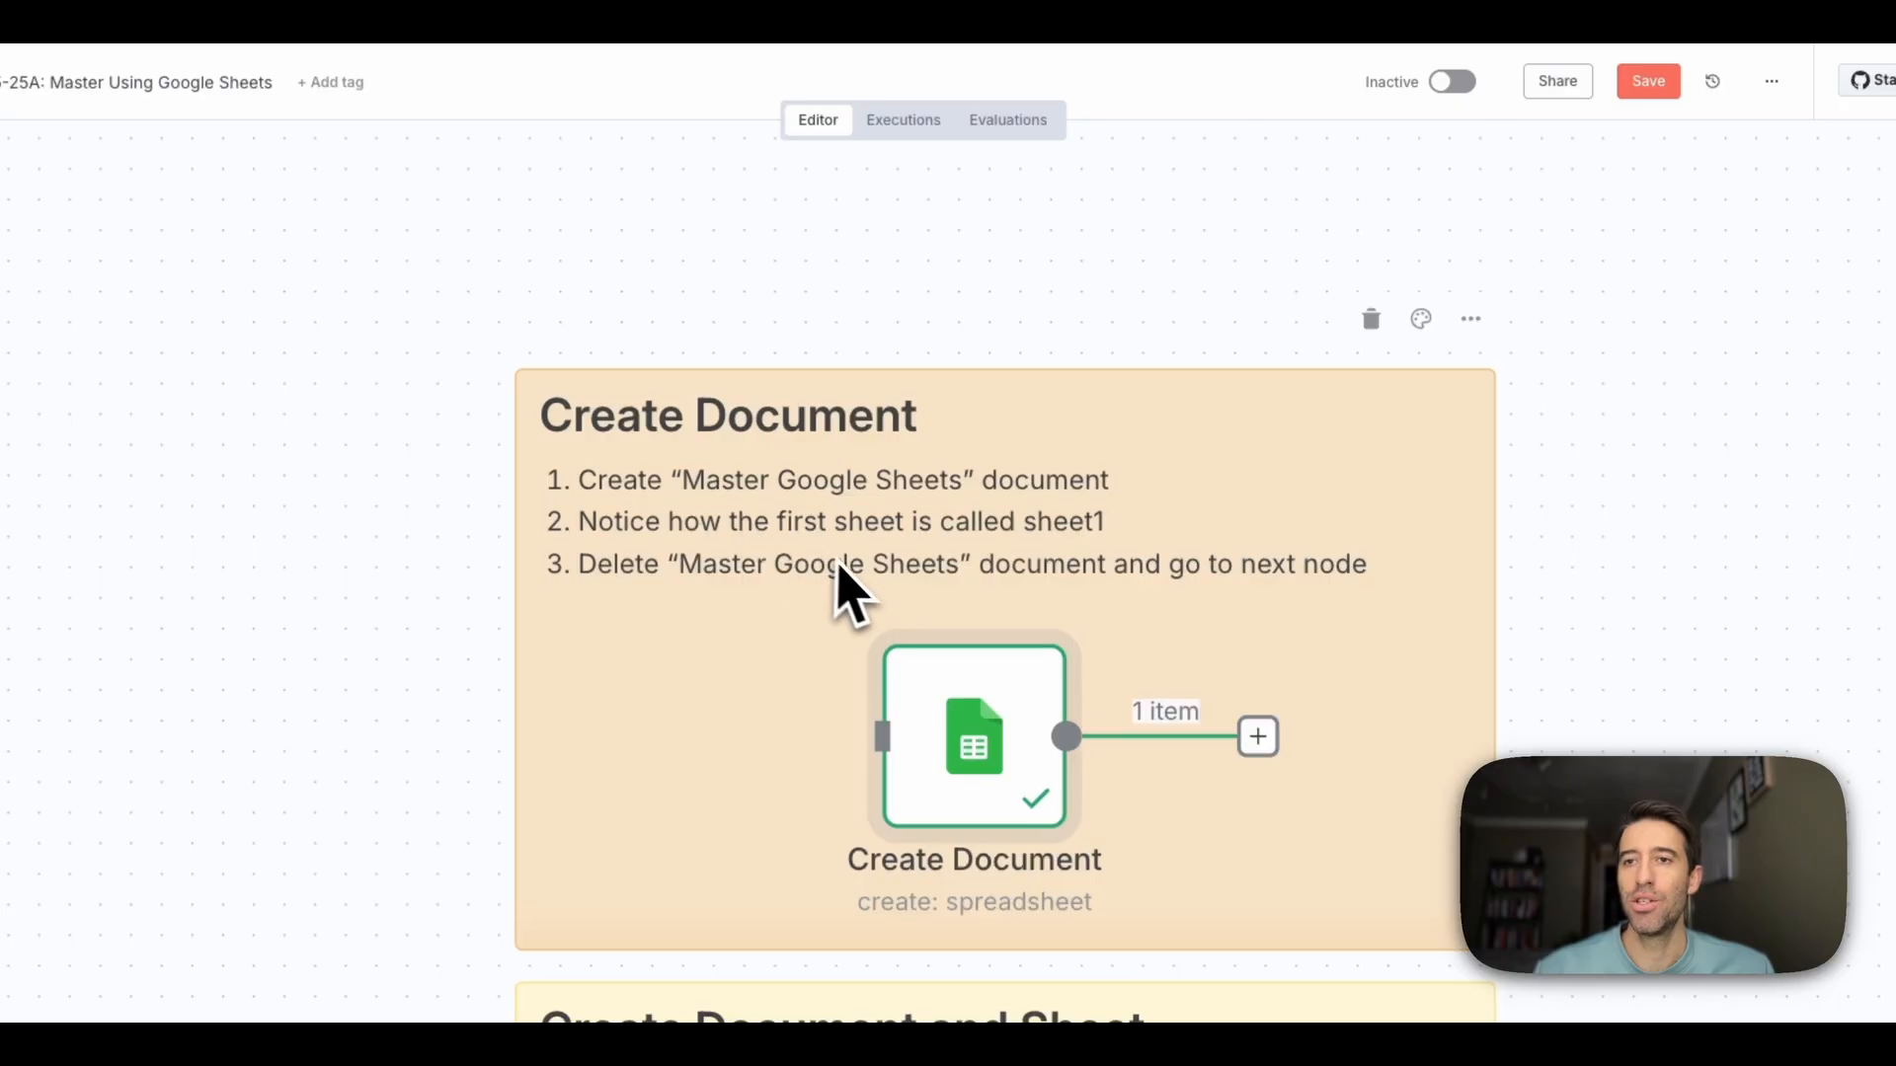
scroll(918, 435, "down", 3)
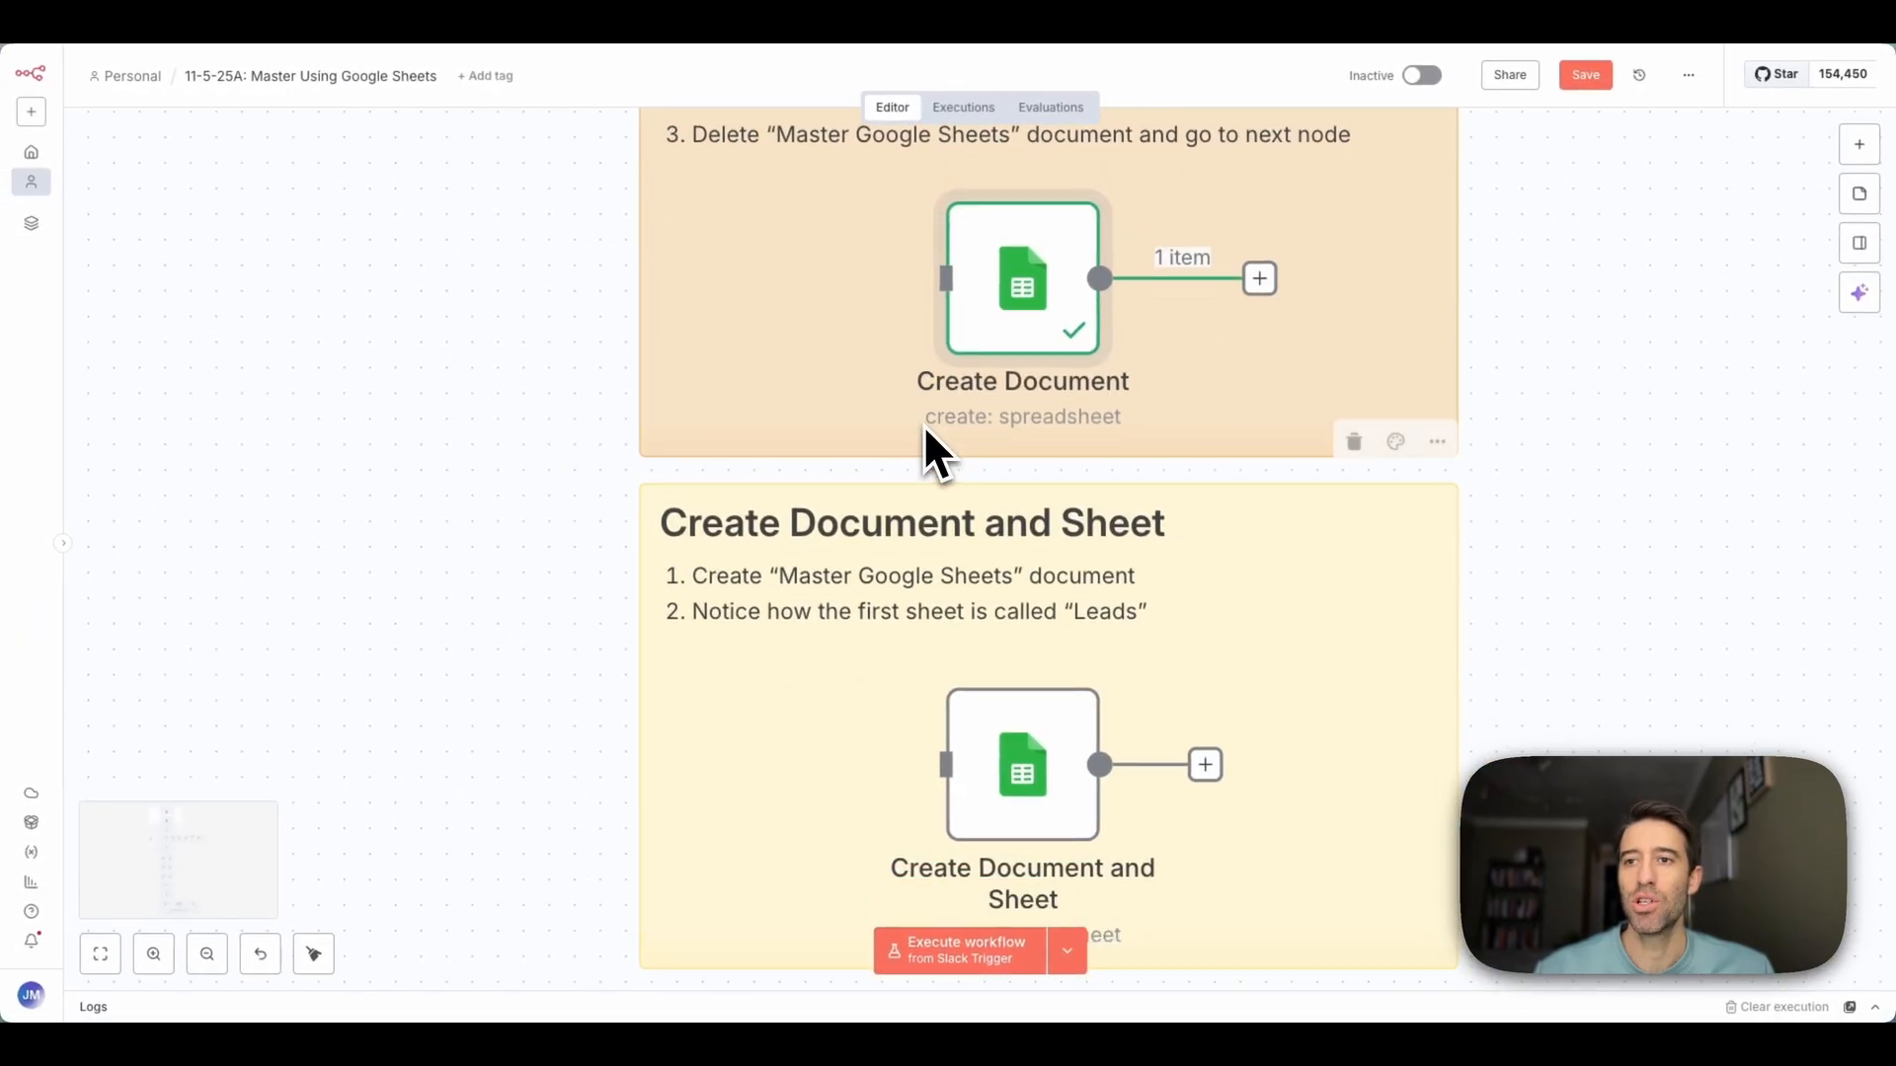
scroll(923, 427, "down", 2)
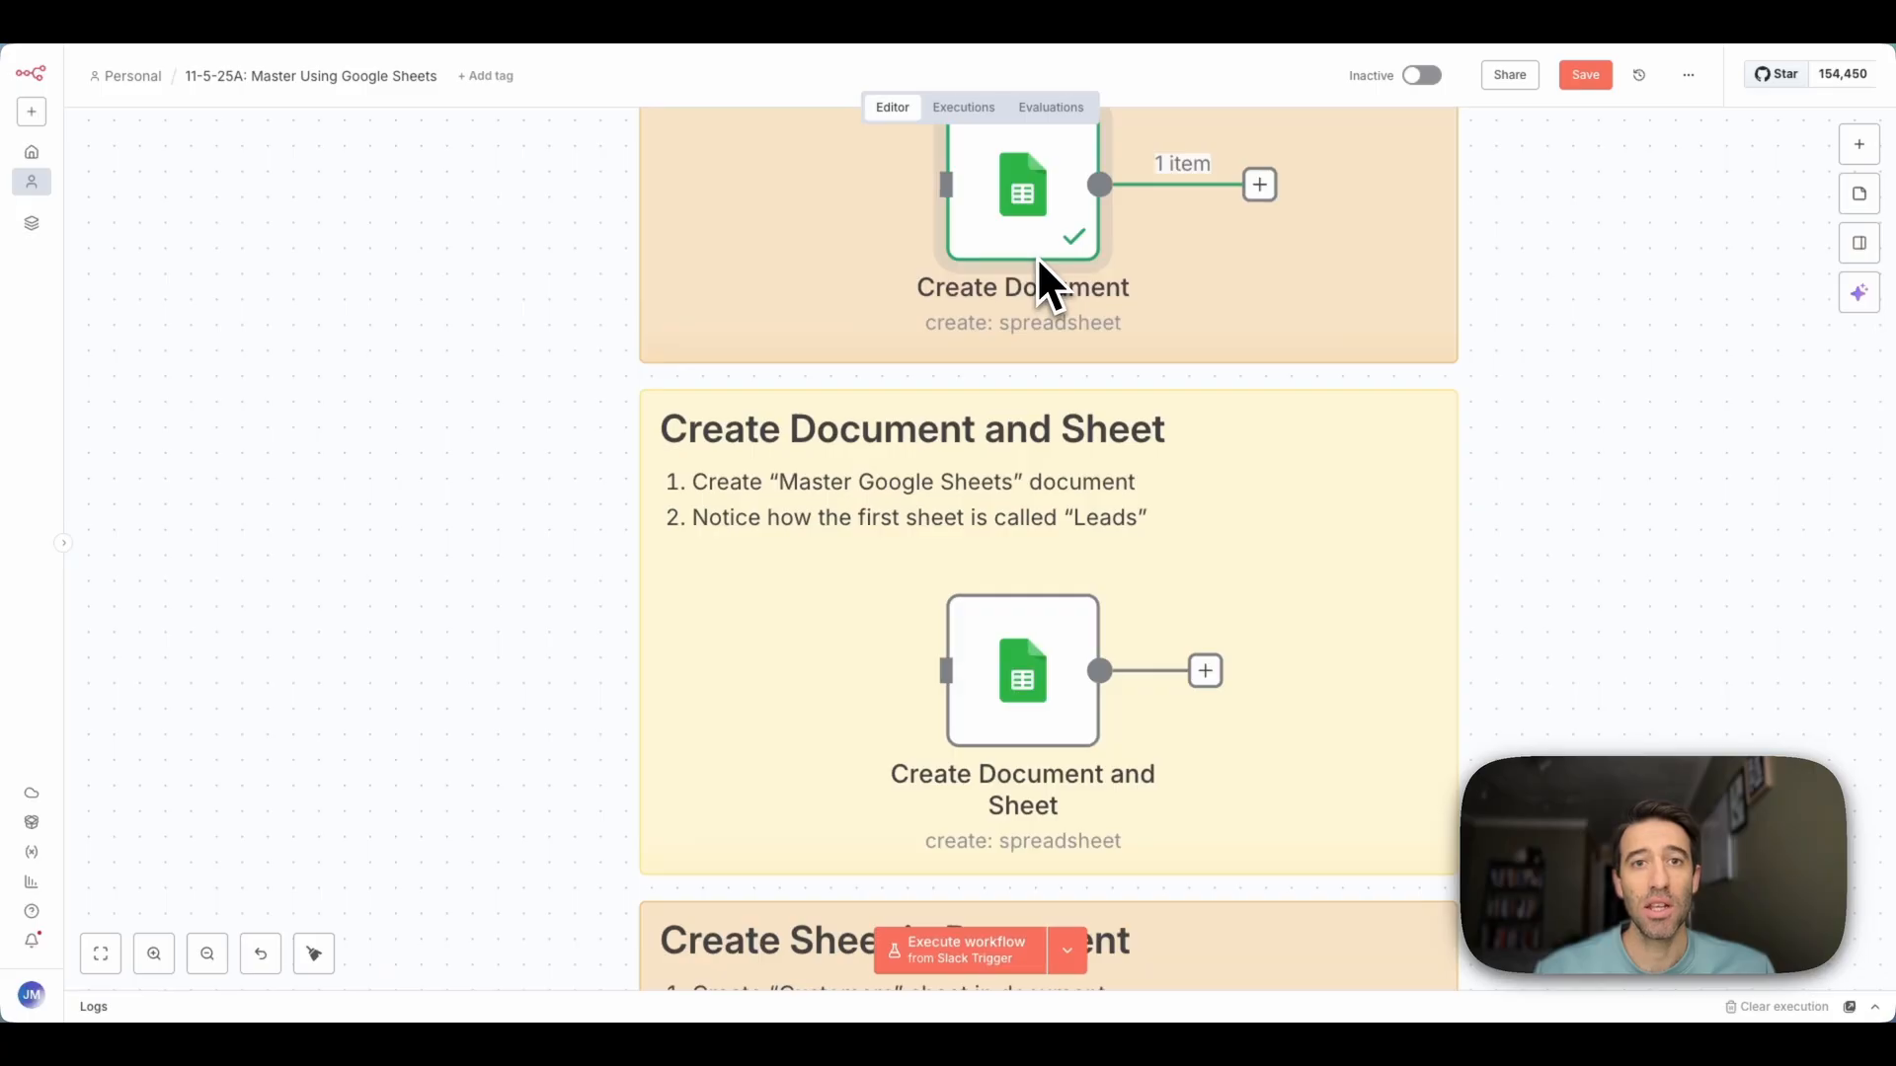
scroll(1017, 296, "down", 1)
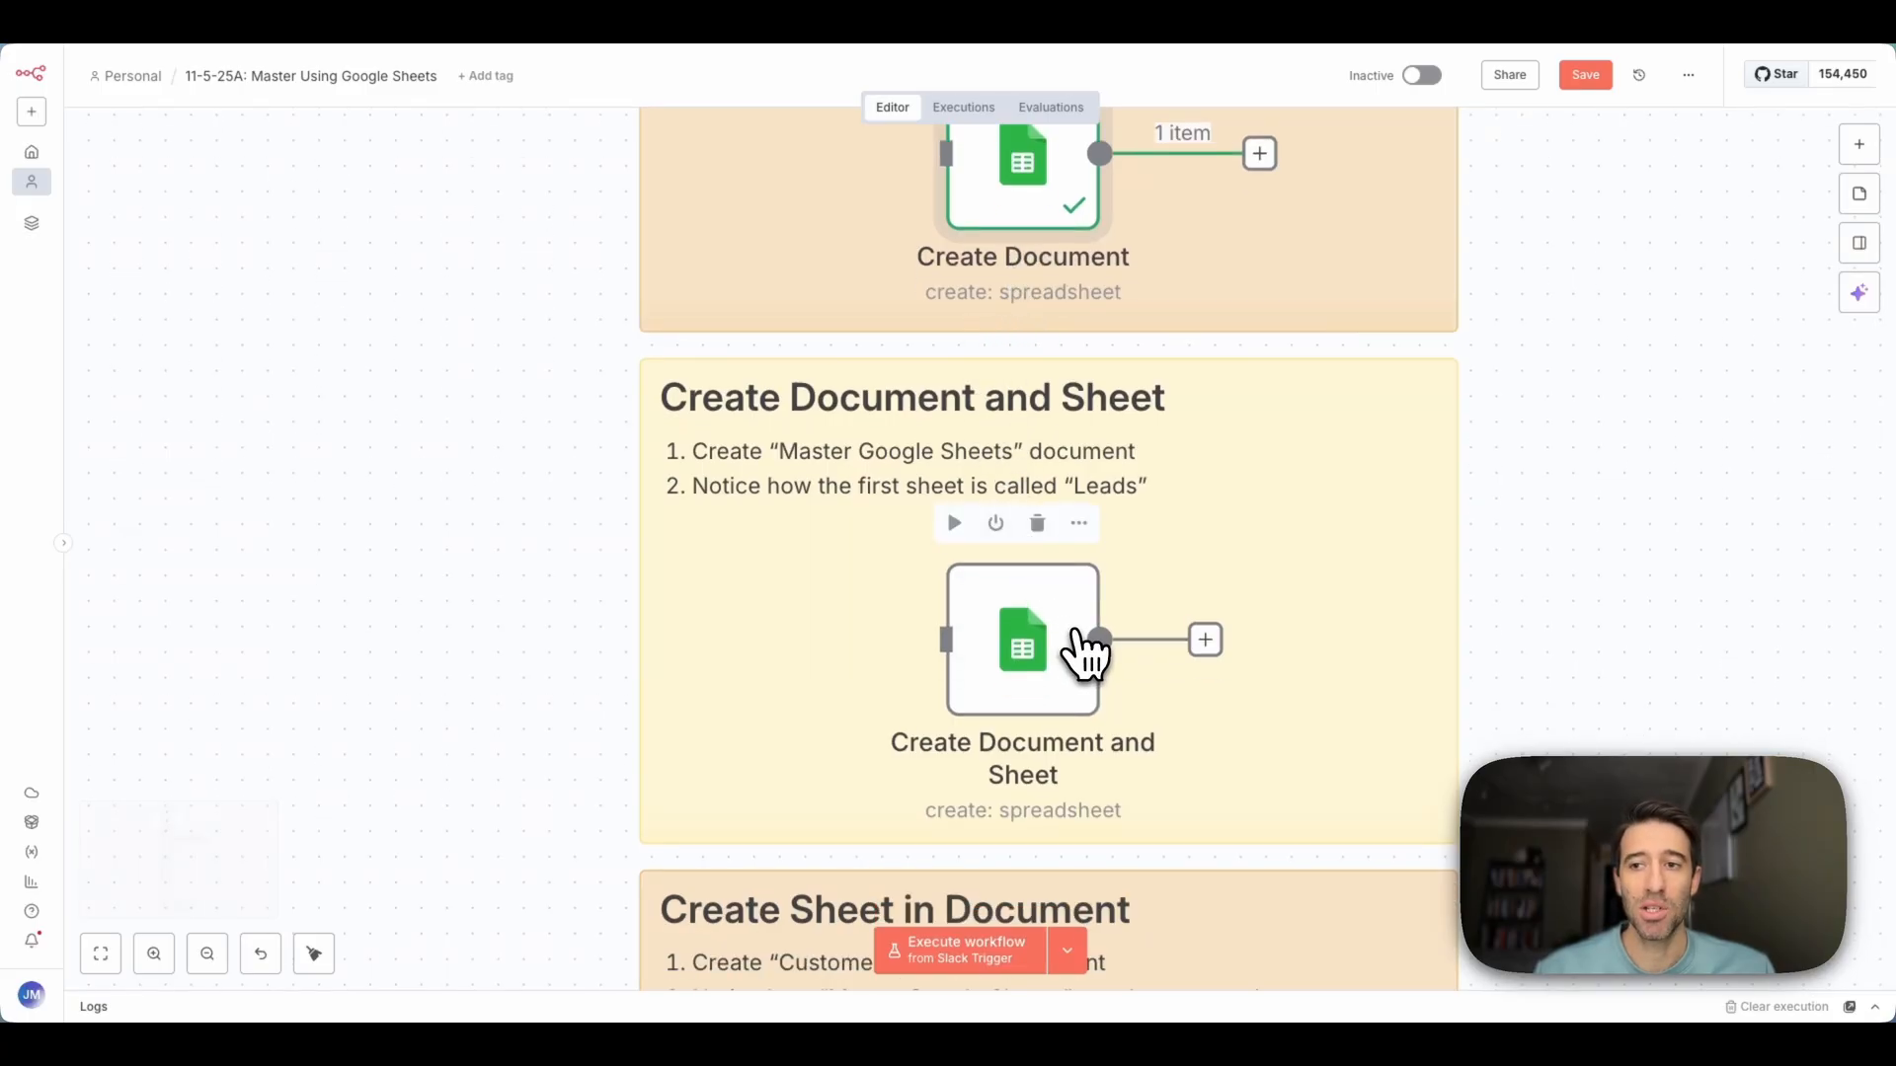
double_click(1084, 653)
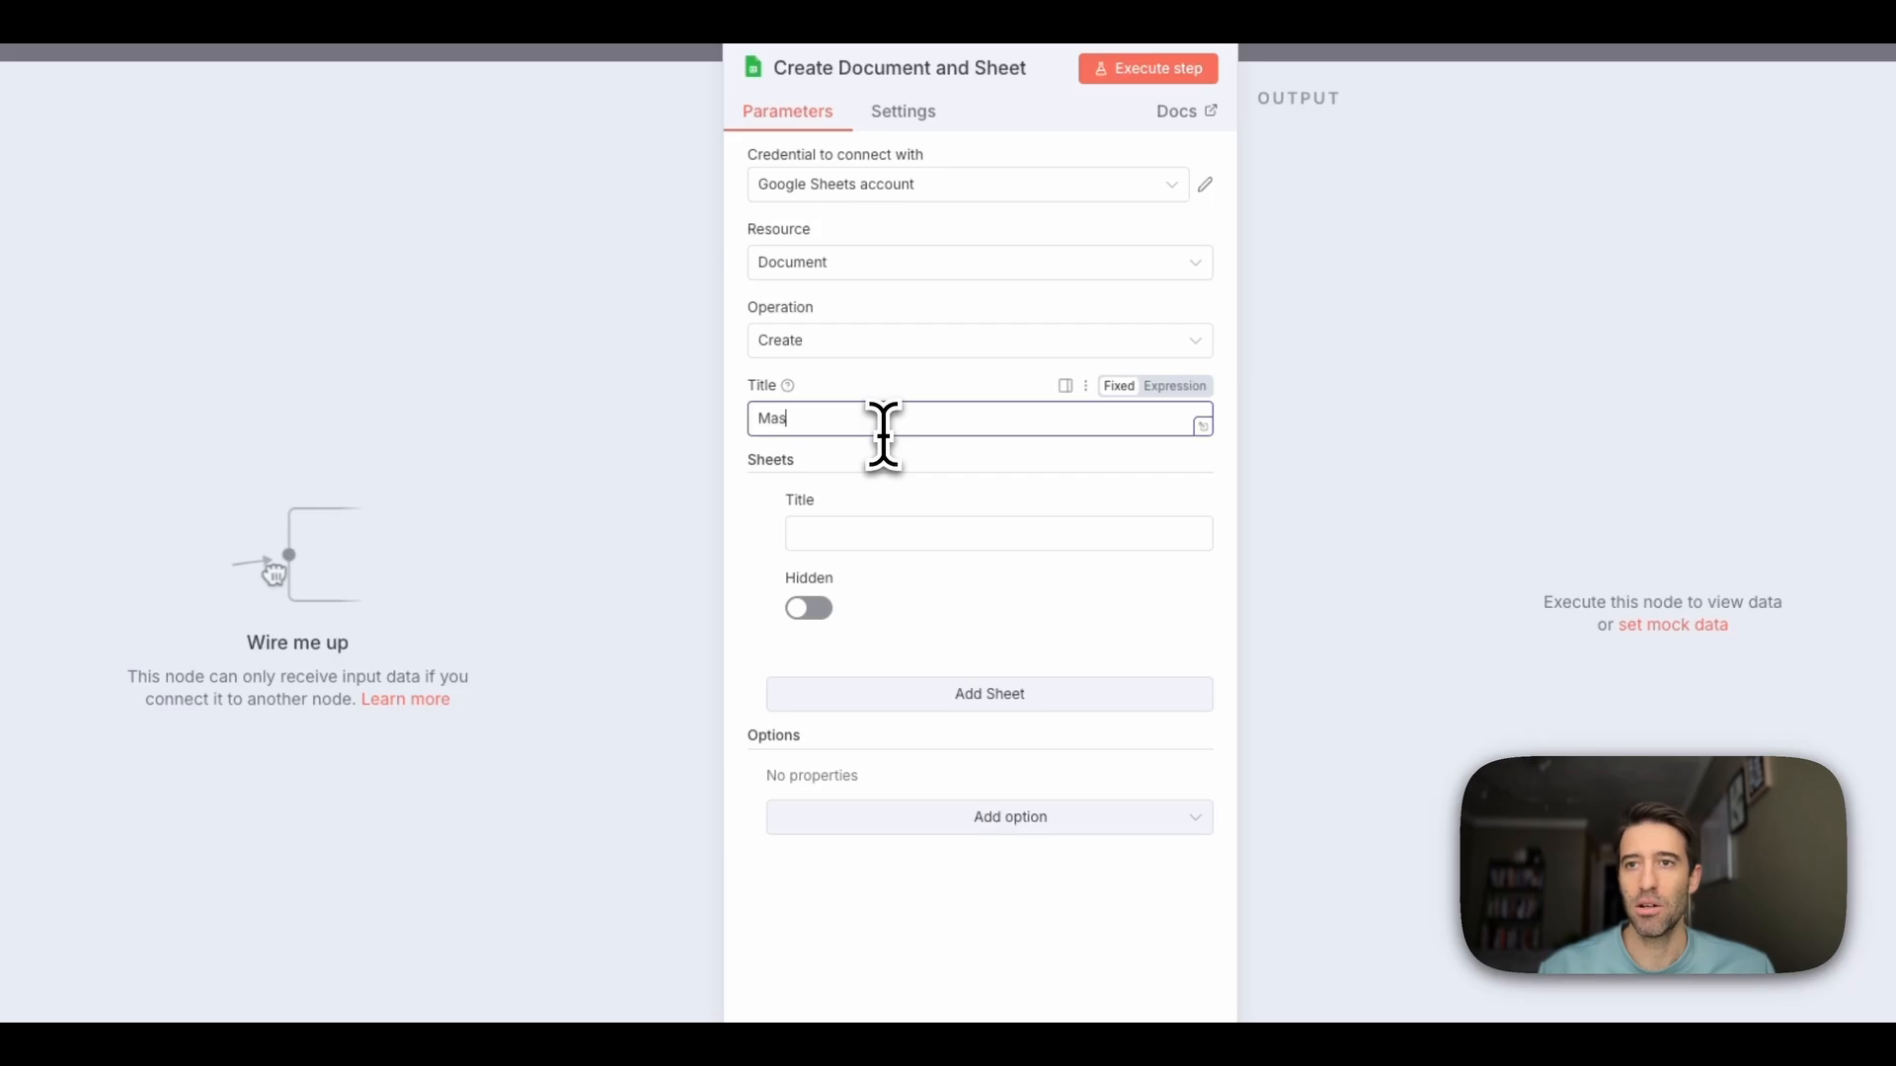
left_click(884, 436)
type("Maste r")
key("BackSpace")
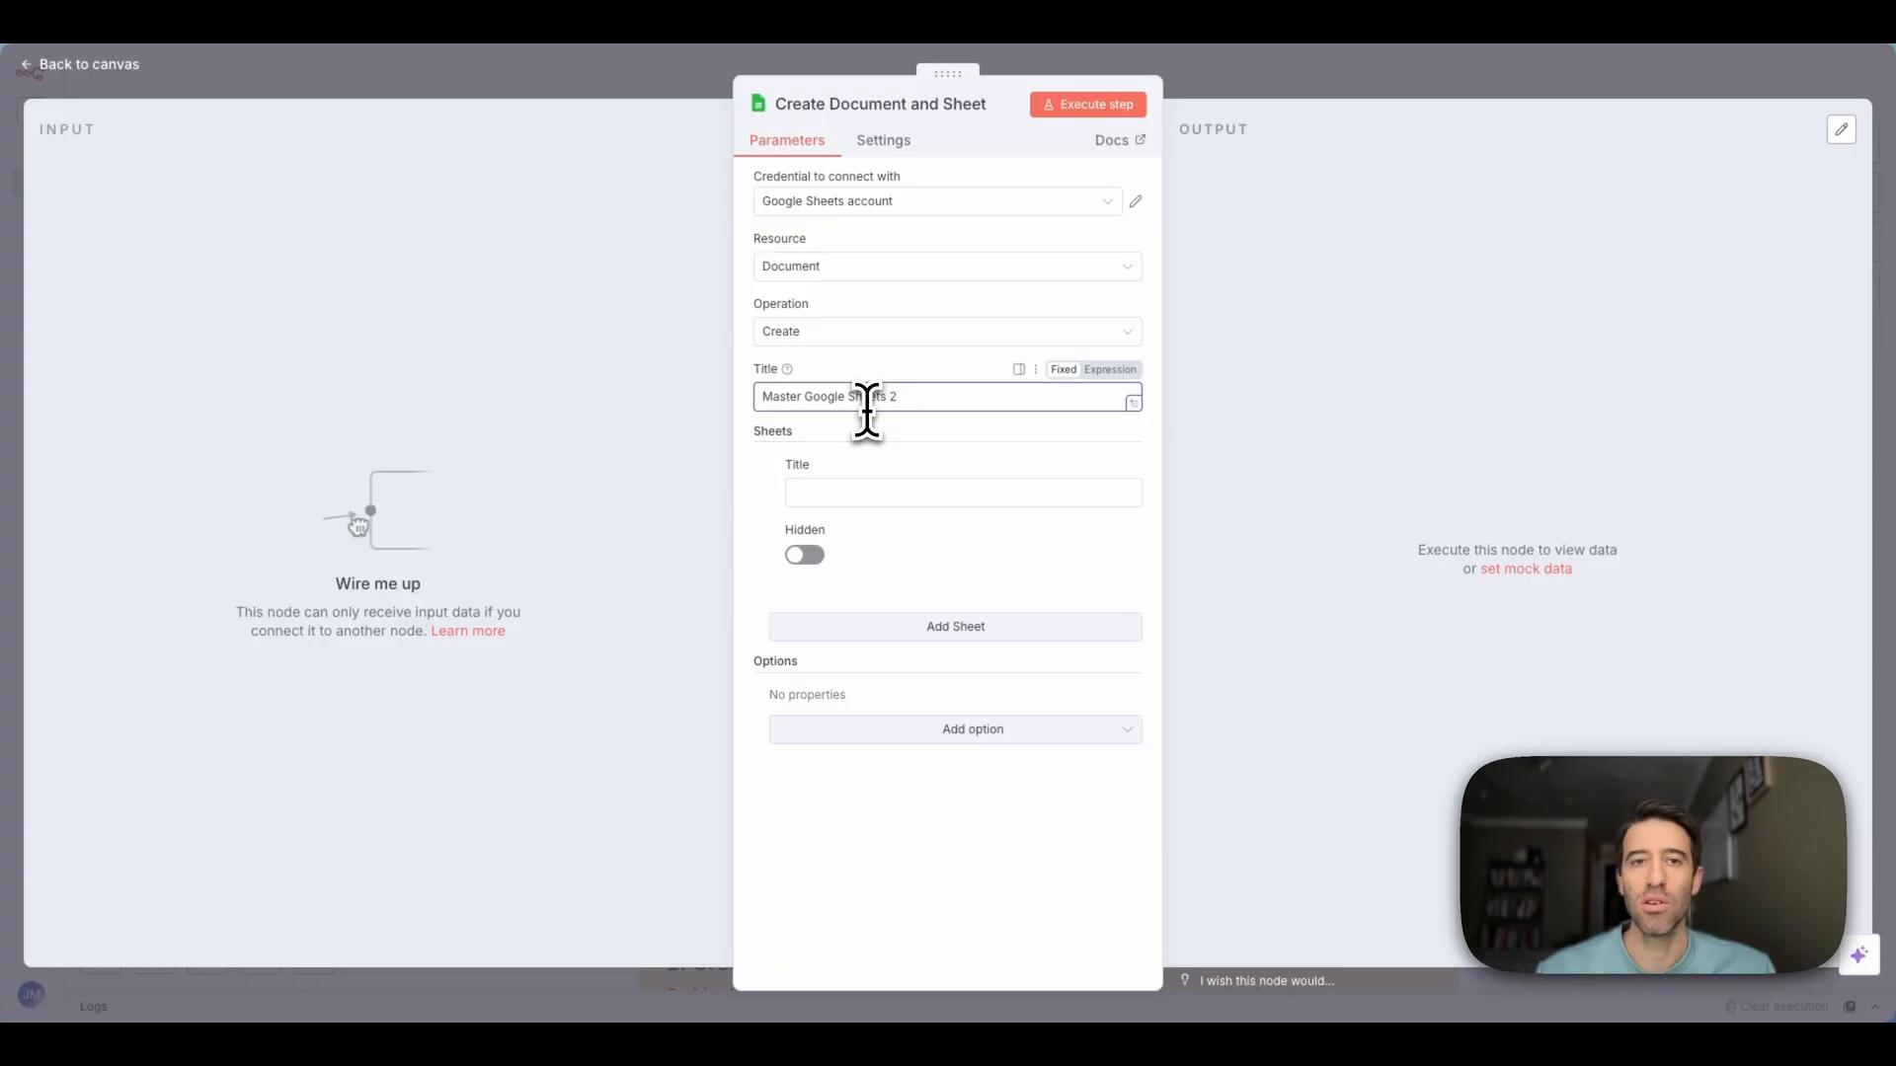
left_click(845, 499)
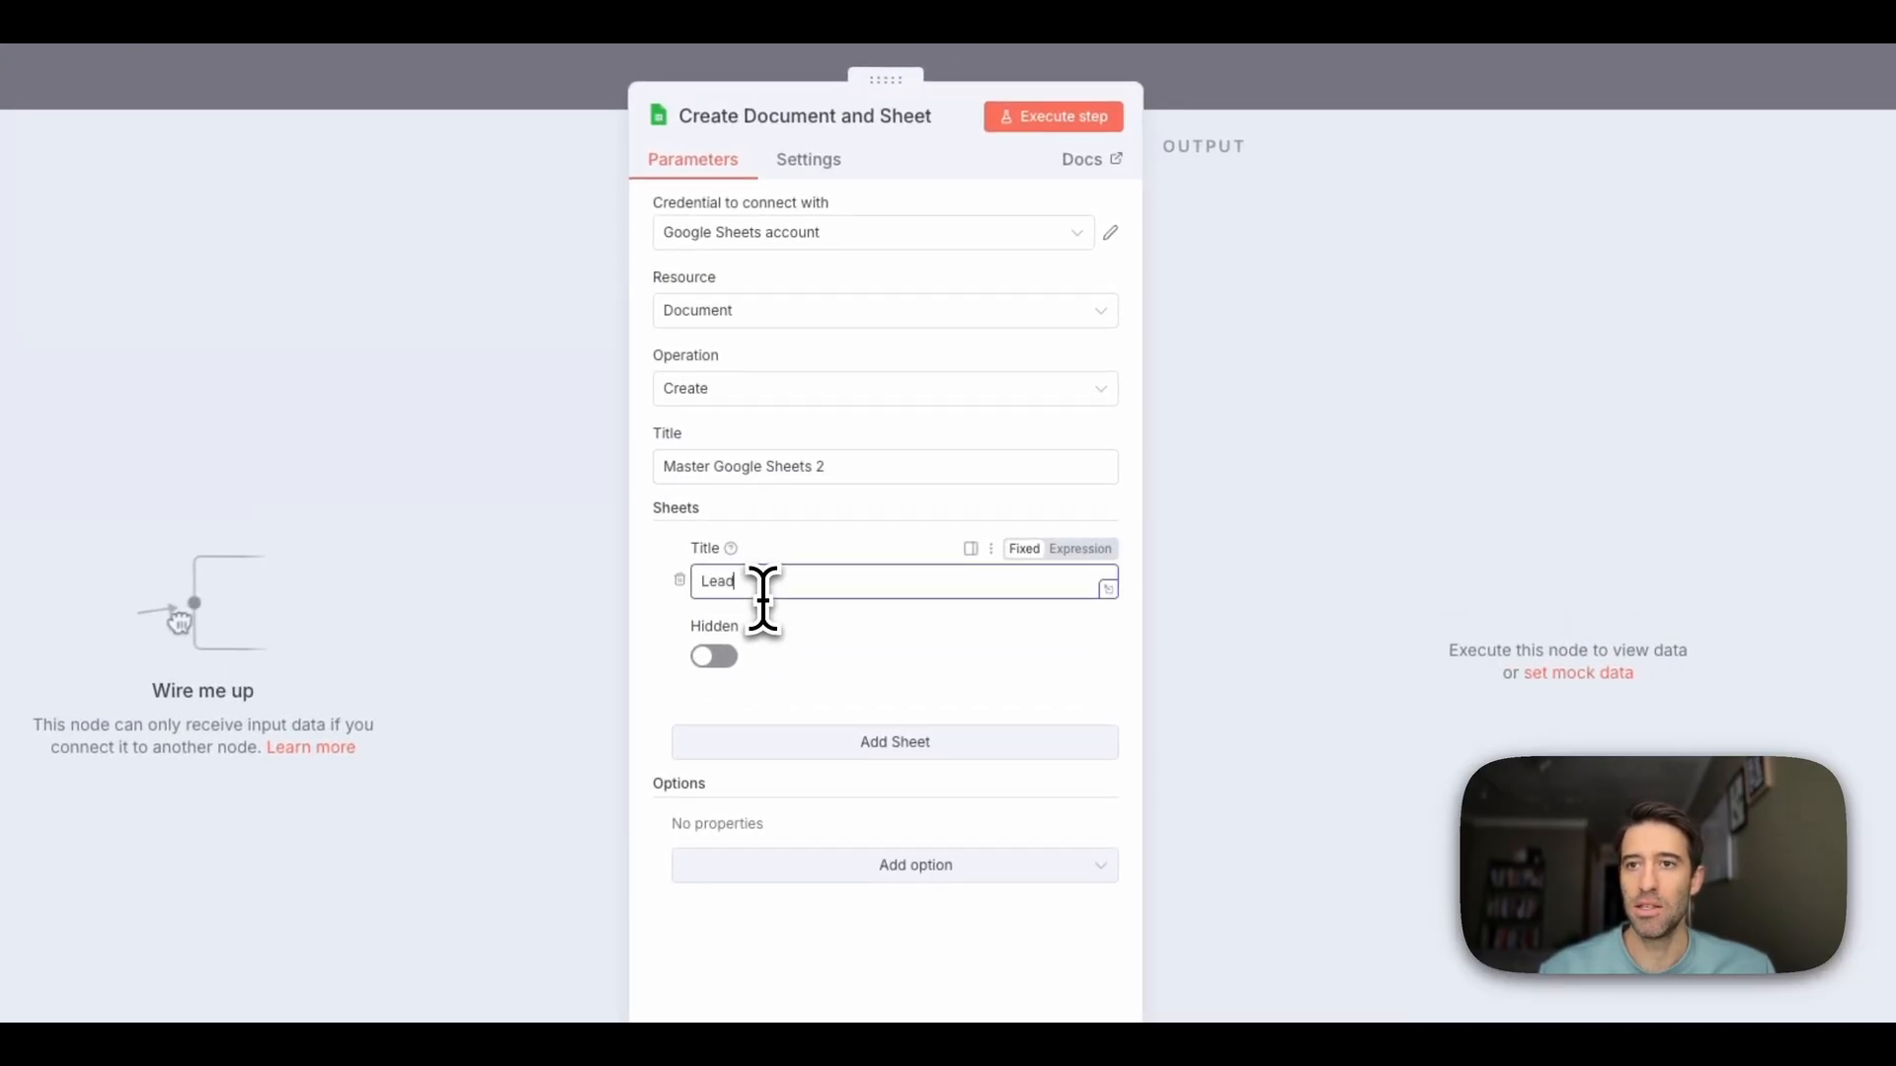
left_click(668, 613)
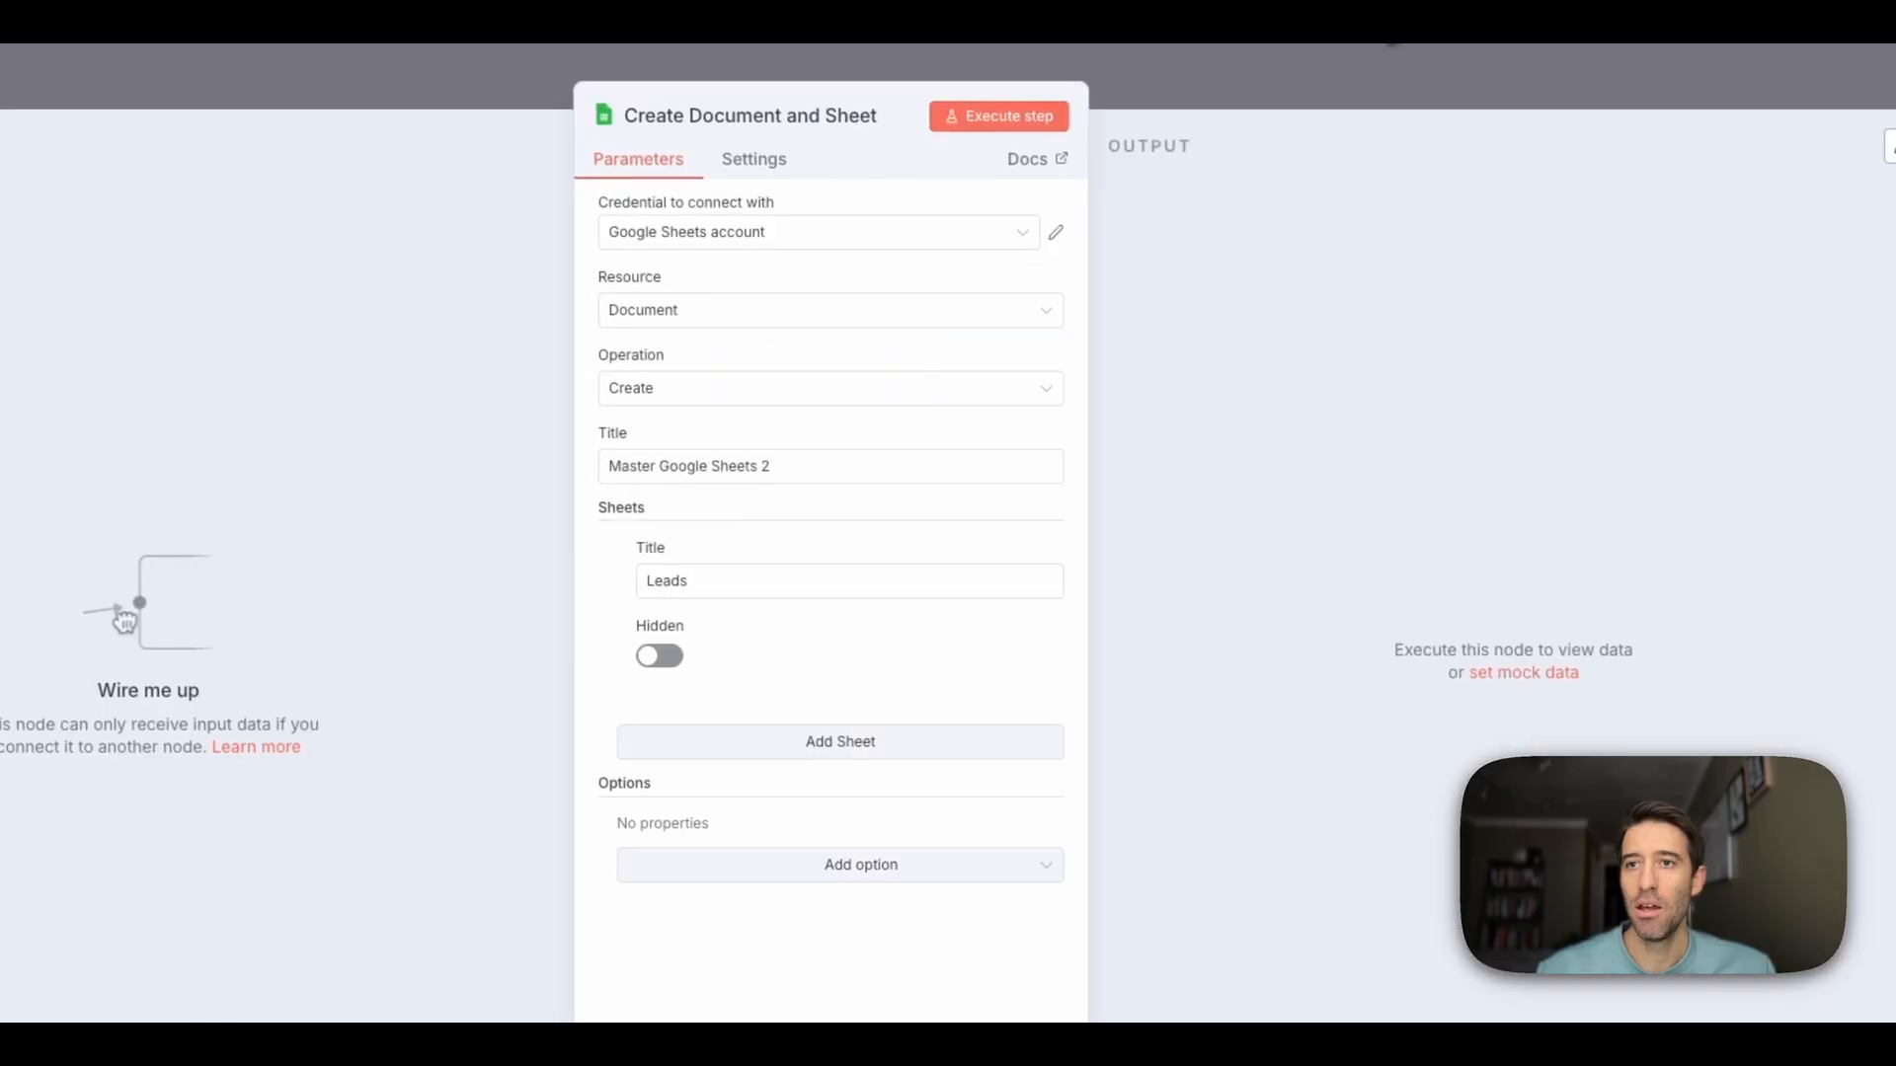
Execute the Create Document and Sheet node and reload Google Drive to check for the new spreadsheet
left_click(999, 124)
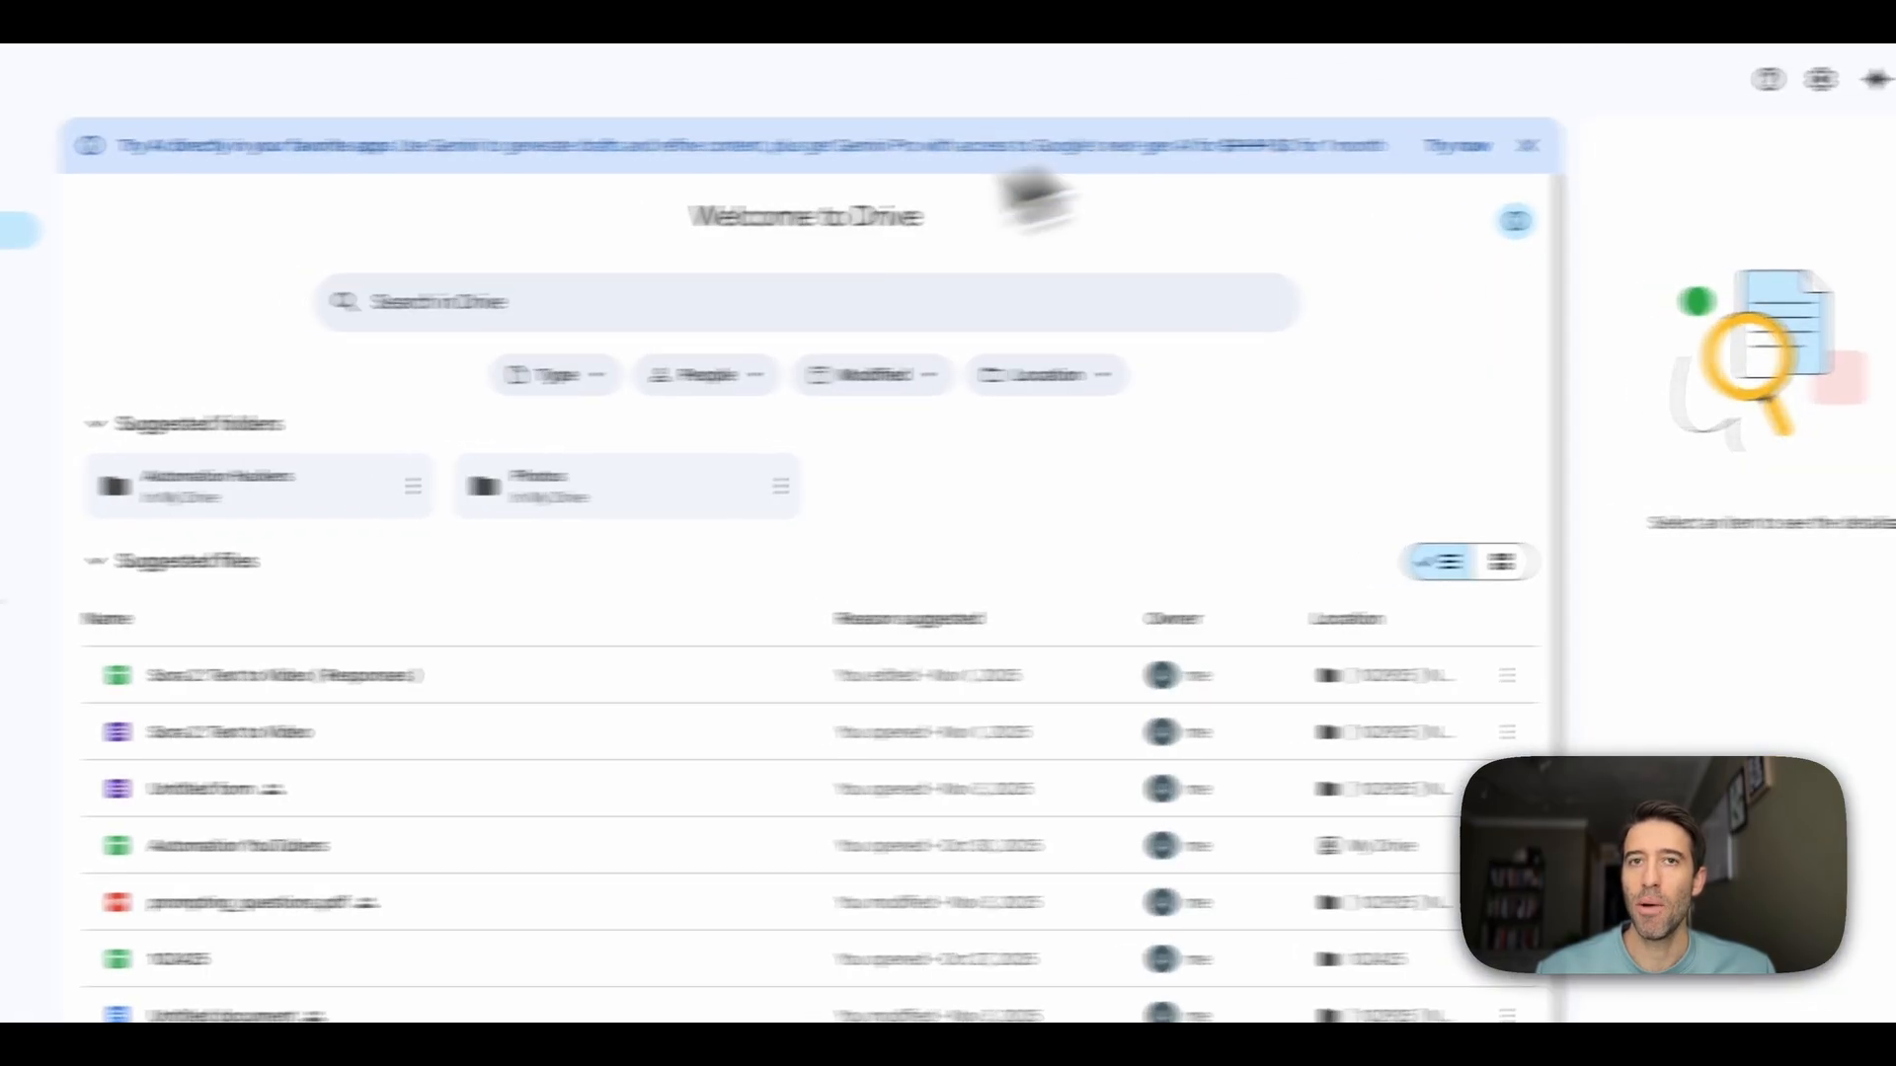
left_click(124, 54)
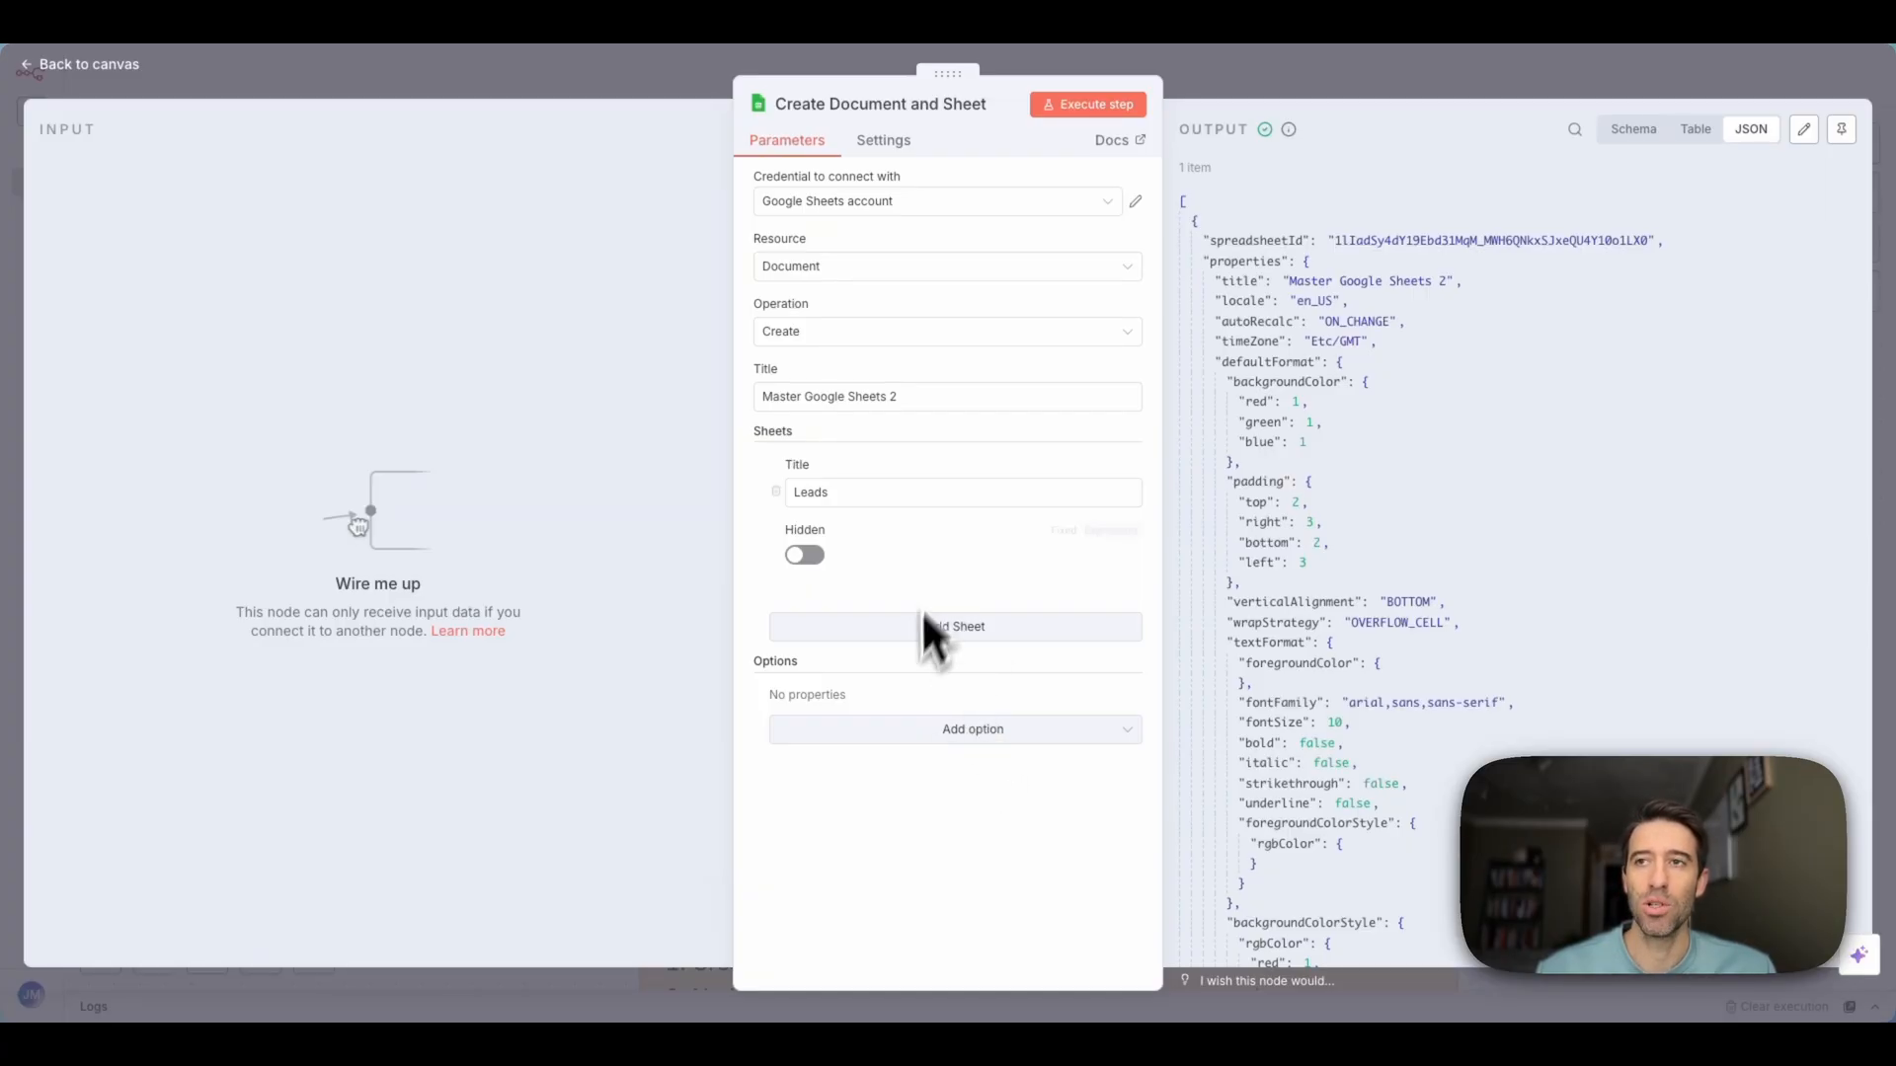
Return to the canvas, open the Create Sheet in Document node and check its resource options, keeping Sheet Within Document
left_click(1246, 81)
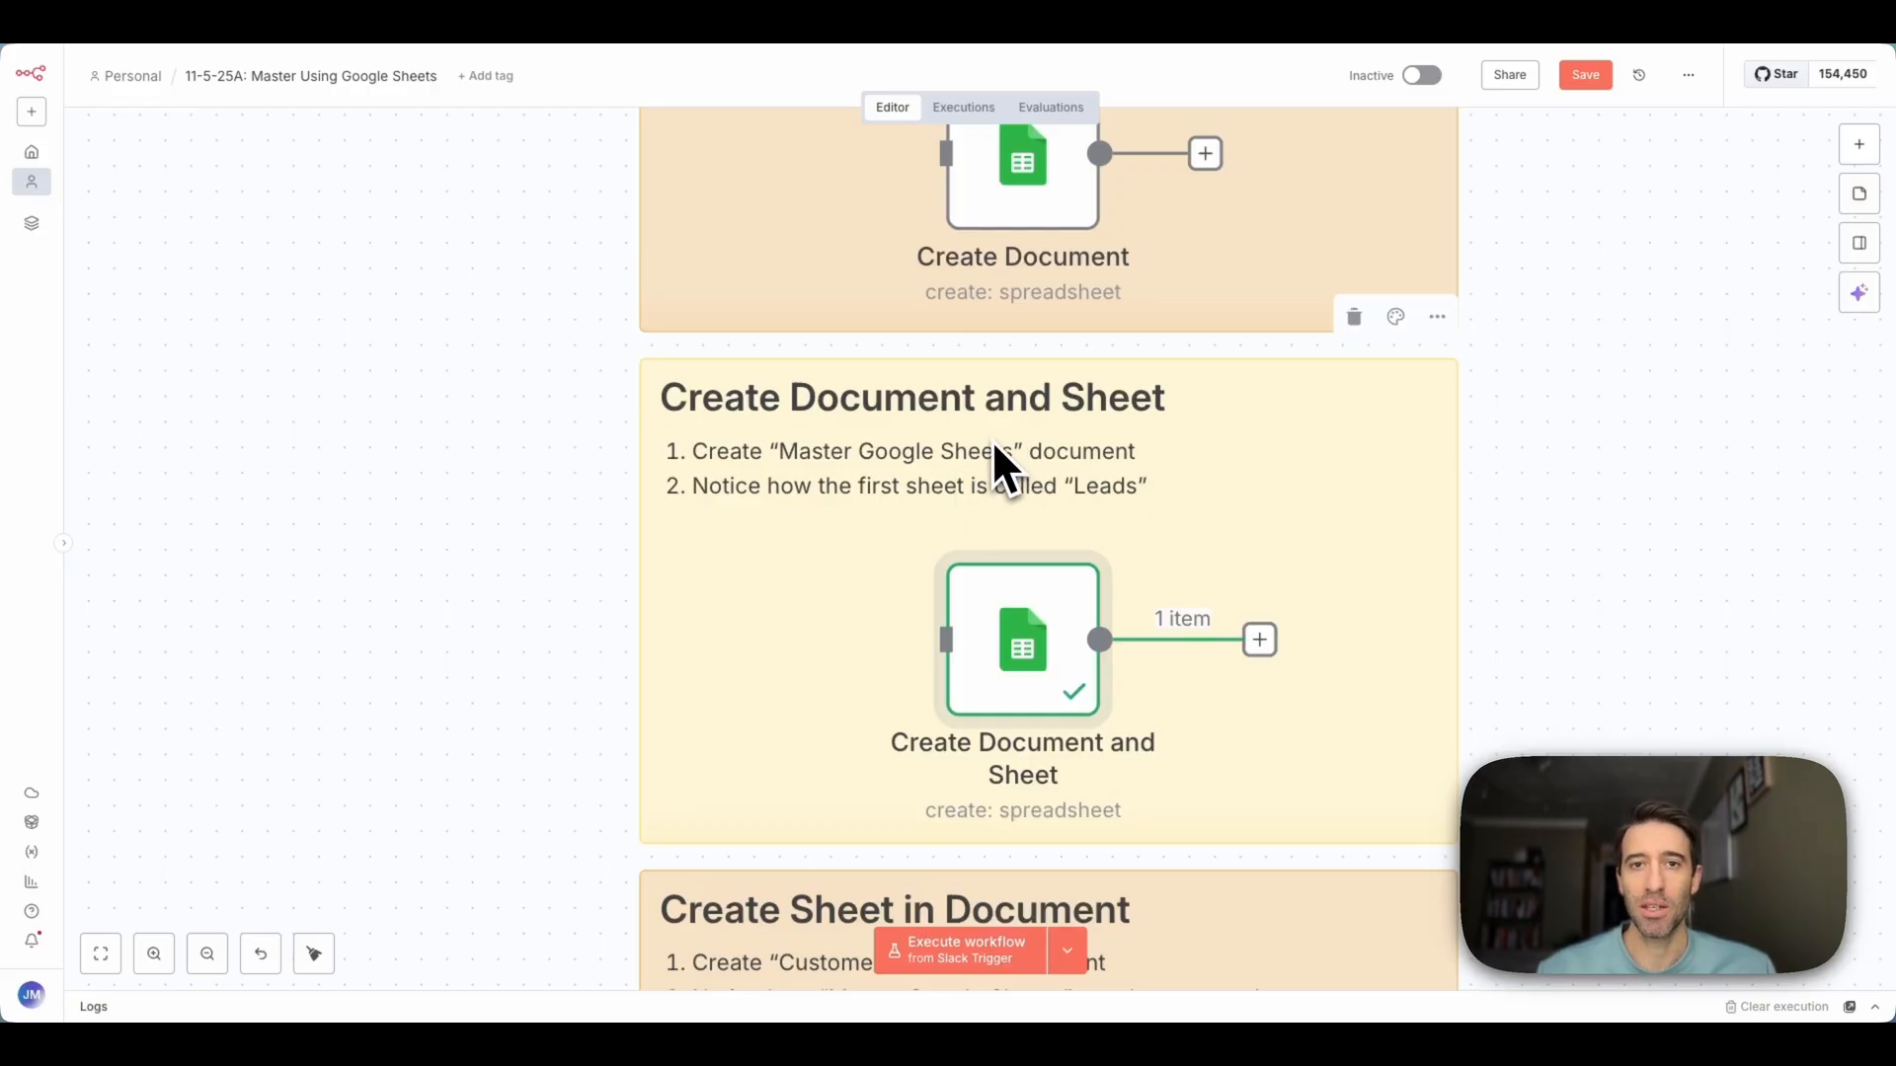
scroll(993, 434, "down", 5)
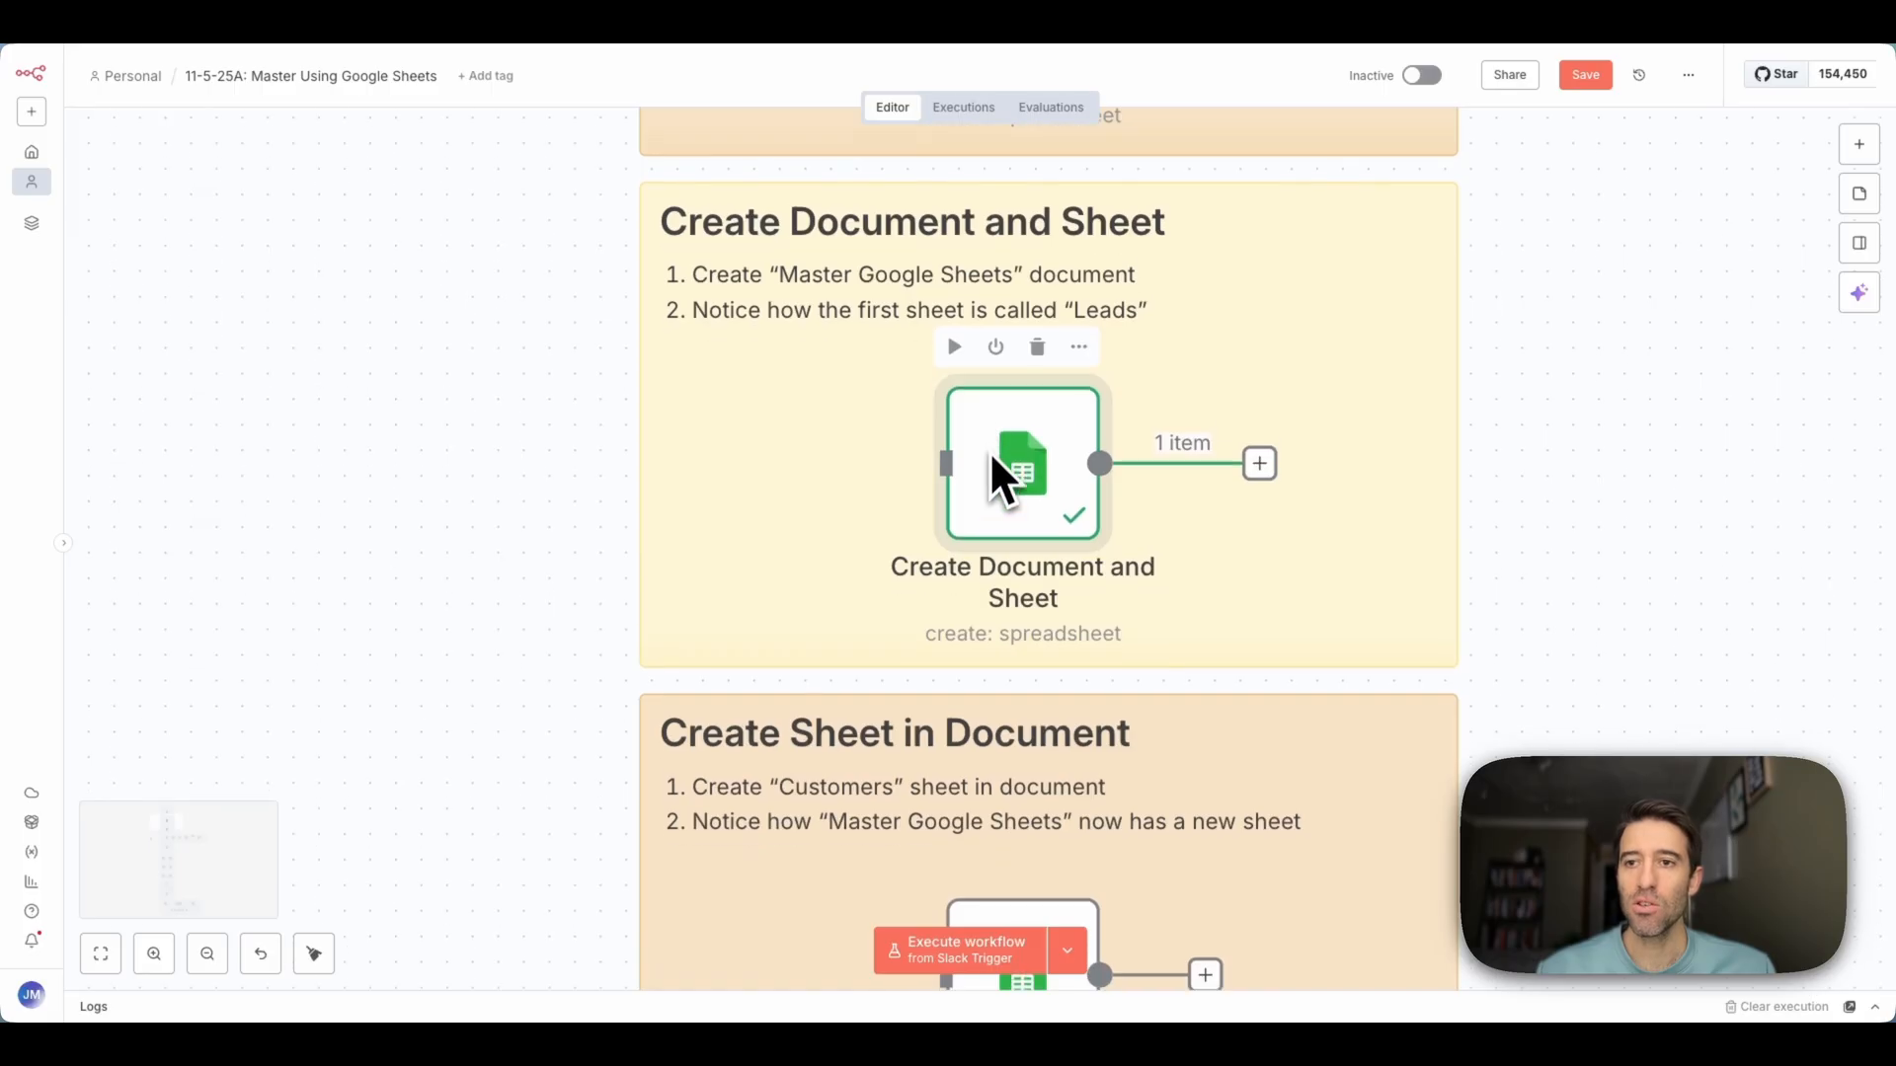
scroll(974, 494, "down", 1)
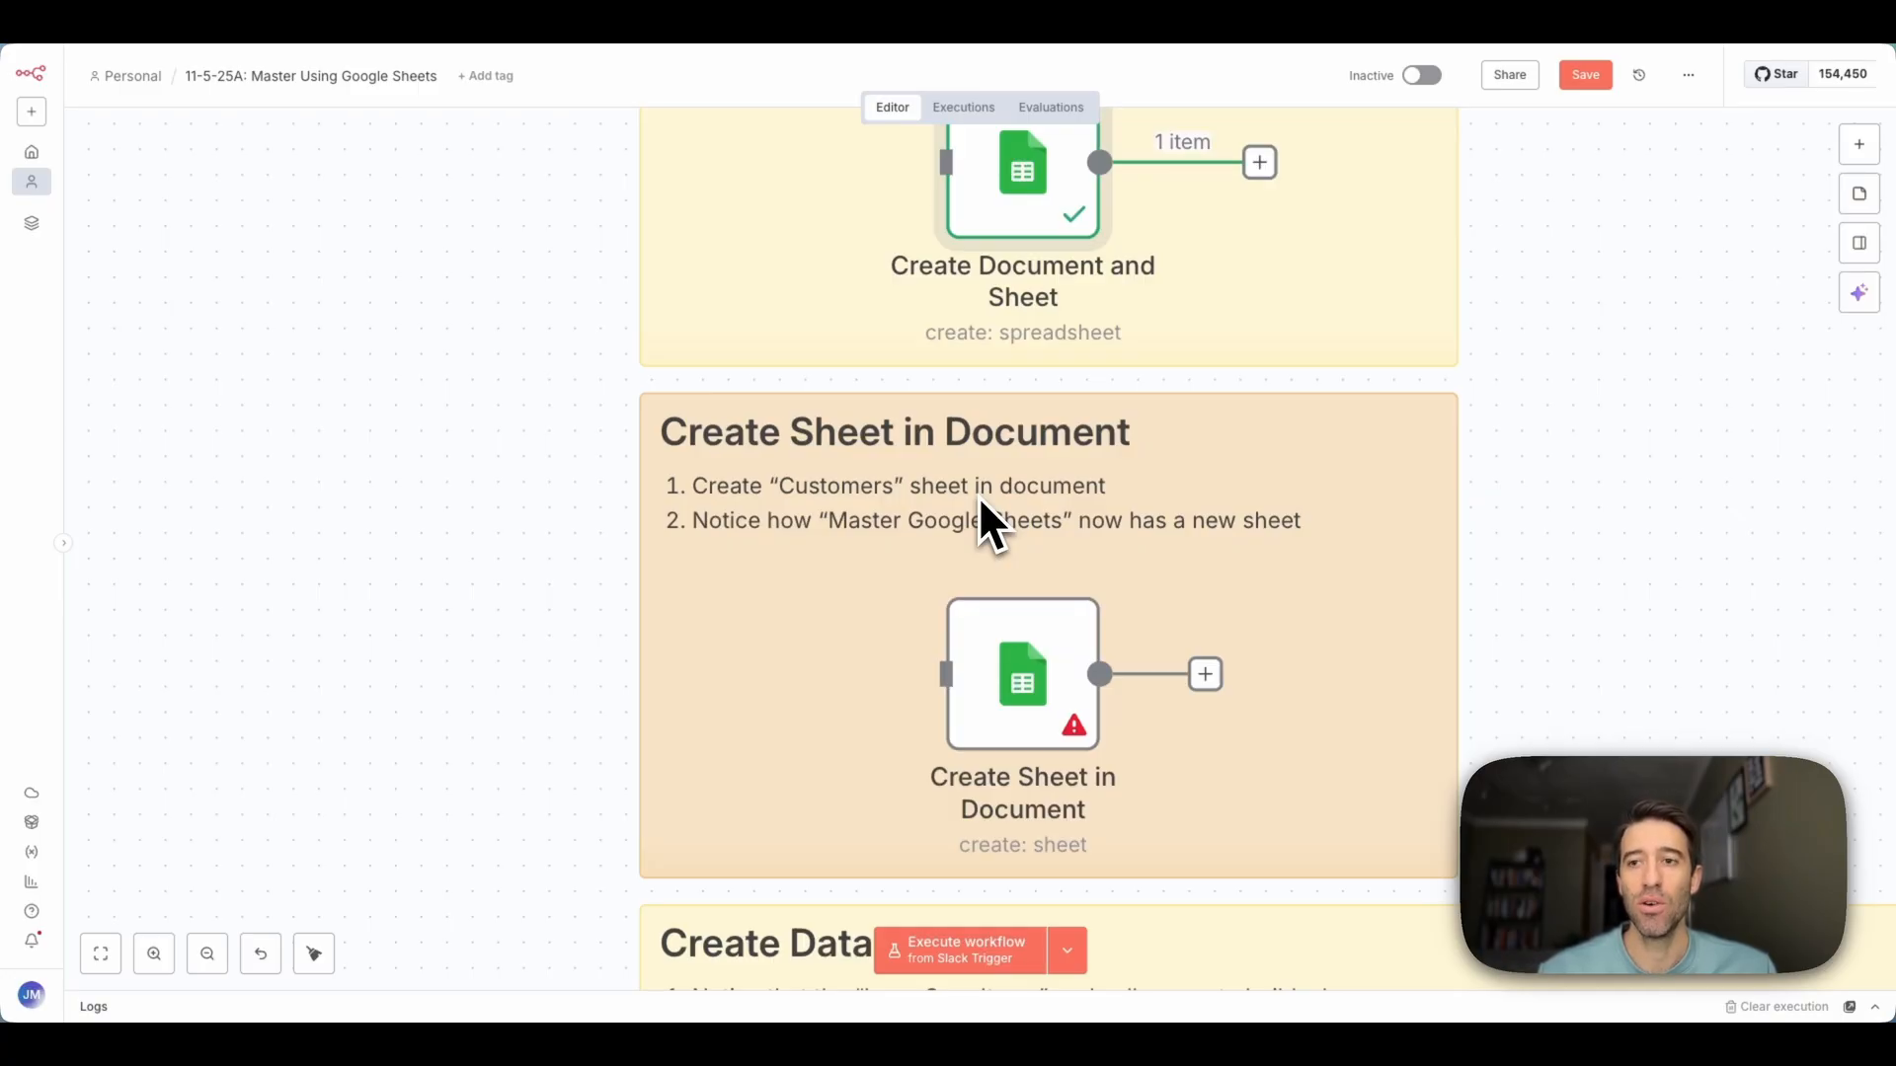
scroll(980, 492, "up", 5)
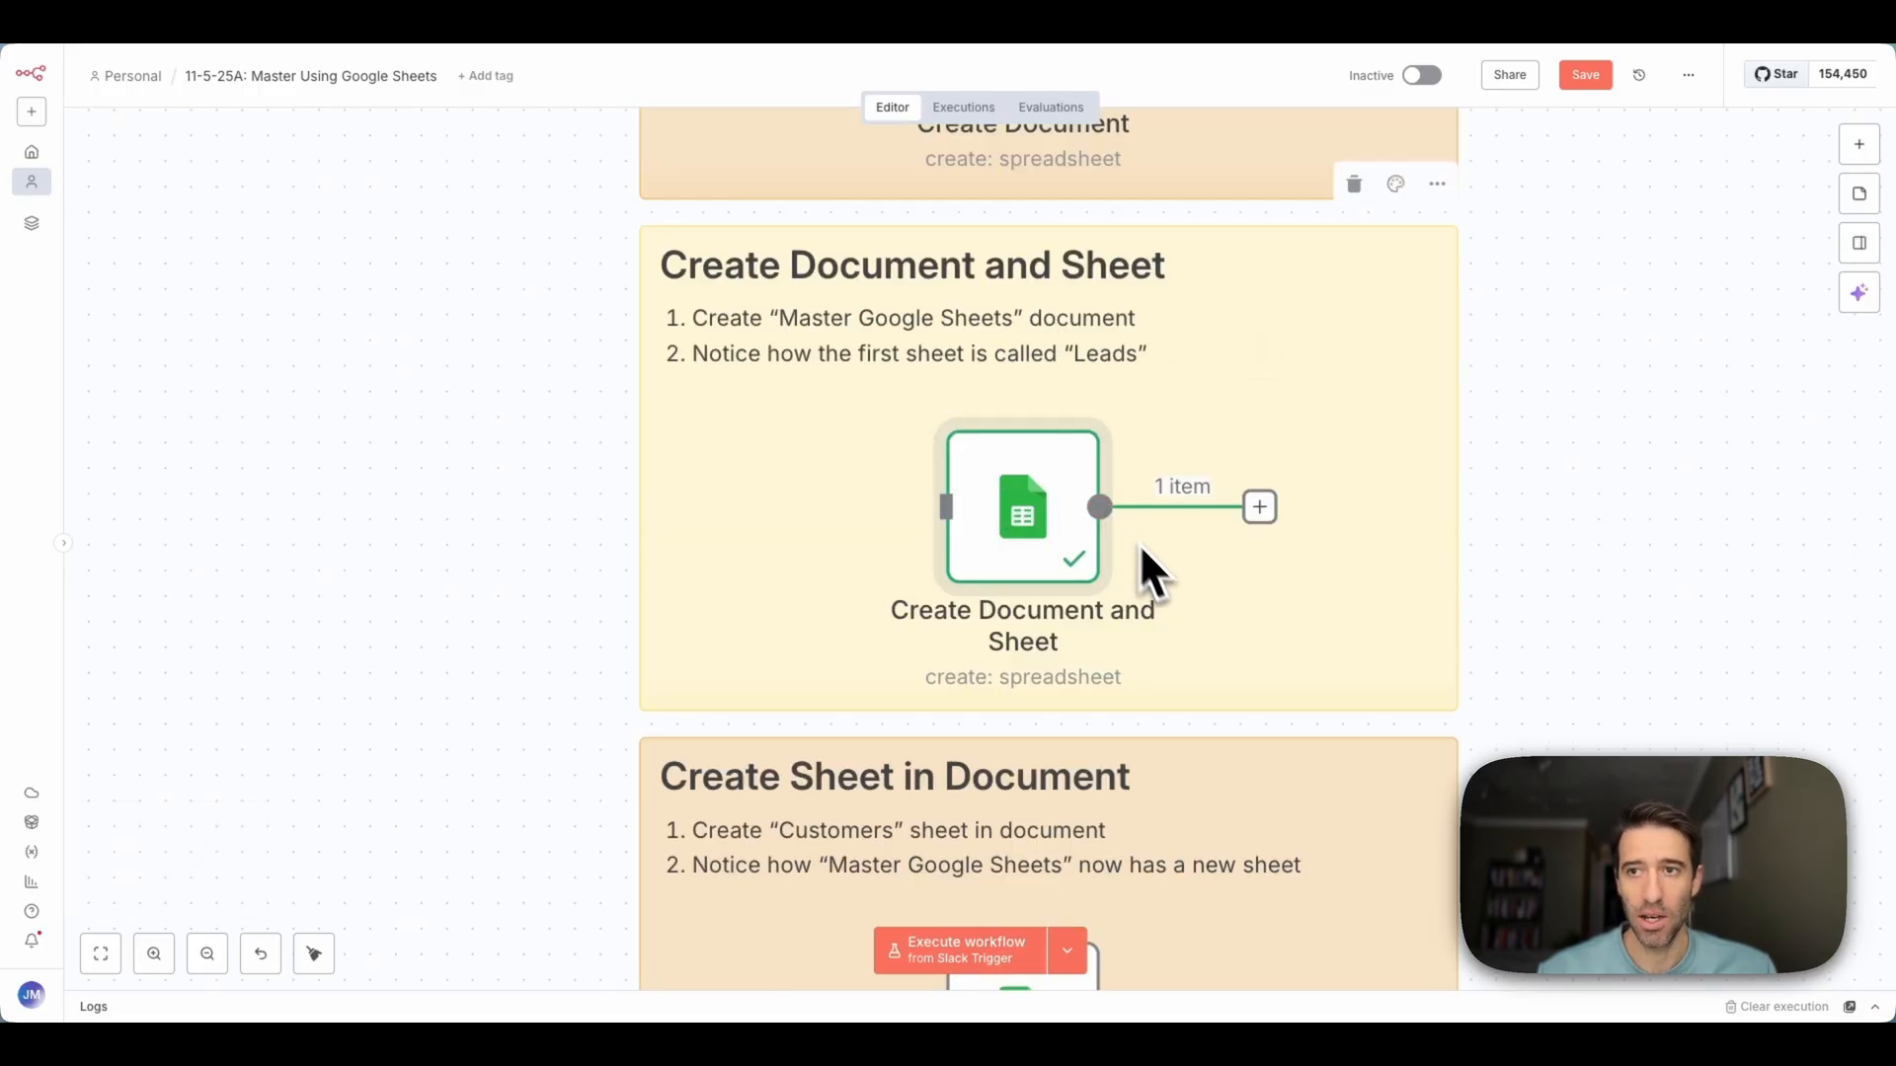
scroll(1140, 543, "down", 4)
scroll(1167, 574, "down", 1)
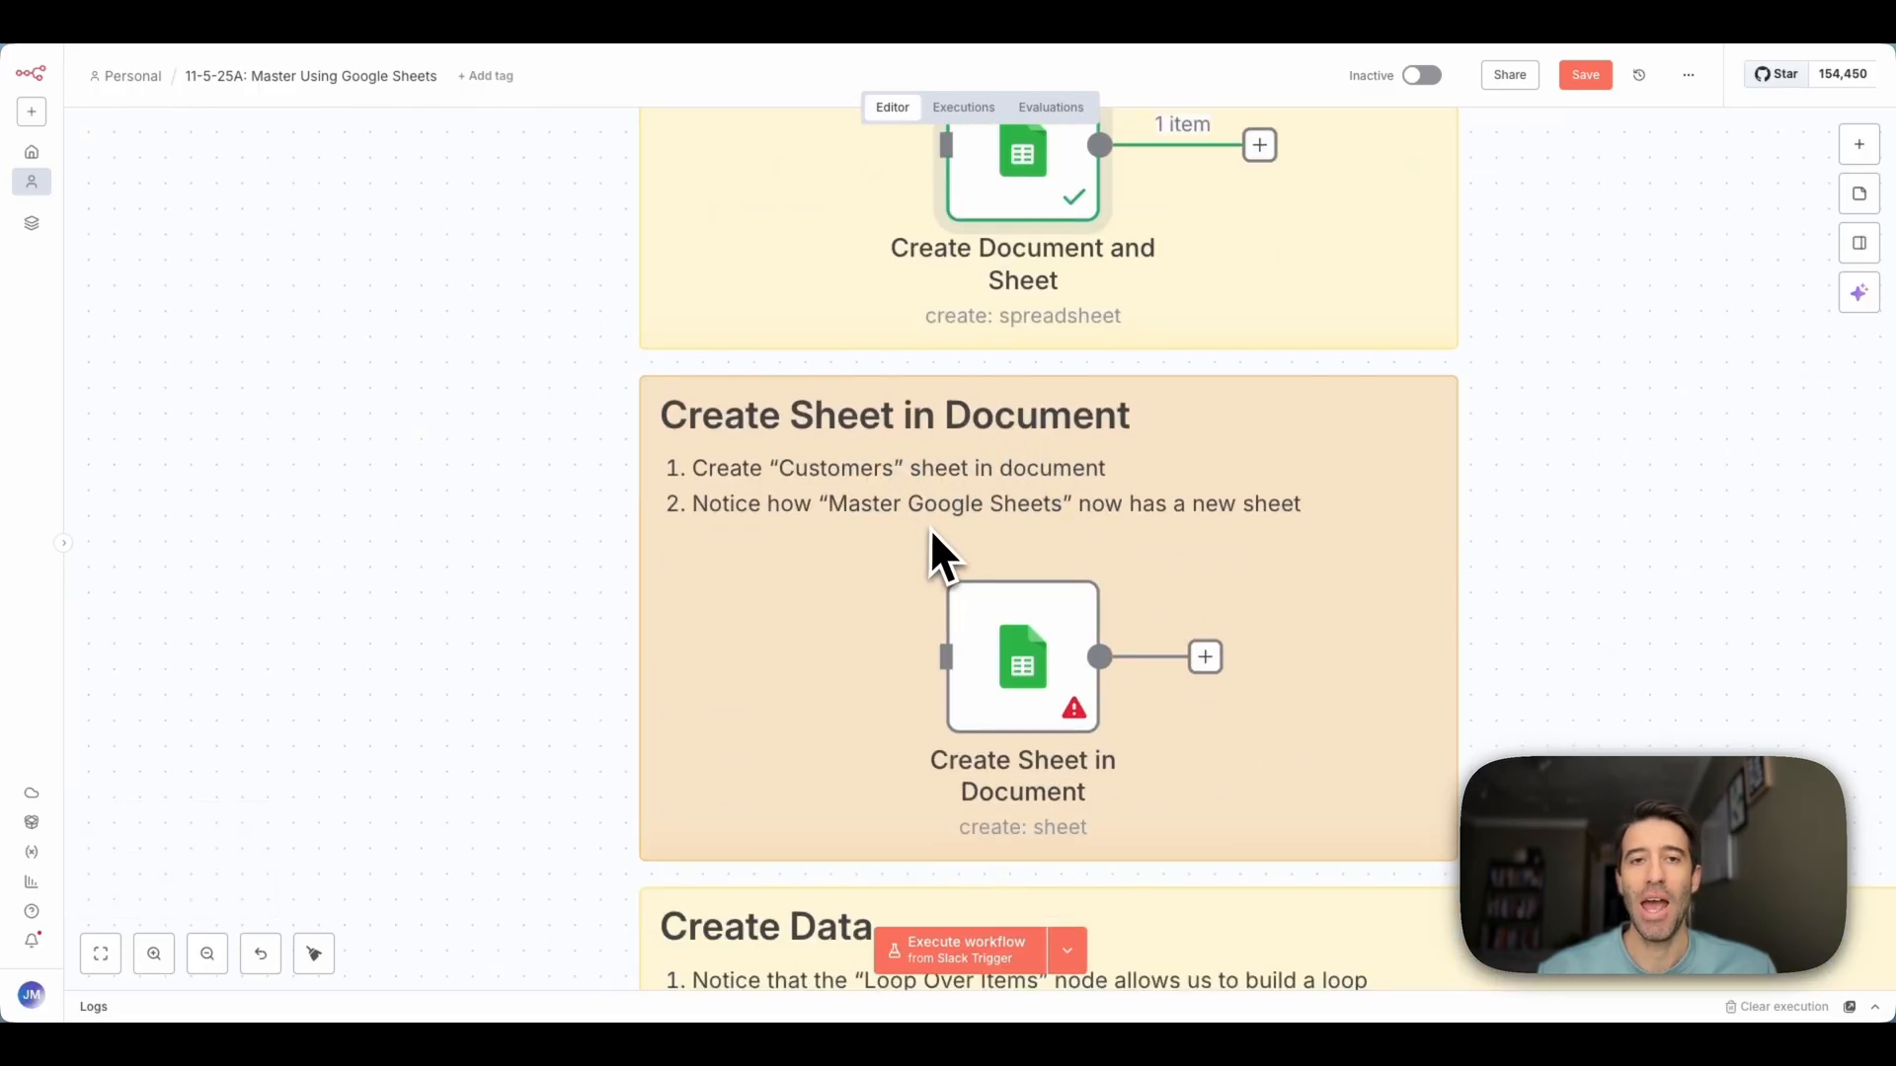
scroll(977, 592, "down", 1)
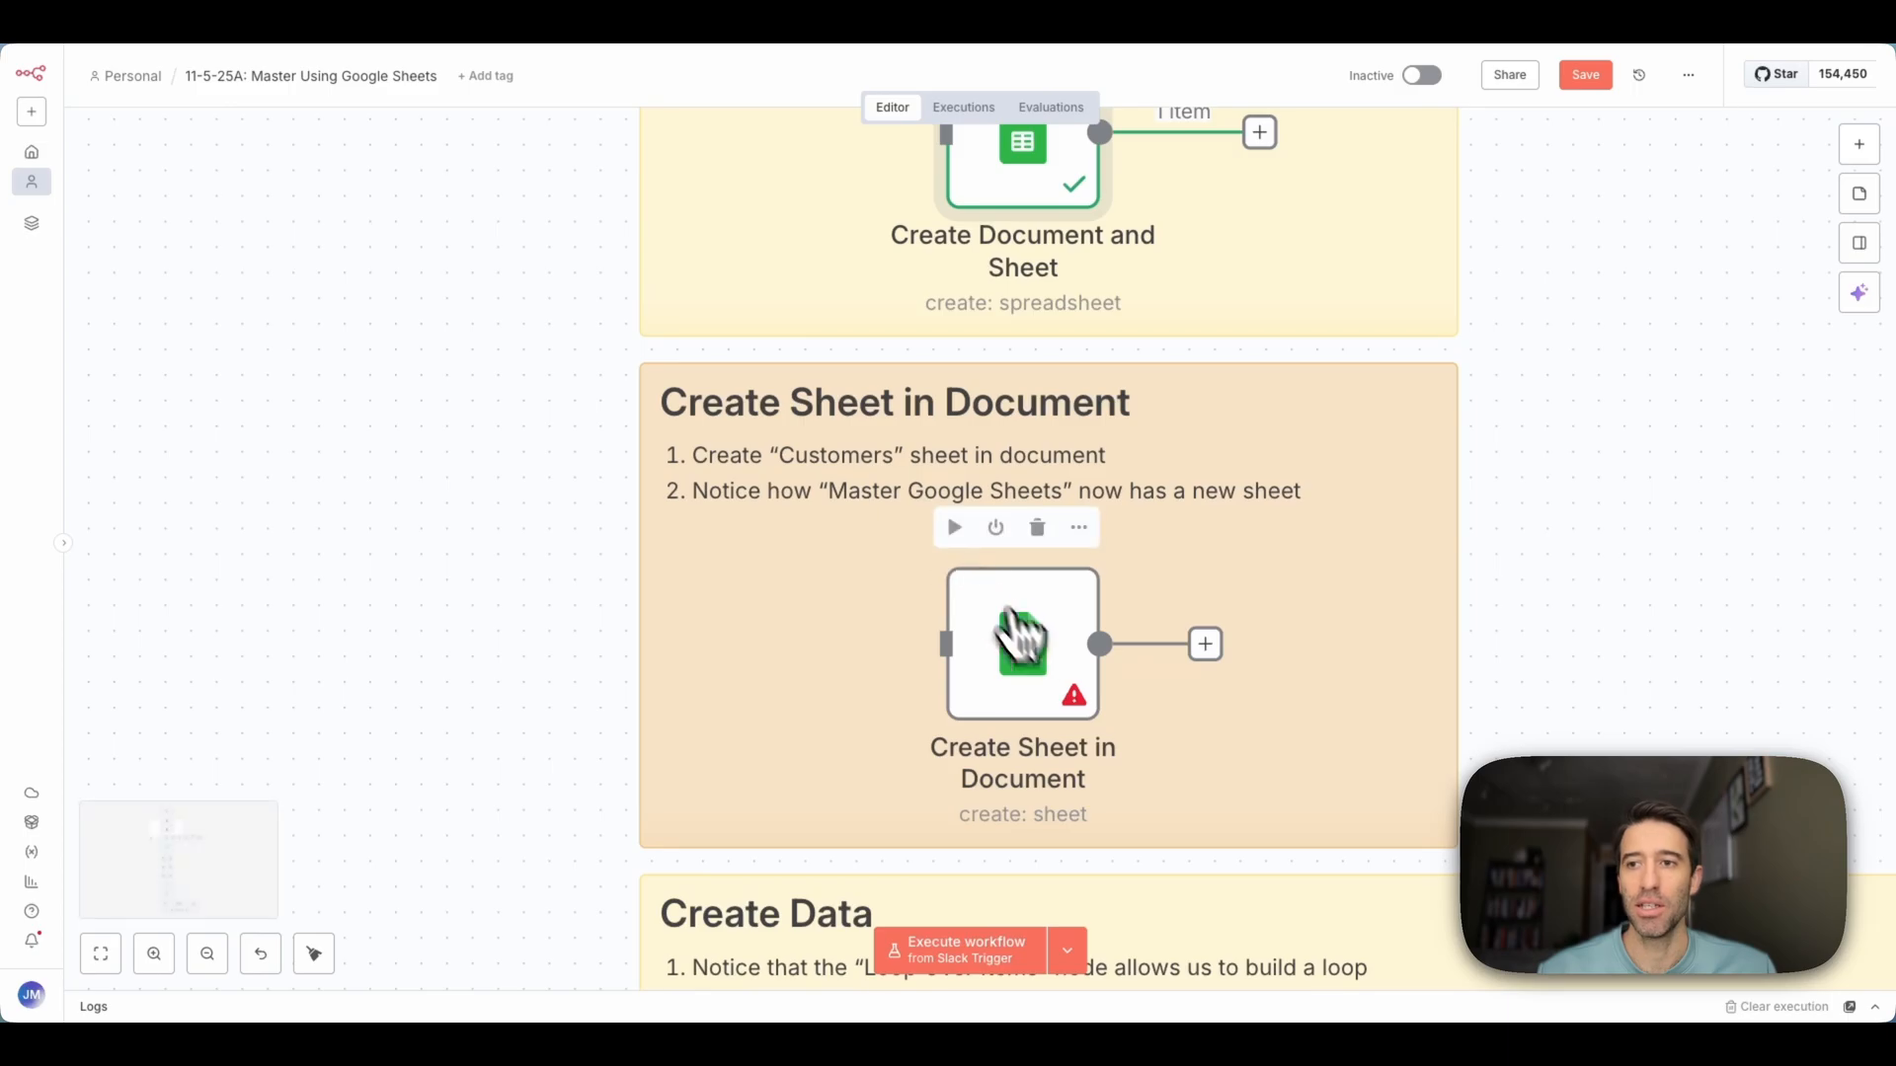
double_click(1017, 659)
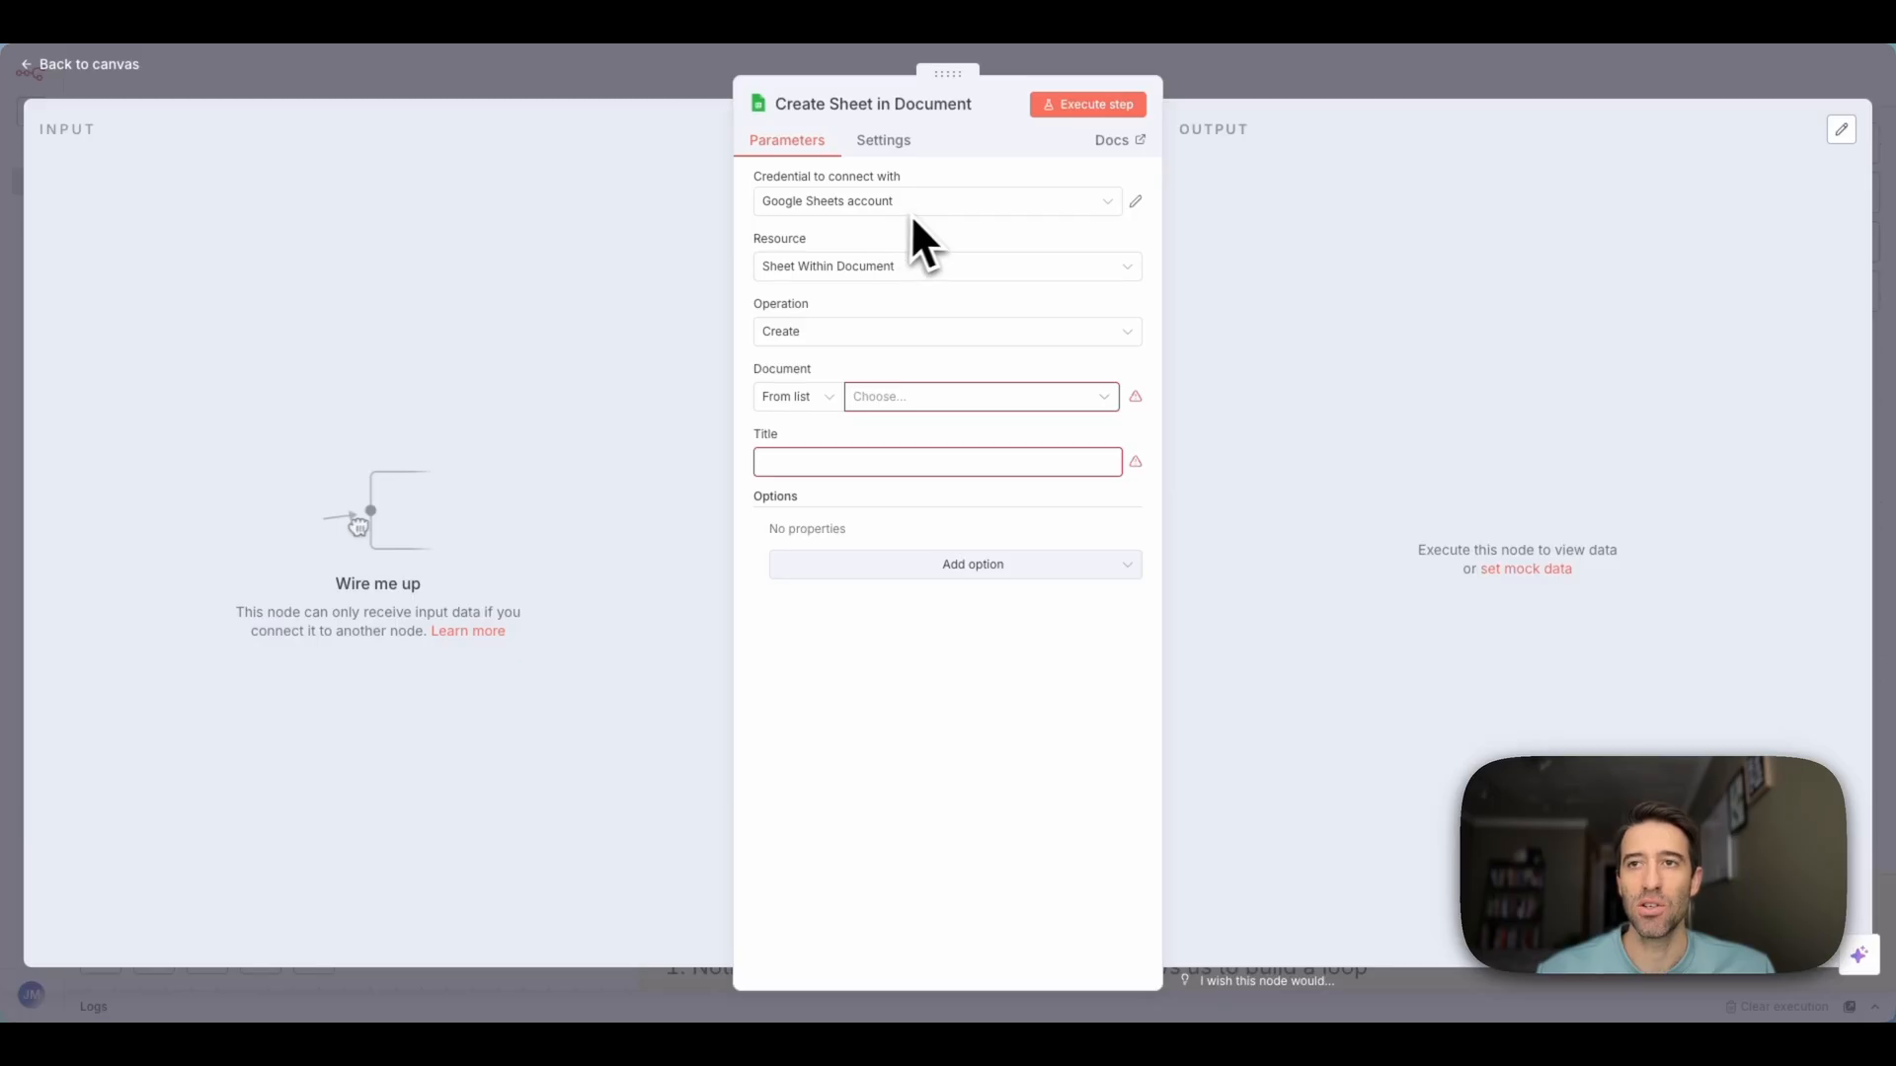
left_click(914, 271)
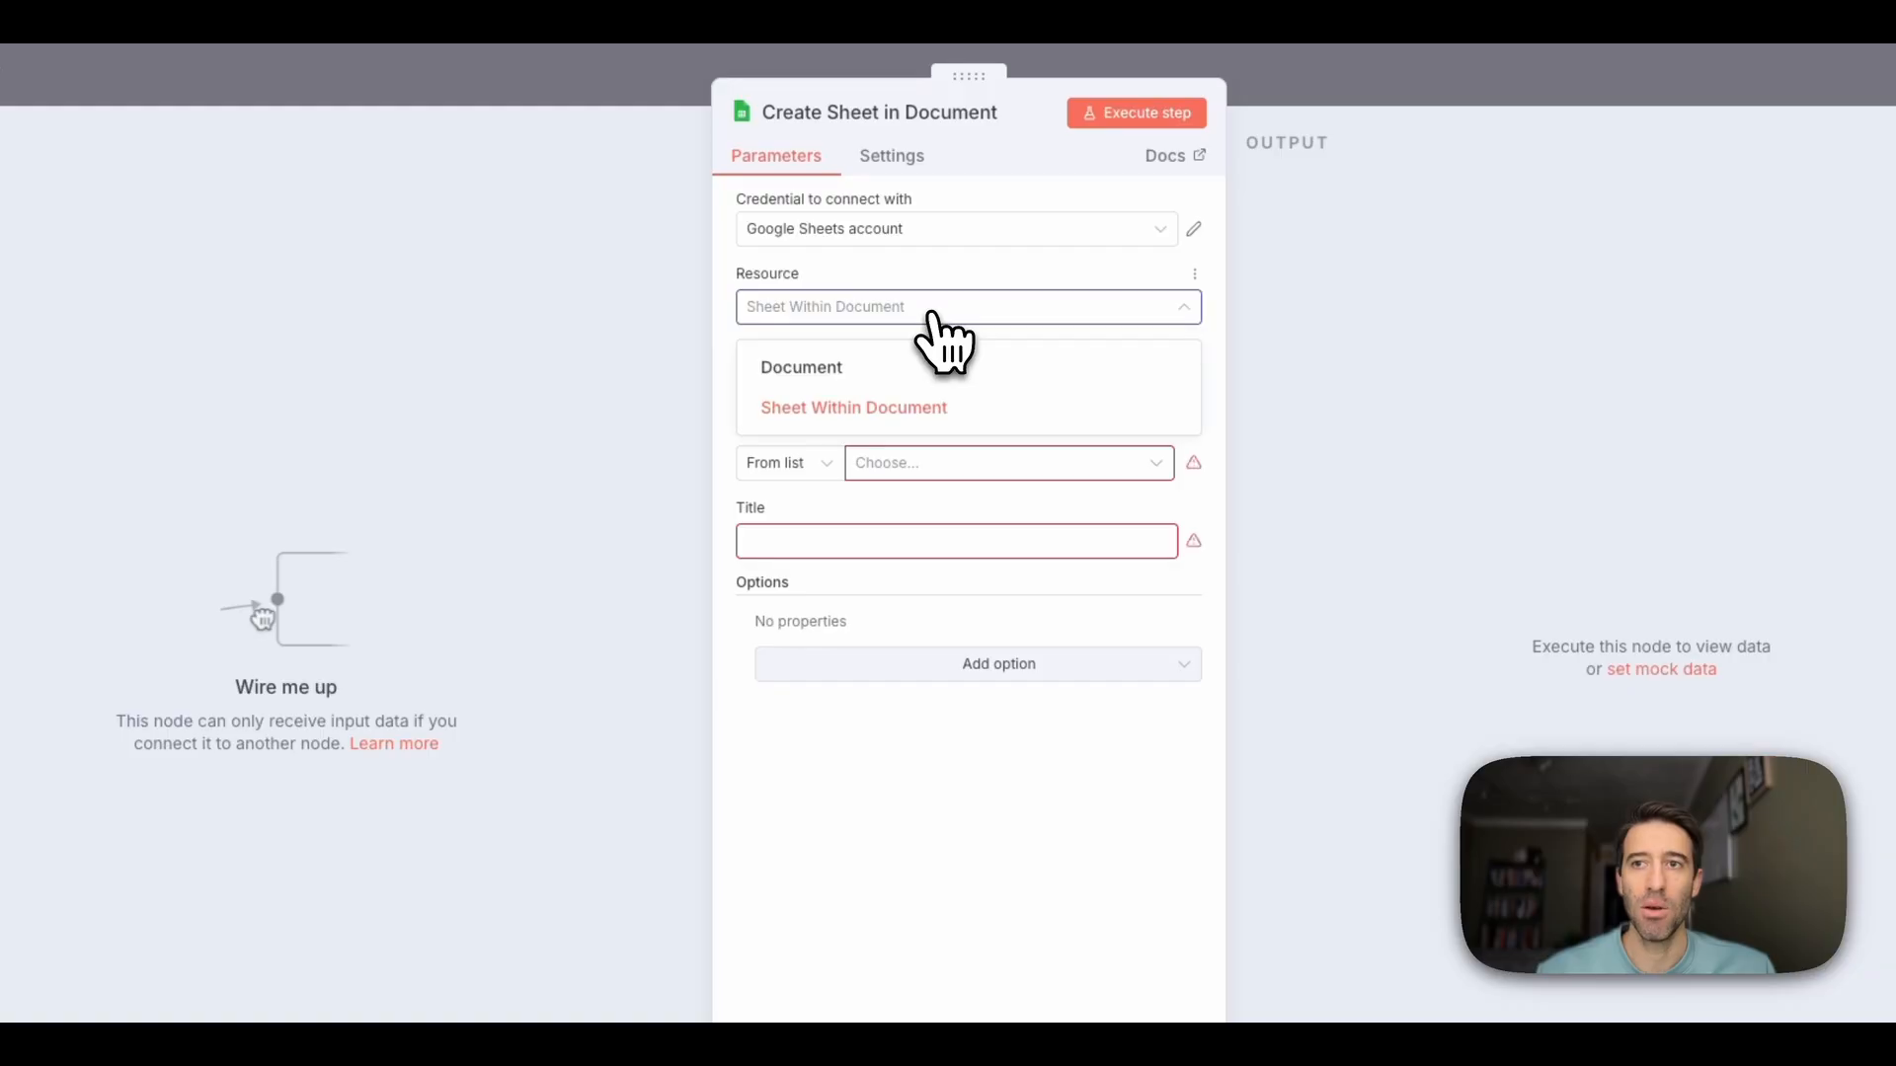
left_click(932, 314)
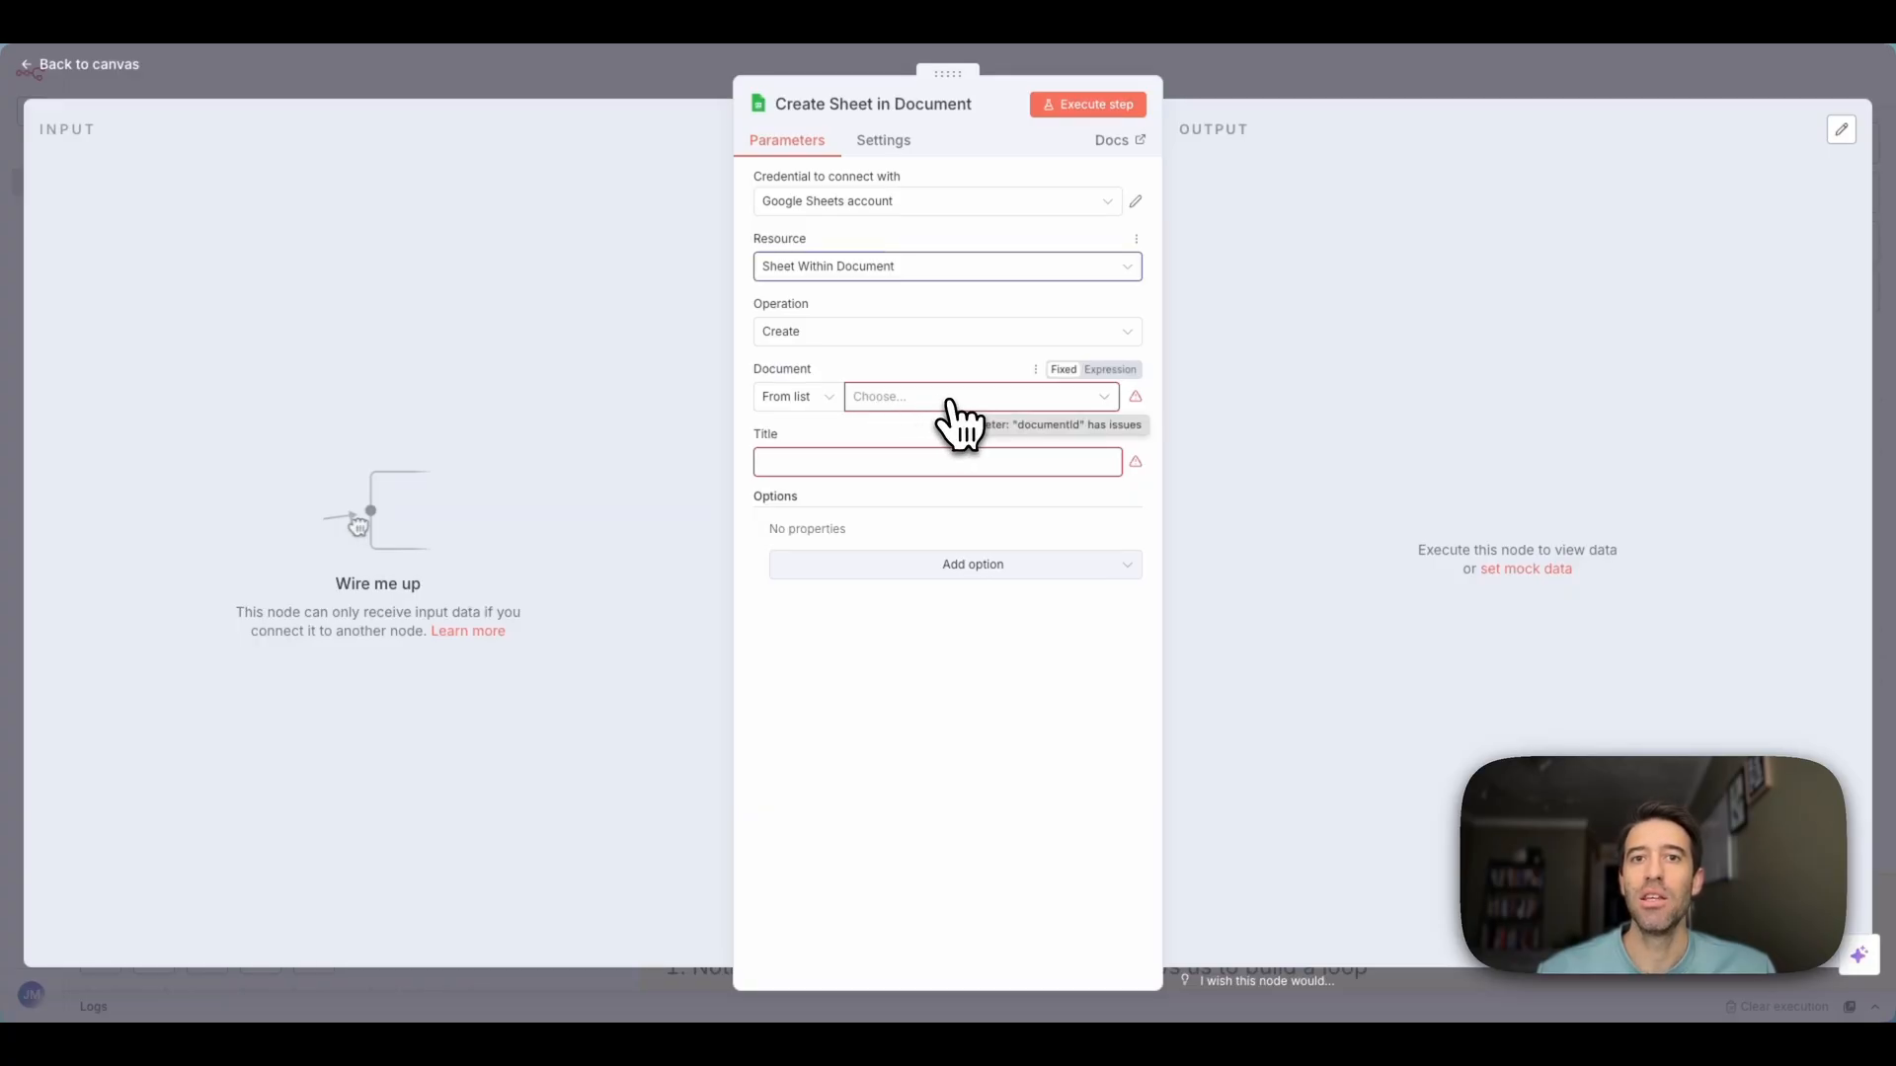
Execute the Create Sheet in Document node with document Master Google Sheets 2 and title Customers, and return to the canvas
left_click(1042, 398)
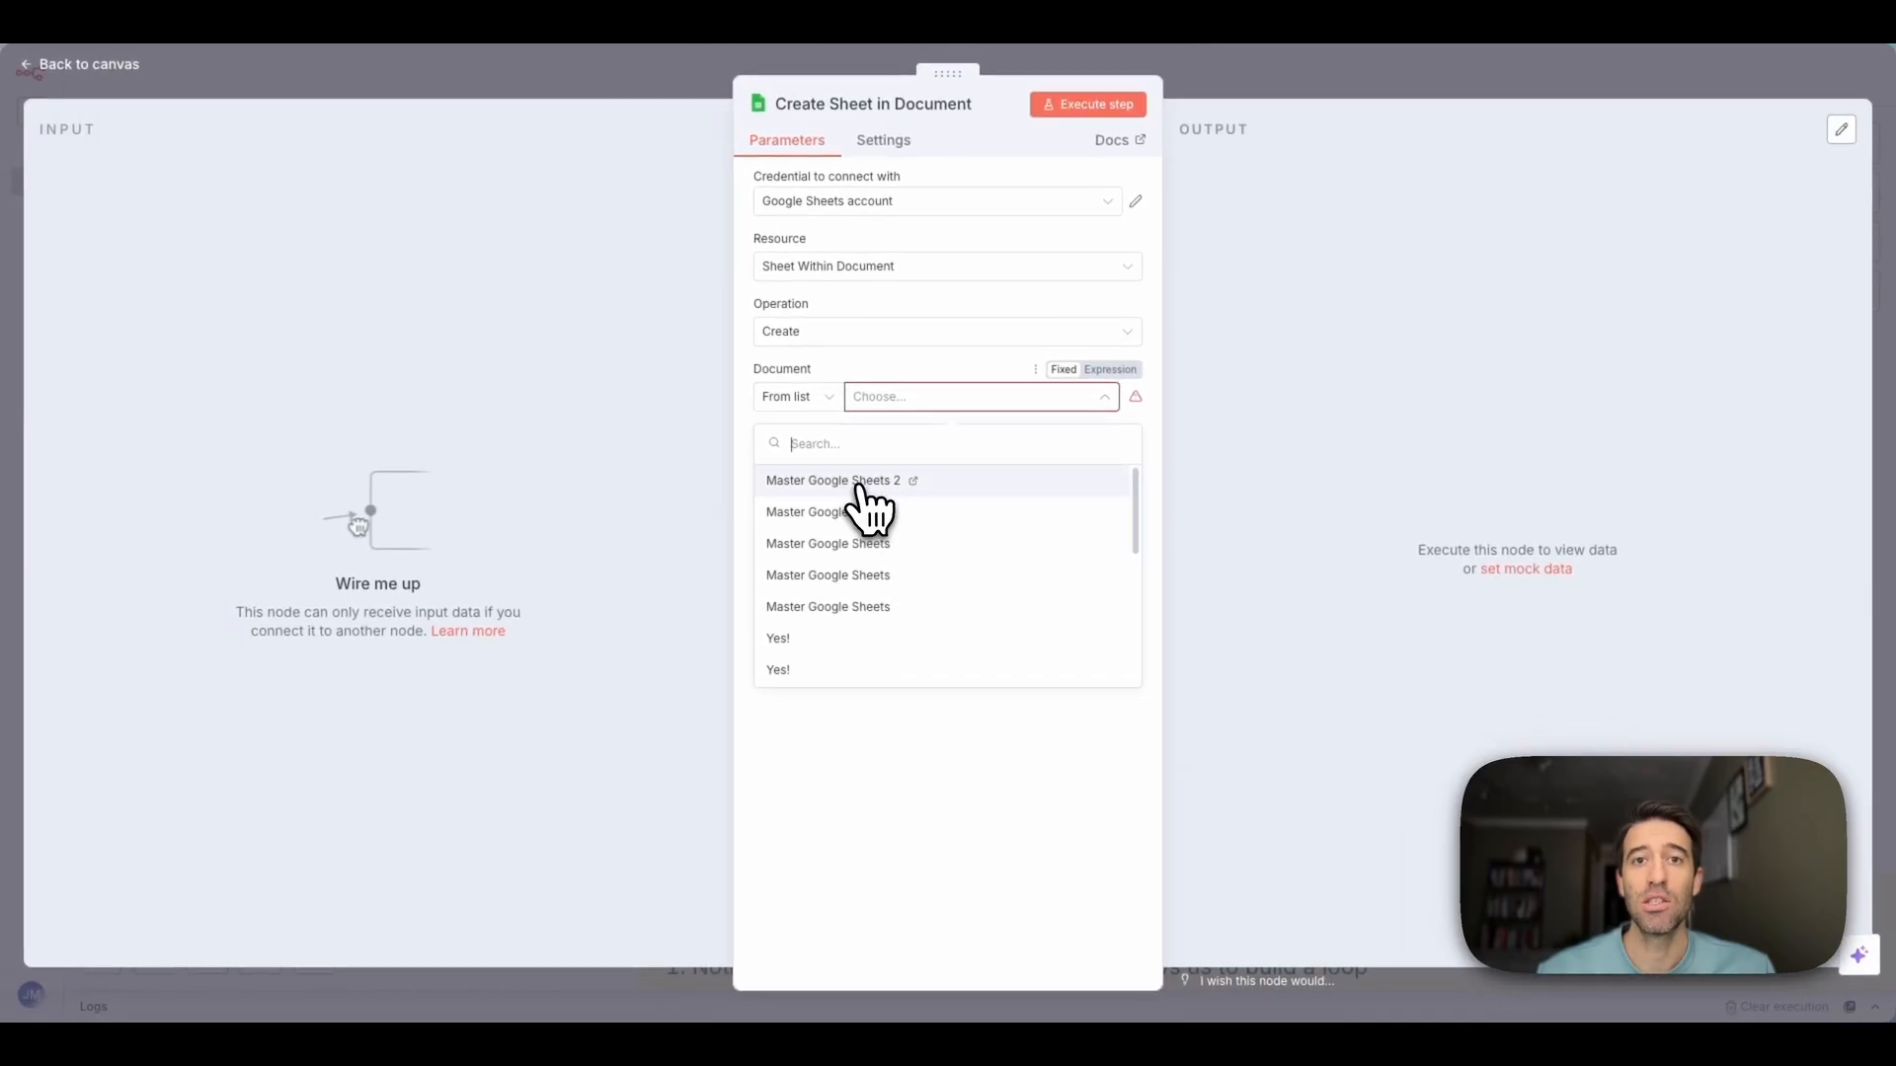
left_click(857, 483)
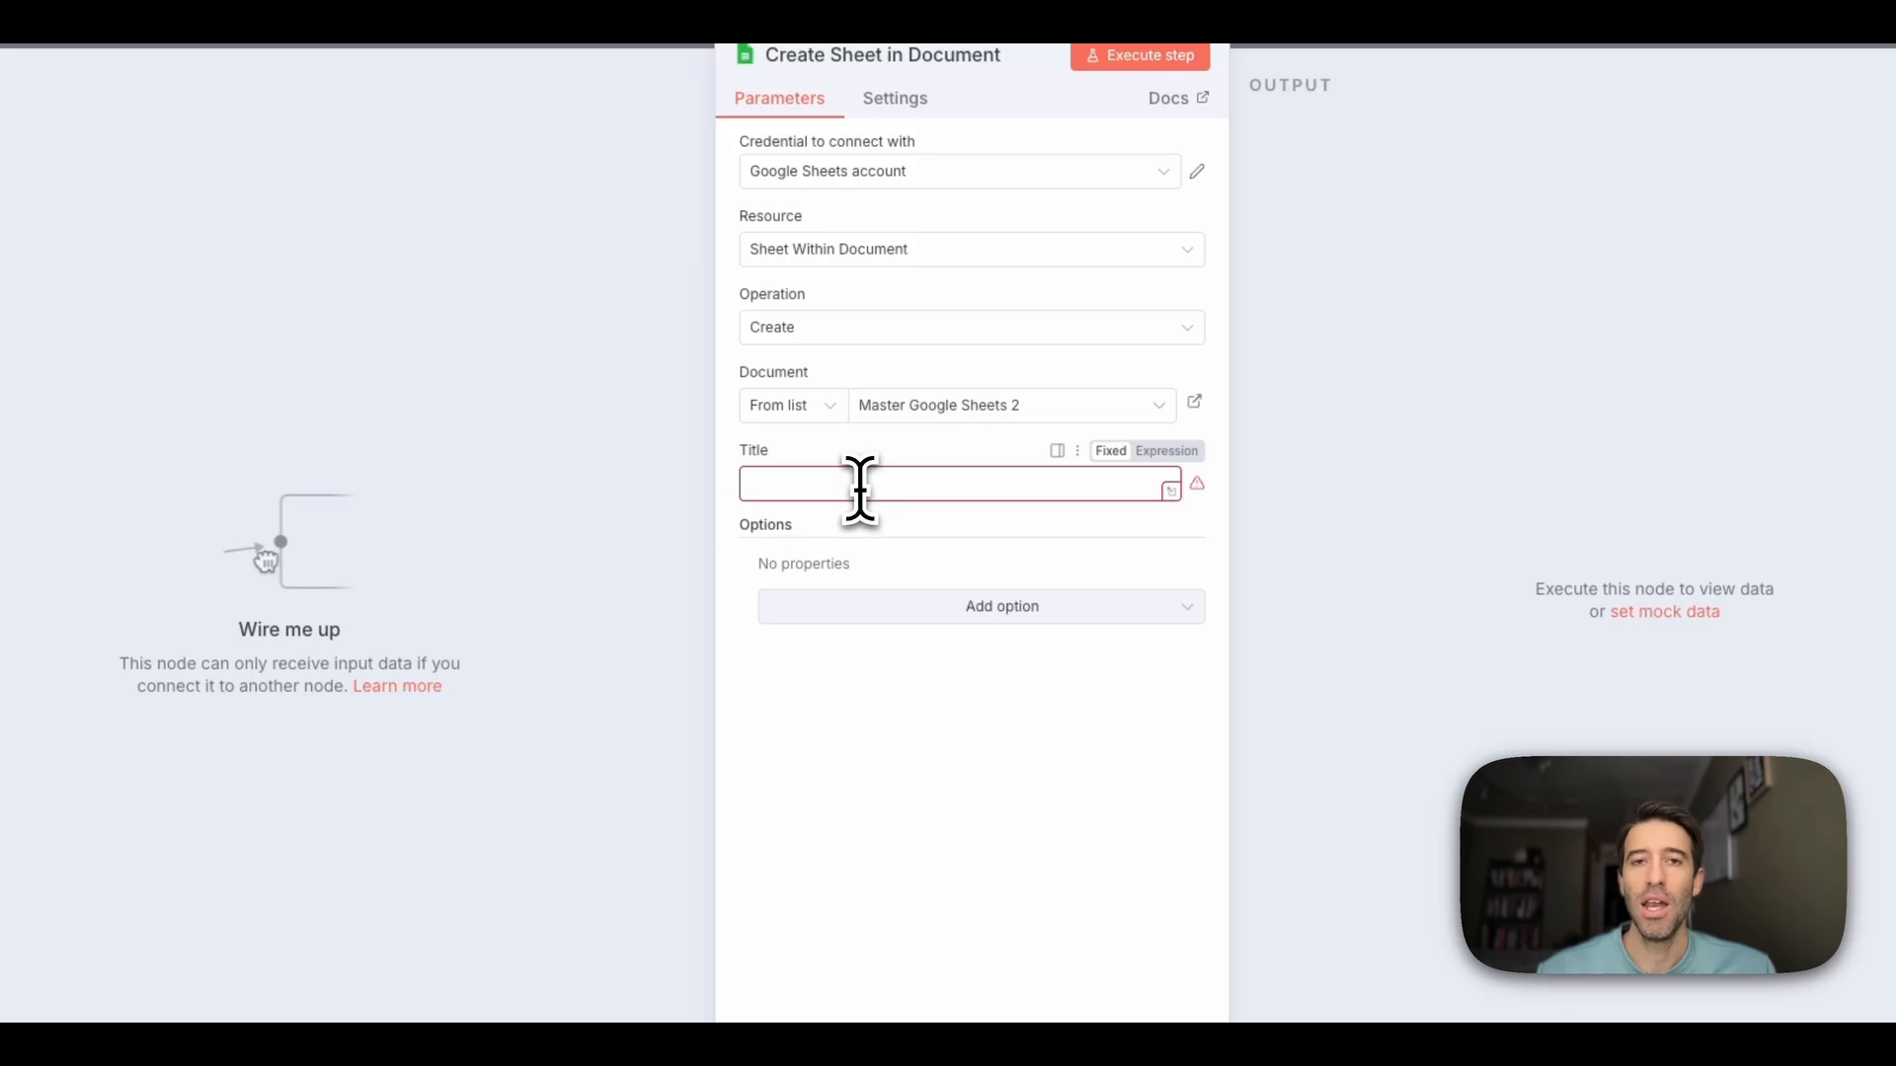
left_click(860, 486)
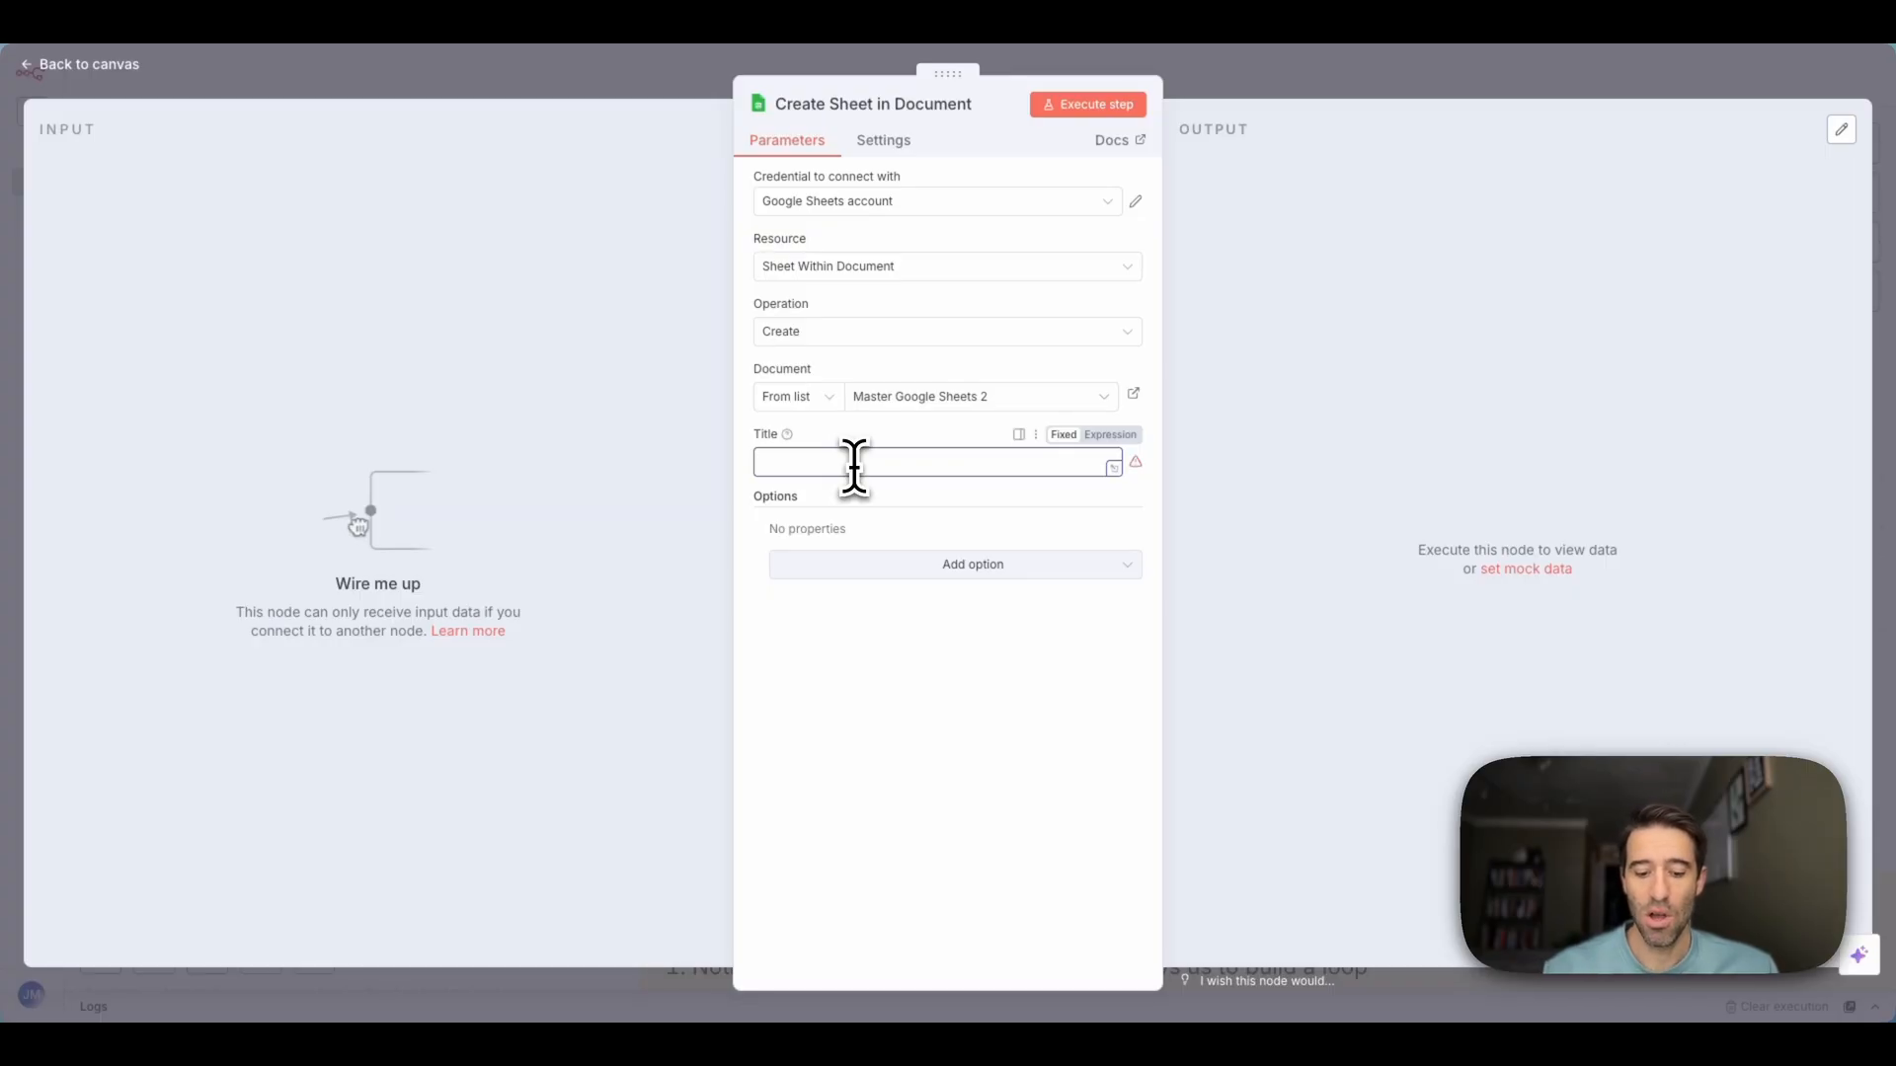
type("Customers")
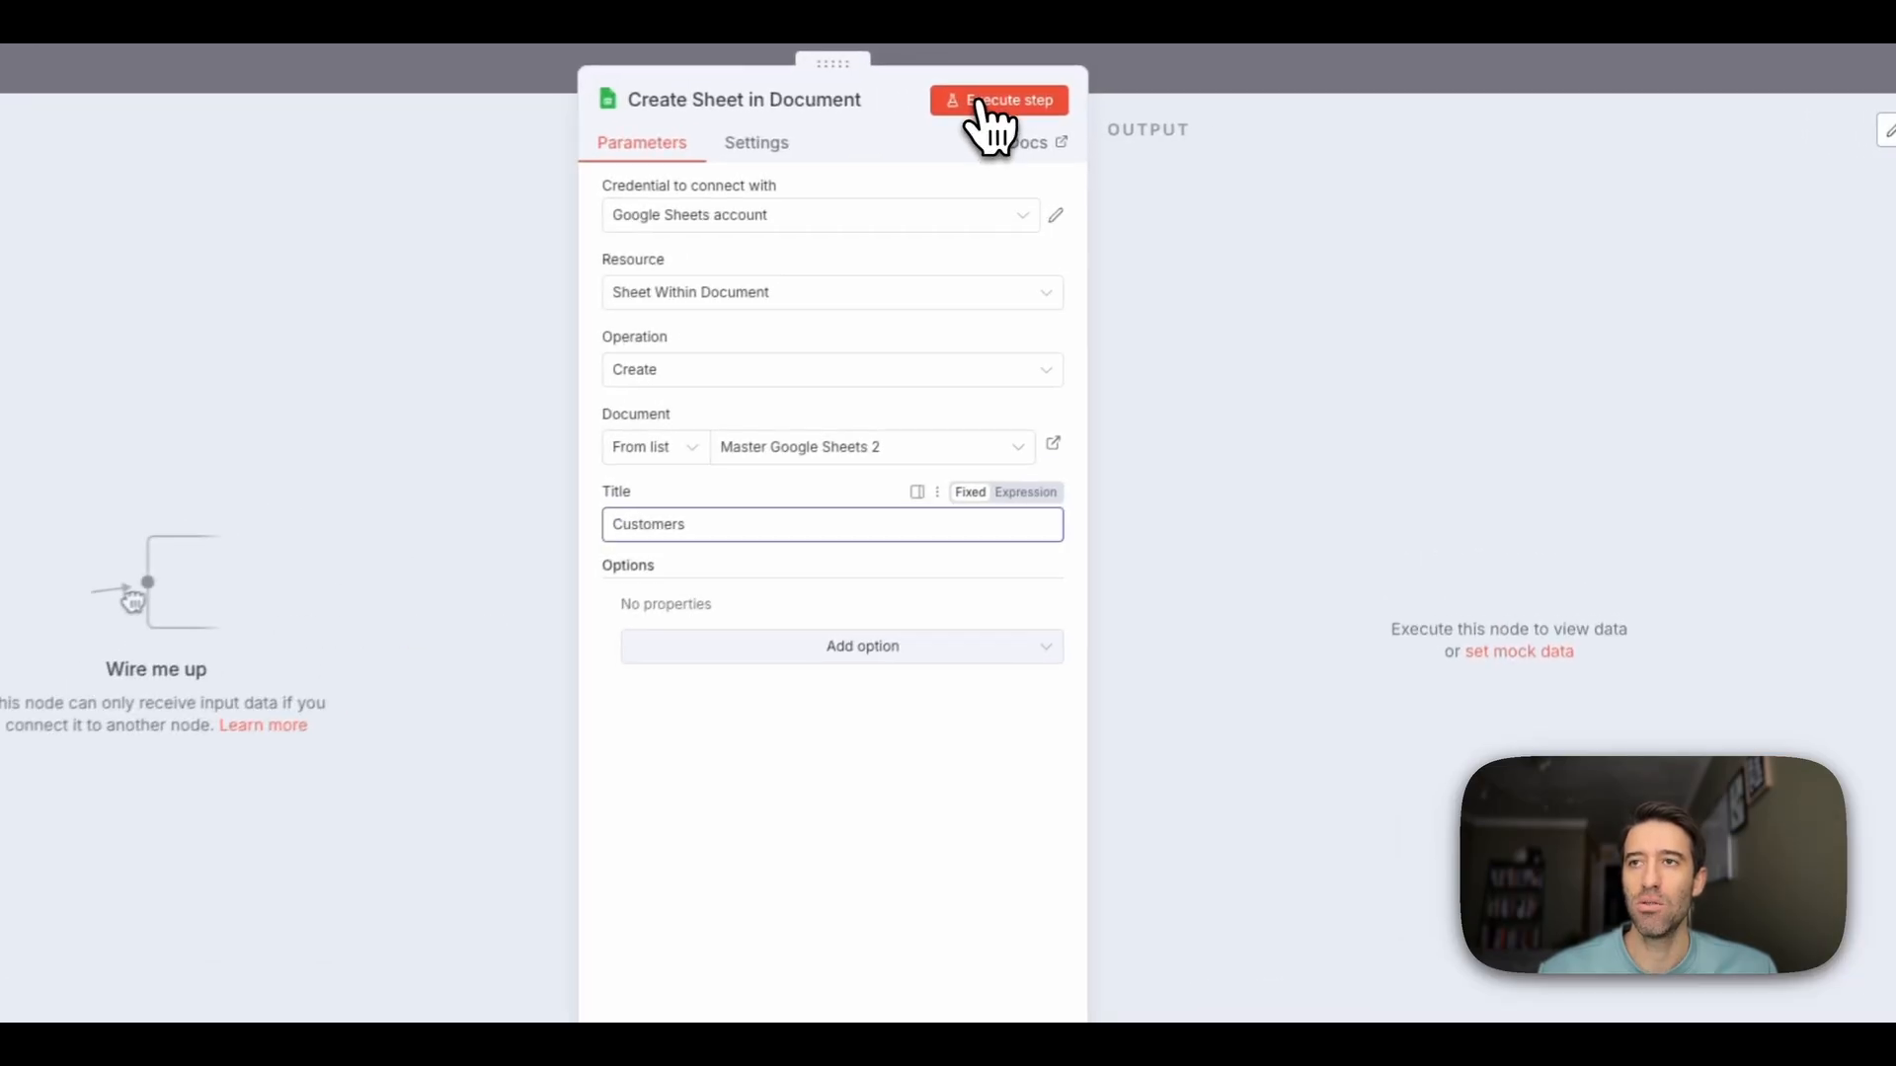
left_click(980, 102)
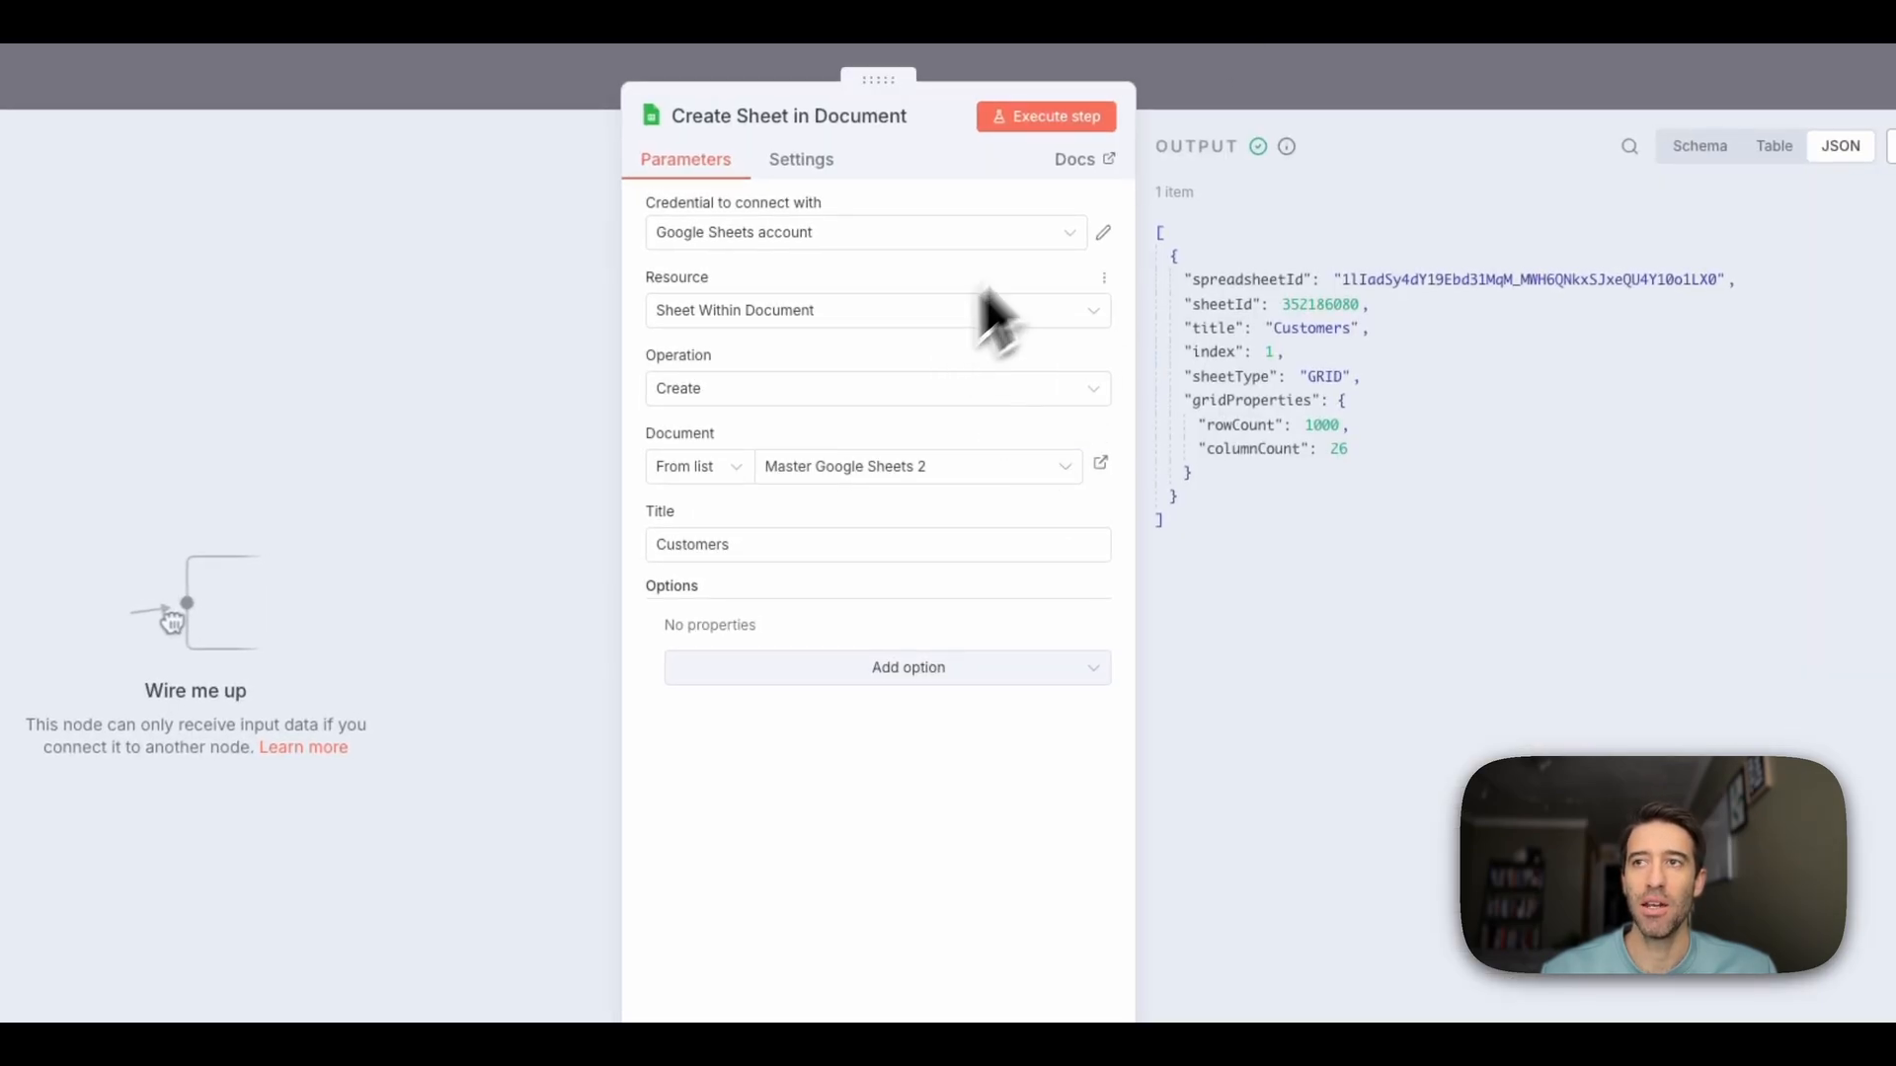
left_click(1211, 87)
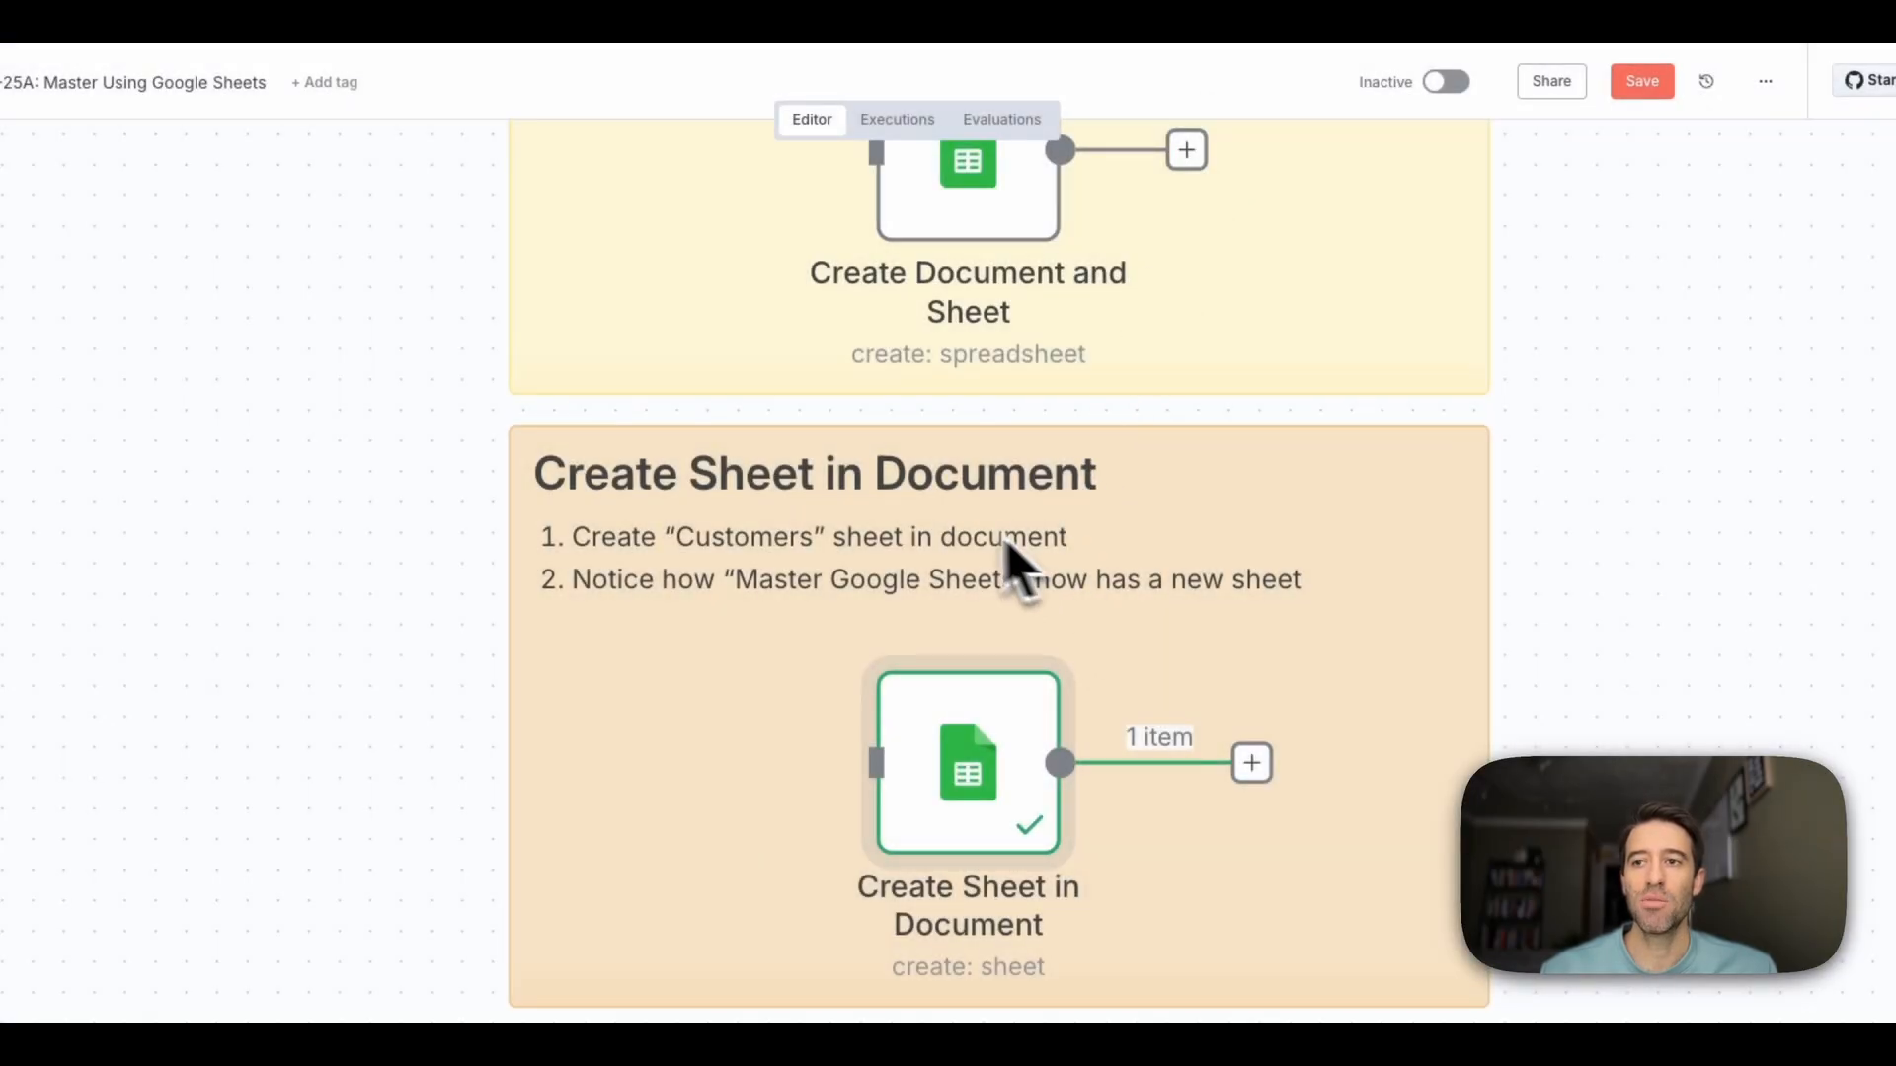
Review the three document and sheet creation sections, followed by the full node chain in the Create Data section
scroll(935, 534, "up", 10)
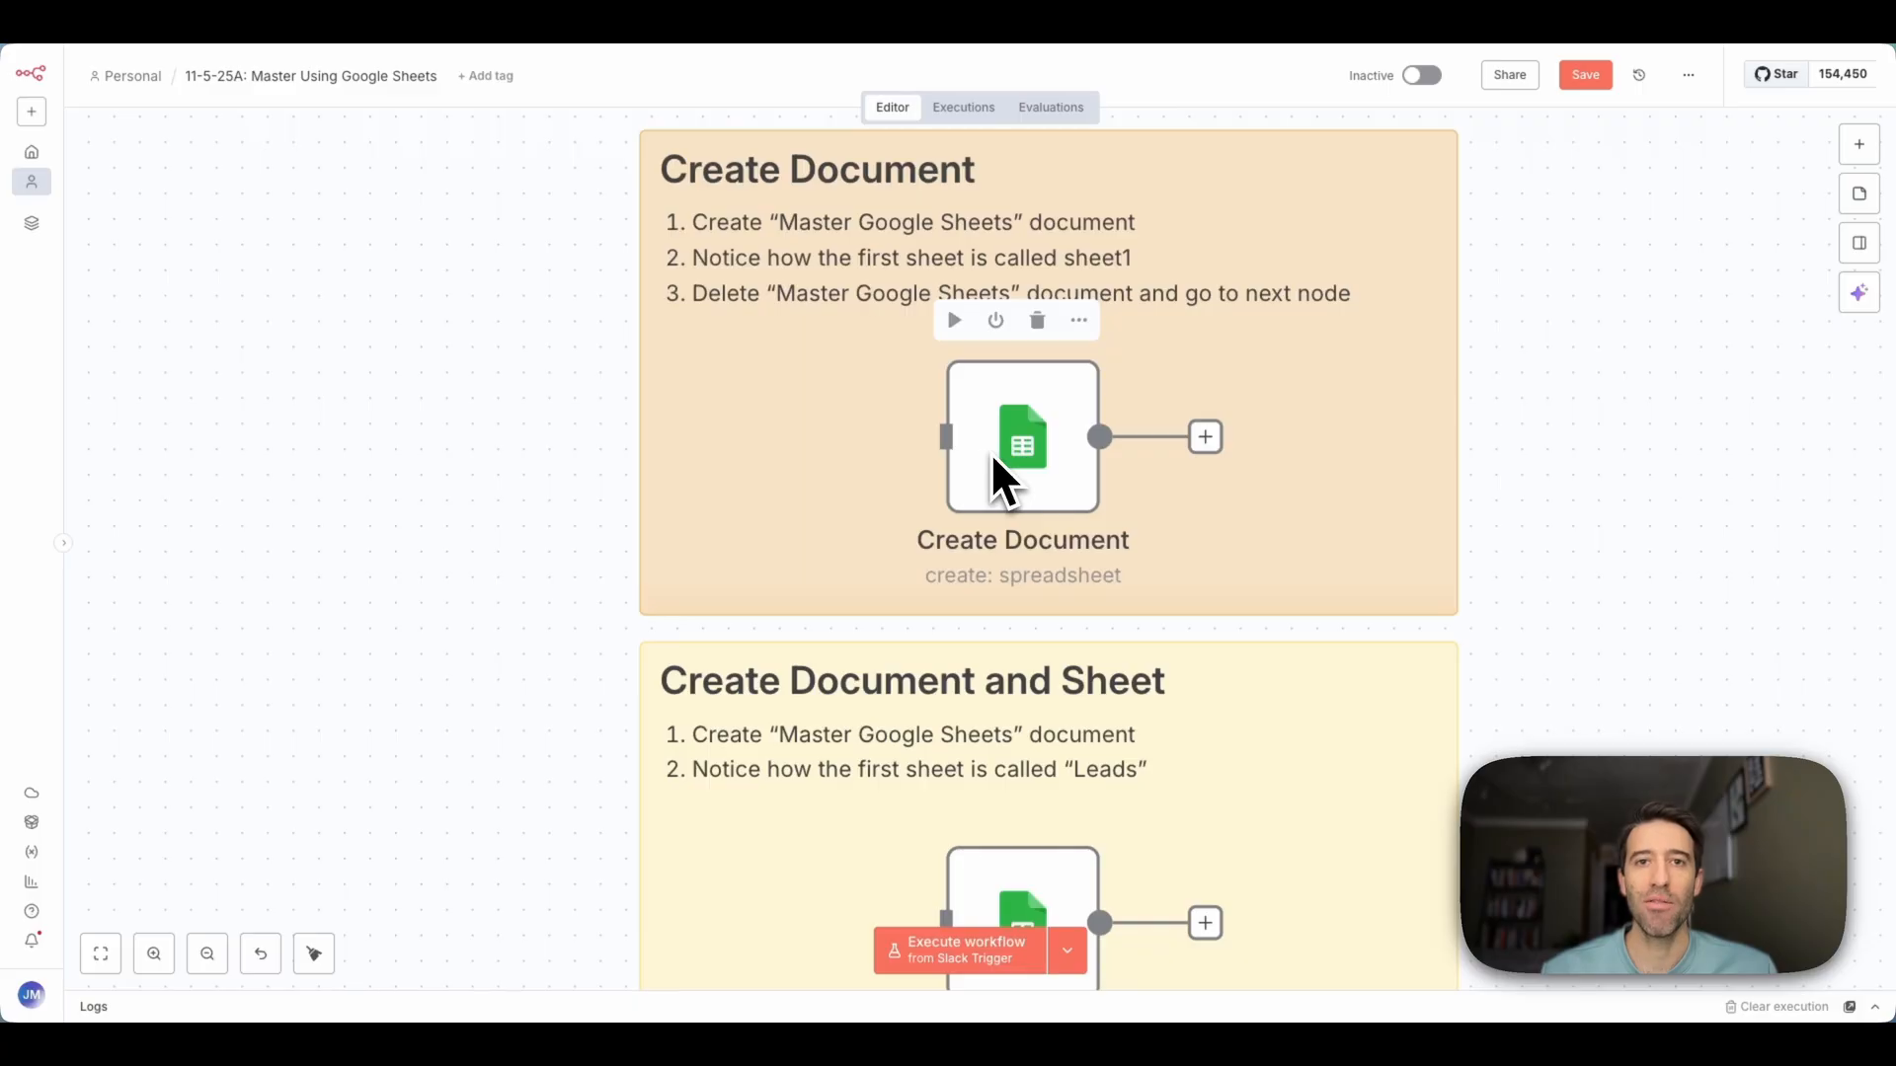
scroll(999, 449, "down", 2)
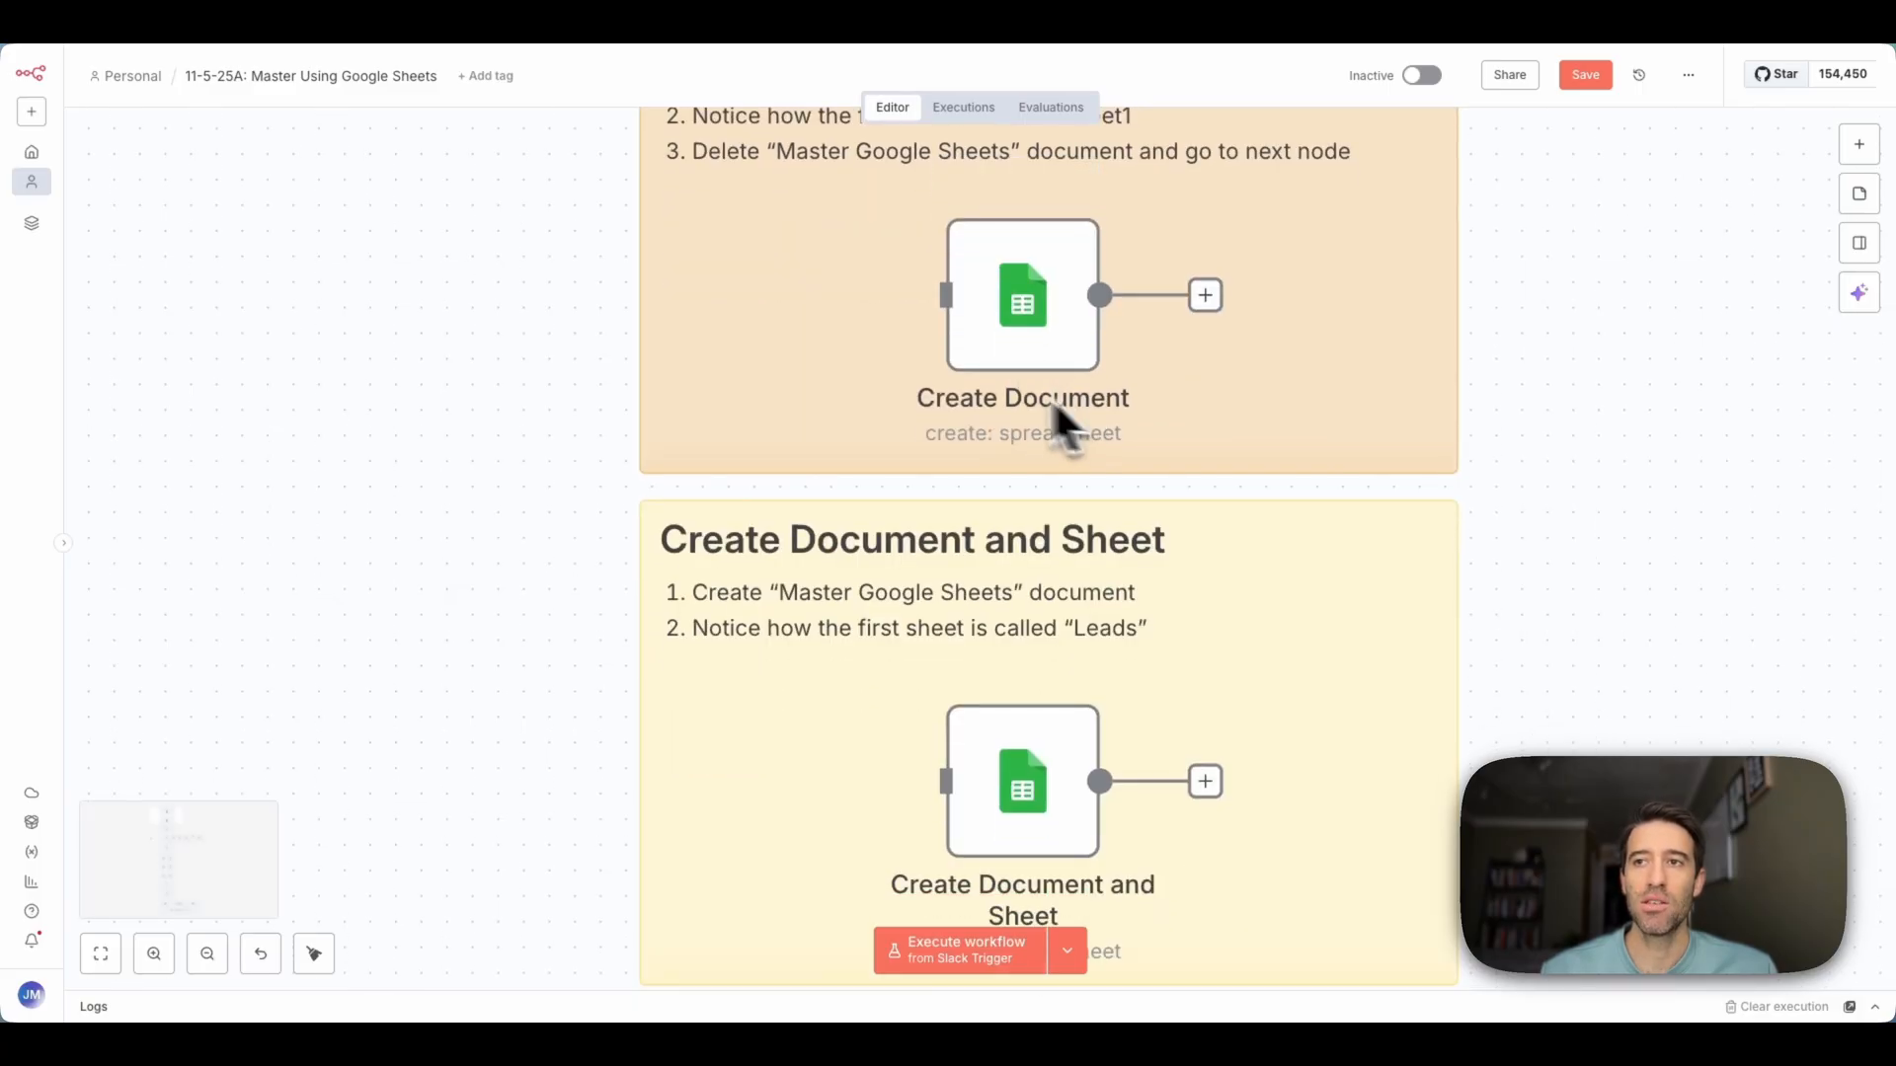
scroll(1053, 399, "down", 4)
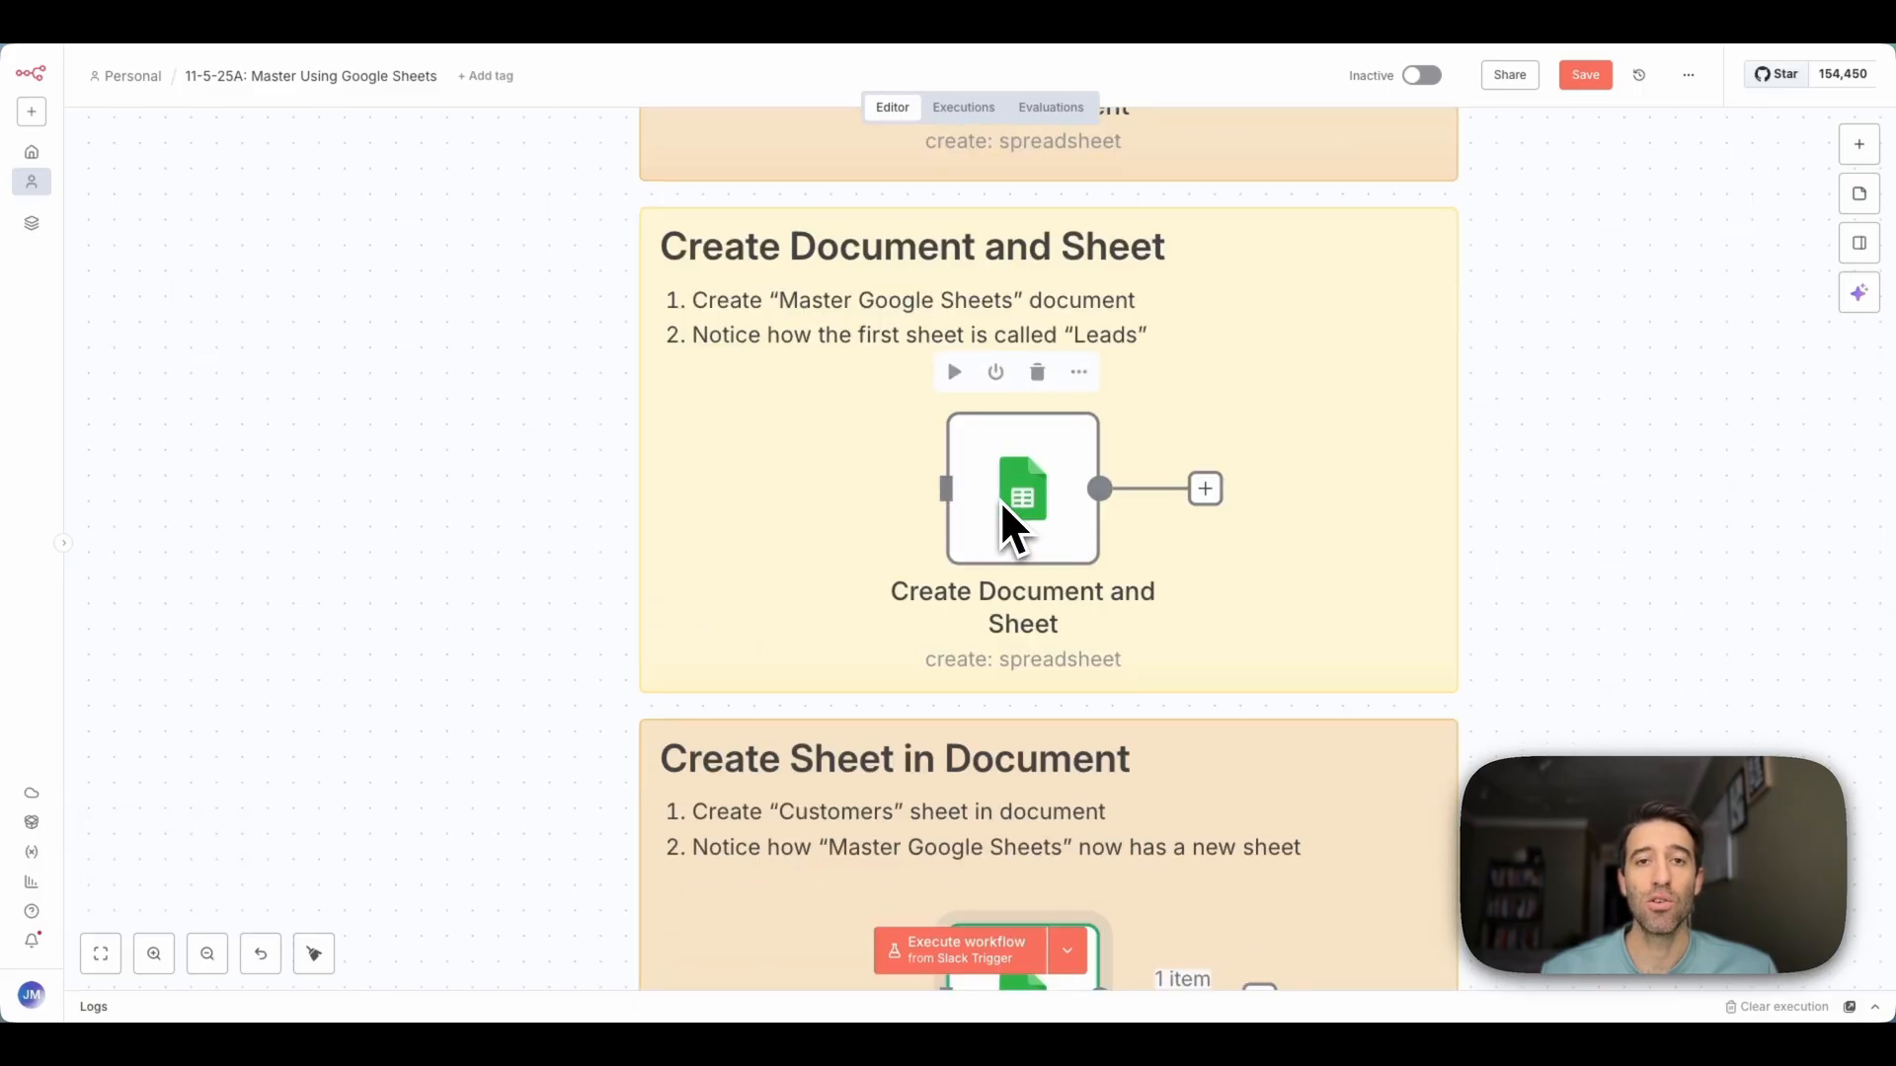
scroll(1001, 506, "down", 4)
scroll(1000, 500, "down", 5)
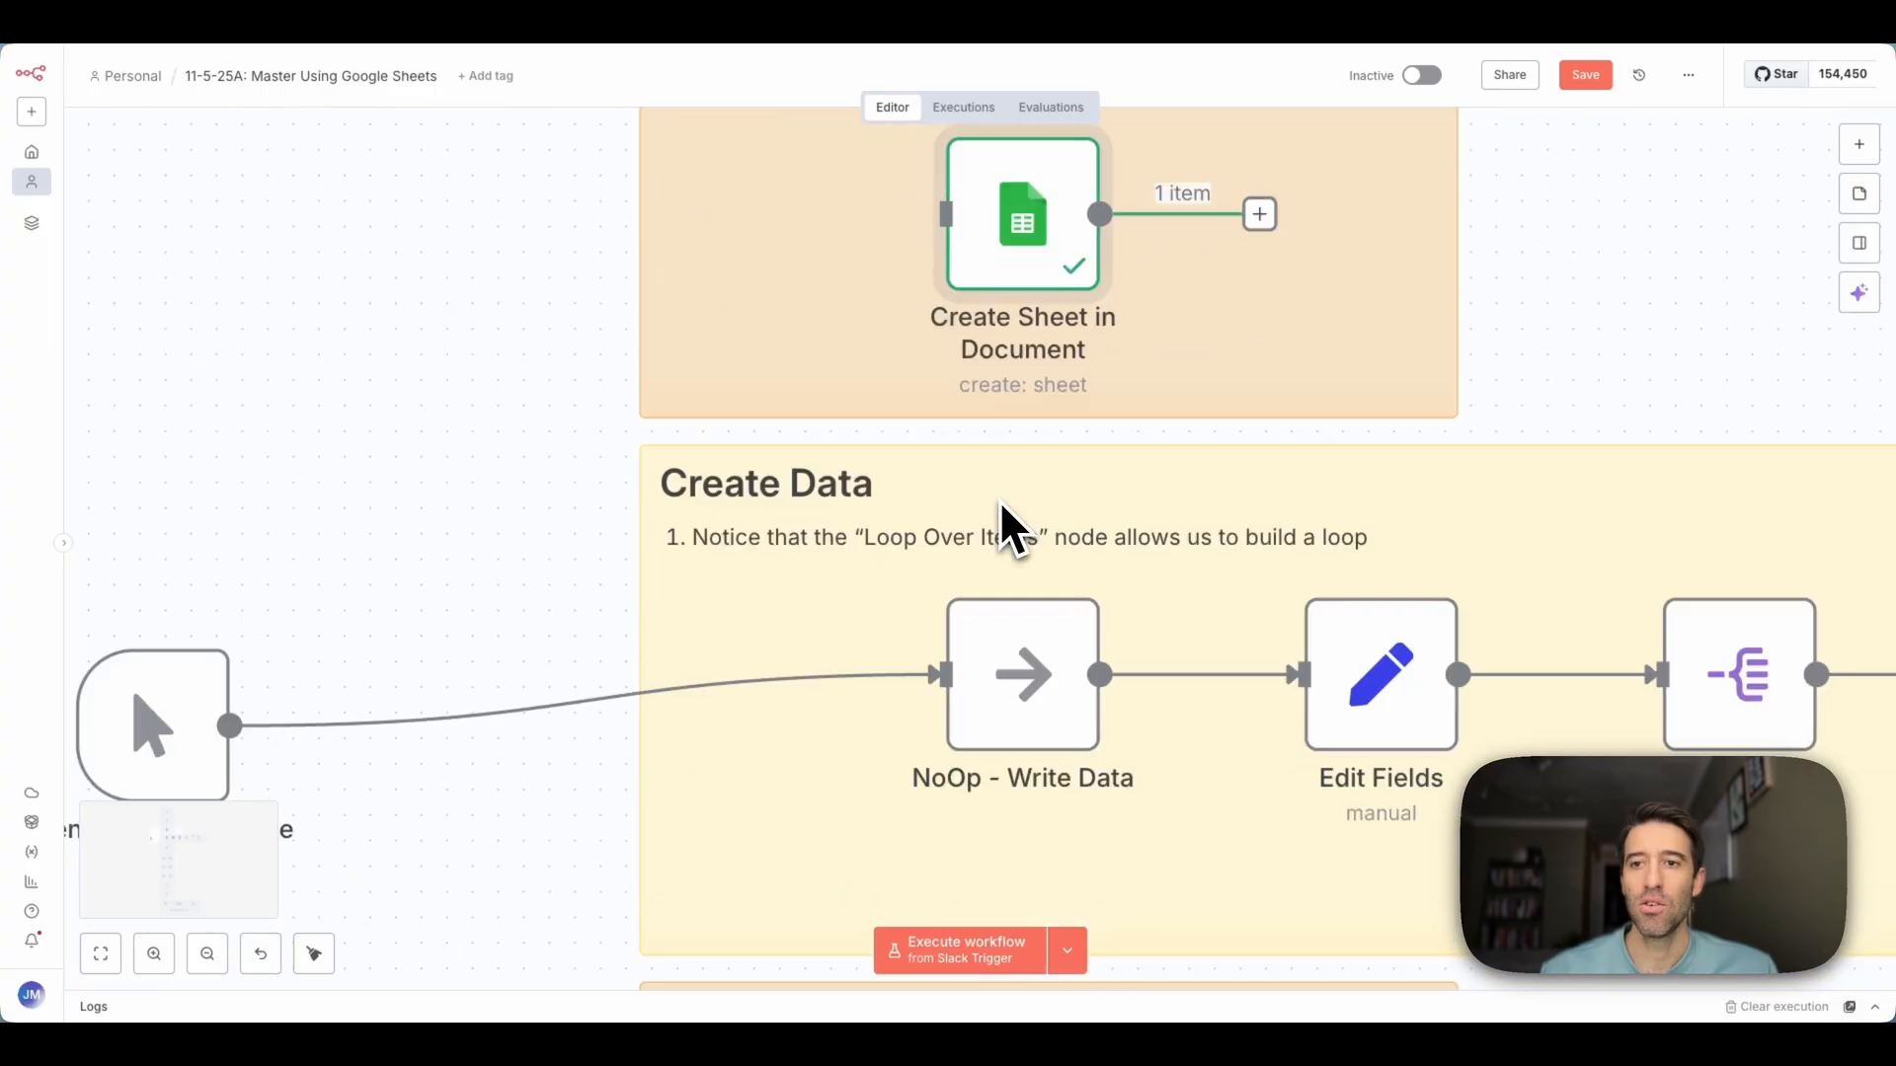
scroll(999, 501, "down", 2, "ctrl")
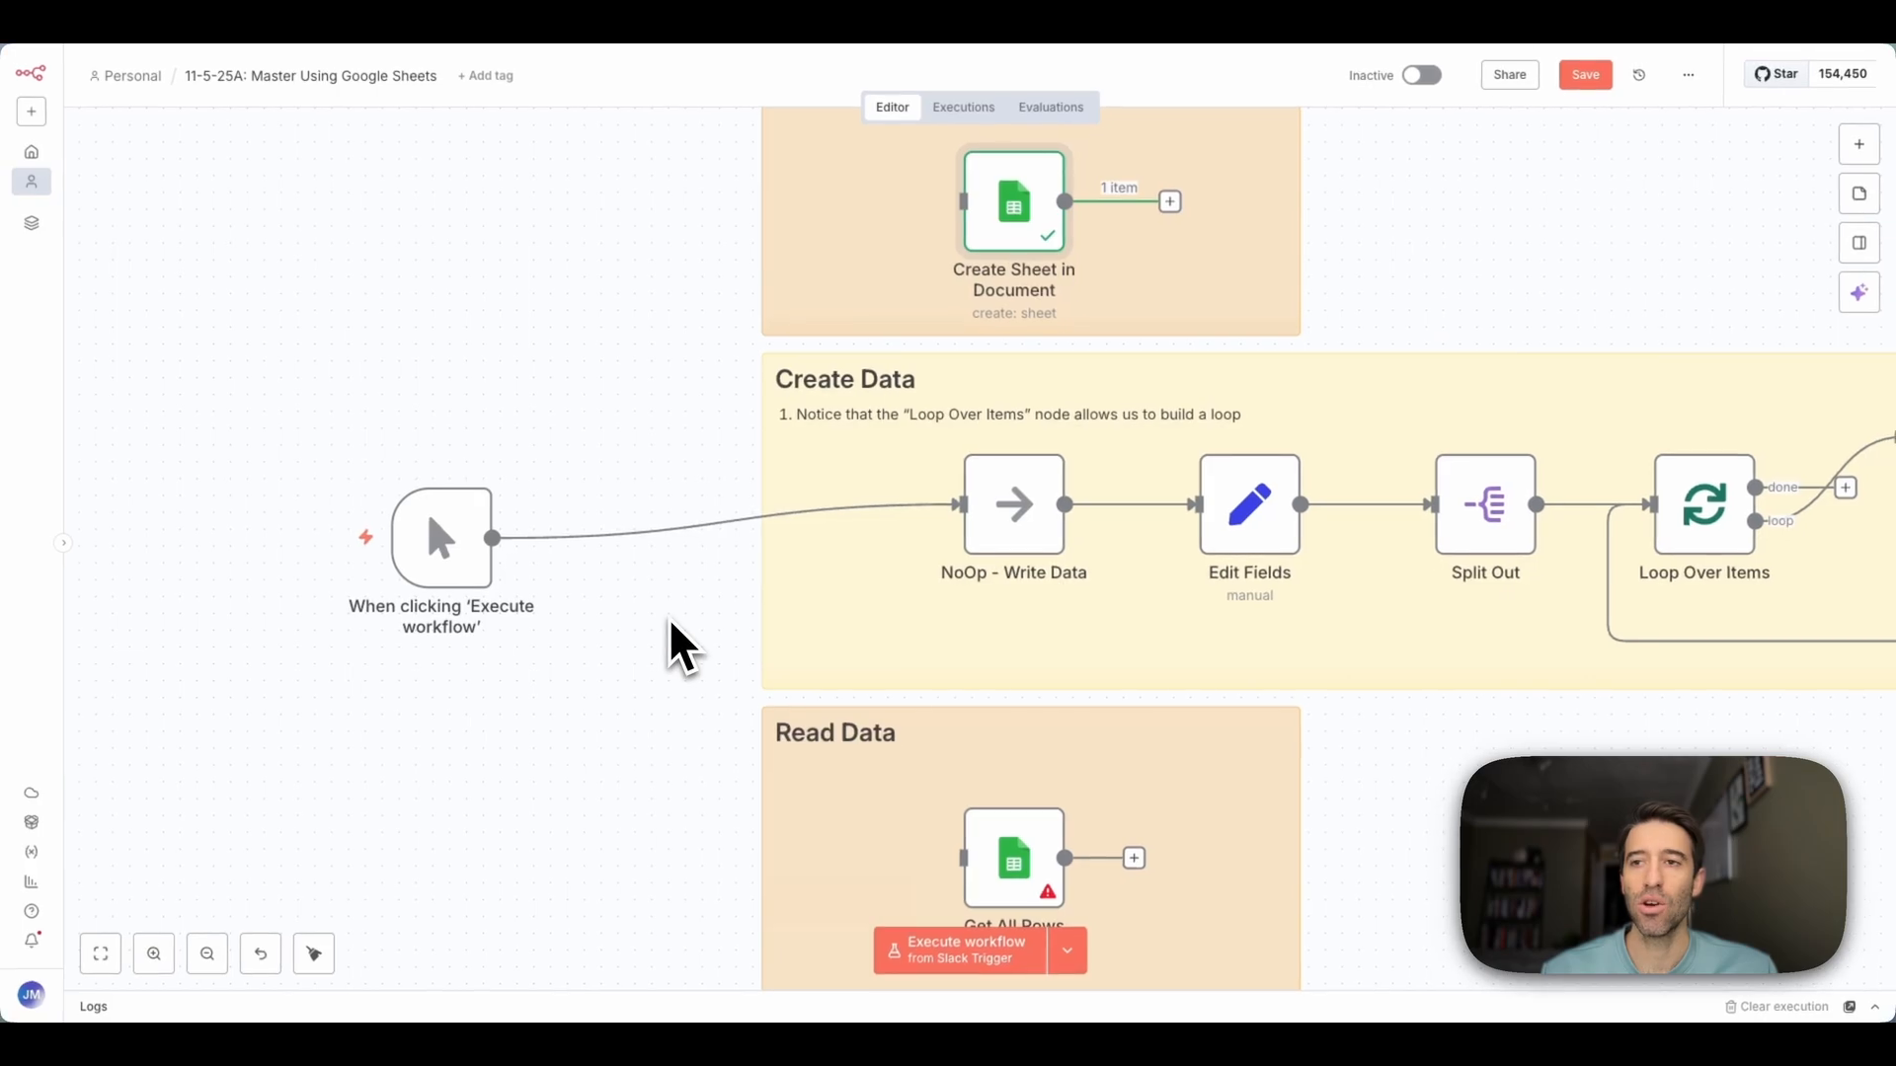
scroll(675, 637, "right", 8)
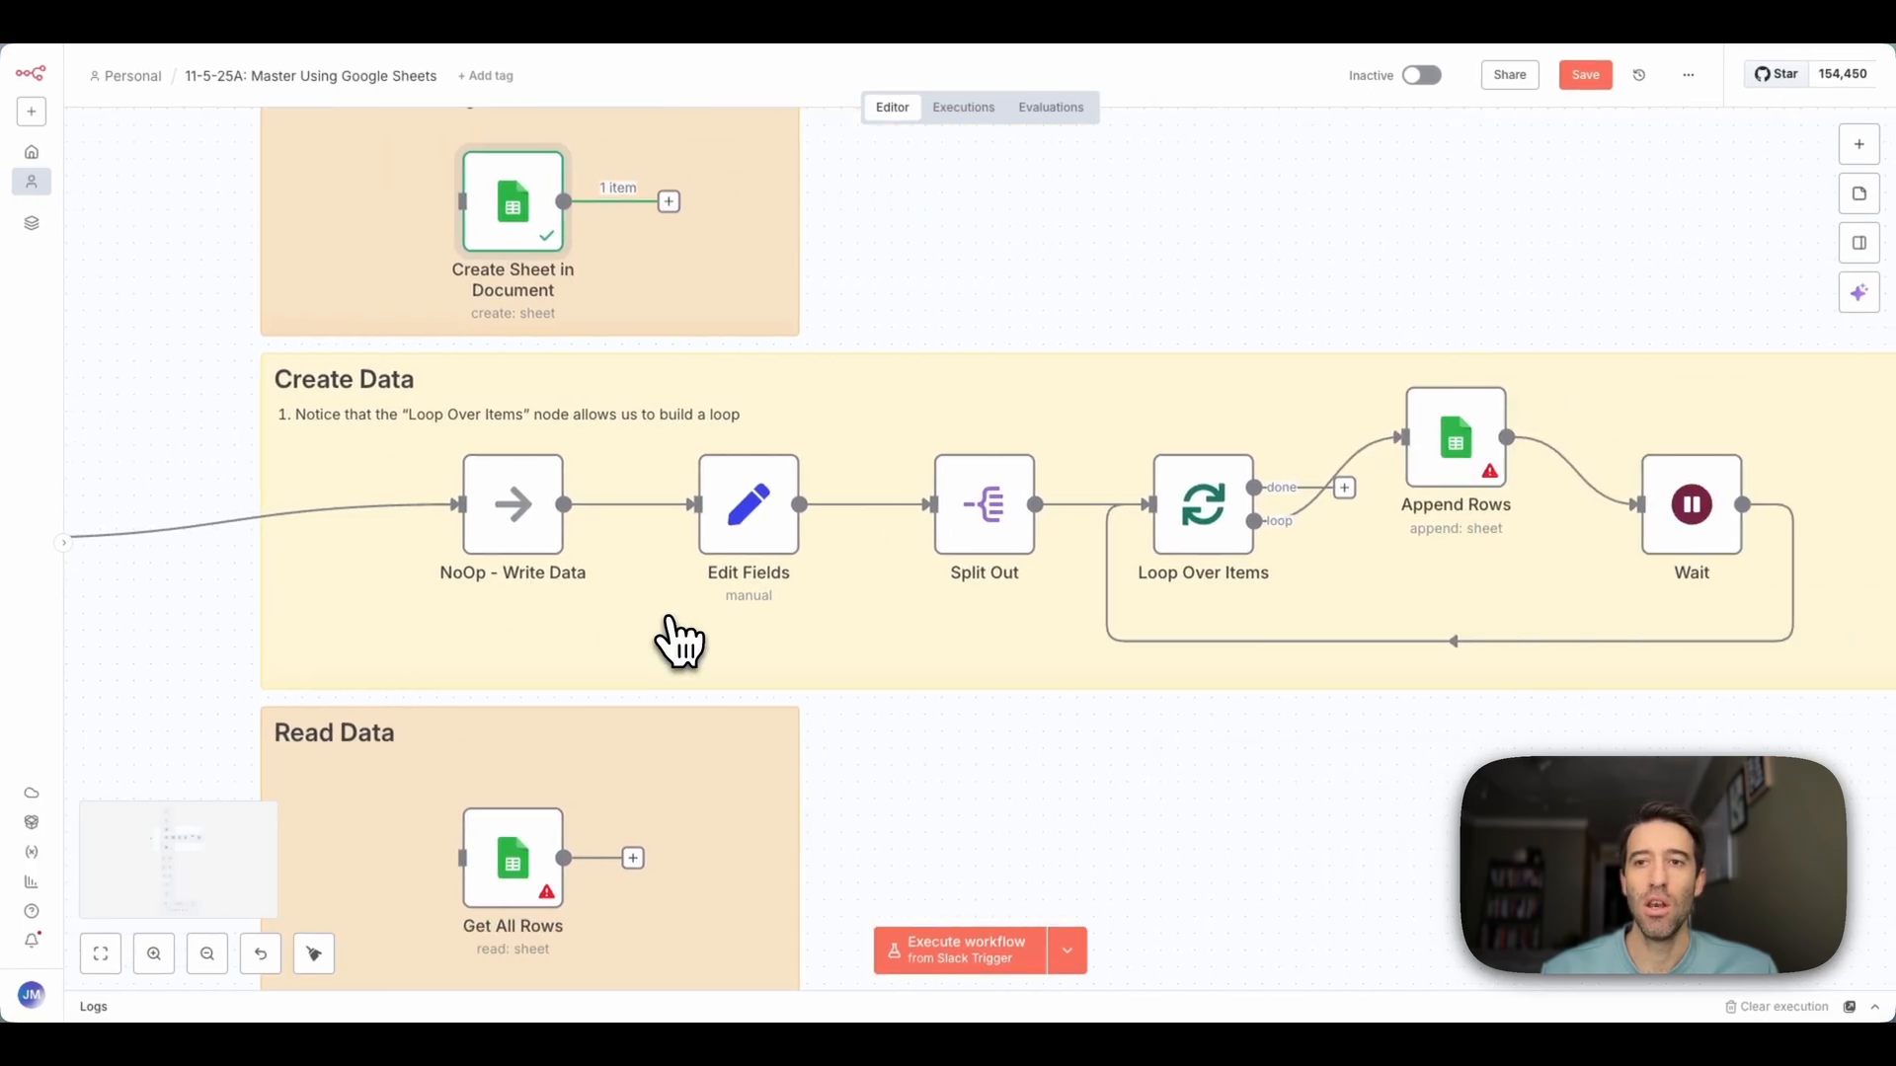
scroll(679, 642, "right", 3)
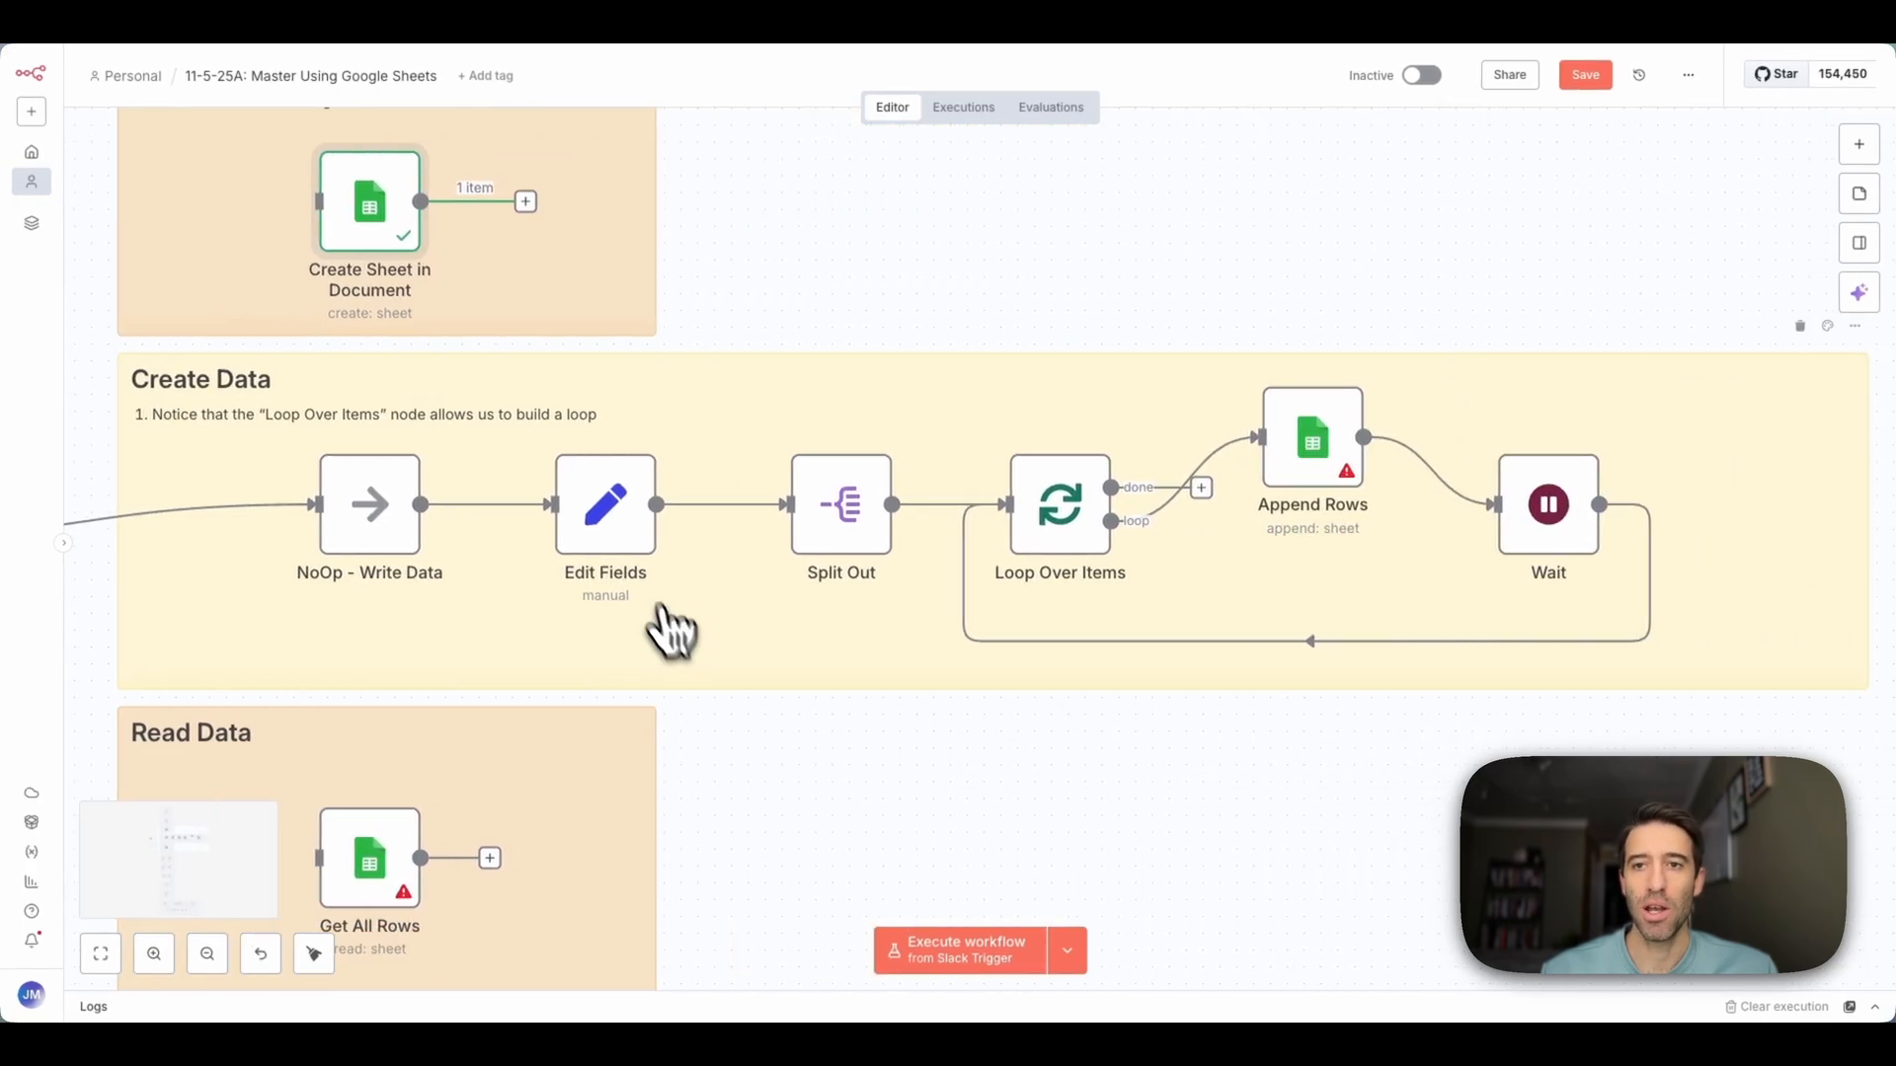
Open the Edit Fields node in Create Data, execute it and look through the lead records in its output
double_click(617, 521)
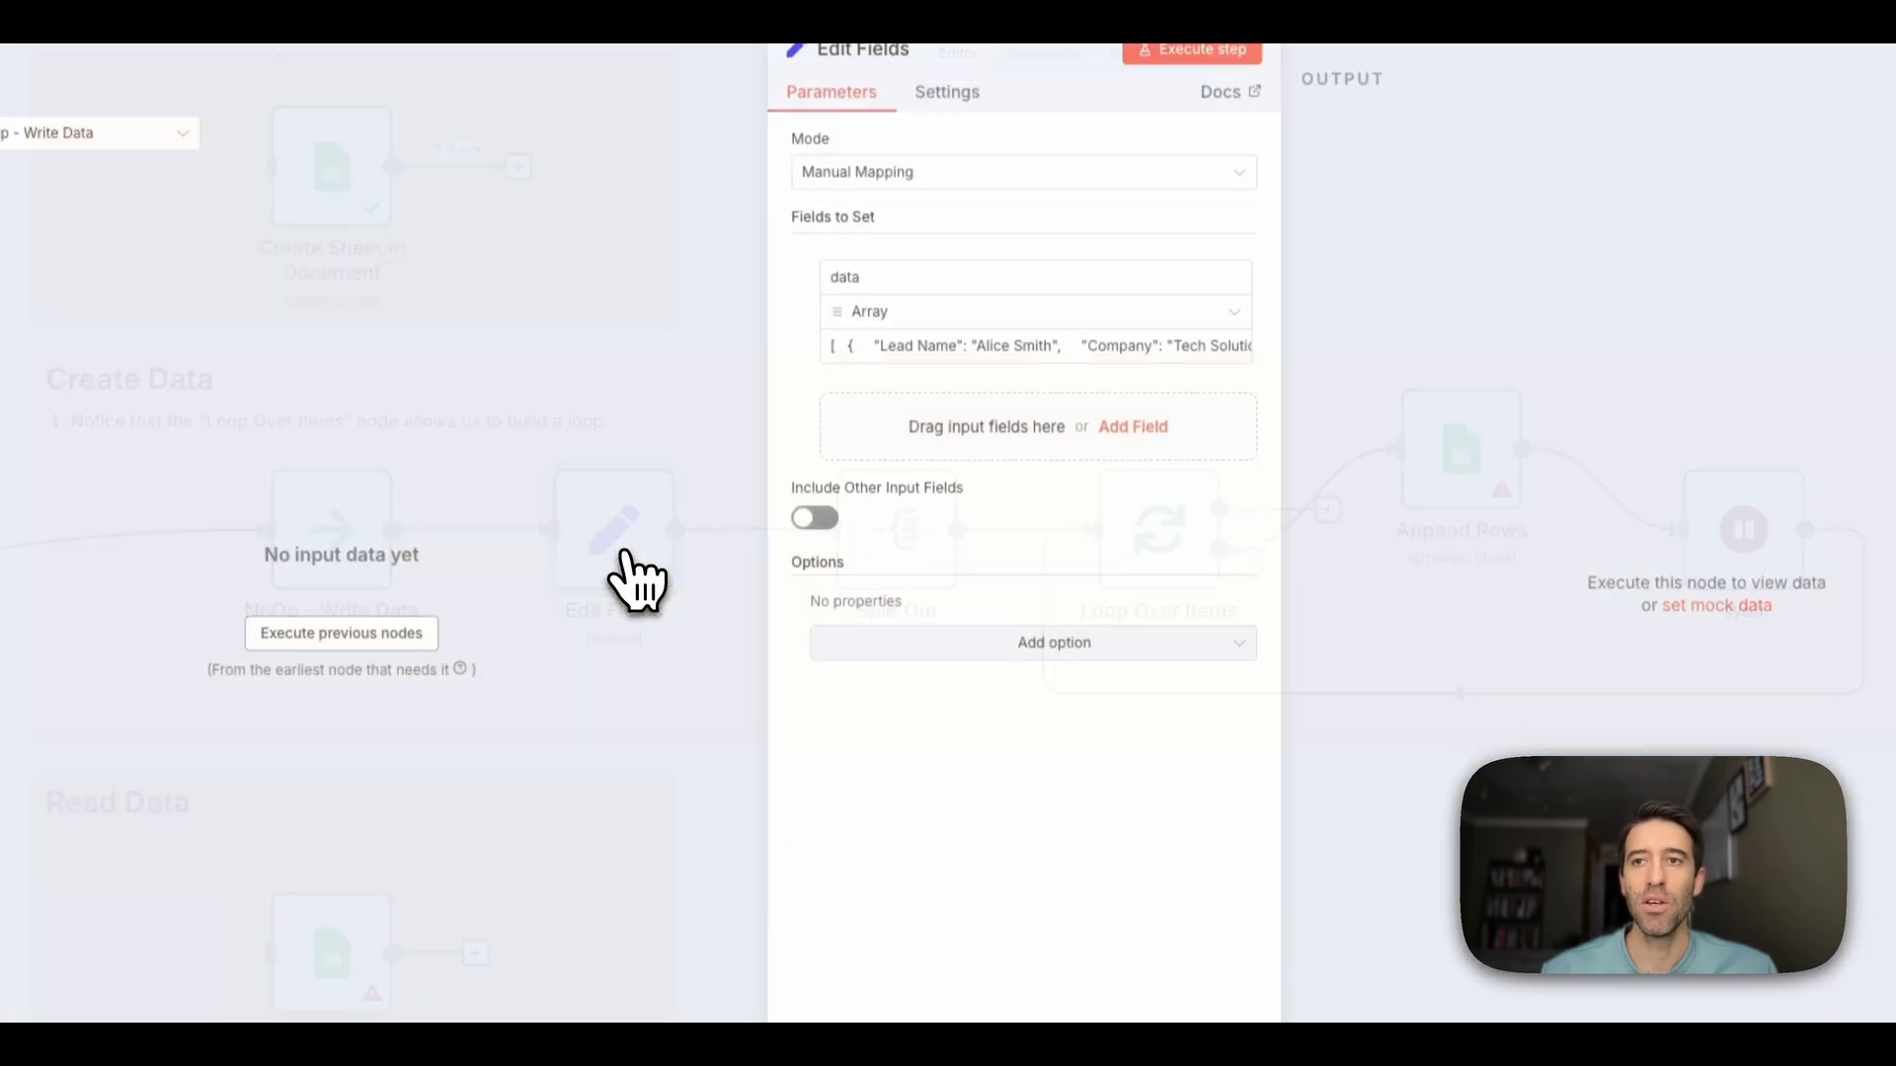
left_click(963, 350)
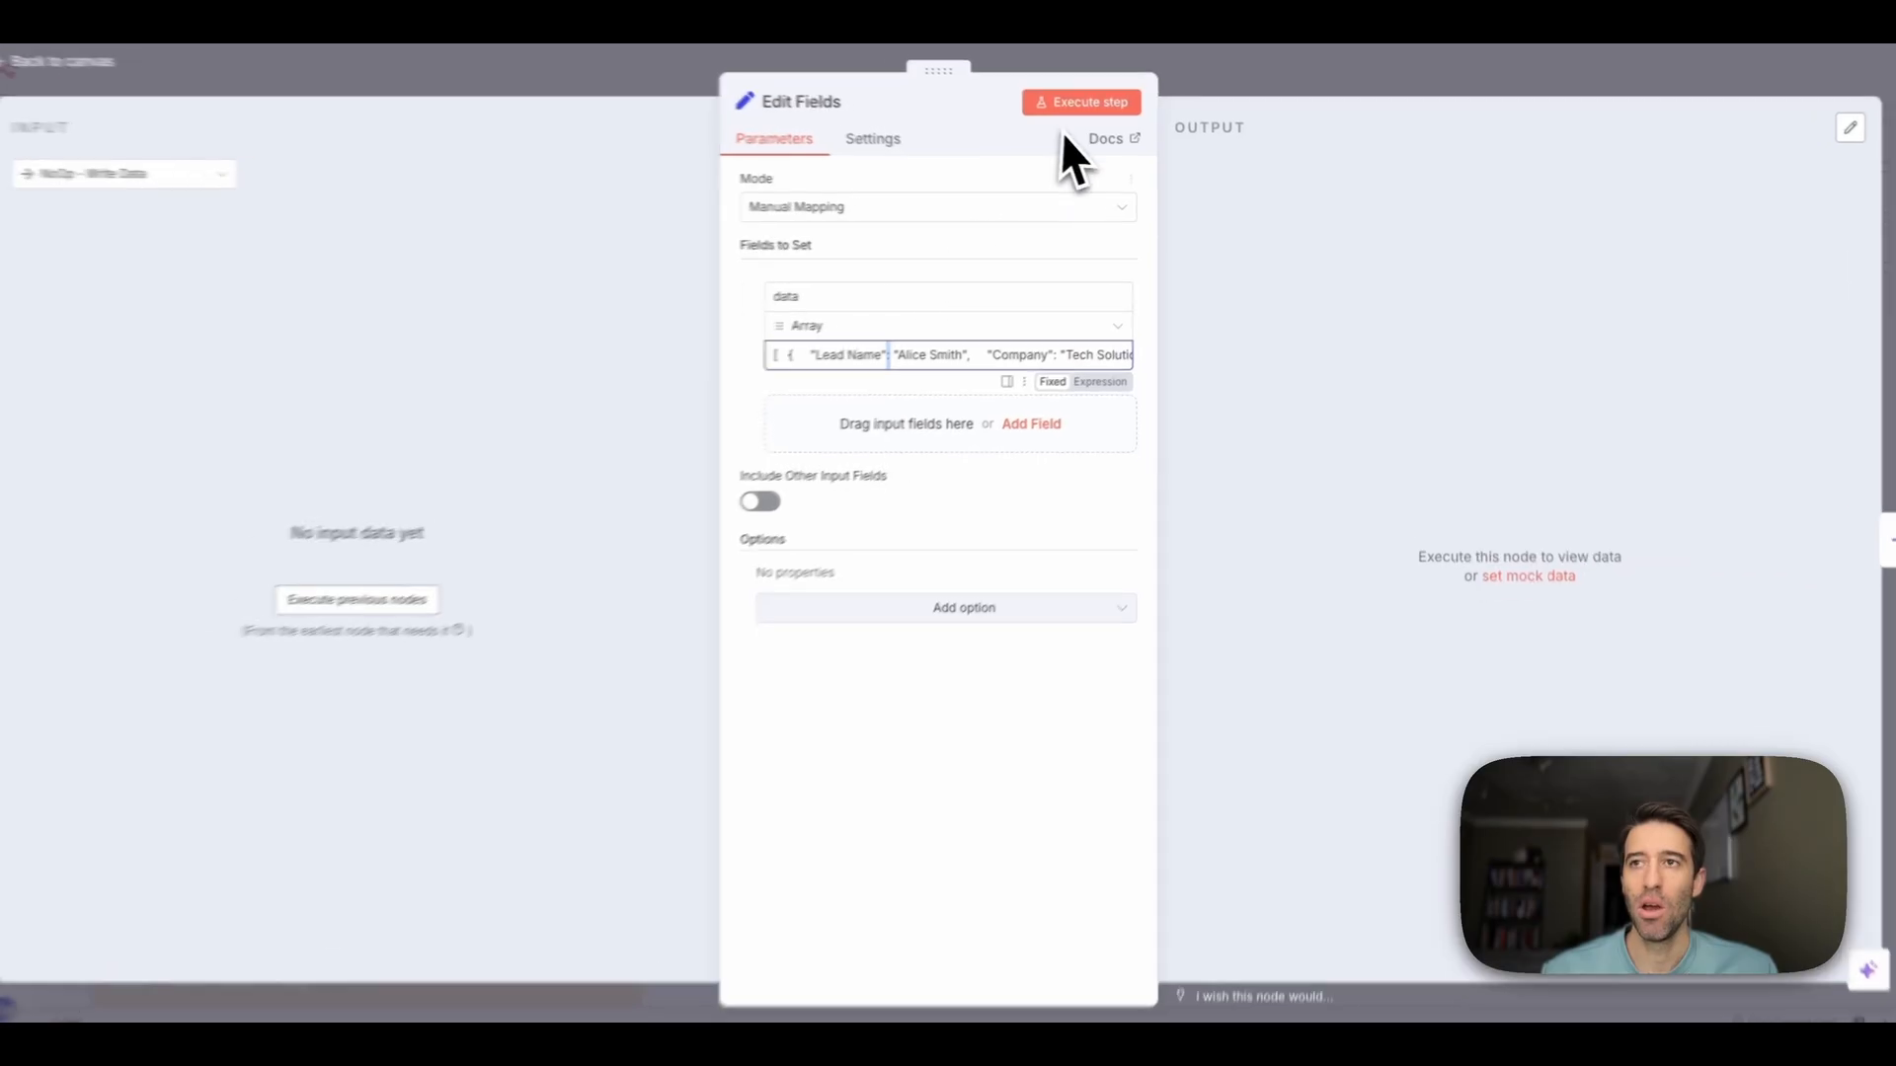
left_click(1074, 104)
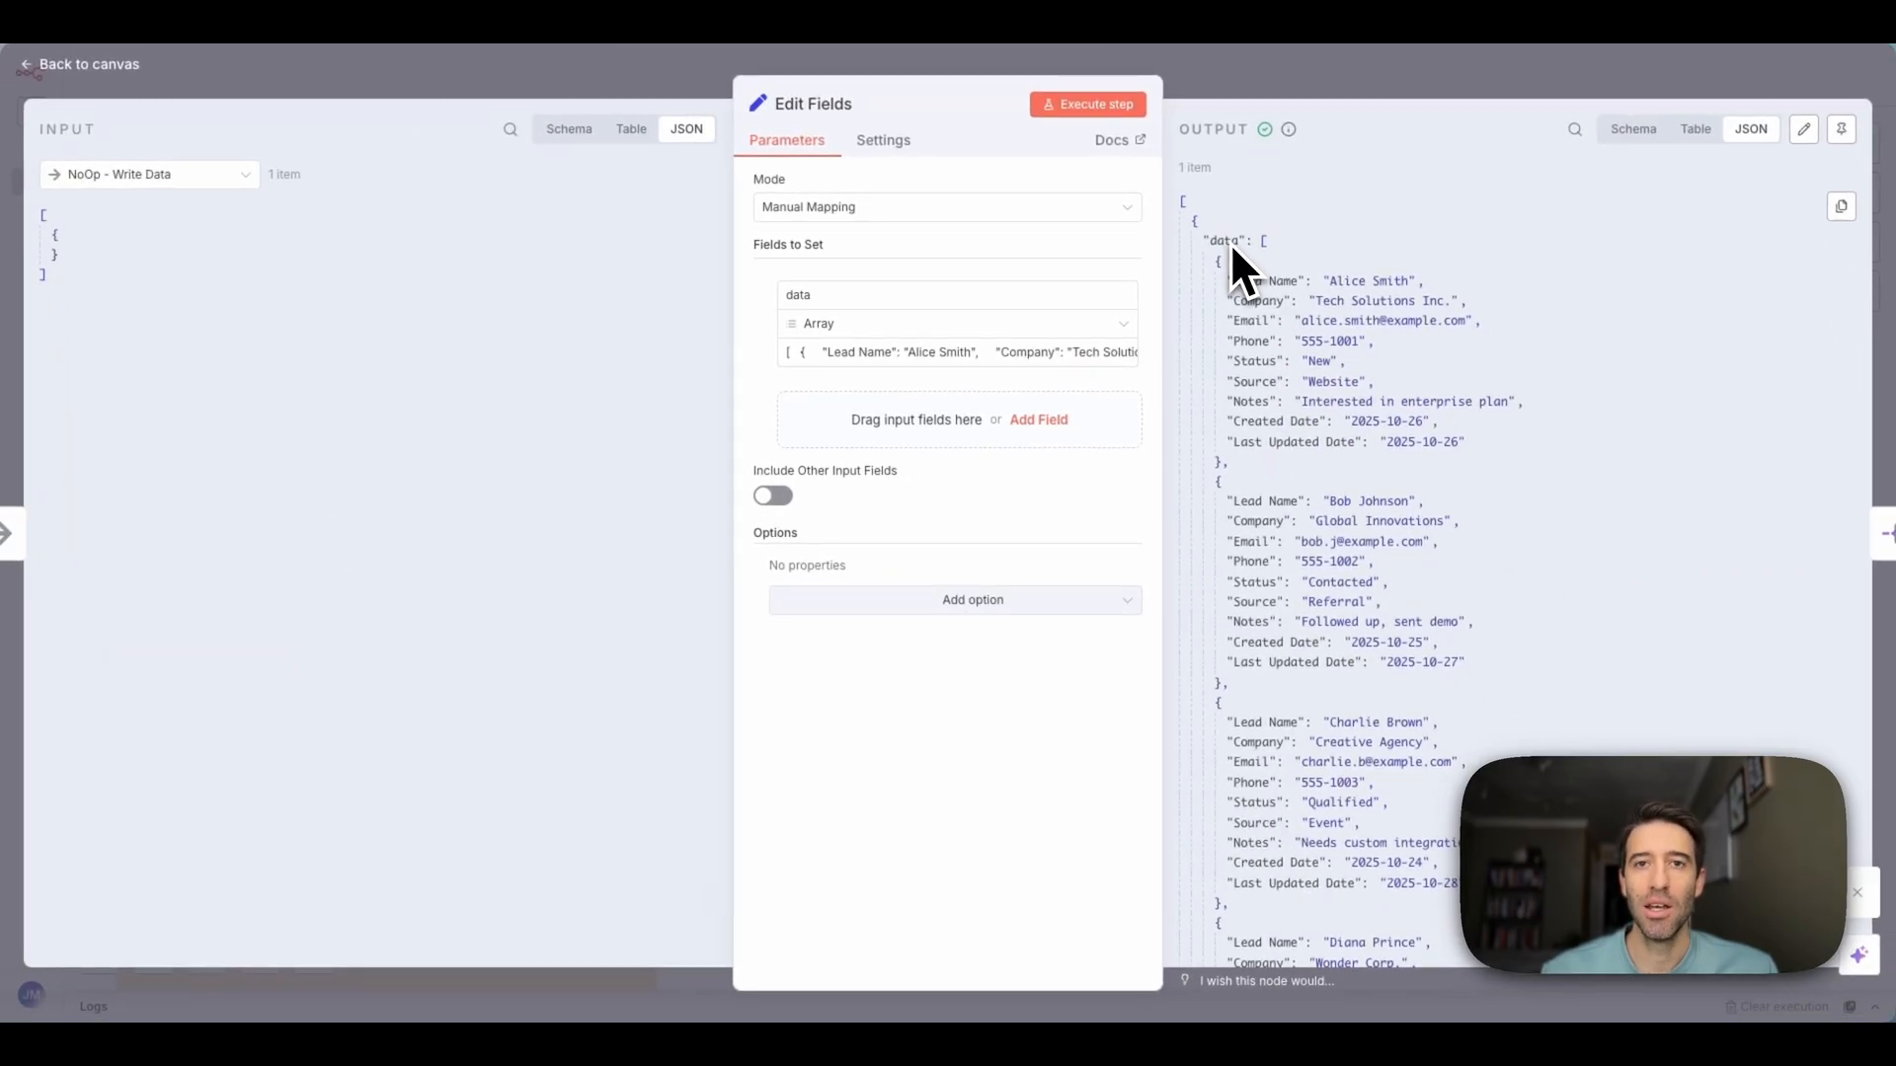
scroll(1272, 654, "down", 5)
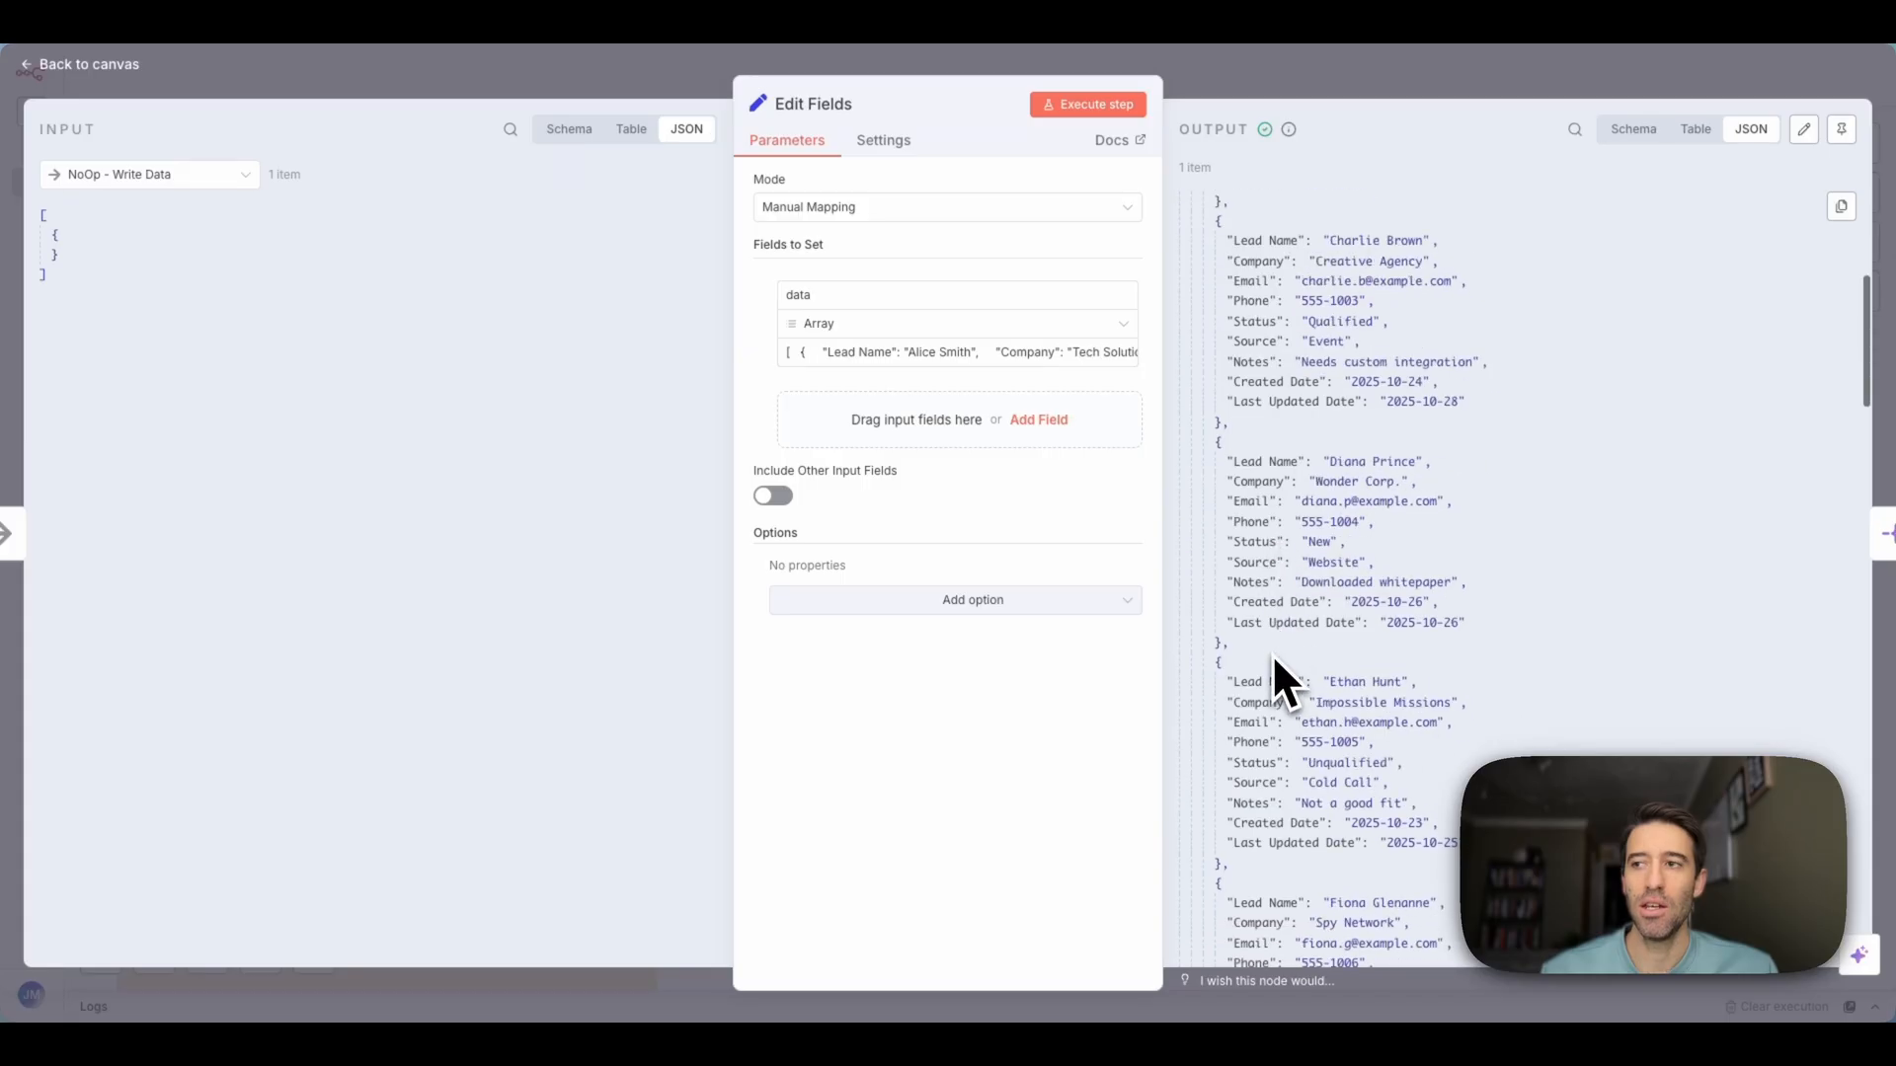
scroll(1271, 655, "down", 20)
scroll(1256, 668, "up", 20)
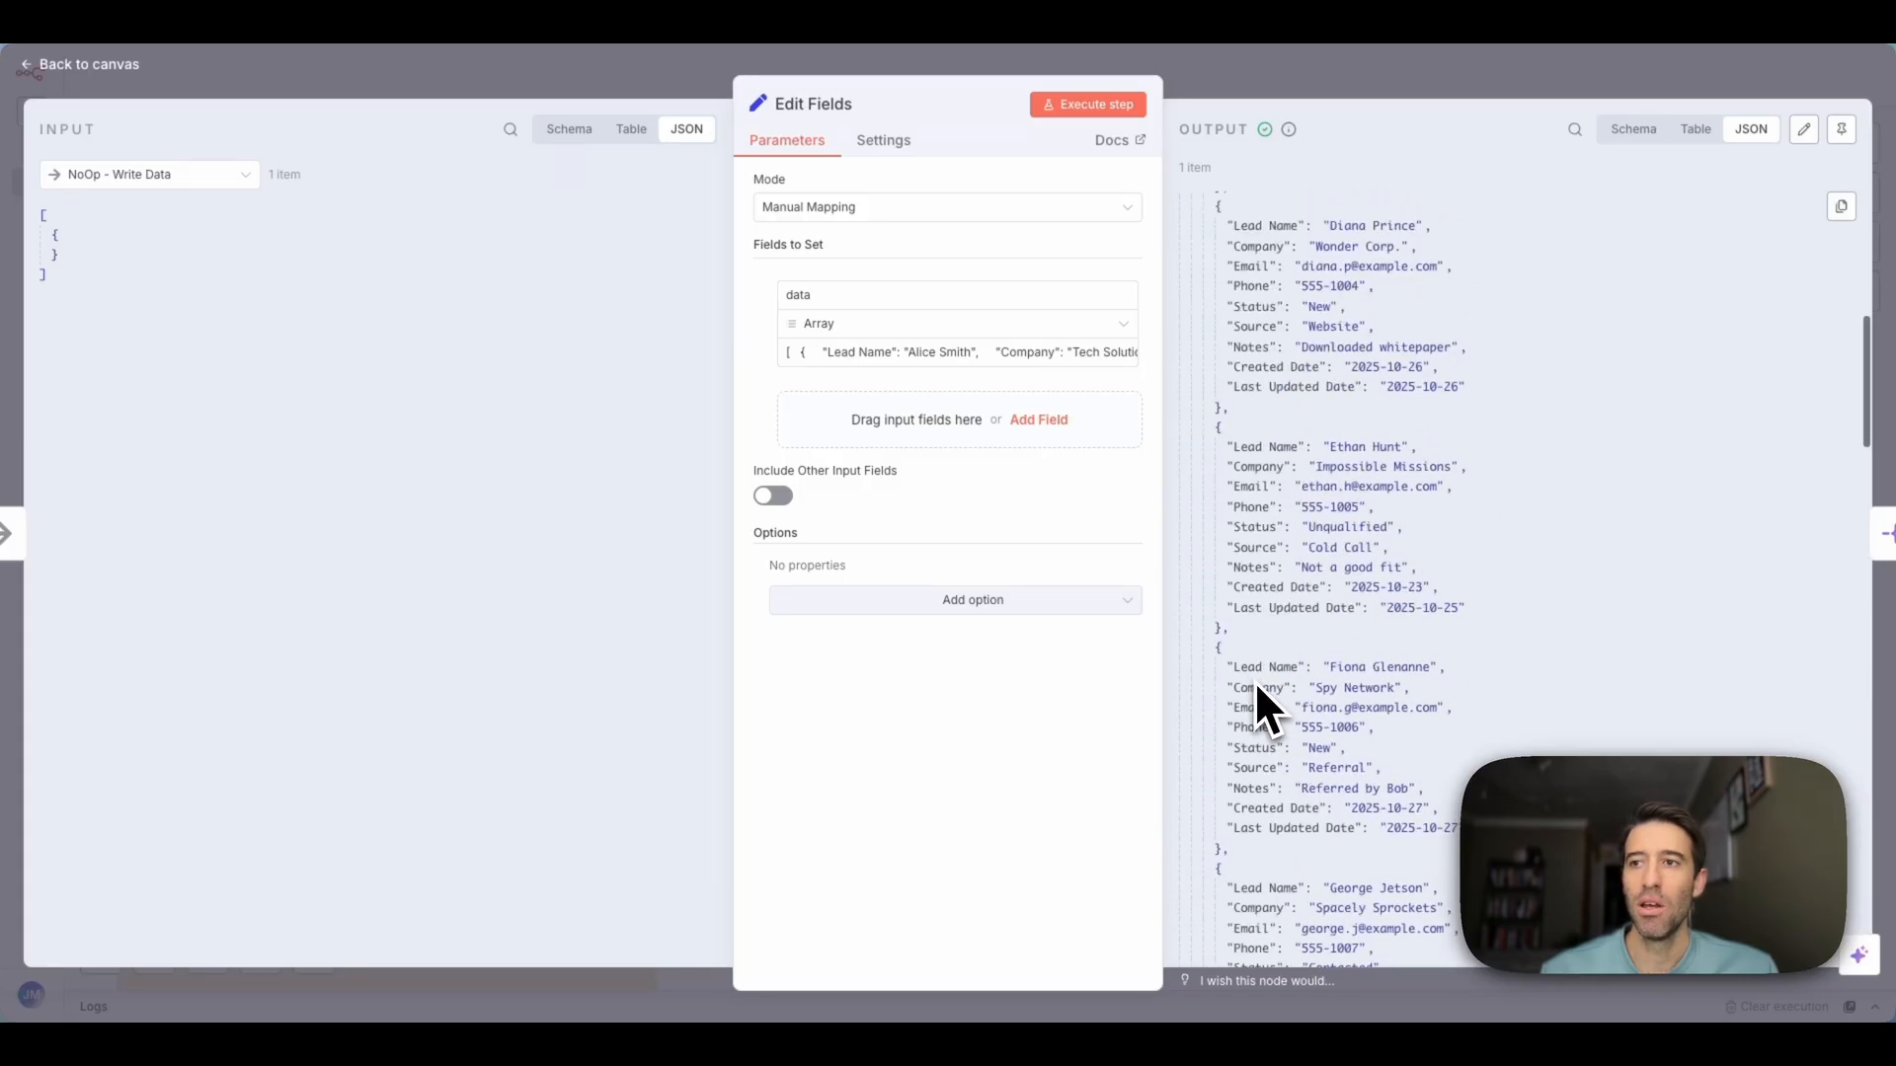
scroll(1256, 681, "up", 7)
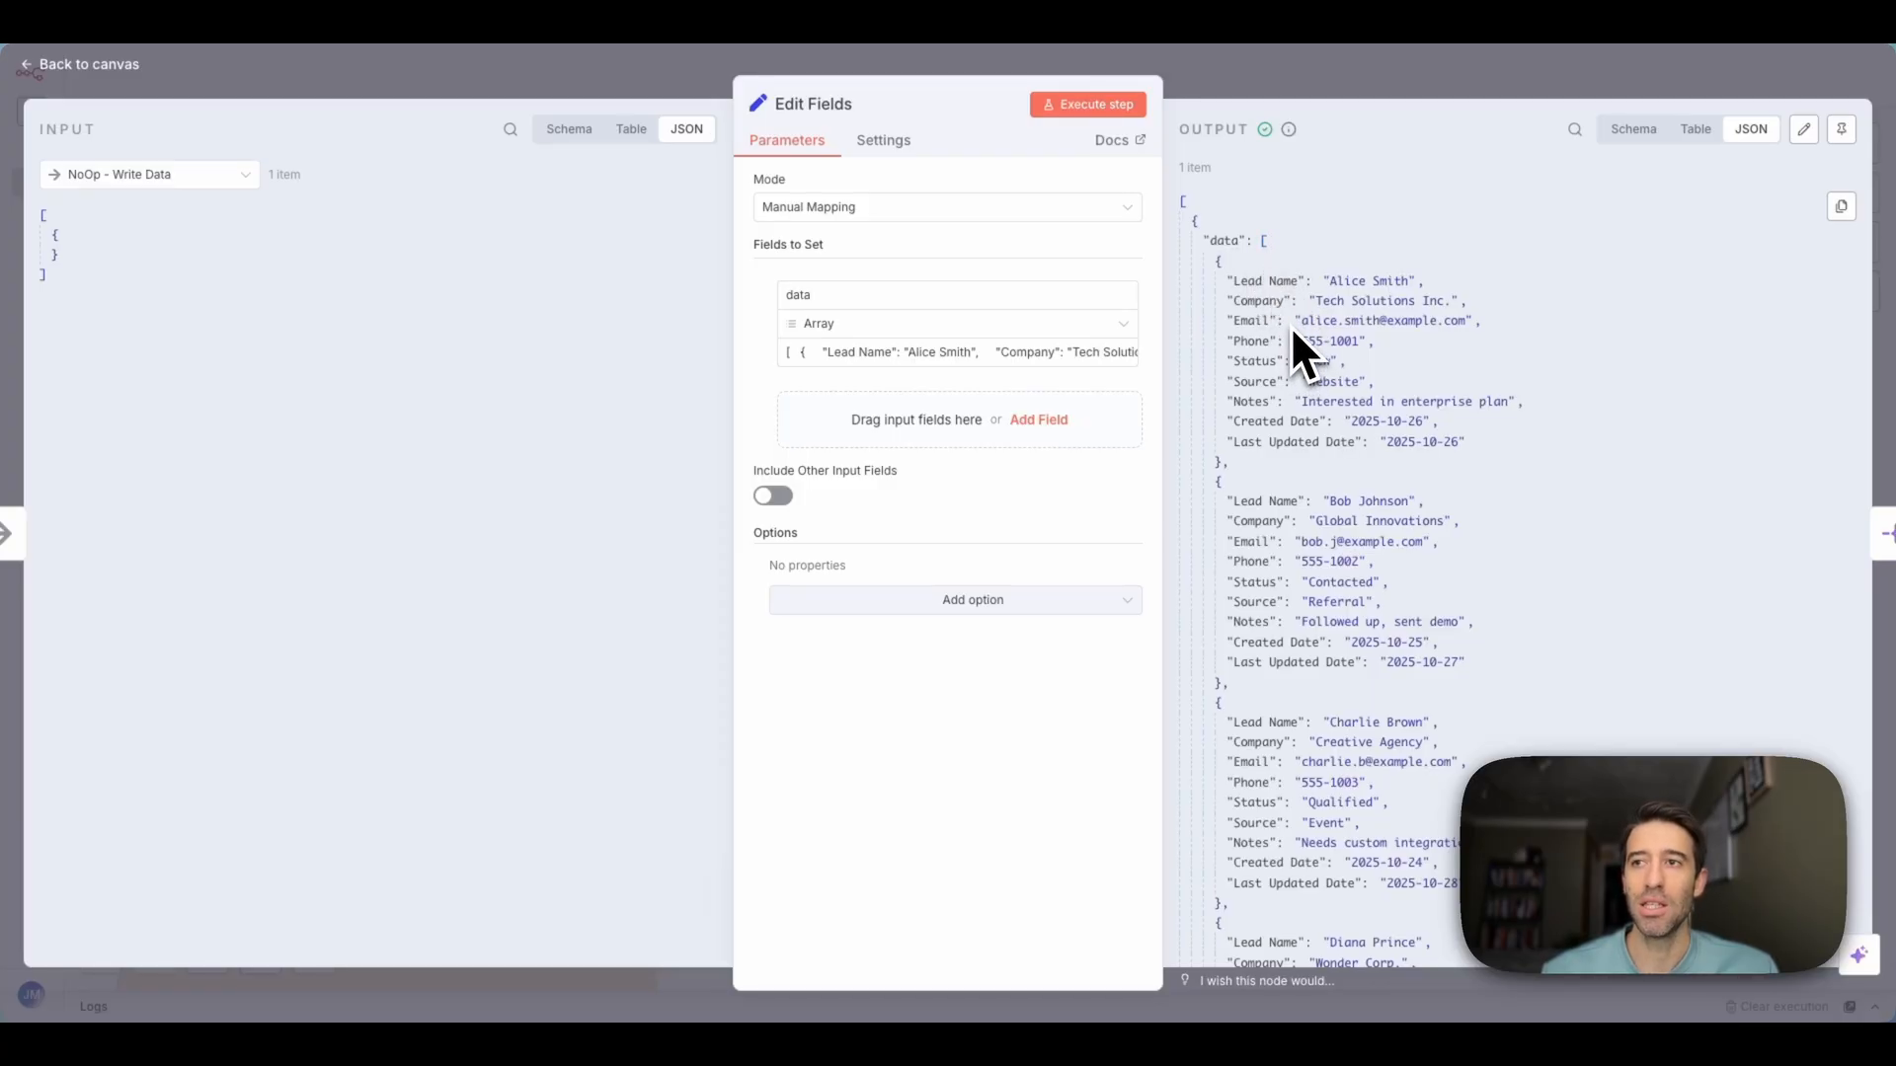
Examine the first lead record in the data array, highlighting its lead name, company, email, phone and status keys
left_click_drag(1300, 281, 1232, 286)
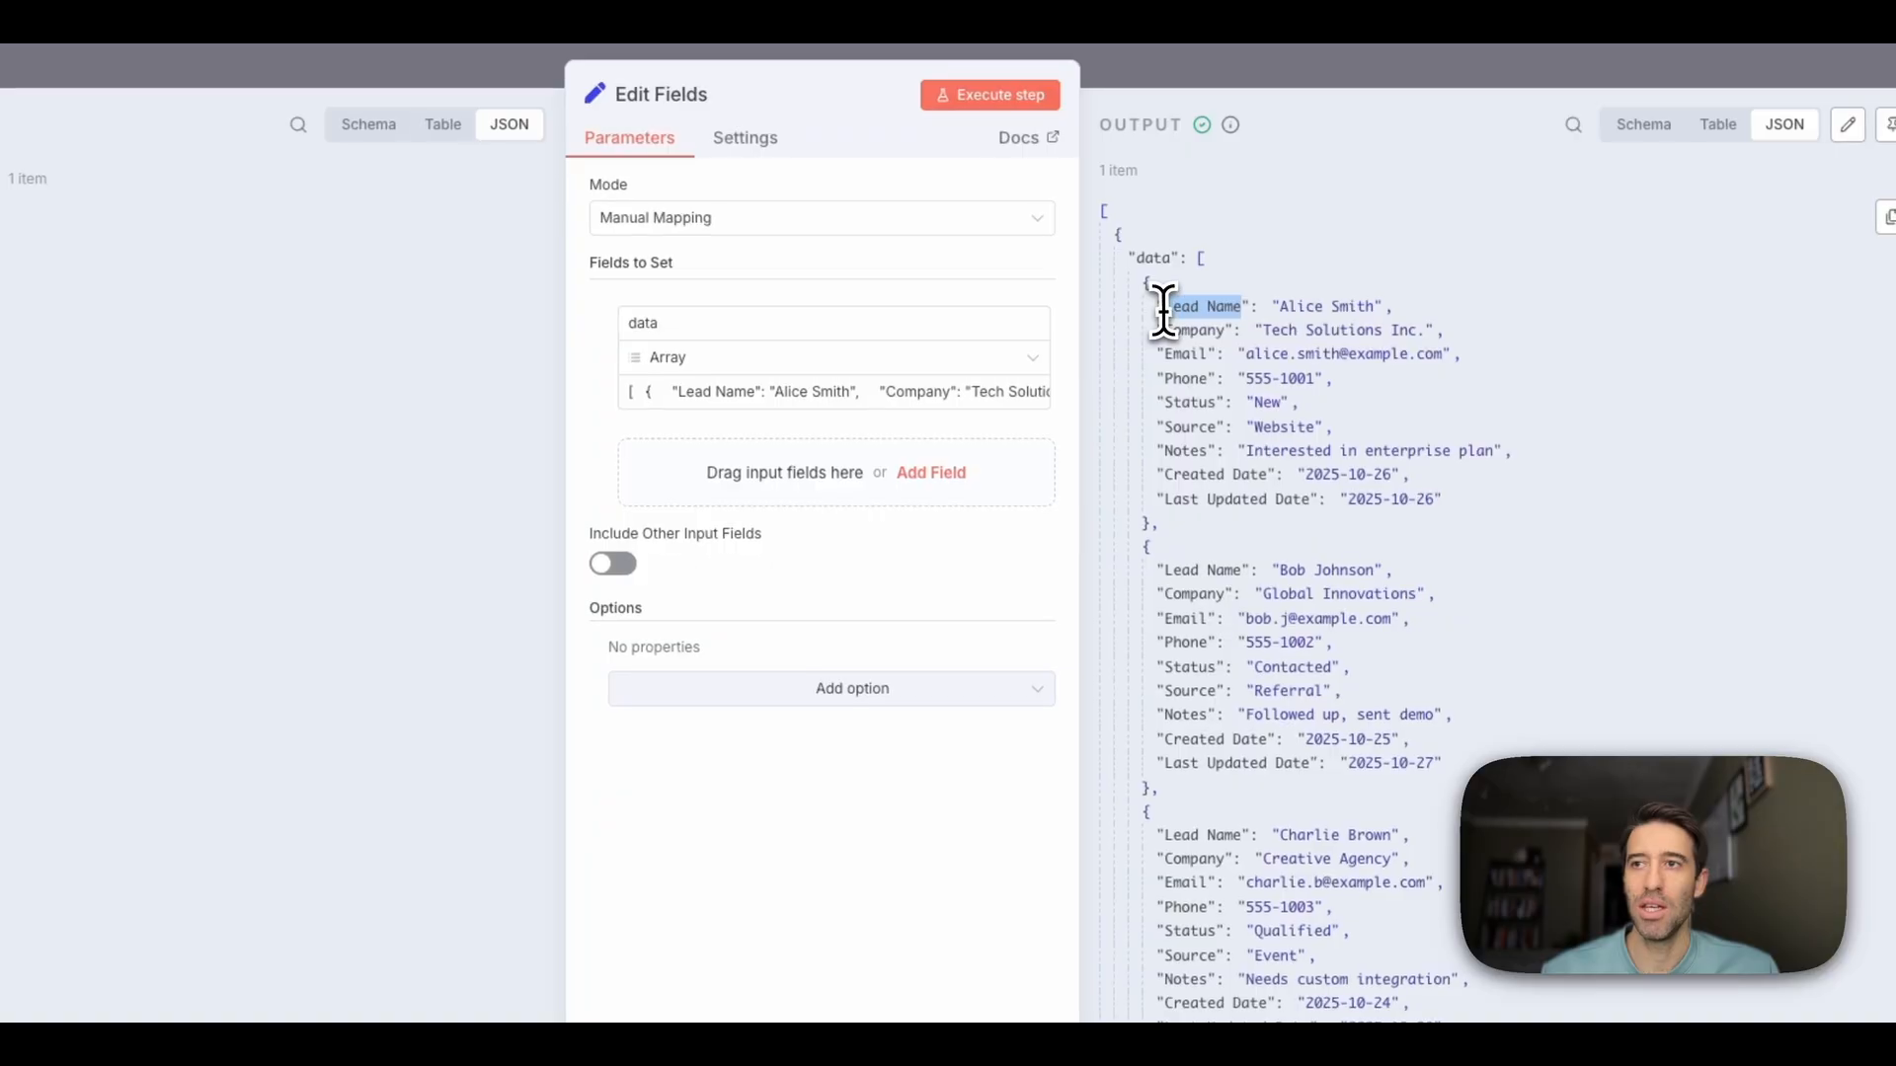
double_click(1210, 333)
double_click(1191, 354)
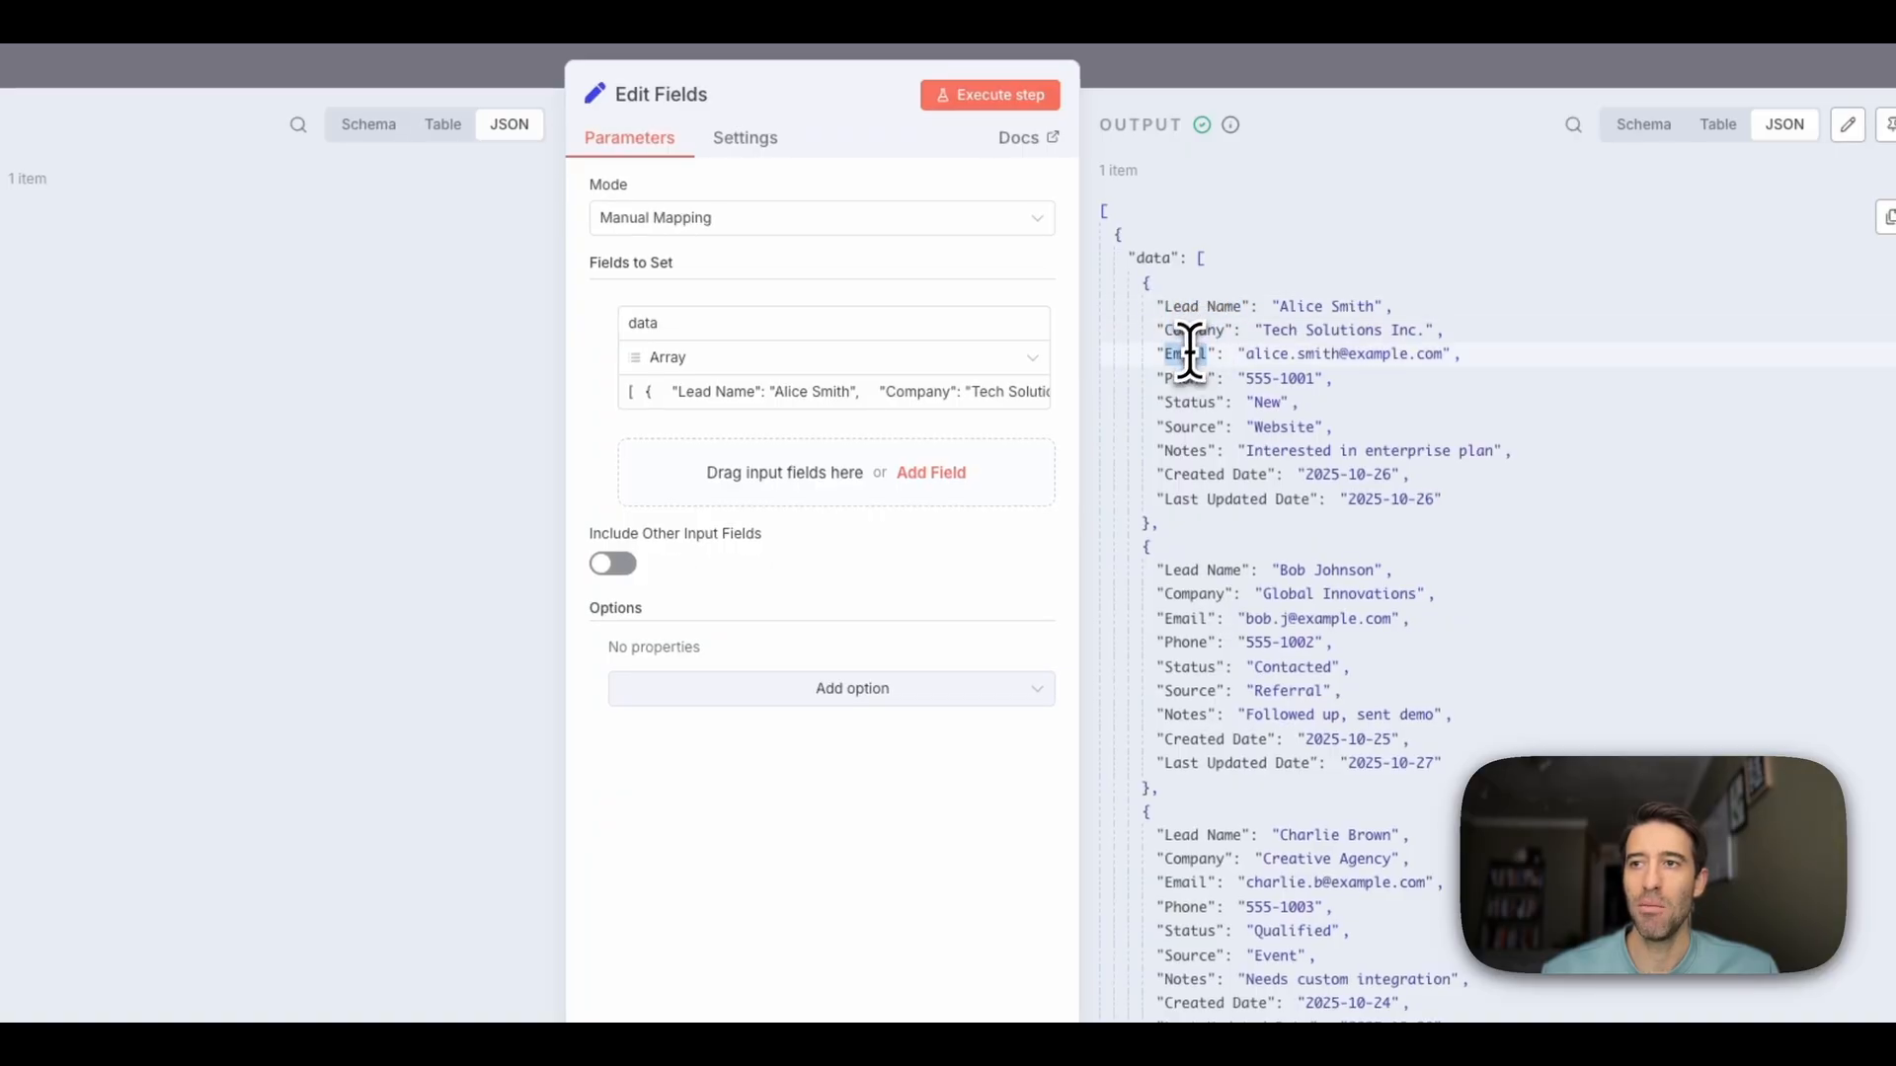
double_click(1177, 378)
double_click(1181, 403)
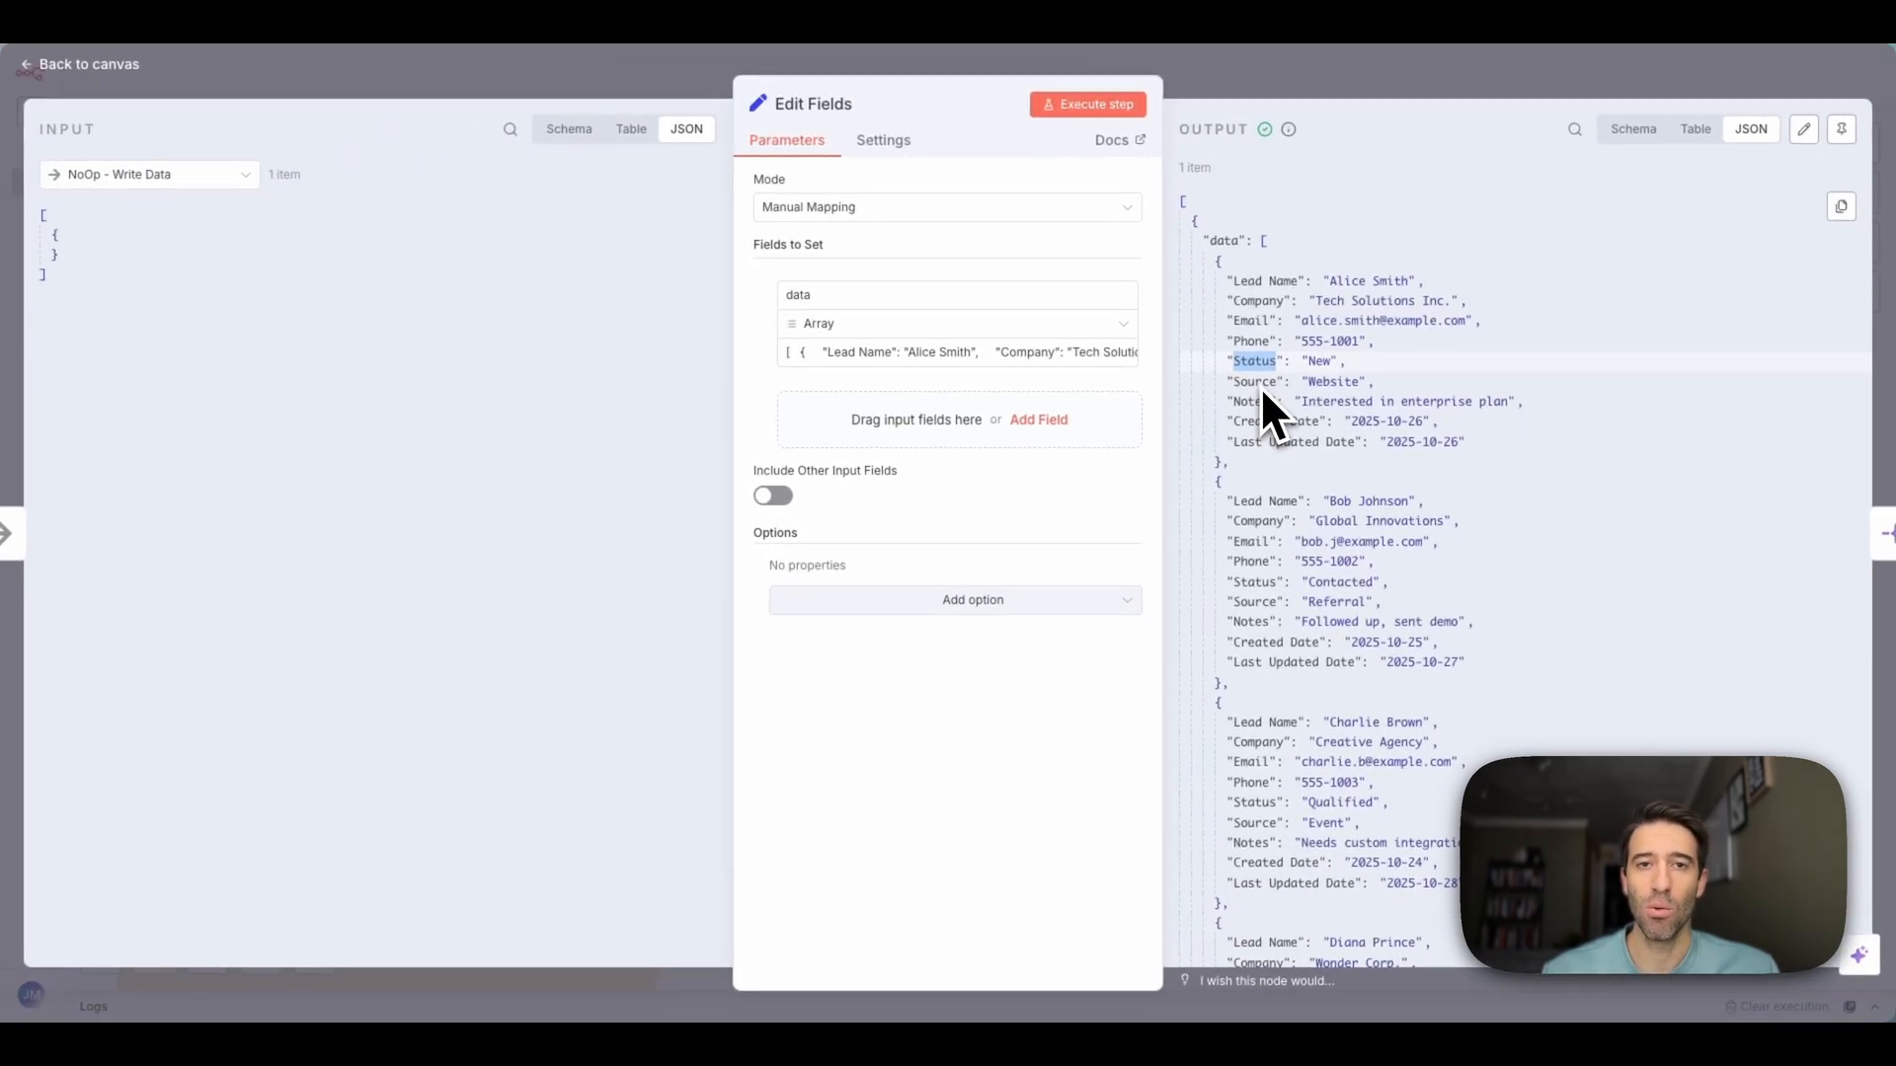
scroll(1262, 392, "down", 1)
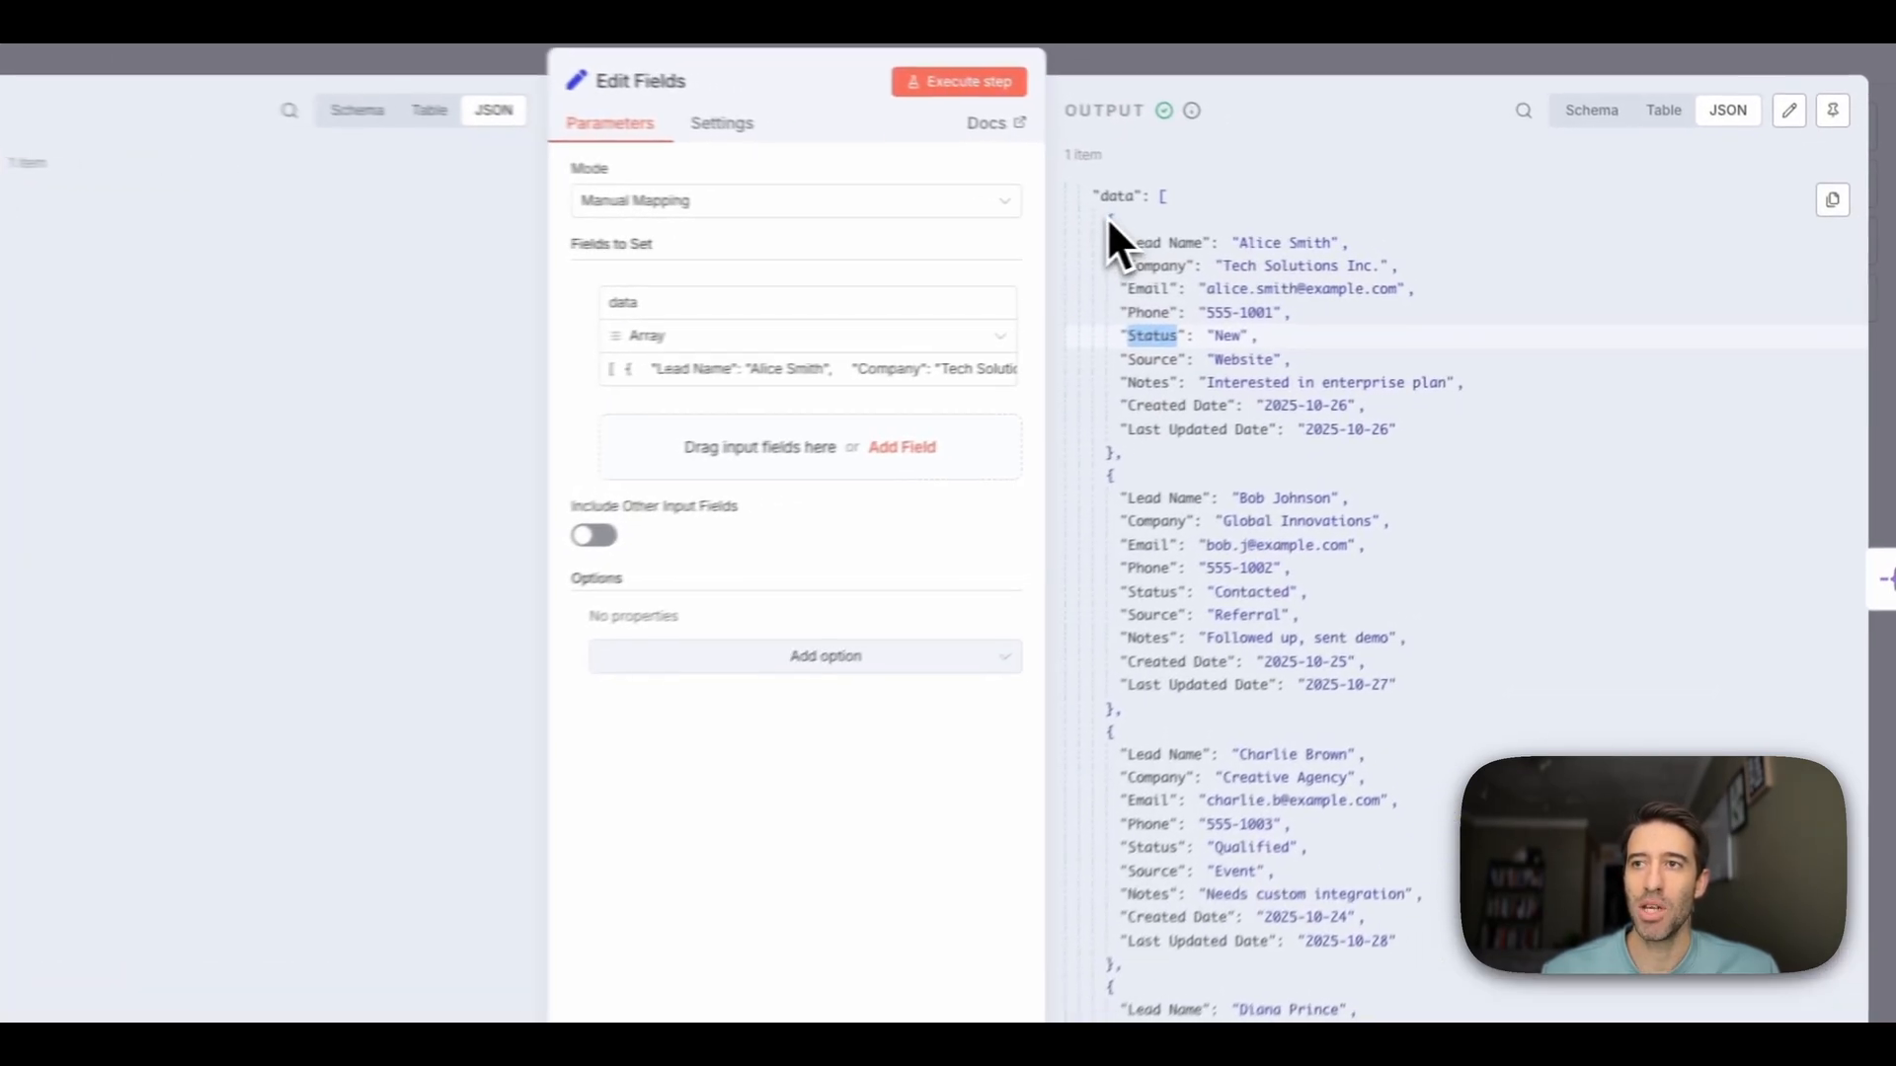
Examine the second lead record as a separate object, checking its company and phone keys and the records that follow
left_click_drag(1106, 216, 1133, 721)
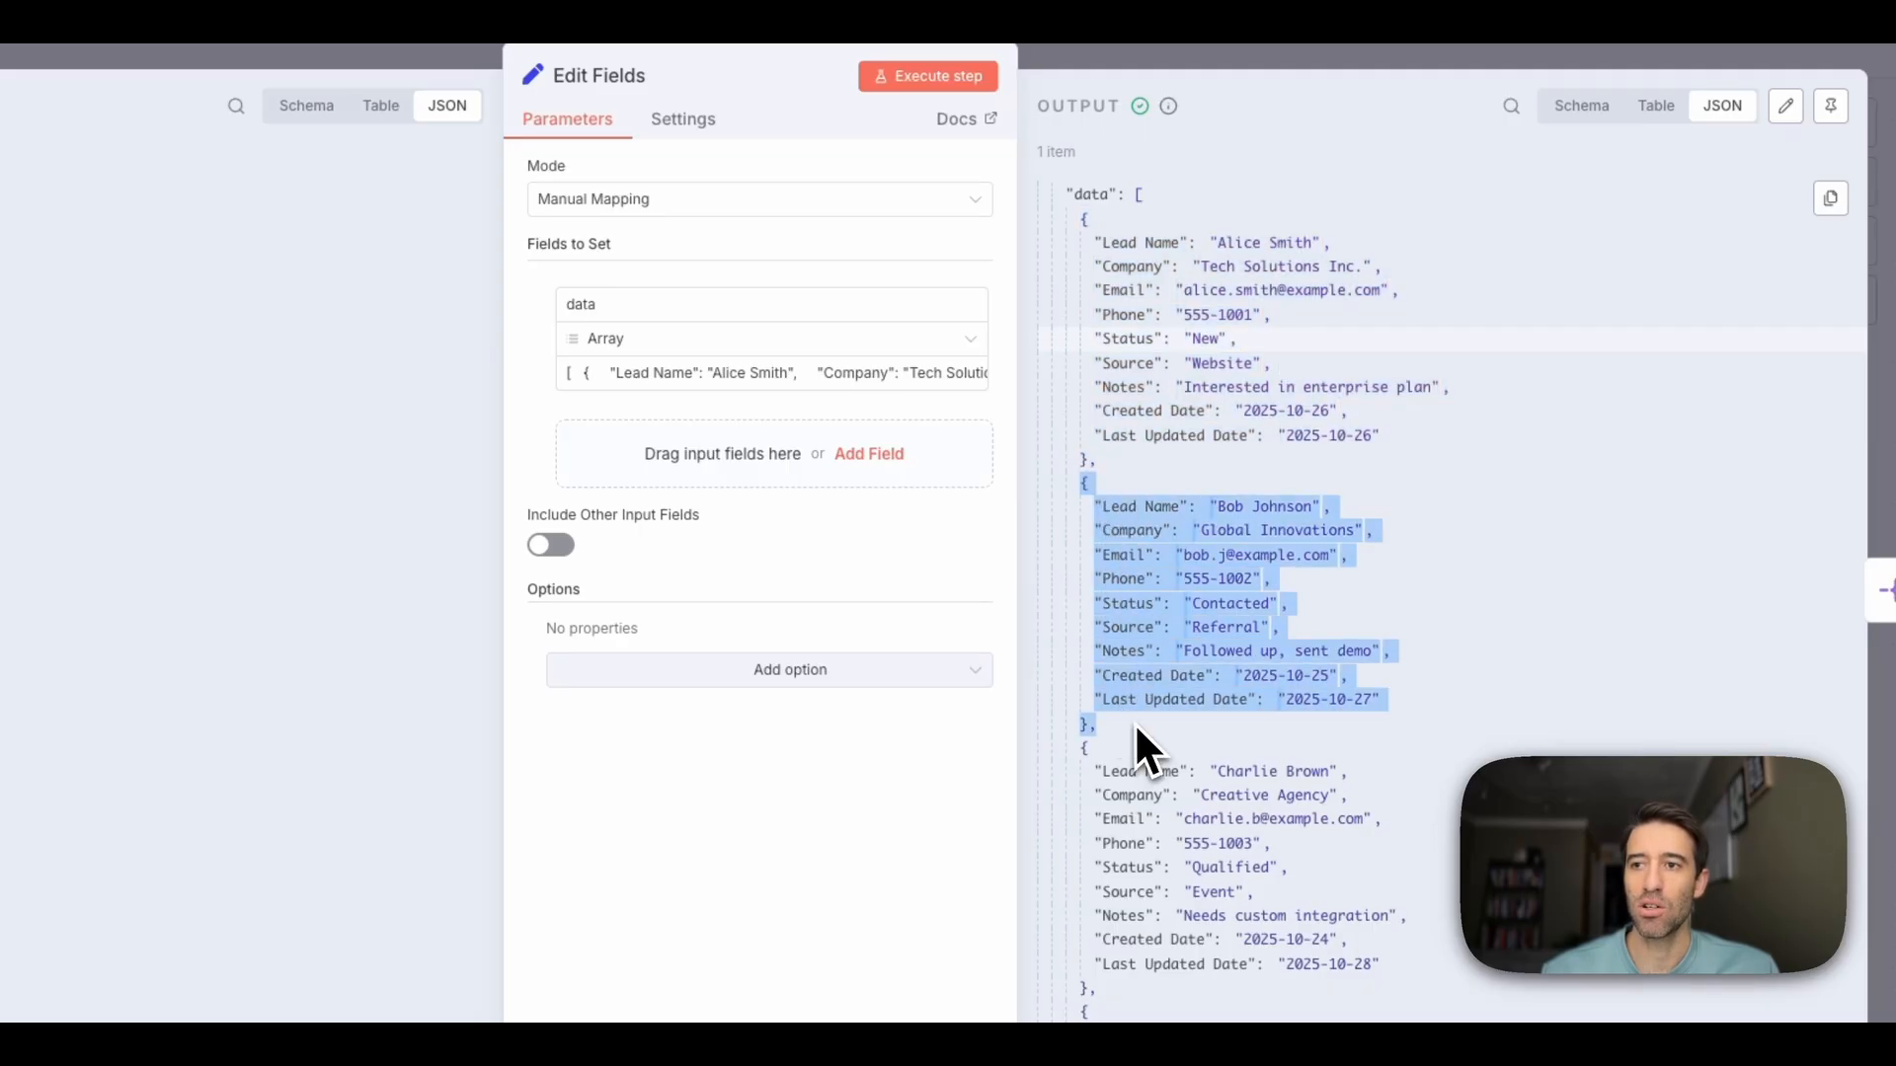
left_click(1134, 510)
double_click(1131, 530)
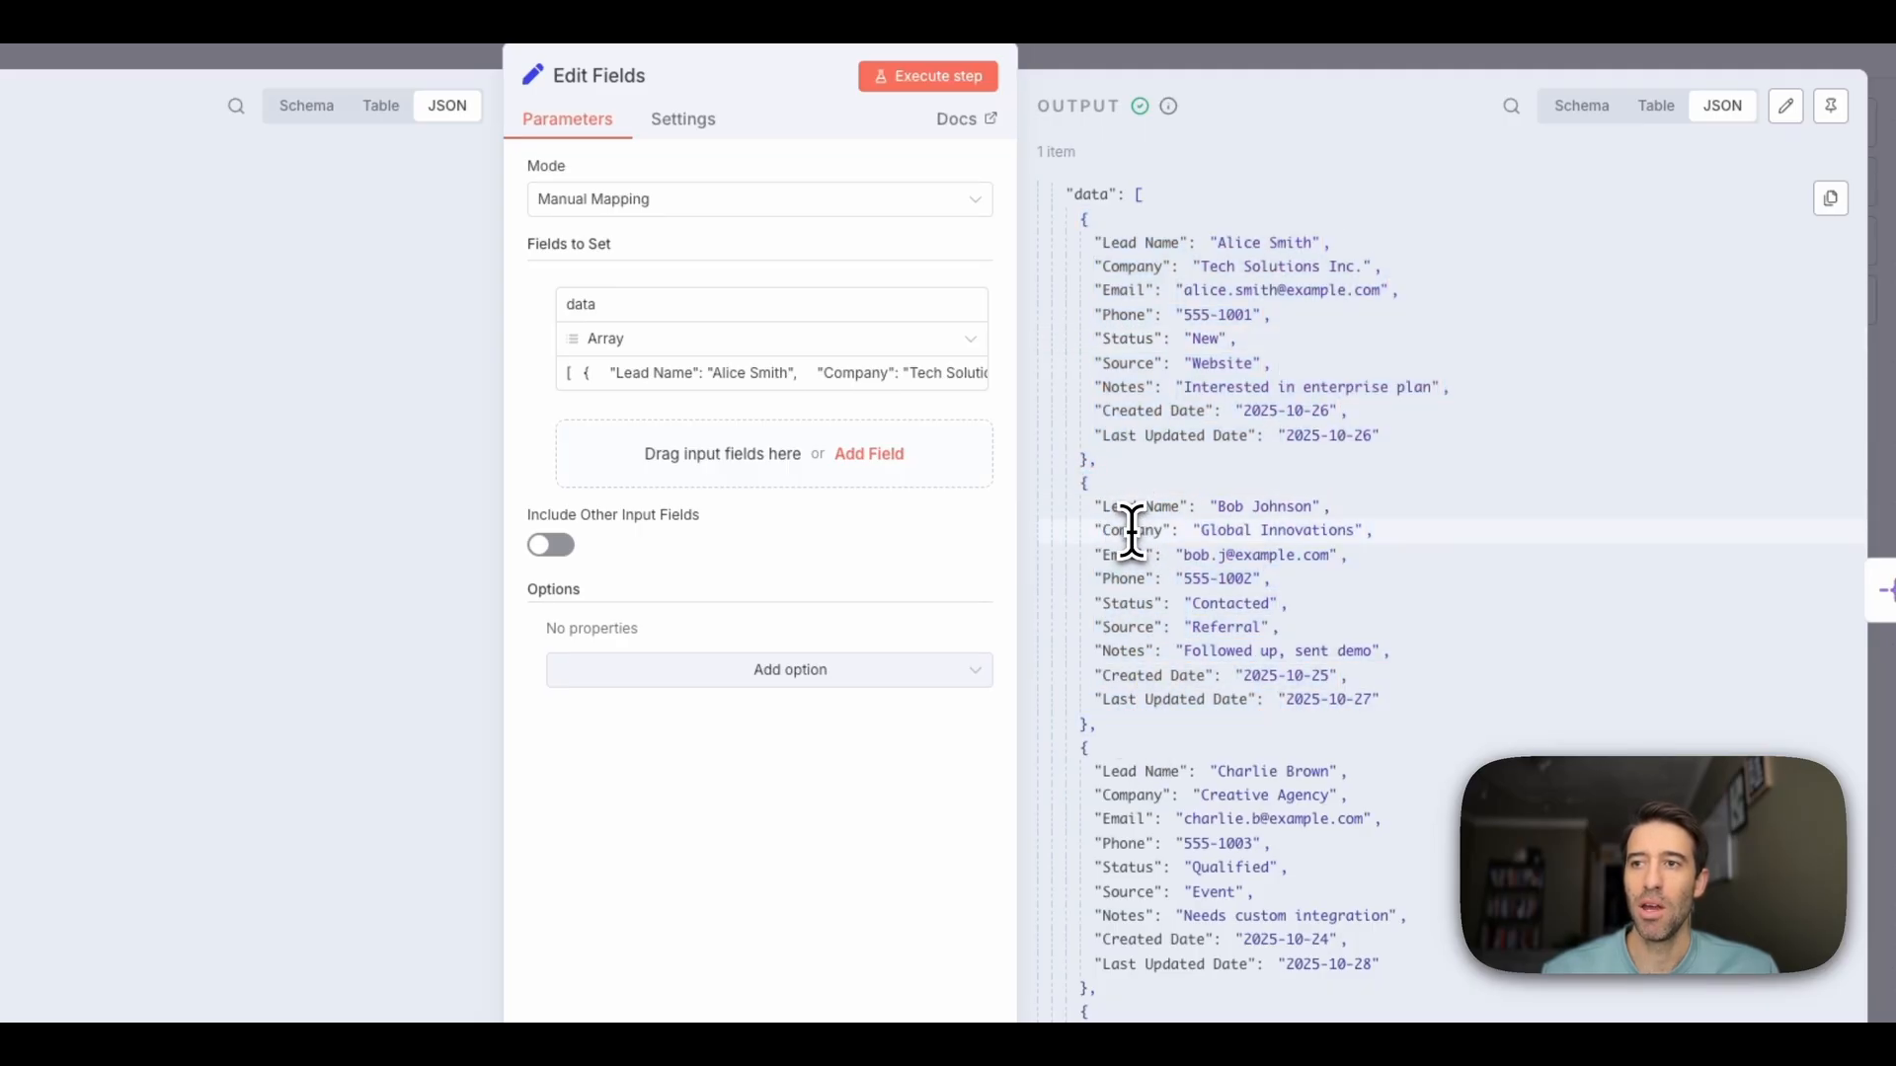
double_click(1123, 579)
scroll(1131, 602, "down", 3)
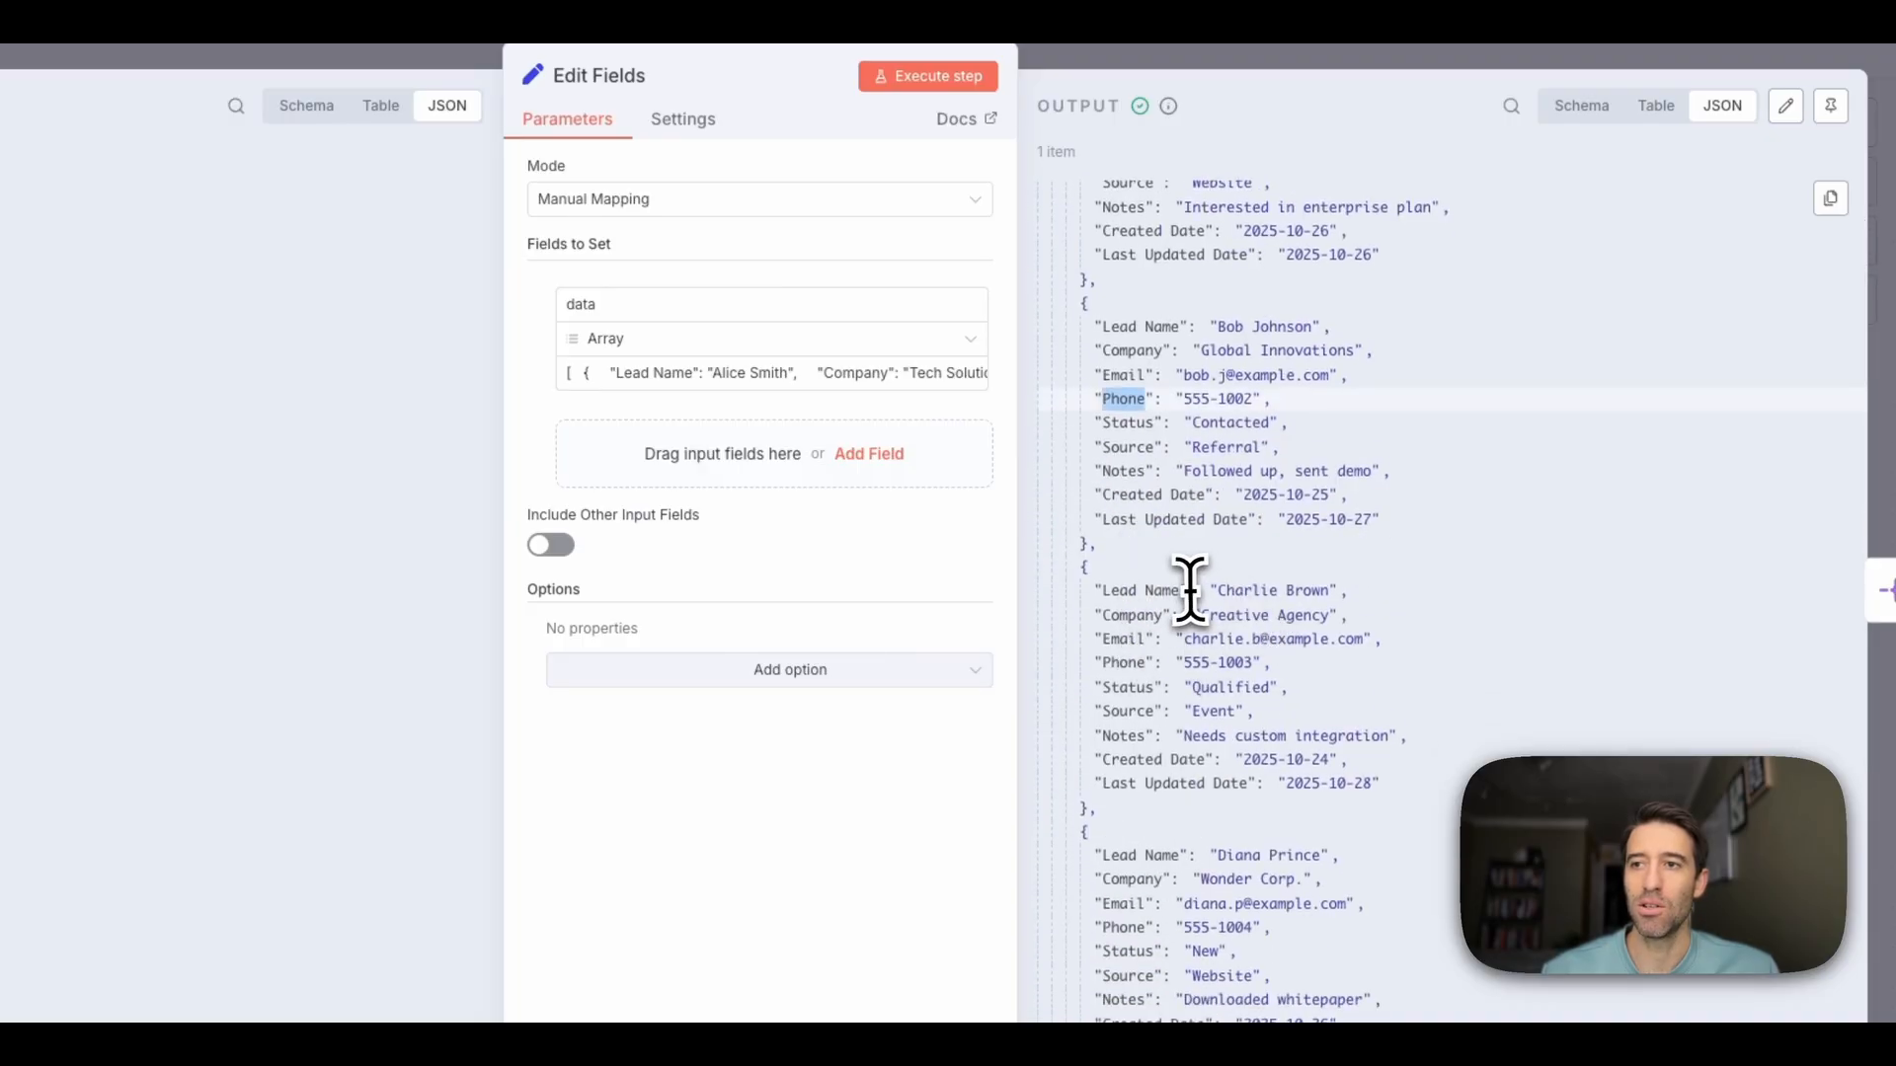
Compare the lead name keys of the second and third lead records in the Edit Fields output
left_click_drag(1188, 589, 1086, 596)
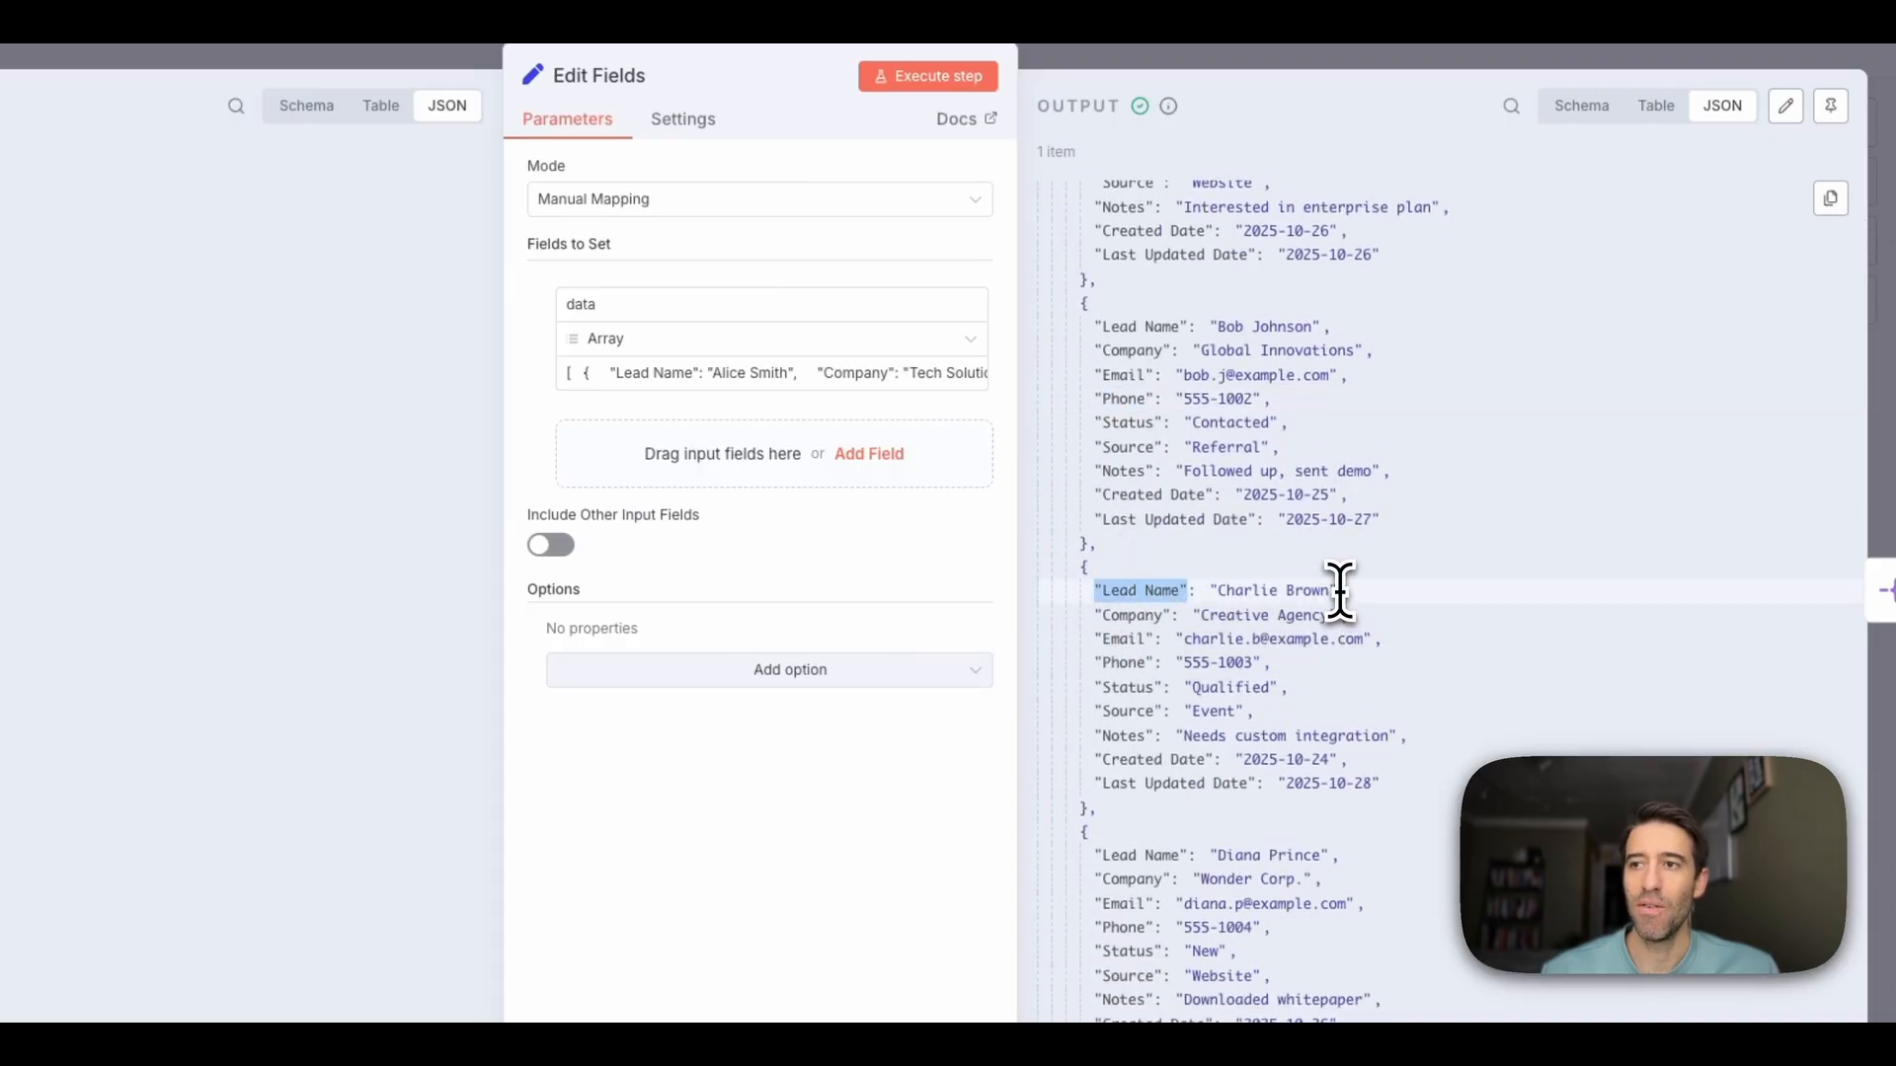
left_click_drag(1338, 591, 1213, 590)
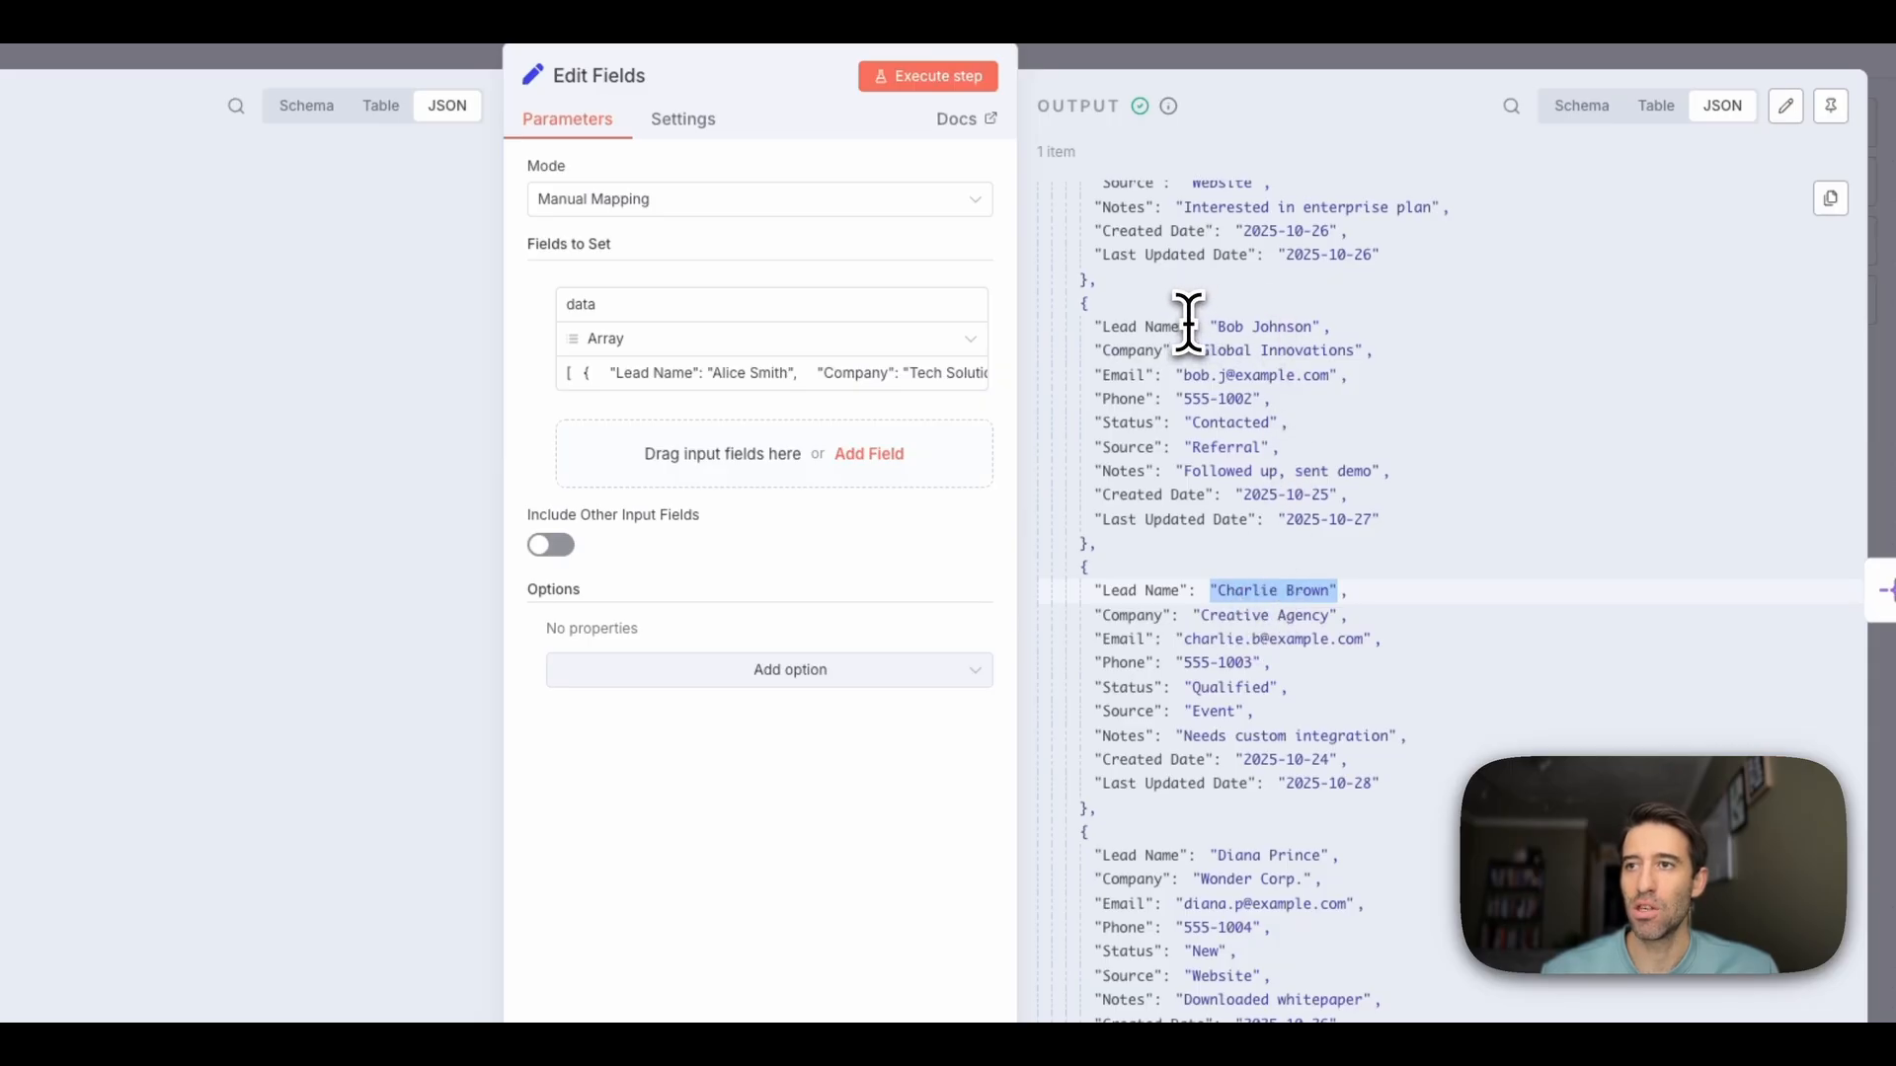
left_click_drag(1187, 326, 1103, 329)
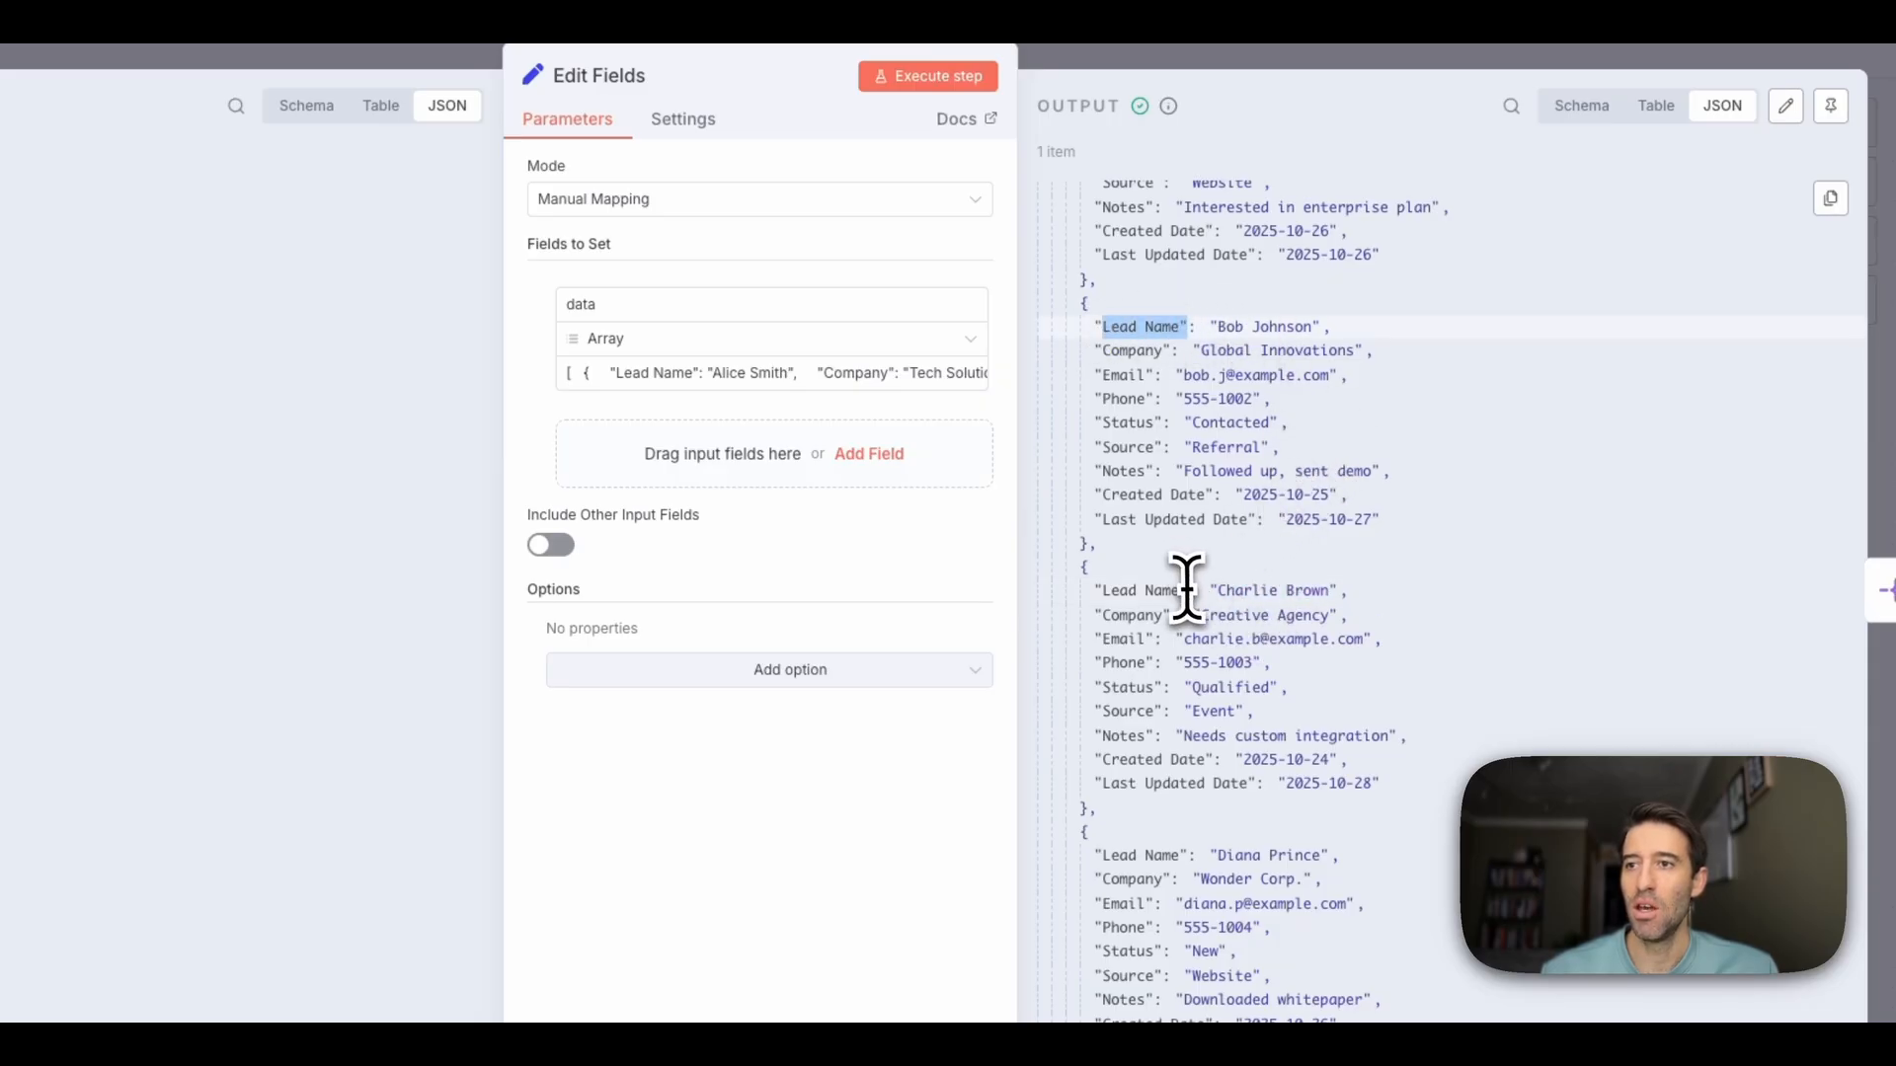
left_click_drag(1188, 591, 1095, 592)
View the Edit Fields output as a table, return it to JSON and close the node
left_click(1656, 105)
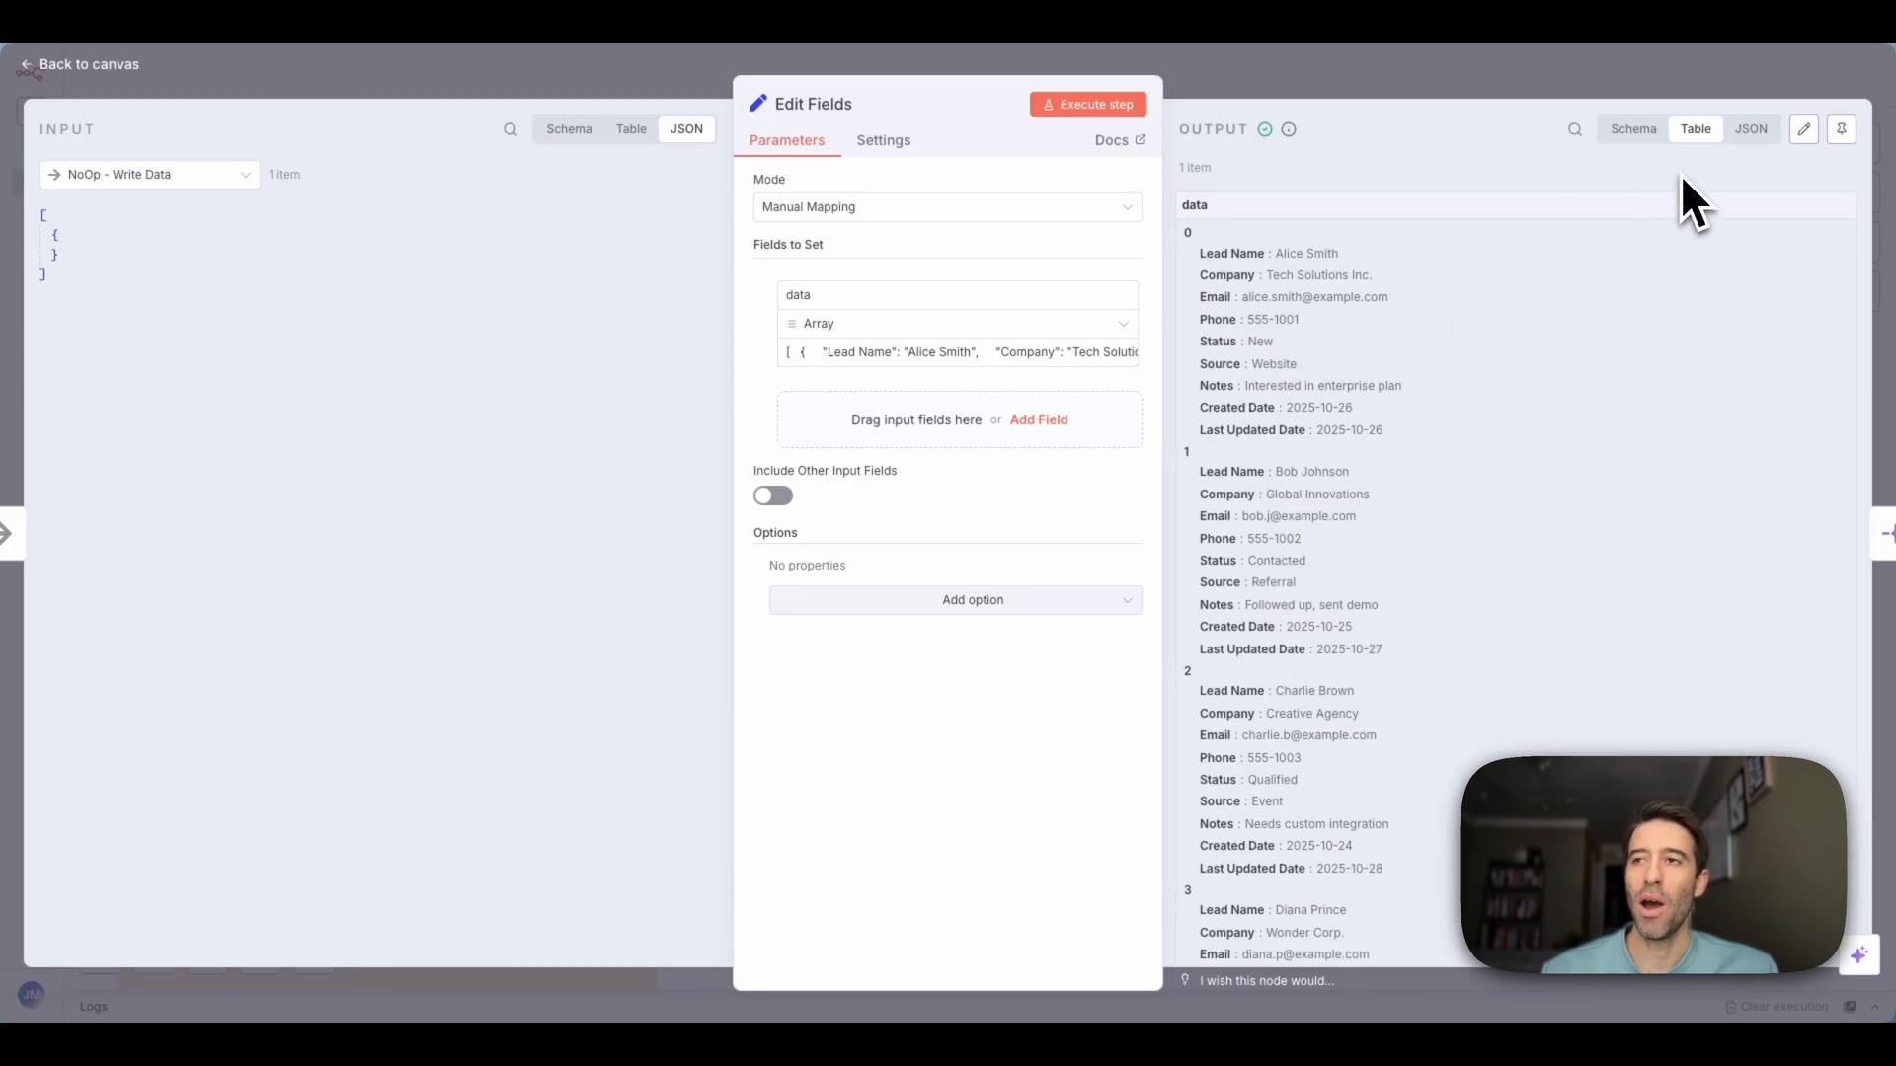
left_click(1750, 129)
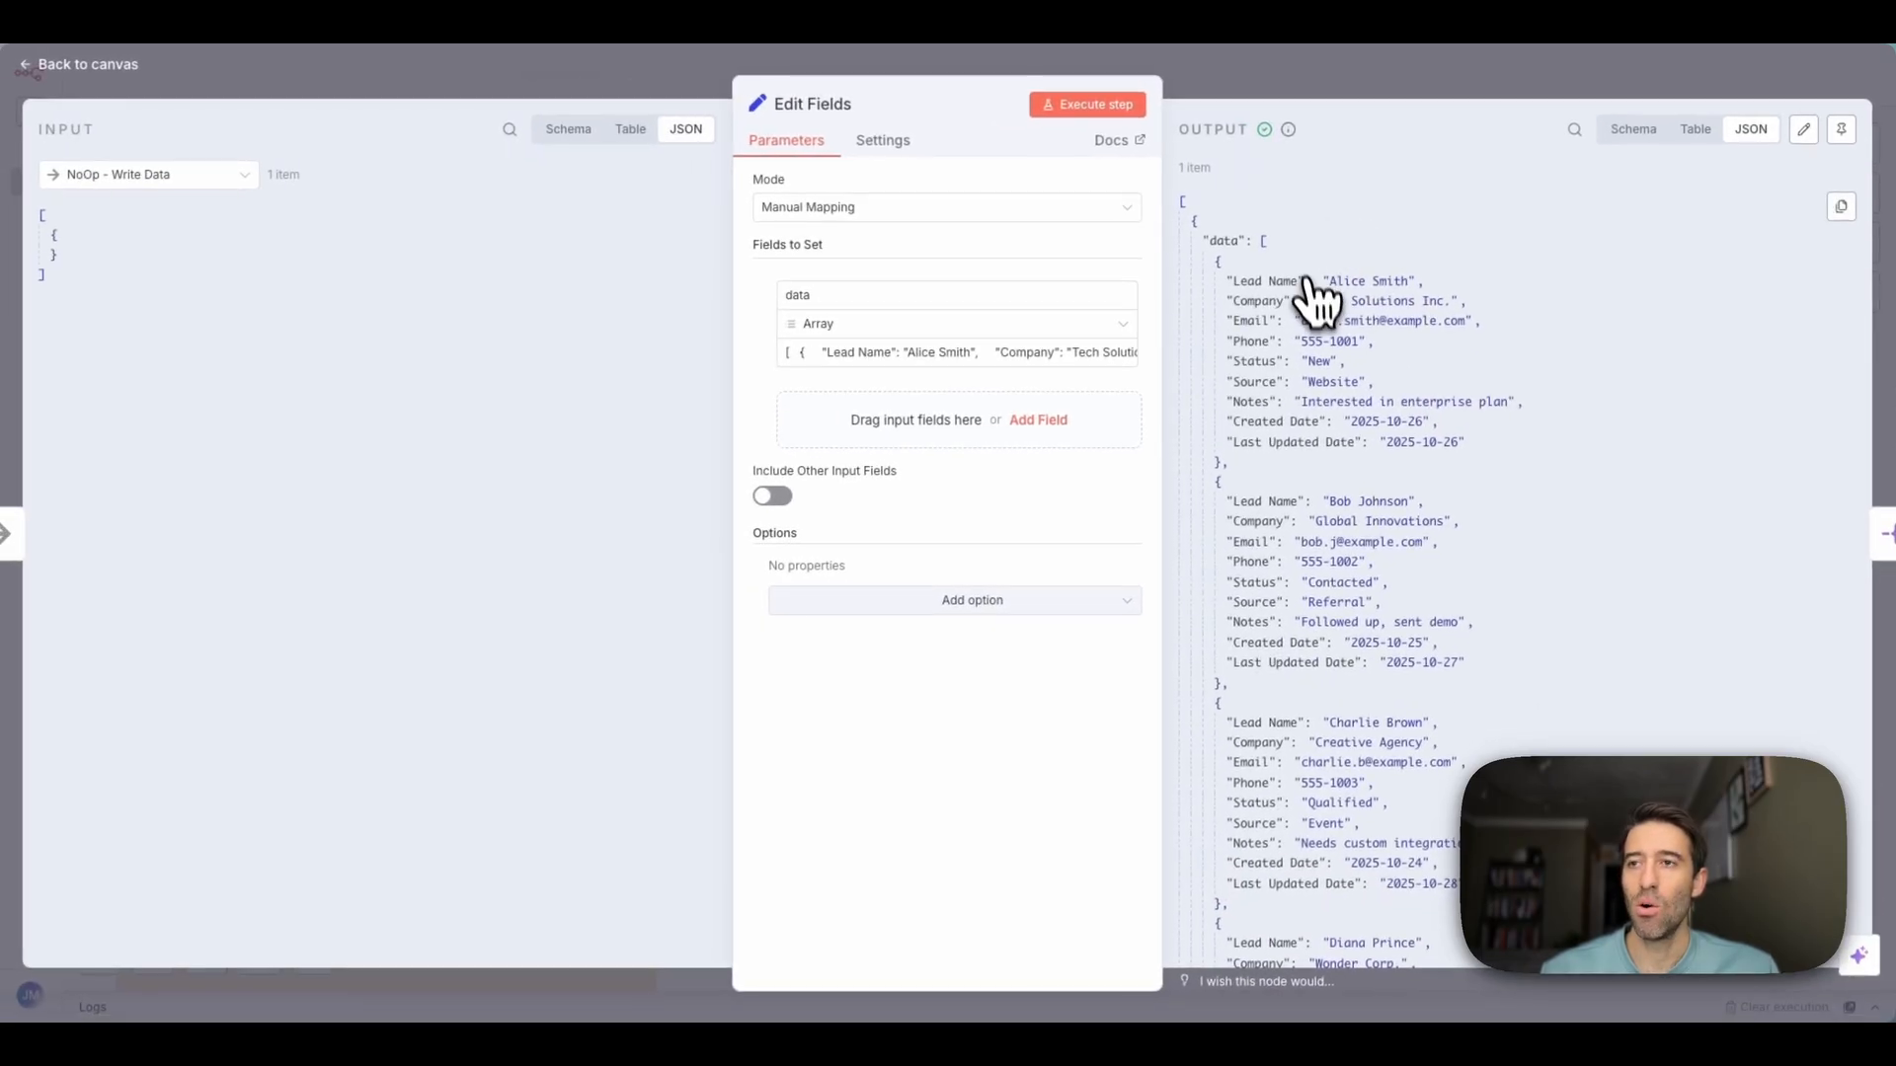
left_click(1256, 88)
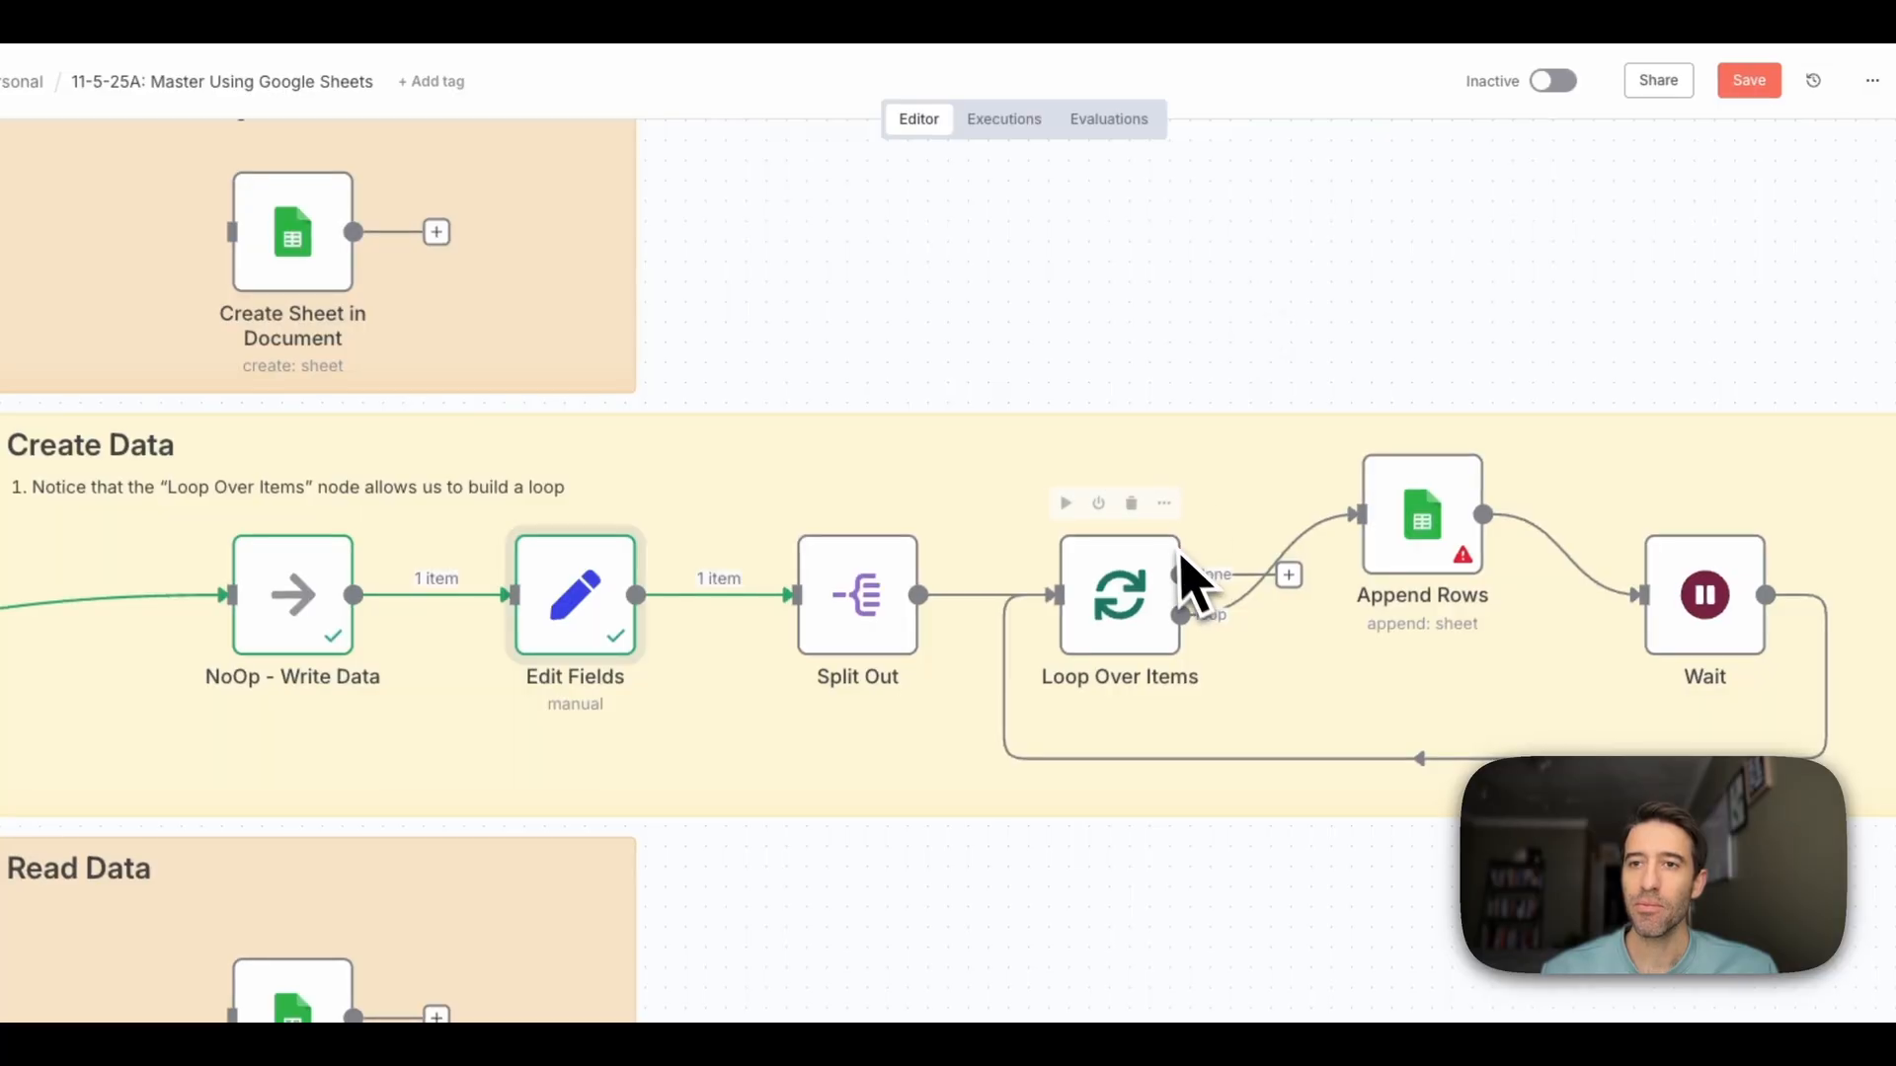
Reopen the Edit Fields node to recheck the data array holding the lead records, then return to the canvas
double_click(598, 604)
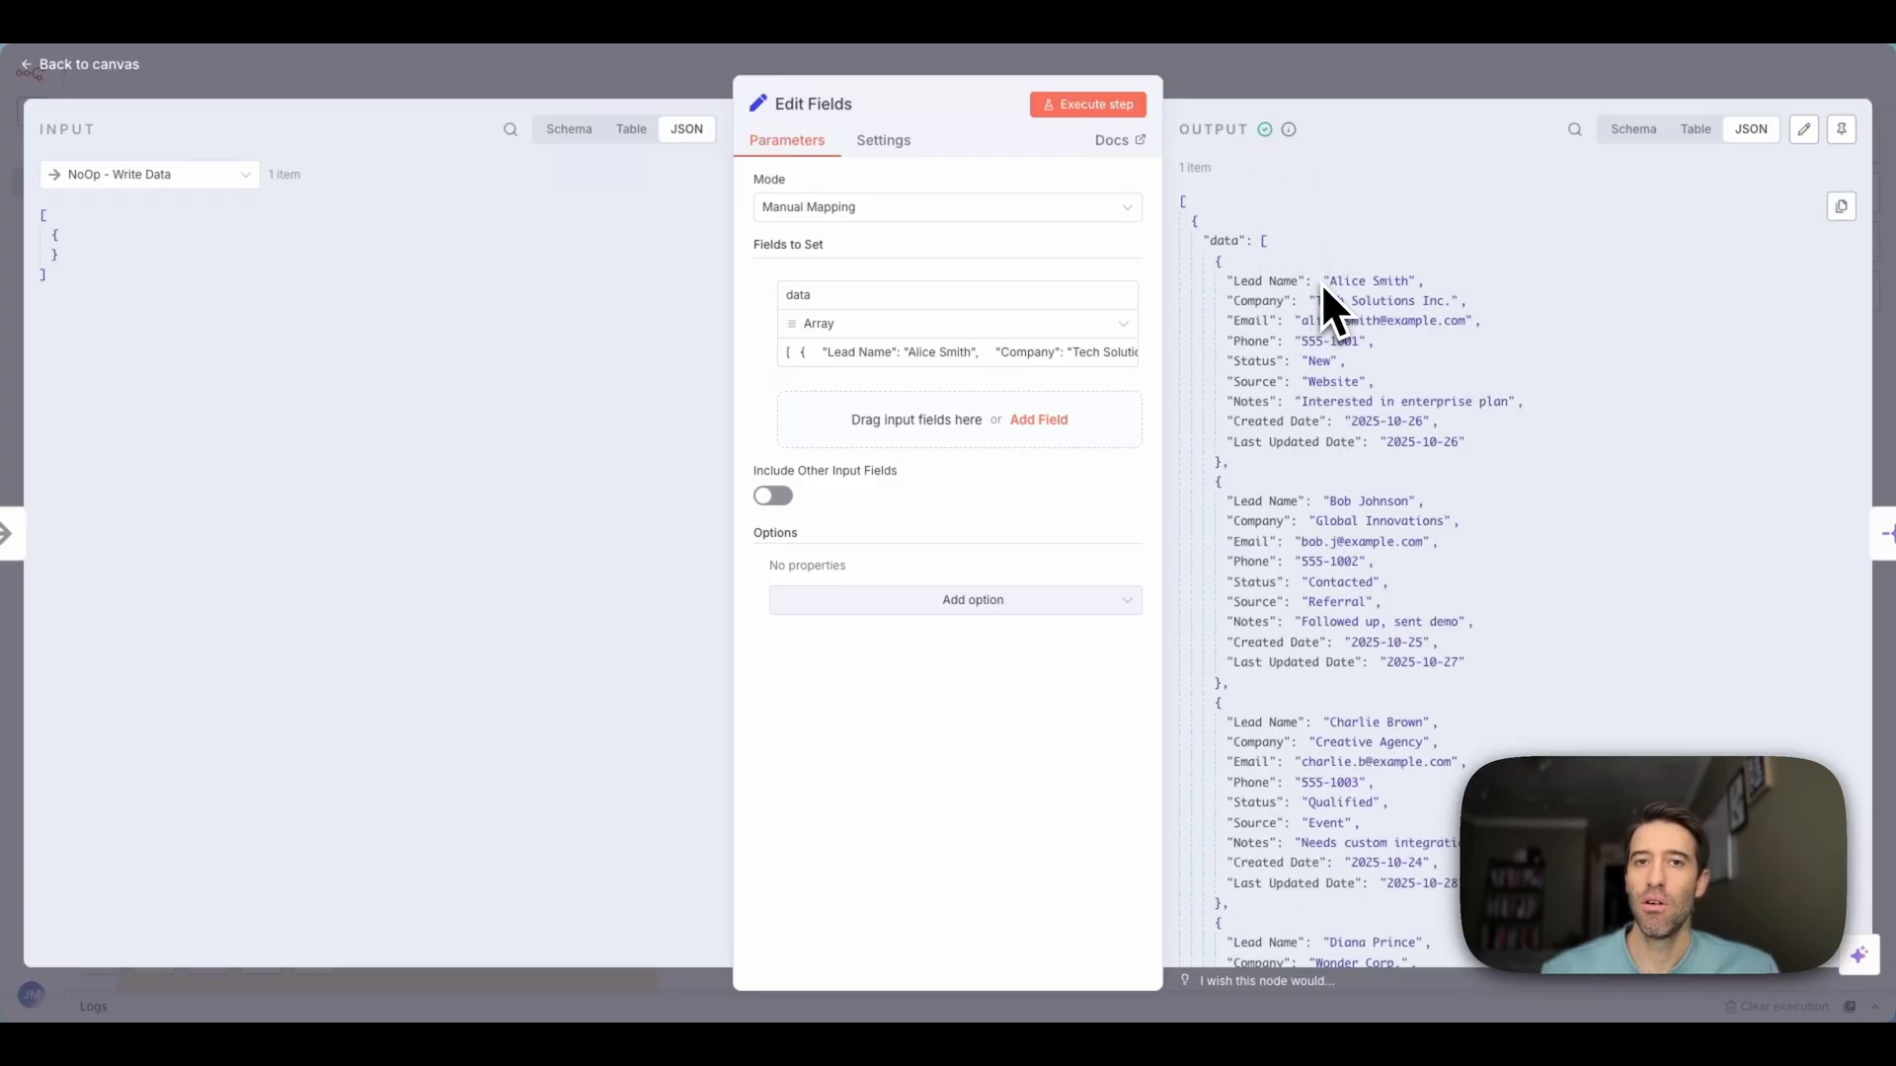
left_click(1277, 82)
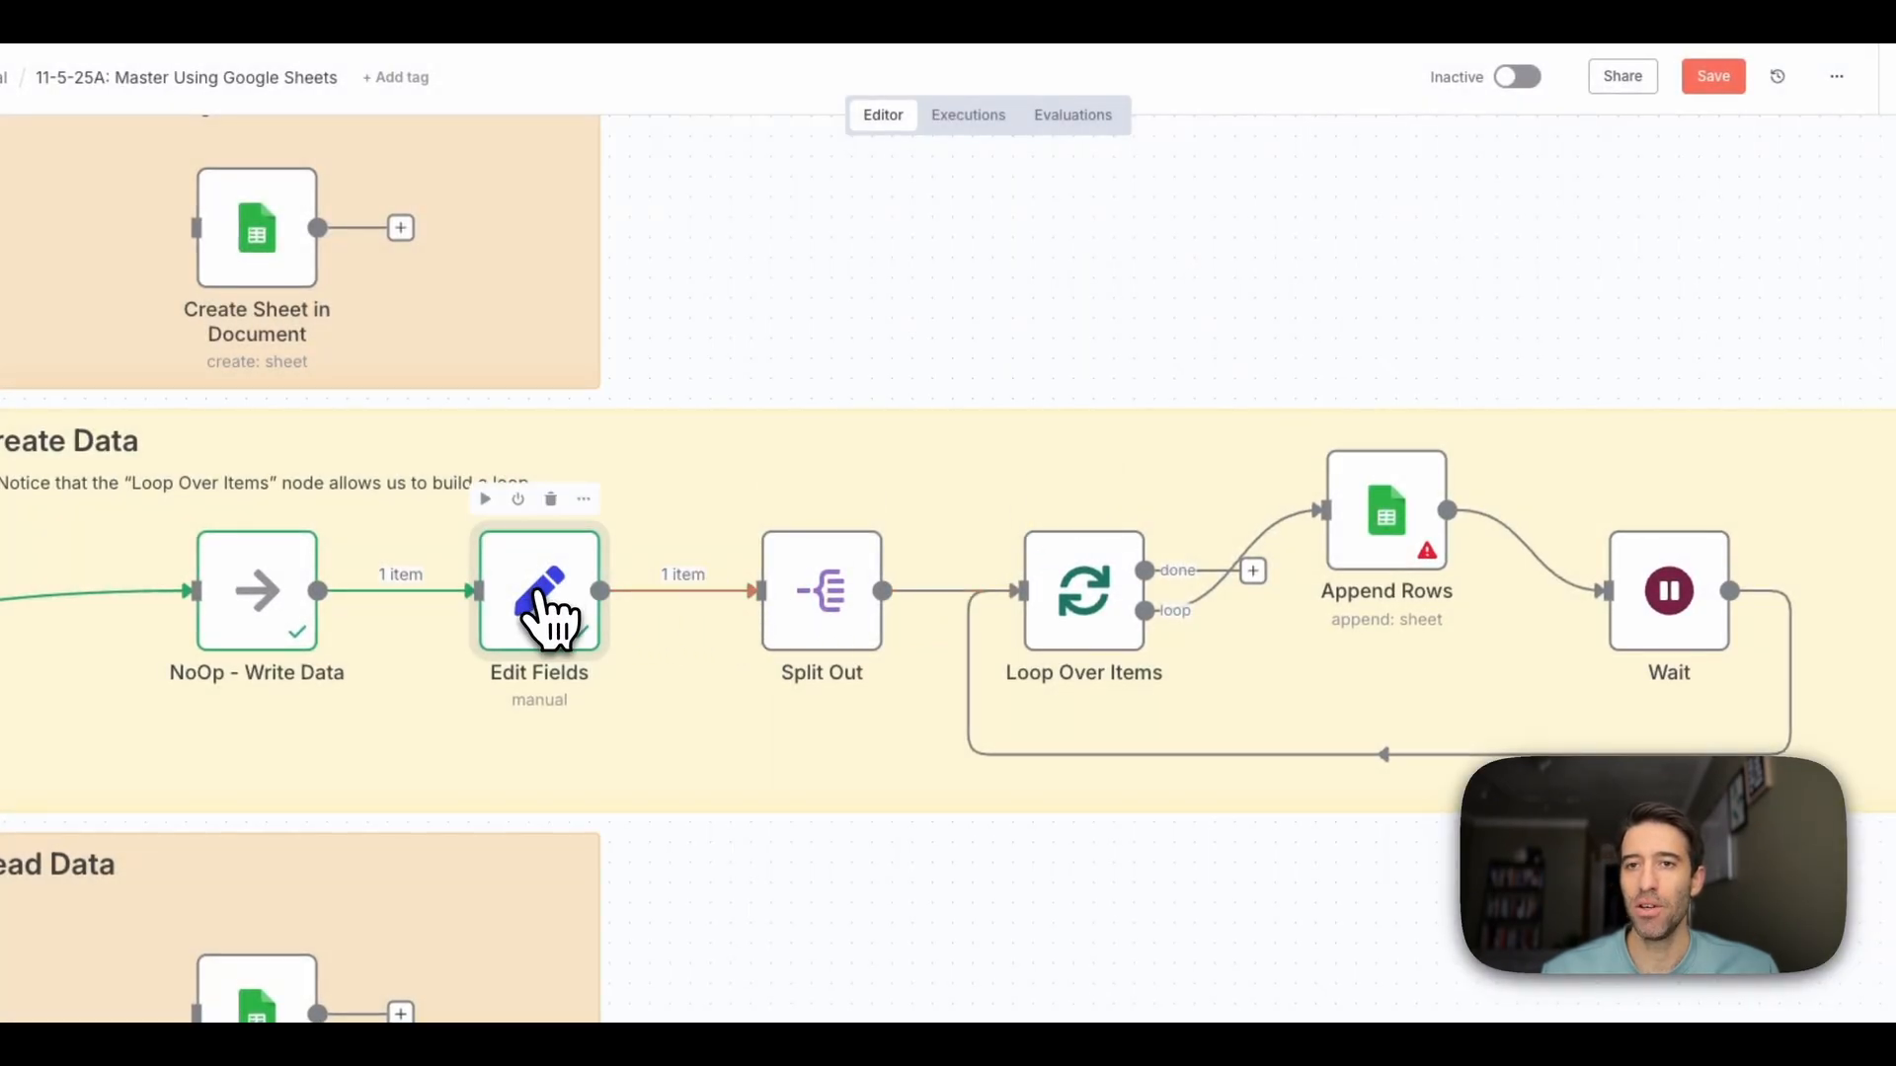
double_click(583, 608)
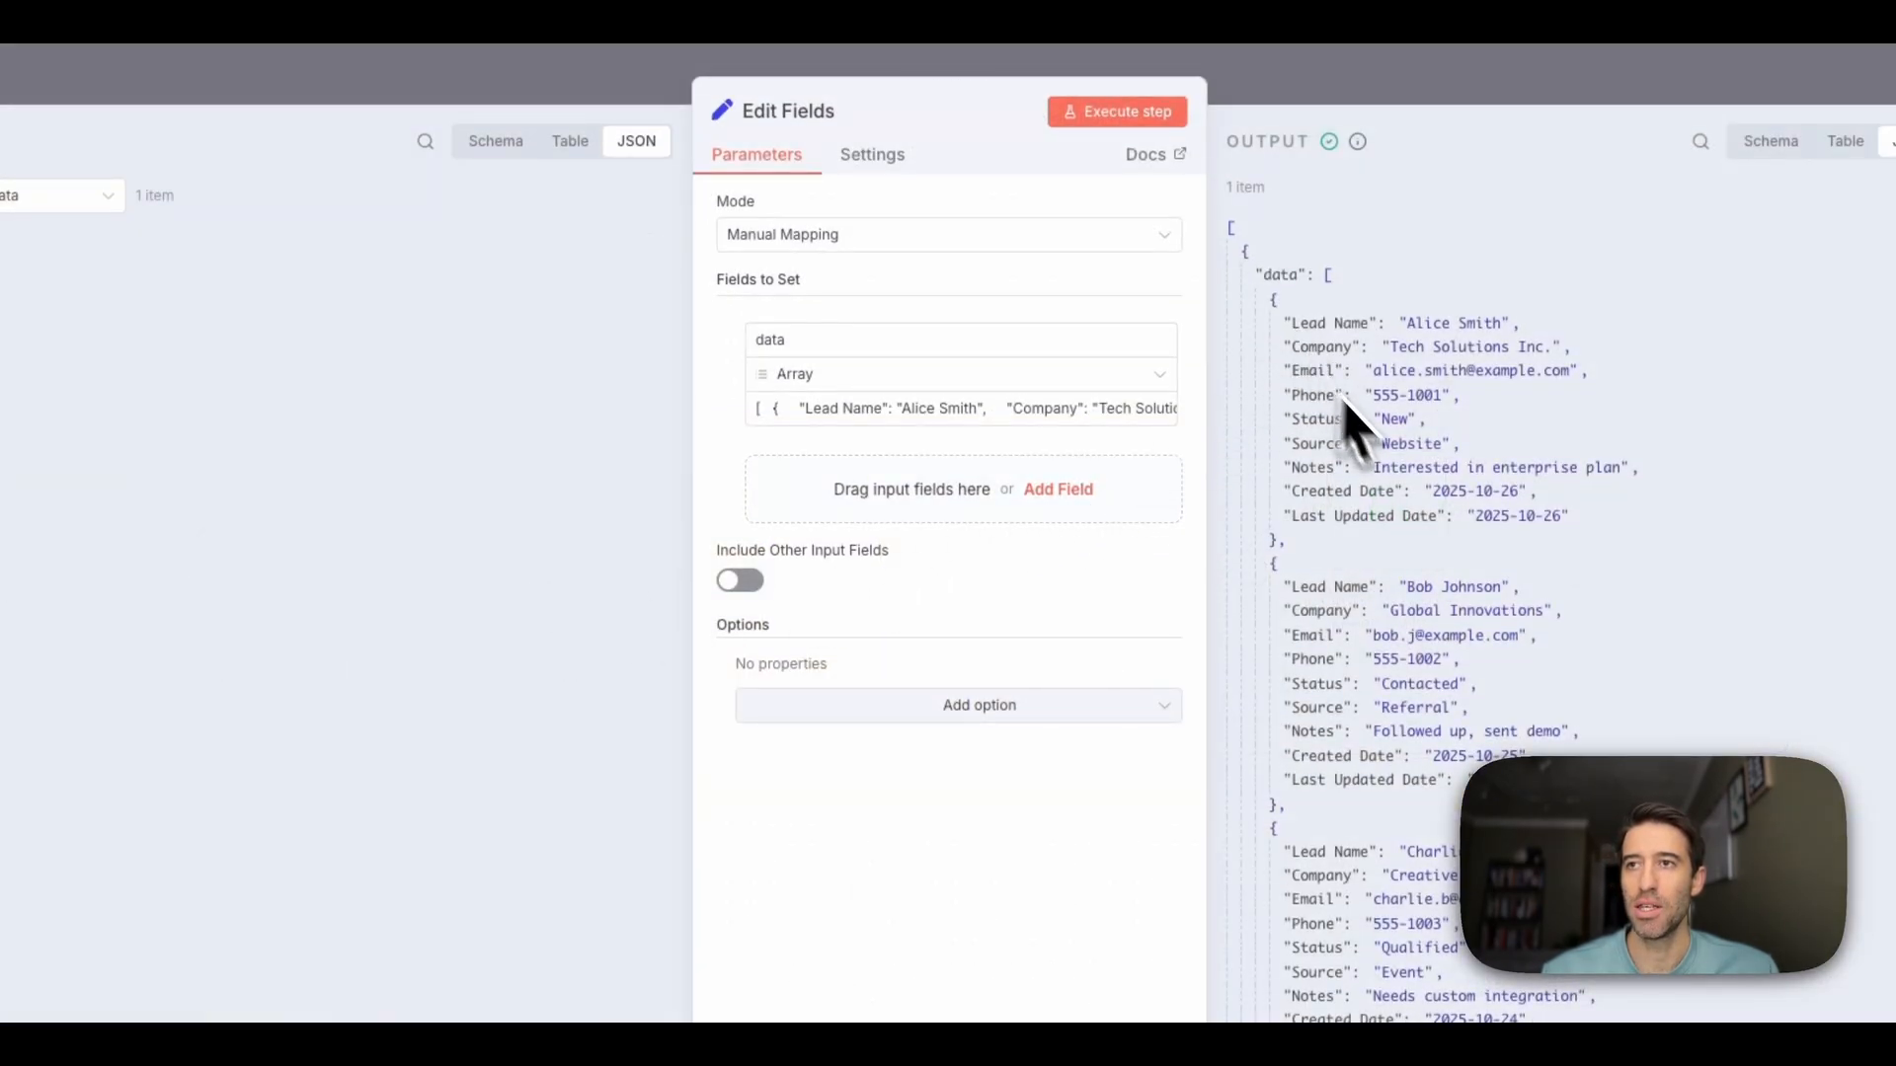
left_click(1307, 99)
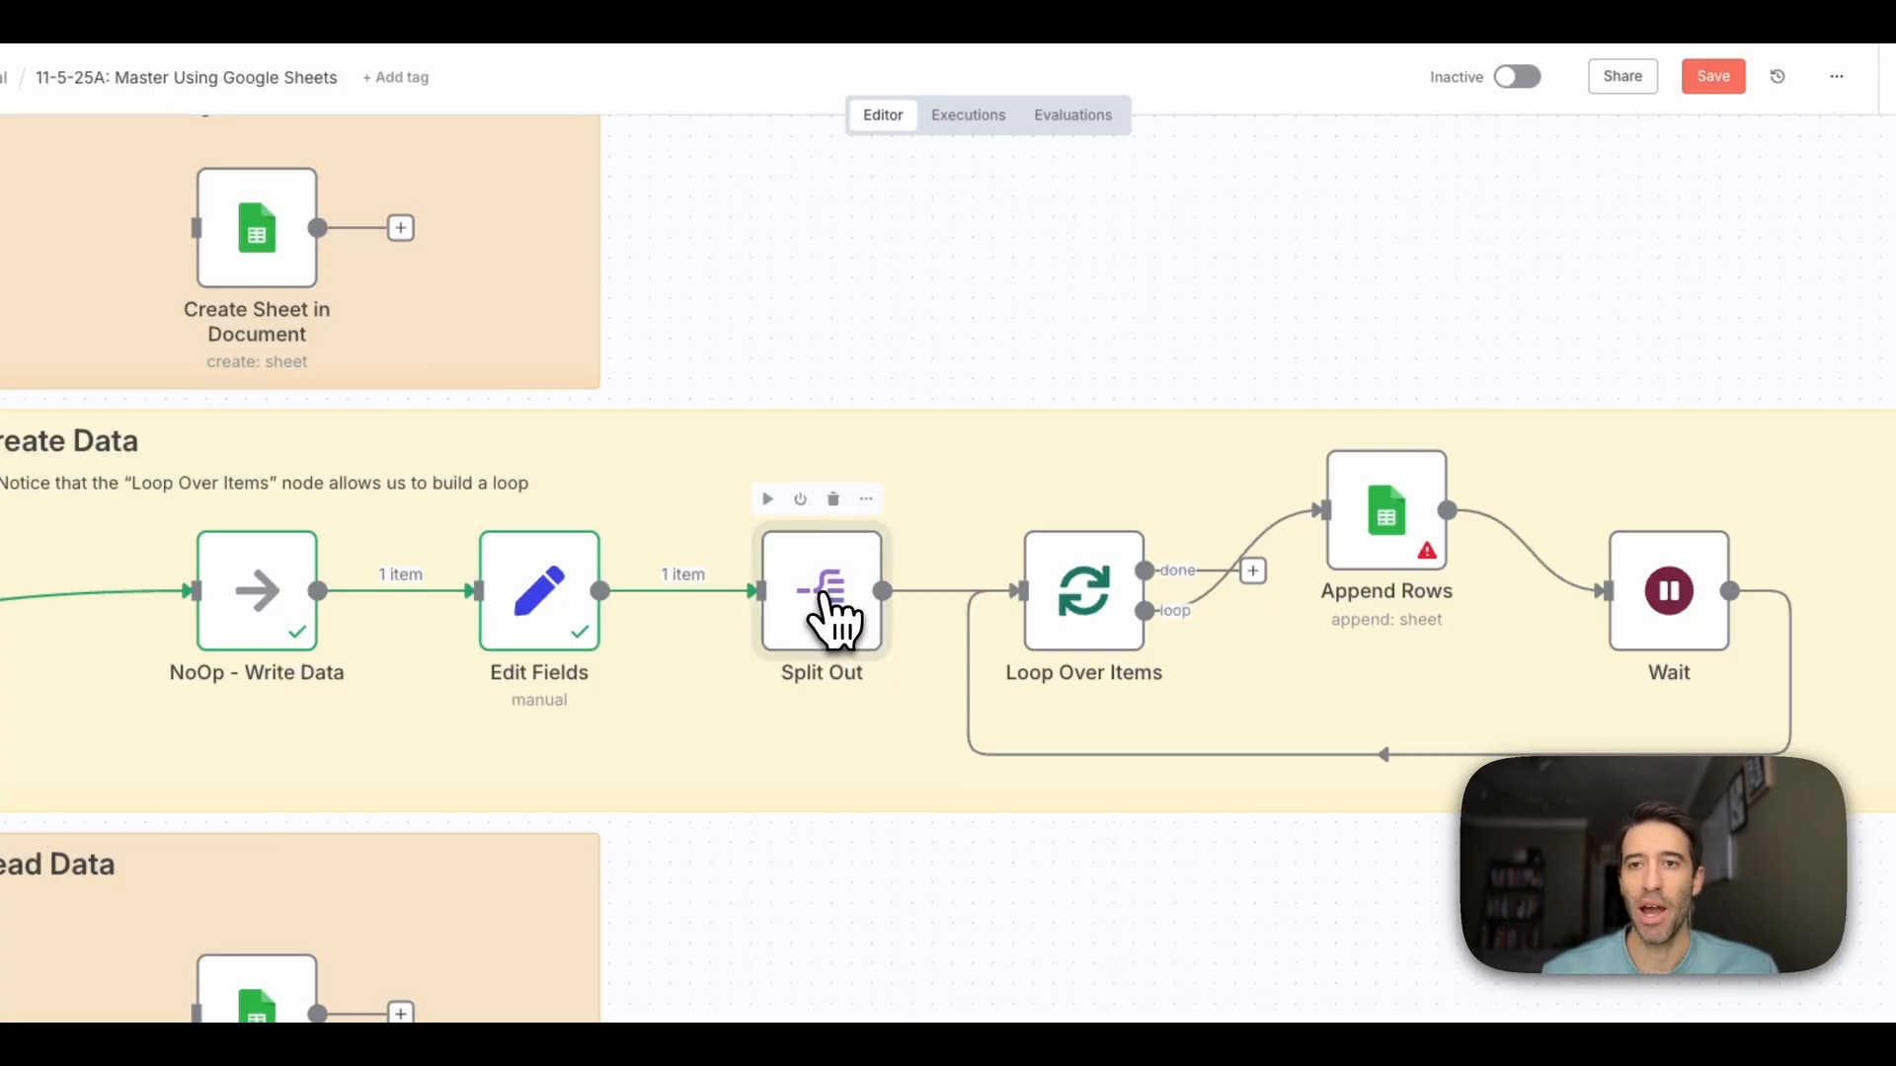
Open the Split Out node and look through the lead records it receives from Edit Fields
double_click(837, 628)
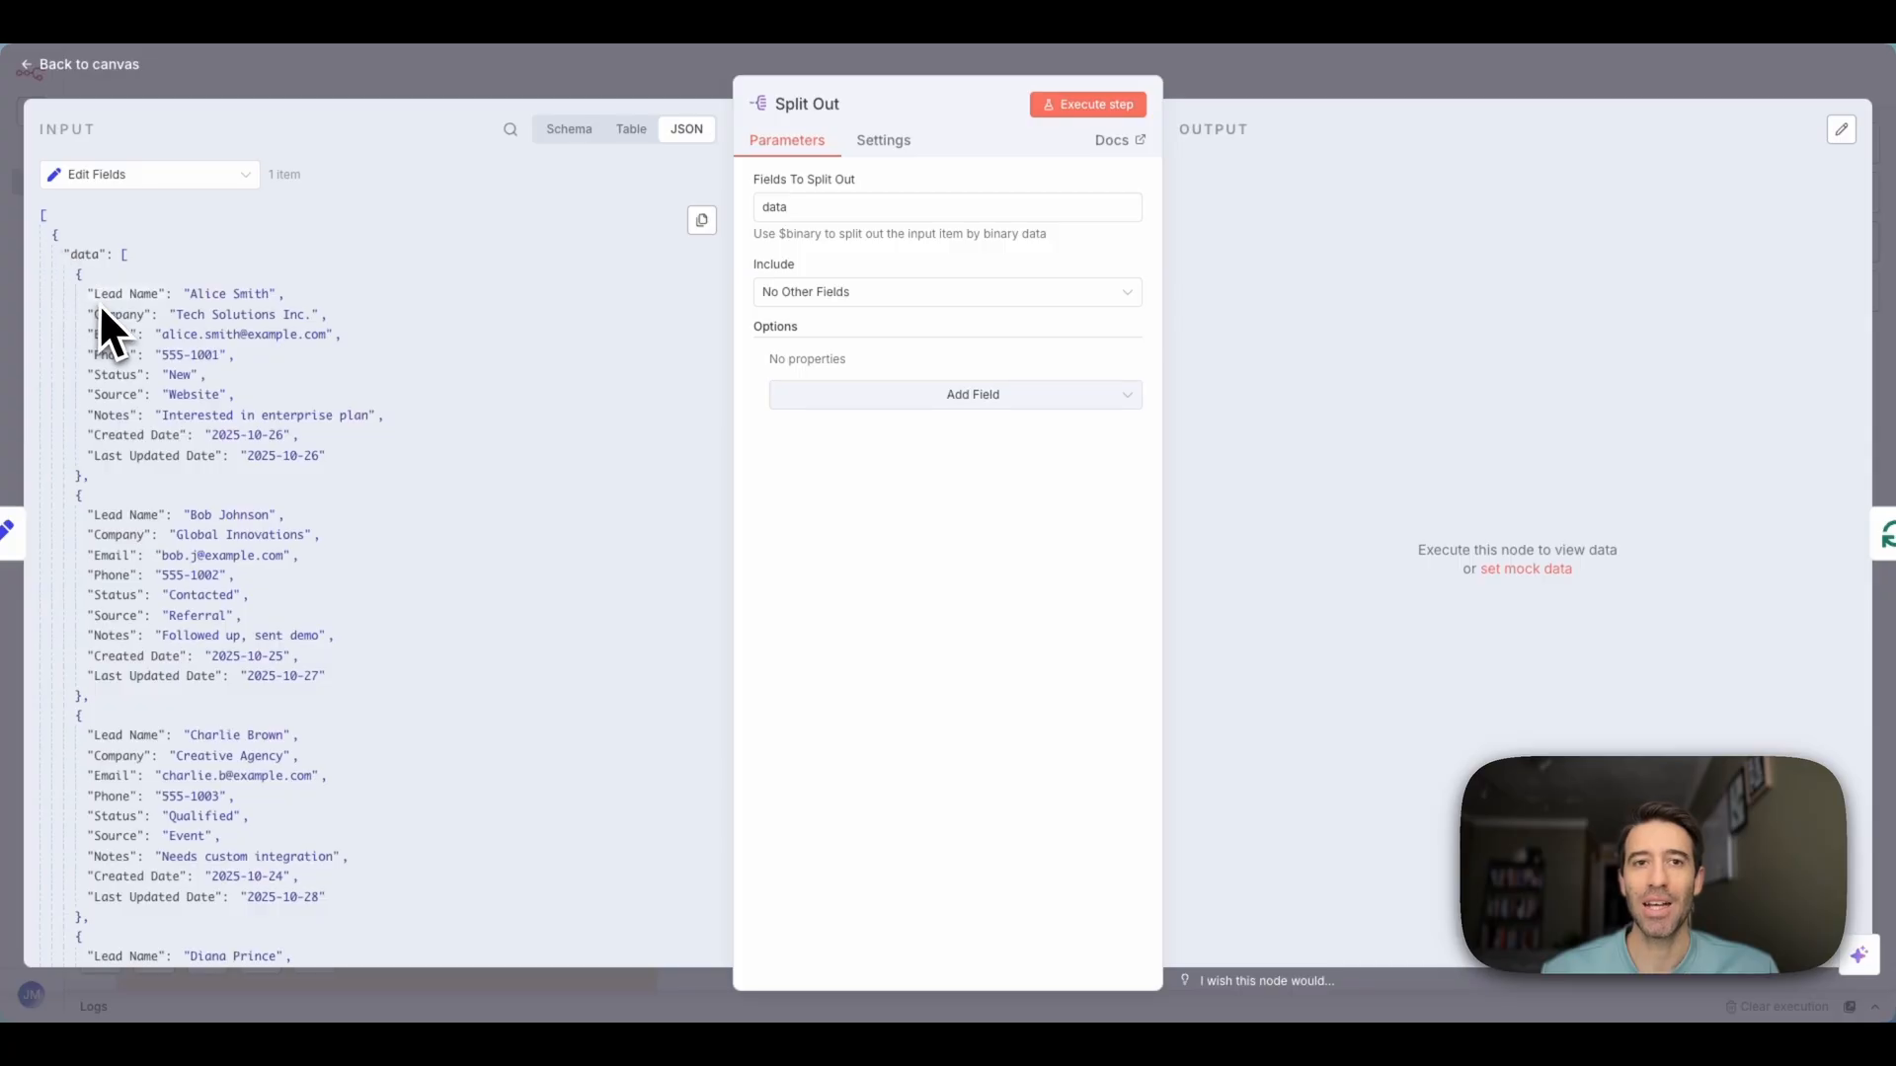
scroll(128, 281, "down", 3)
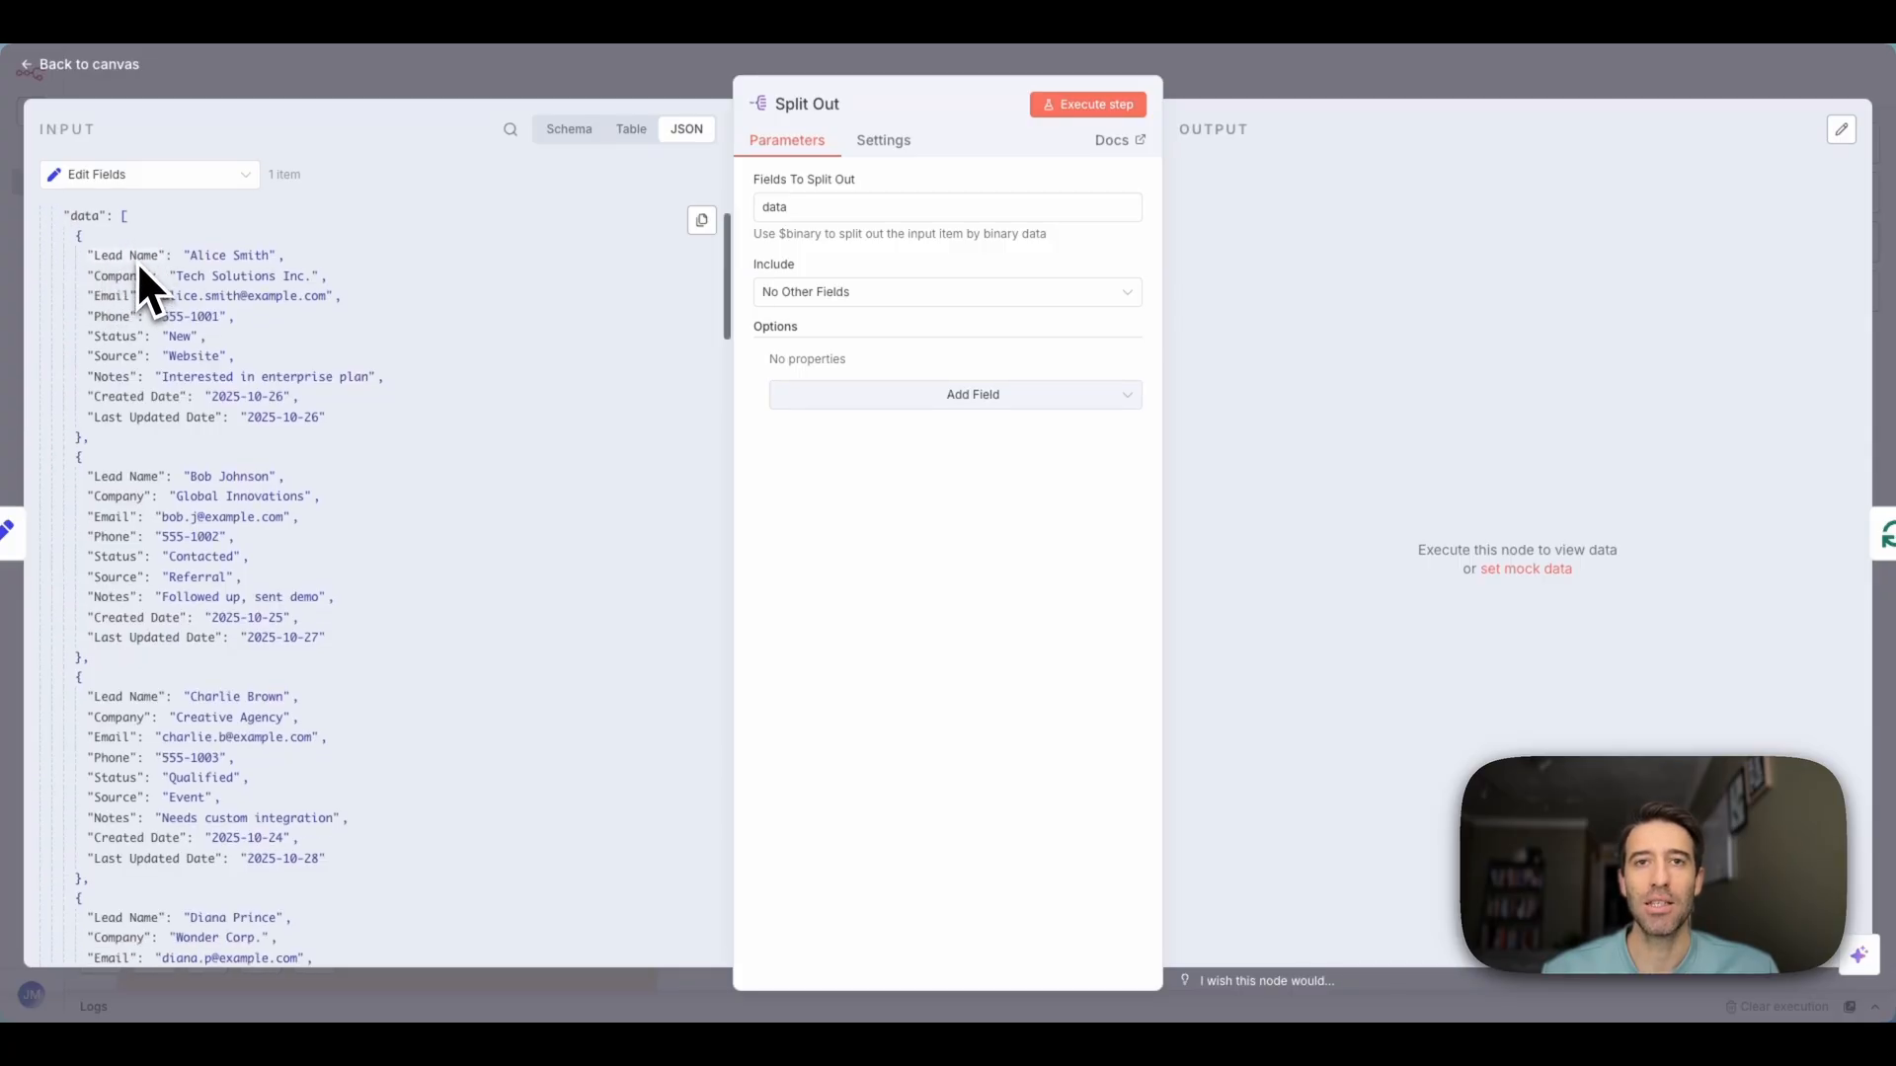
scroll(138, 267, "down", 1)
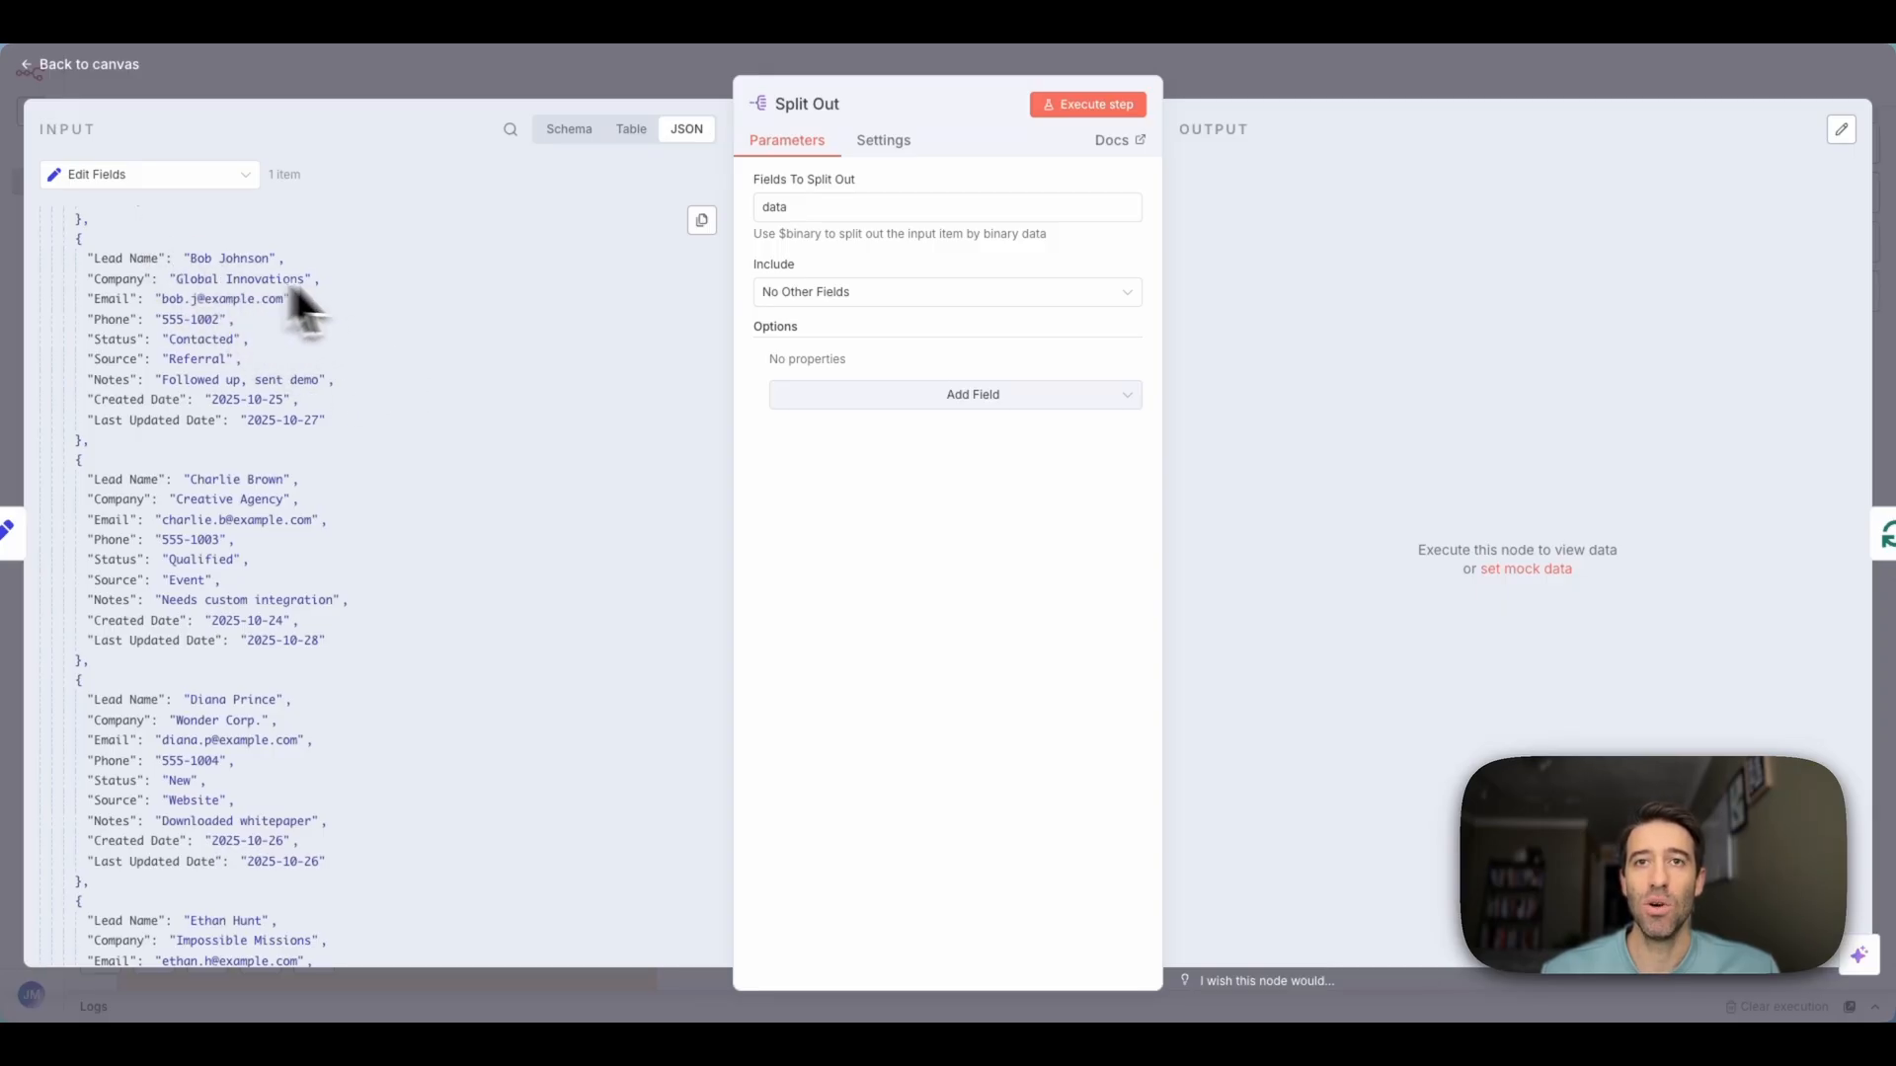
key("Escape")
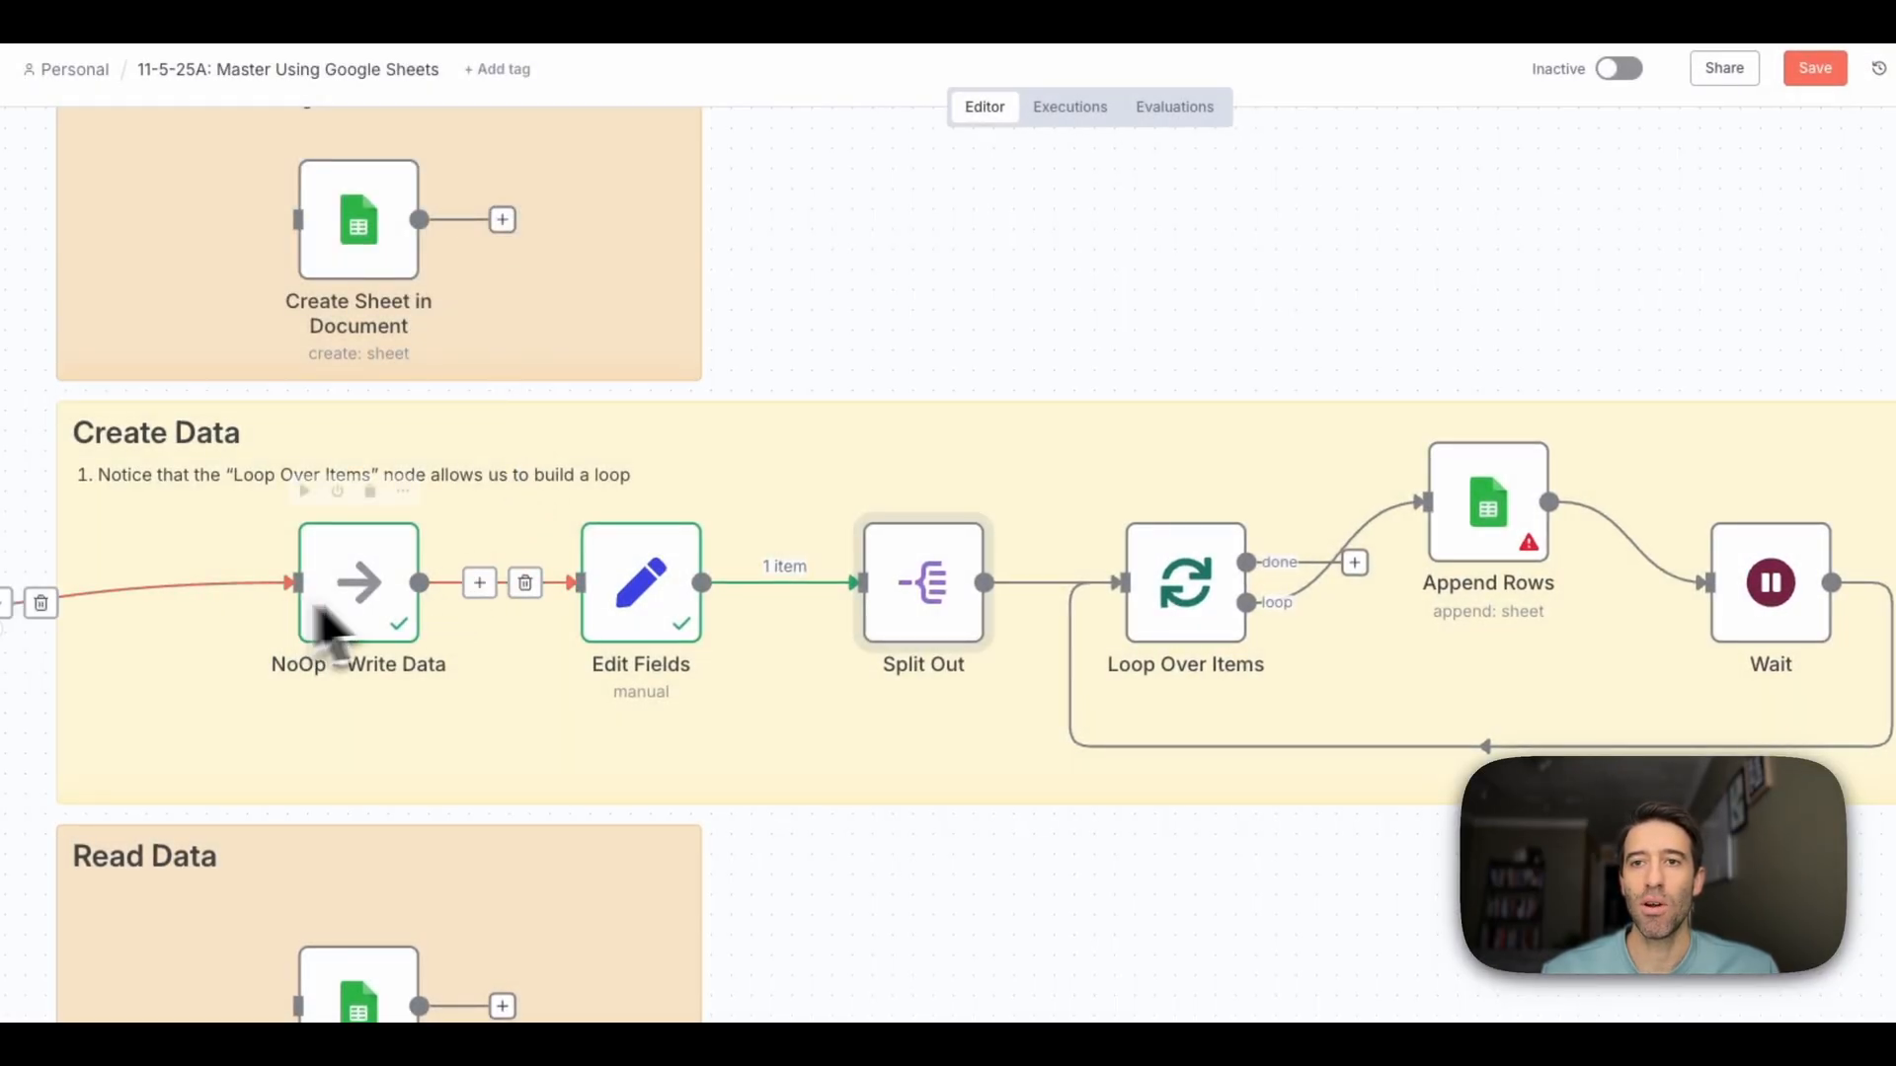
Clear the Split Out node's Fields To Split Out value and map the data array from the input into it
double_click(938, 622)
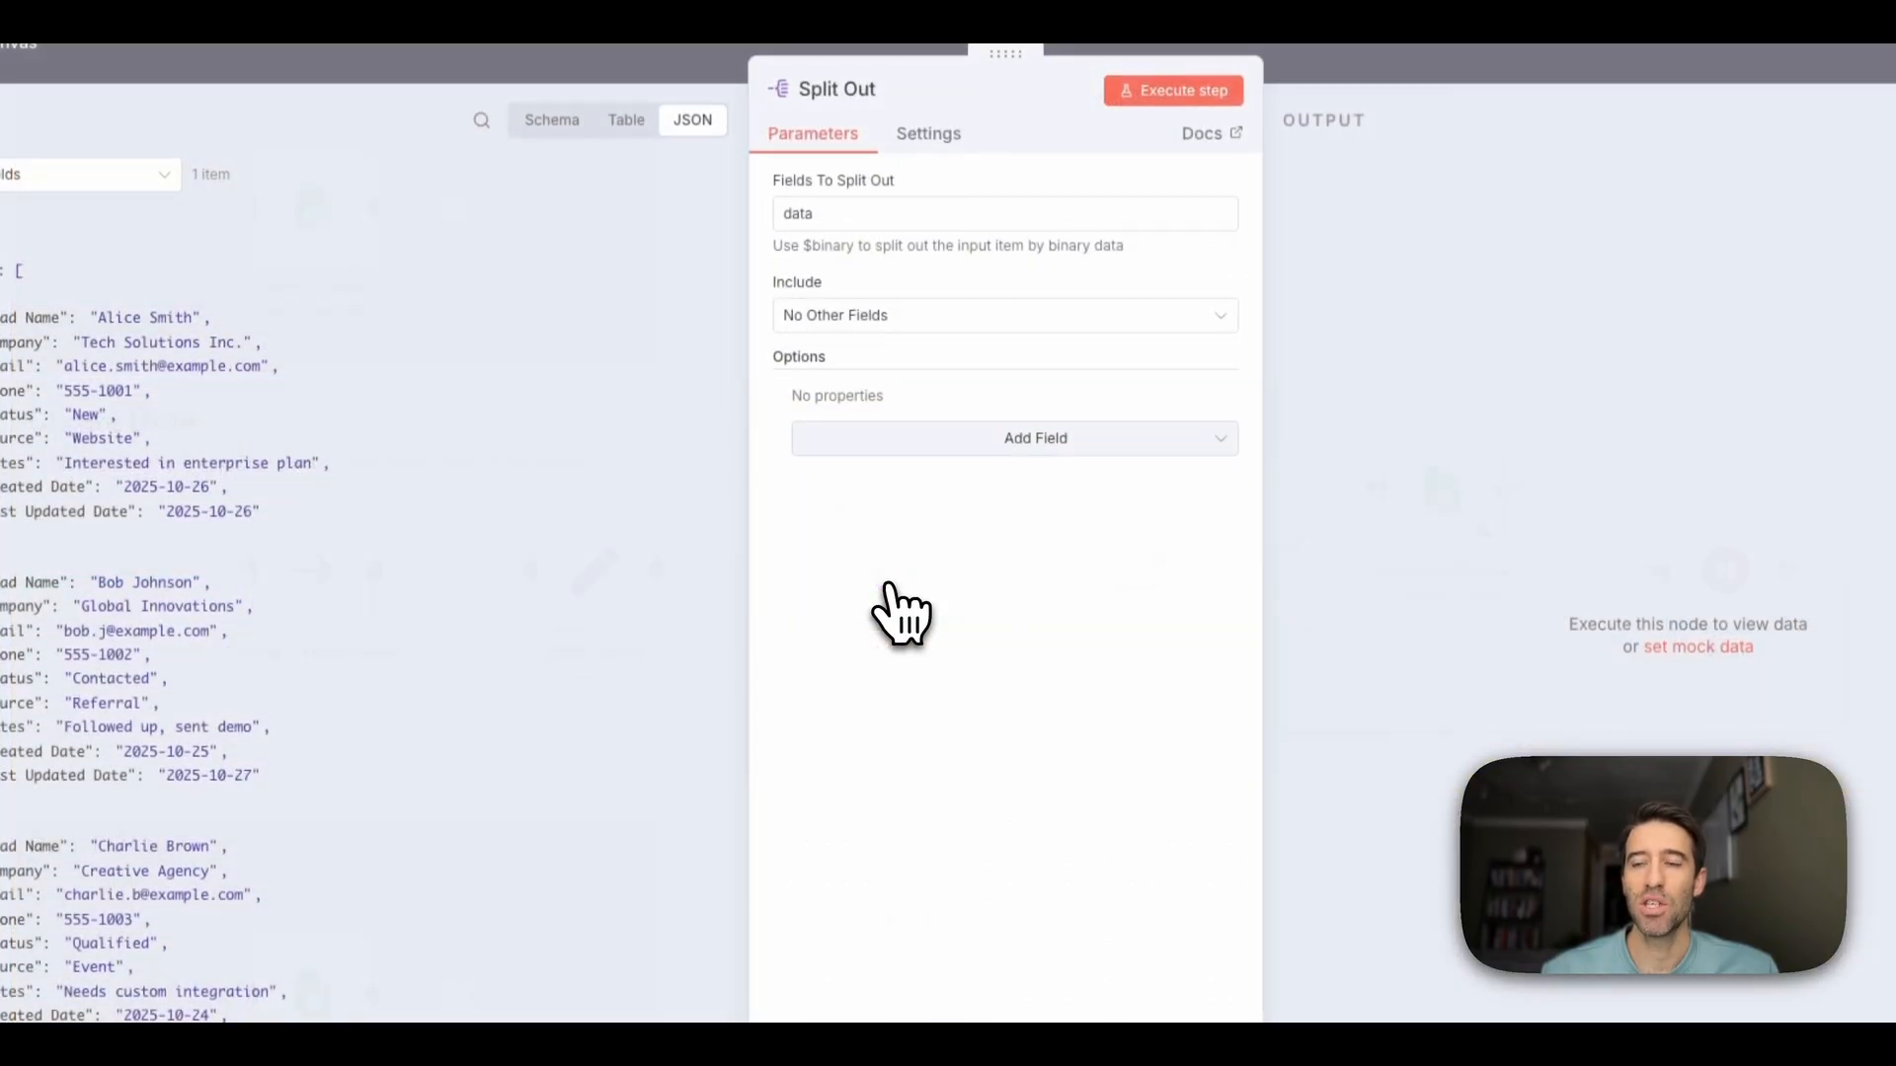
left_click(855, 223)
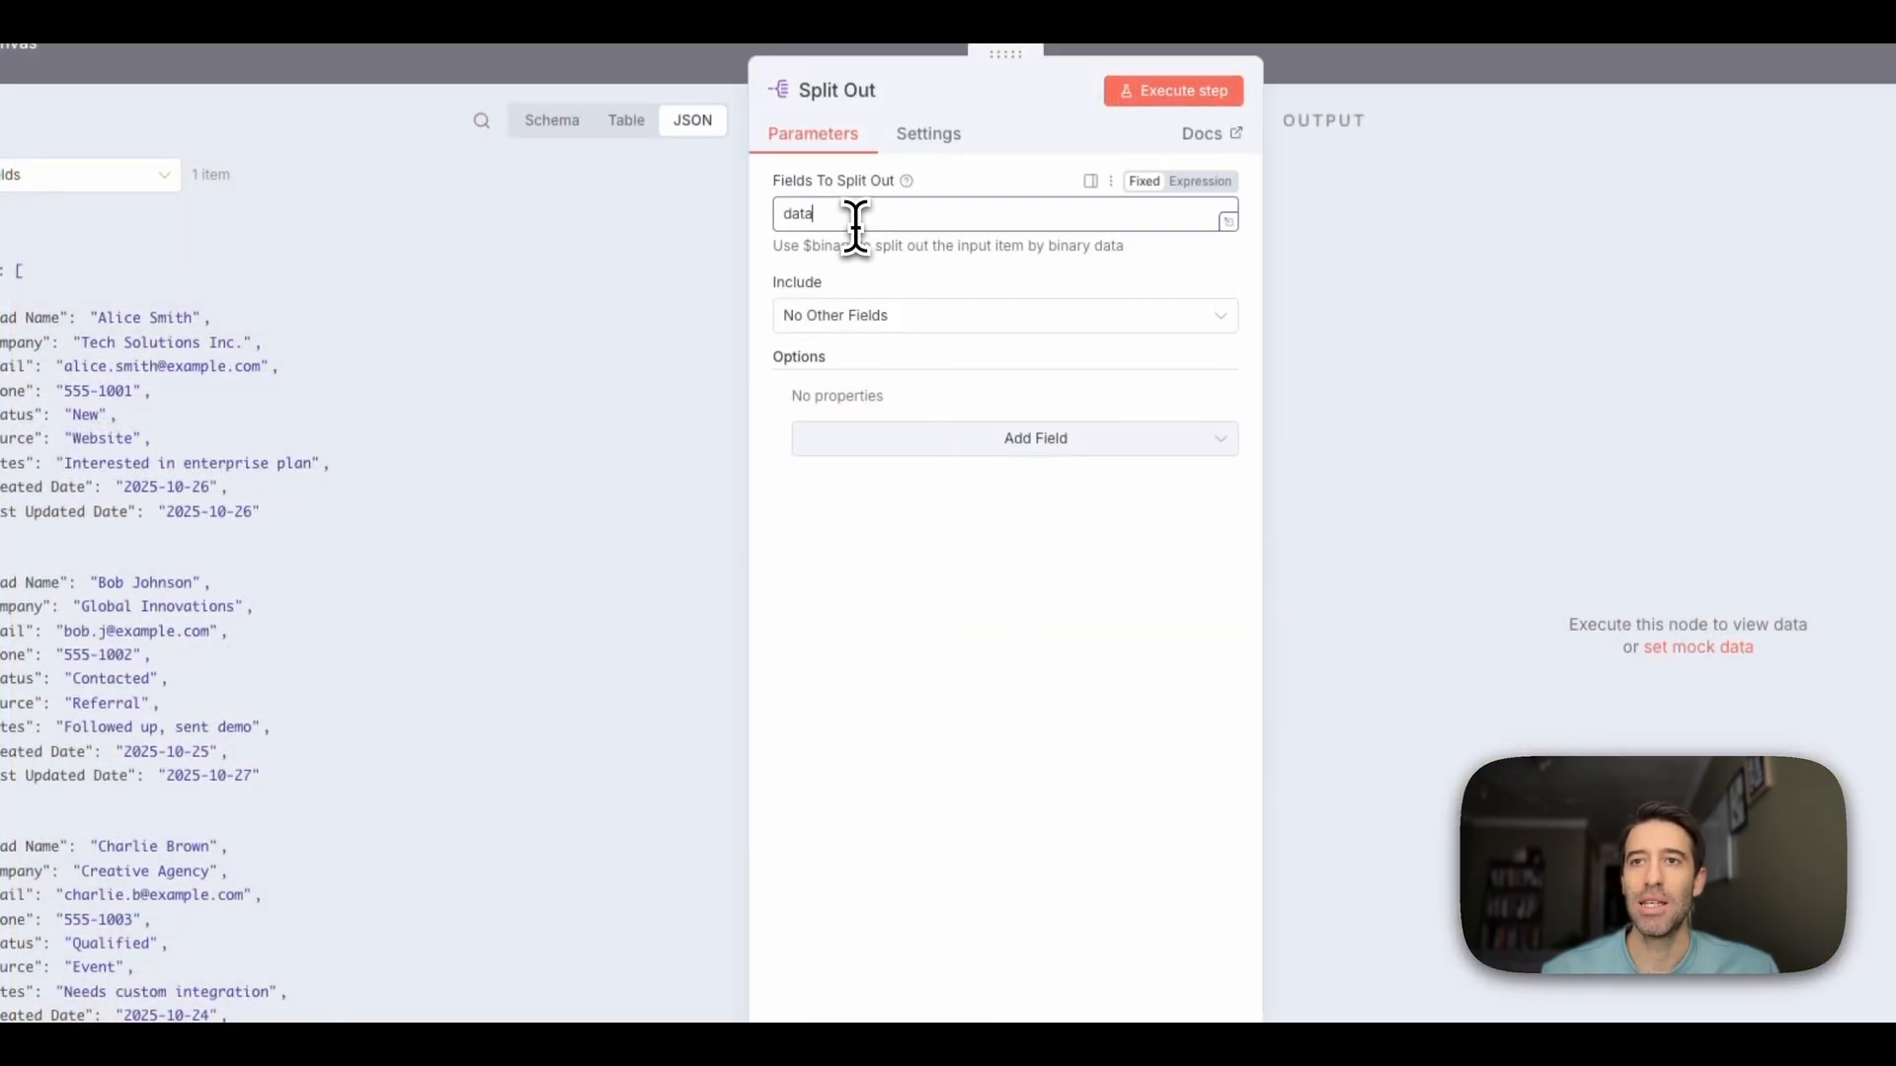
key("ctrl+a")
key("BackSpace")
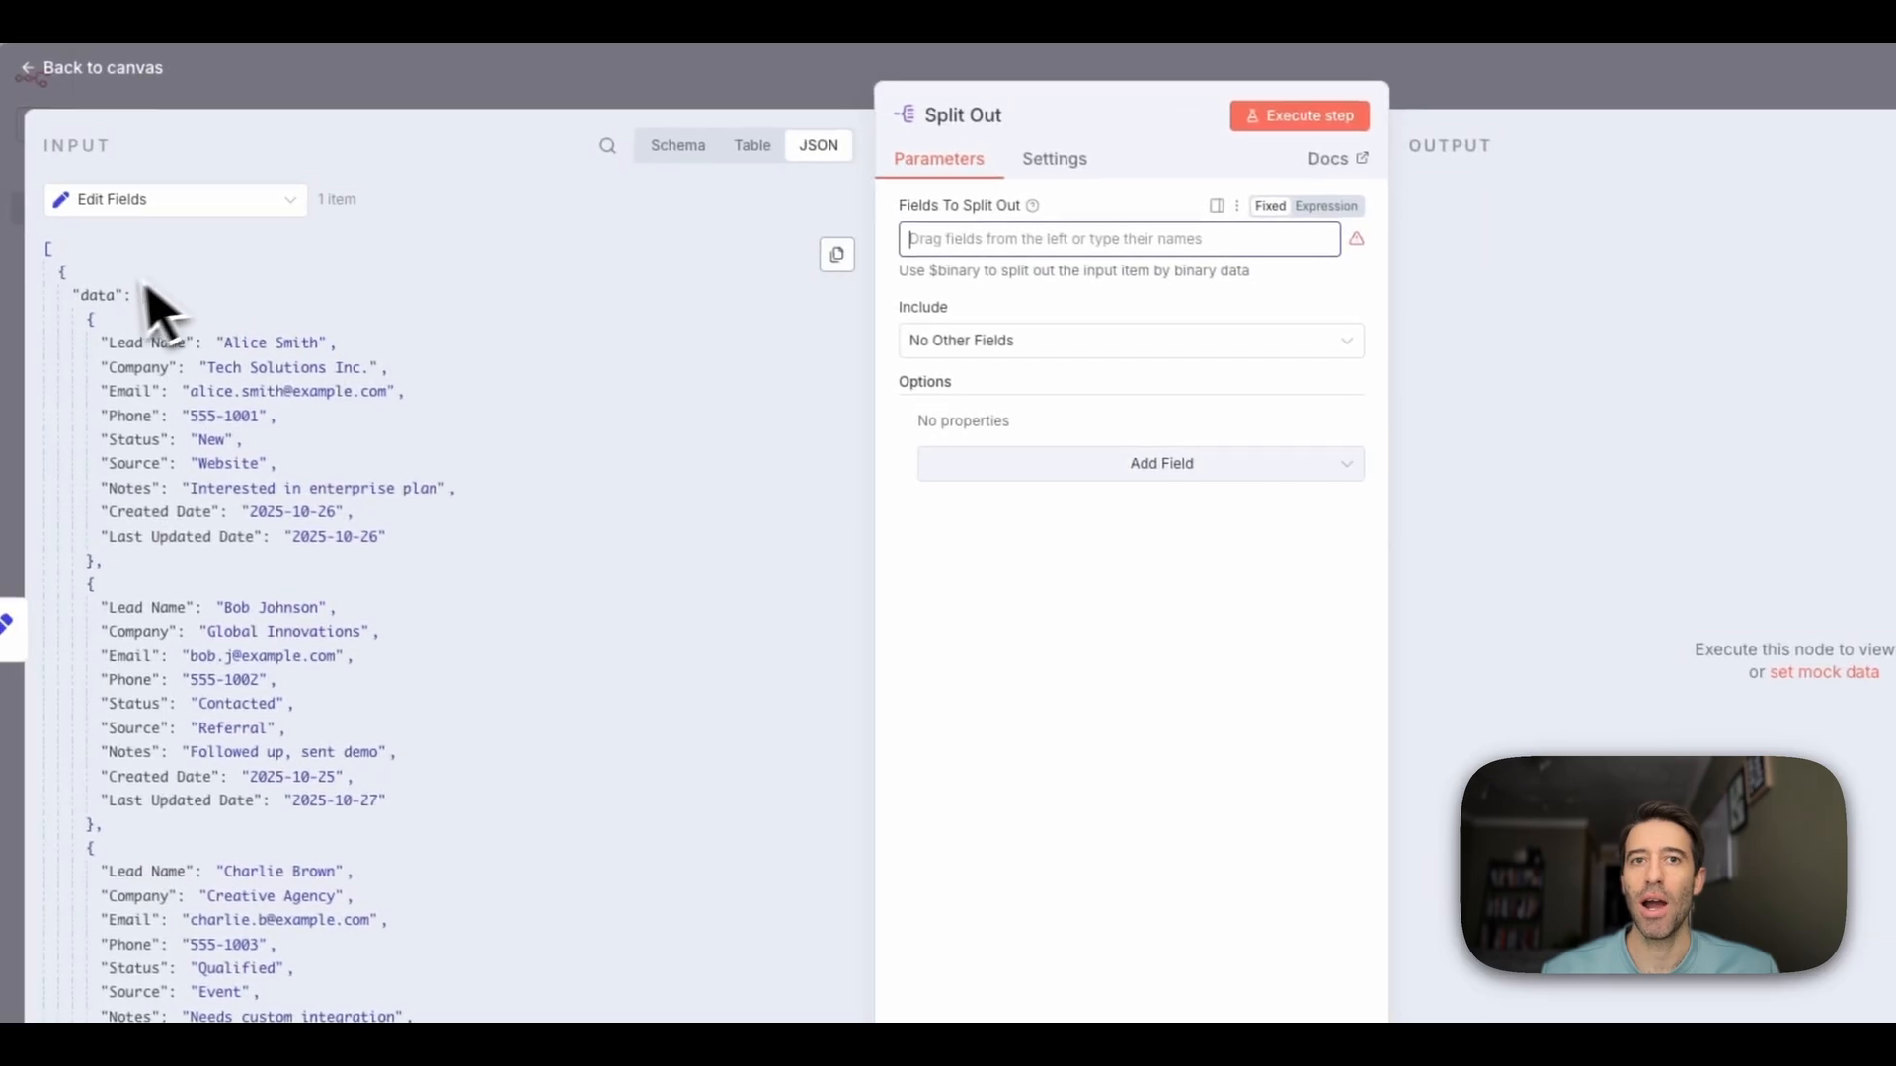
left_click_drag(97, 295, 939, 241)
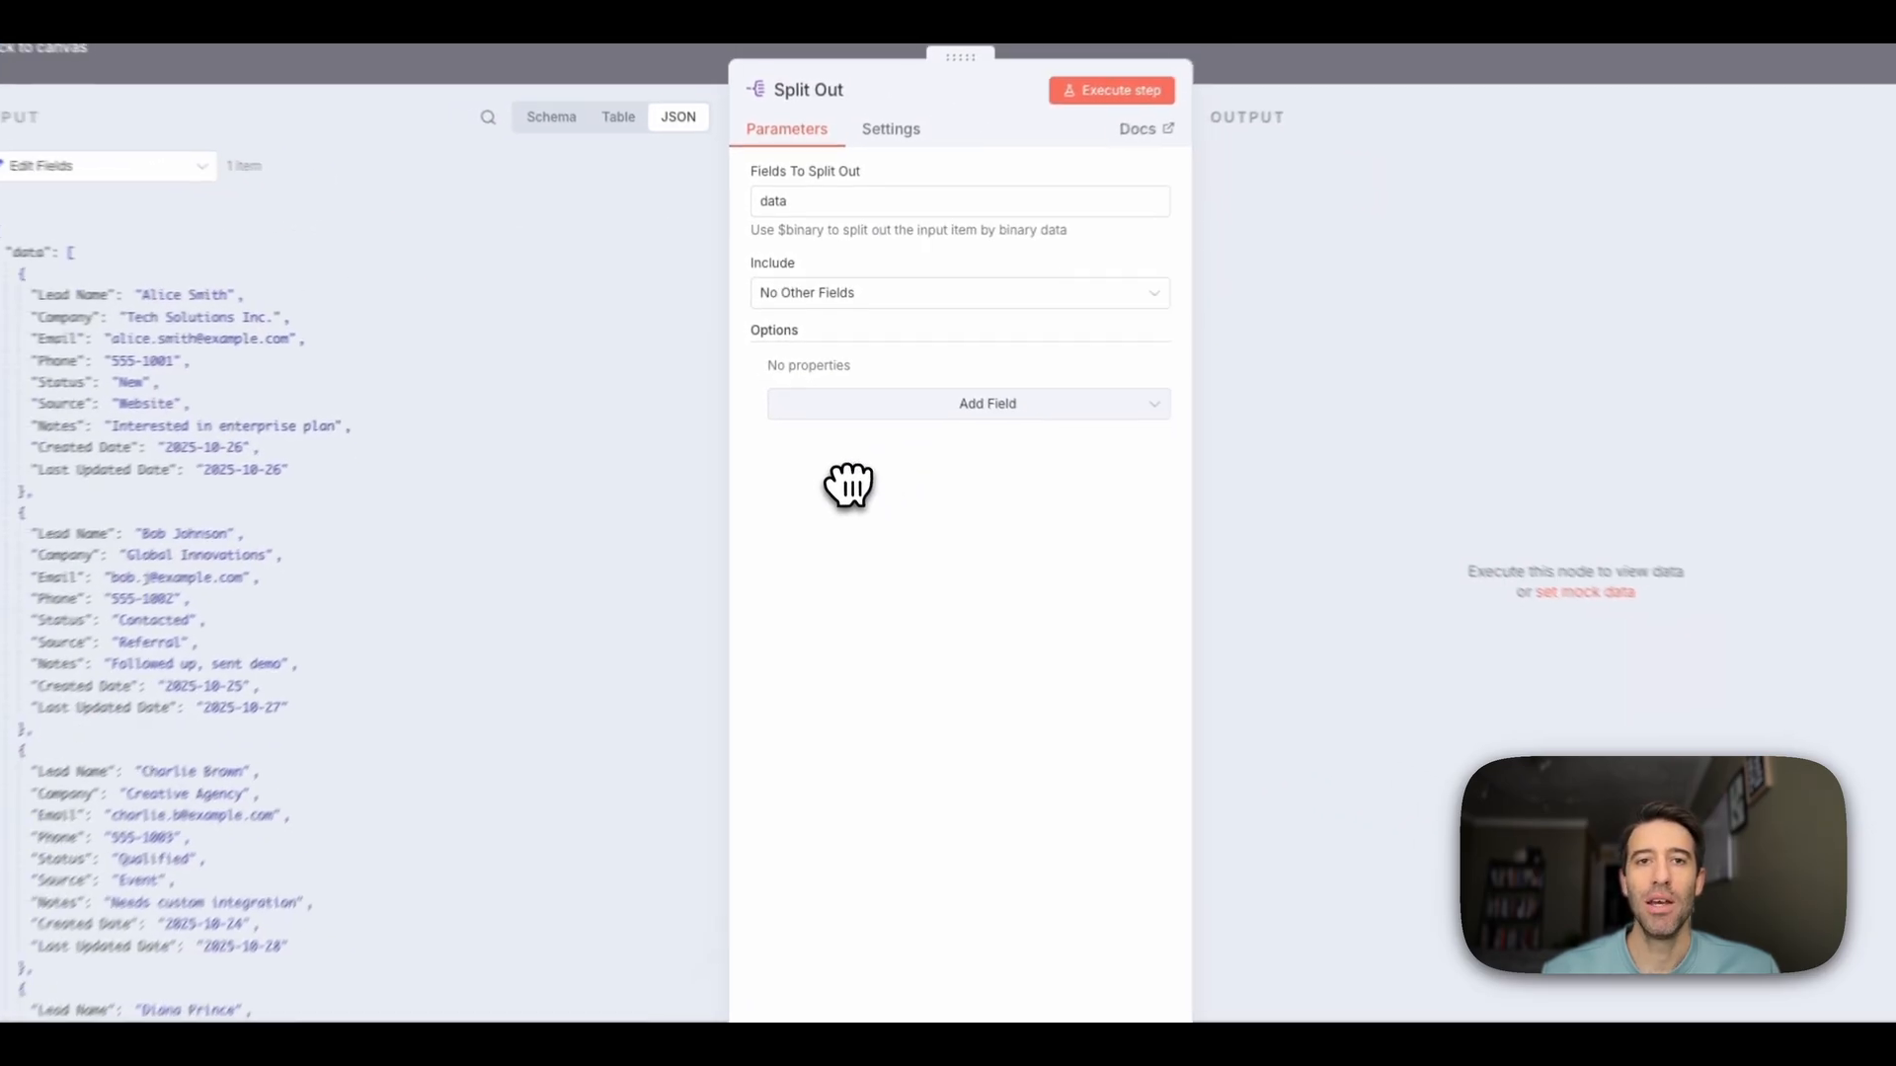
Examine the first lead object inside the data array of the Split Out input, then close the node
scroll(85, 263, "down", 1)
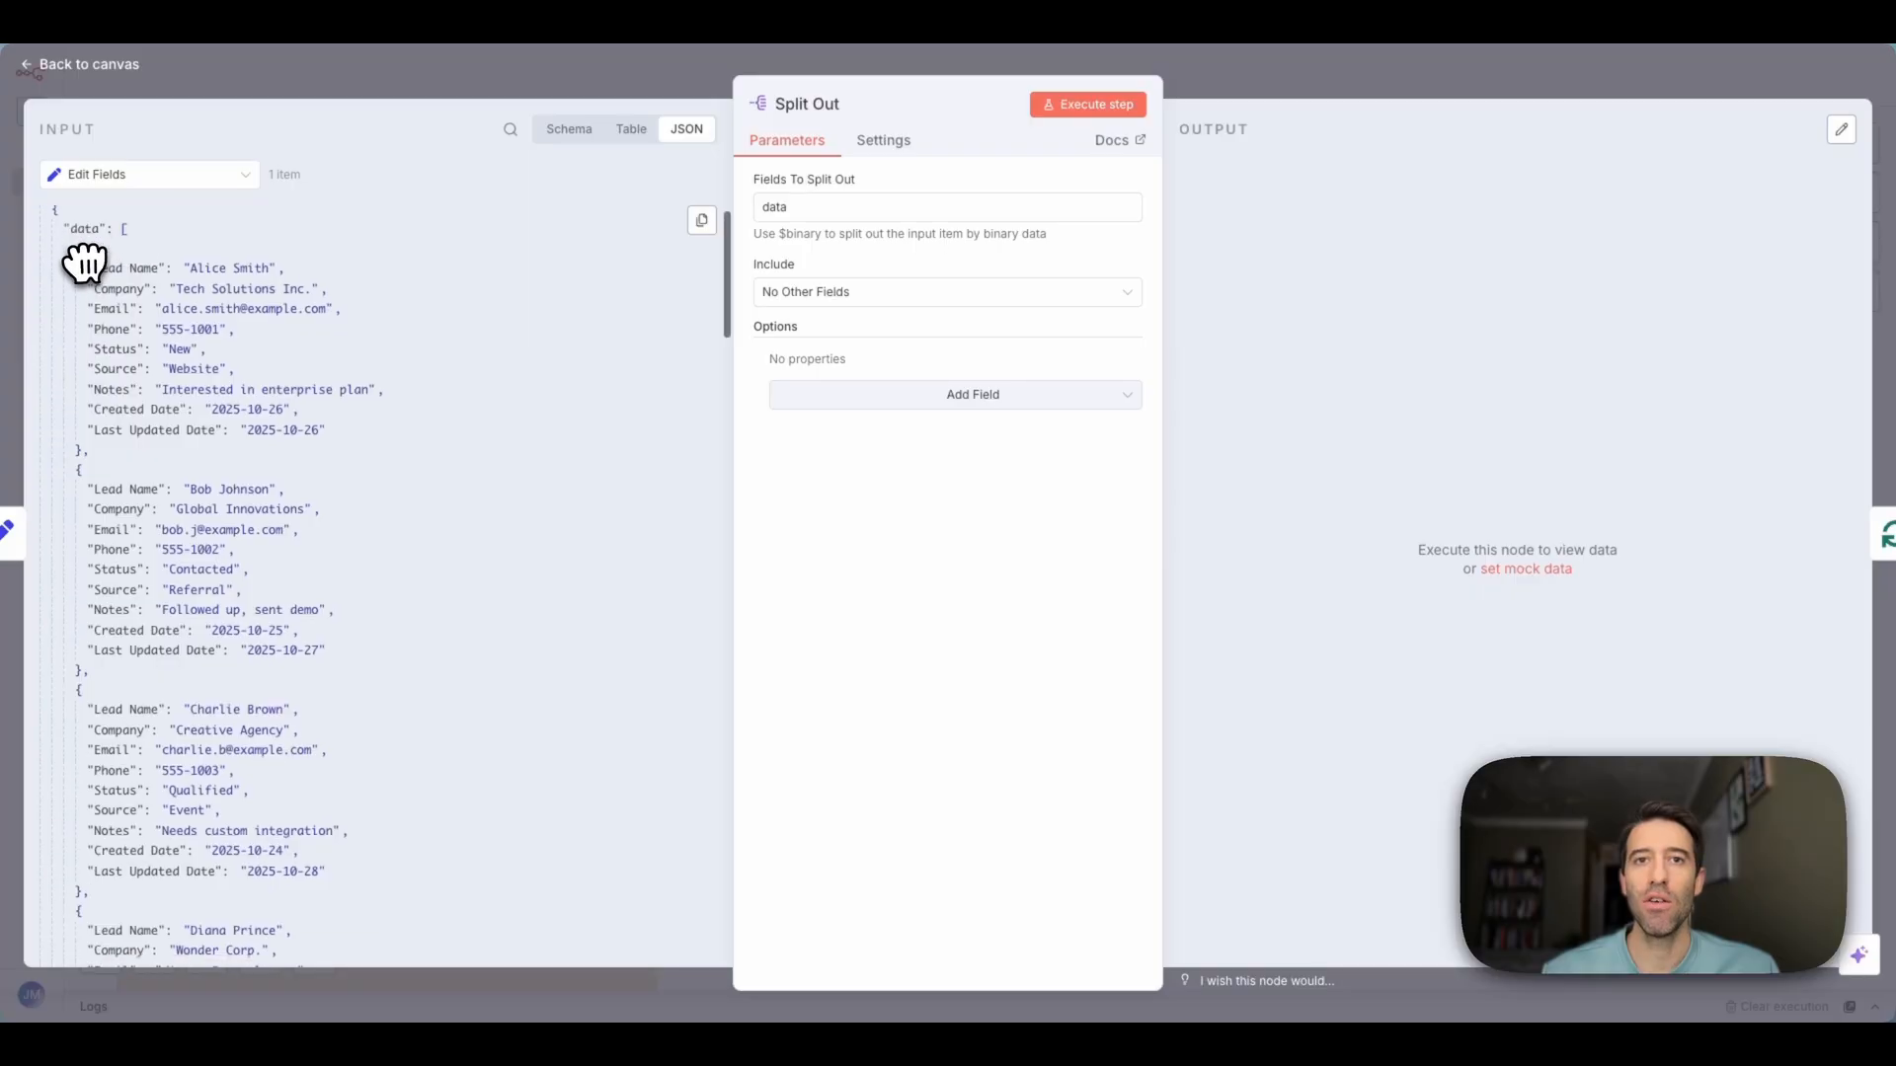
left_click_drag(78, 235, 342, 423)
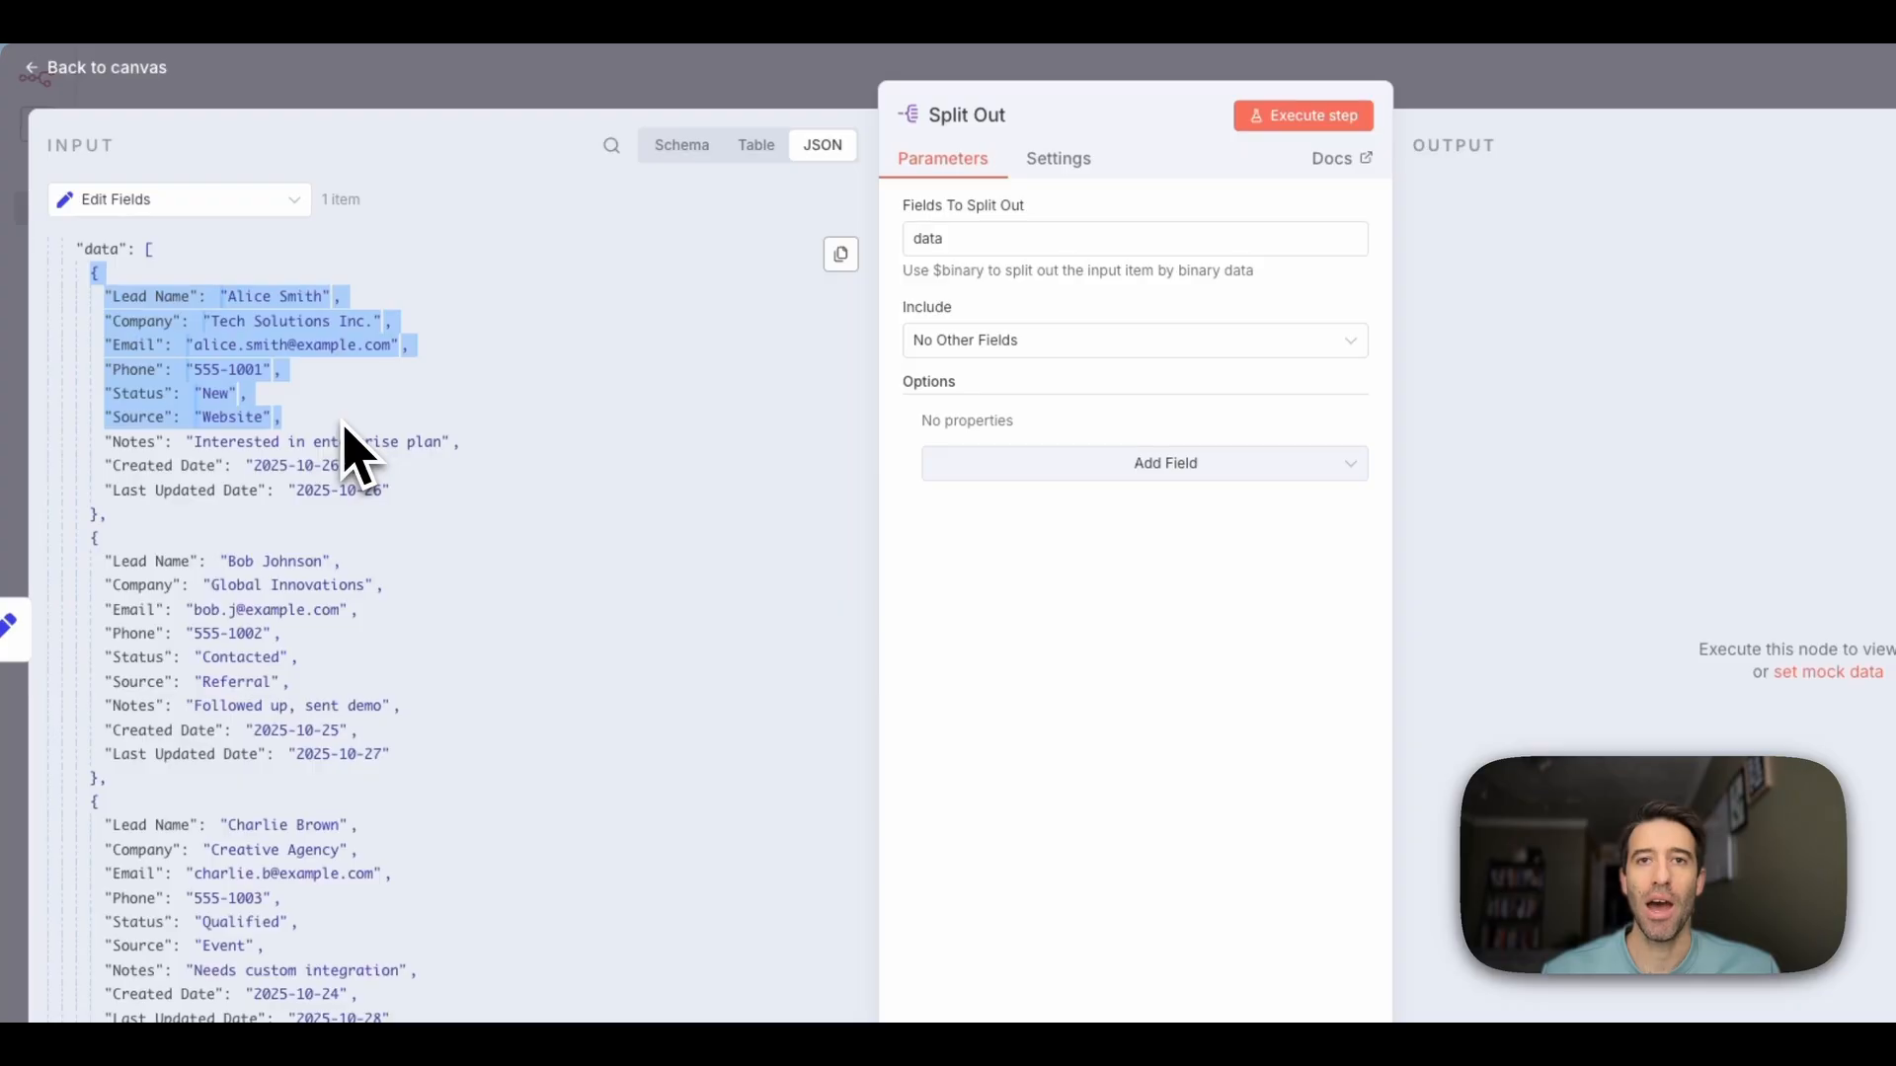
left_click(614, 91)
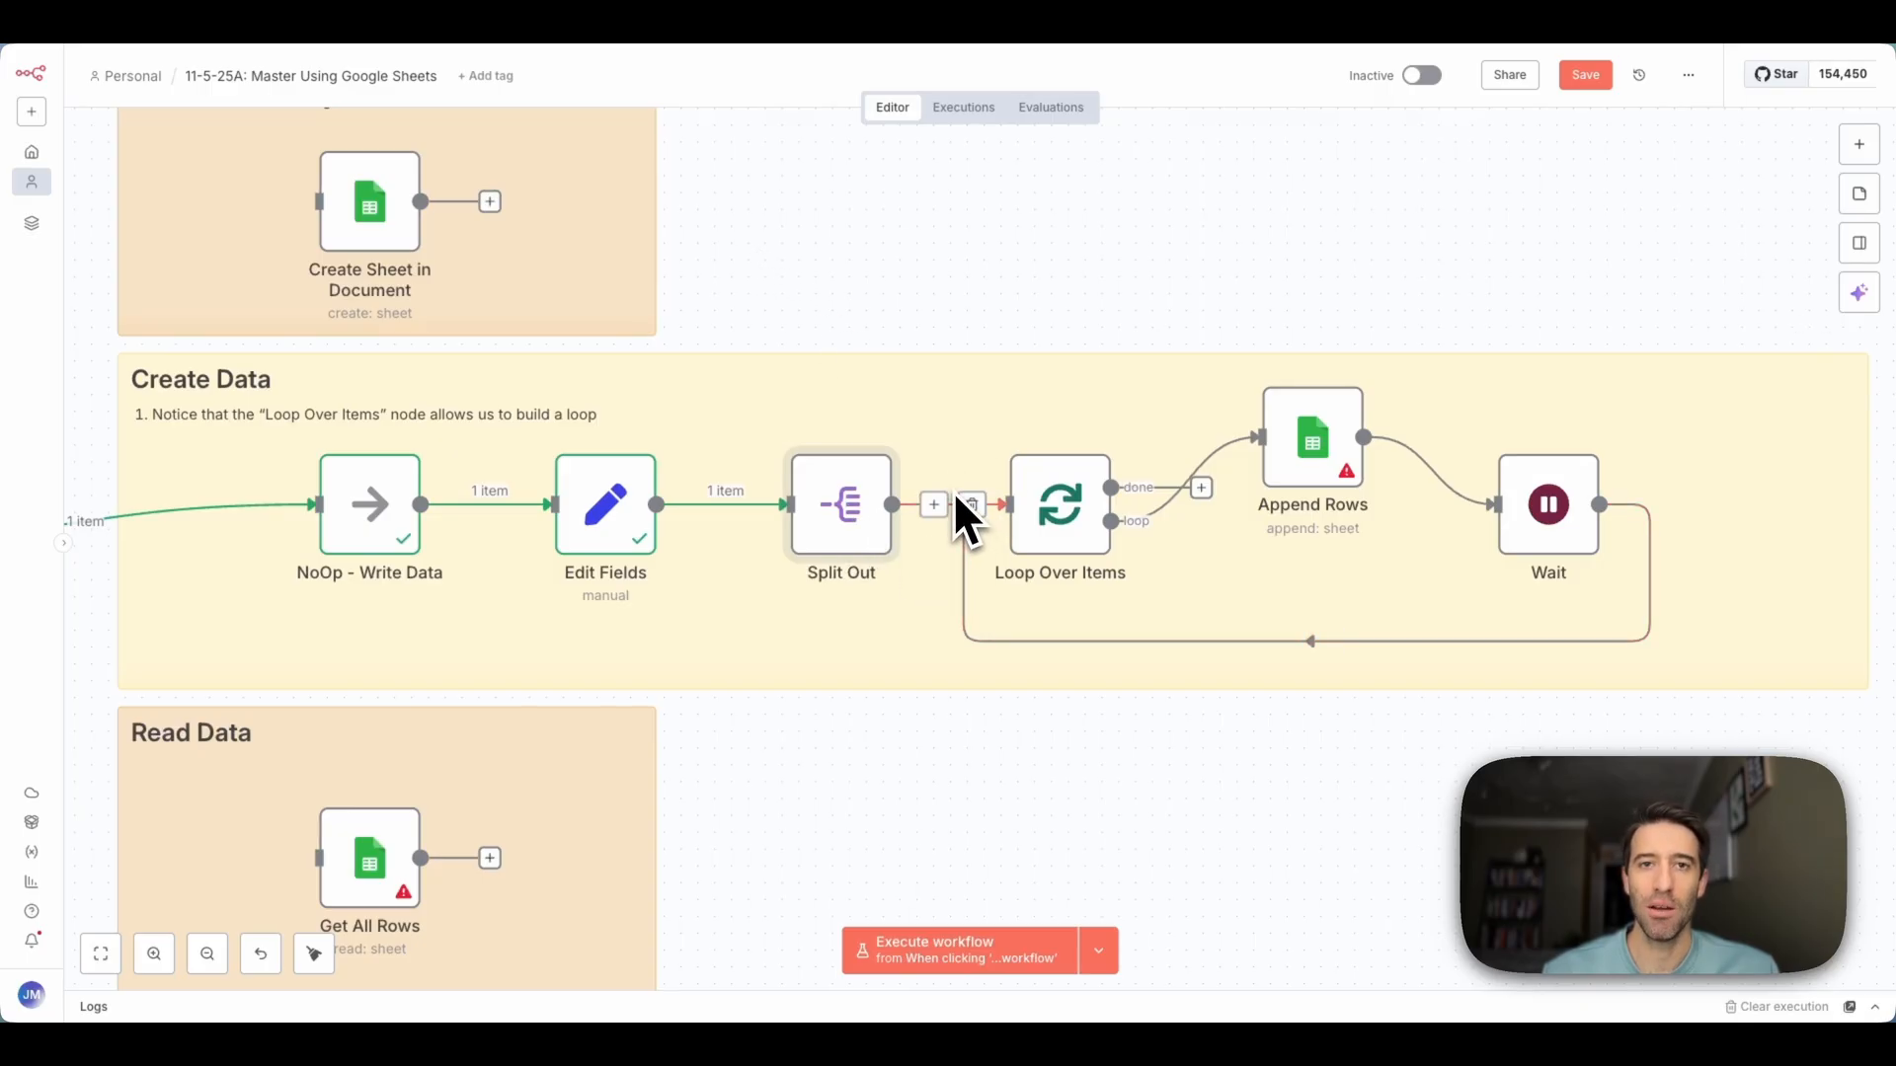
Execute the Split Out node and highlight the first two lead records as separate items in its output
double_click(841, 508)
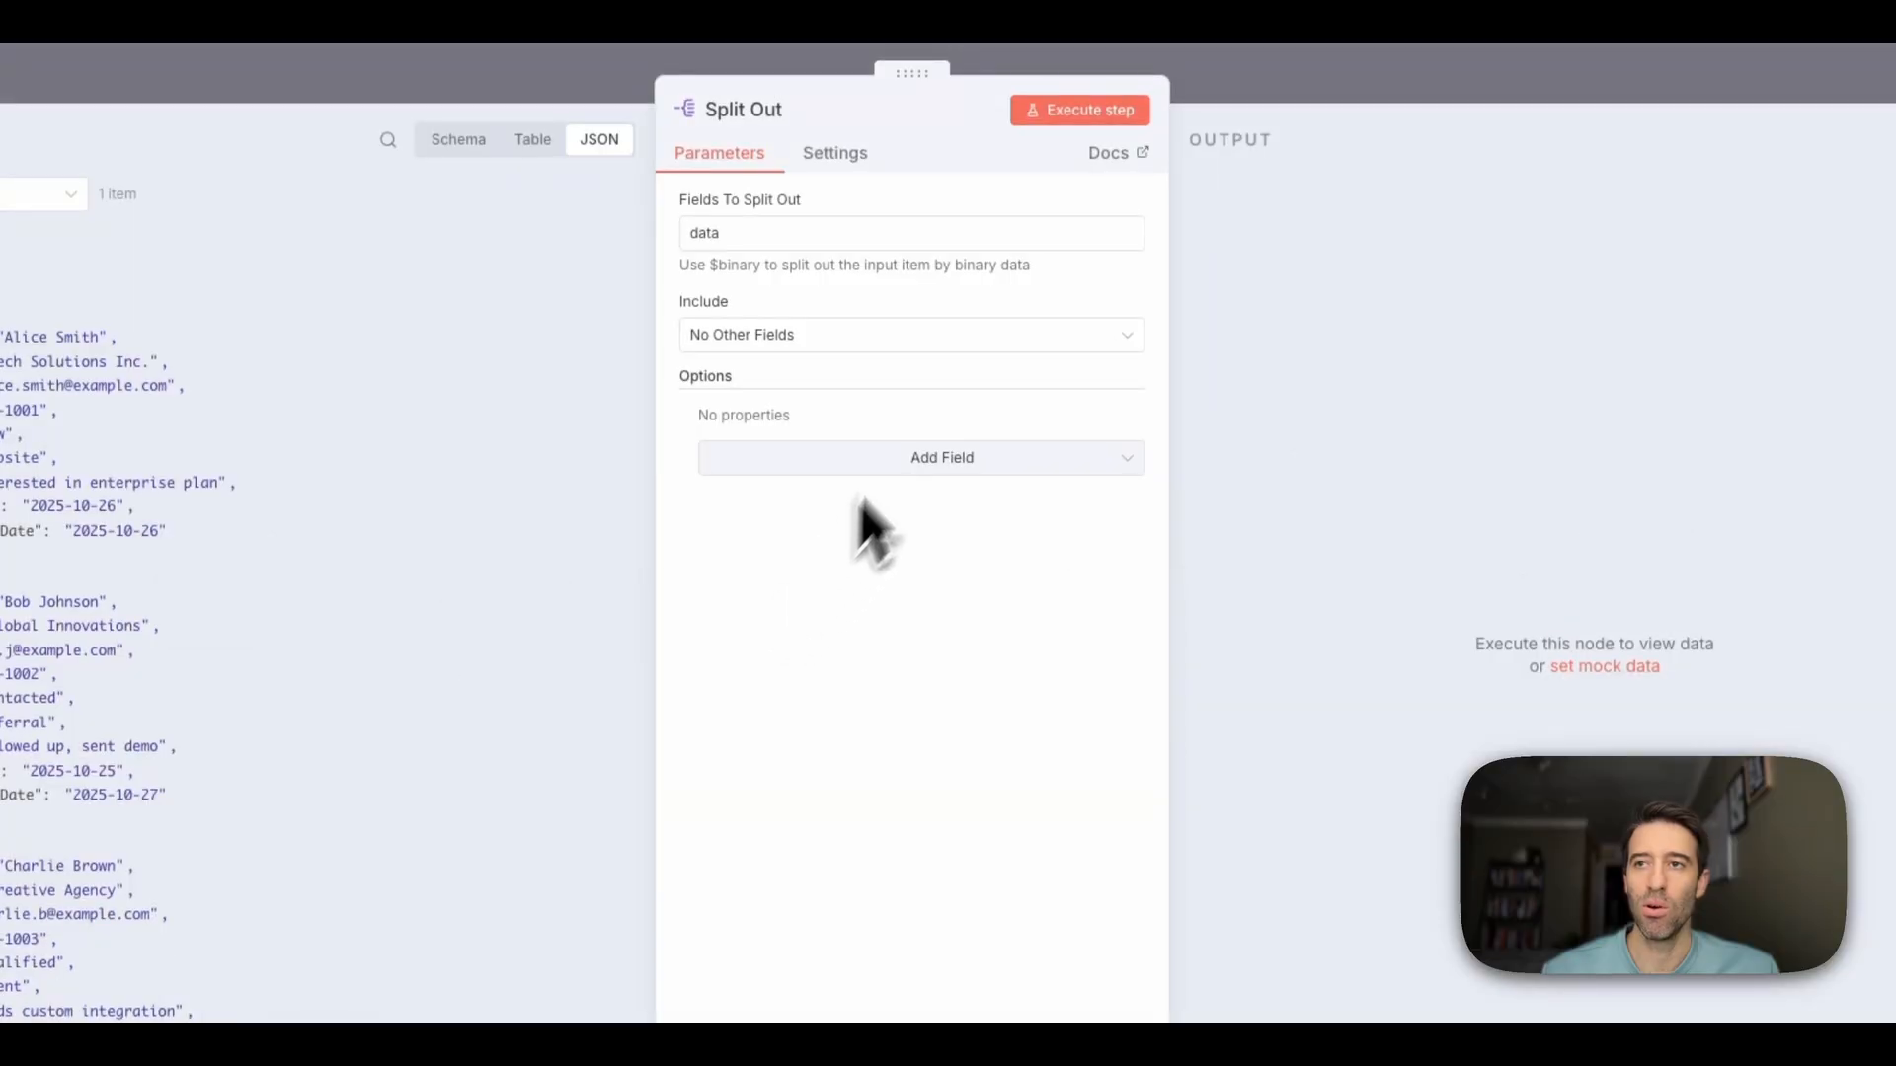
left_click(1071, 111)
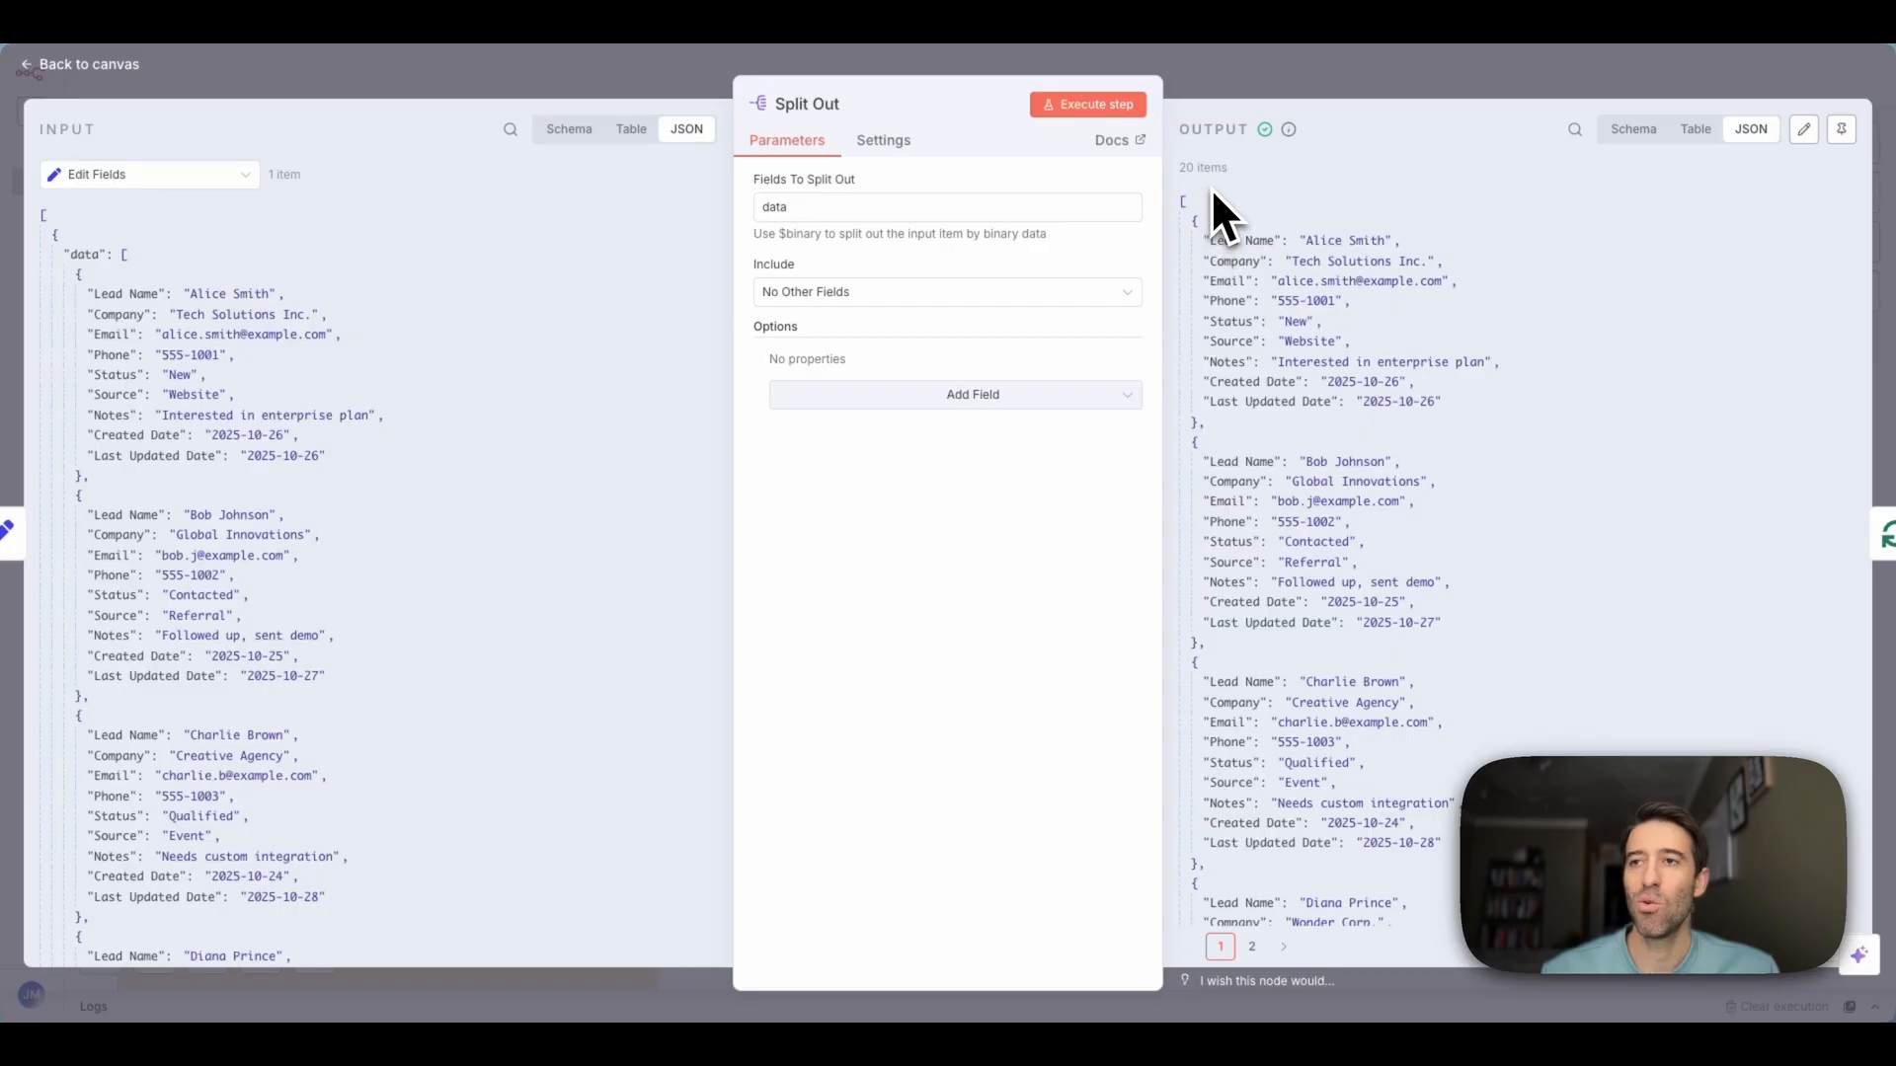
left_click_drag(1224, 424, 1187, 222)
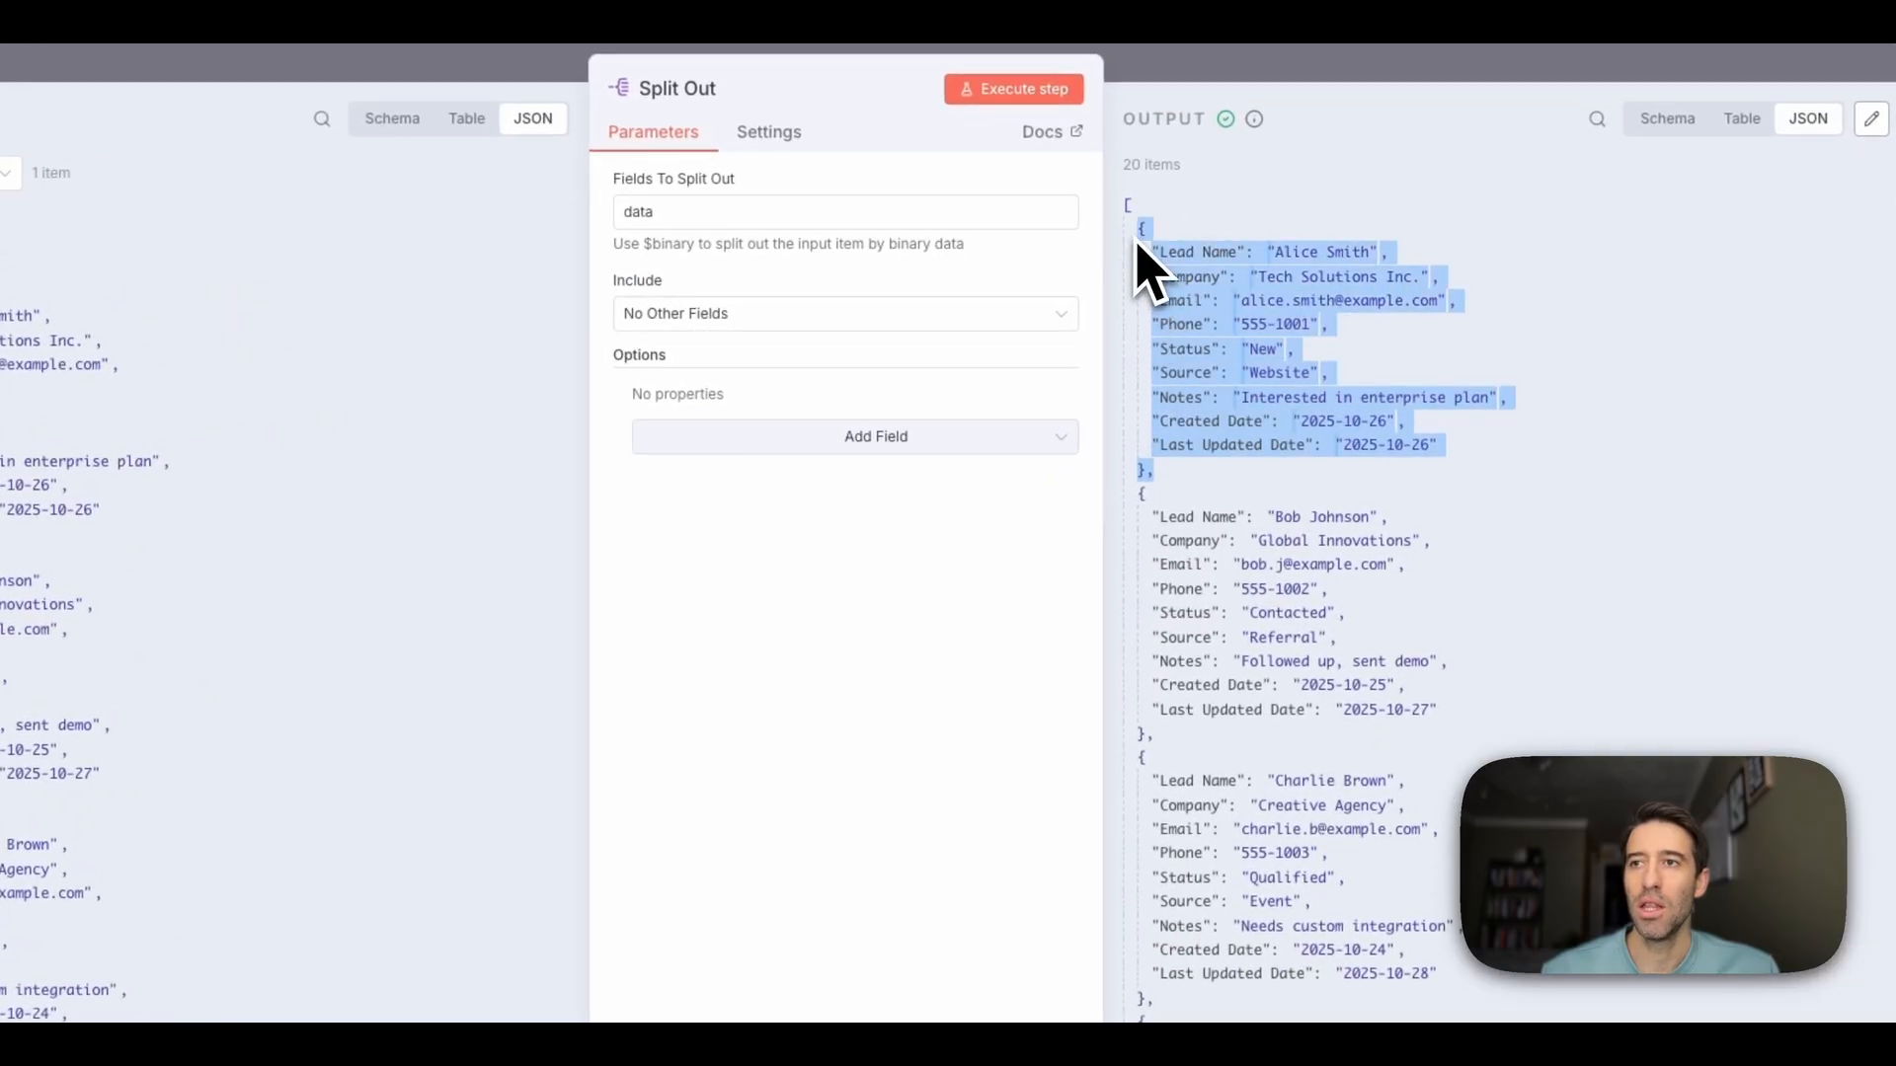
left_click_drag(1185, 734, 1131, 494)
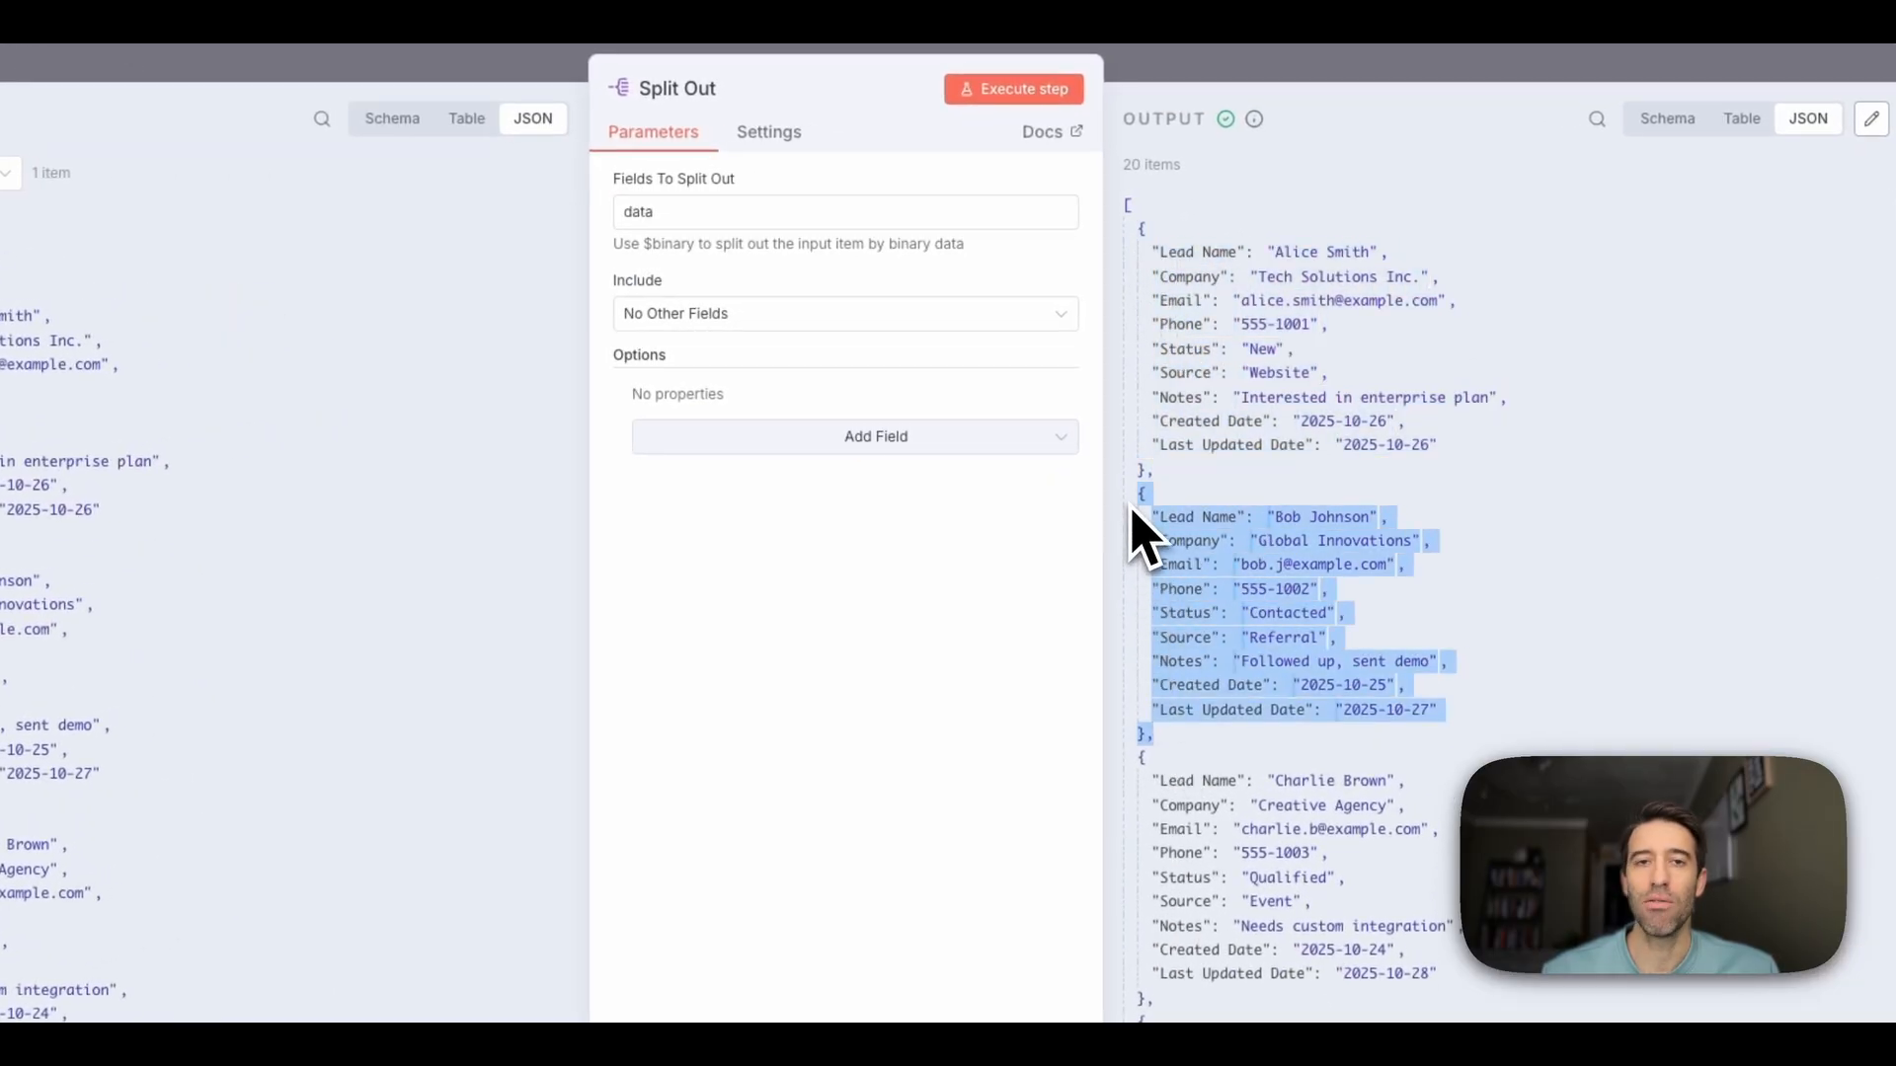
left_click(1139, 58)
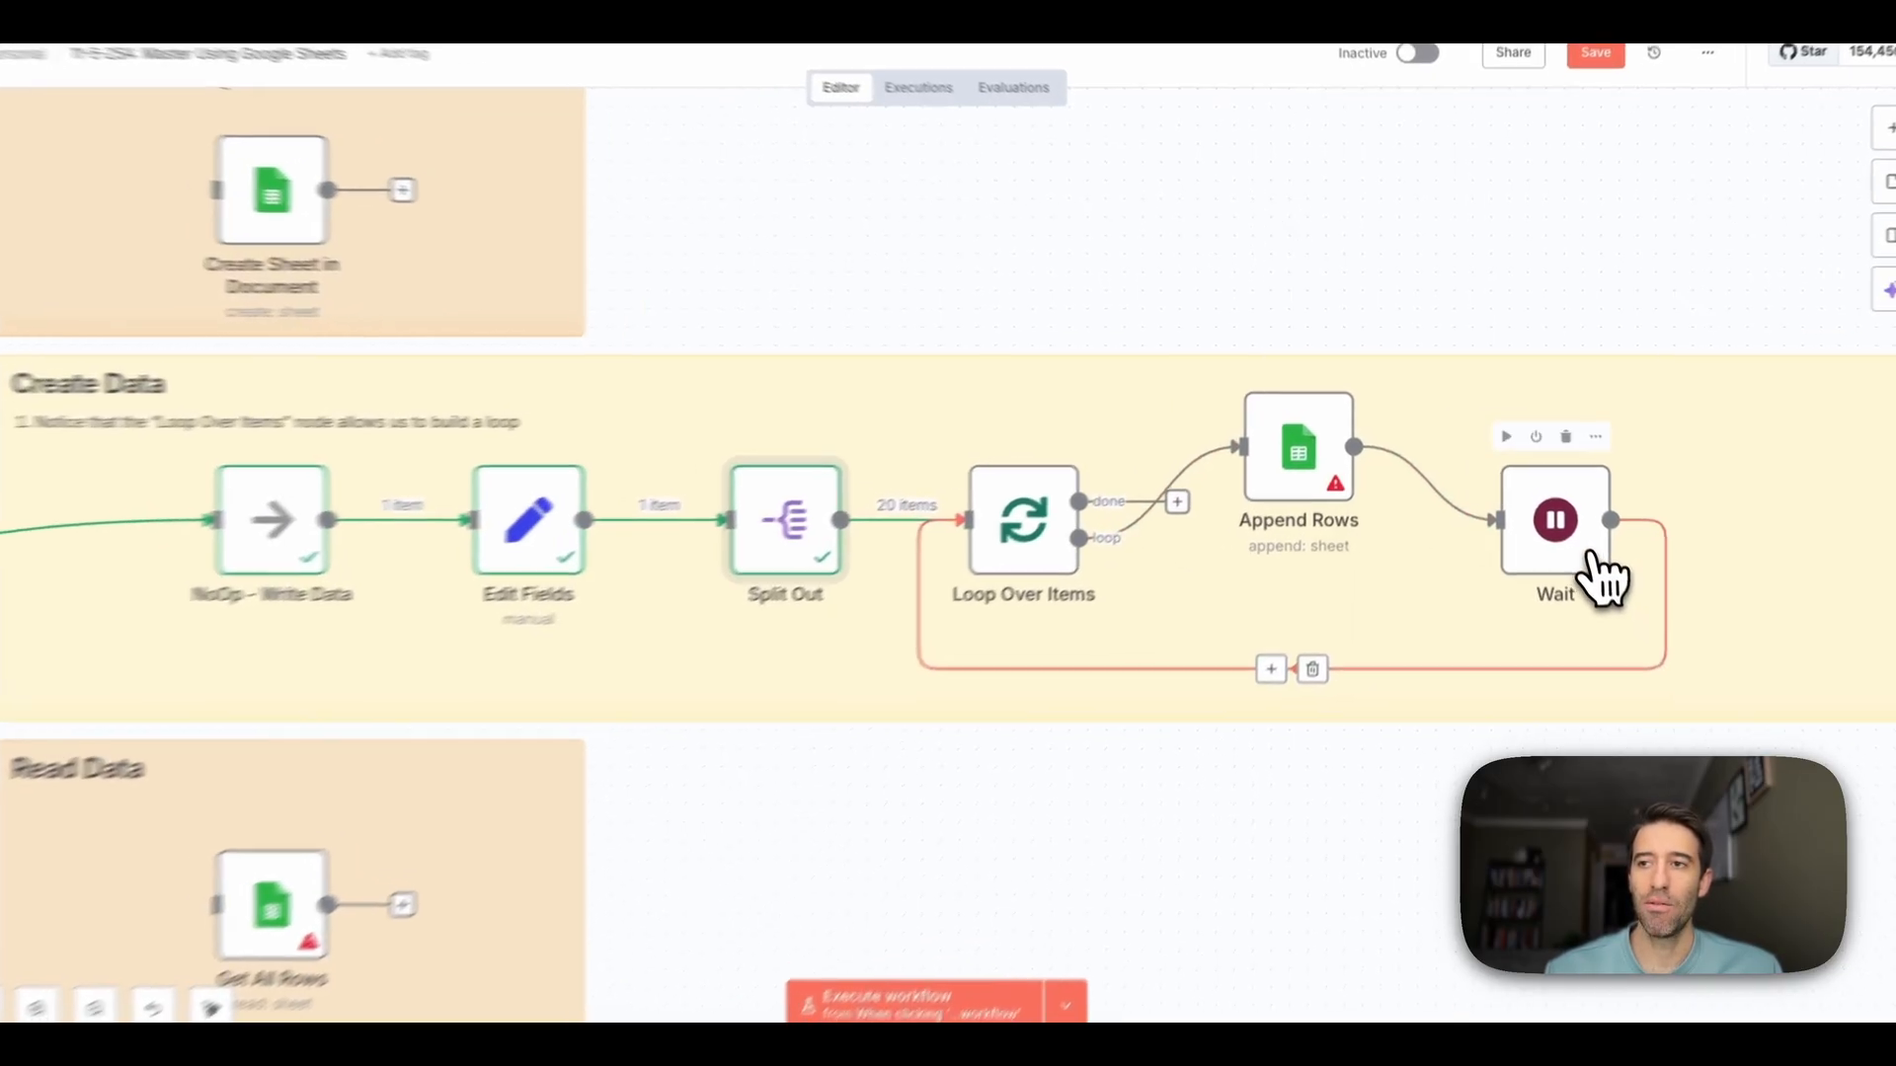
Open the Wait node at the end of the loop to view its settings, then close it
double_click(1587, 554)
left_click(1190, 95)
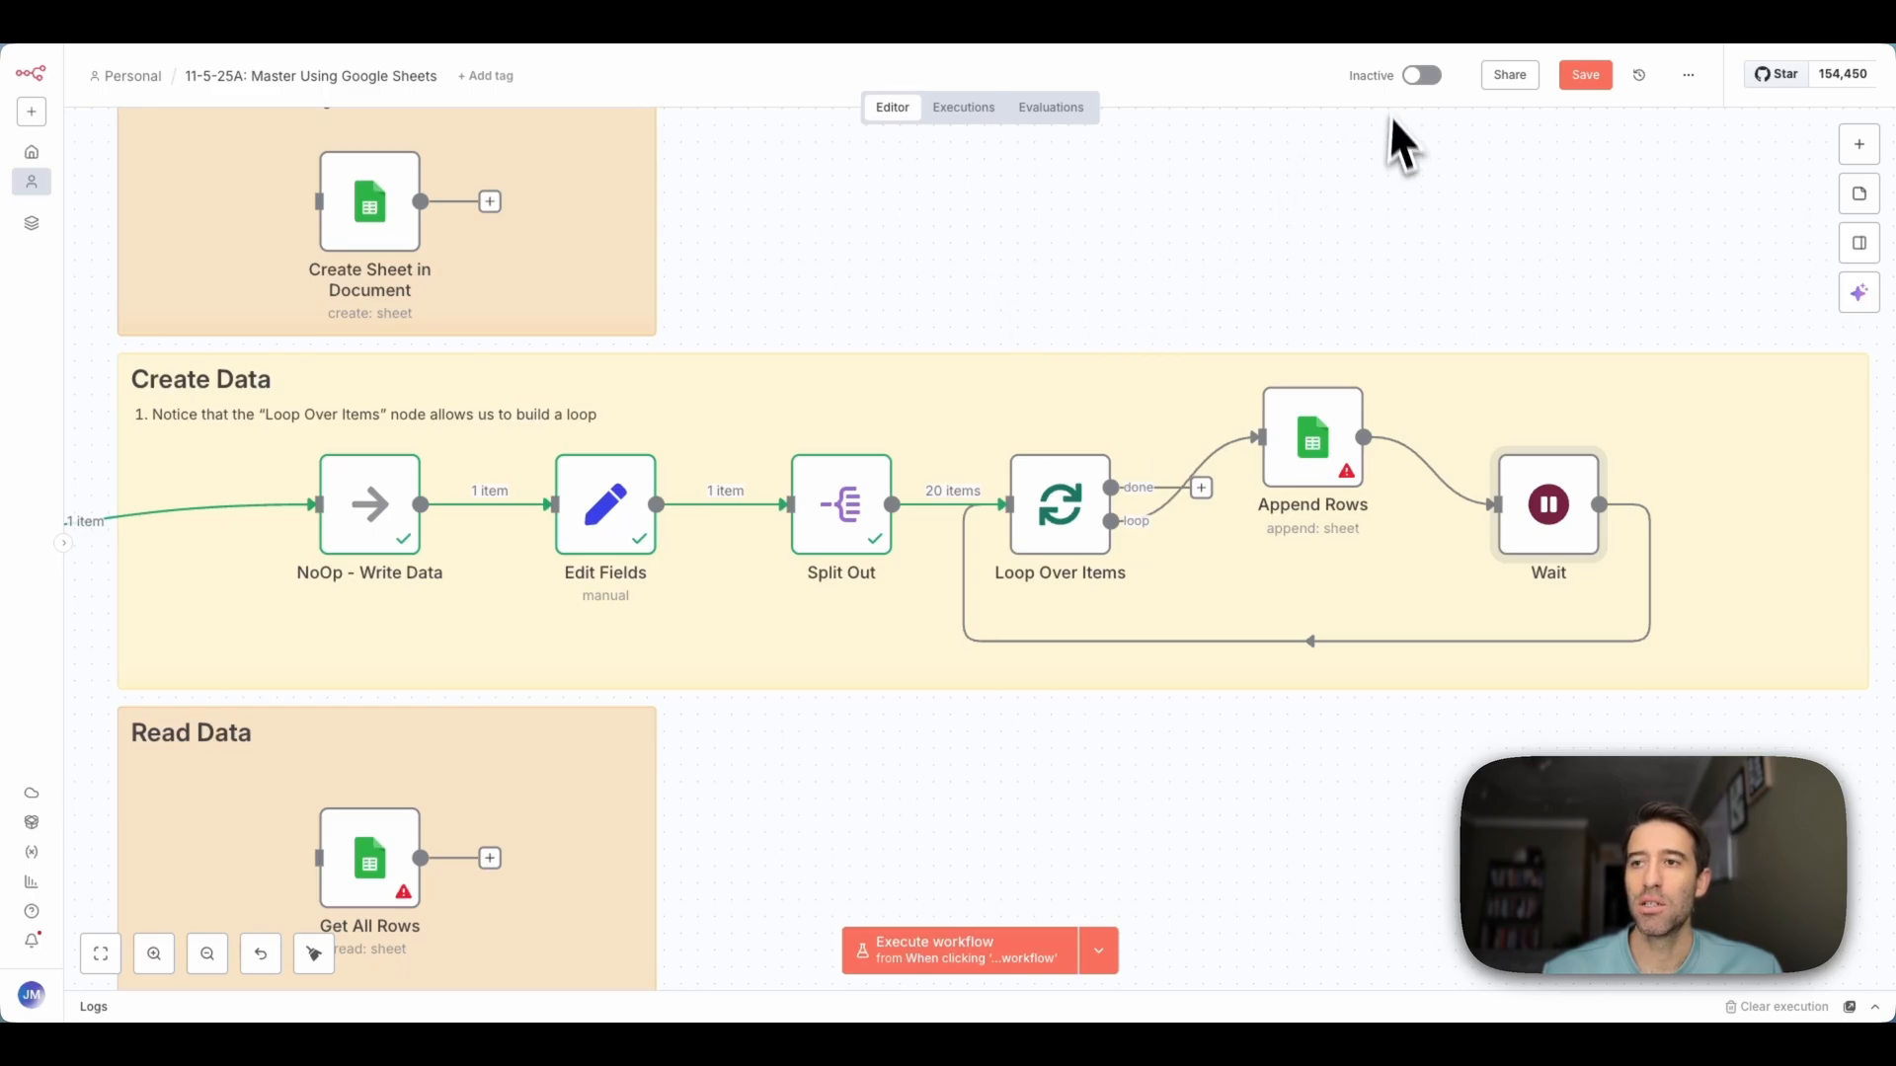
Open the Append Rows node and check its Google Sheets credential and the available resource choices
left_click(1315, 444)
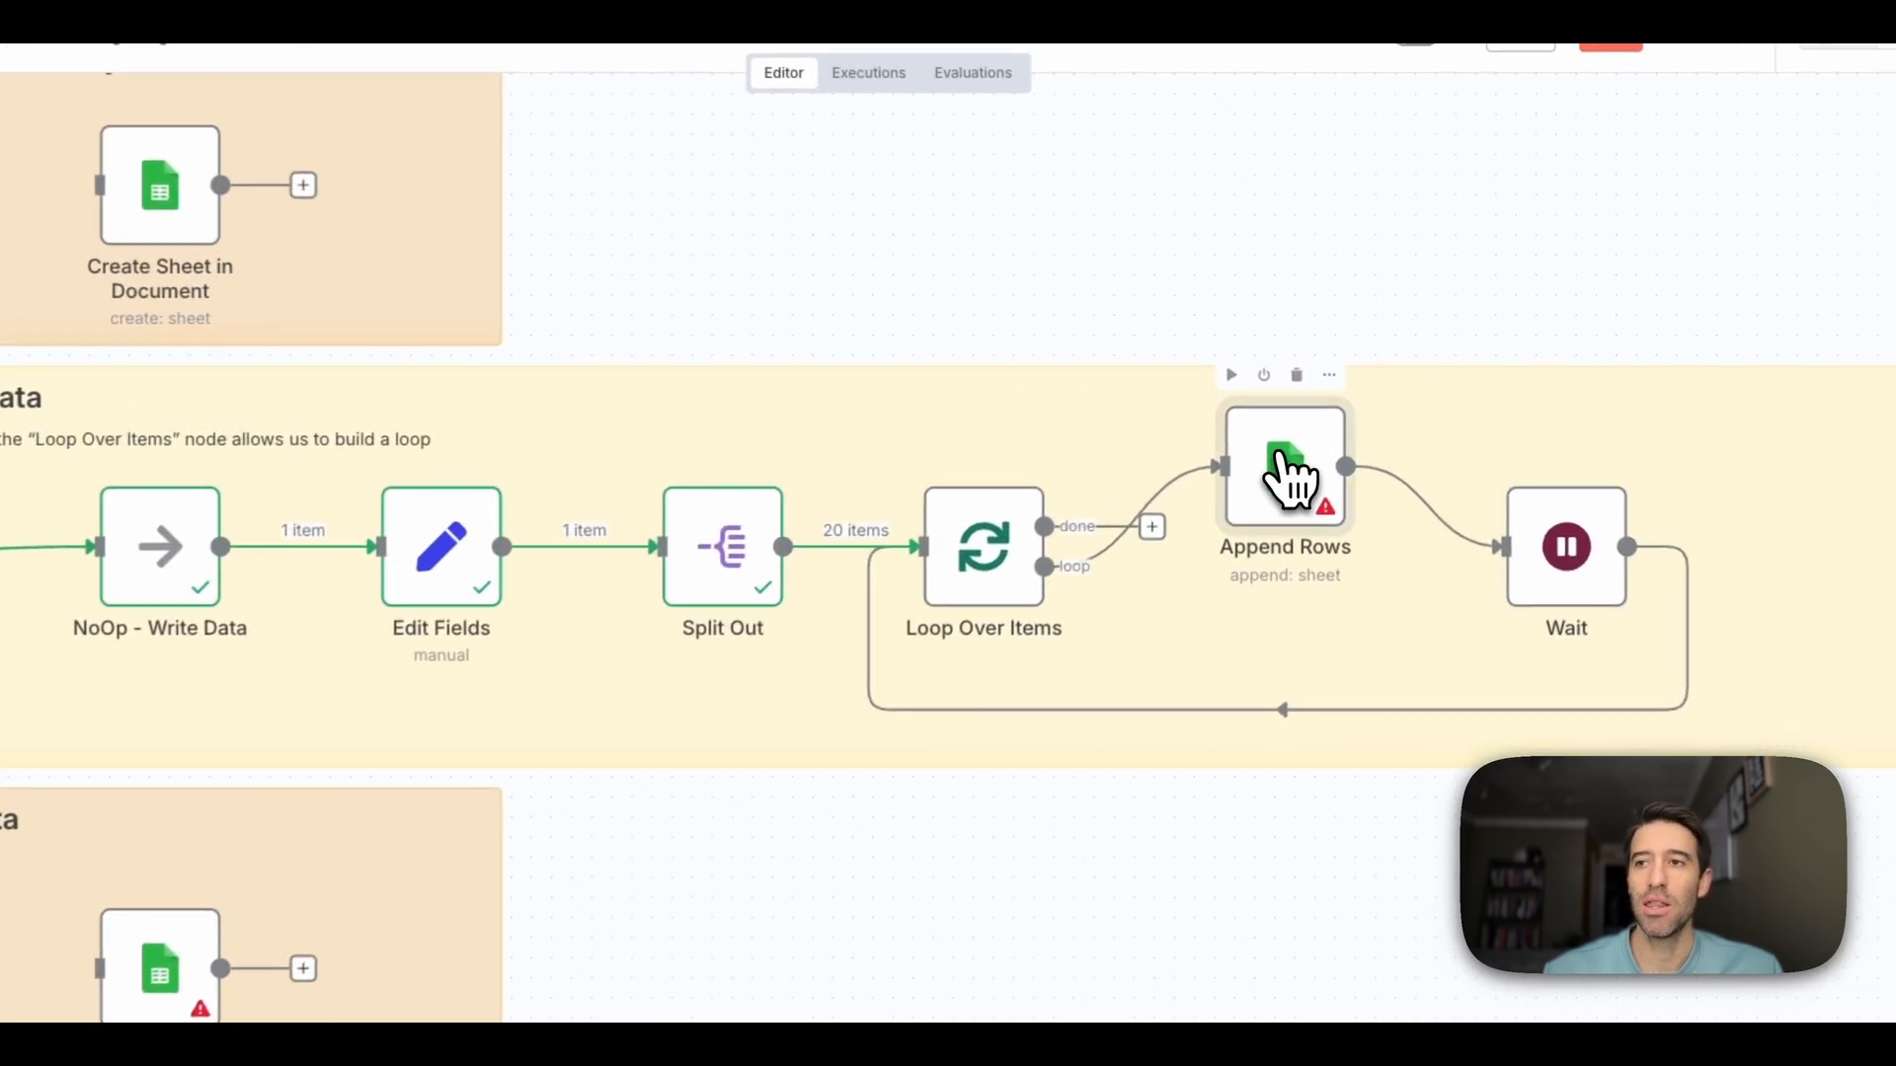
double_click(1282, 462)
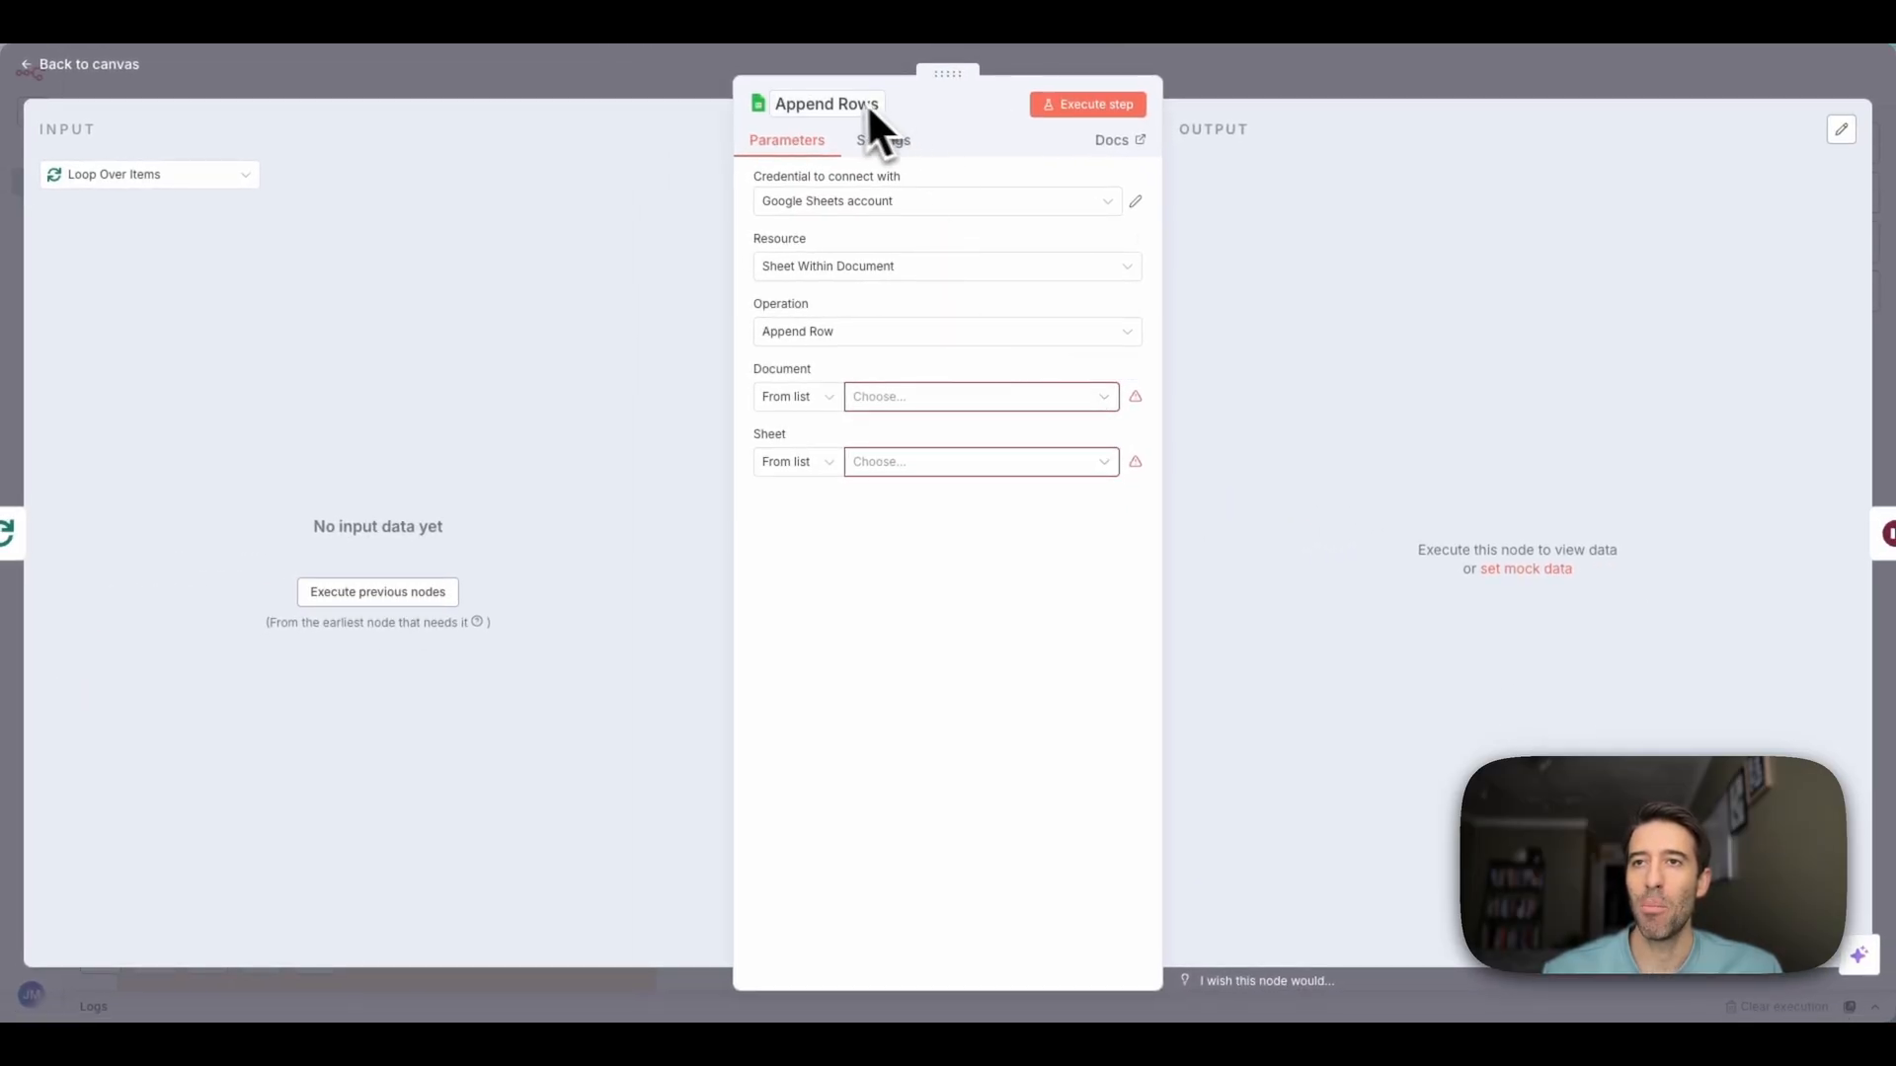
left_click(974, 201)
left_click(974, 200)
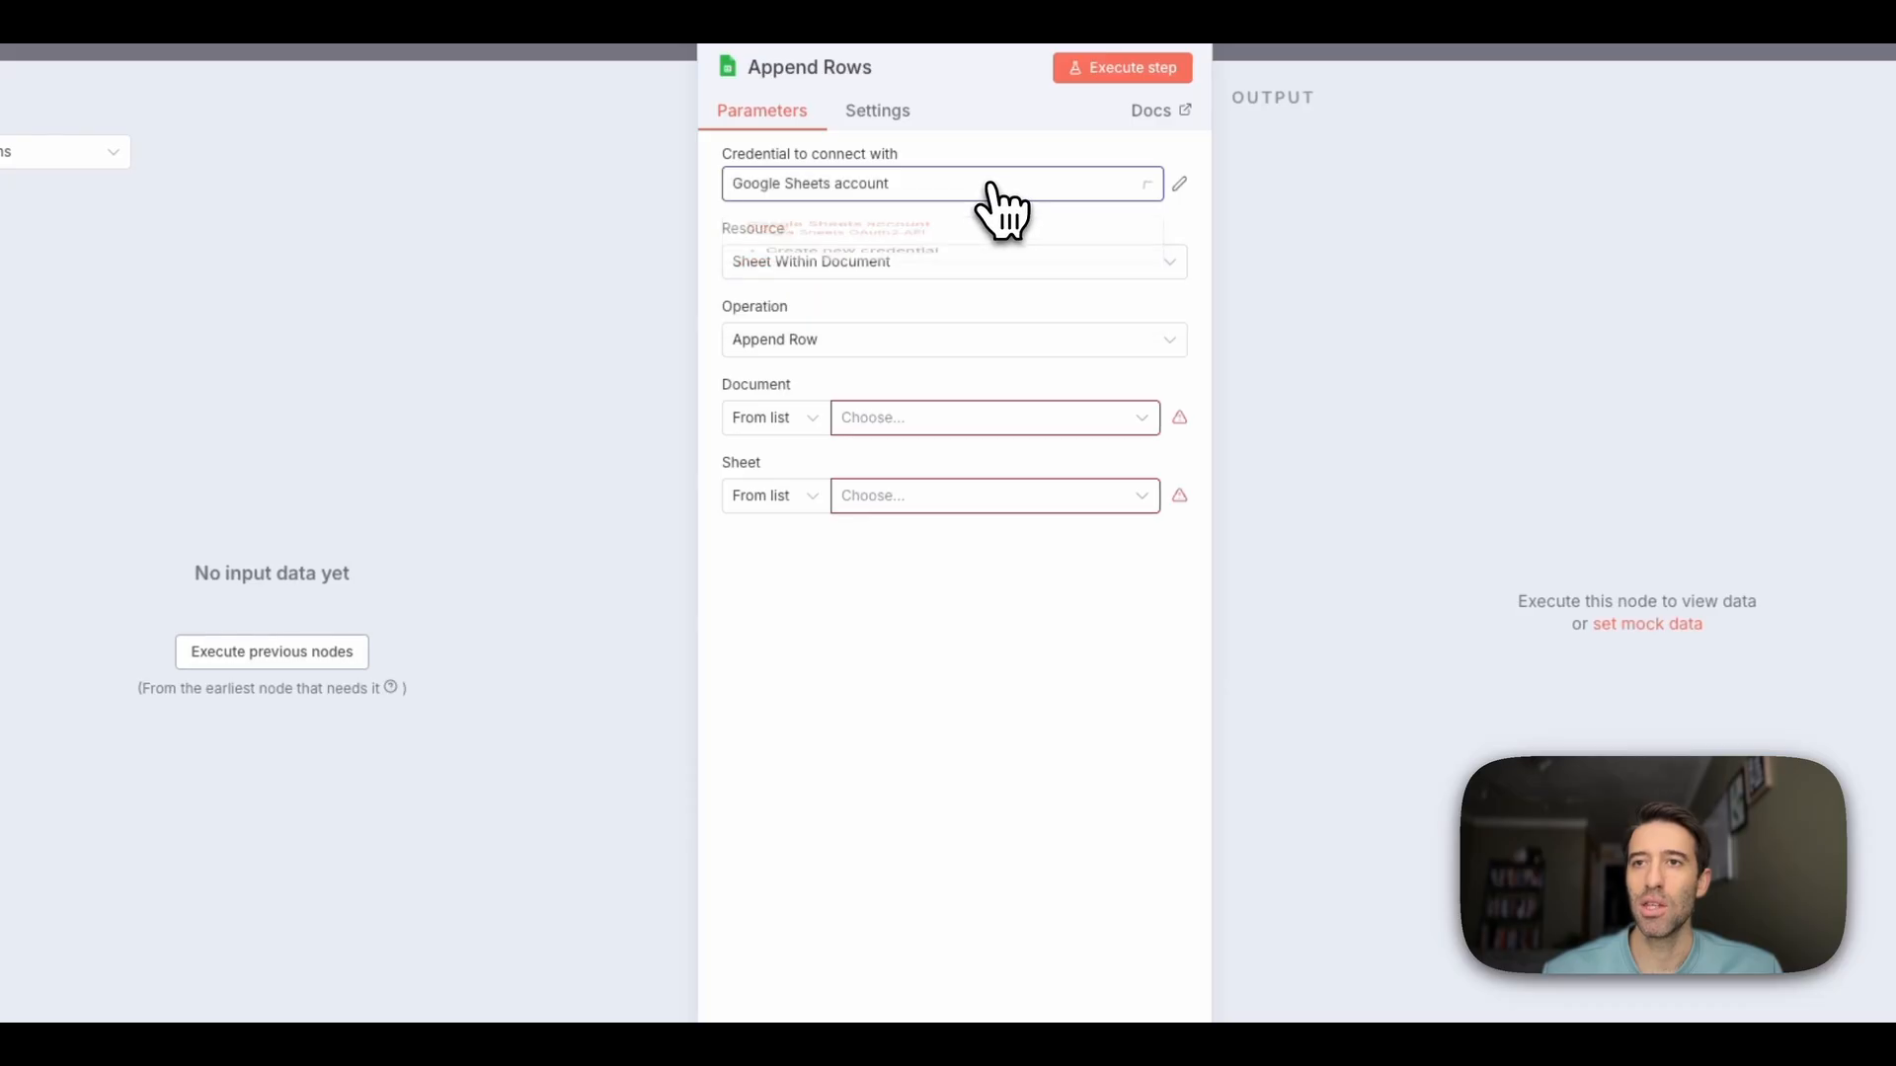
left_click(977, 270)
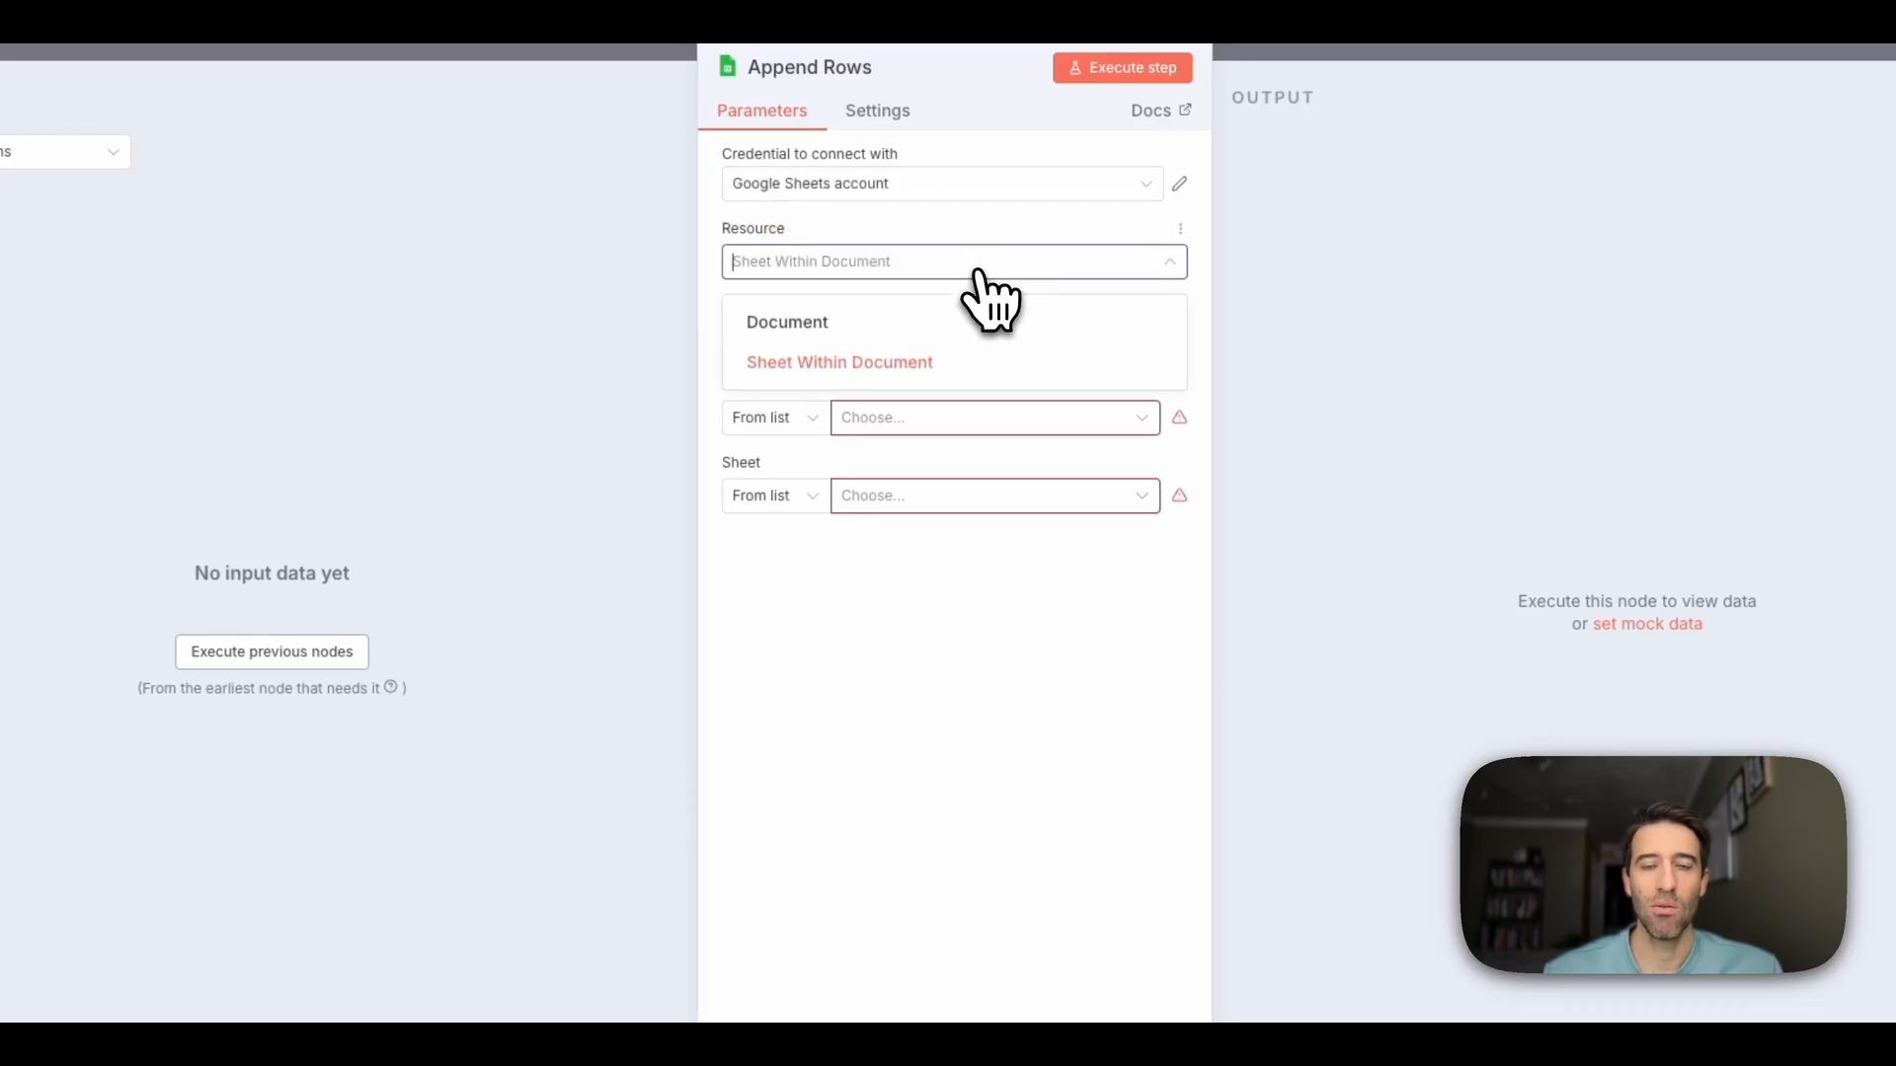
left_click(980, 274)
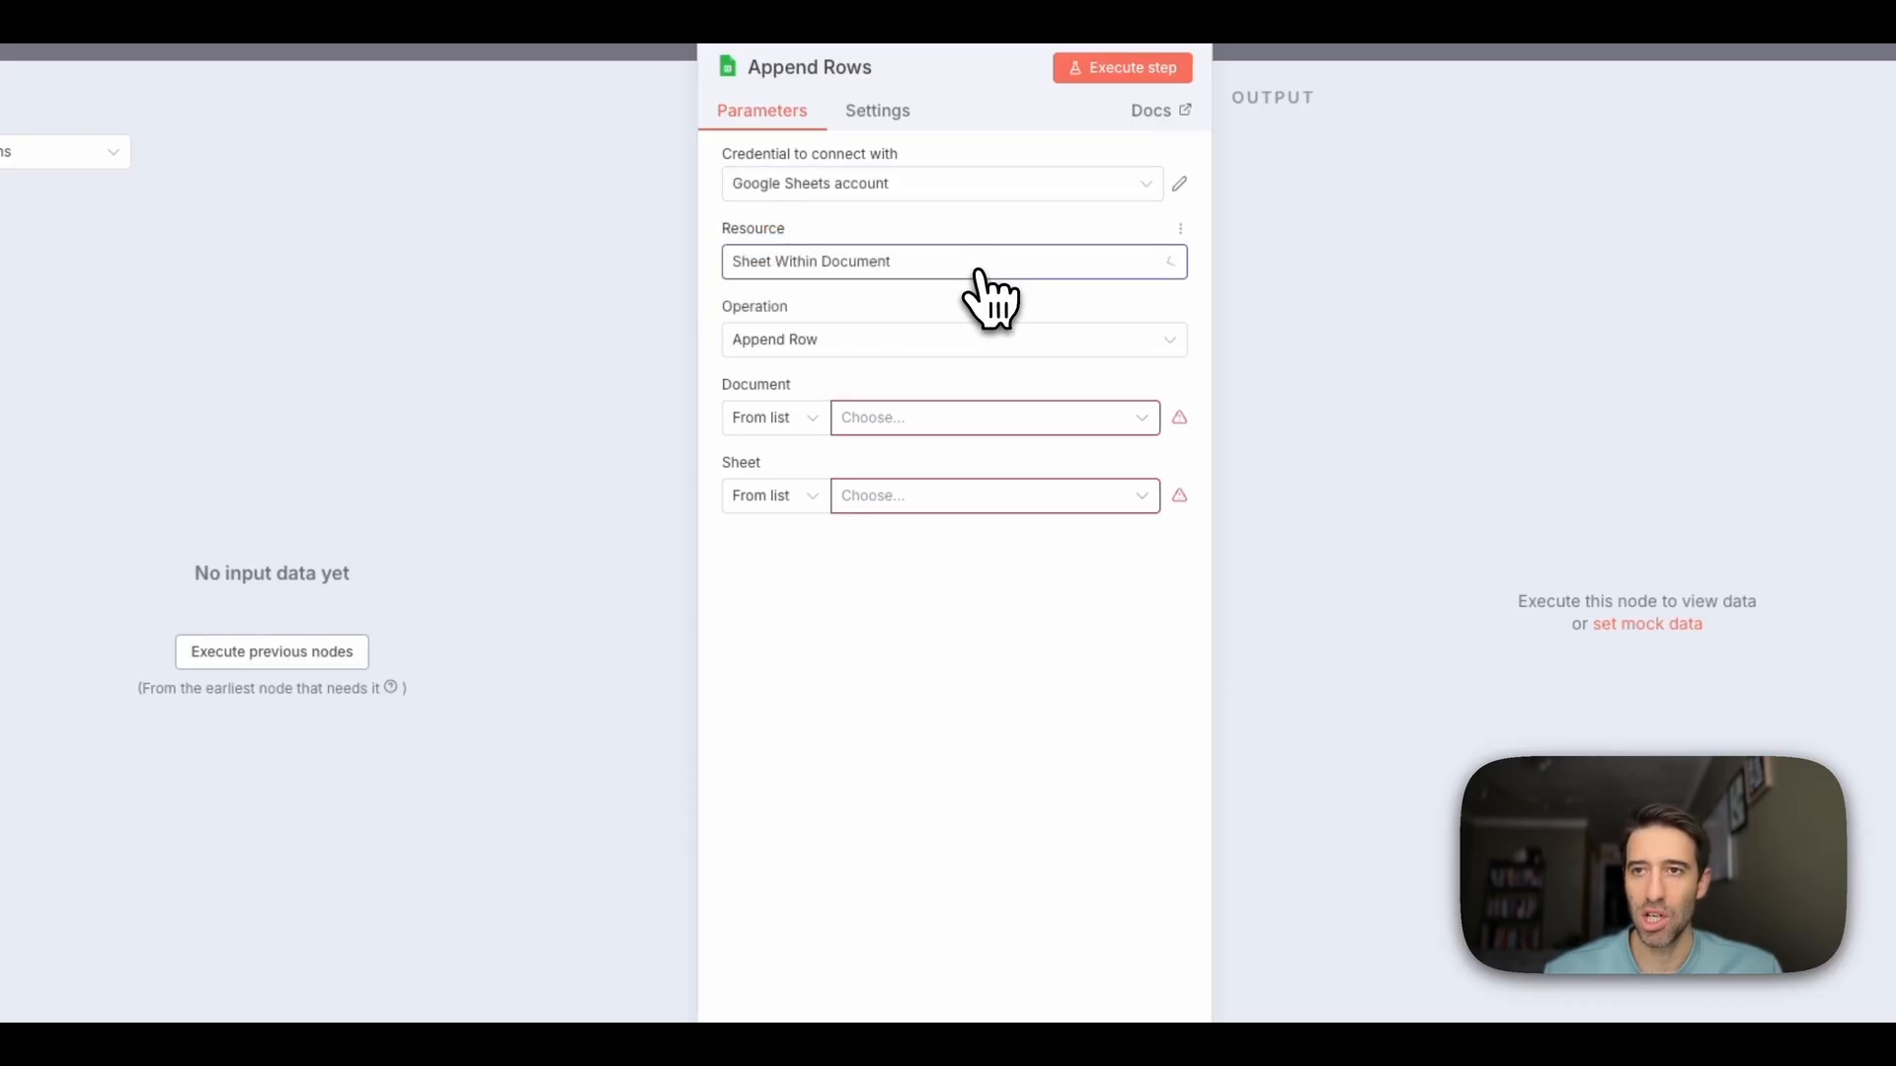
Review the available sheet operations in the Append Rows node and choose Append Row
left_click(958, 341)
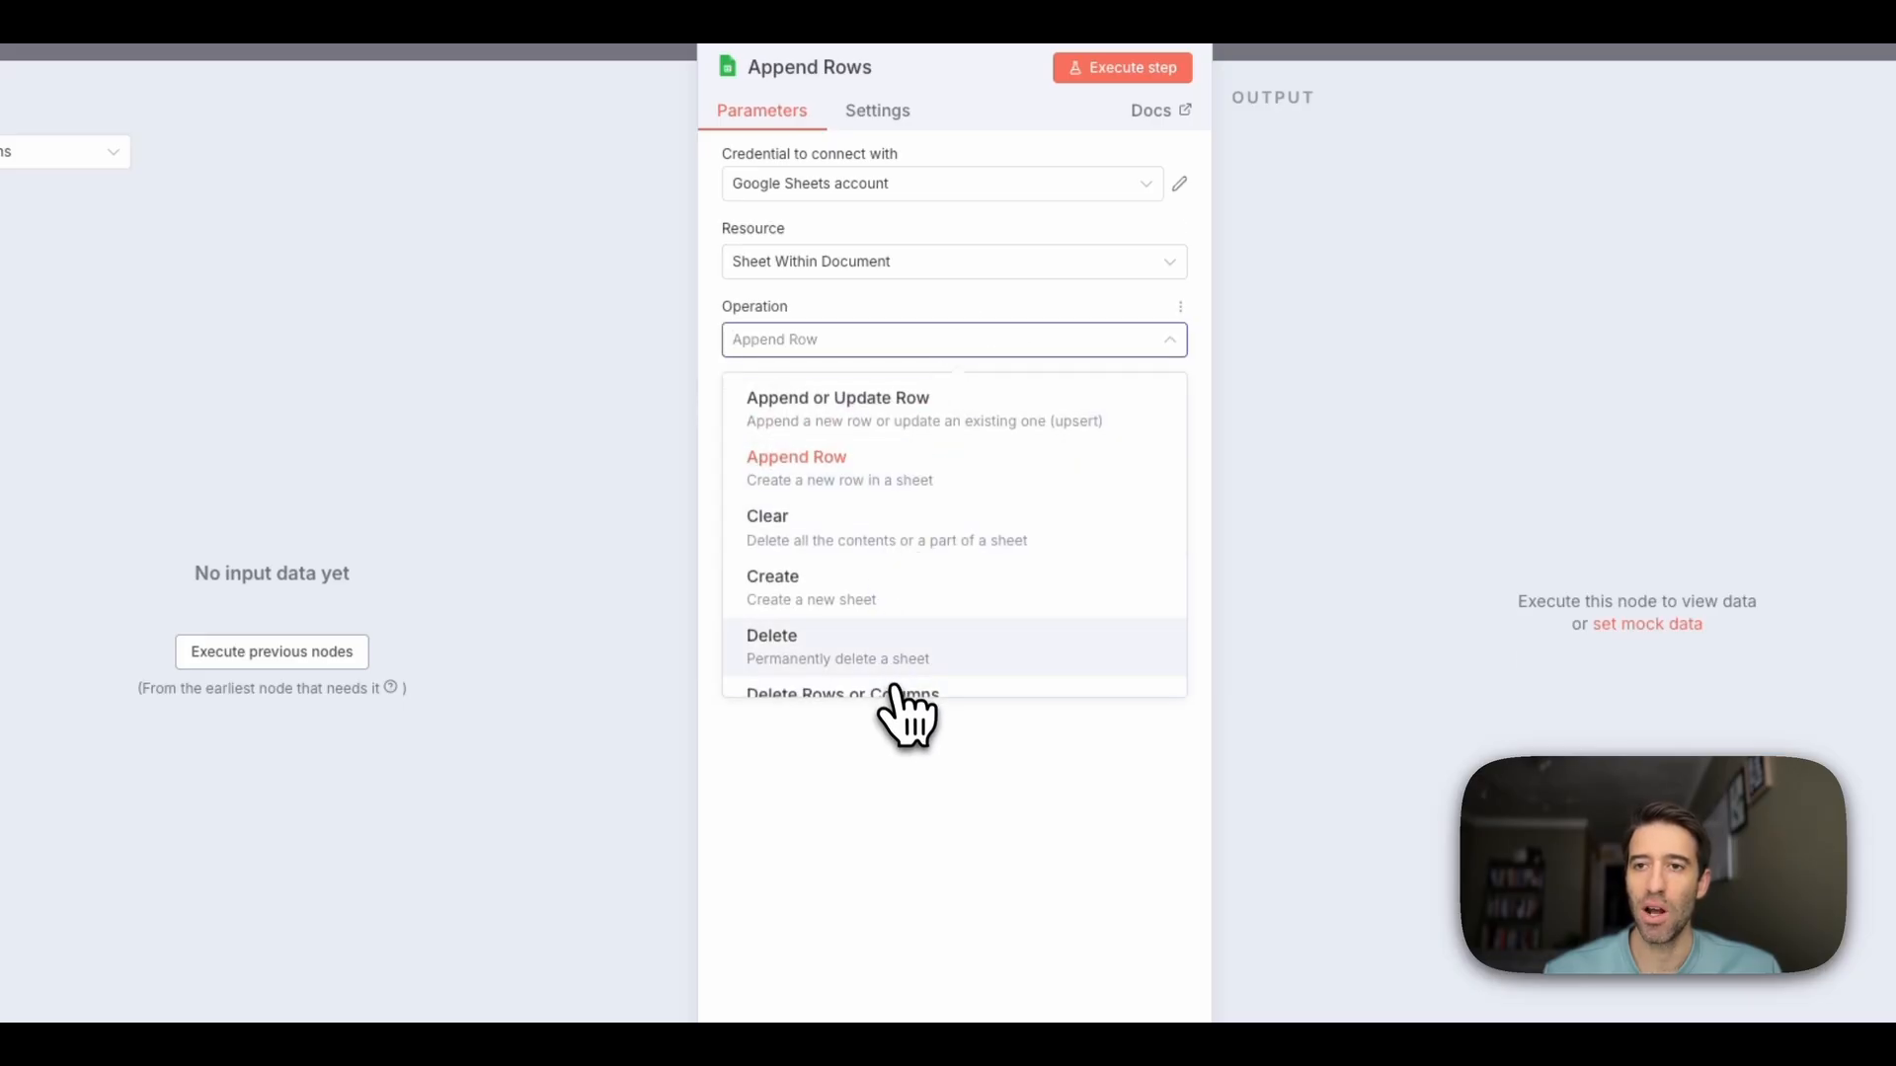
scroll(893, 692, "down", 2)
scroll(882, 667, "up", 3)
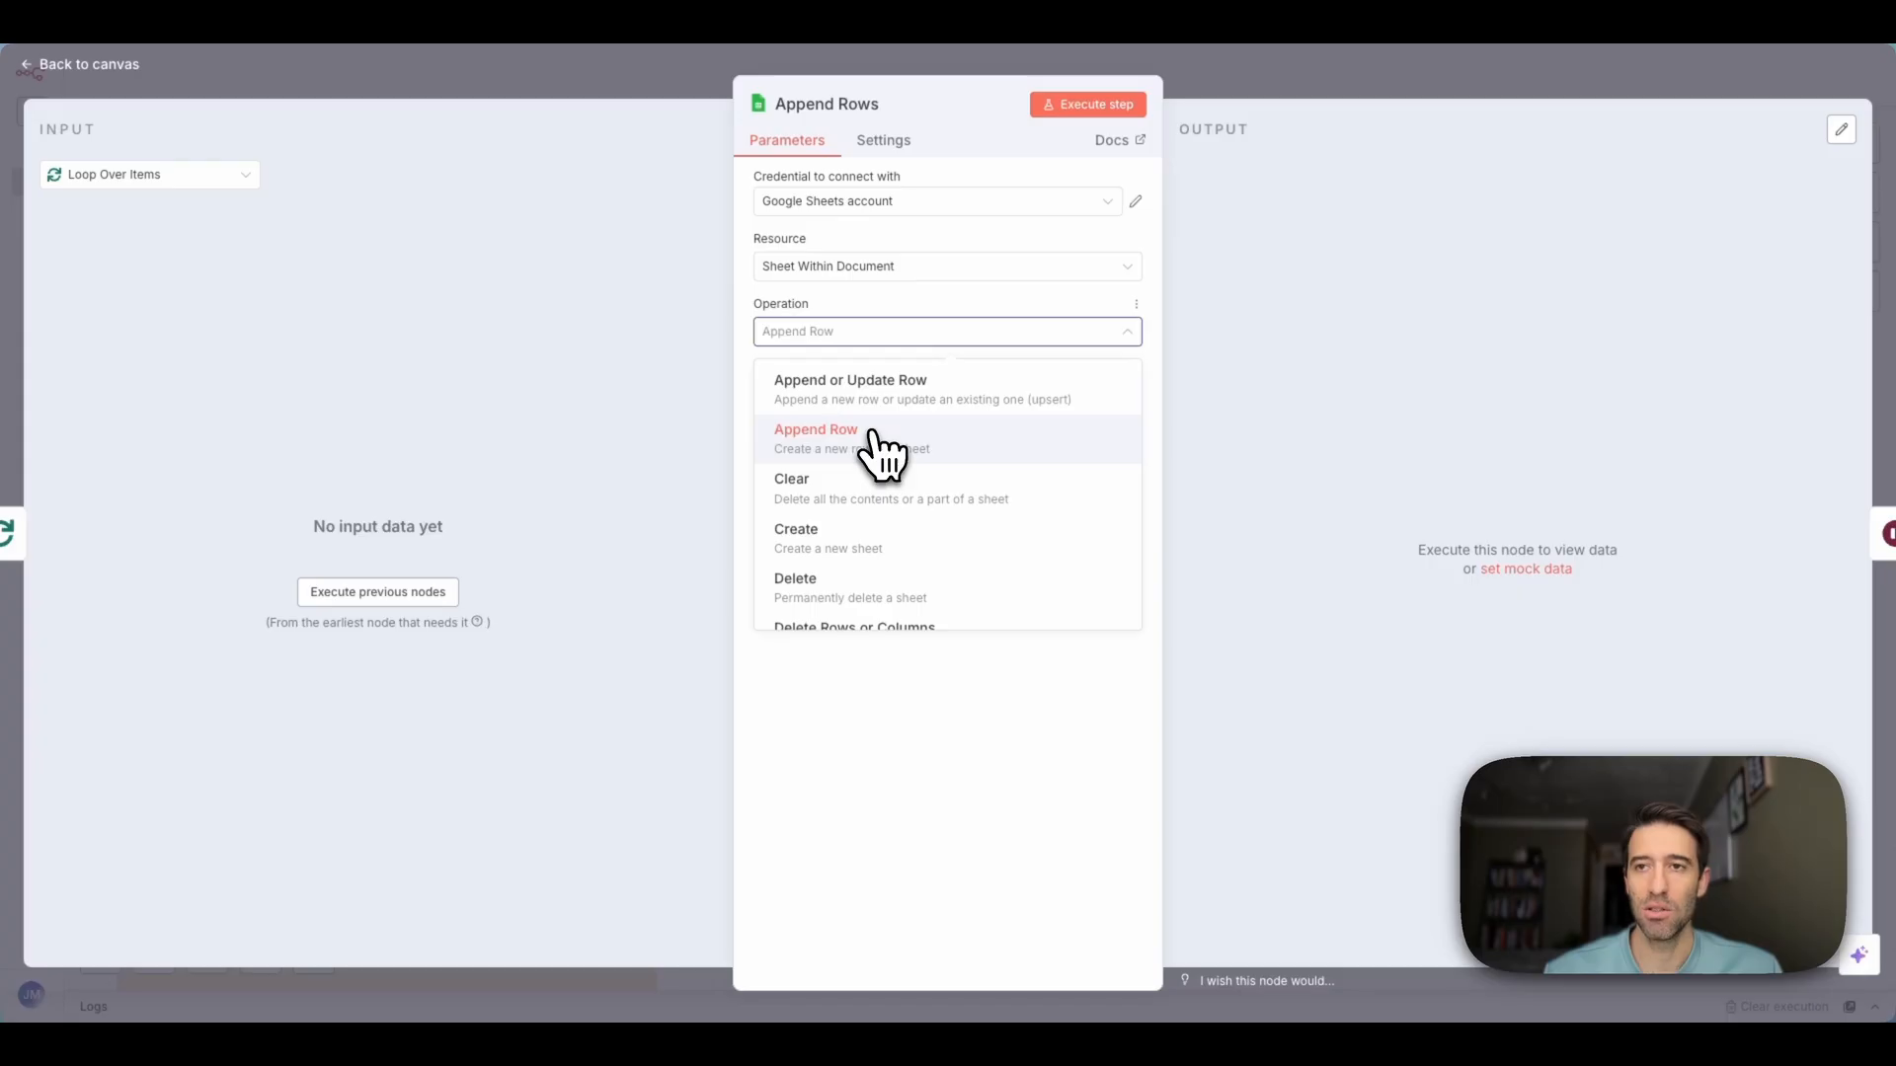
left_click(873, 436)
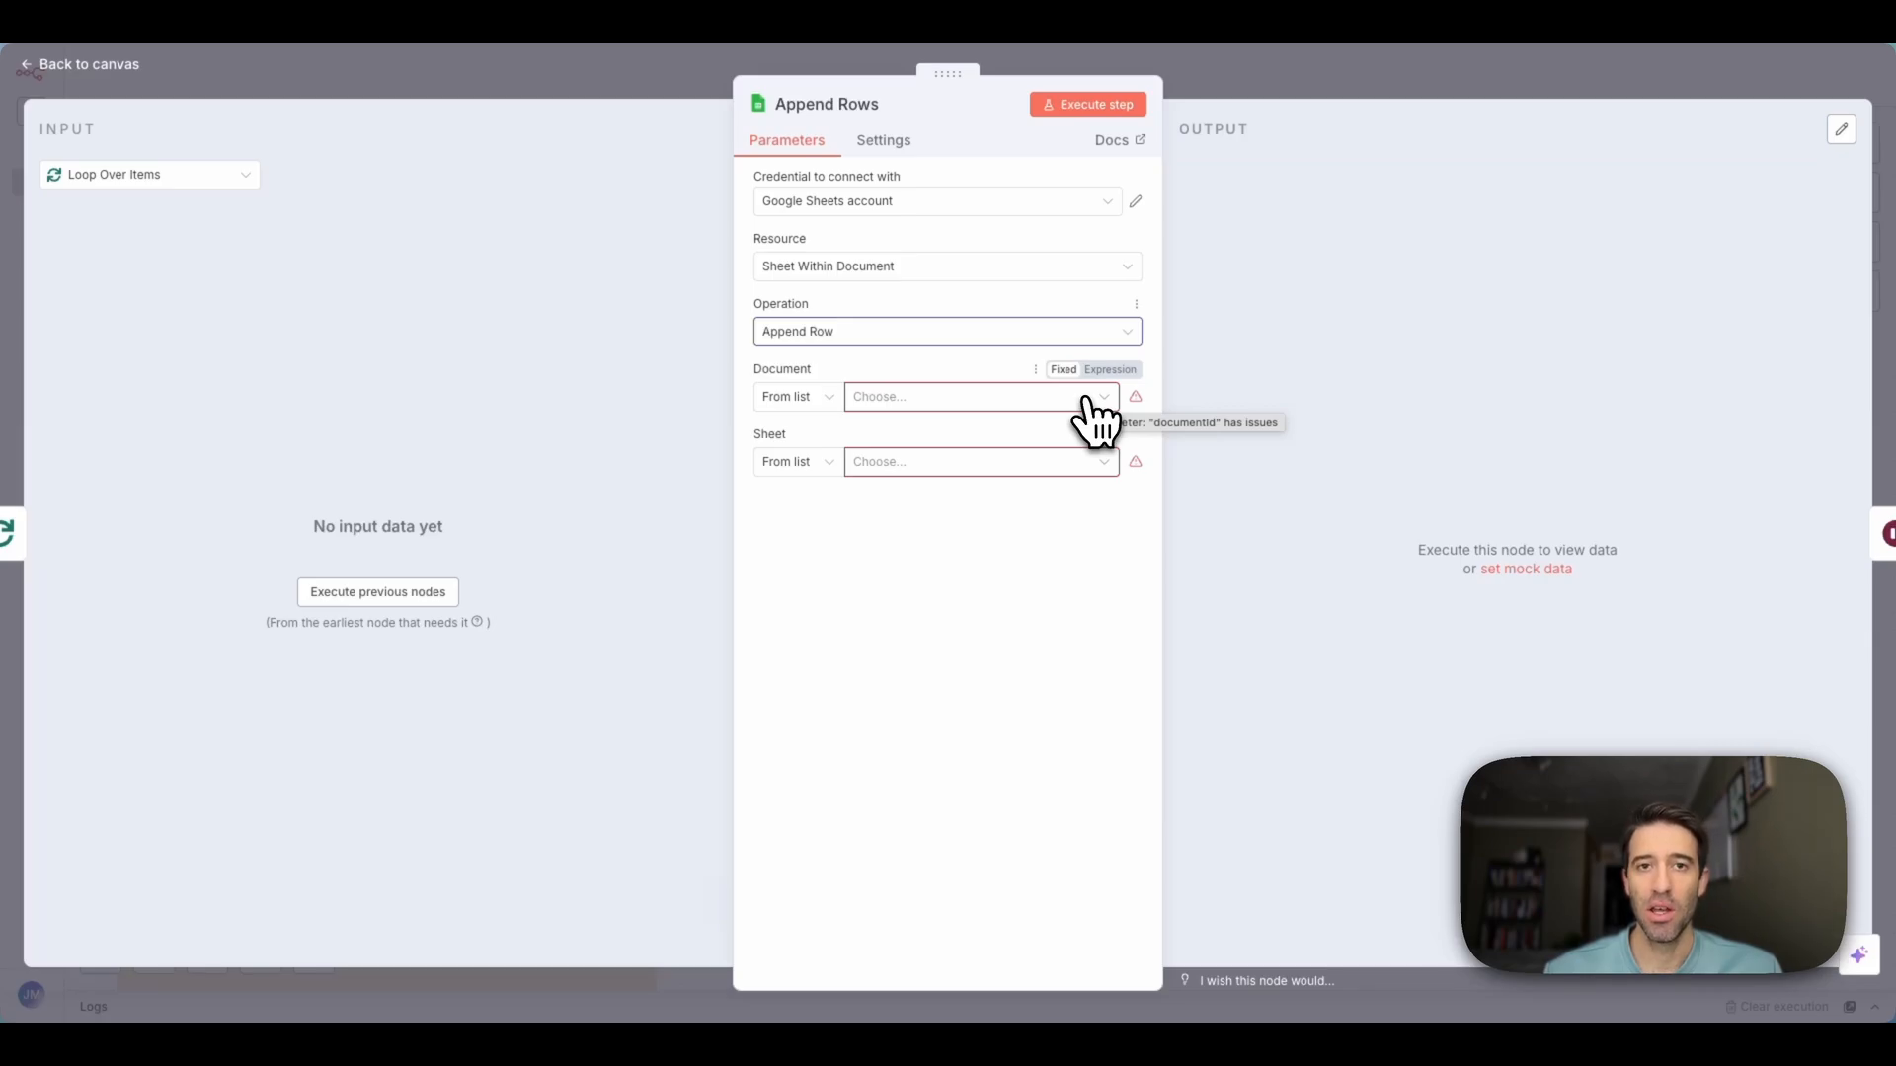
Set the Append Rows node to write to the Leads sheet of the Master Google Sheets 2 document
left_click(1086, 397)
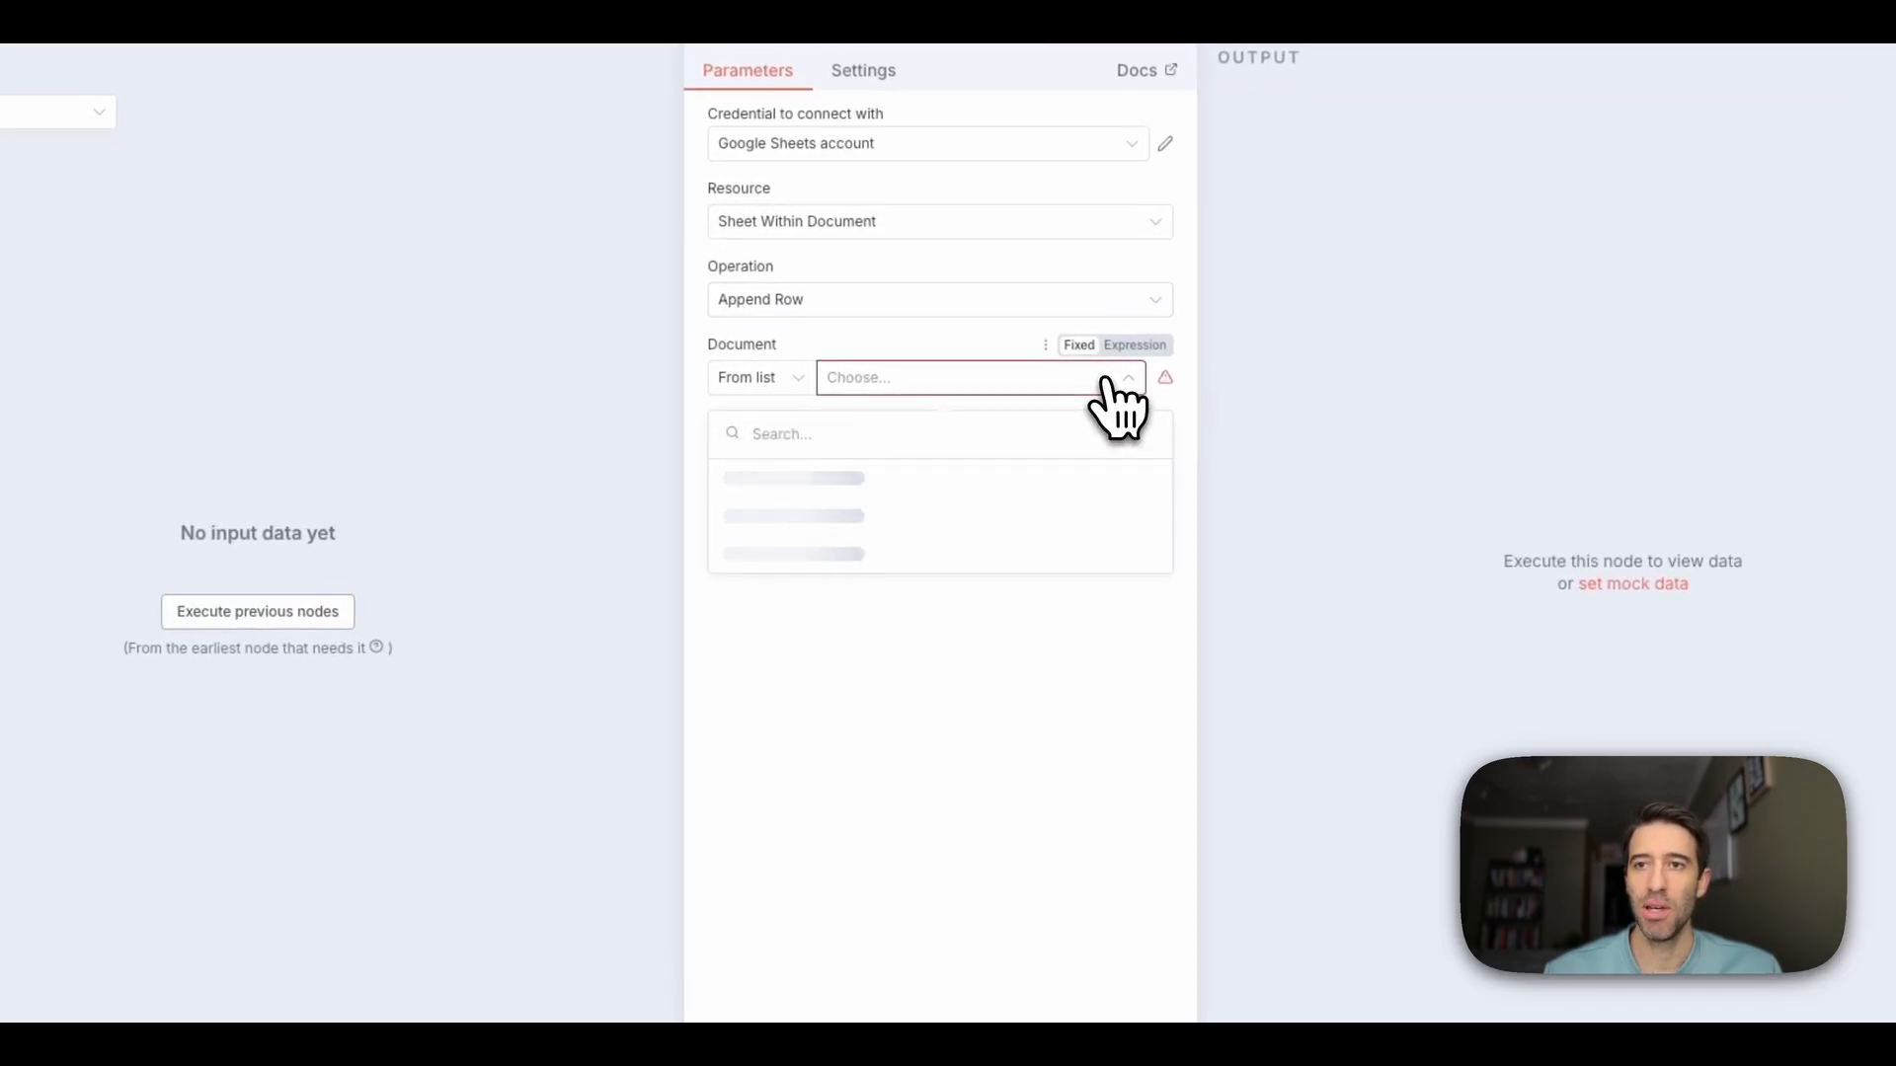
left_click(849, 480)
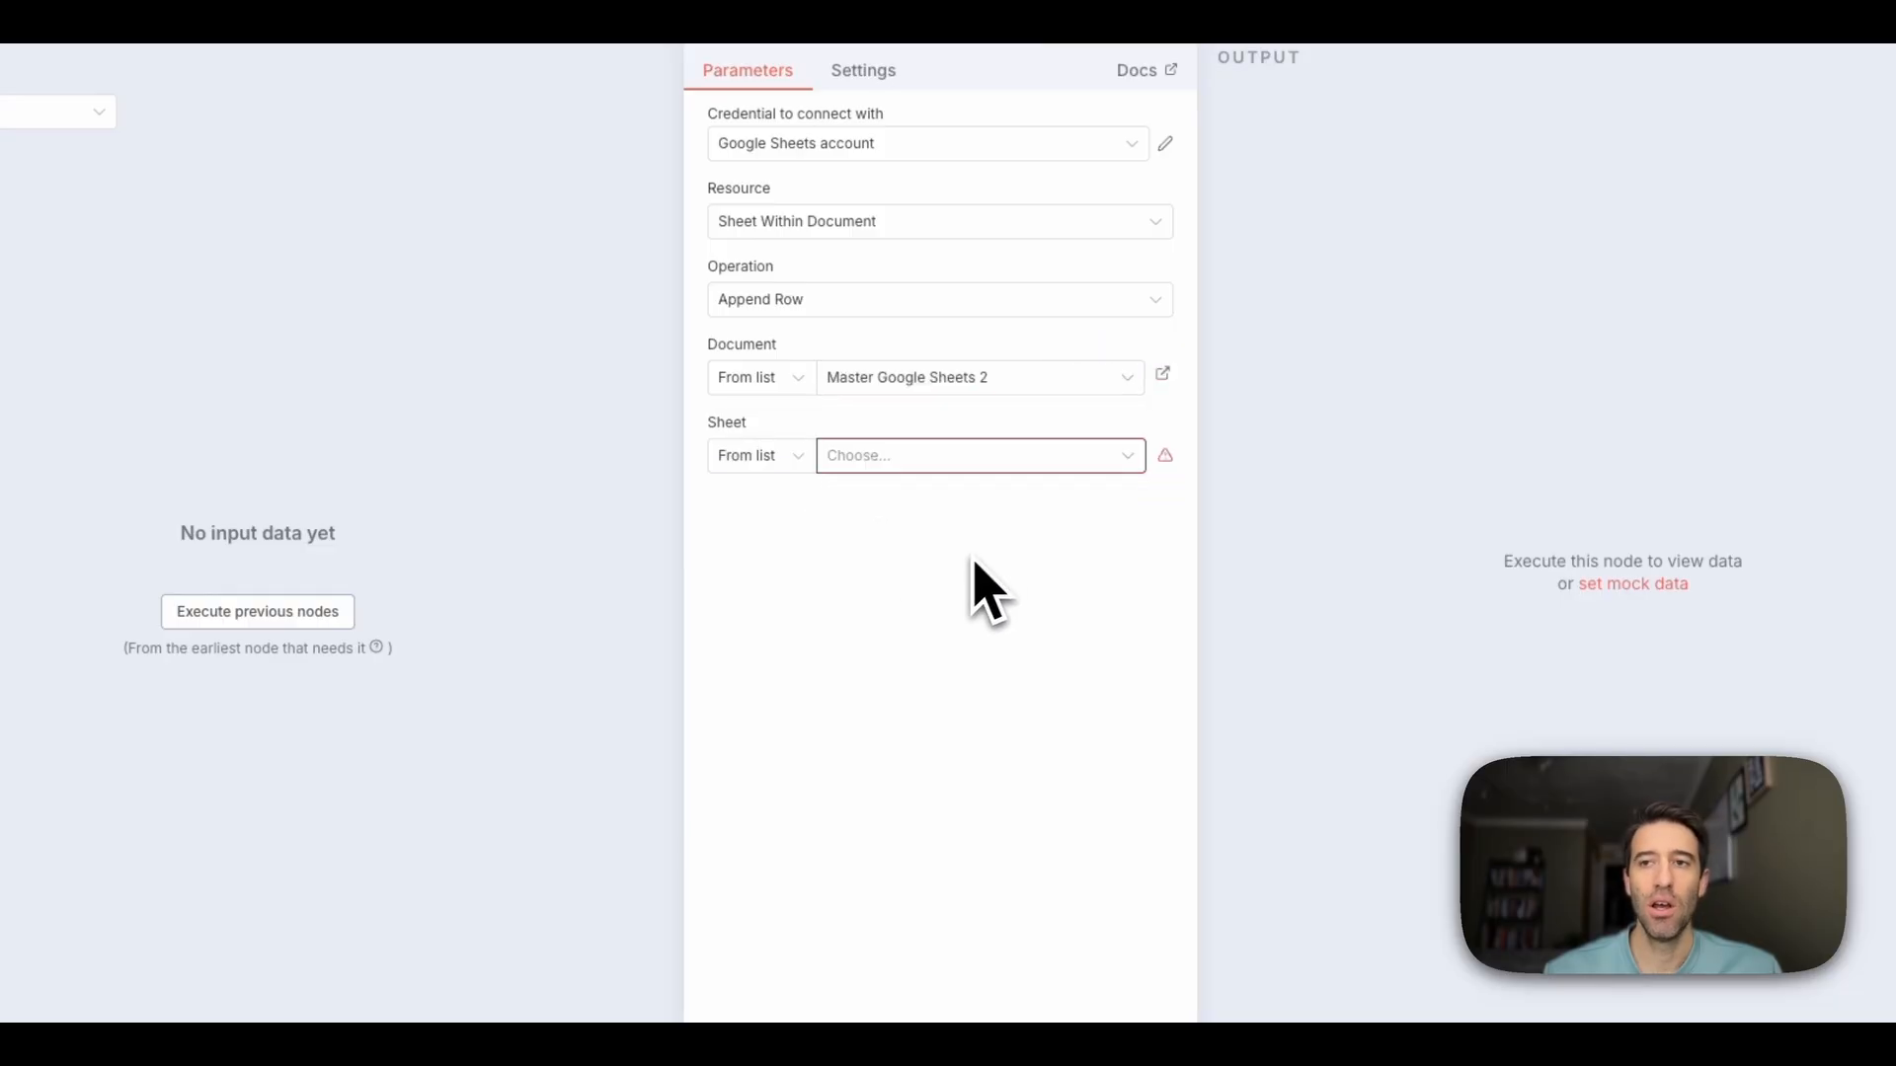
left_click(1049, 460)
left_click(838, 506)
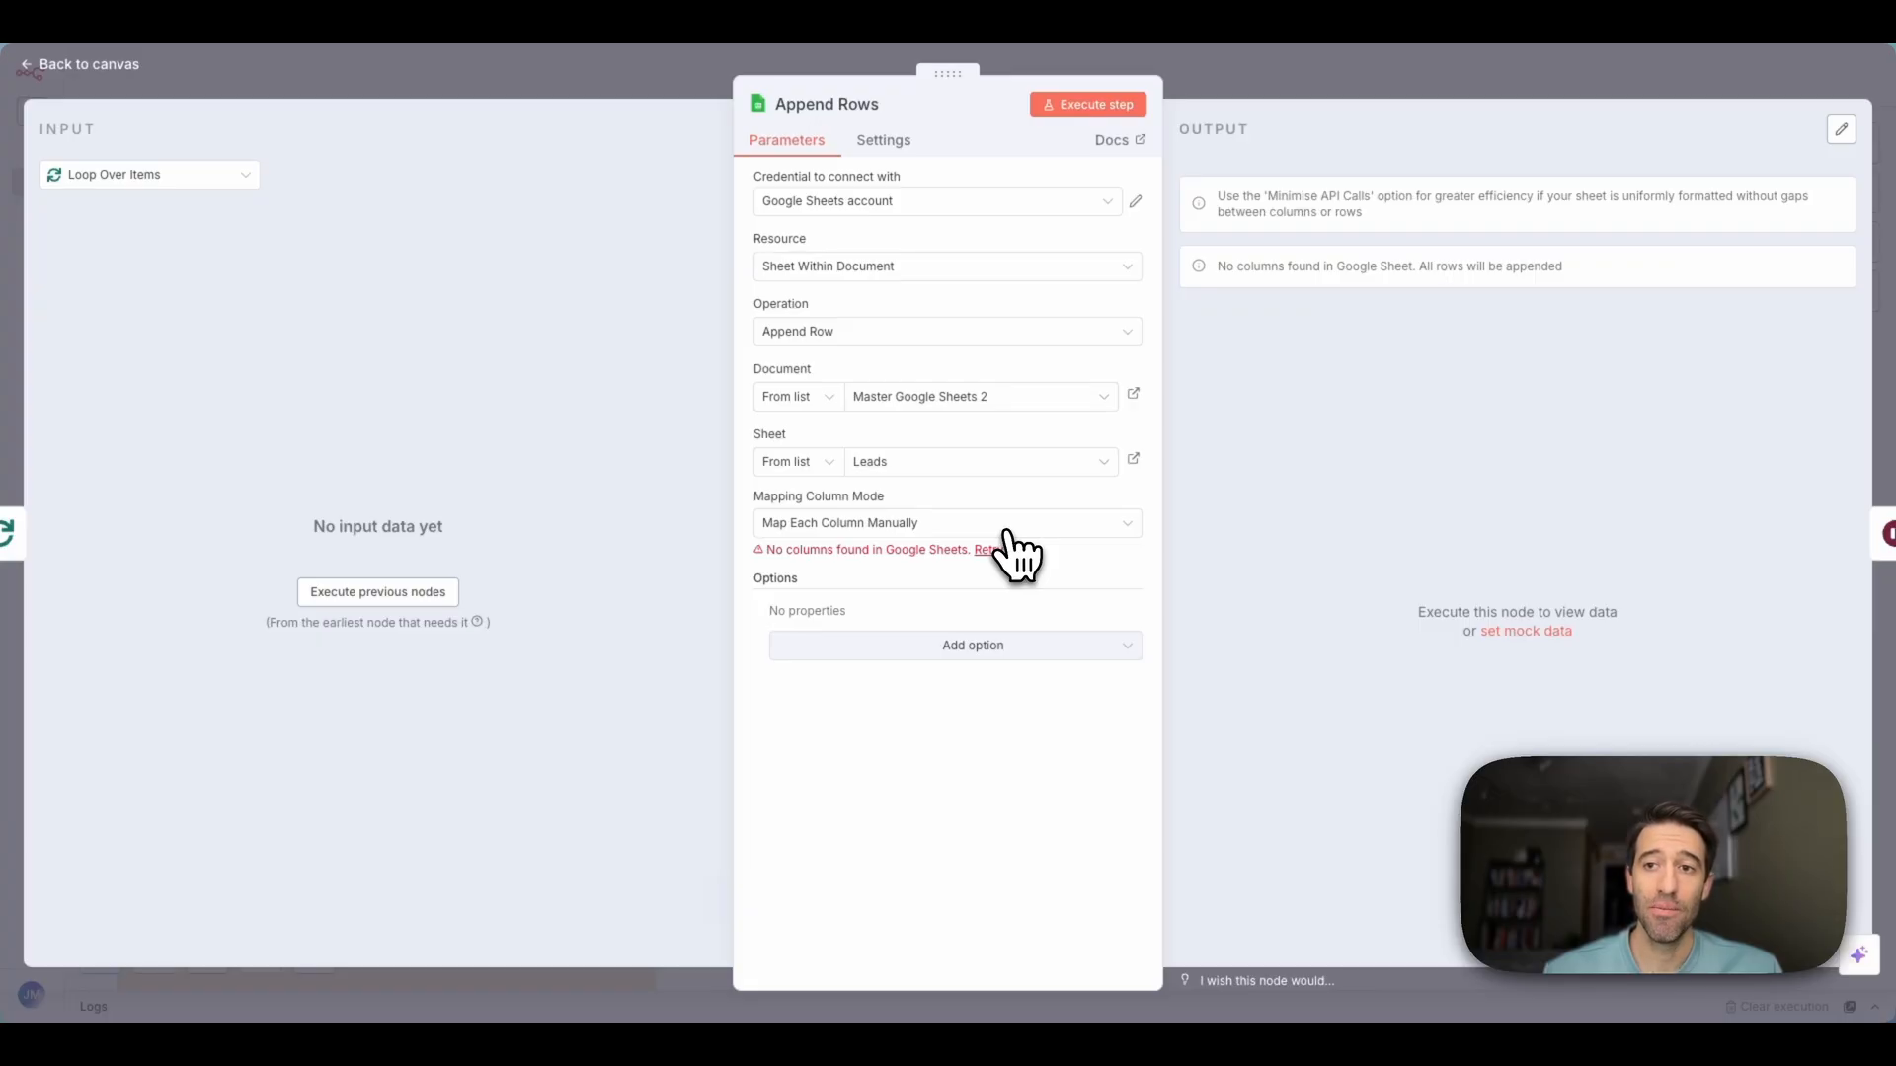
Set the Append Rows node's column mapping mode to Map Automatically and return to the canvas
left_click(1009, 533)
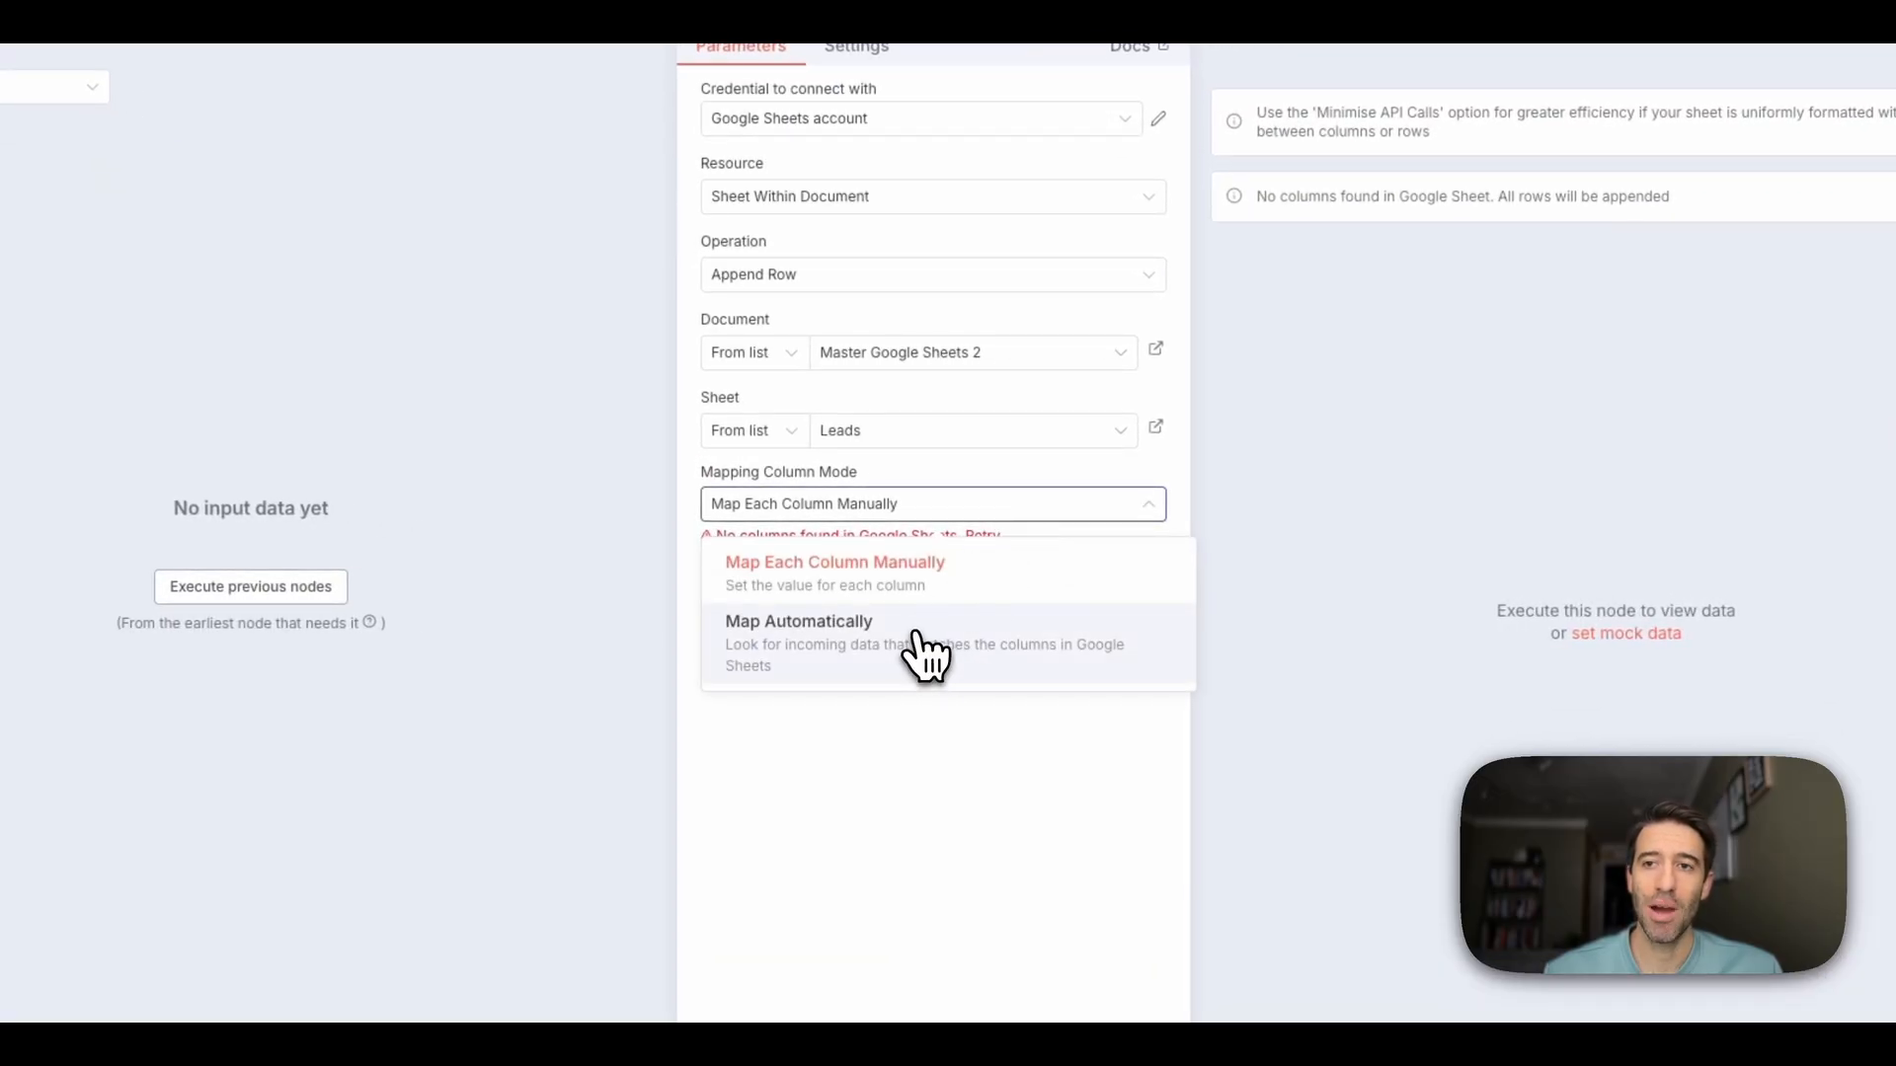
left_click(924, 653)
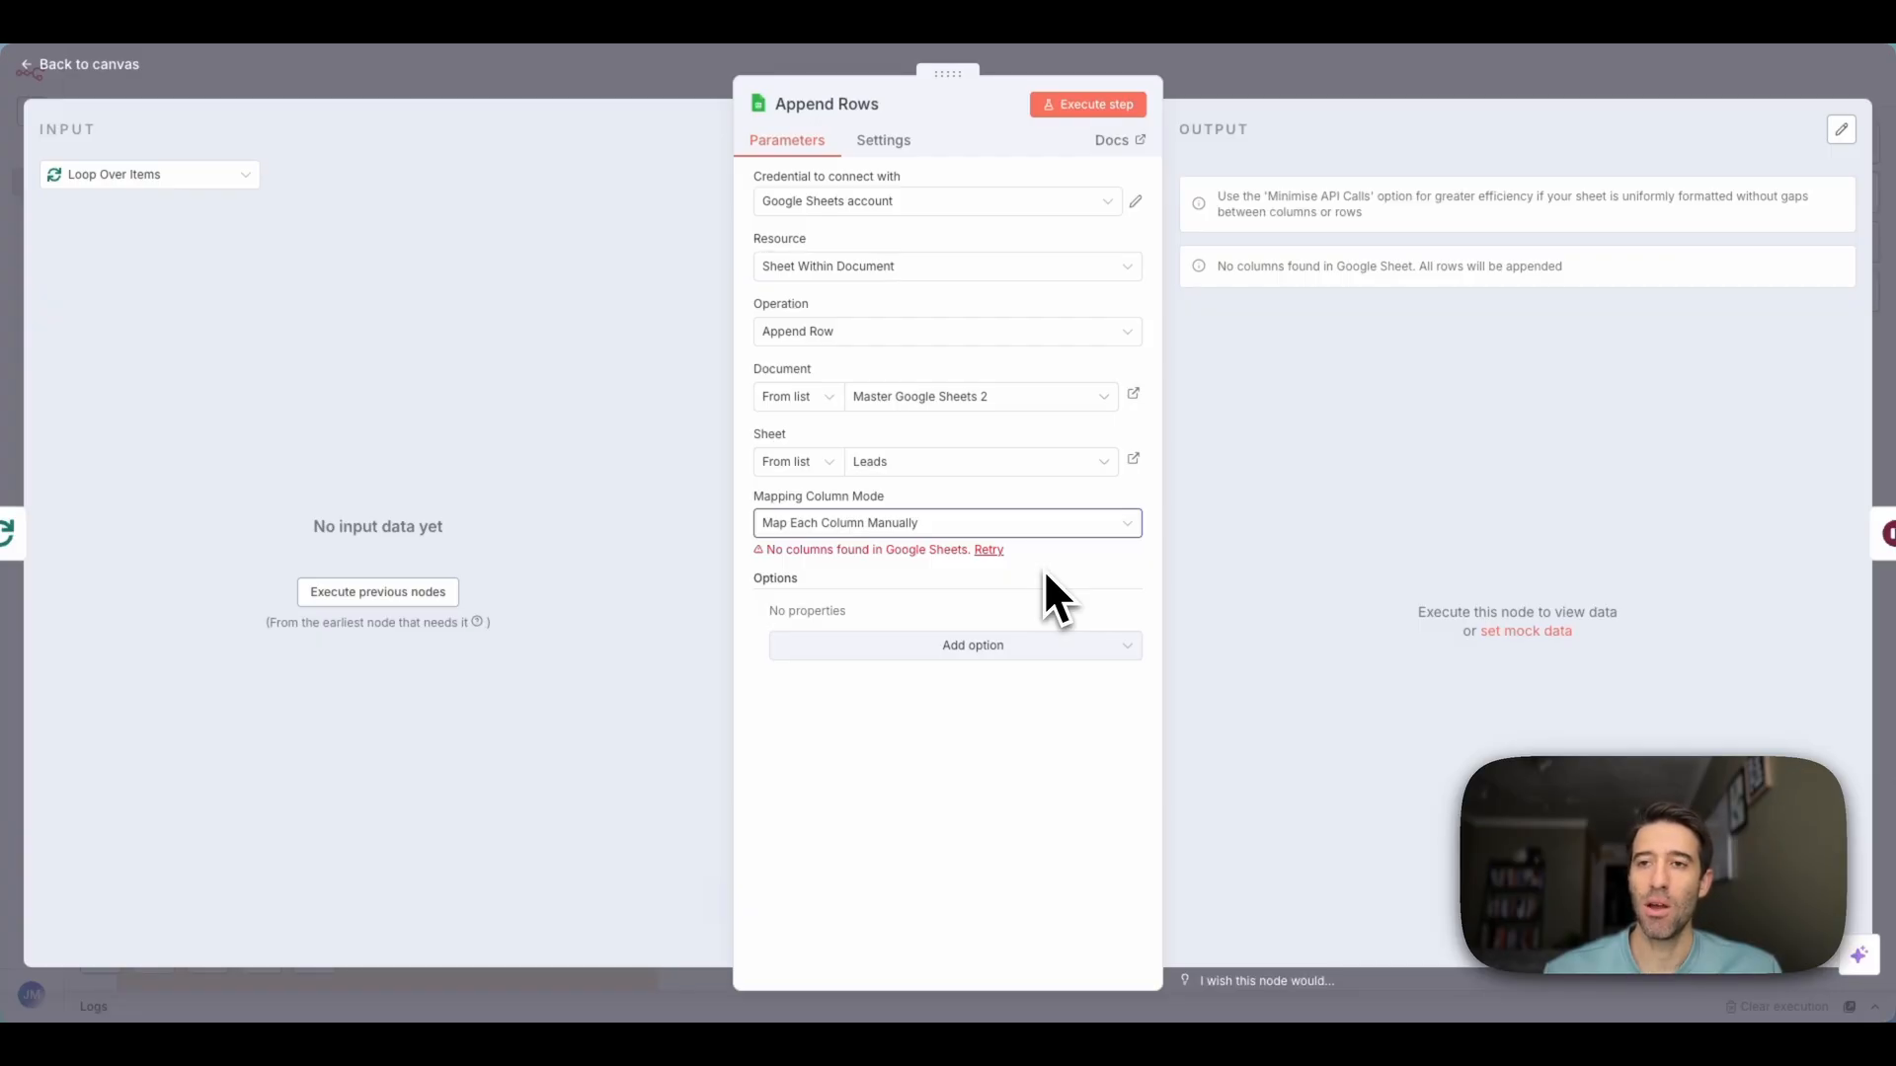
left_click(1046, 523)
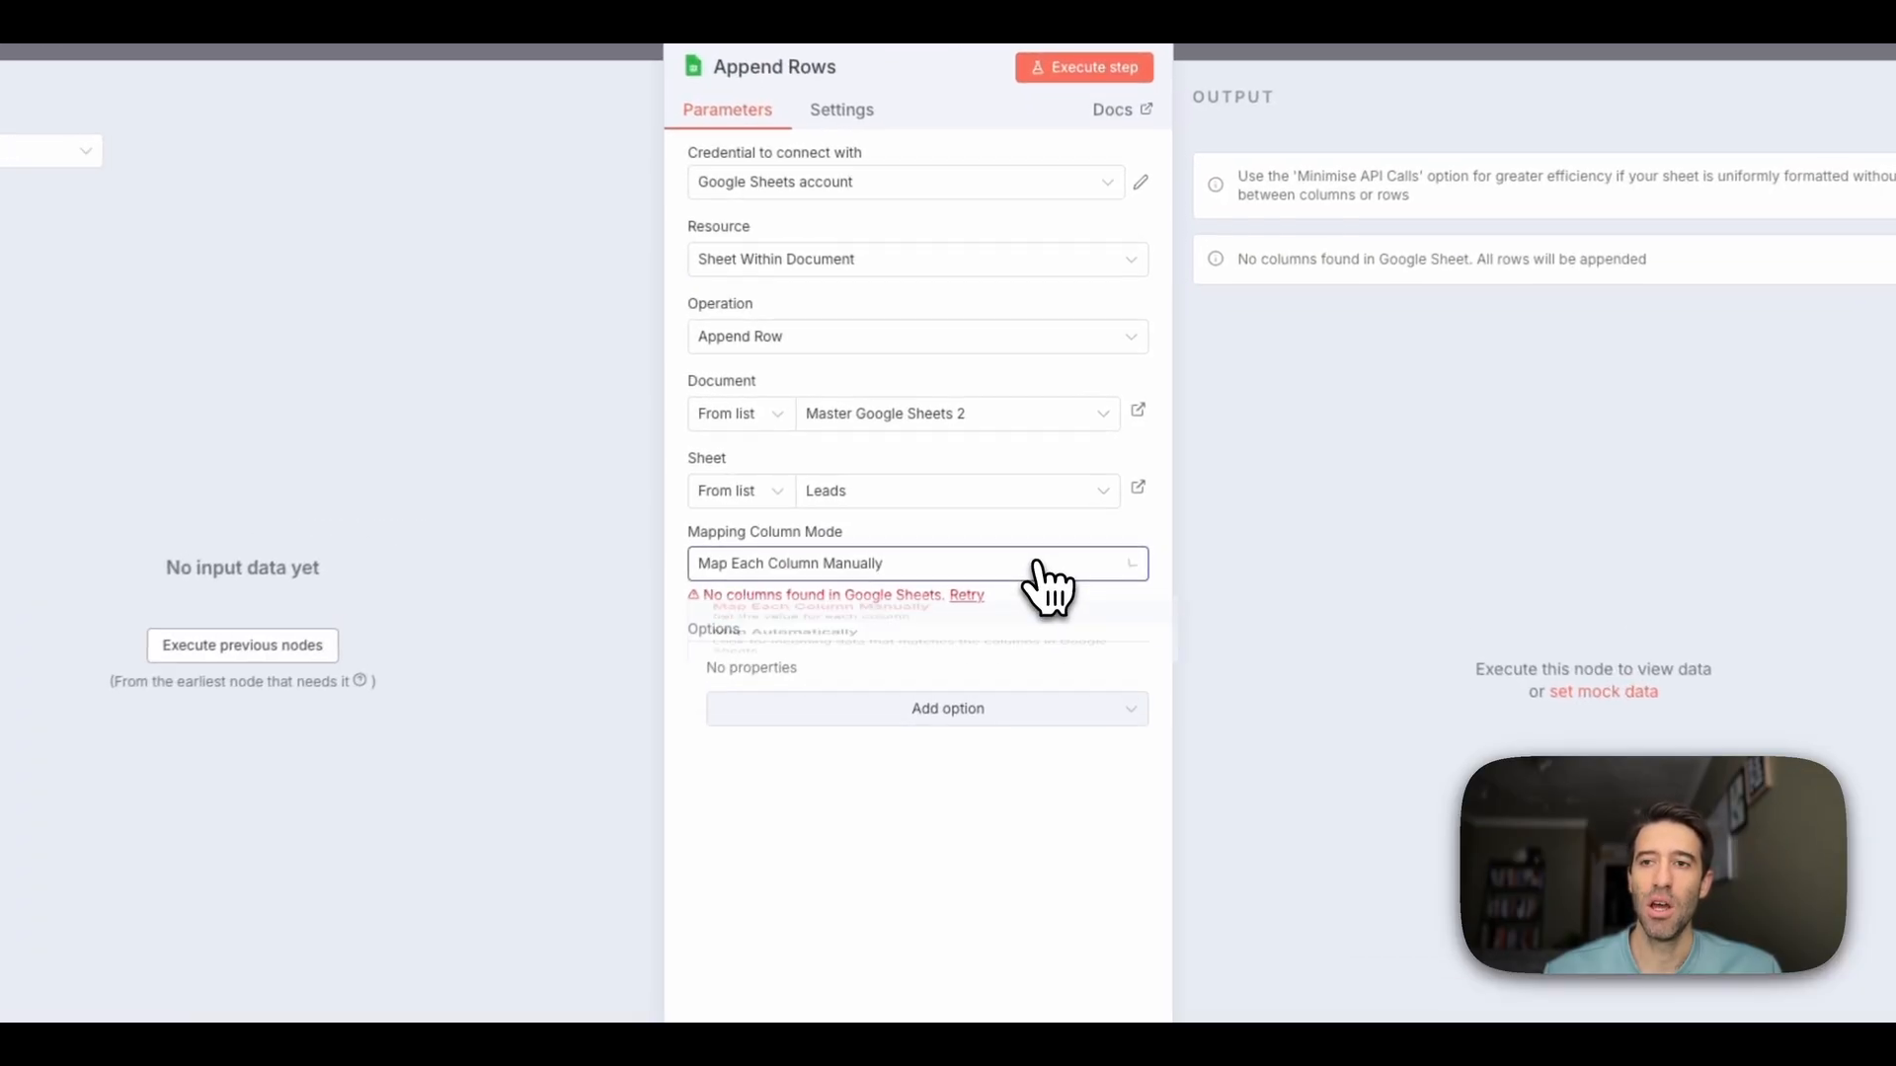
left_click(859, 688)
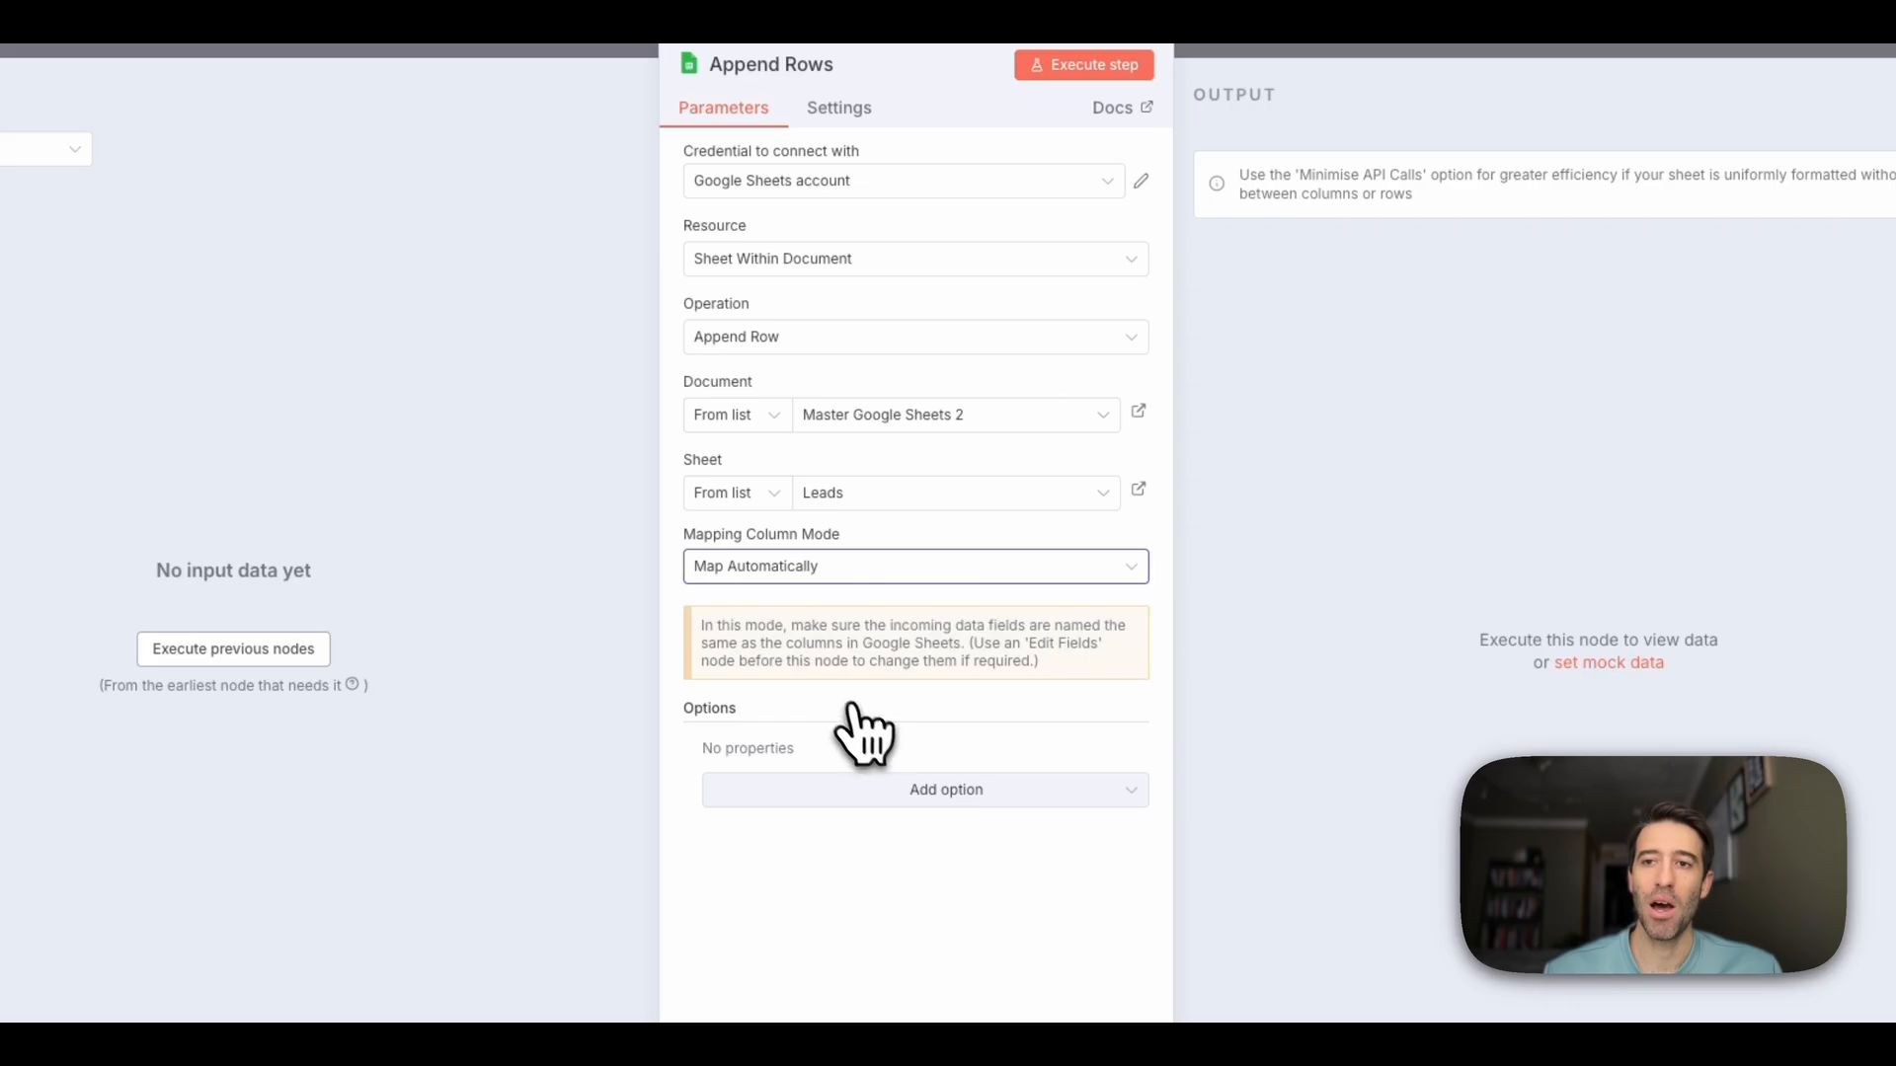
left_click(1177, 49)
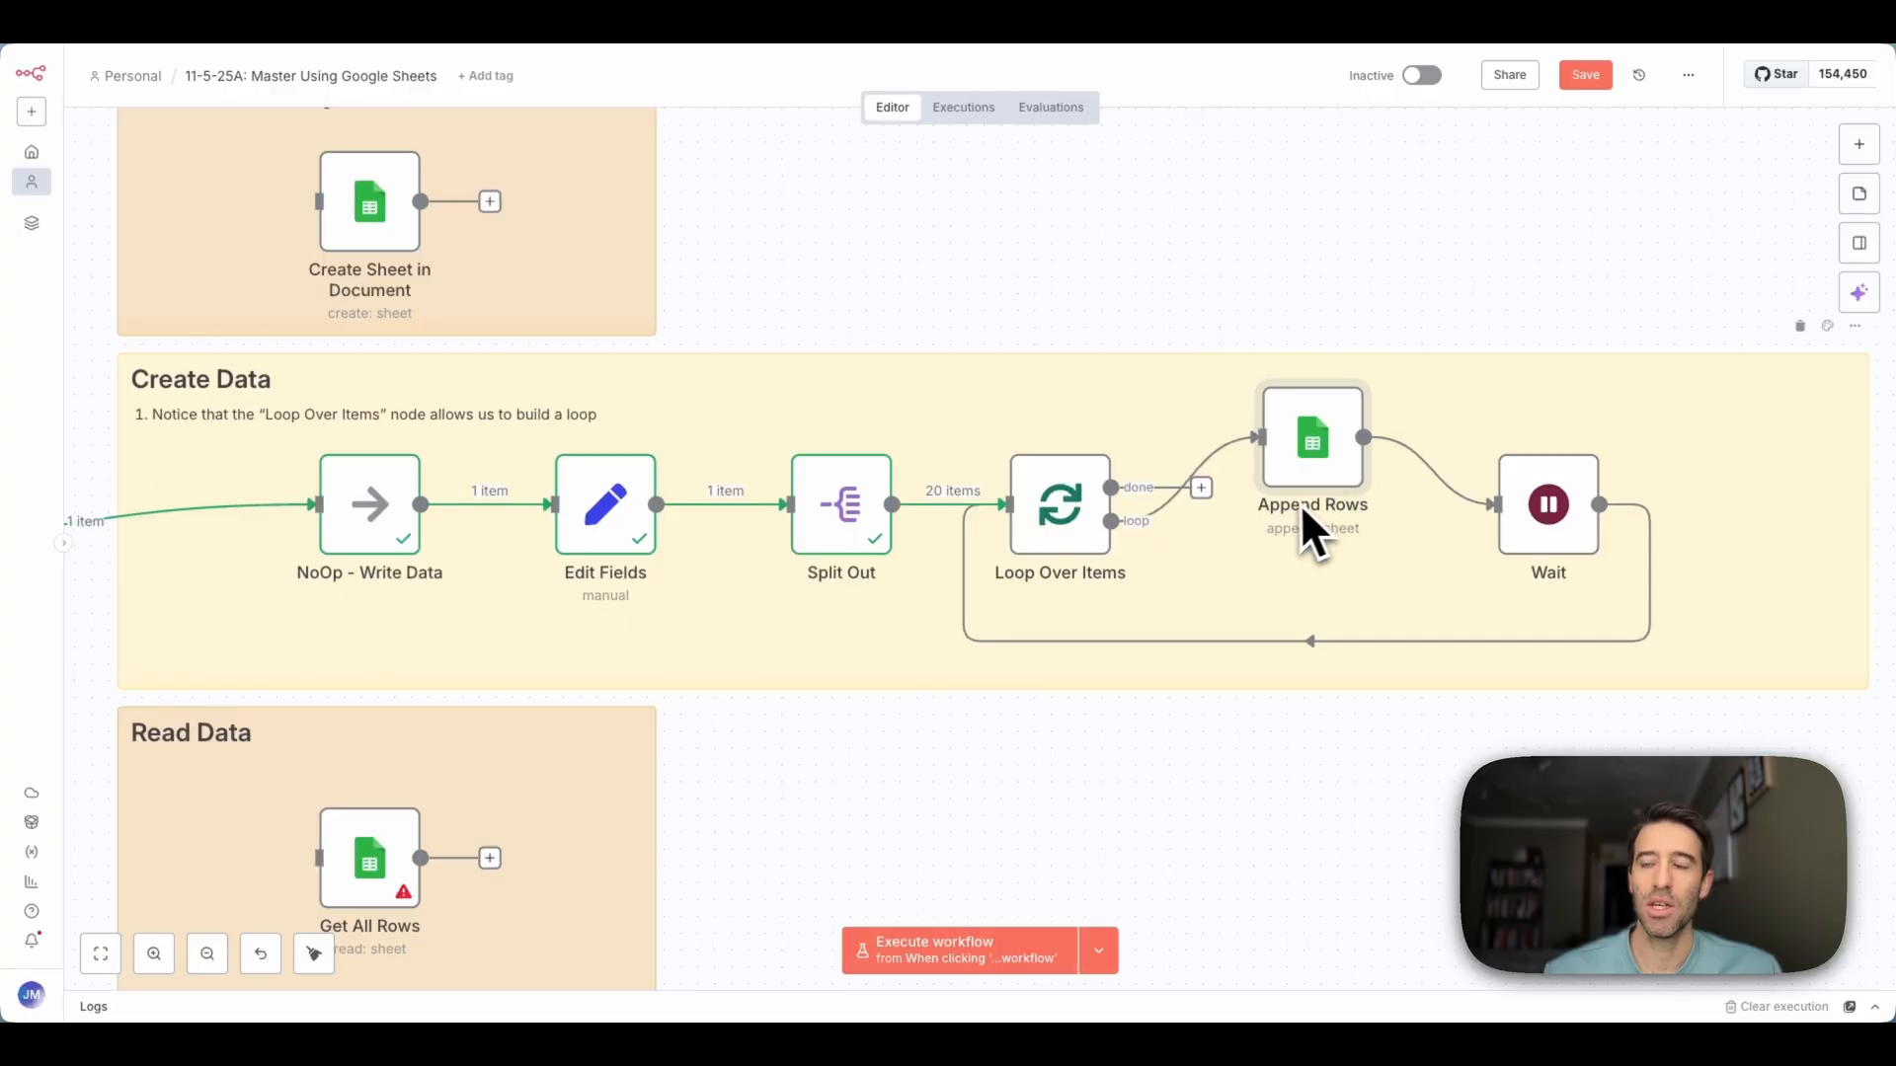
Execute the workflow from its manual trigger so the Create Data loop appends each lead to the sheet
scroll(1283, 506, "left", 5)
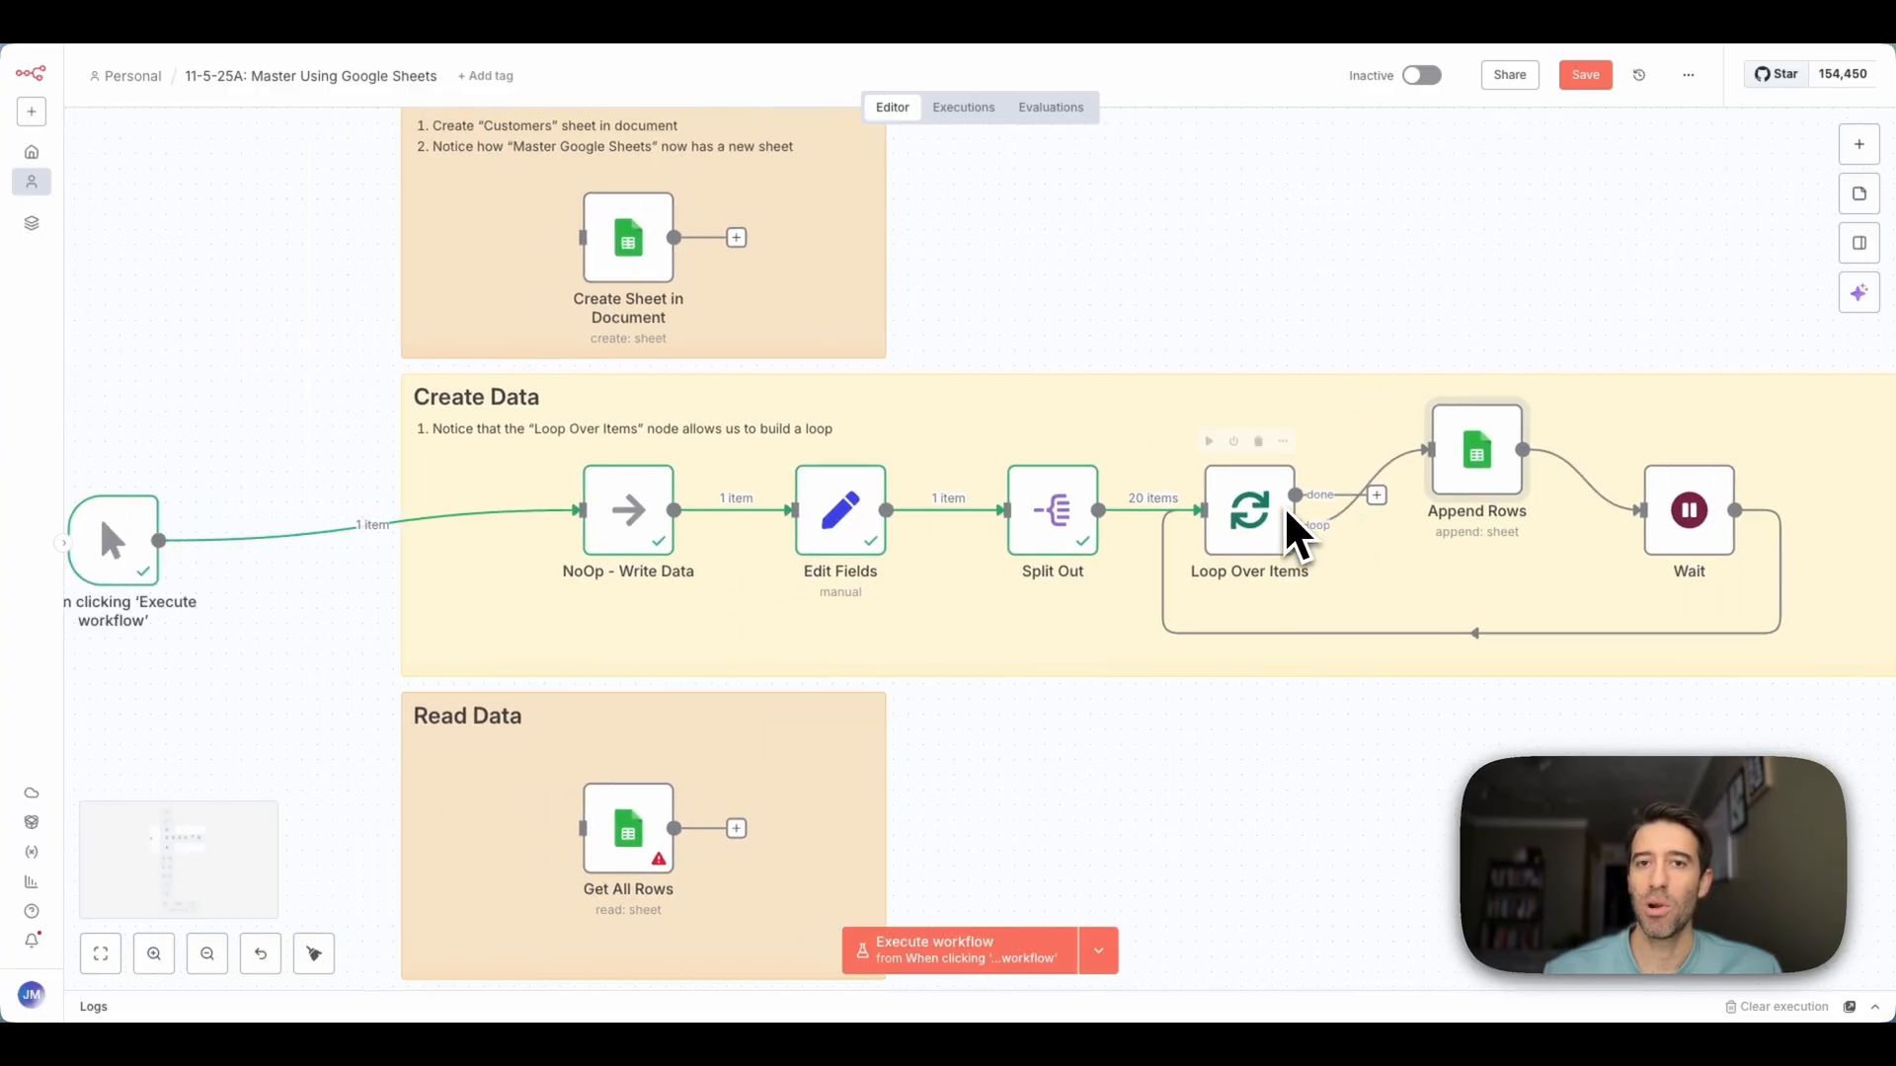
scroll(1283, 506, "left", 8)
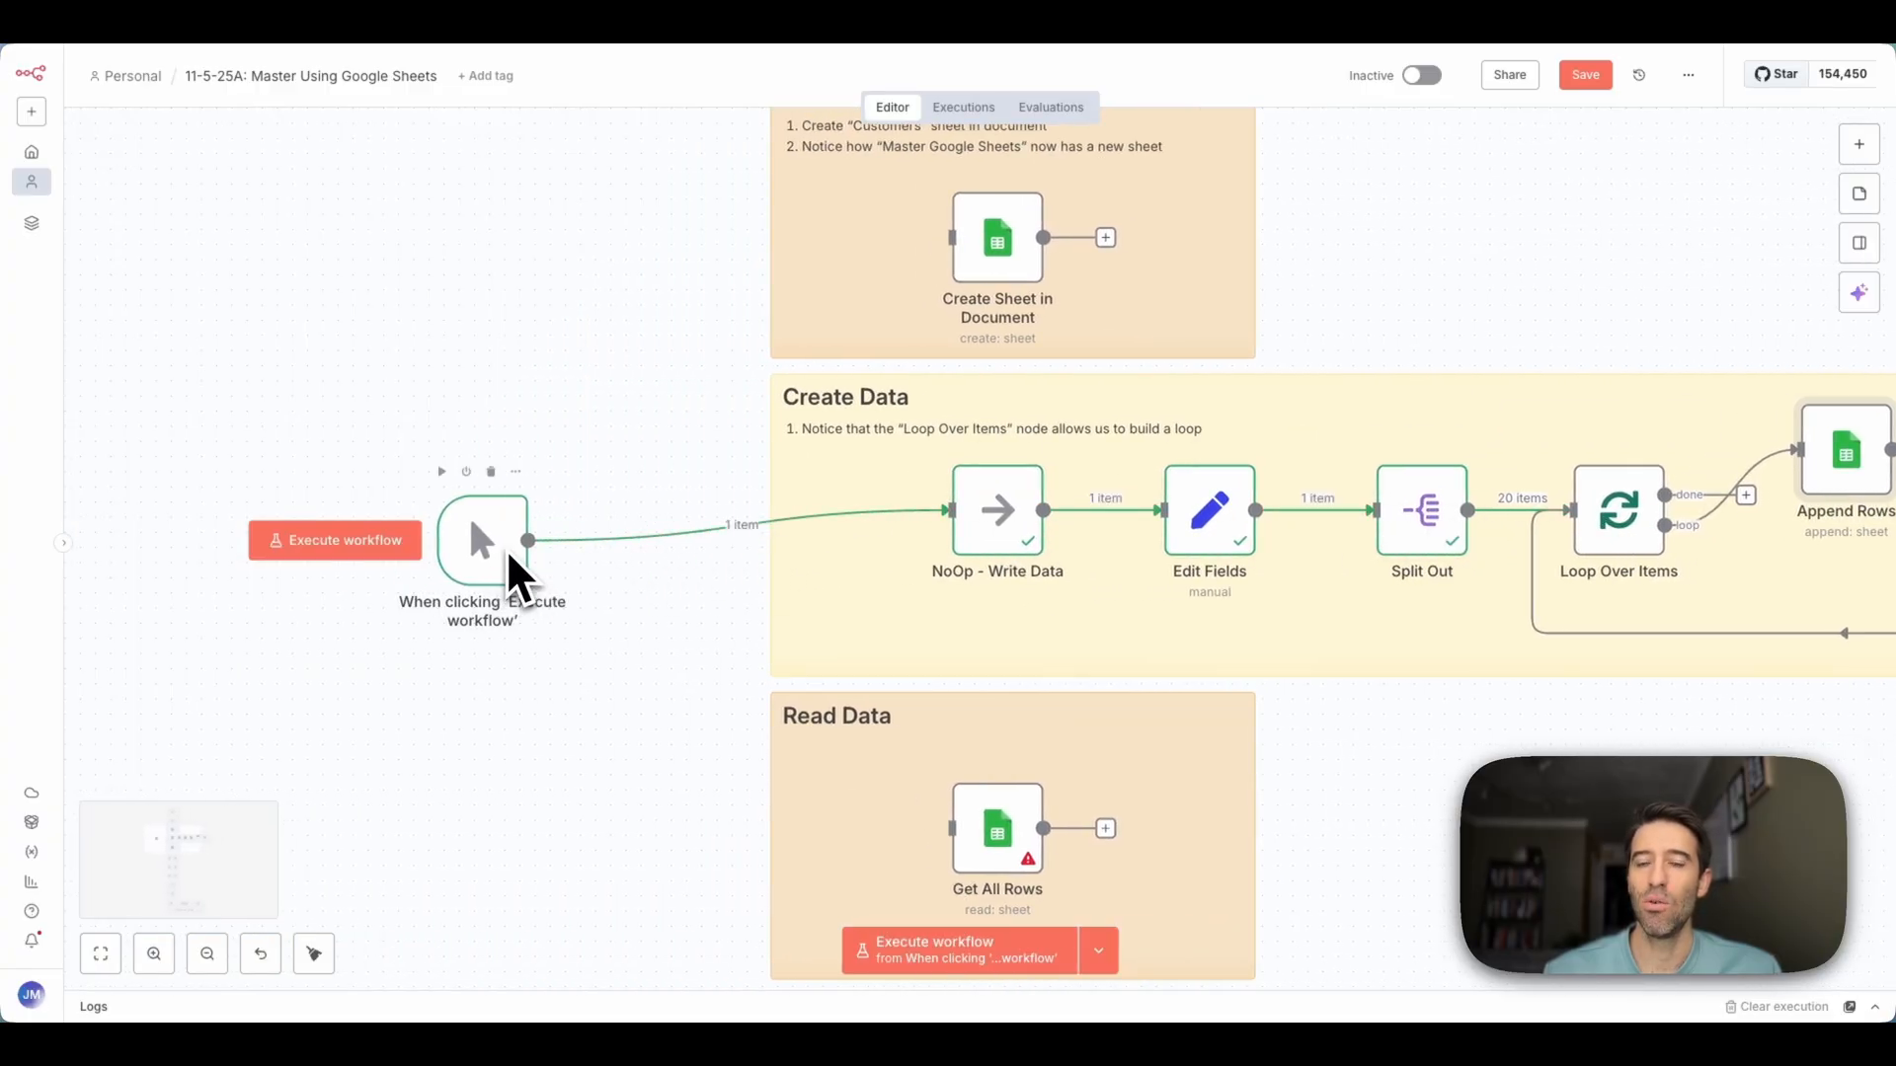
scroll(507, 549, "right", 3)
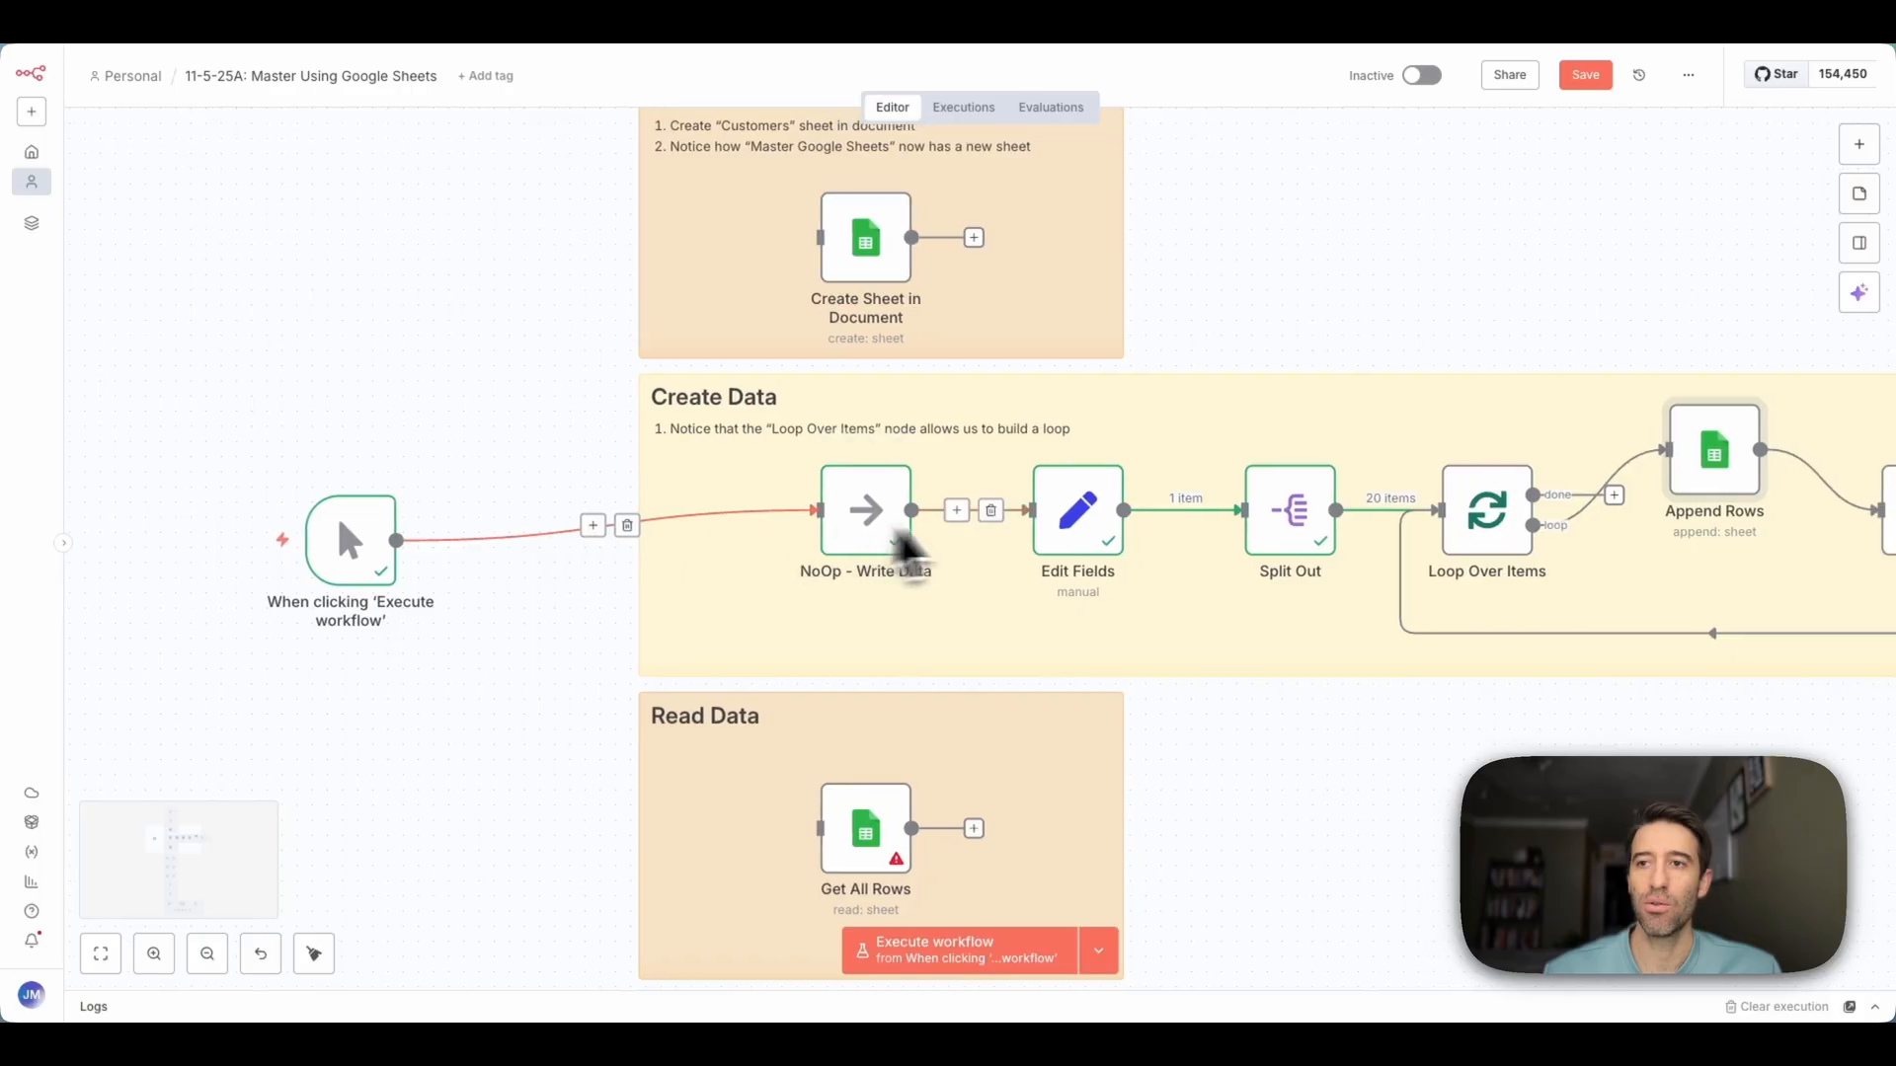
scroll(1150, 543, "right", 6)
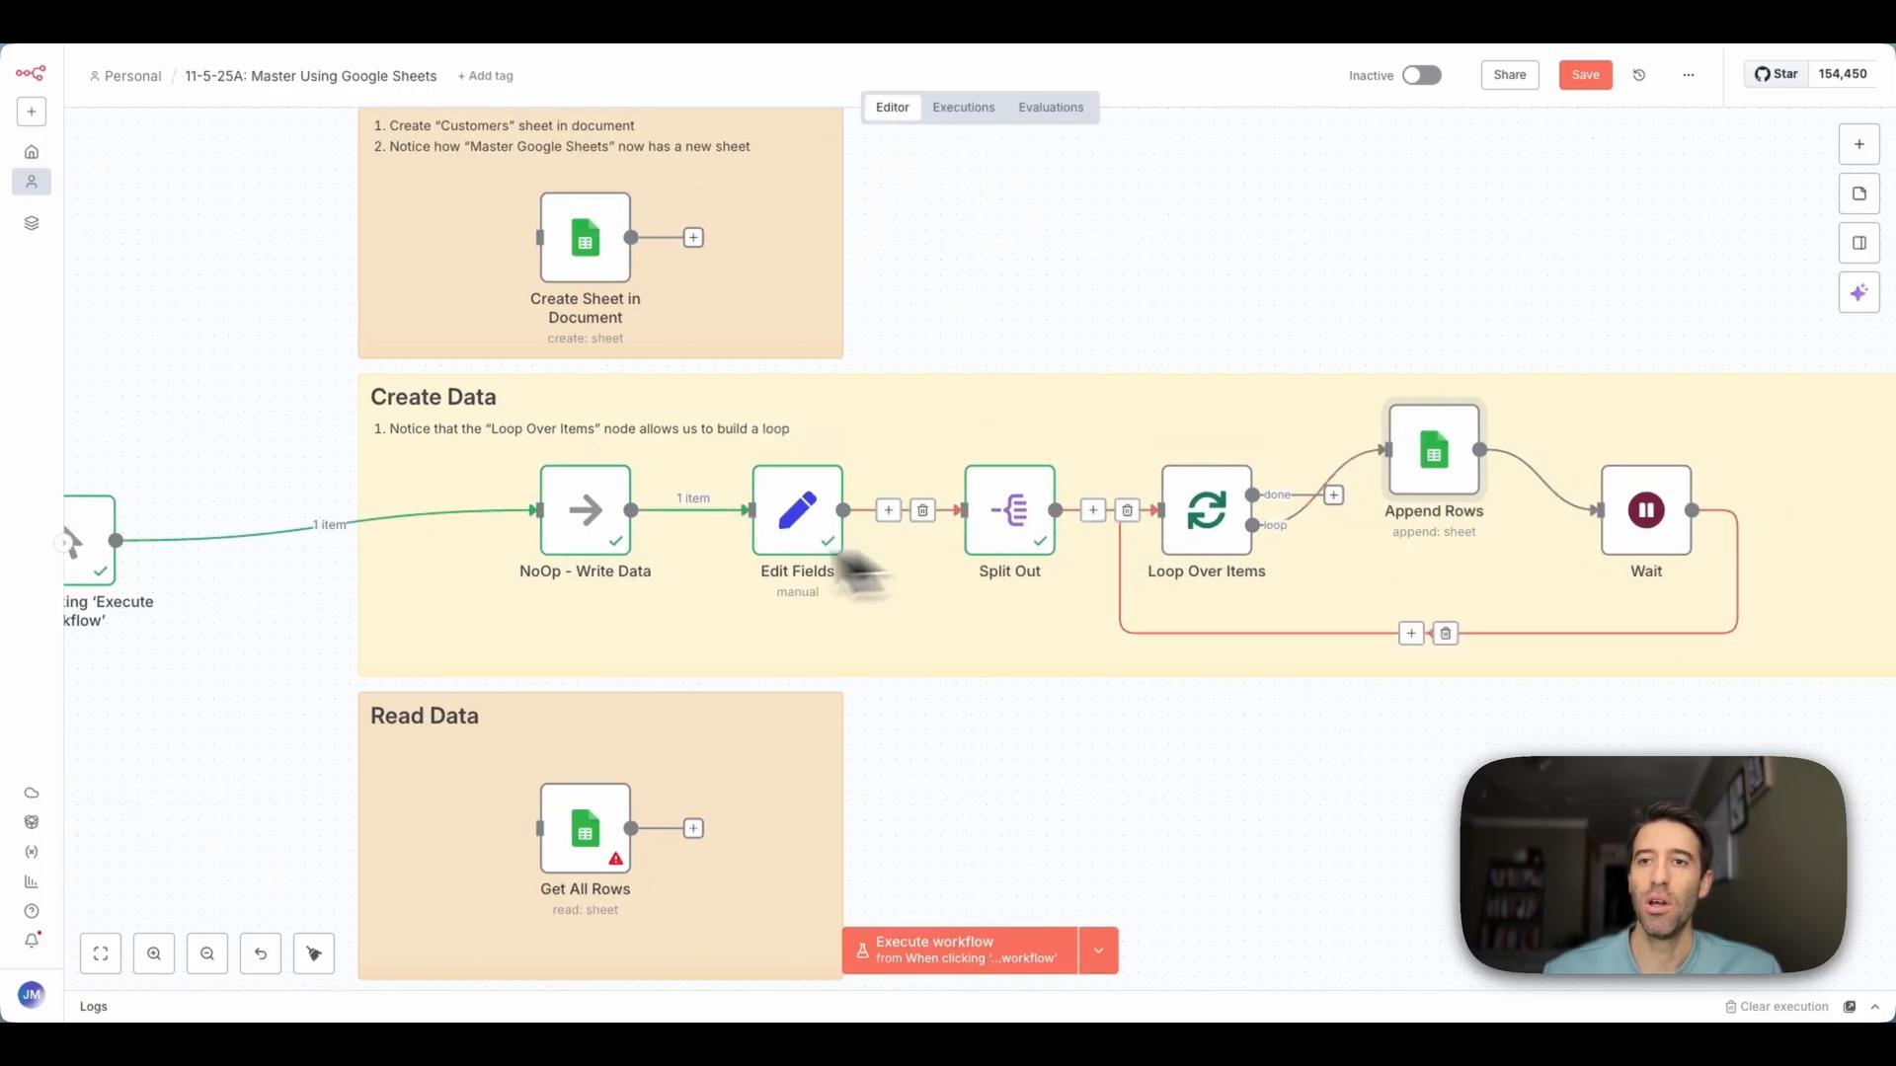
scroll(1540, 524, "right", 1)
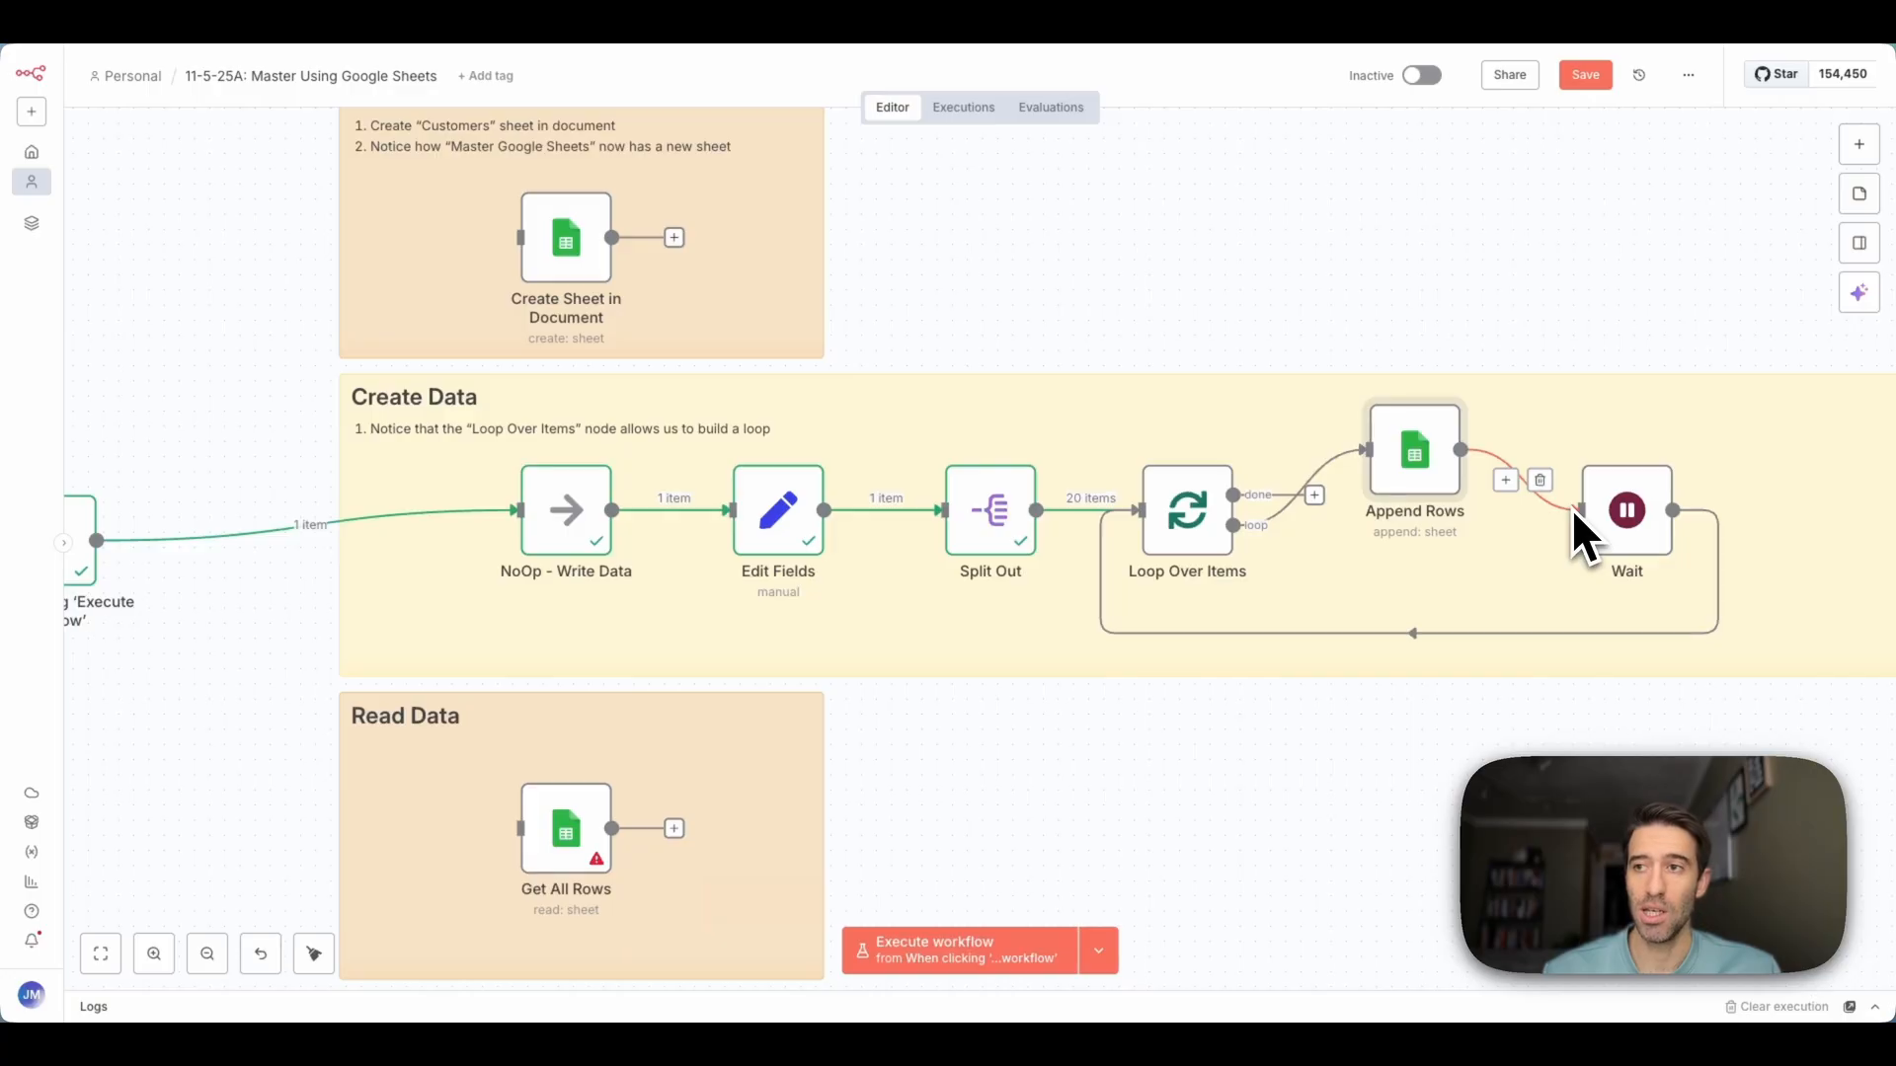
scroll(1555, 524, "left", 5)
mouse_move(336, 555)
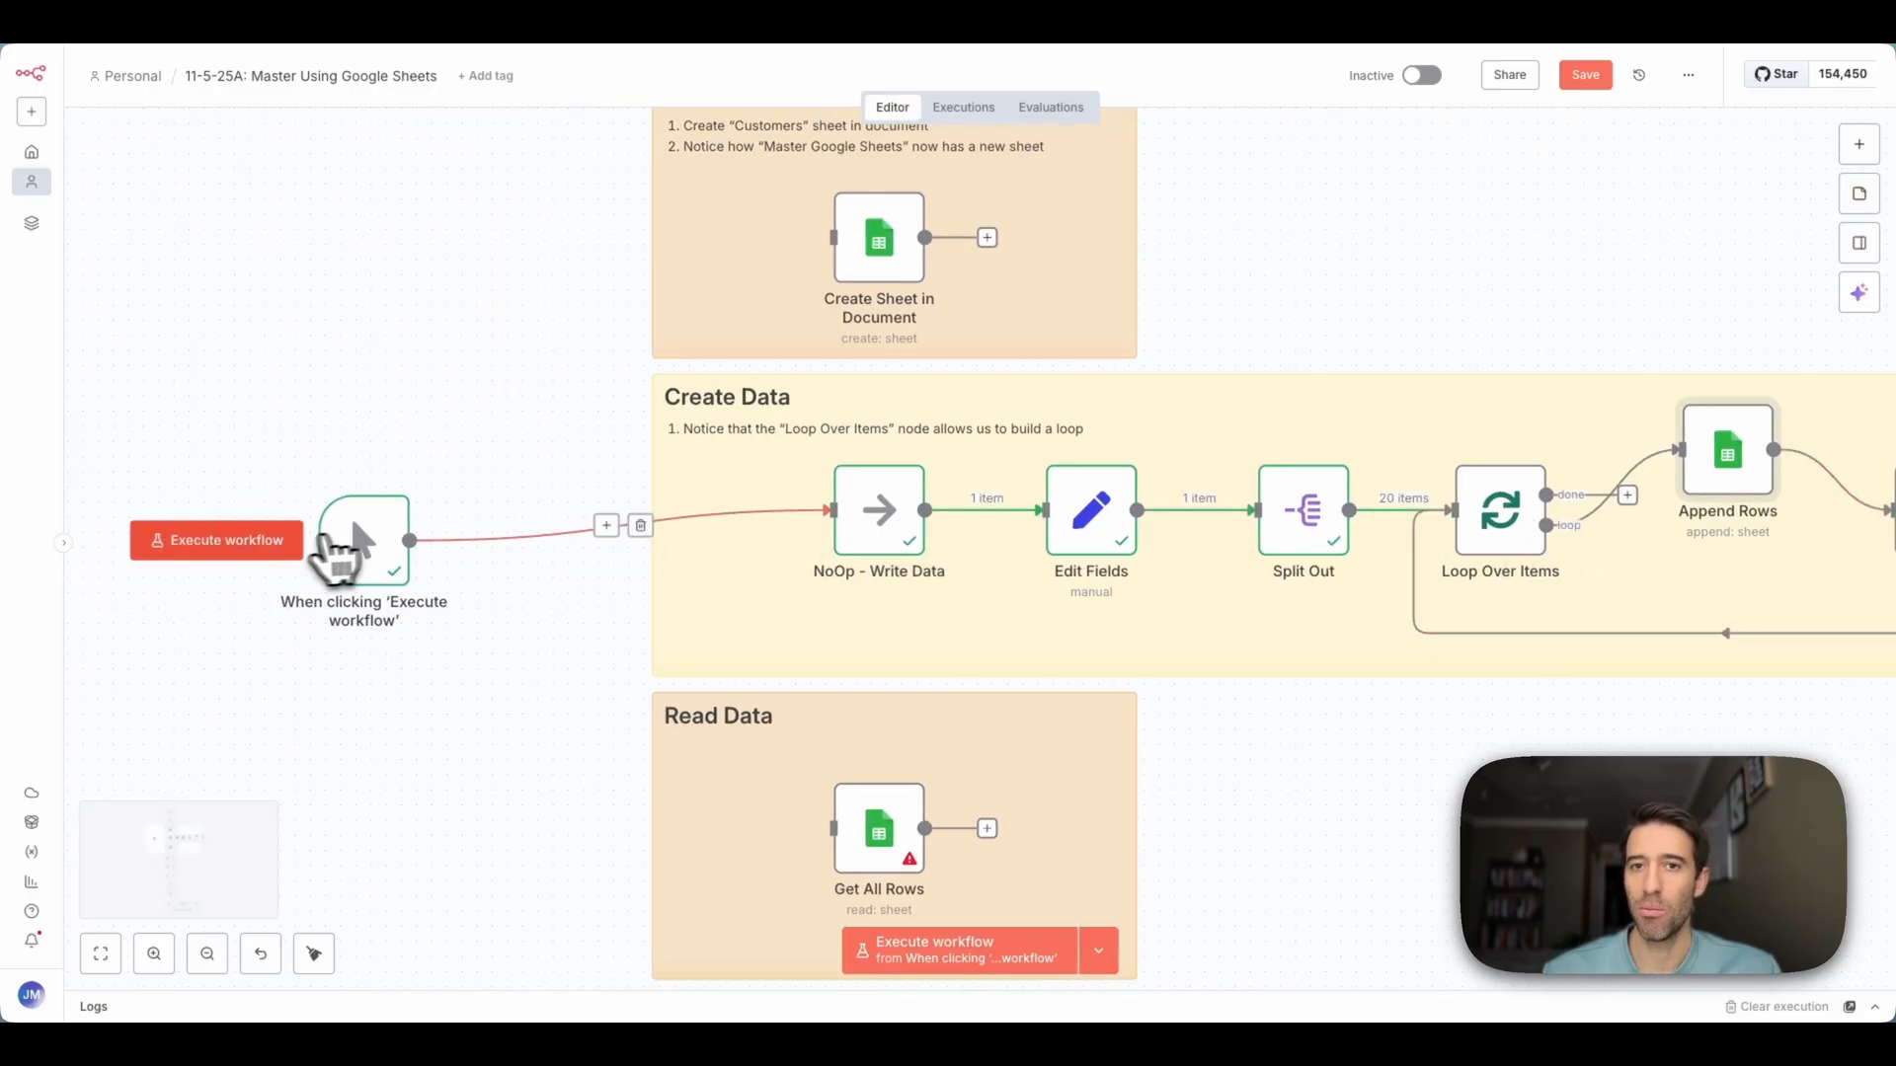
left_click(262, 543)
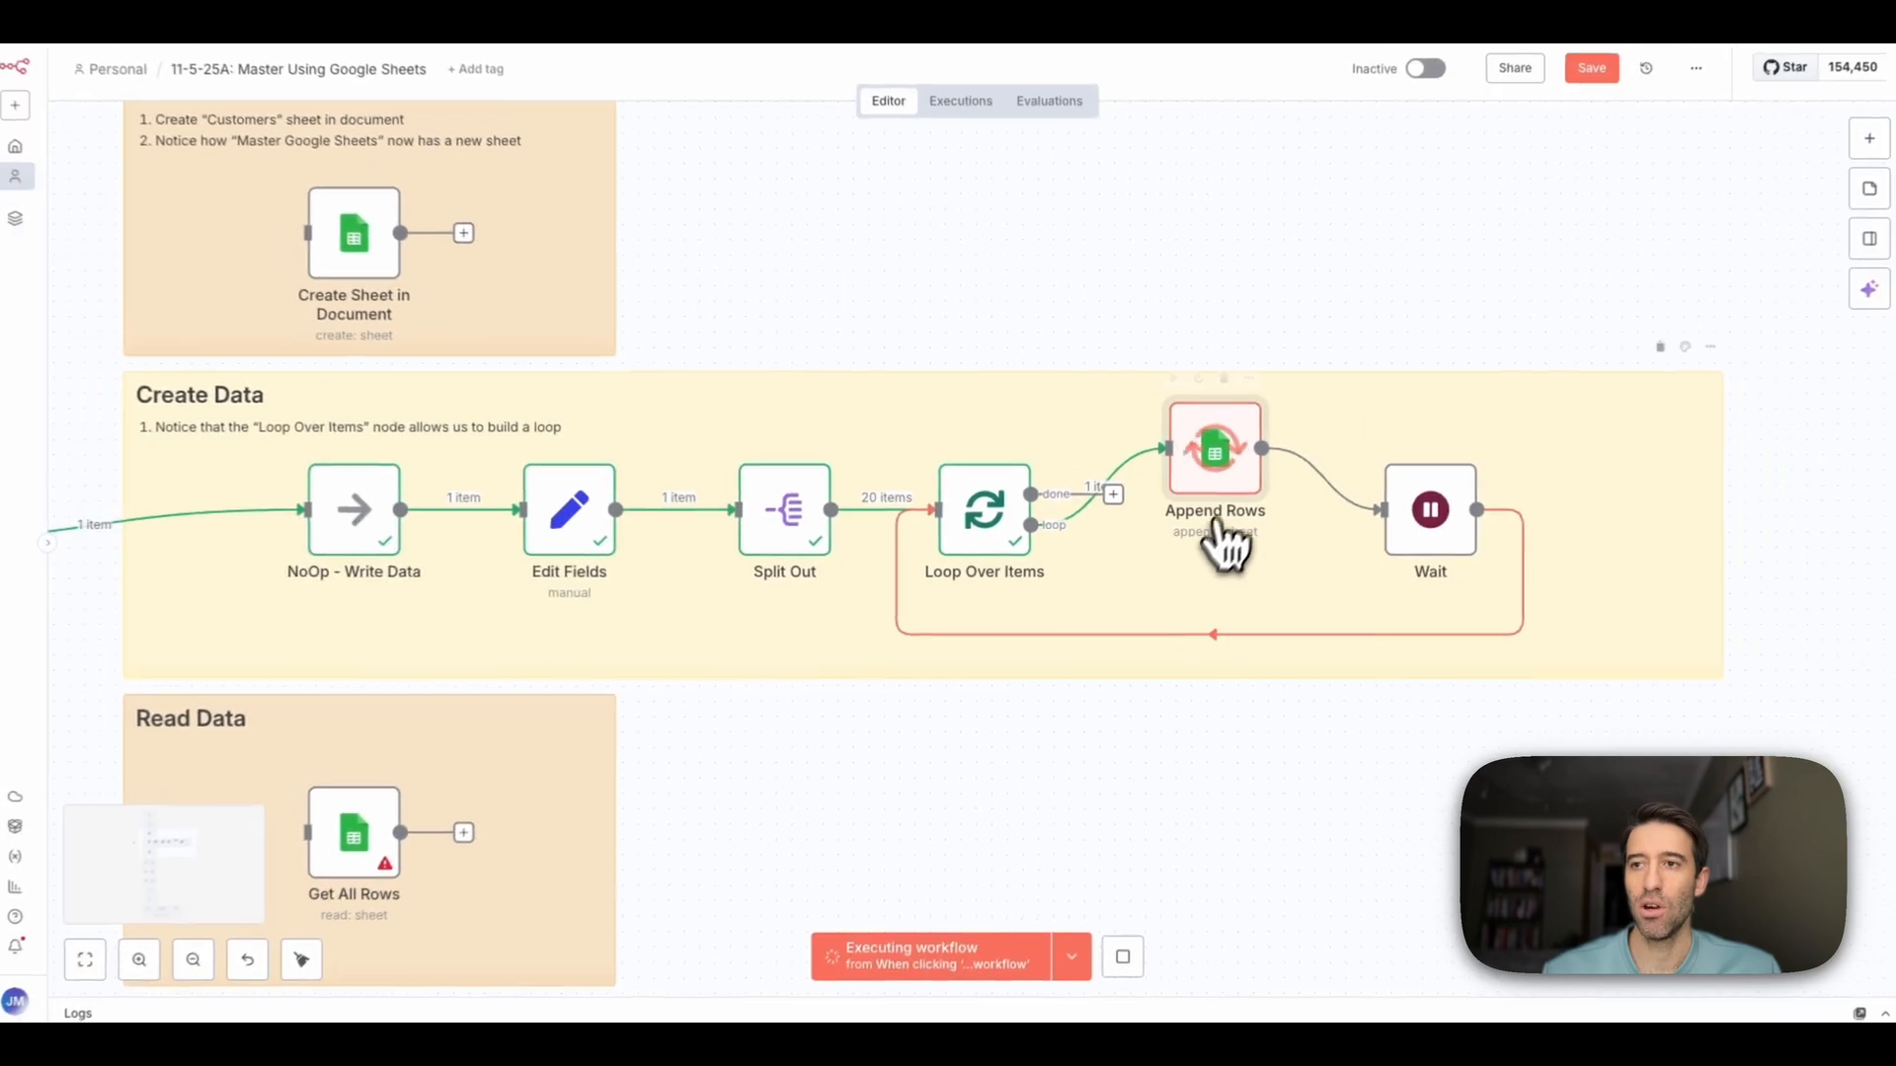
scroll(1217, 525, "right", 1)
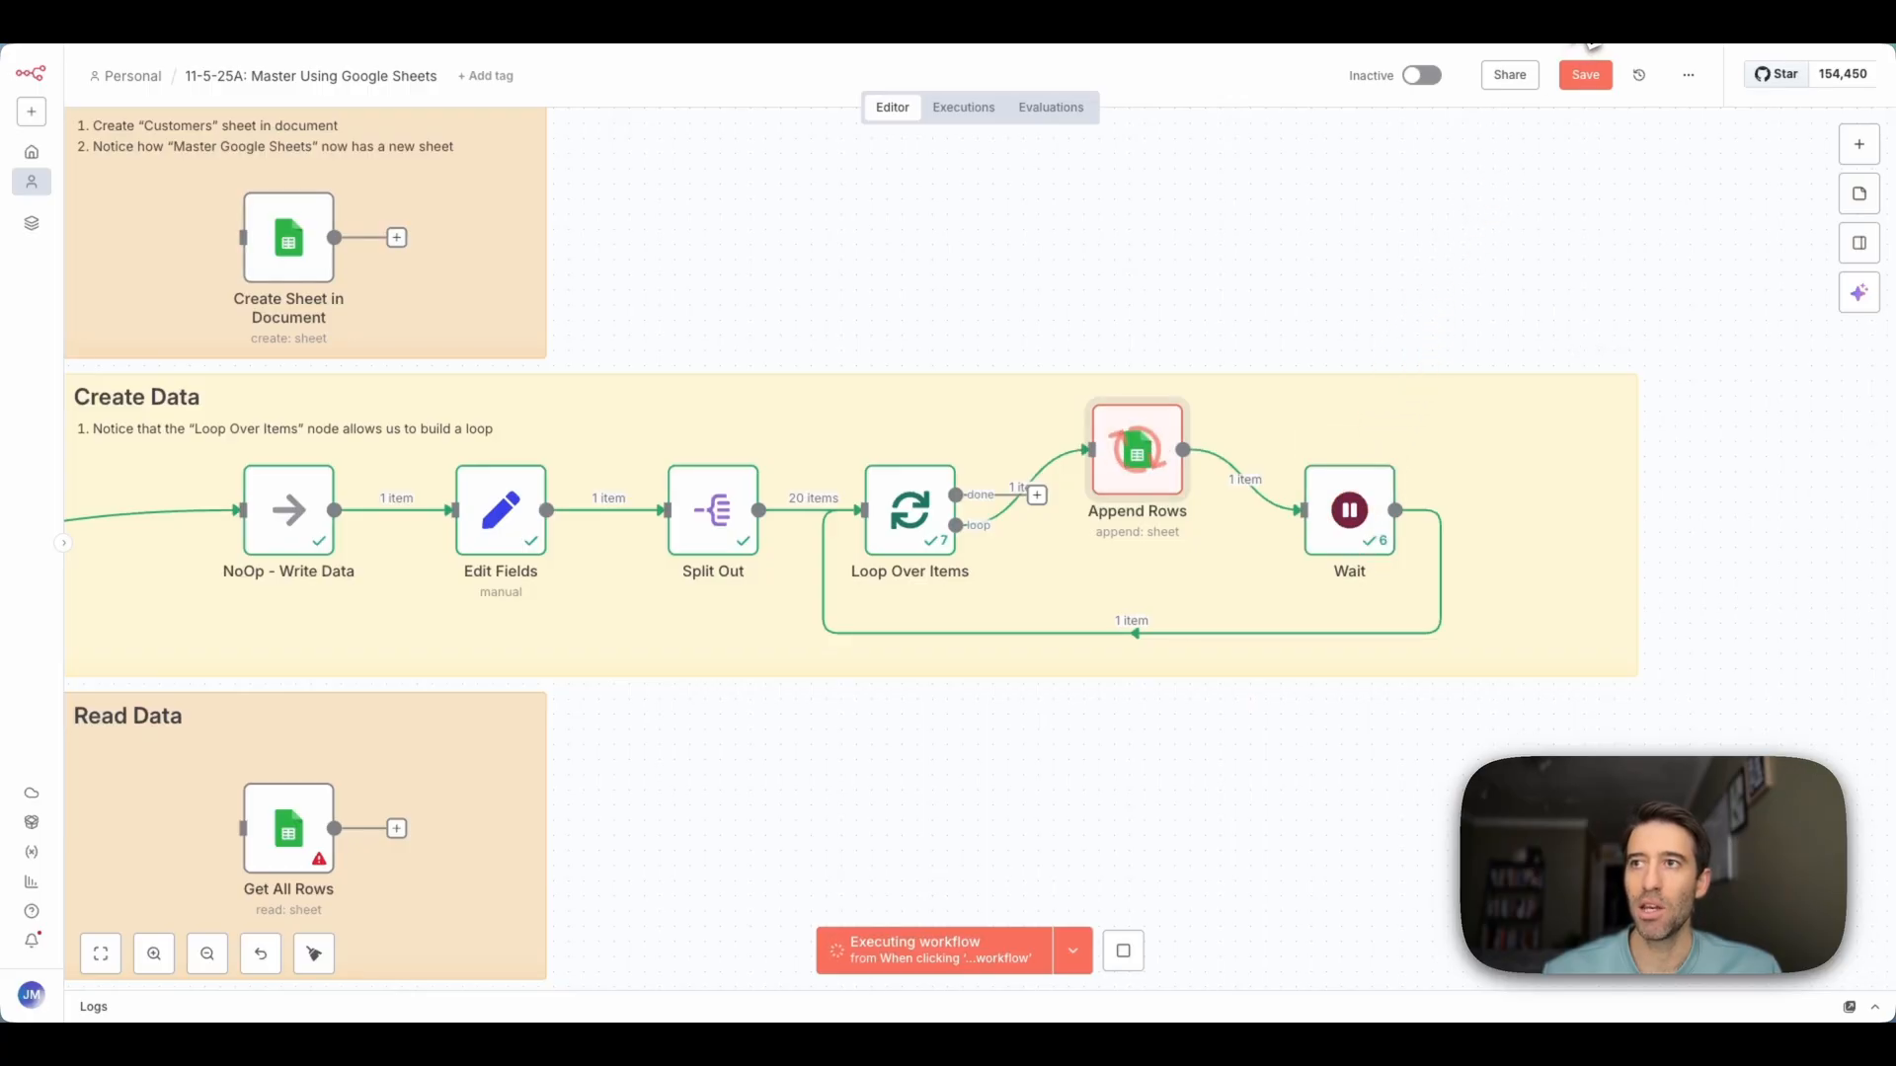
Switch between the Master Google Sheets 2 spreadsheet and the n8n canvas to monitor the rows being added to the Leads sheet
left_click(1590, 41)
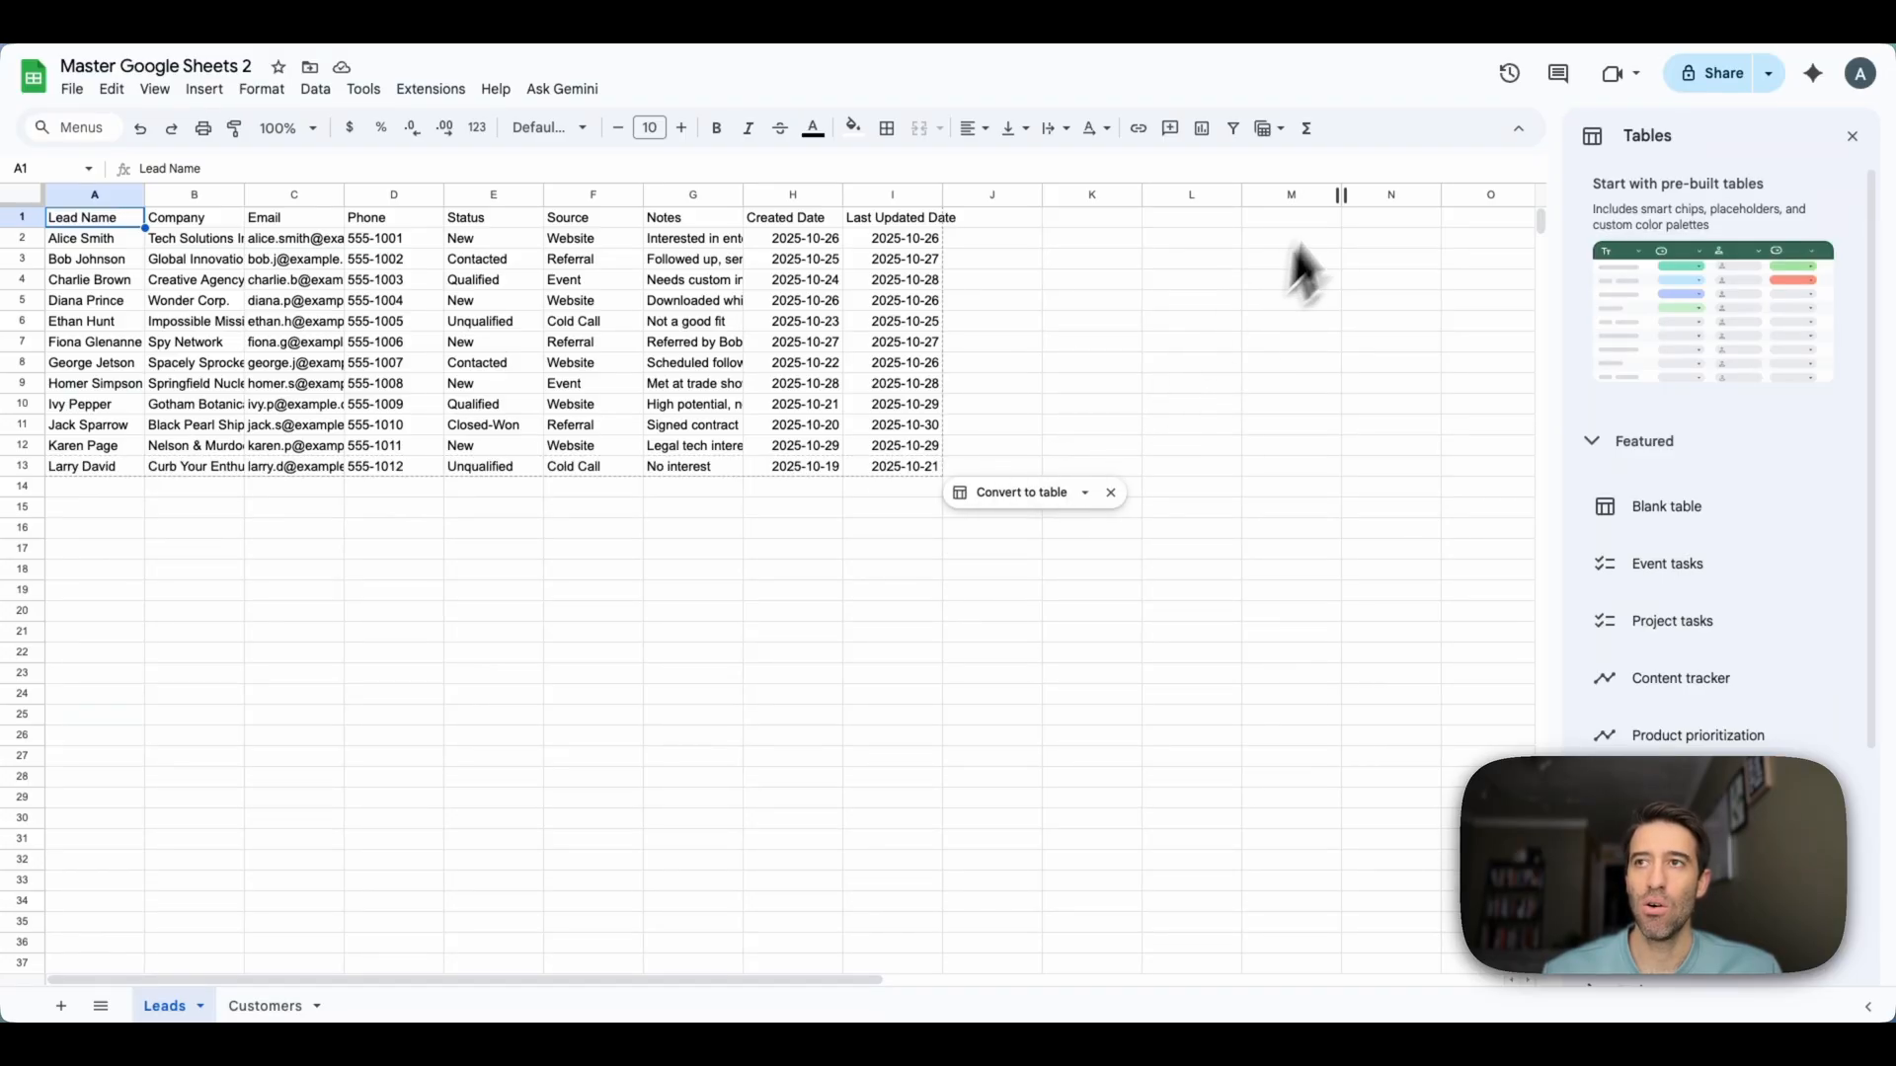
left_click(1279, 29)
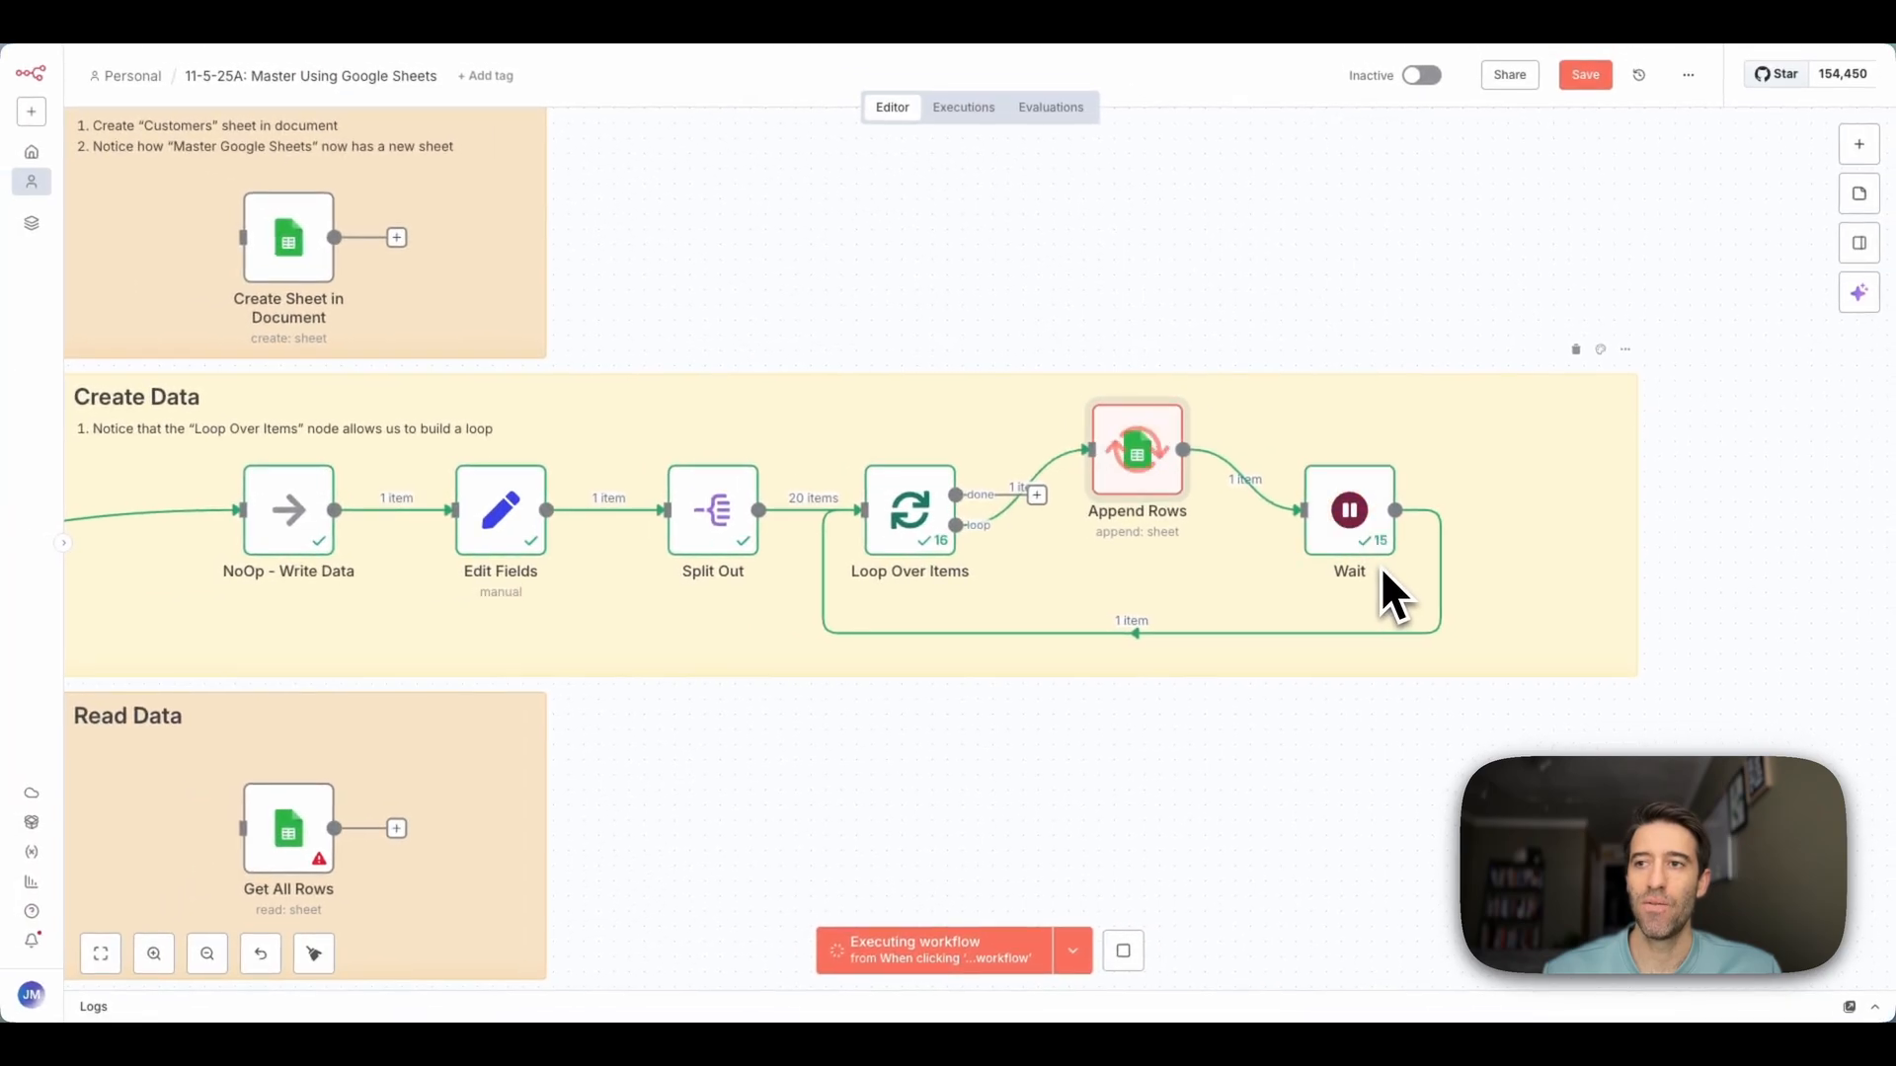
left_click(1509, 23)
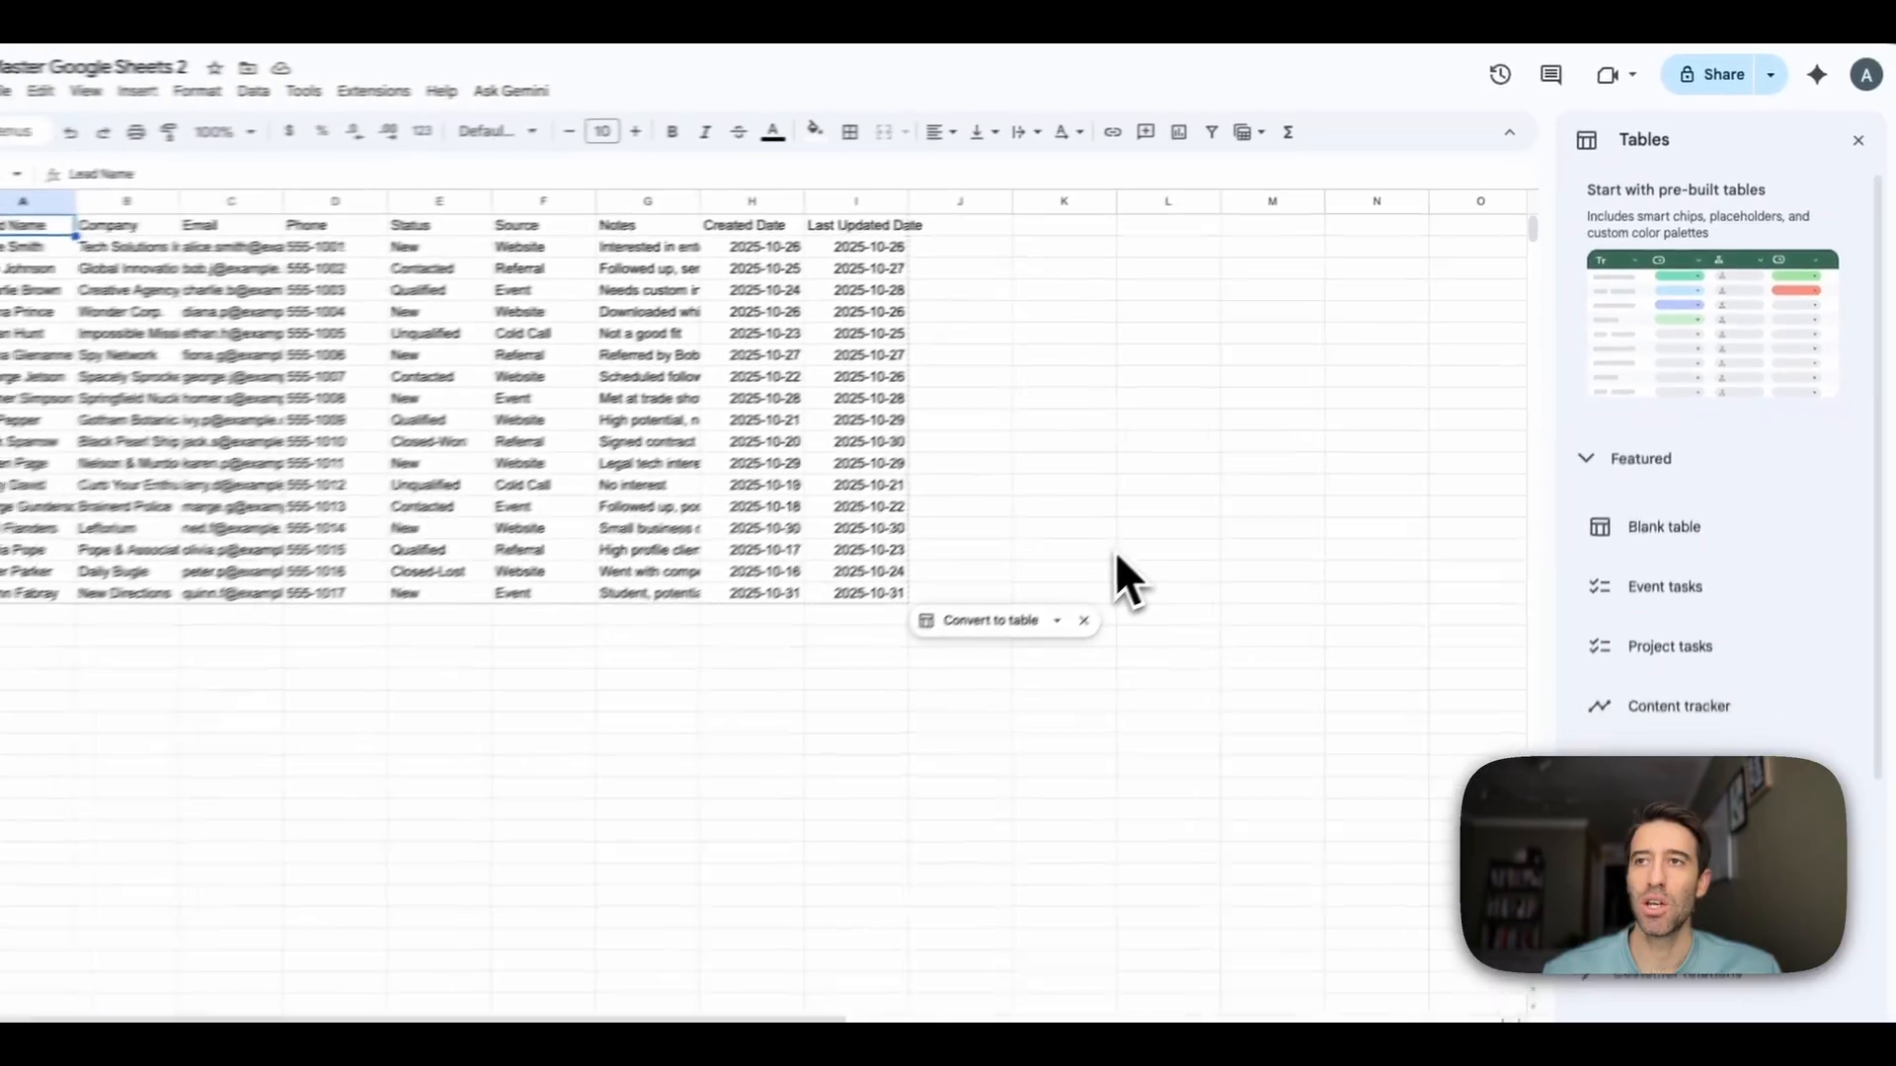
left_click(1261, 39)
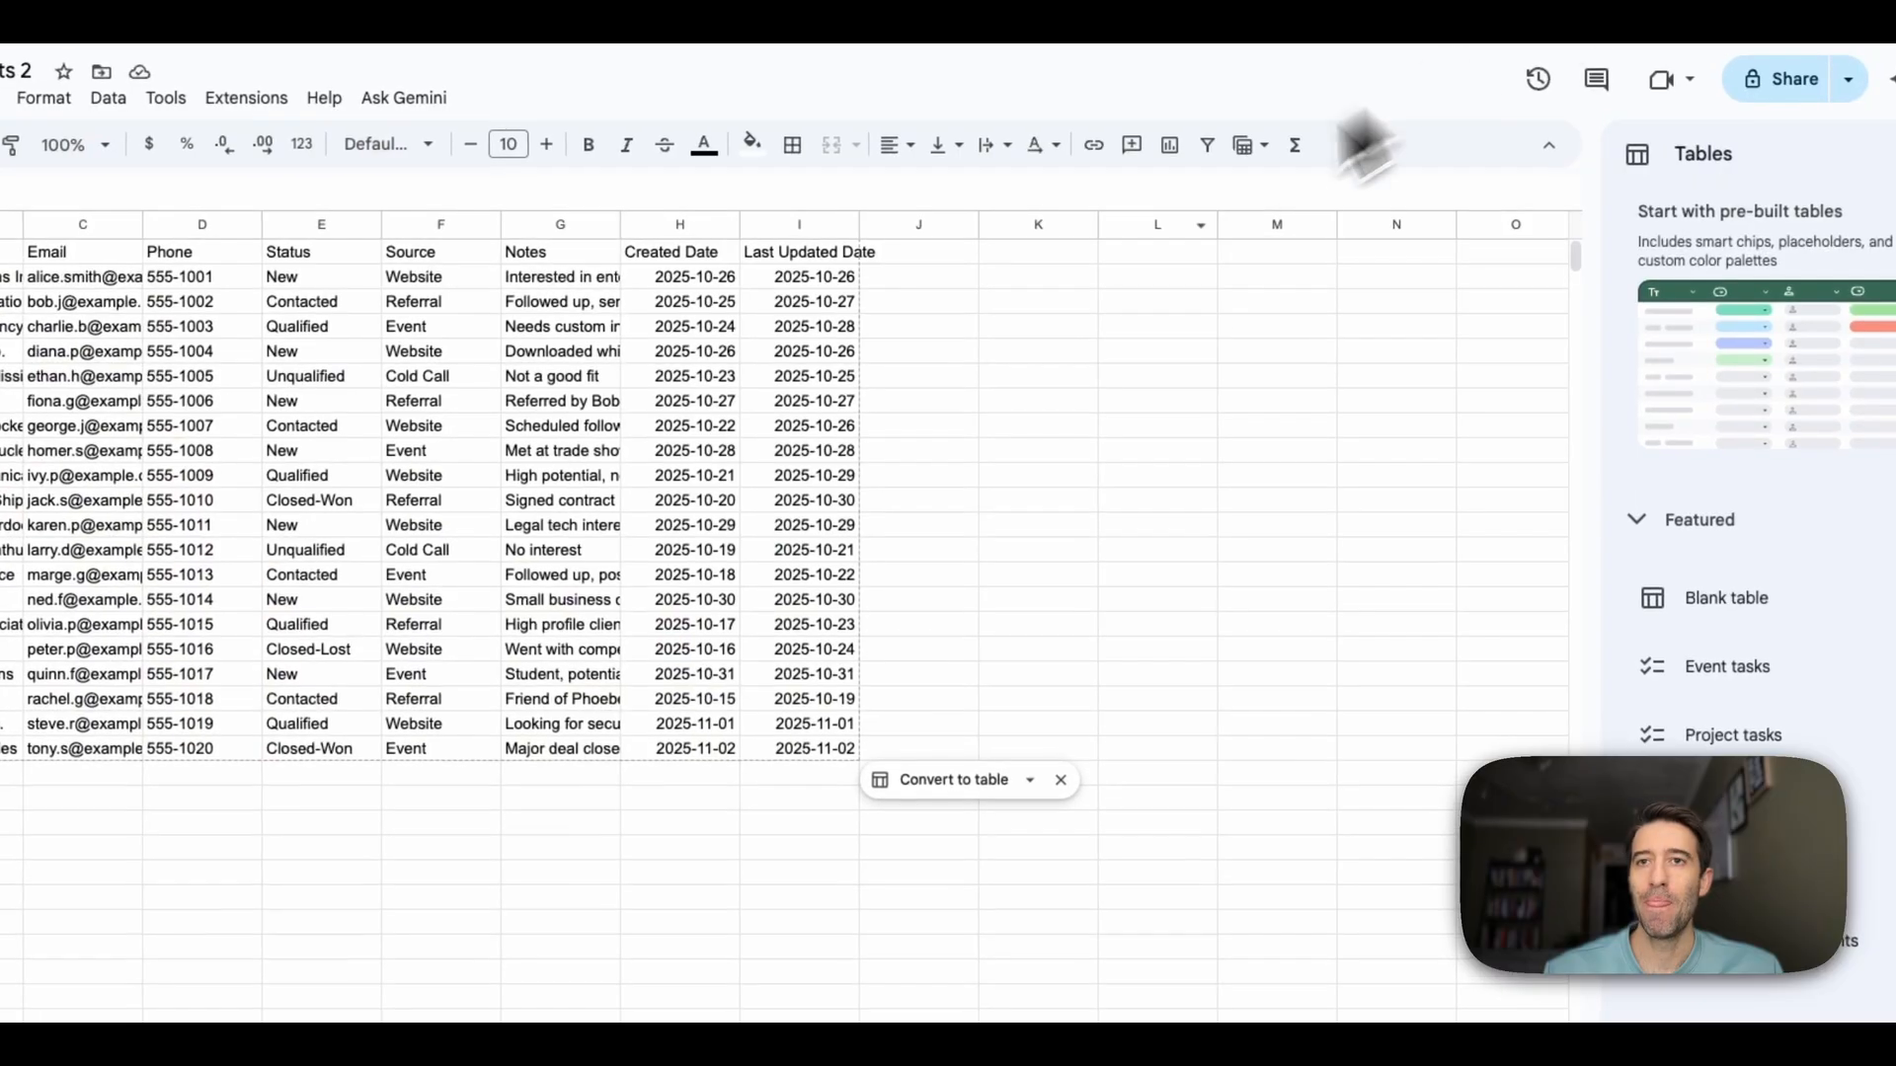
Highlight the Leads sheet's header row and go through each column heading from Lead Name to Last Updated Date
left_click(29, 251)
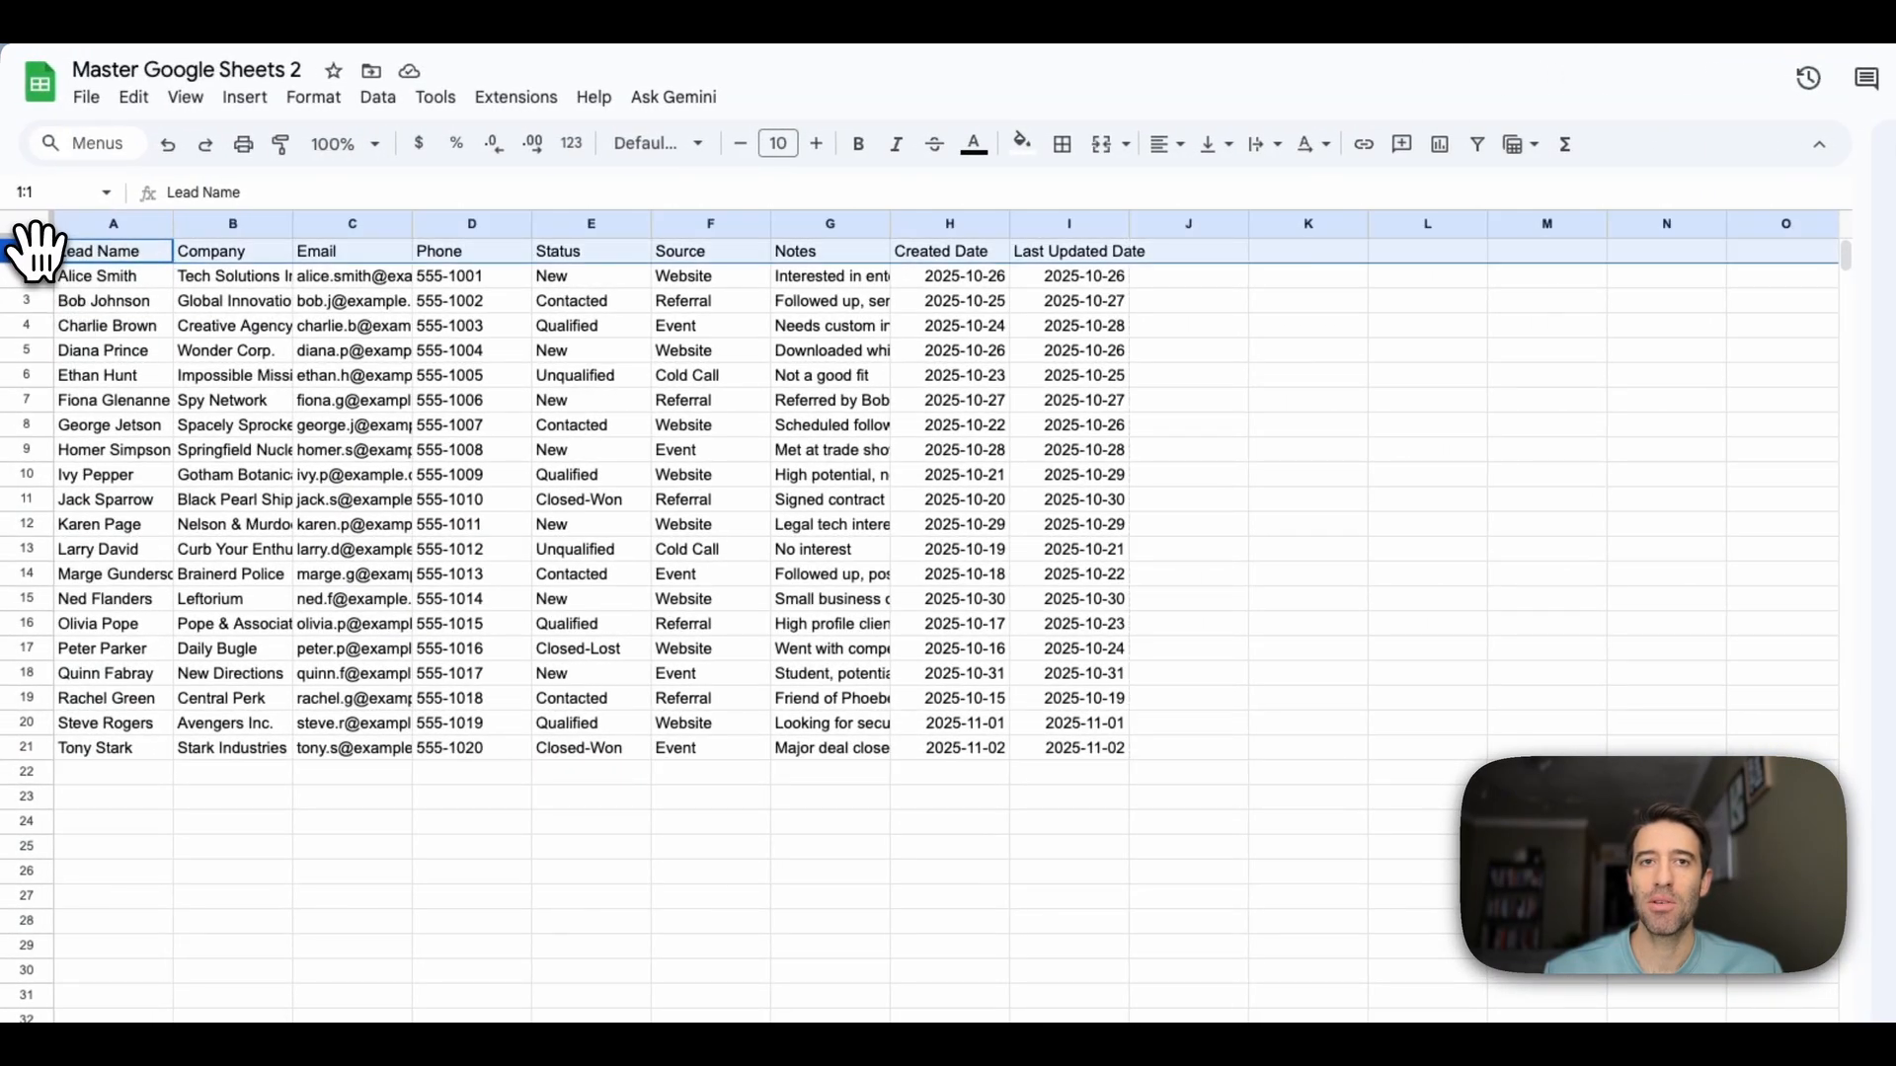
left_click(94, 254)
left_click(242, 256)
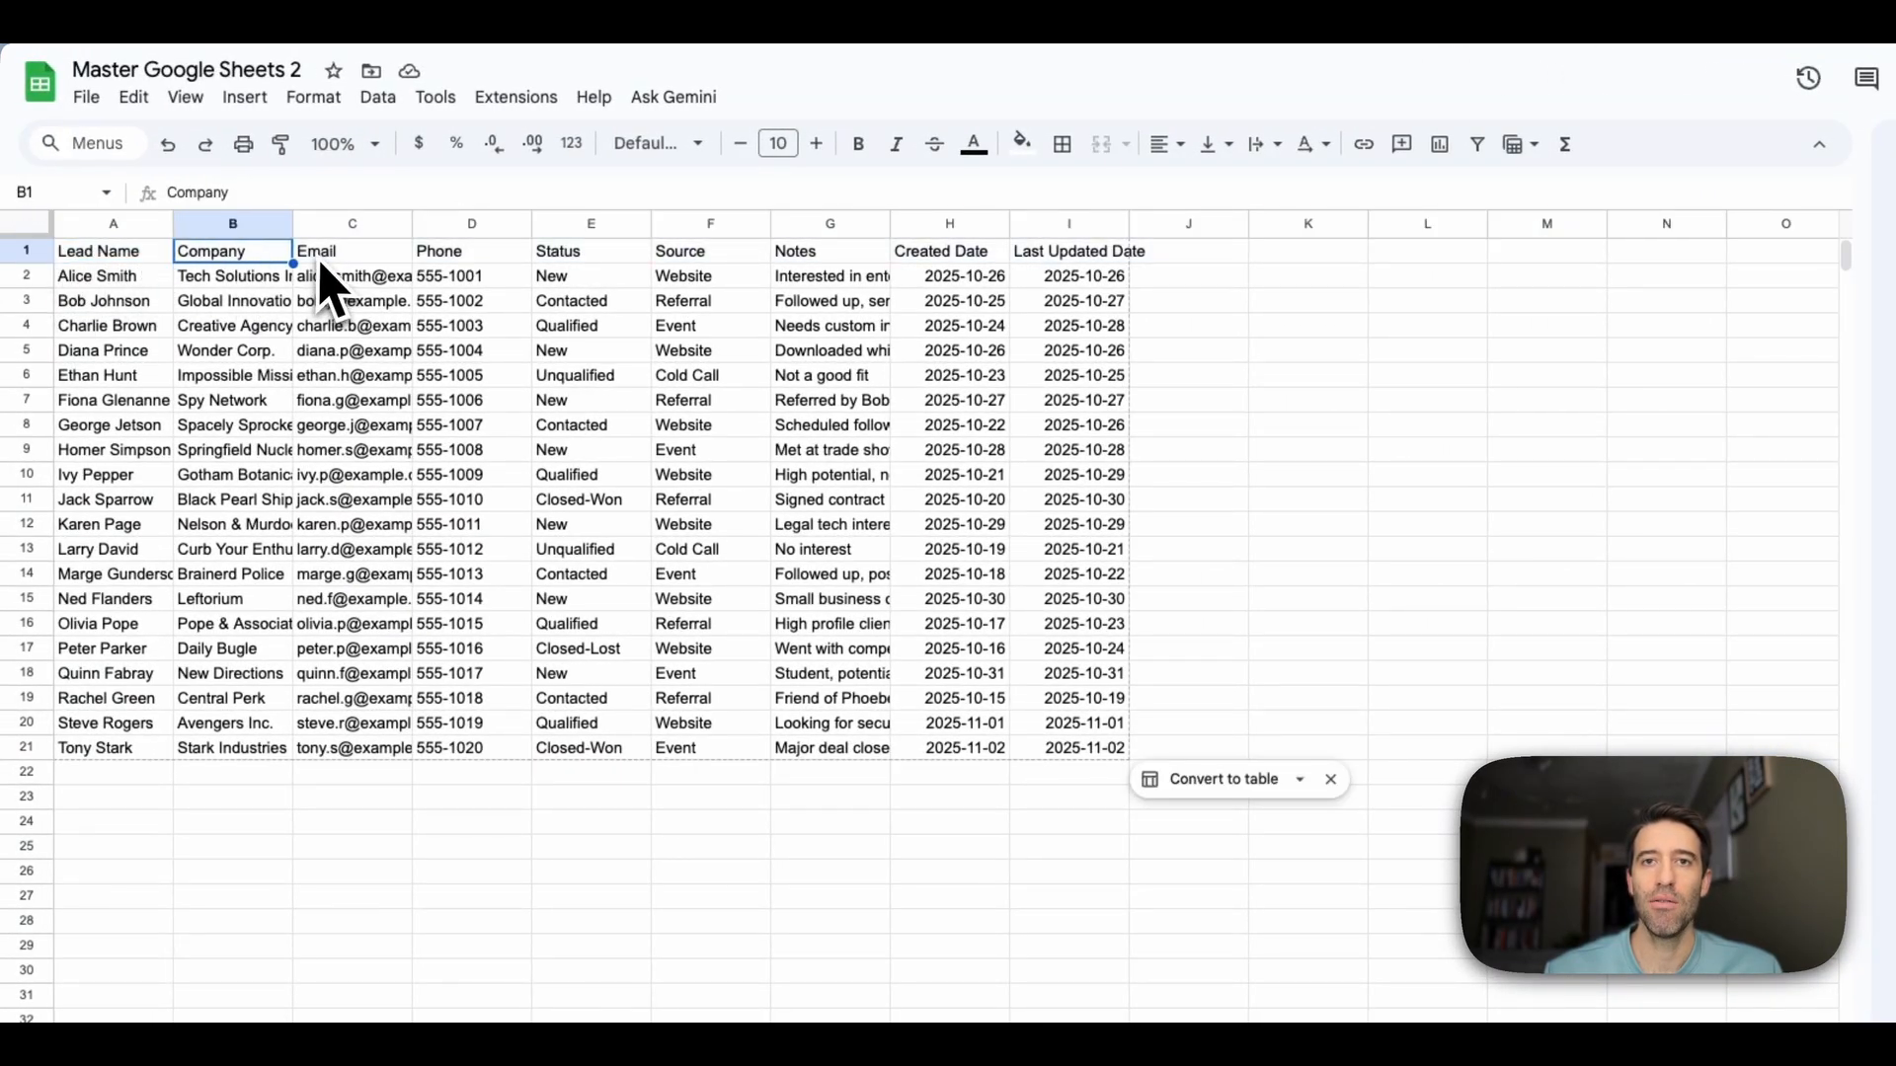
left_click(330, 257)
left_click(469, 259)
left_click(578, 259)
left_click(681, 259)
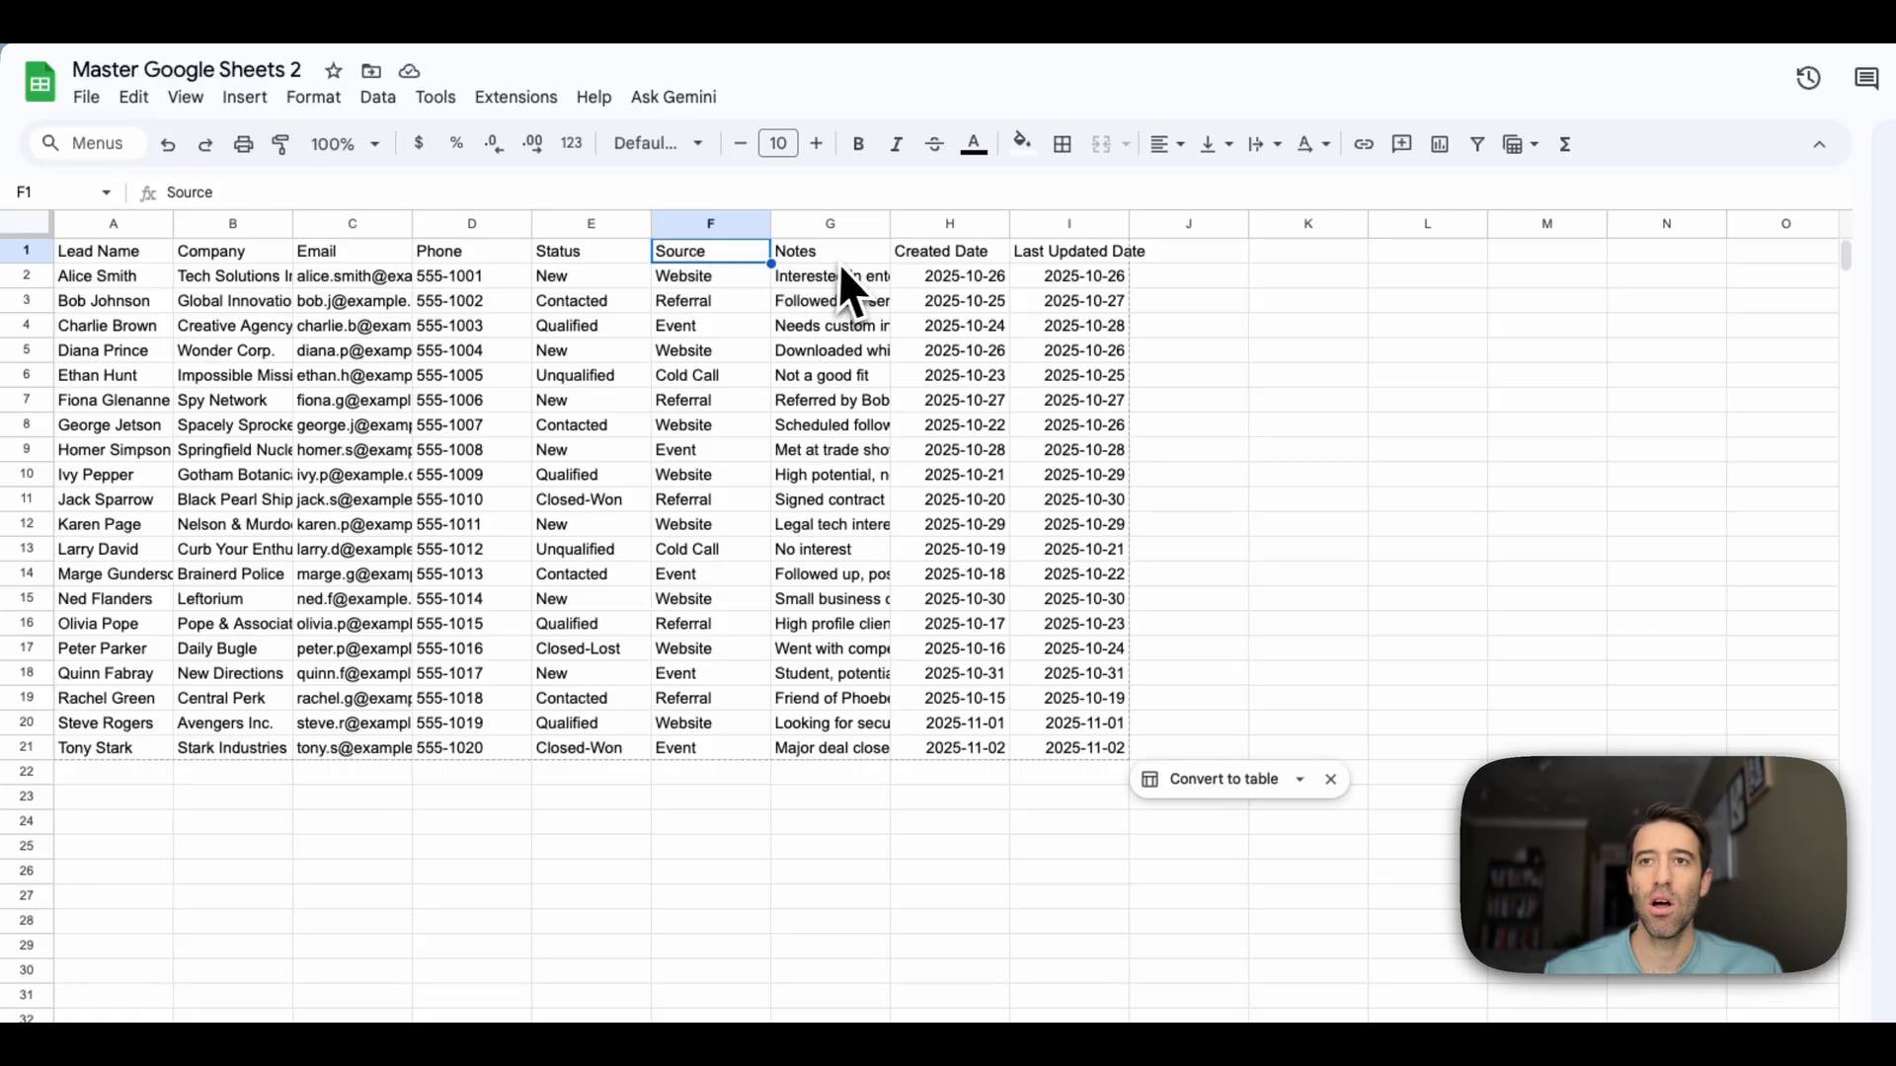
left_click(839, 259)
left_click(951, 259)
left_click(1096, 259)
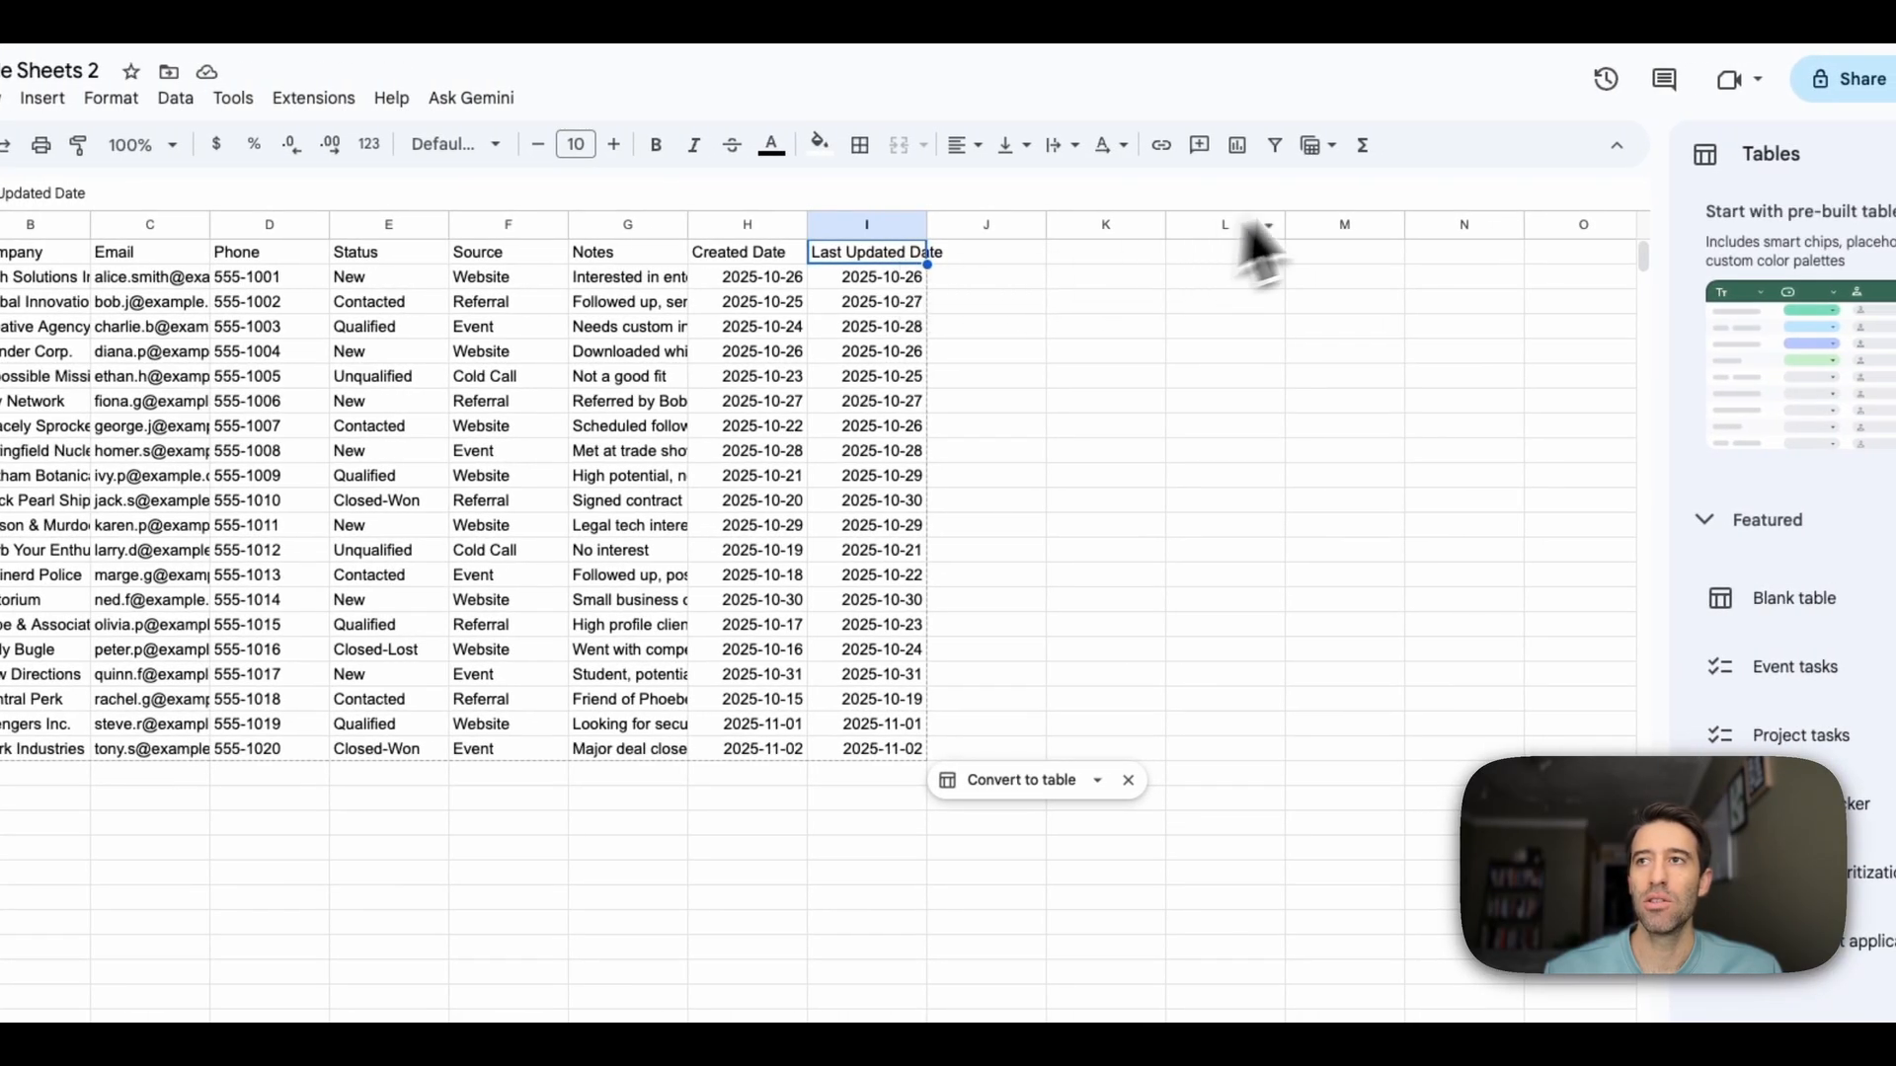
Switch back to n8n, compare the field names in the Split Out node's output with the sheet headings, and close the node
left_click(1298, 43)
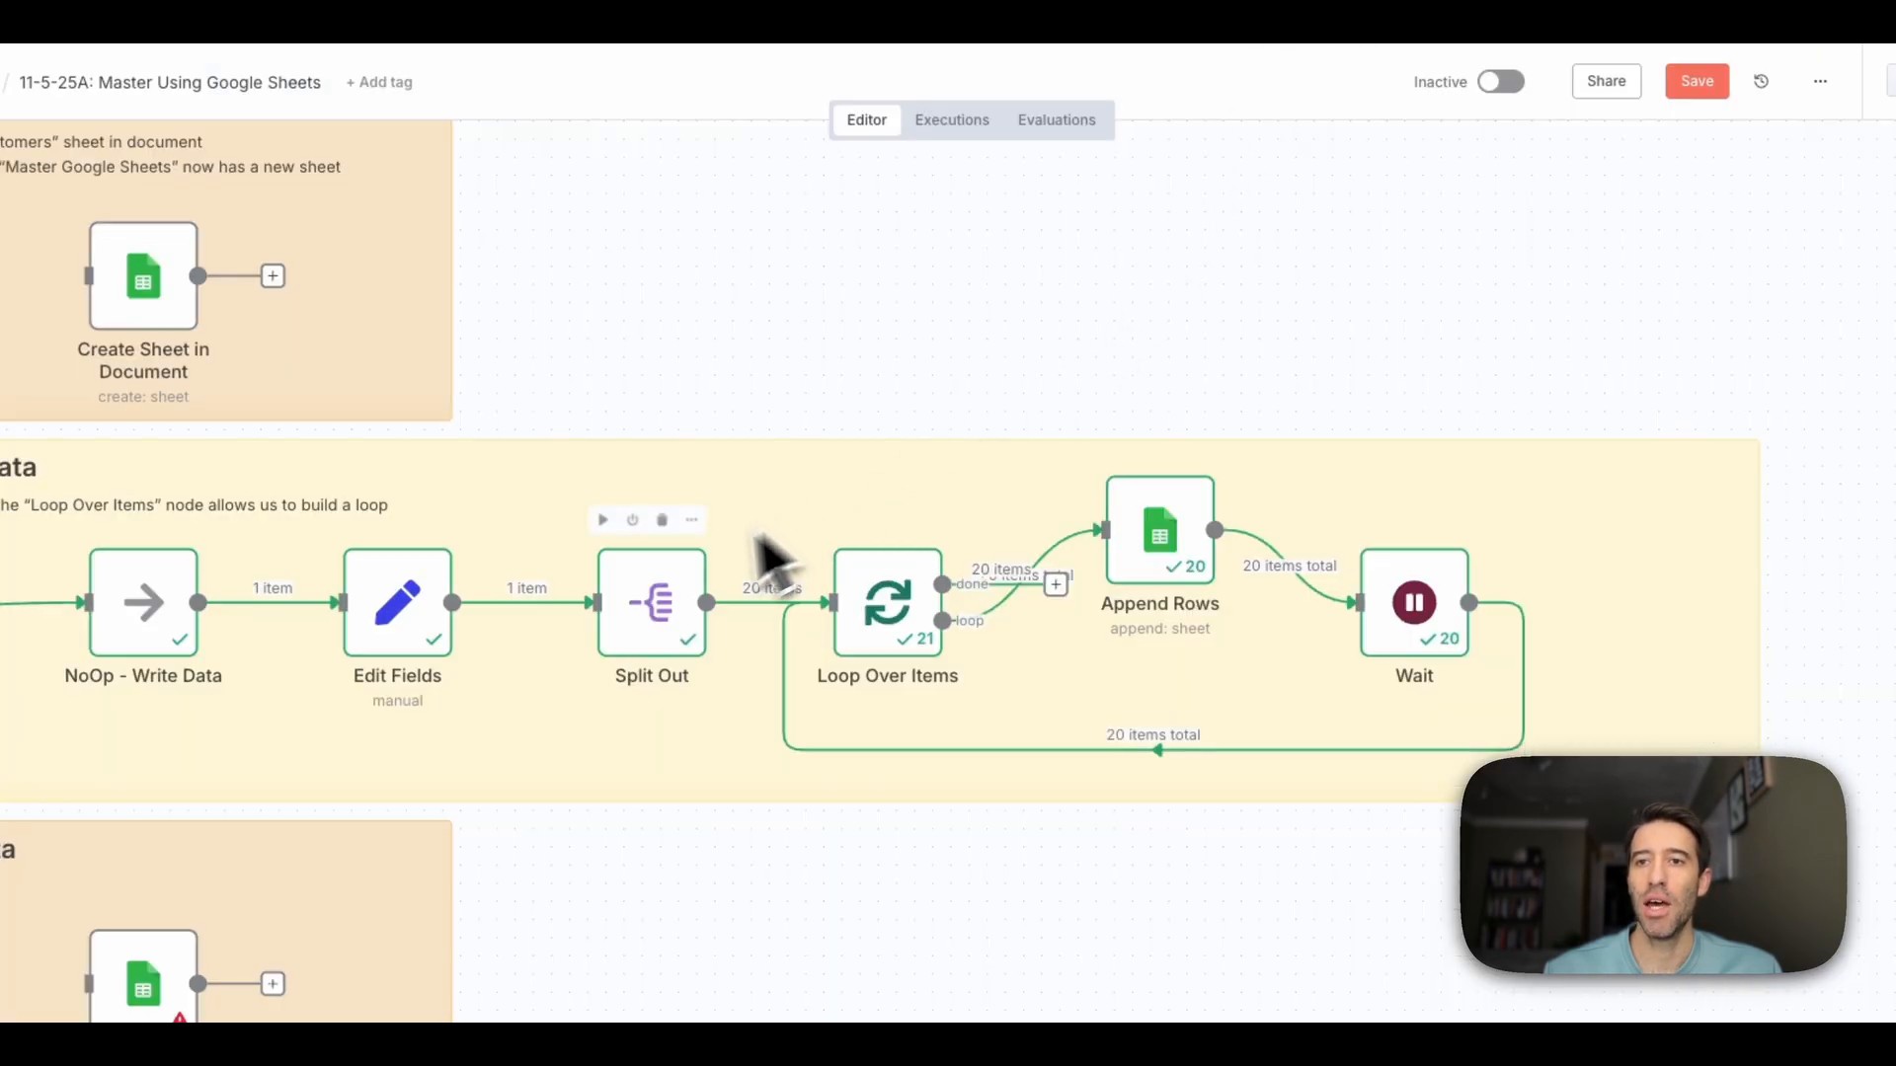
double_click(656, 620)
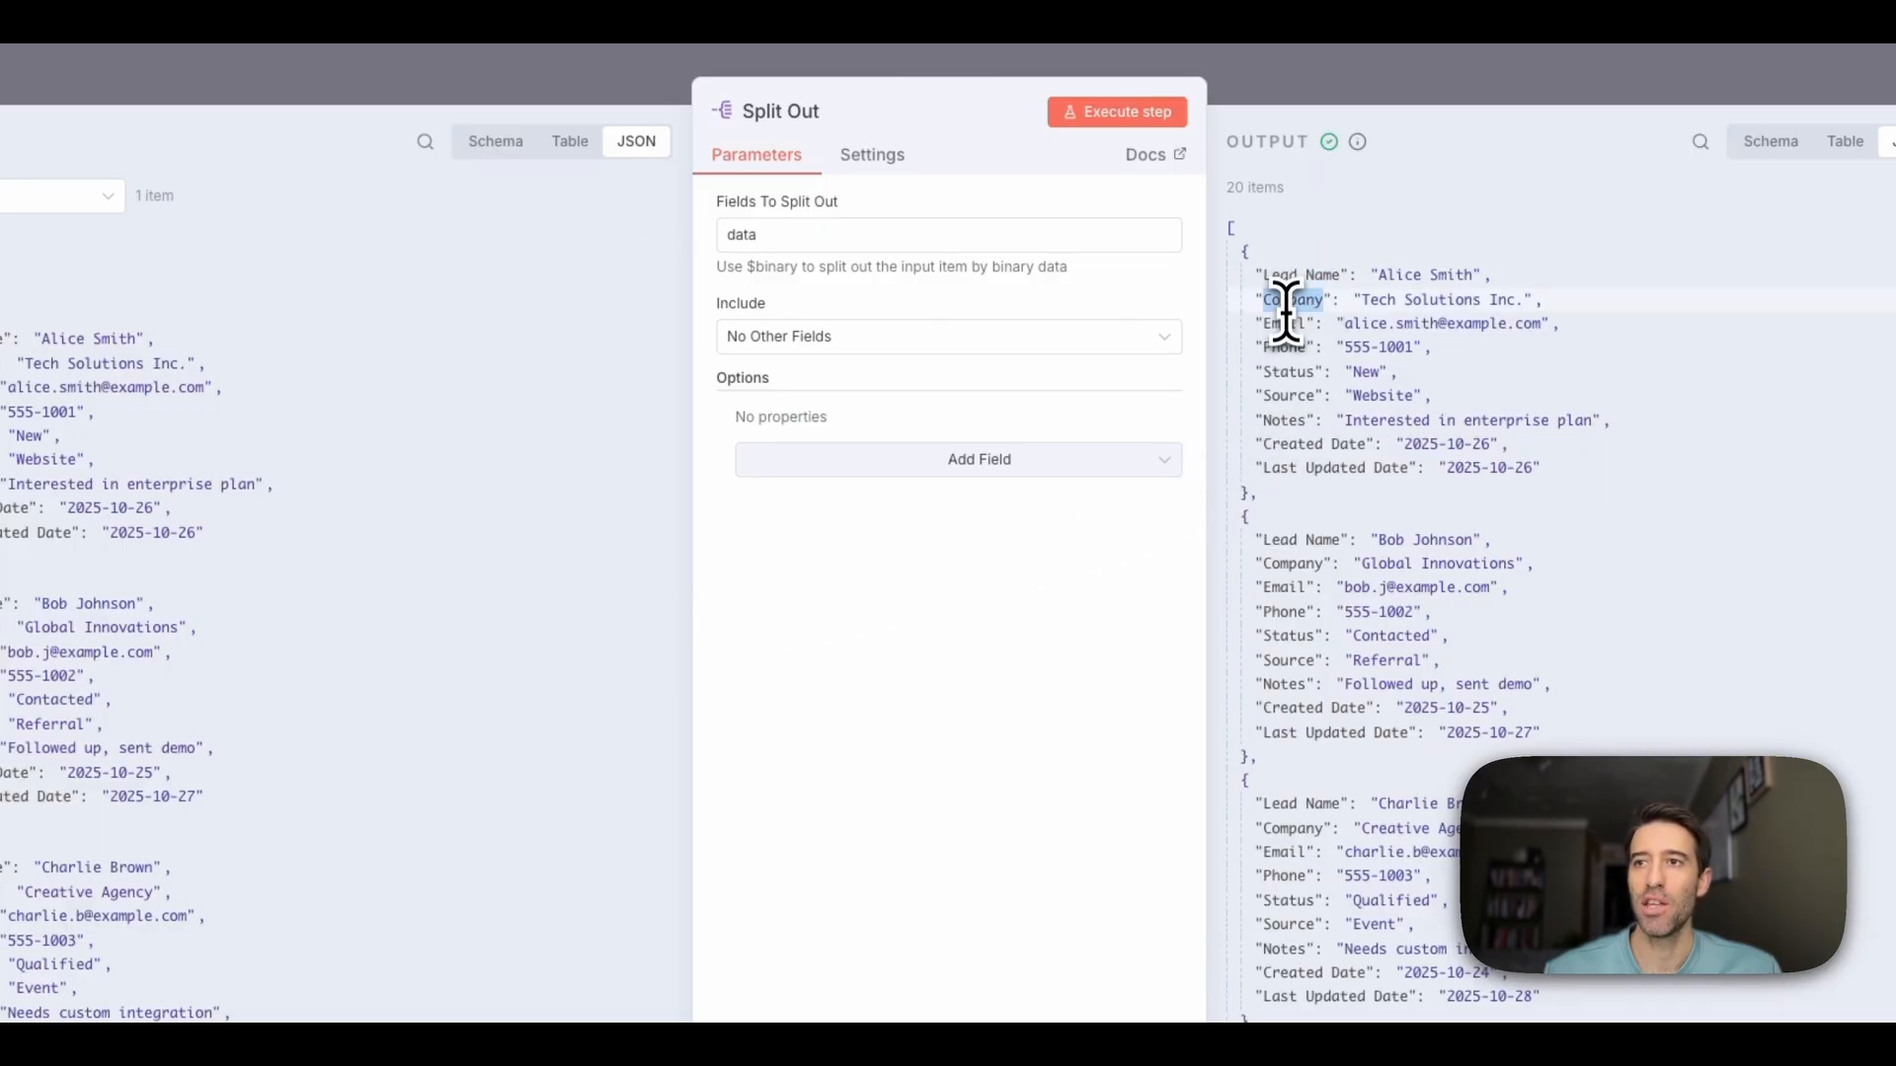
scroll(1294, 568, "down", 1)
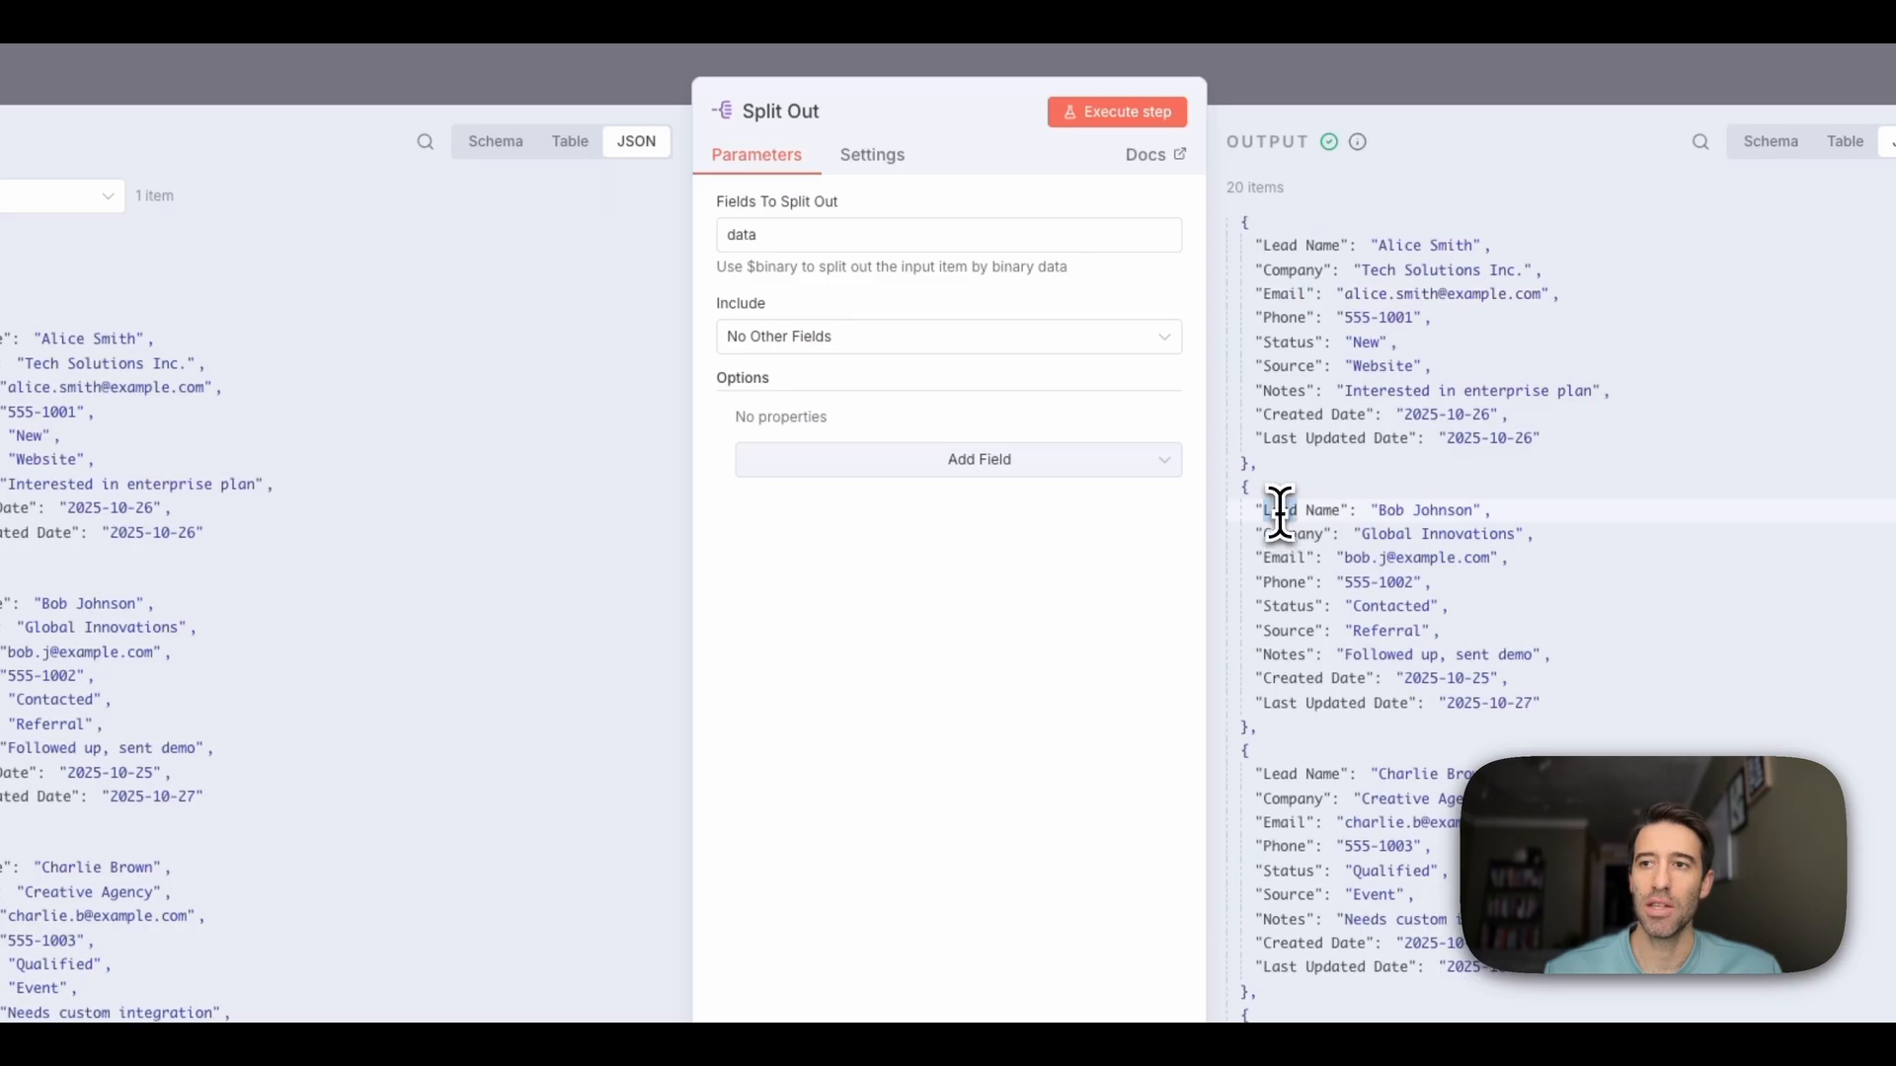
key("Escape")
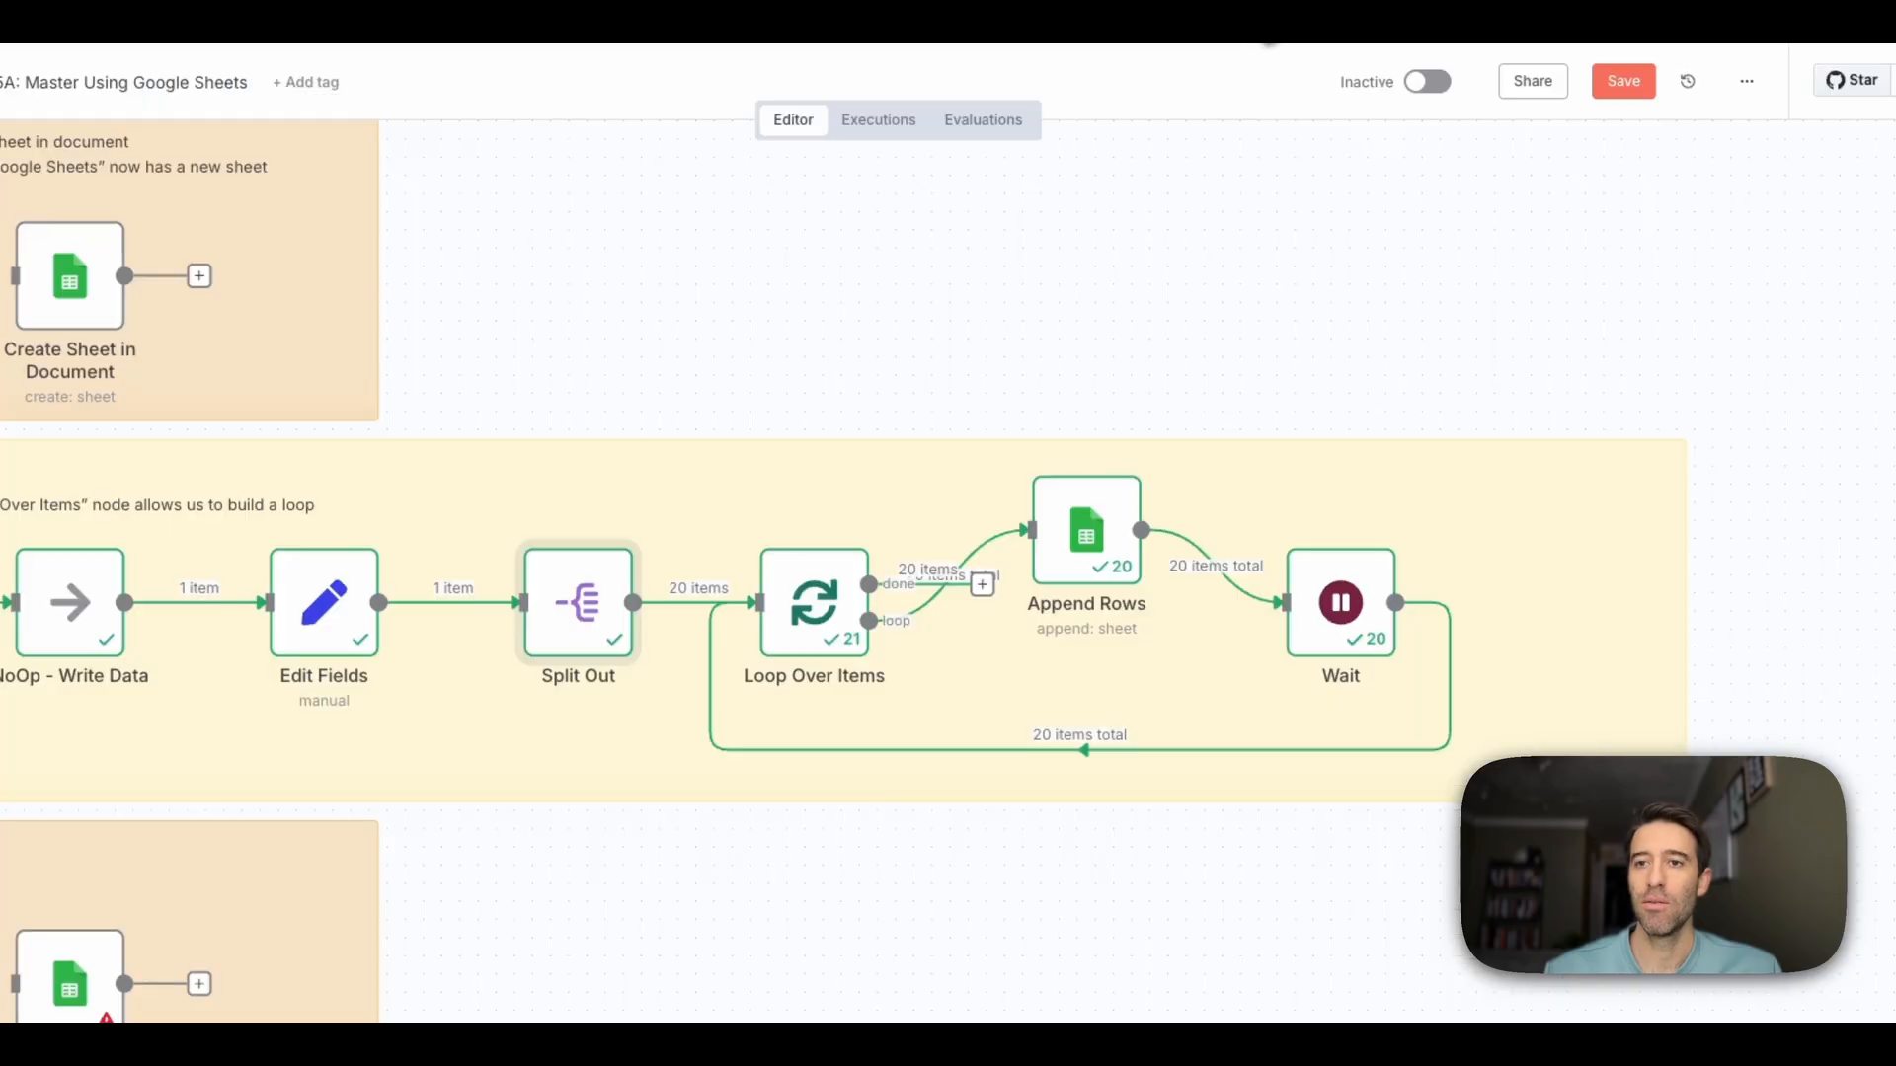
Open the Get All Rows node in the Read Data section and choose Sheet Within Document as its resource
scroll(785, 508, "down", 3)
scroll(778, 533, "left", 4)
scroll(784, 545, "down", 1)
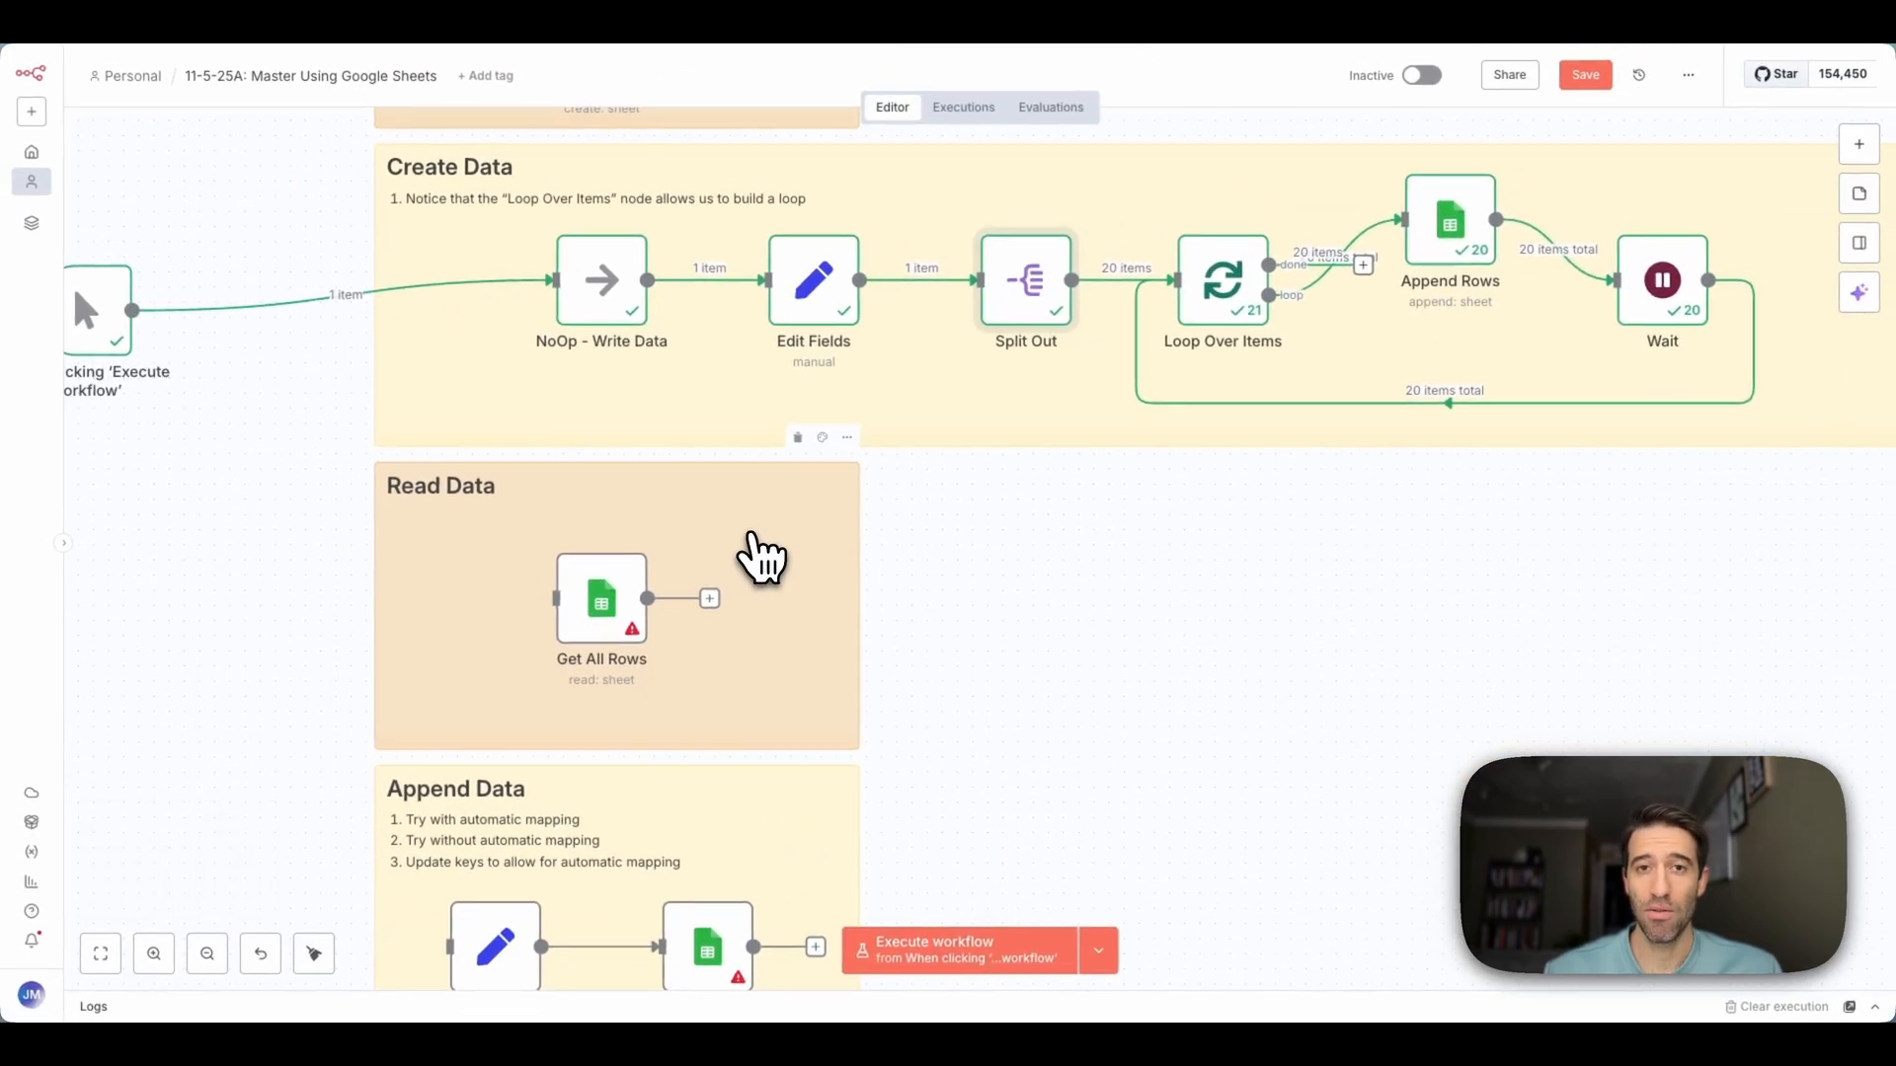
scroll(753, 536, "down", 1)
scroll(752, 539, "up", 1)
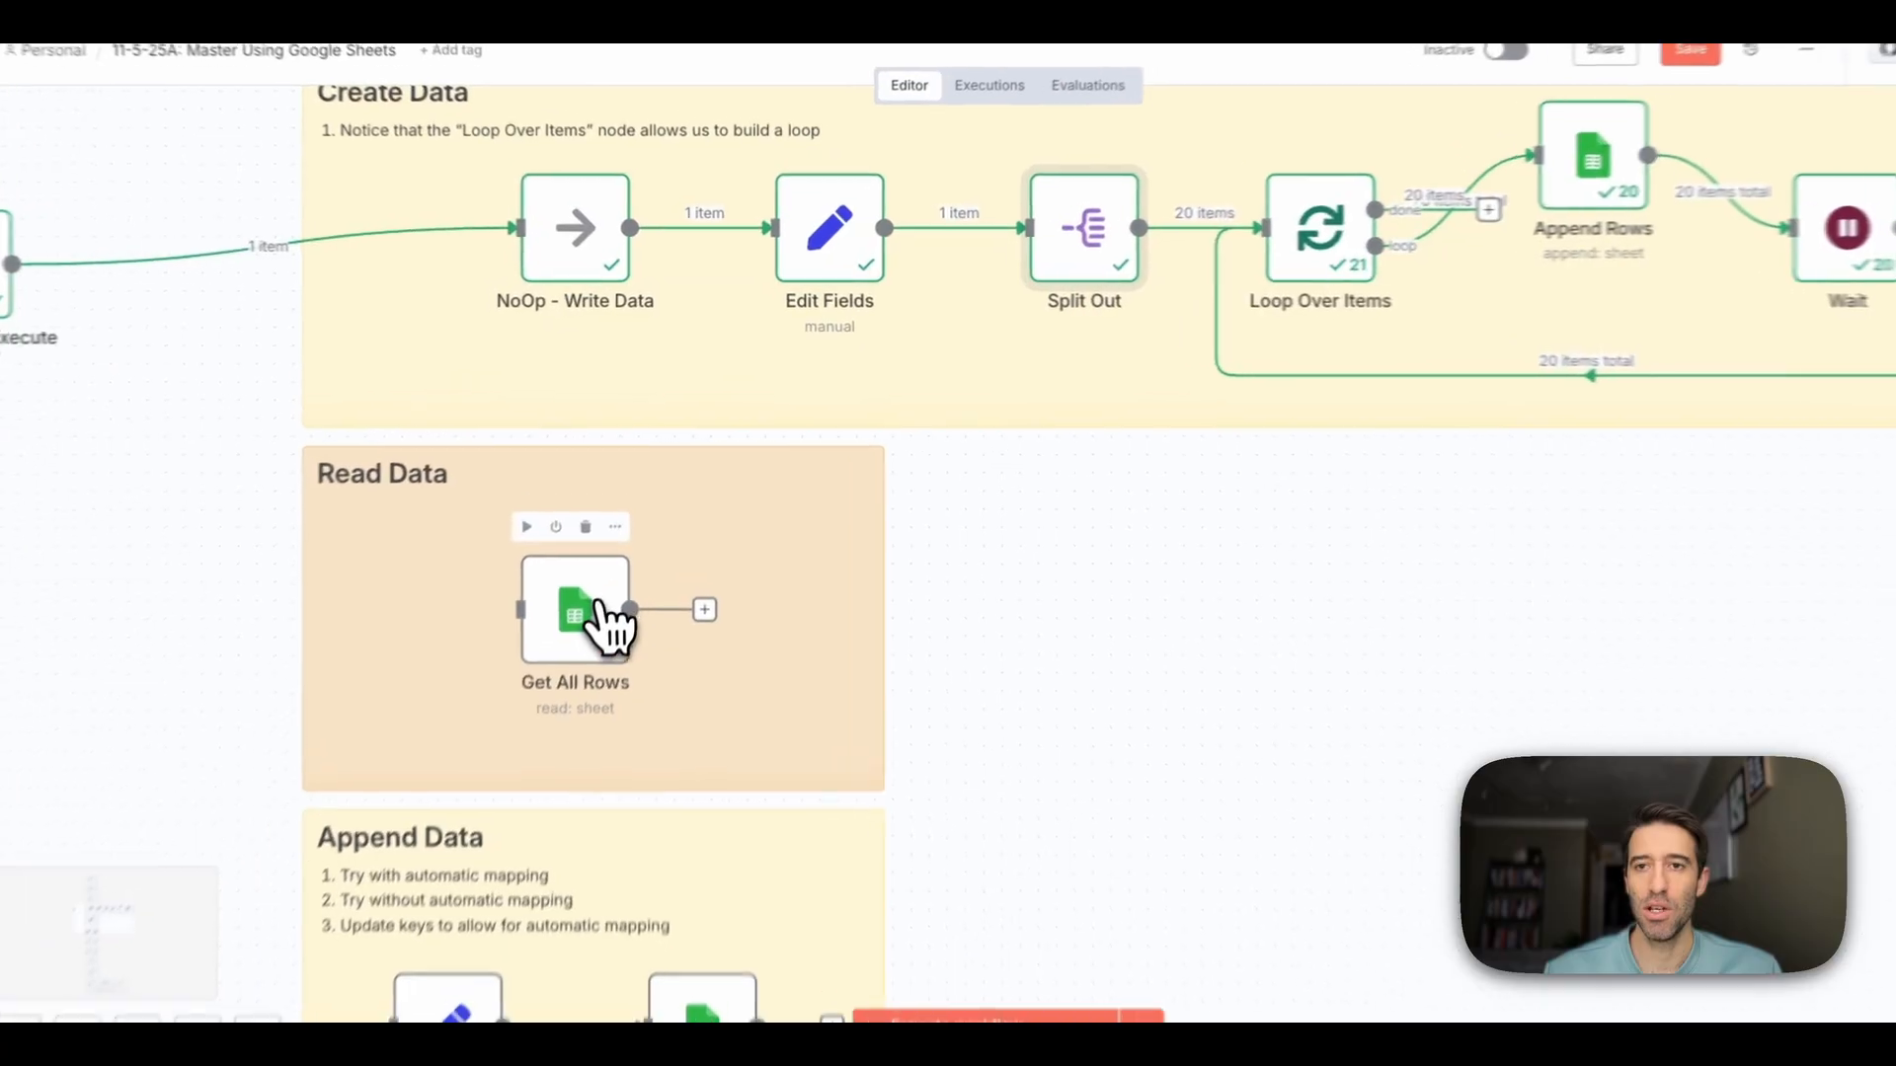
double_click(618, 574)
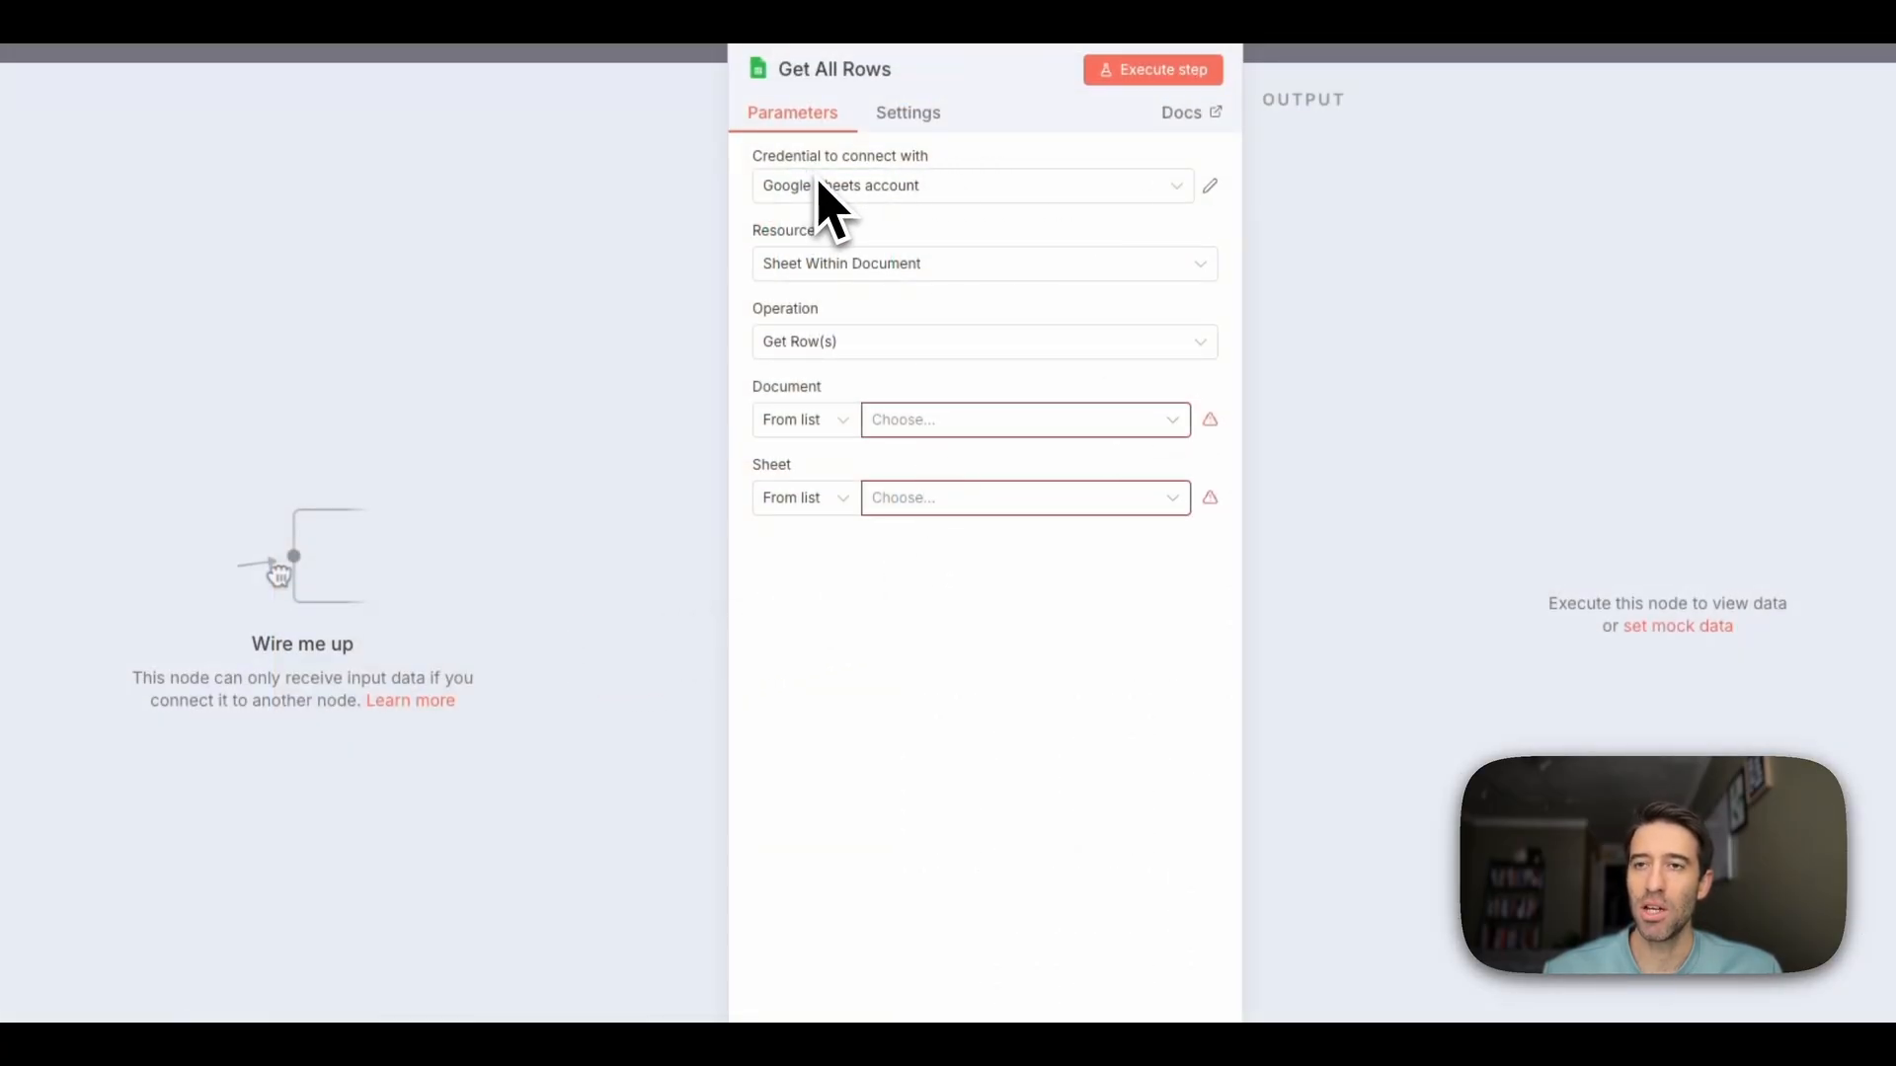
left_click(943, 267)
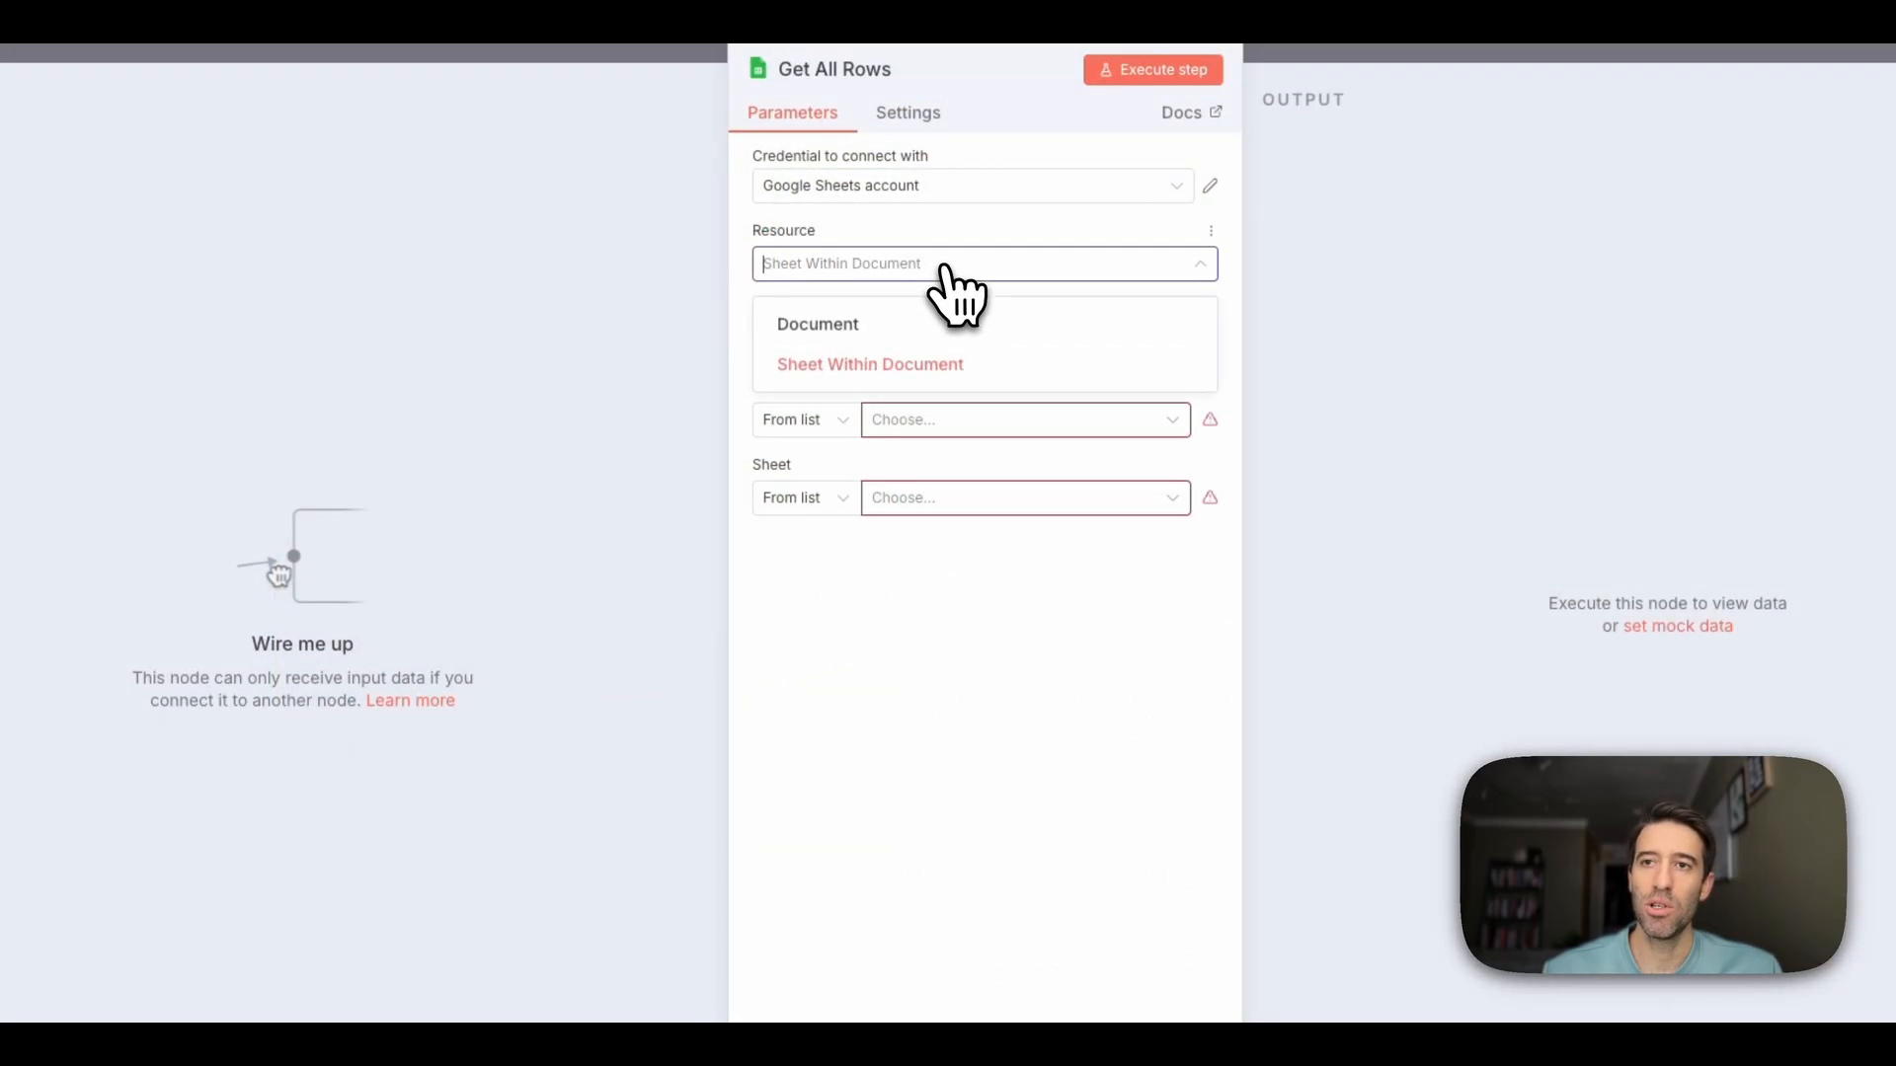
left_click(930, 366)
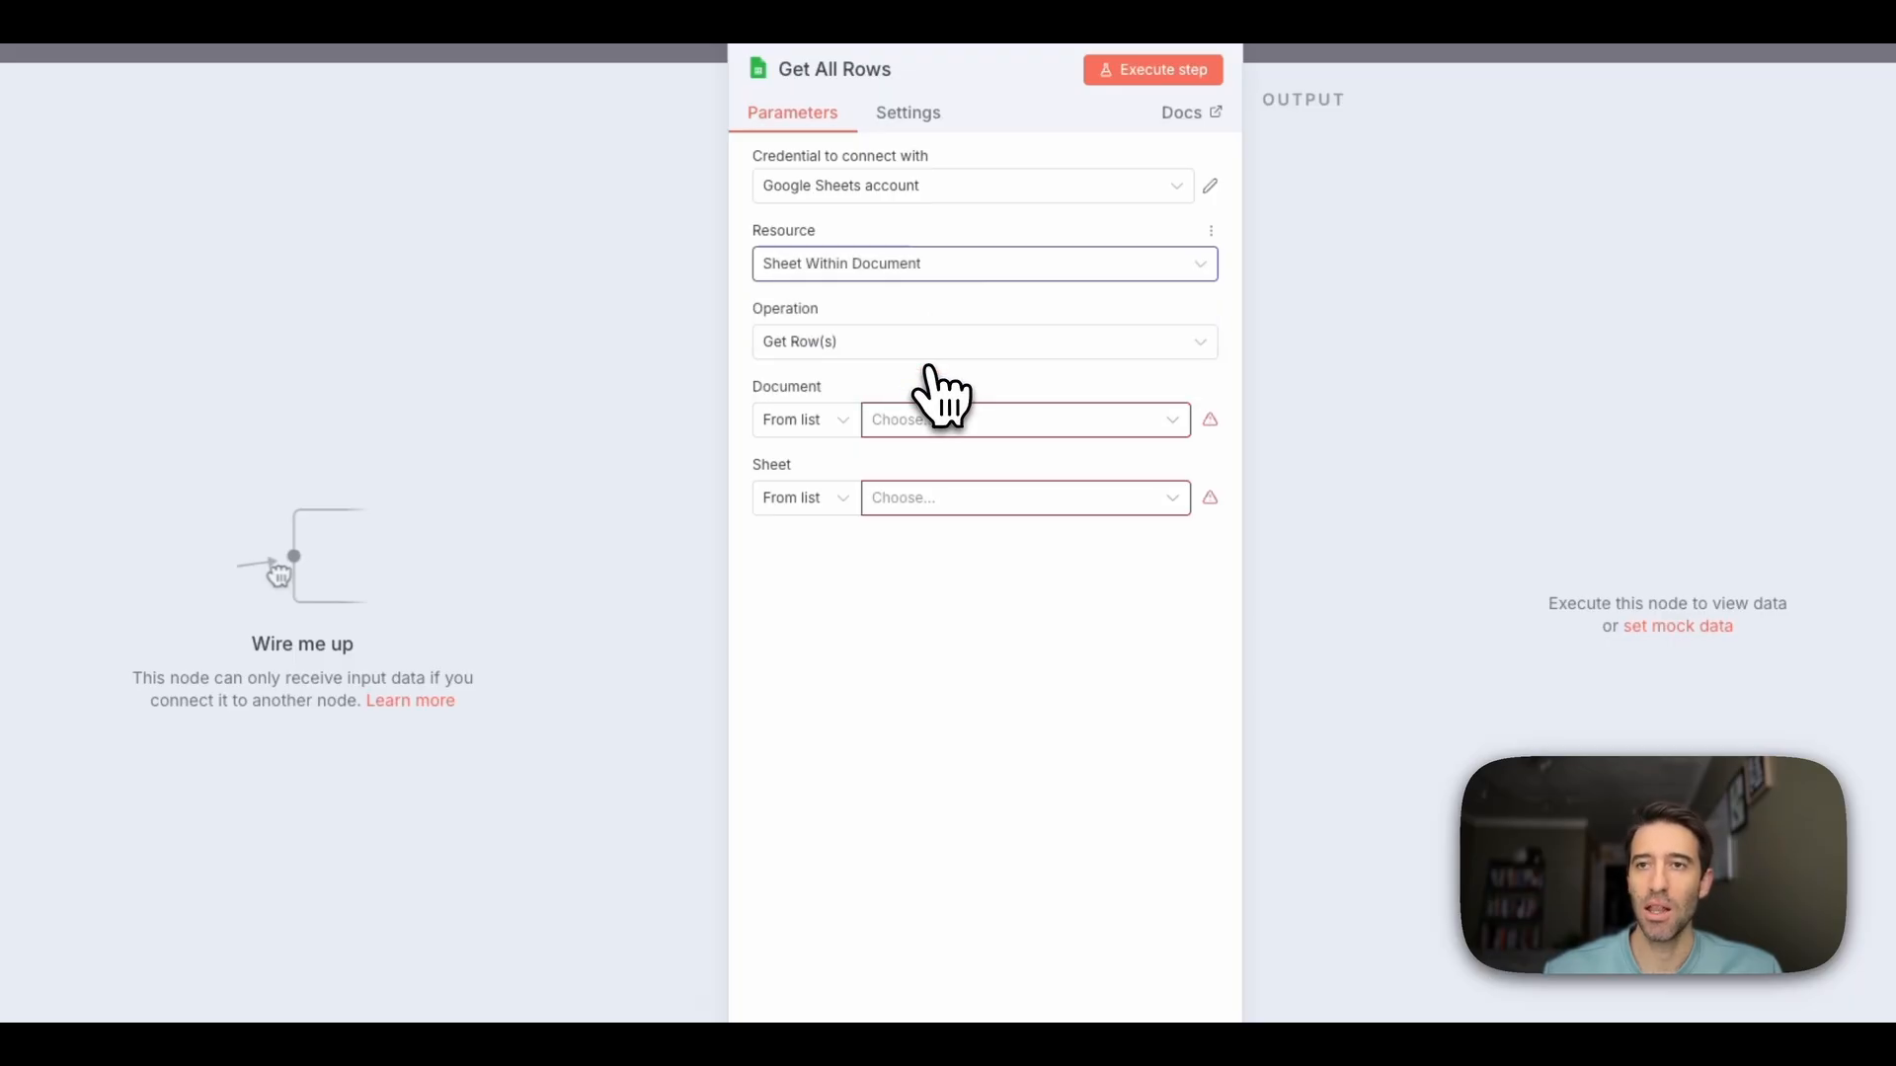
Look through the operations offered for the Get All Rows node and keep Get Row(s) as its operation
left_click(928, 348)
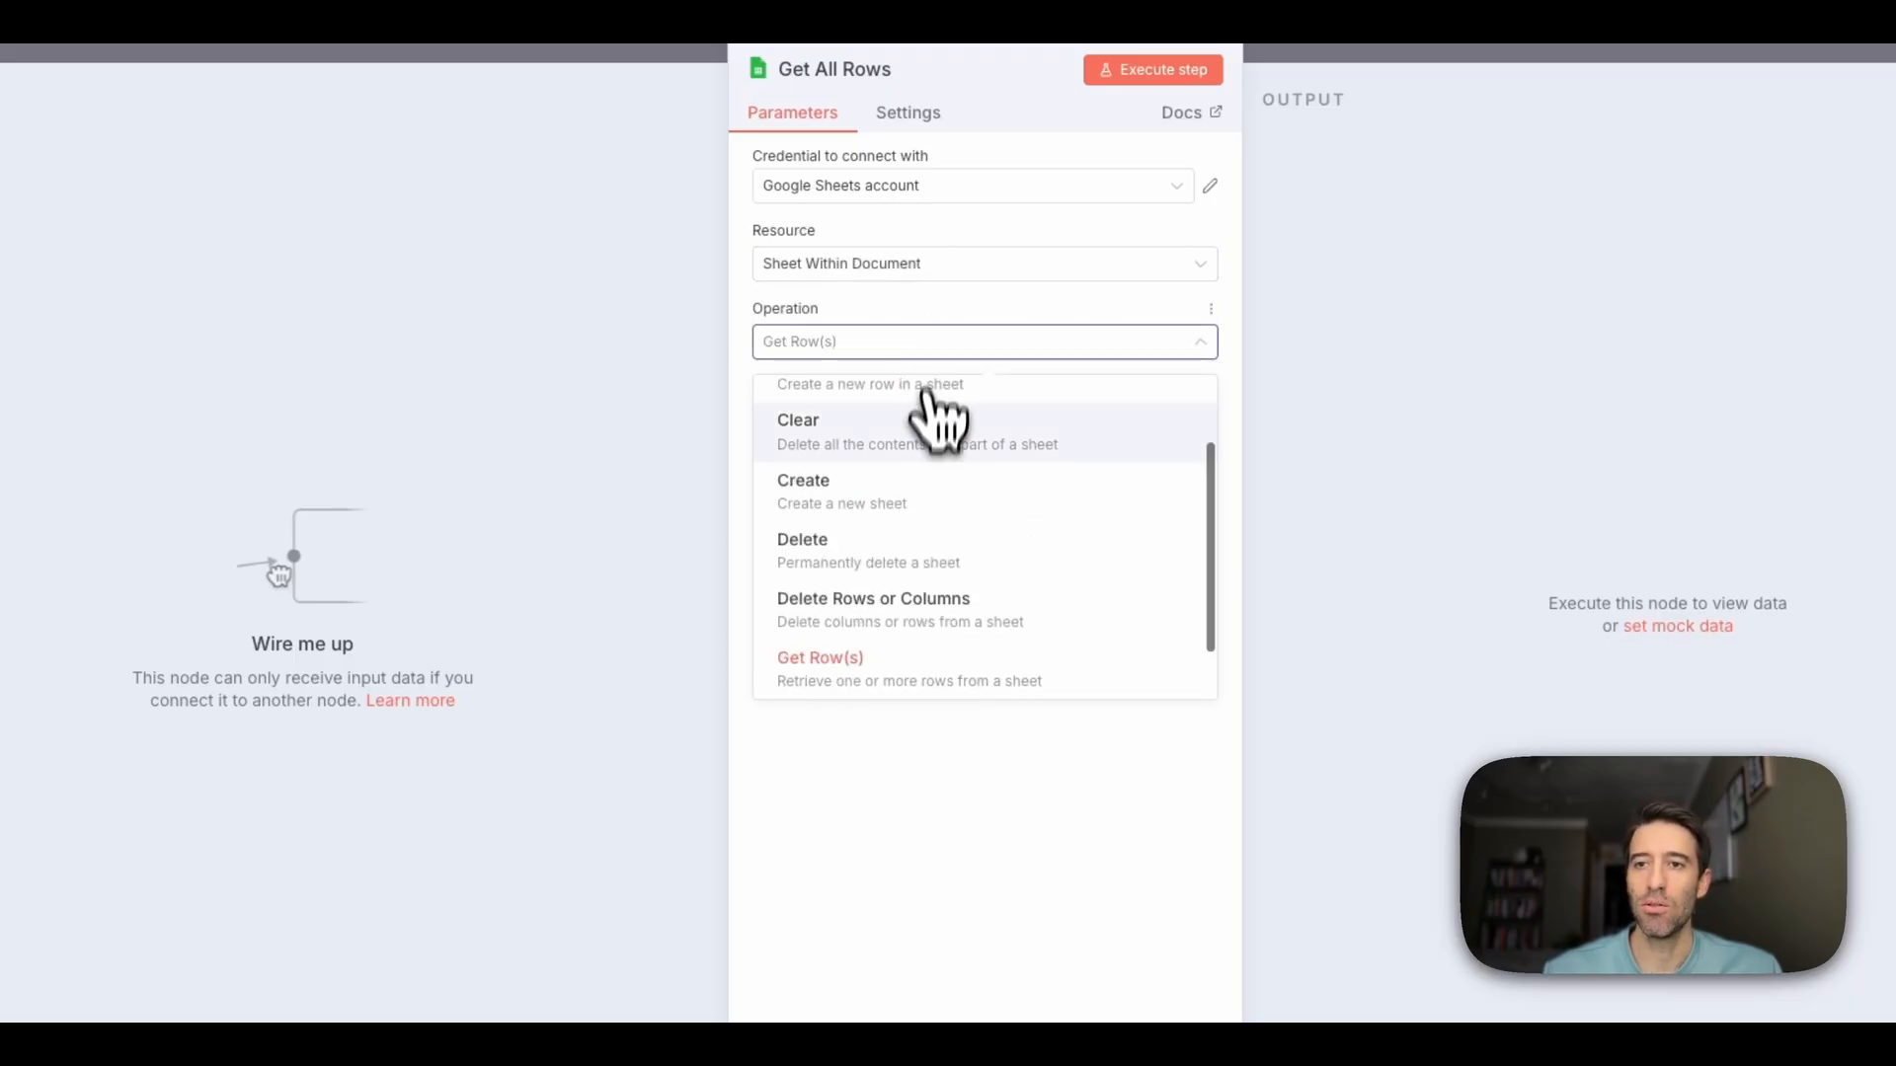
scroll(911, 572, "up", 2)
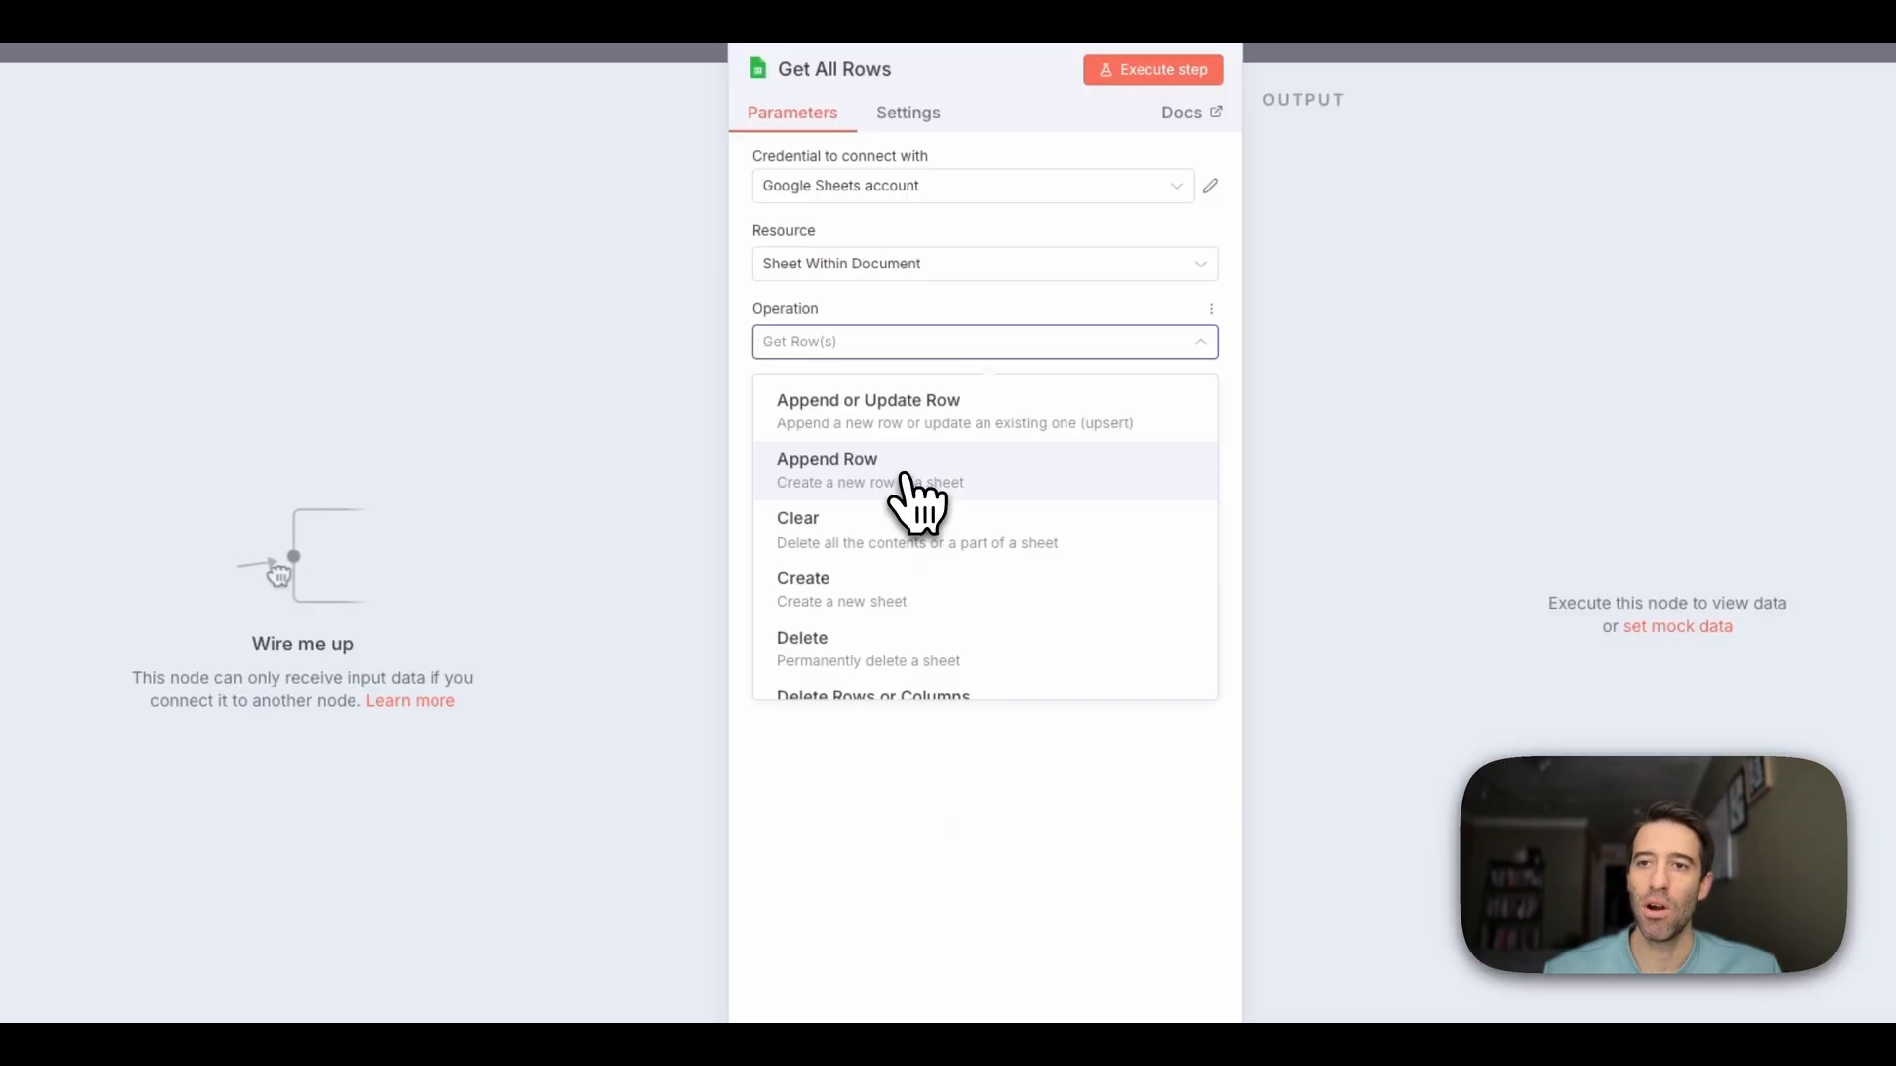
scroll(903, 476, "down", 3)
left_click(894, 610)
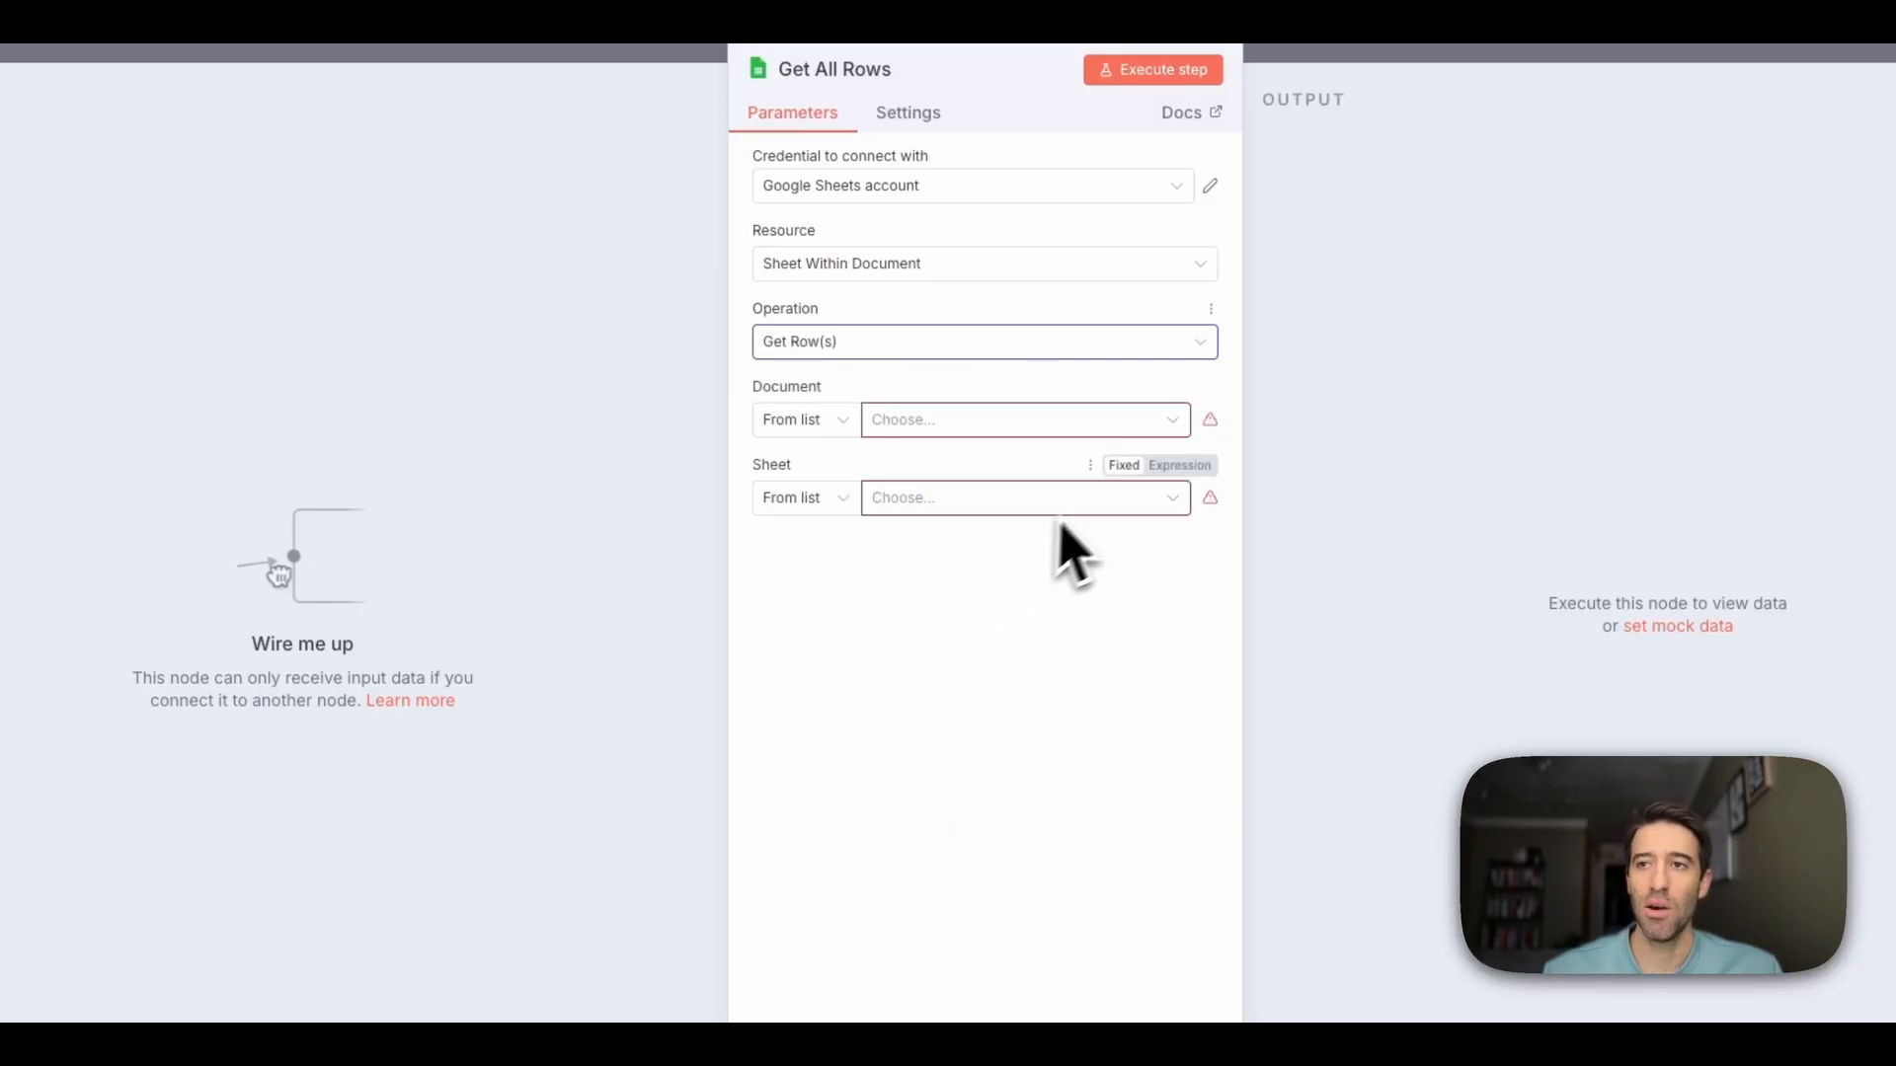
Set the Get All Rows node to read the Leads sheet of the Master Google Sheets 2 document
left_click(1158, 422)
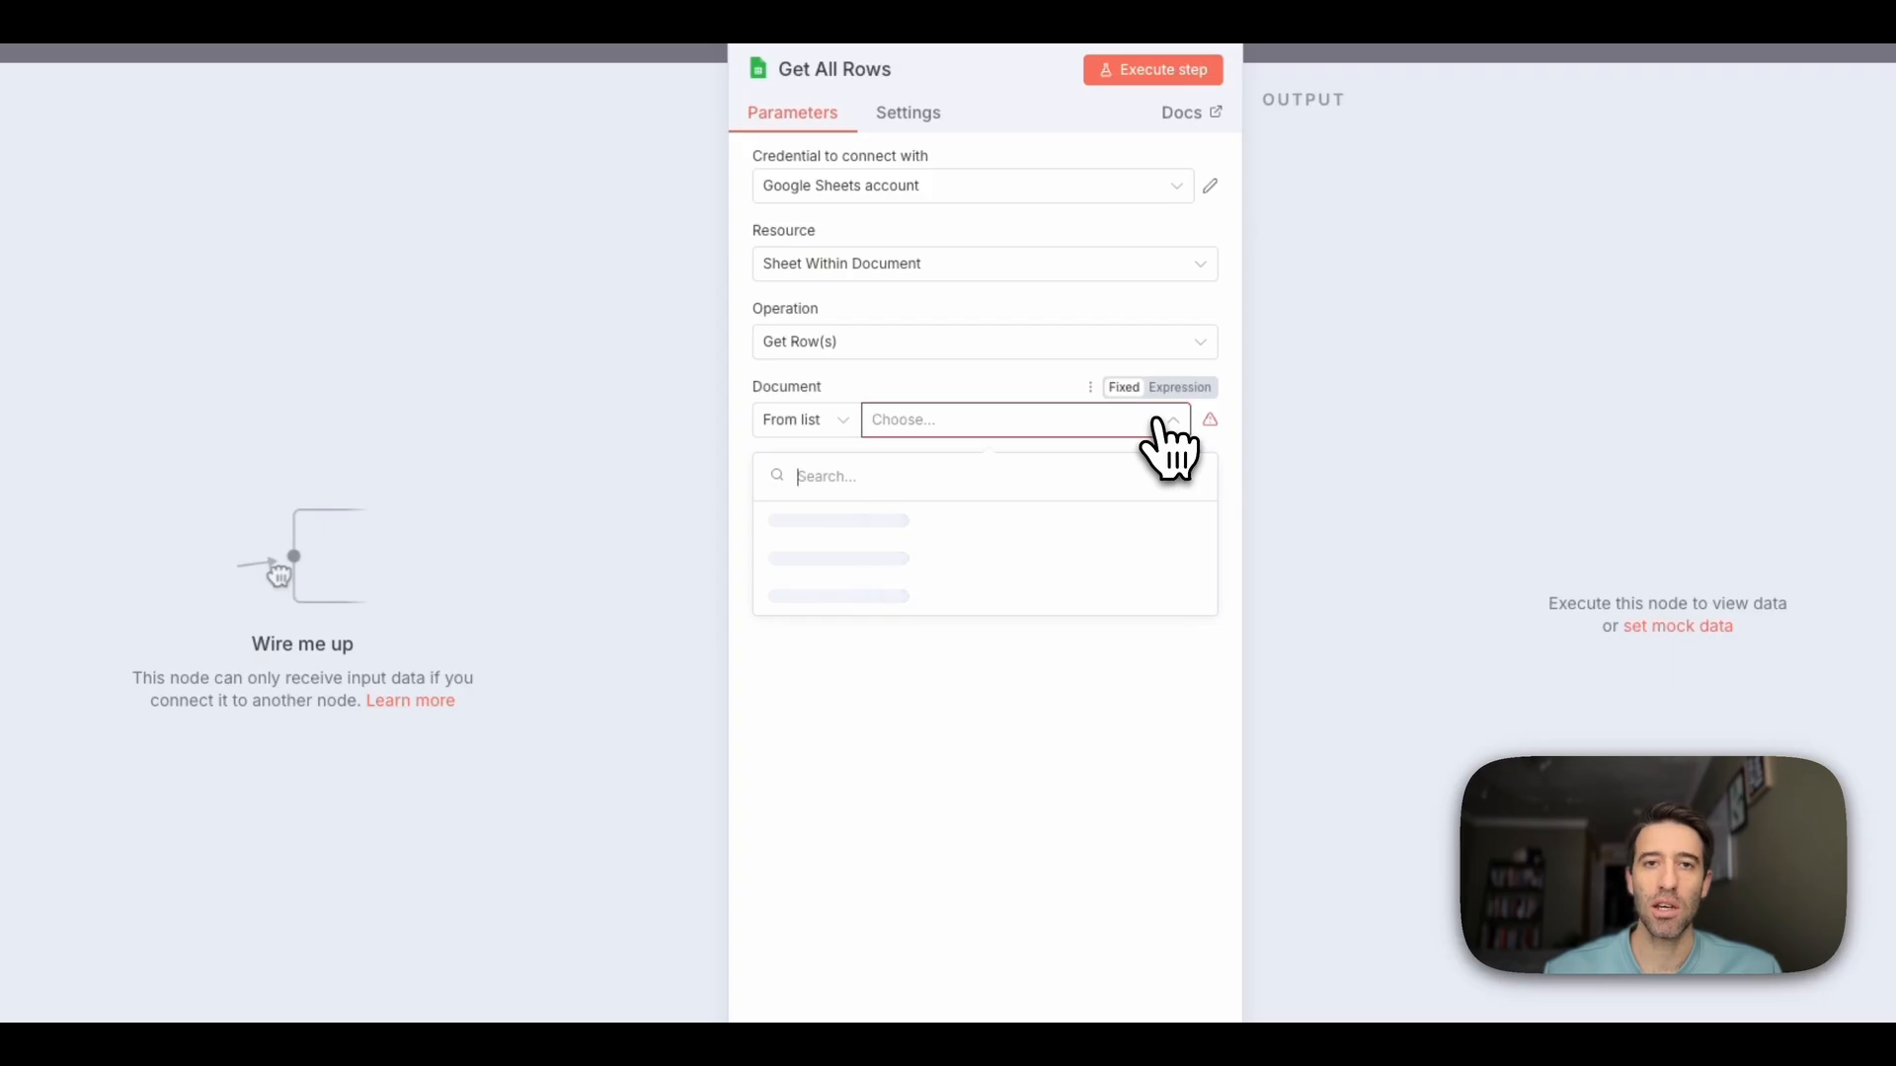
left_click(976, 516)
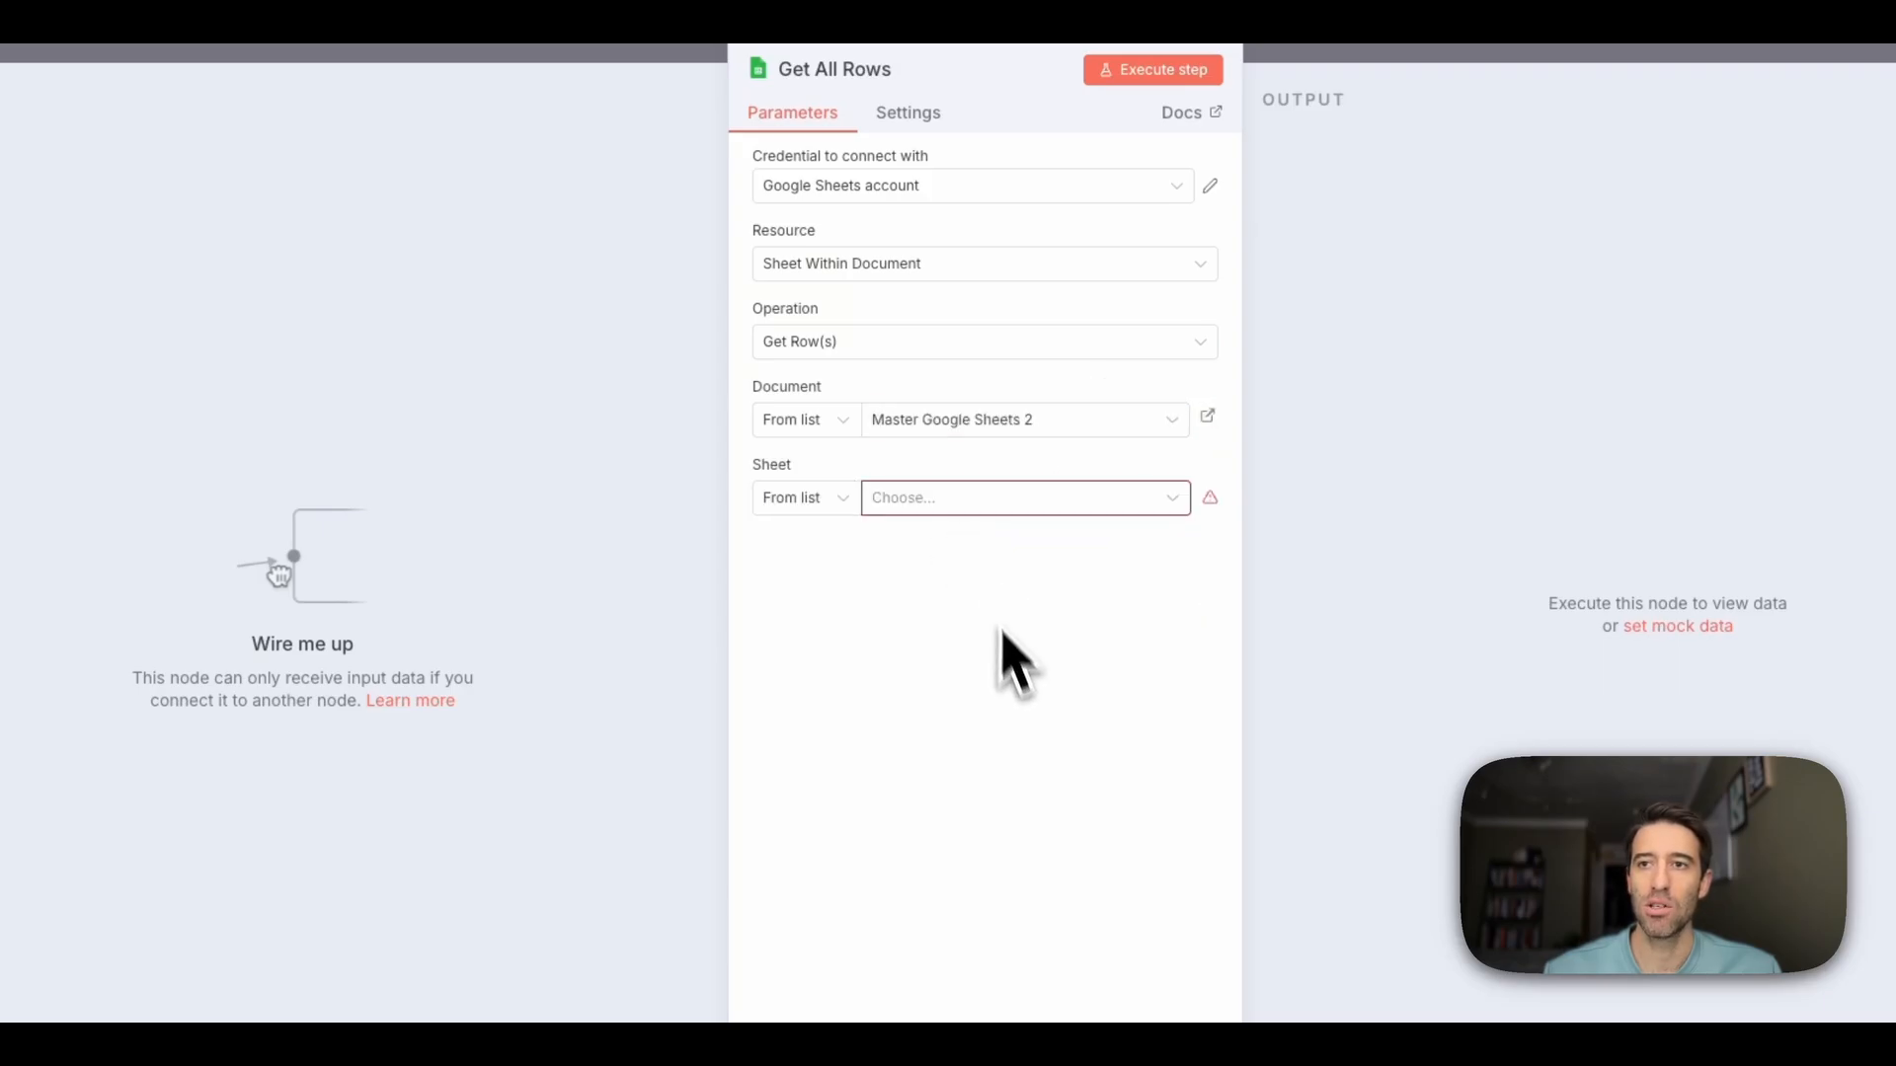
left_click(1165, 502)
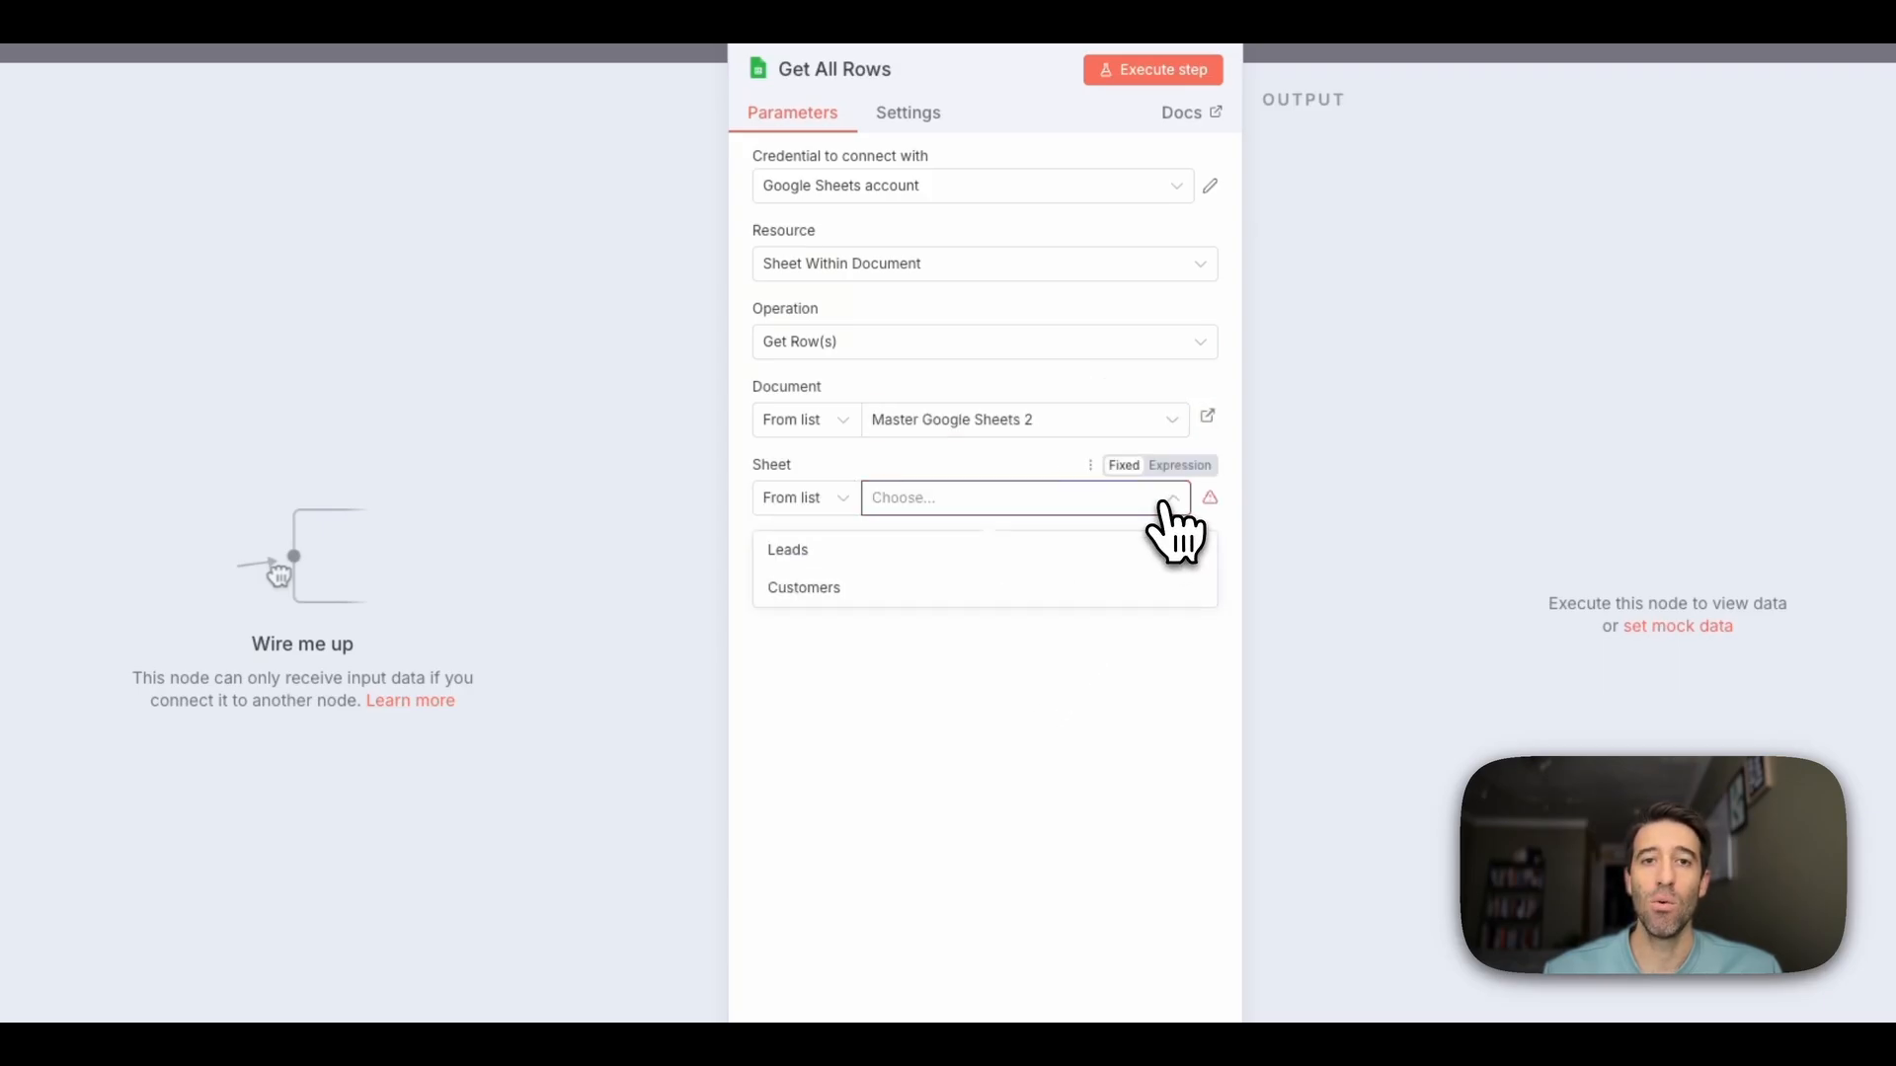
left_click(955, 556)
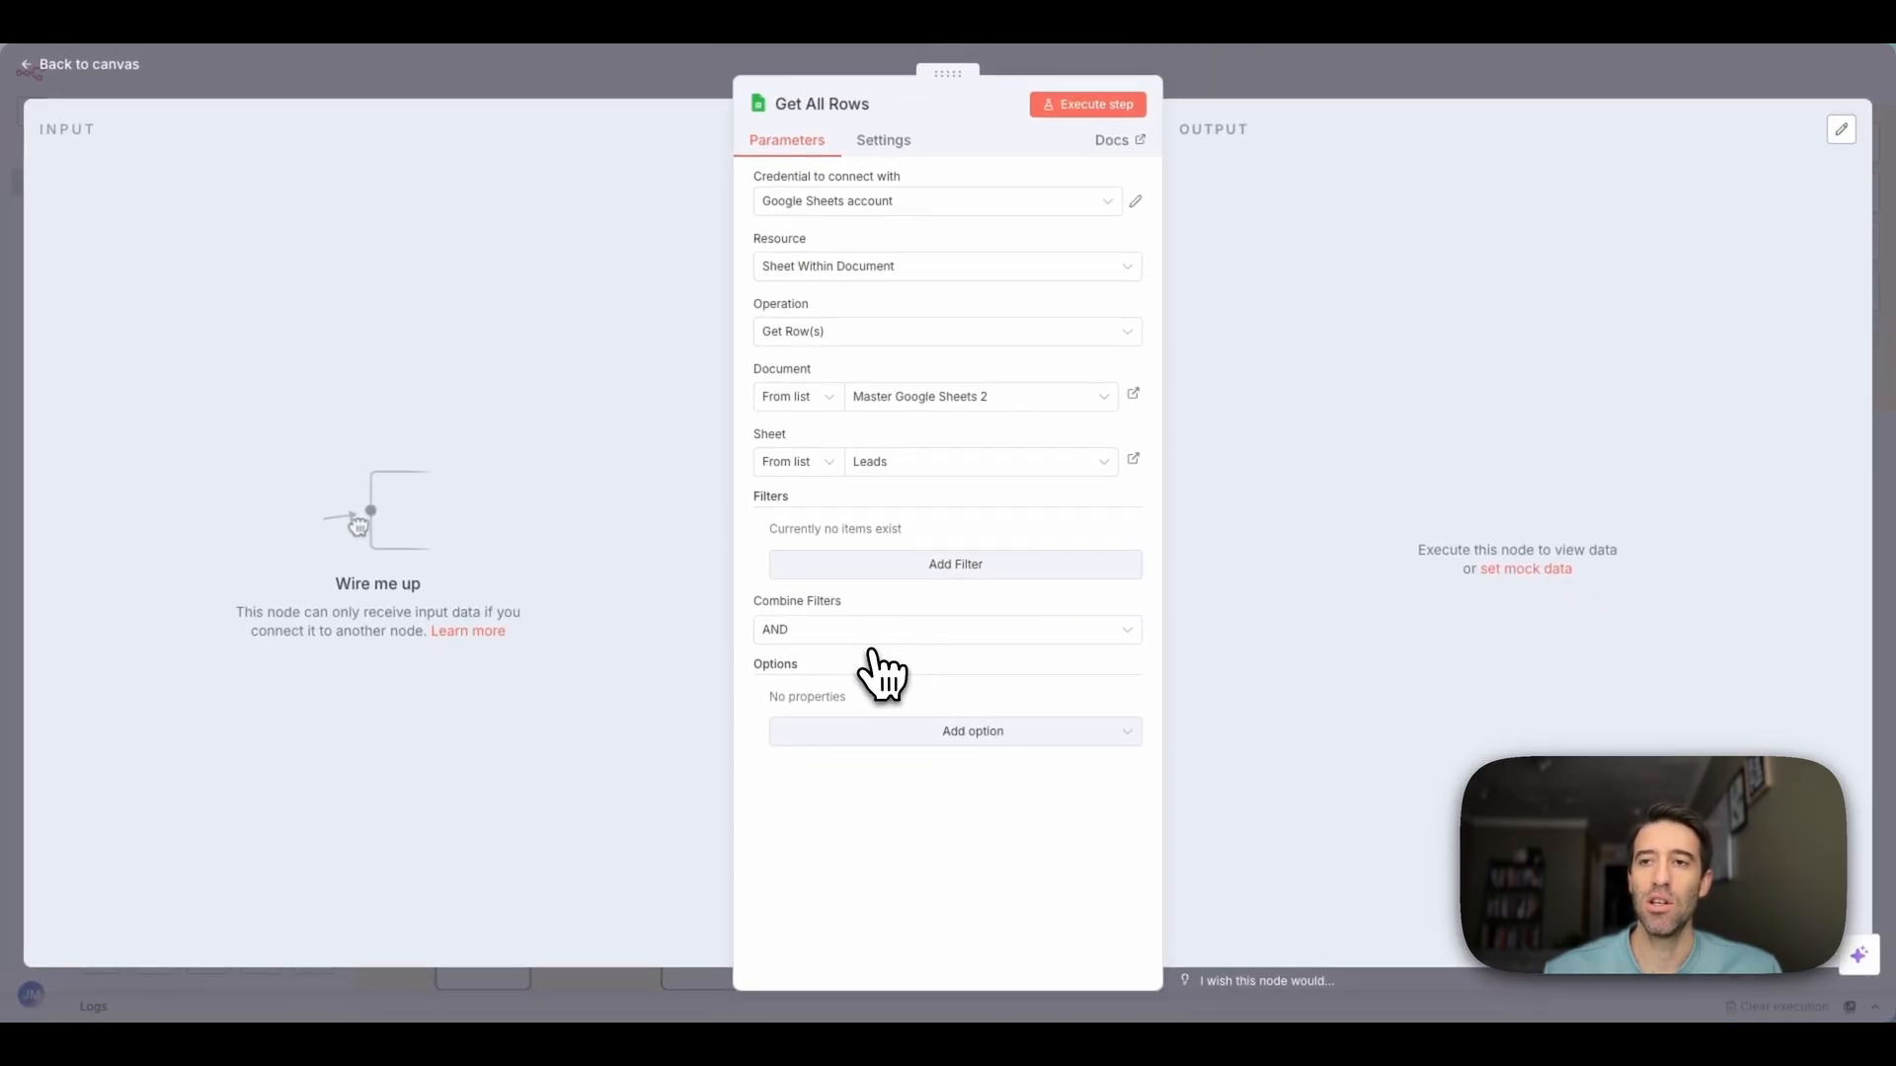
Execute the Get All Rows node, review the row_number and lead fields in its JSON output, and close the node
left_click(1071, 105)
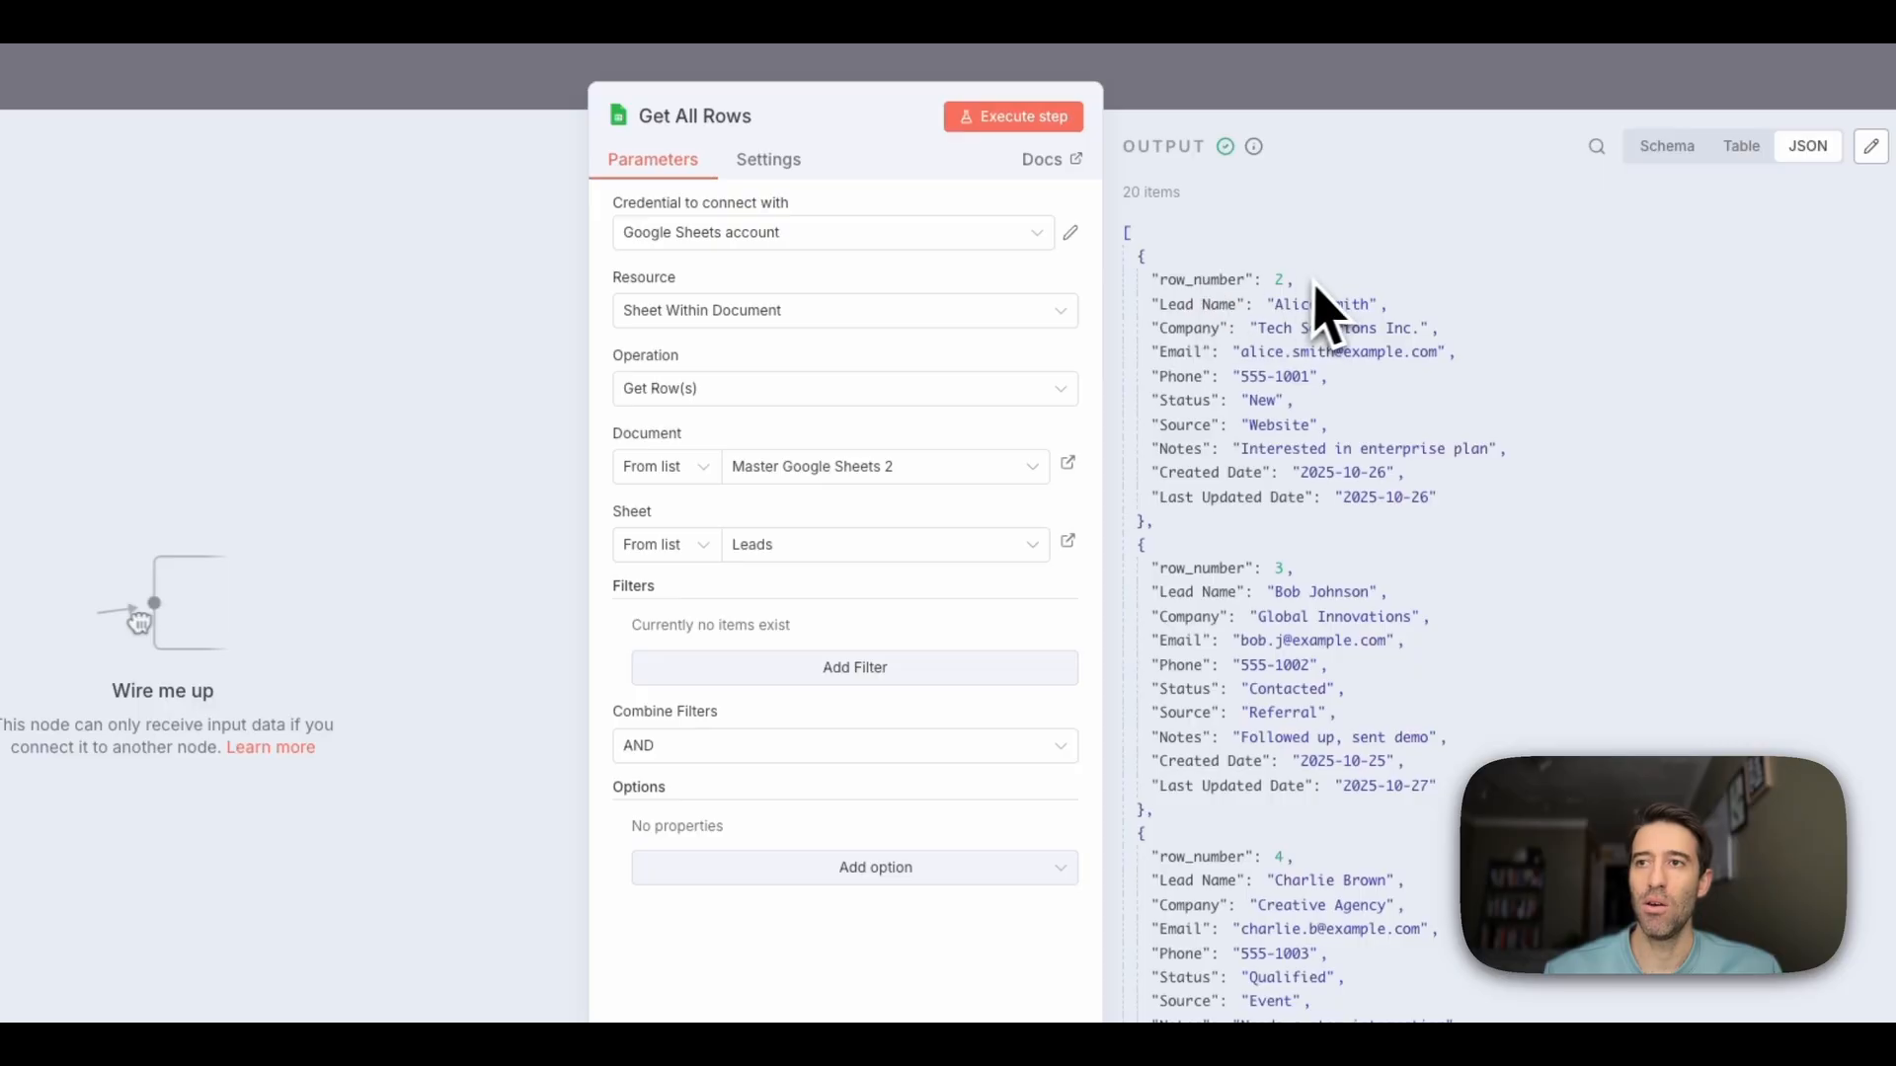
left_click_drag(1216, 277, 1152, 279)
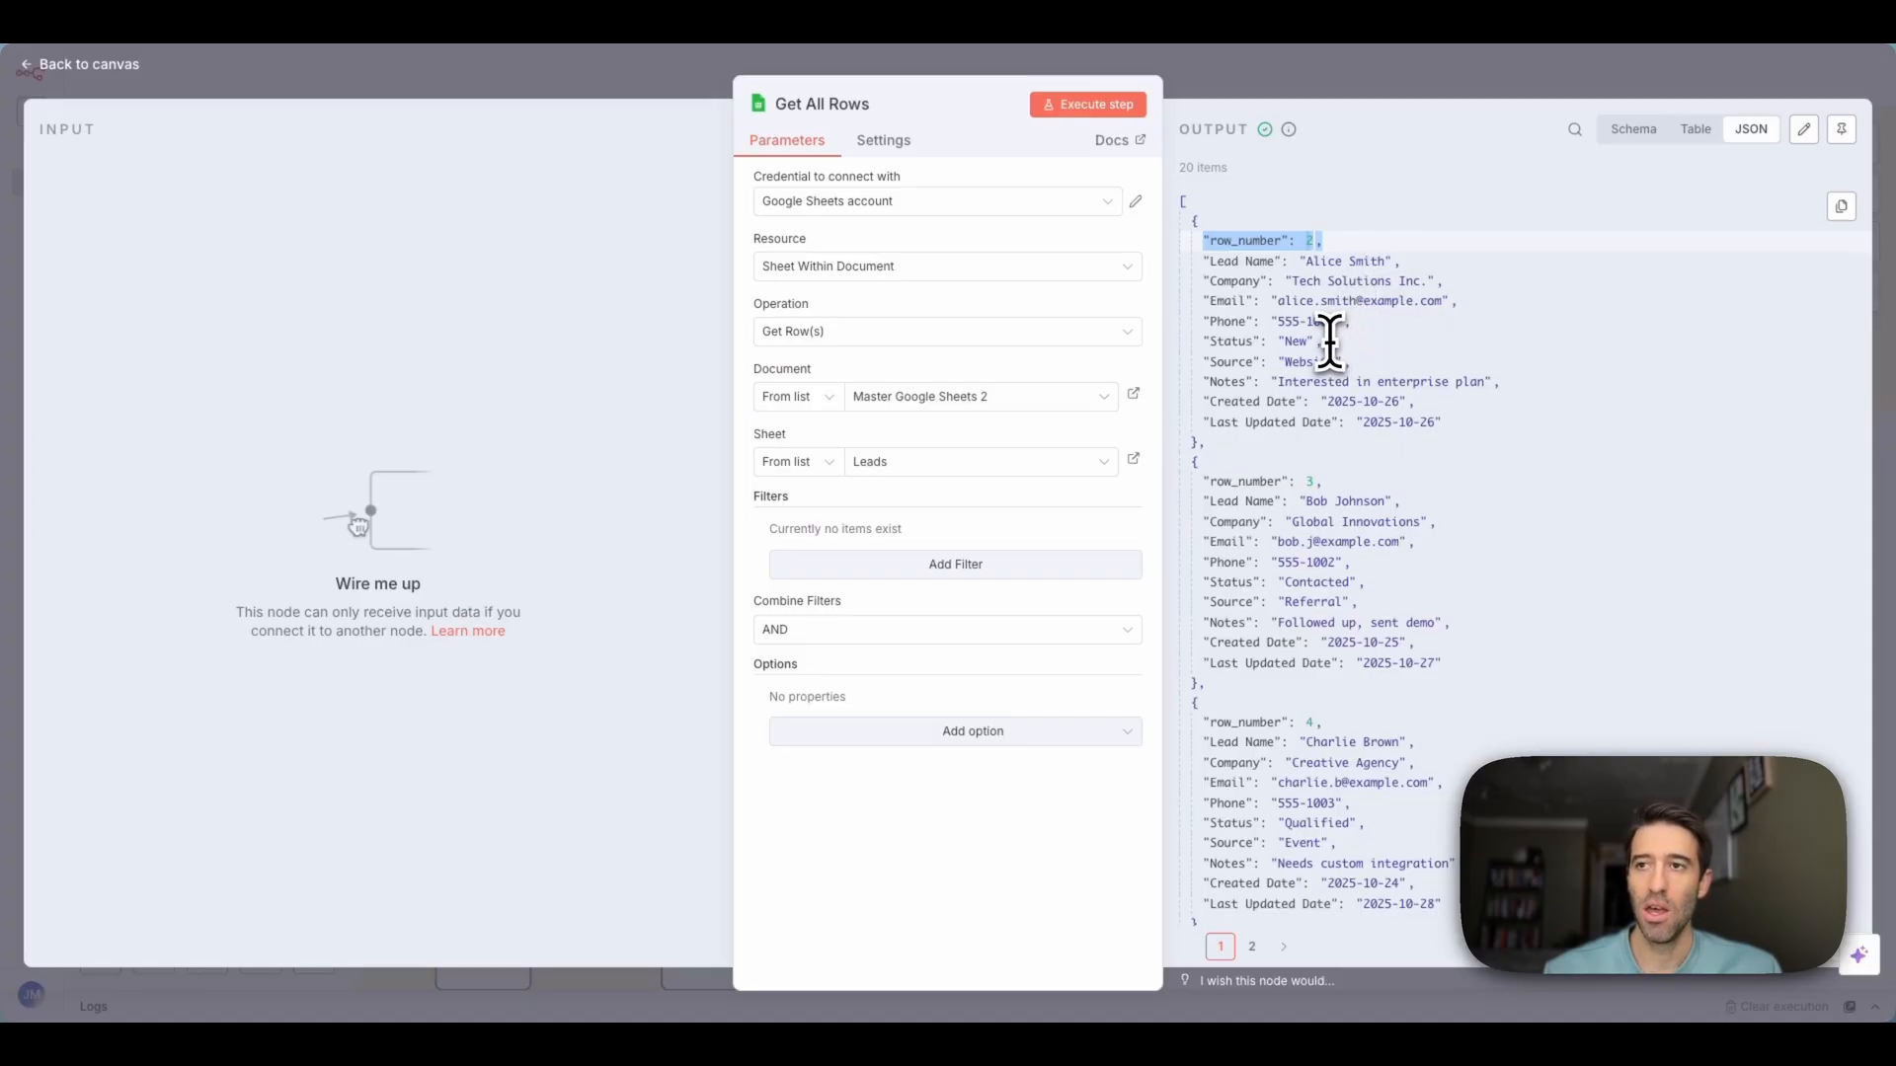
scroll(1282, 389, "down", 10)
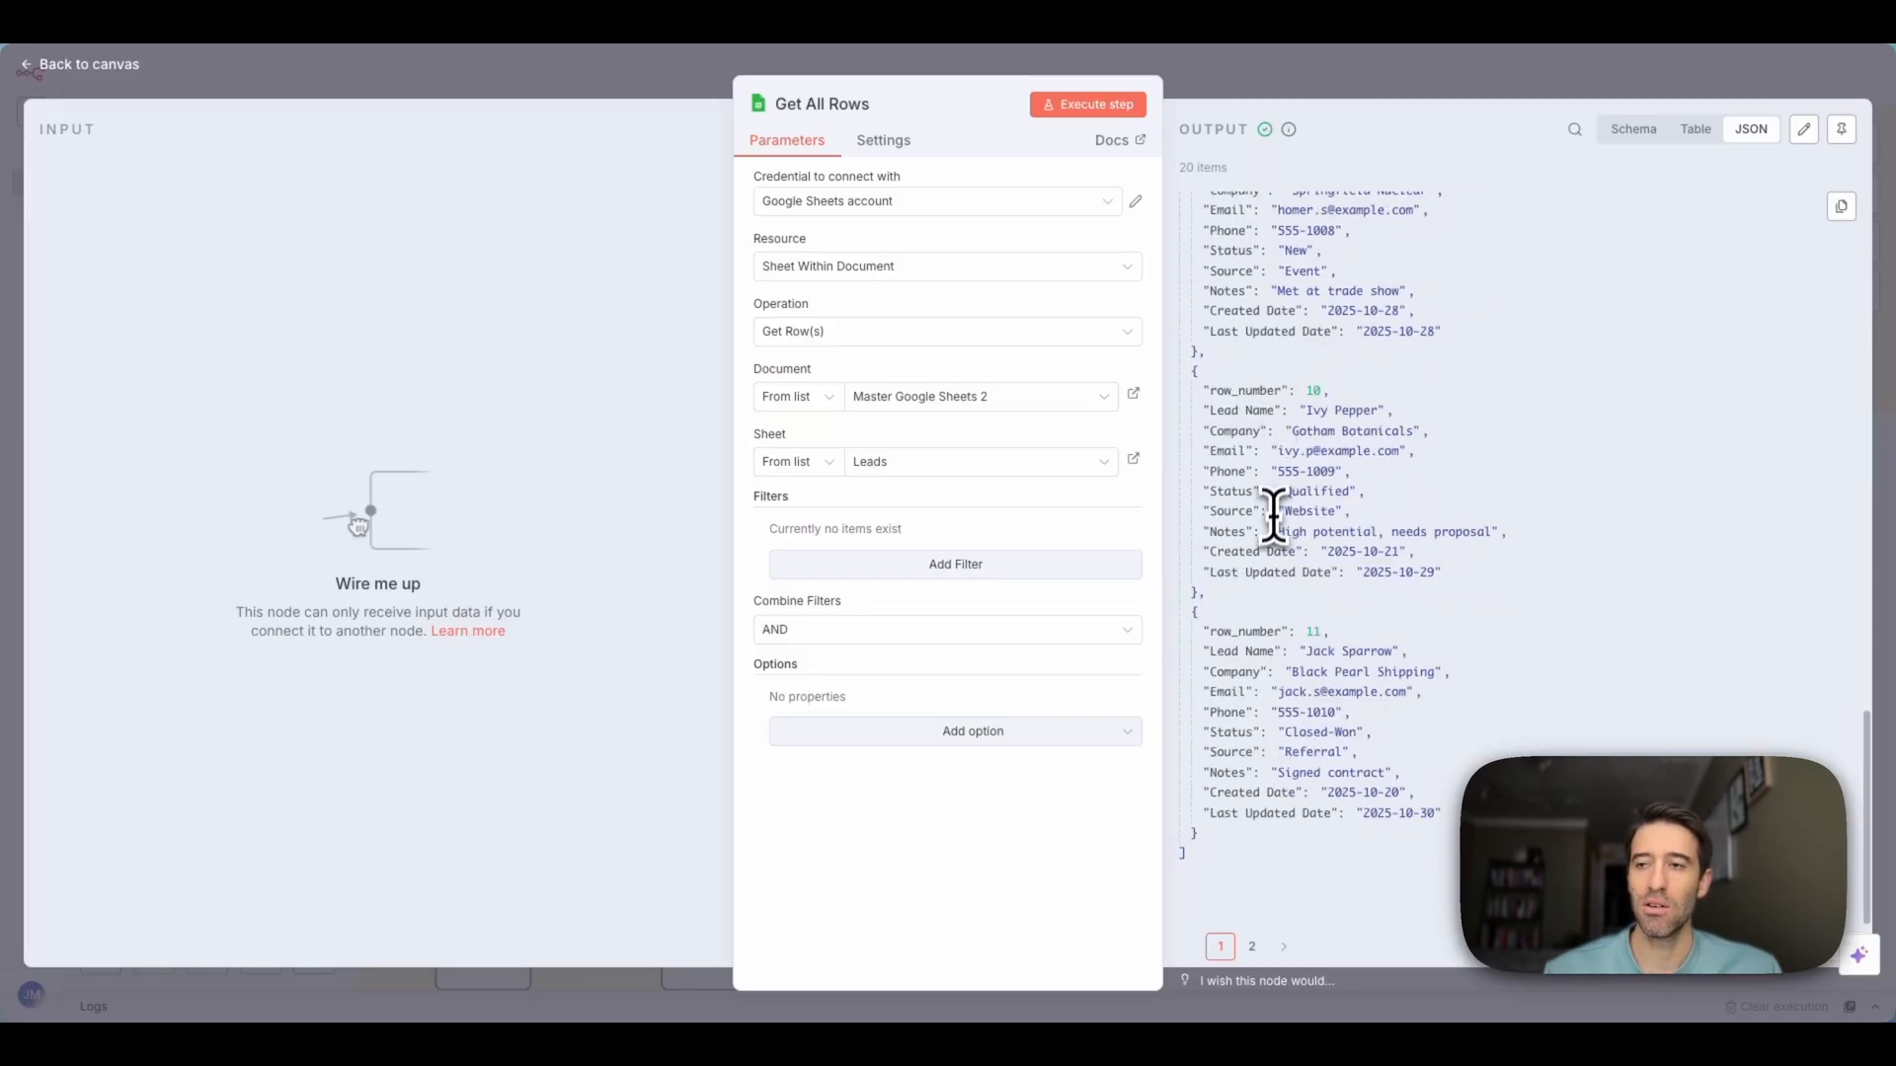
scroll(1274, 507, "up", 7)
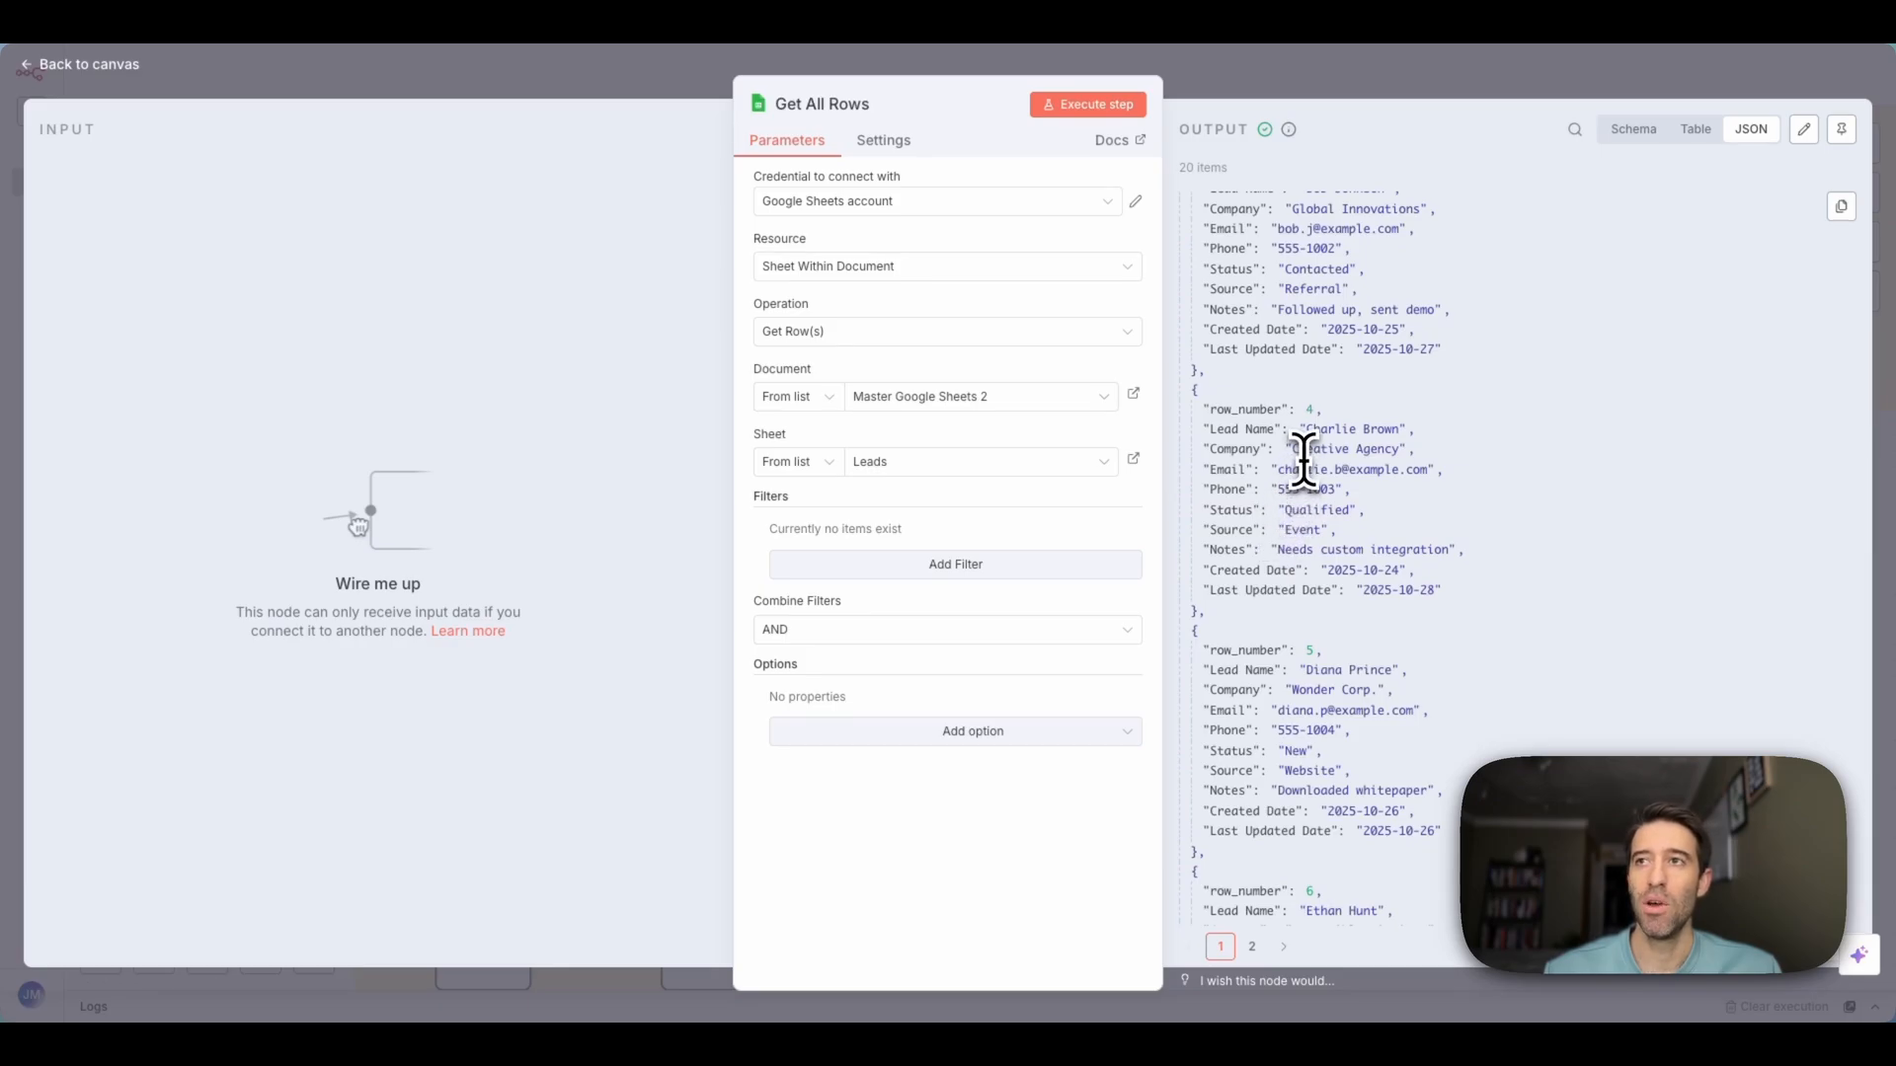
scroll(1308, 425, "up", 4)
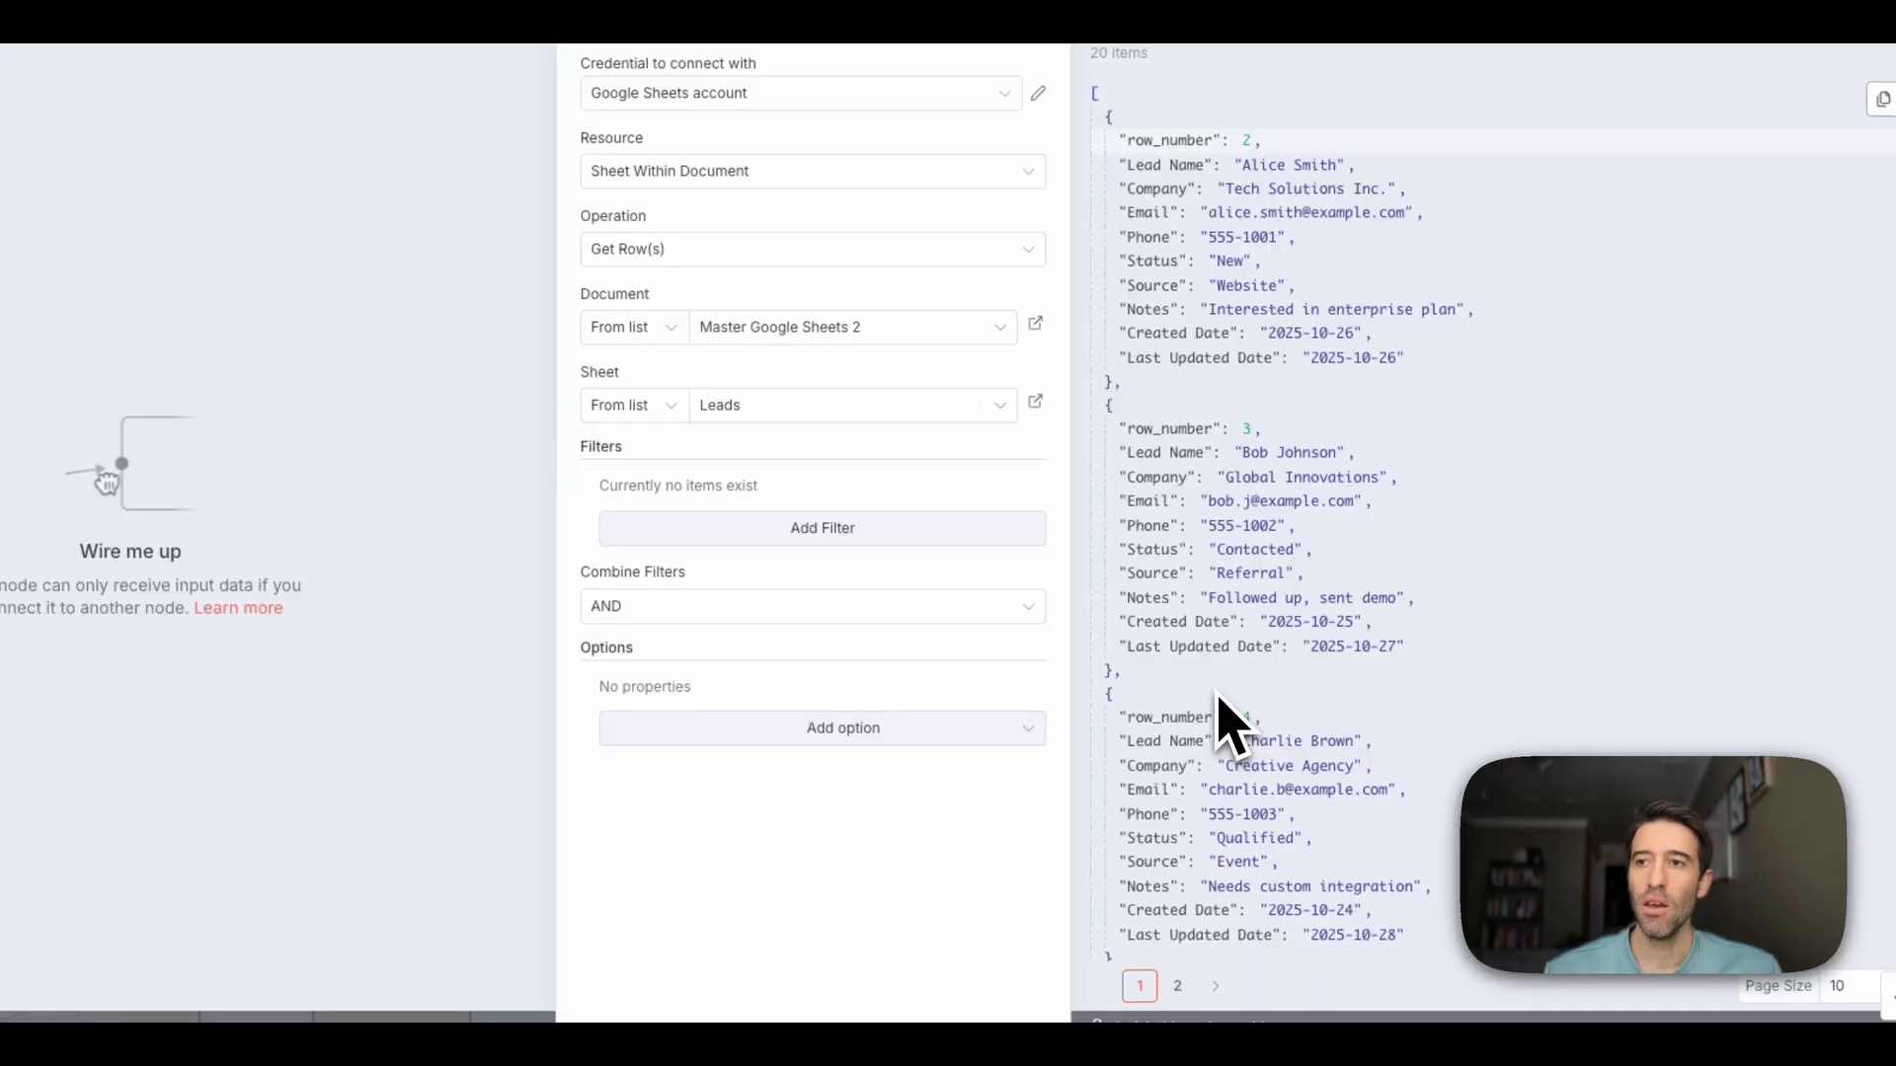
scroll(1219, 696, "down", 3)
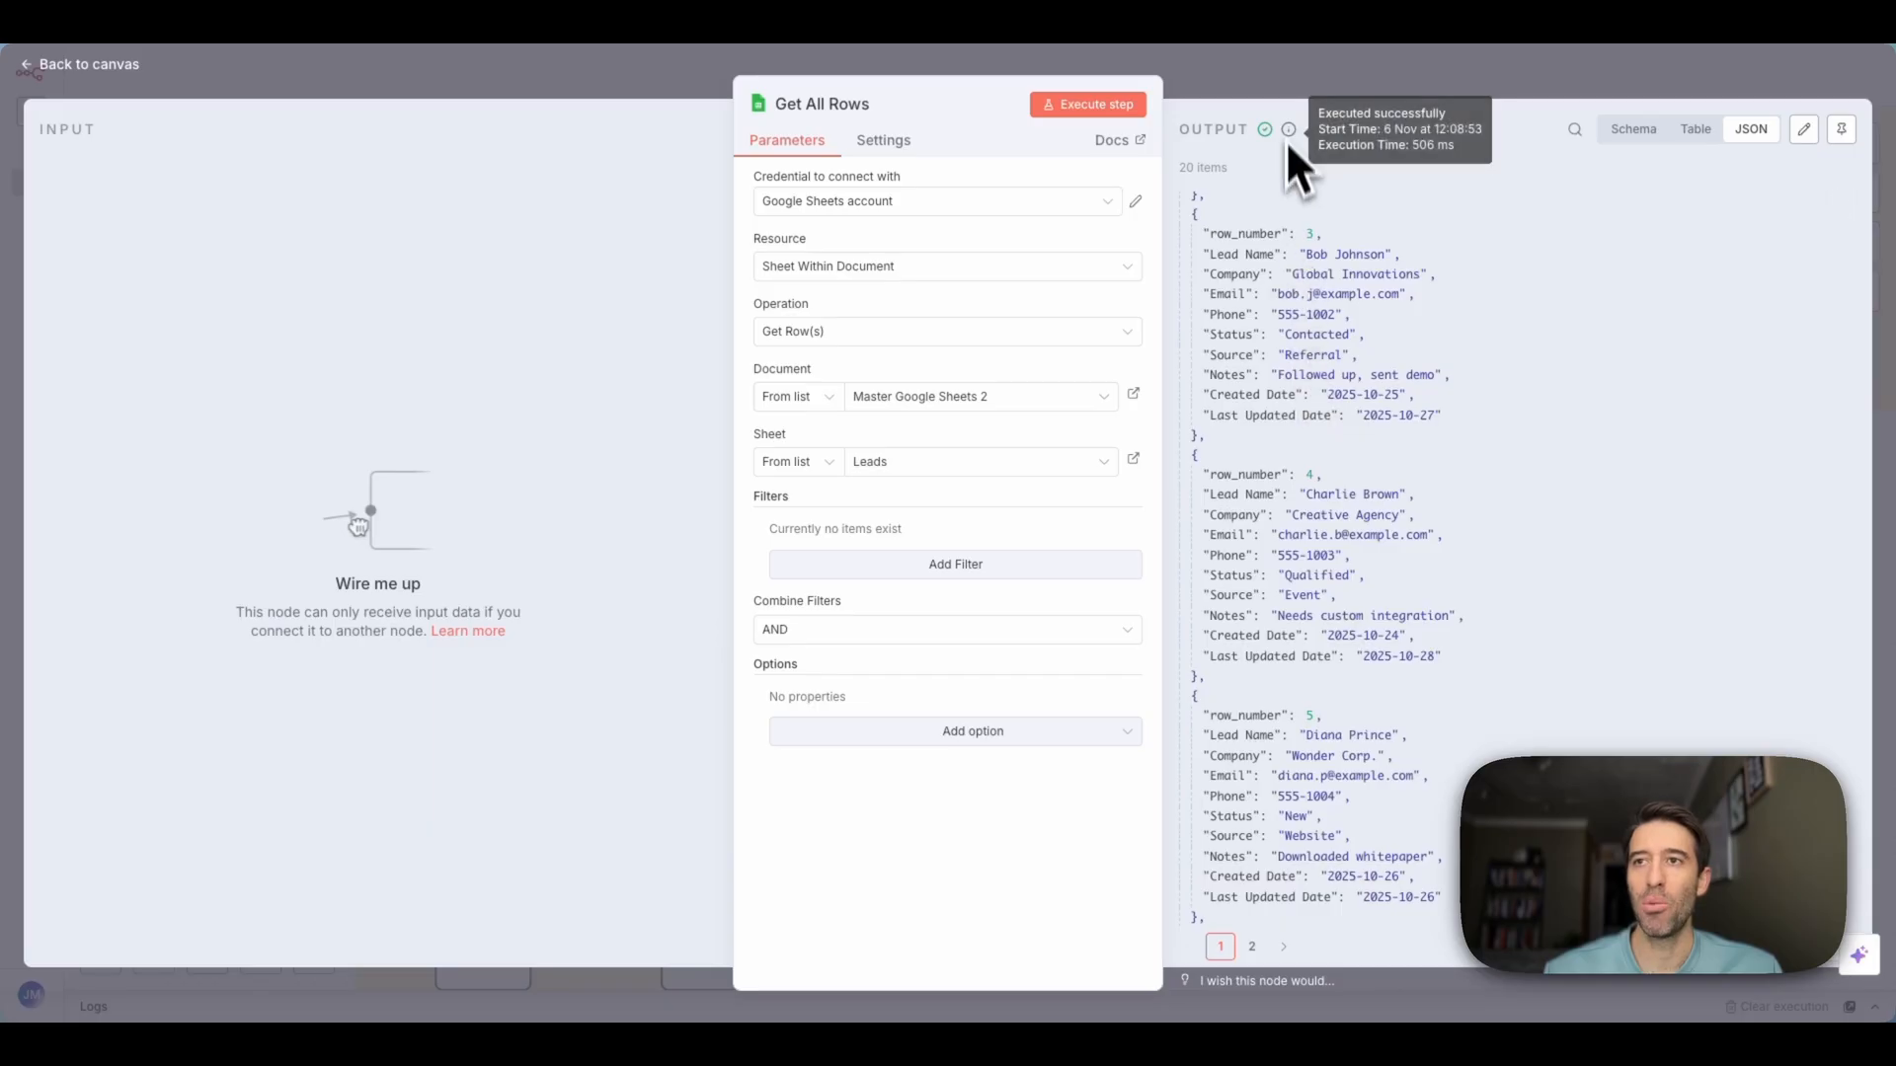
left_click(1283, 86)
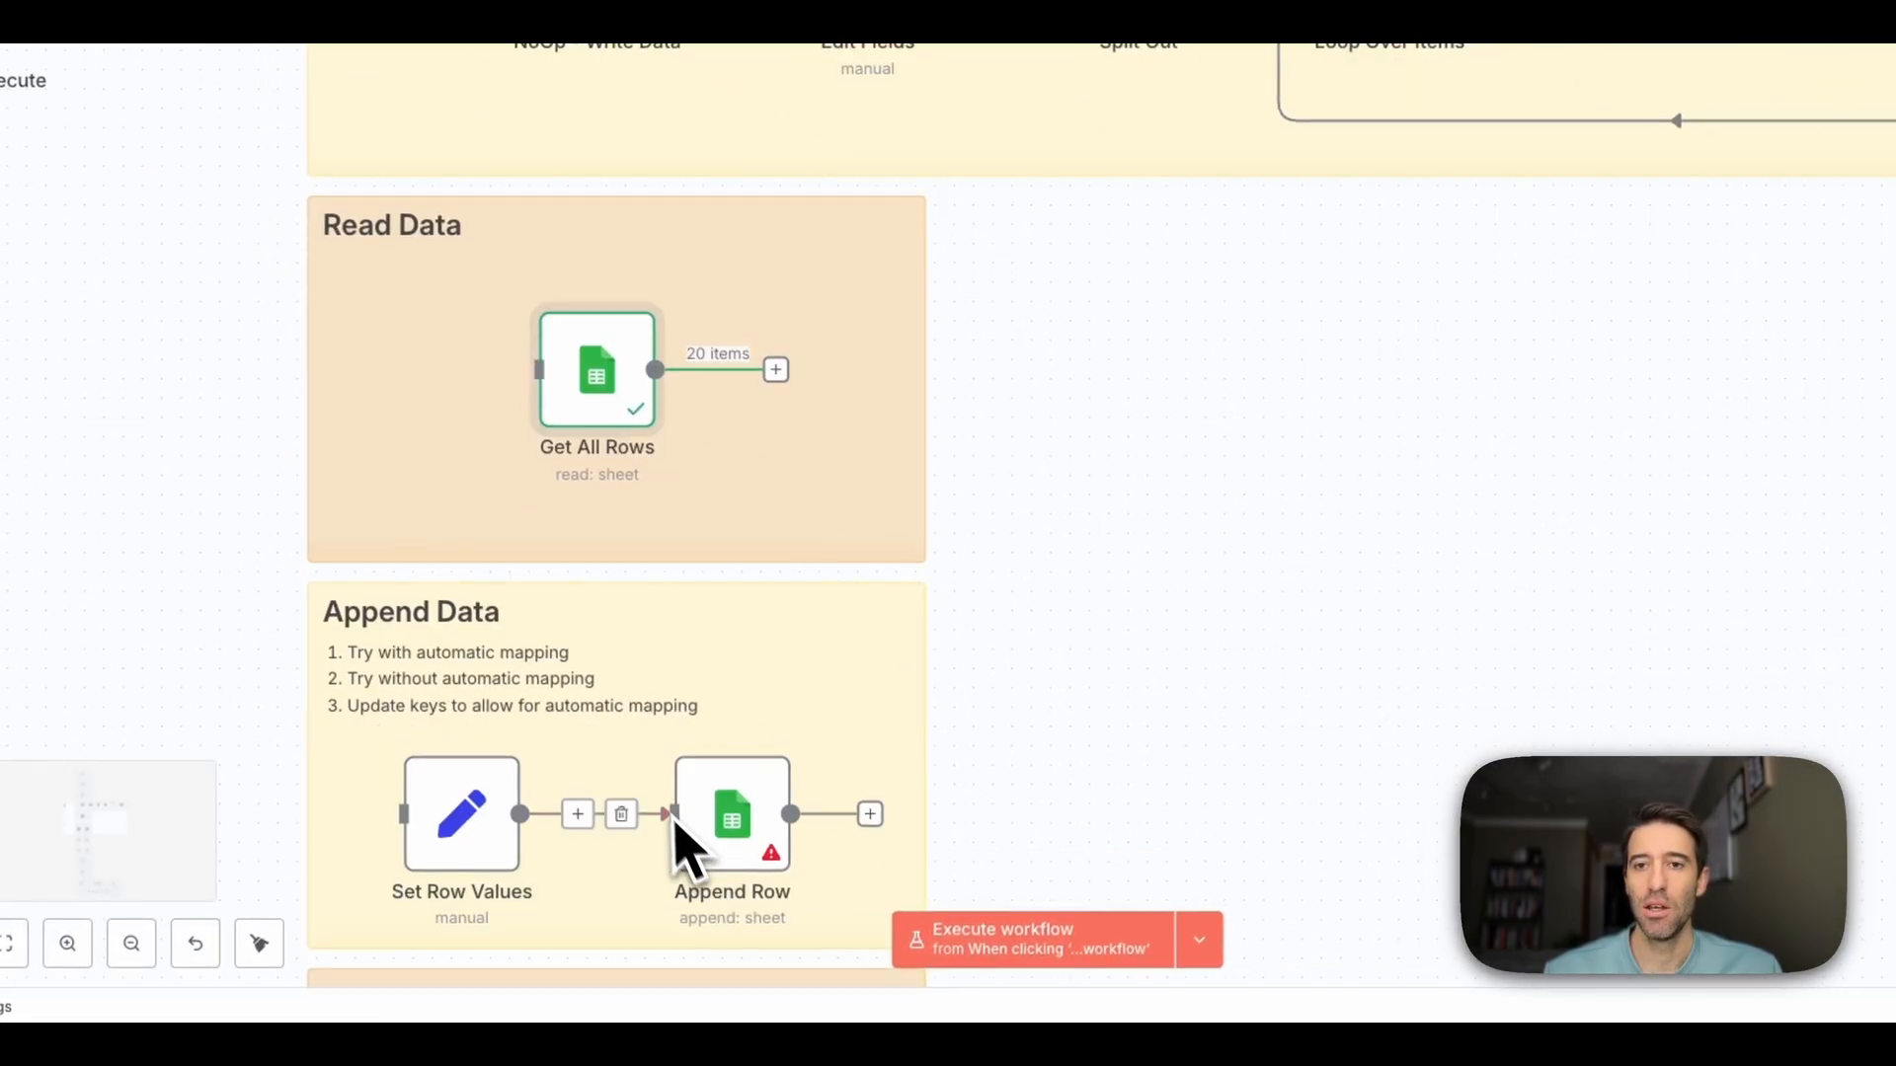
Open the Set Row Values node in the Append Data section of the workflow
scroll(677, 827, "down", 3)
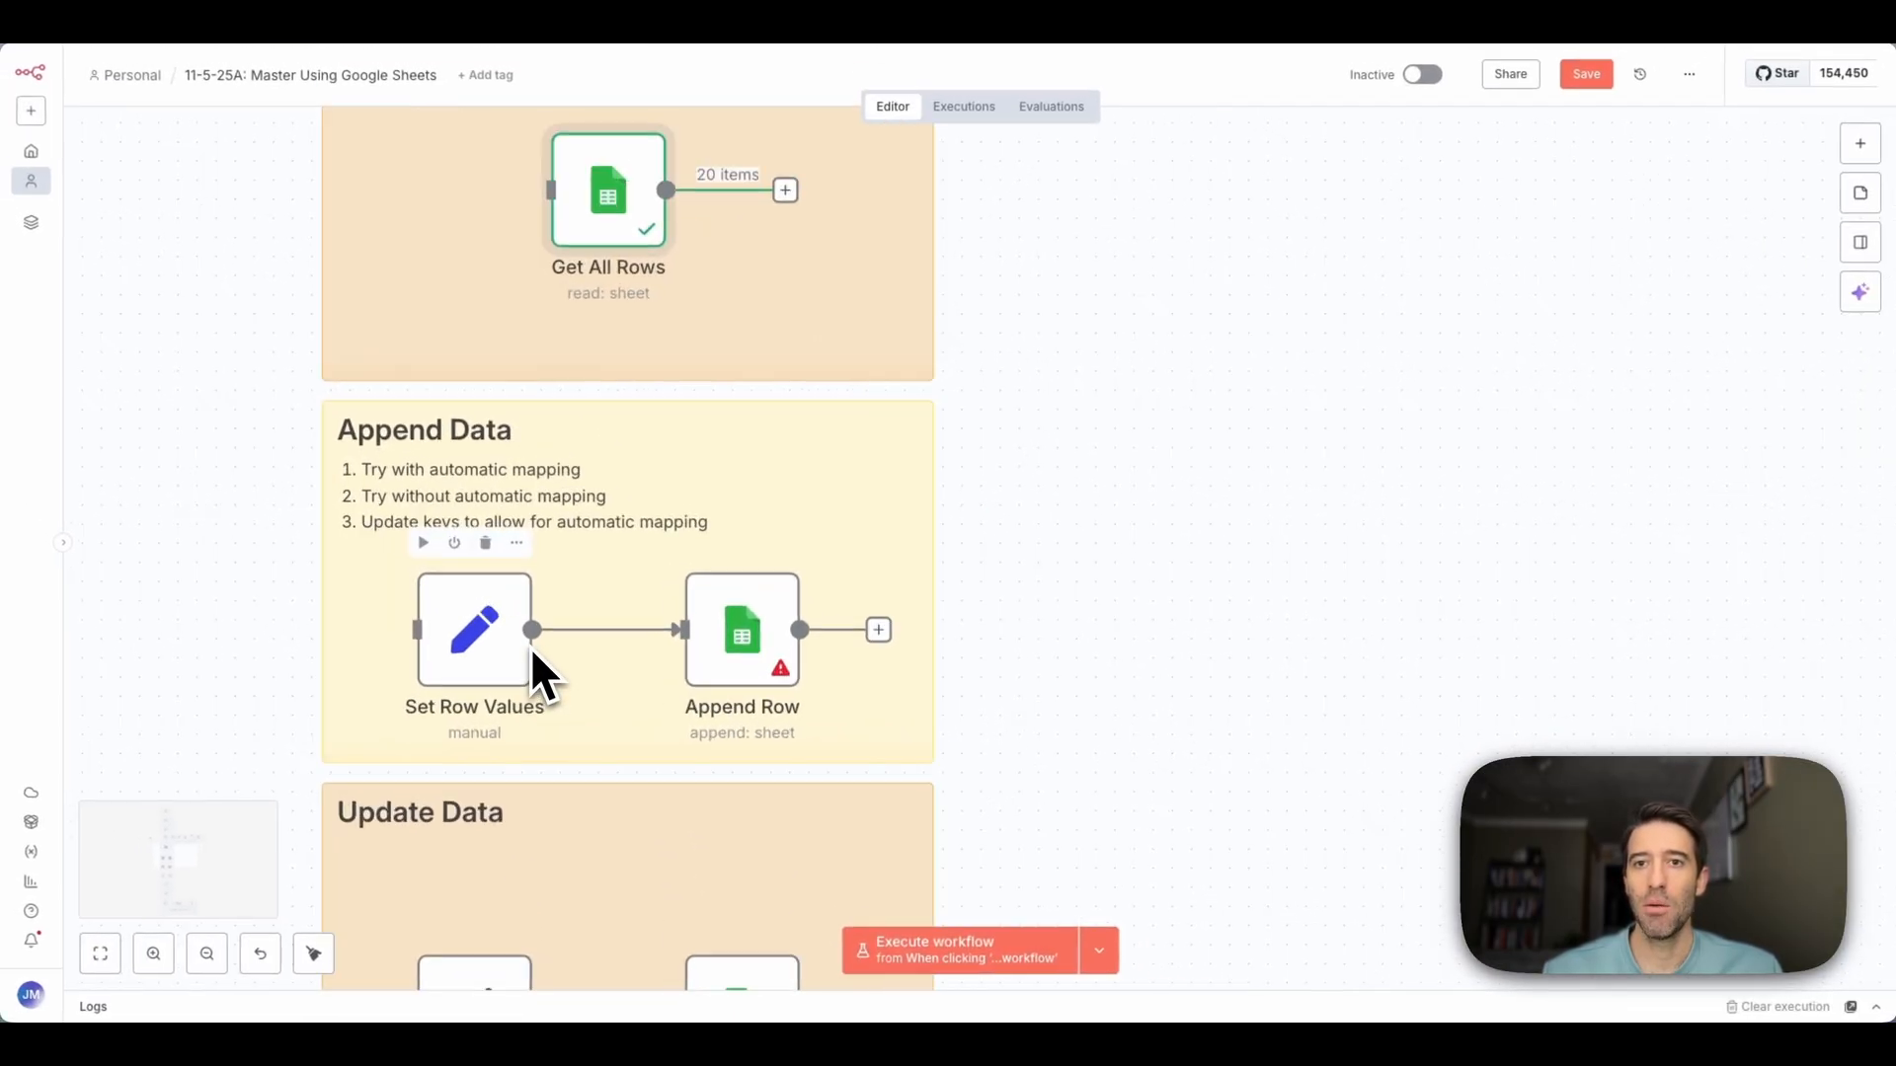
scroll(532, 651, "up", 1)
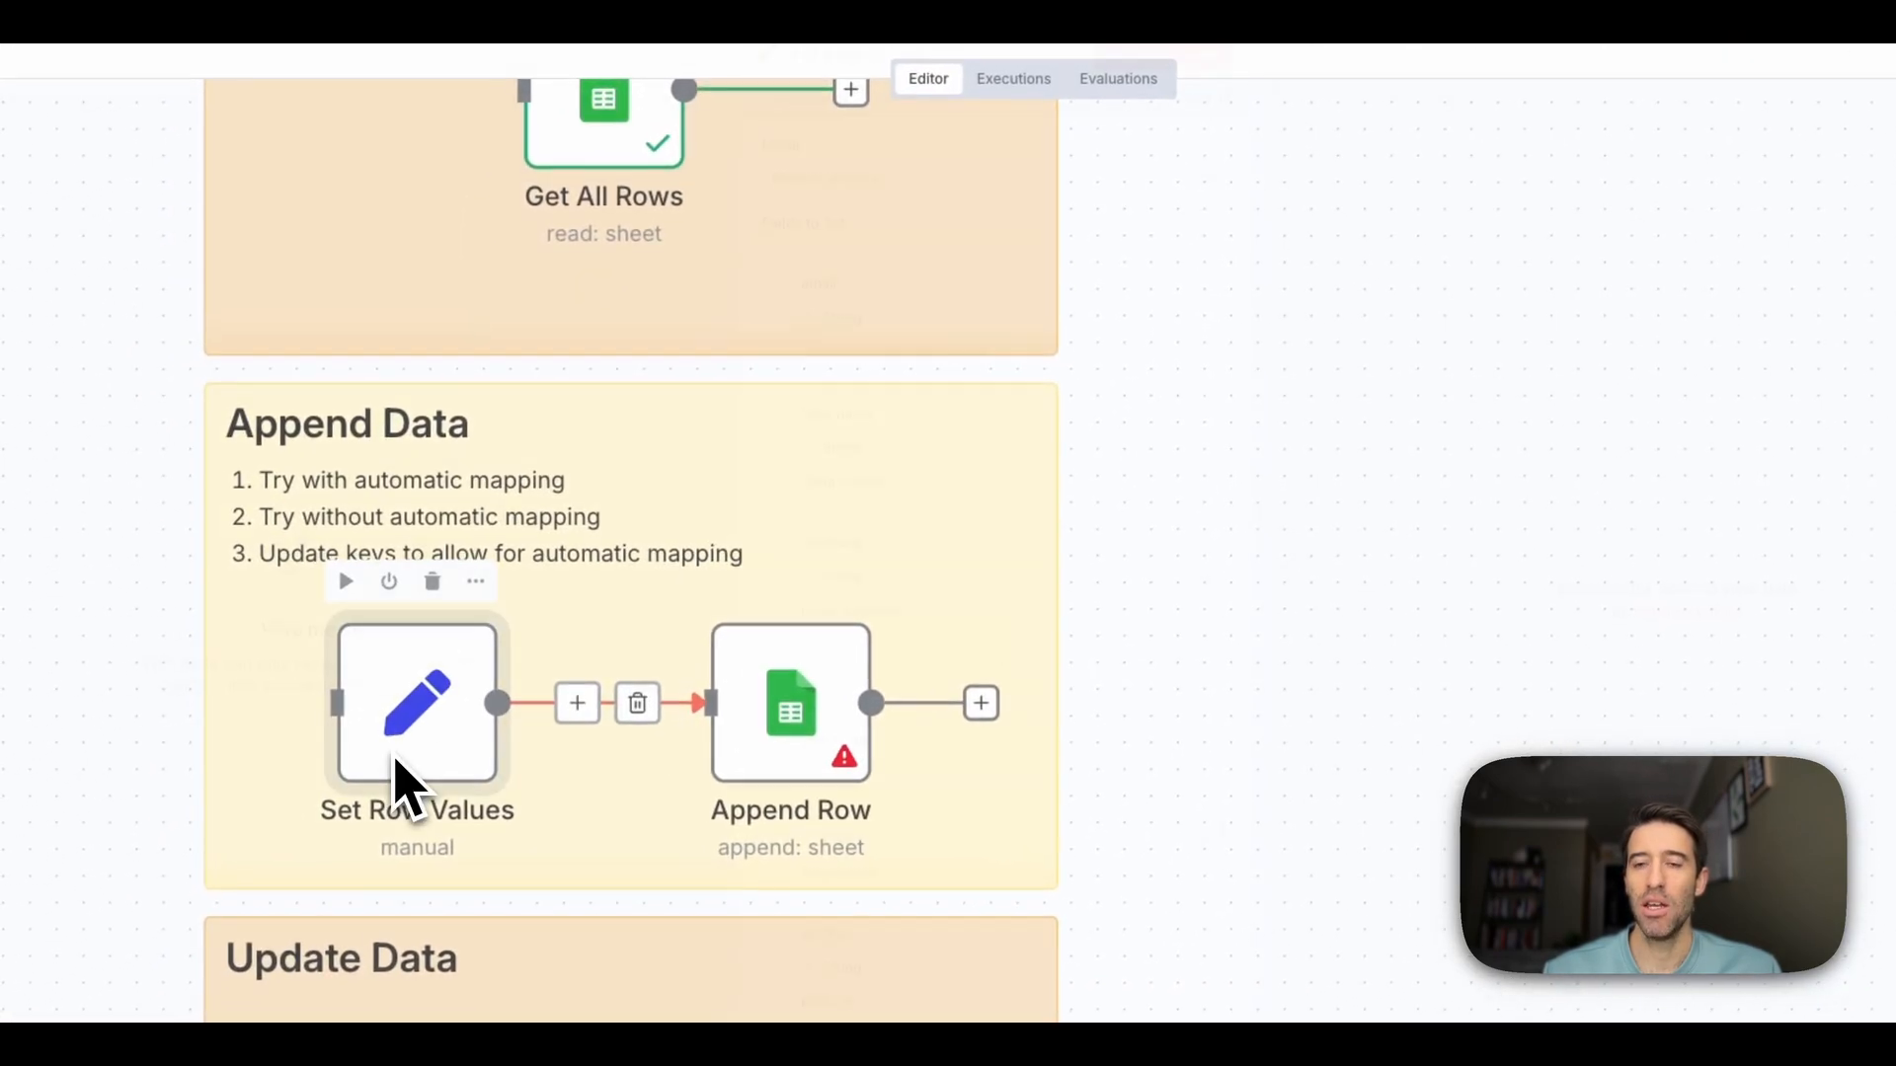
double_click(403, 775)
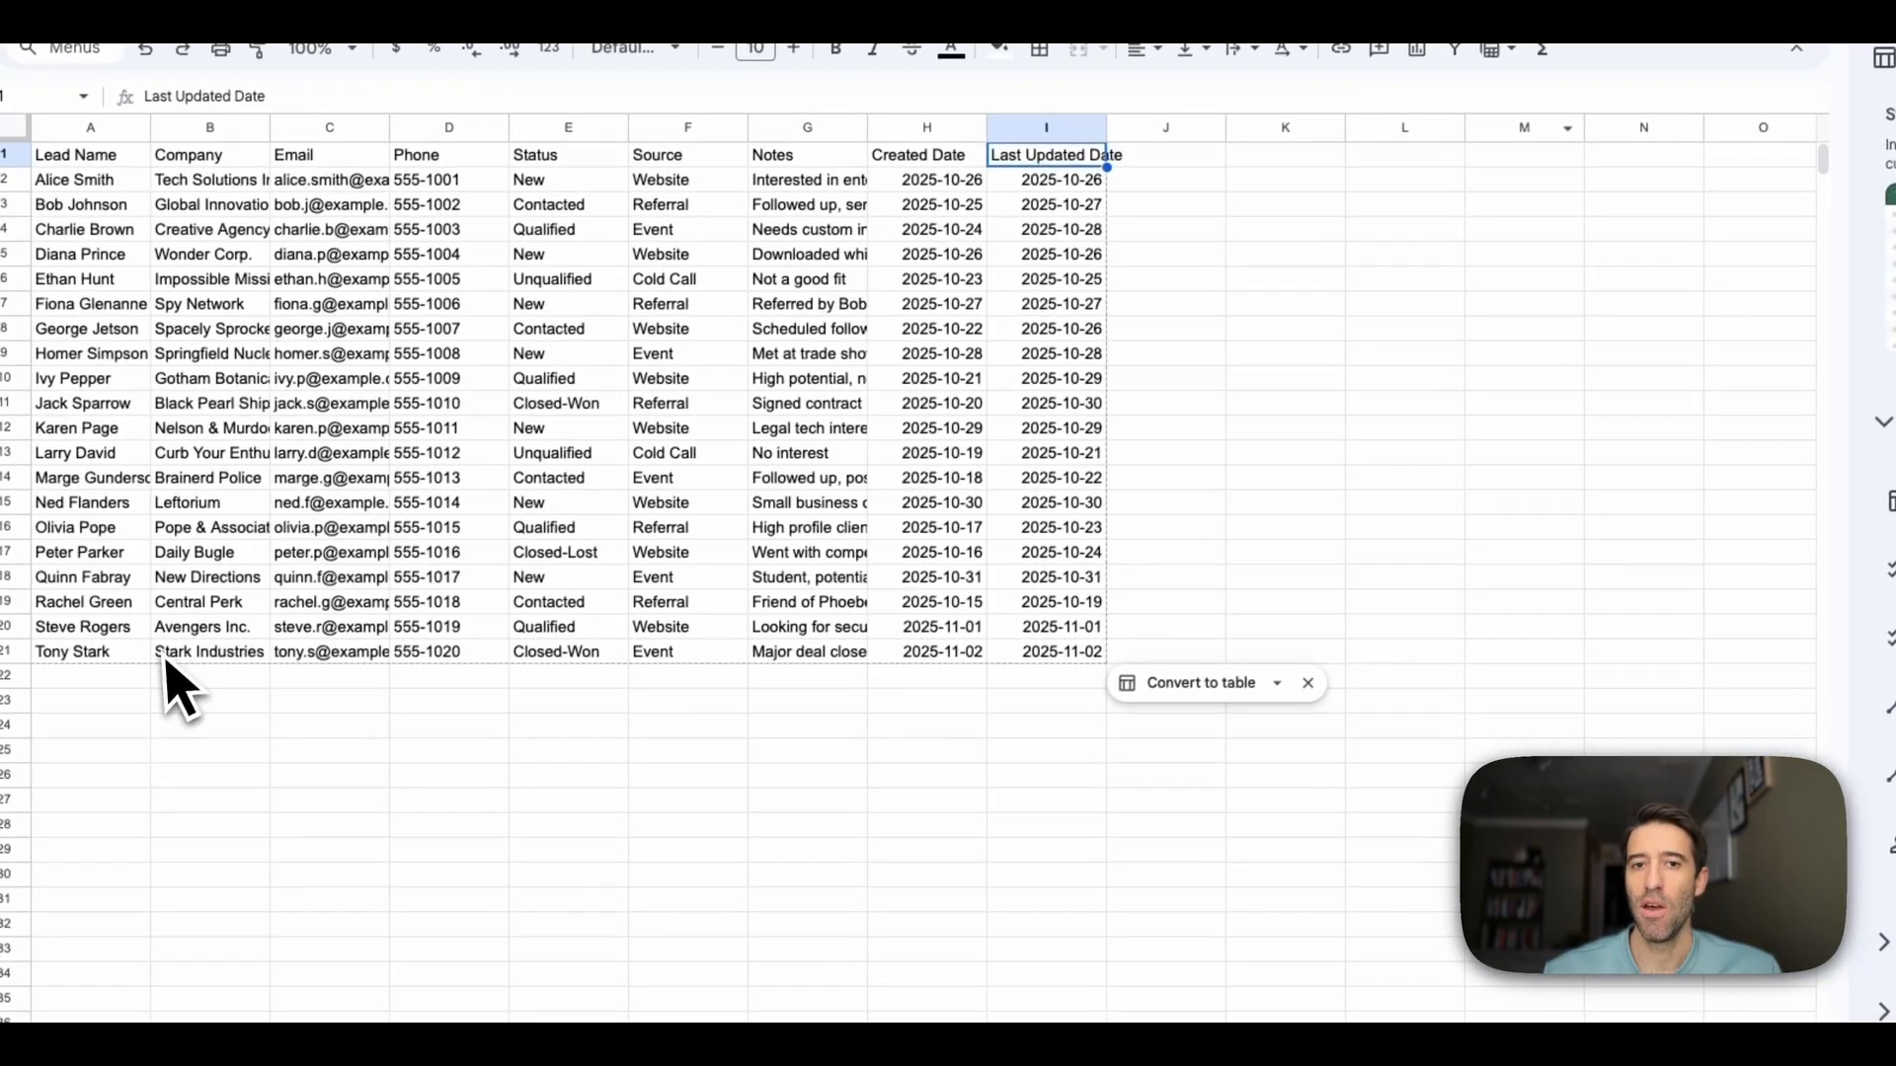
Switch to the Leads sheet and go through the empty cells of row 22 from Company to Last Updated Date
left_click(243, 683)
left_click(296, 680)
left_click(410, 677)
left_click(549, 683)
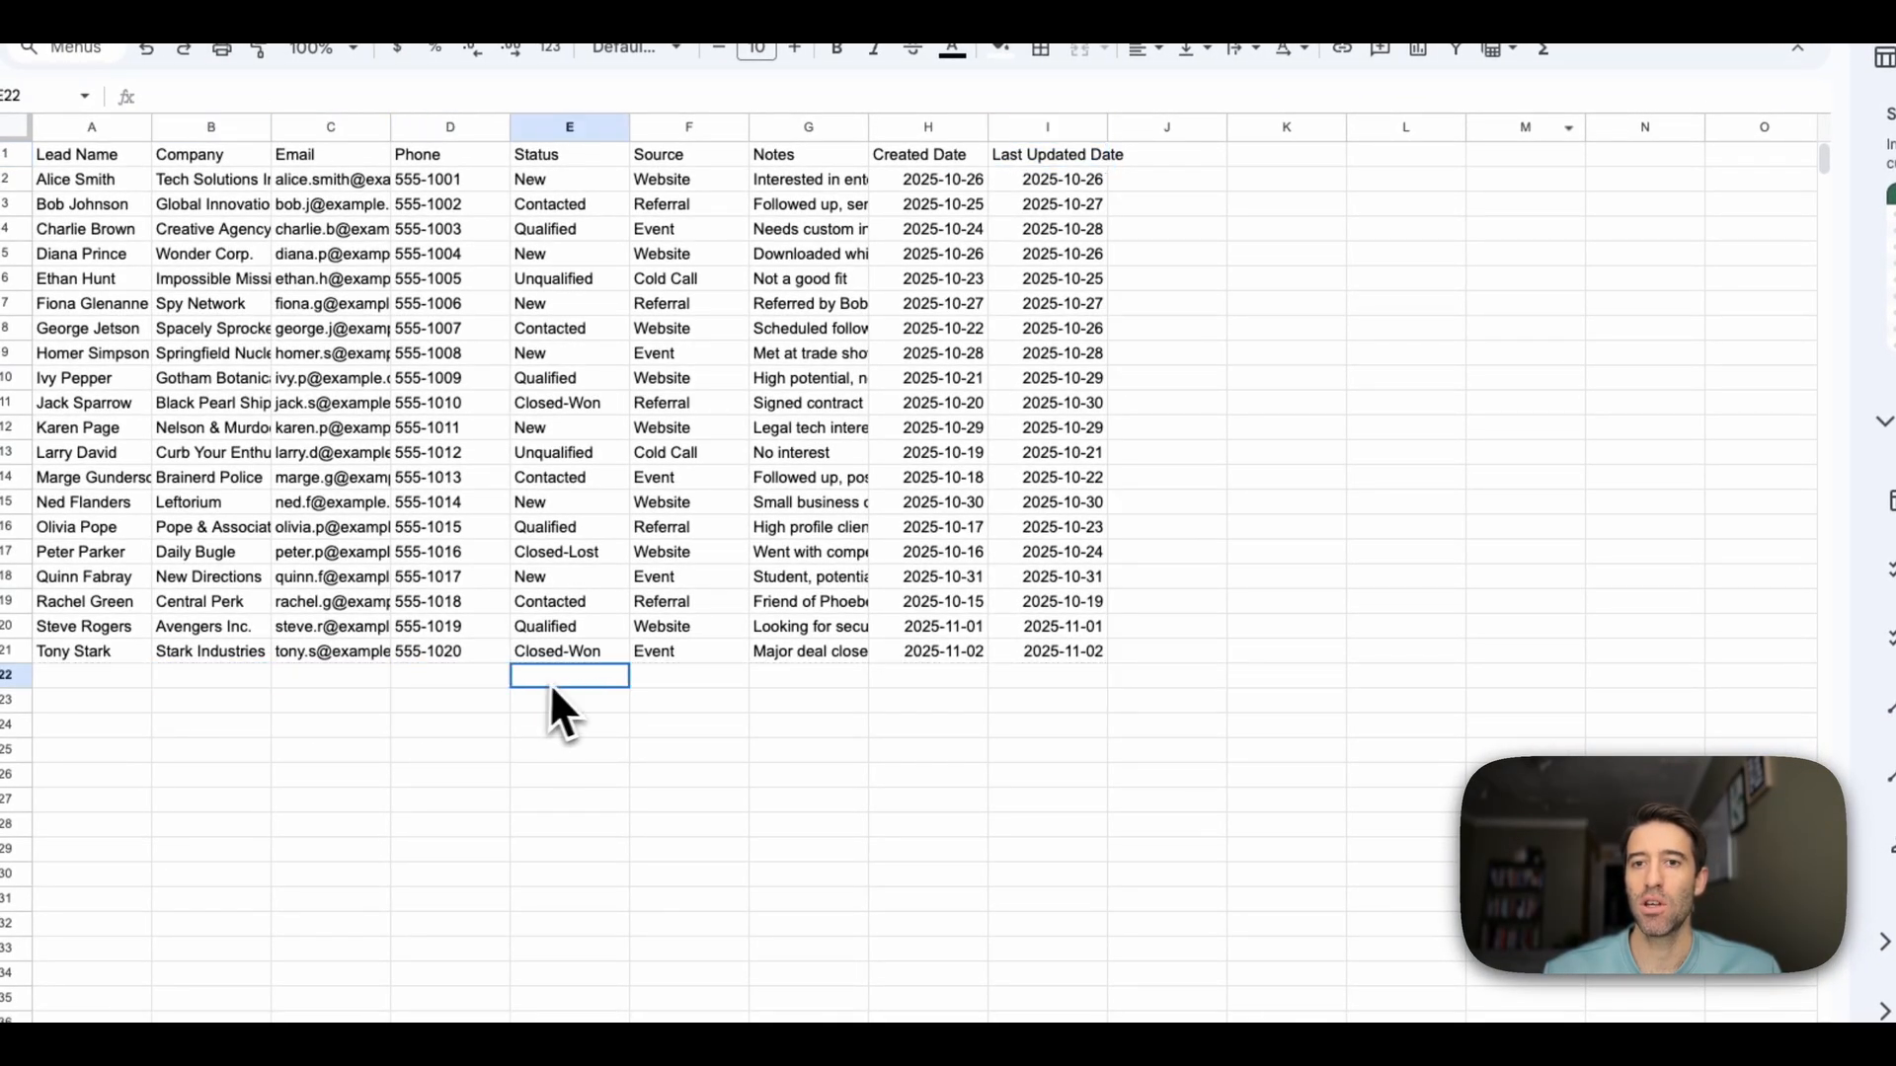
left_click(689, 681)
left_click(808, 682)
left_click(928, 681)
left_click(1043, 683)
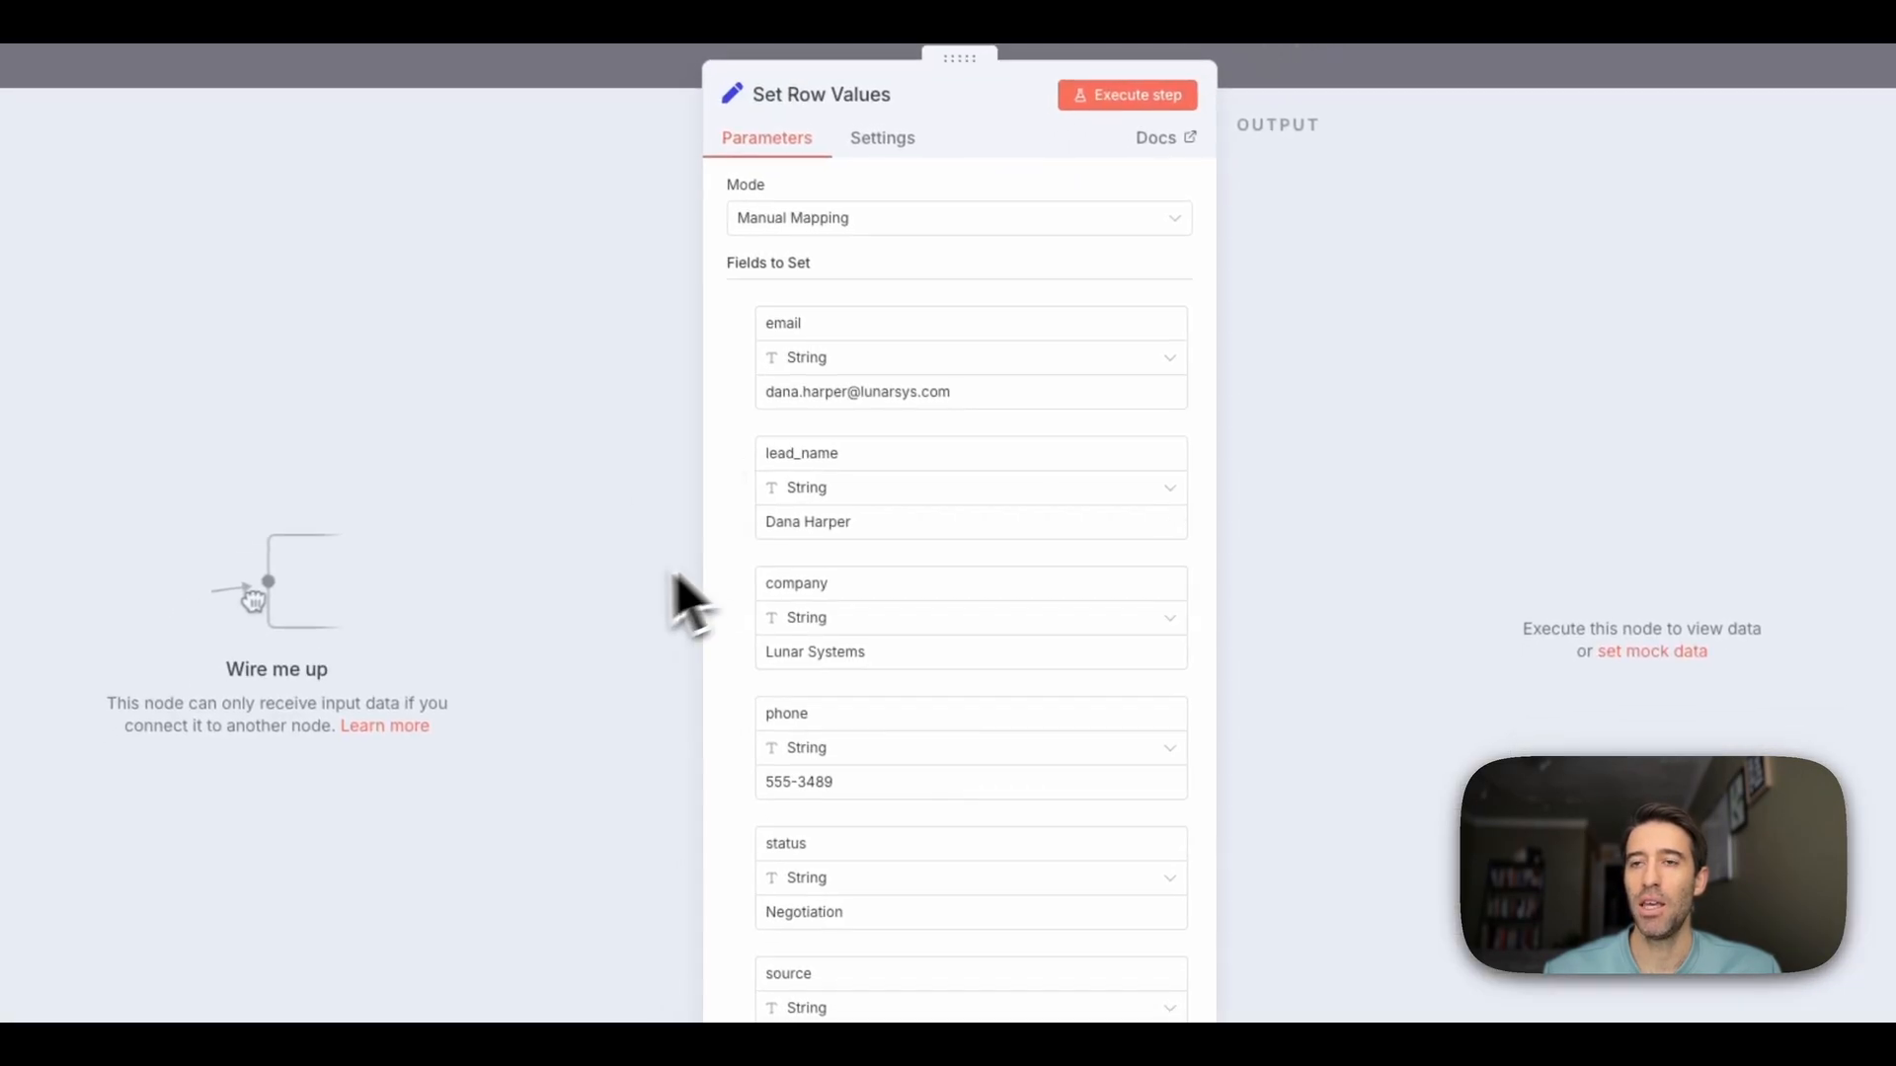
Return to the Set Row Values node in n8n and examine its fields to set, from email to last_updated_date
left_click(1308, 66)
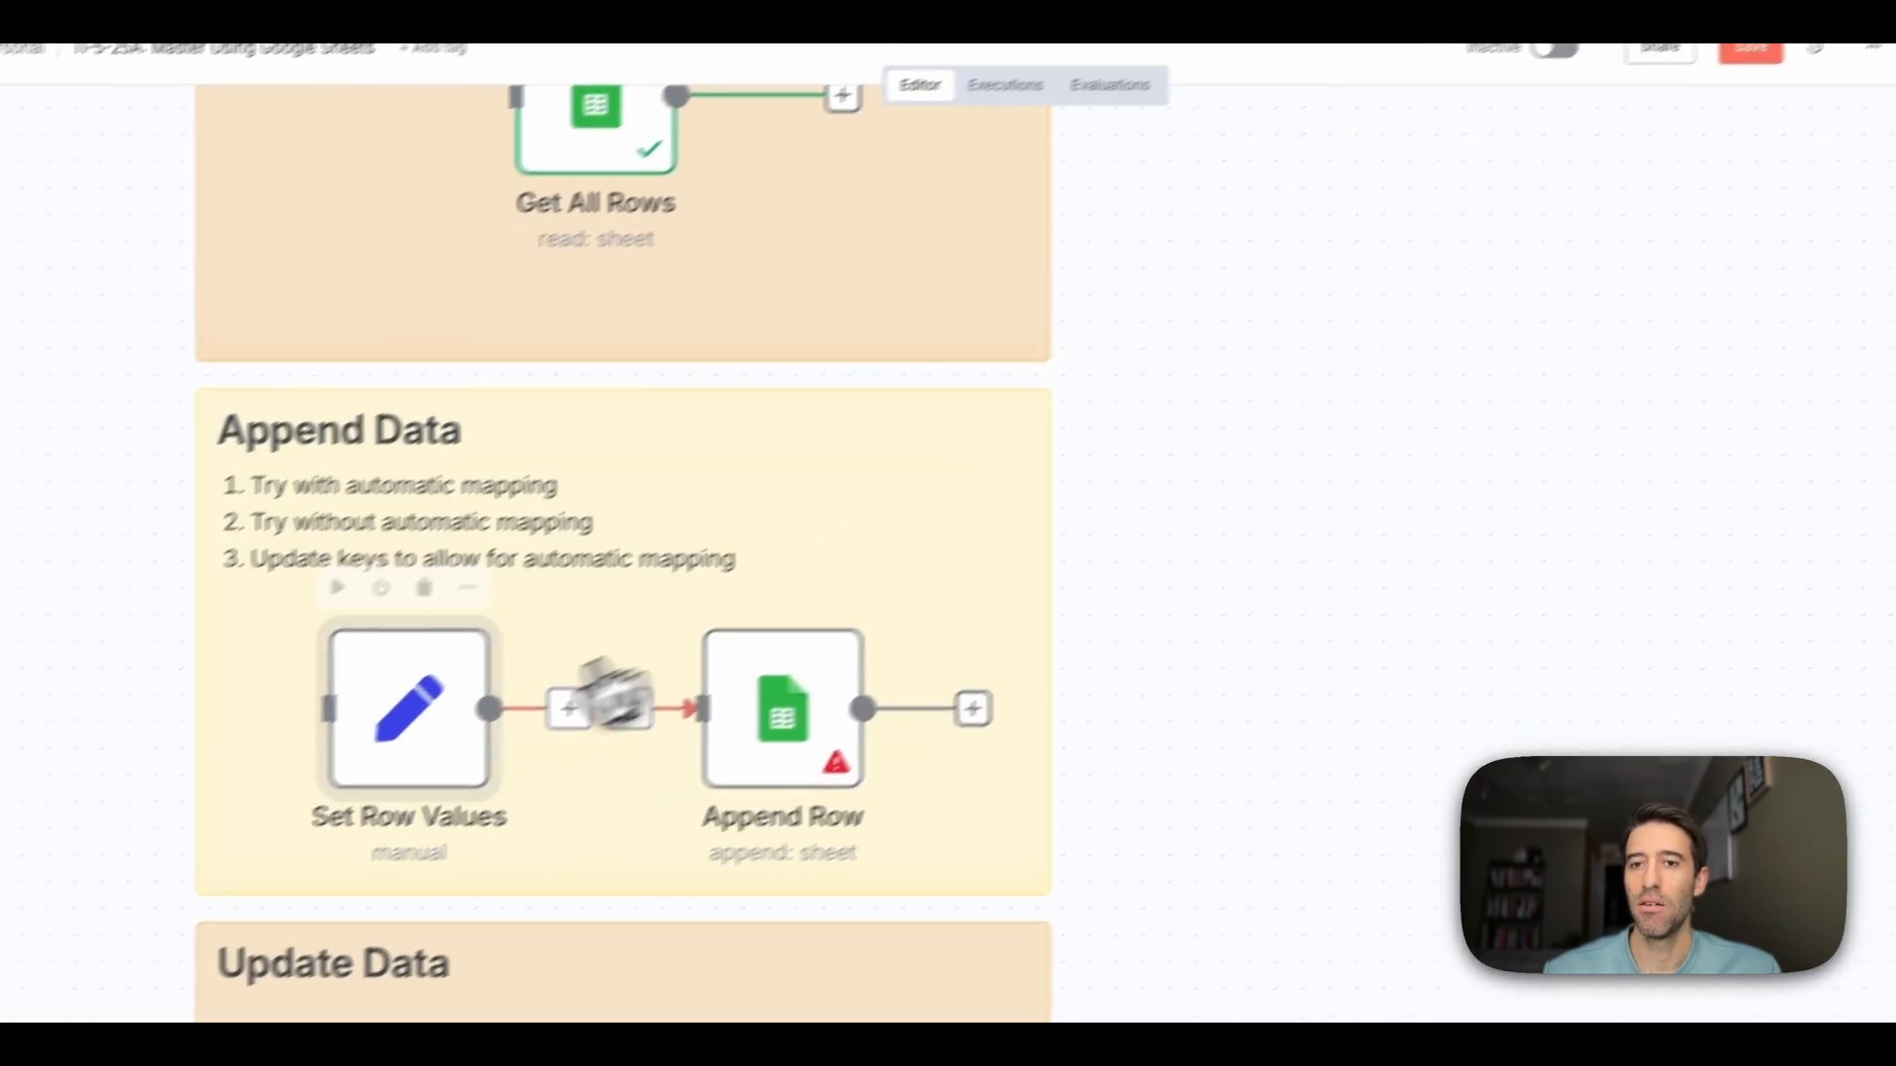
double_click(516, 711)
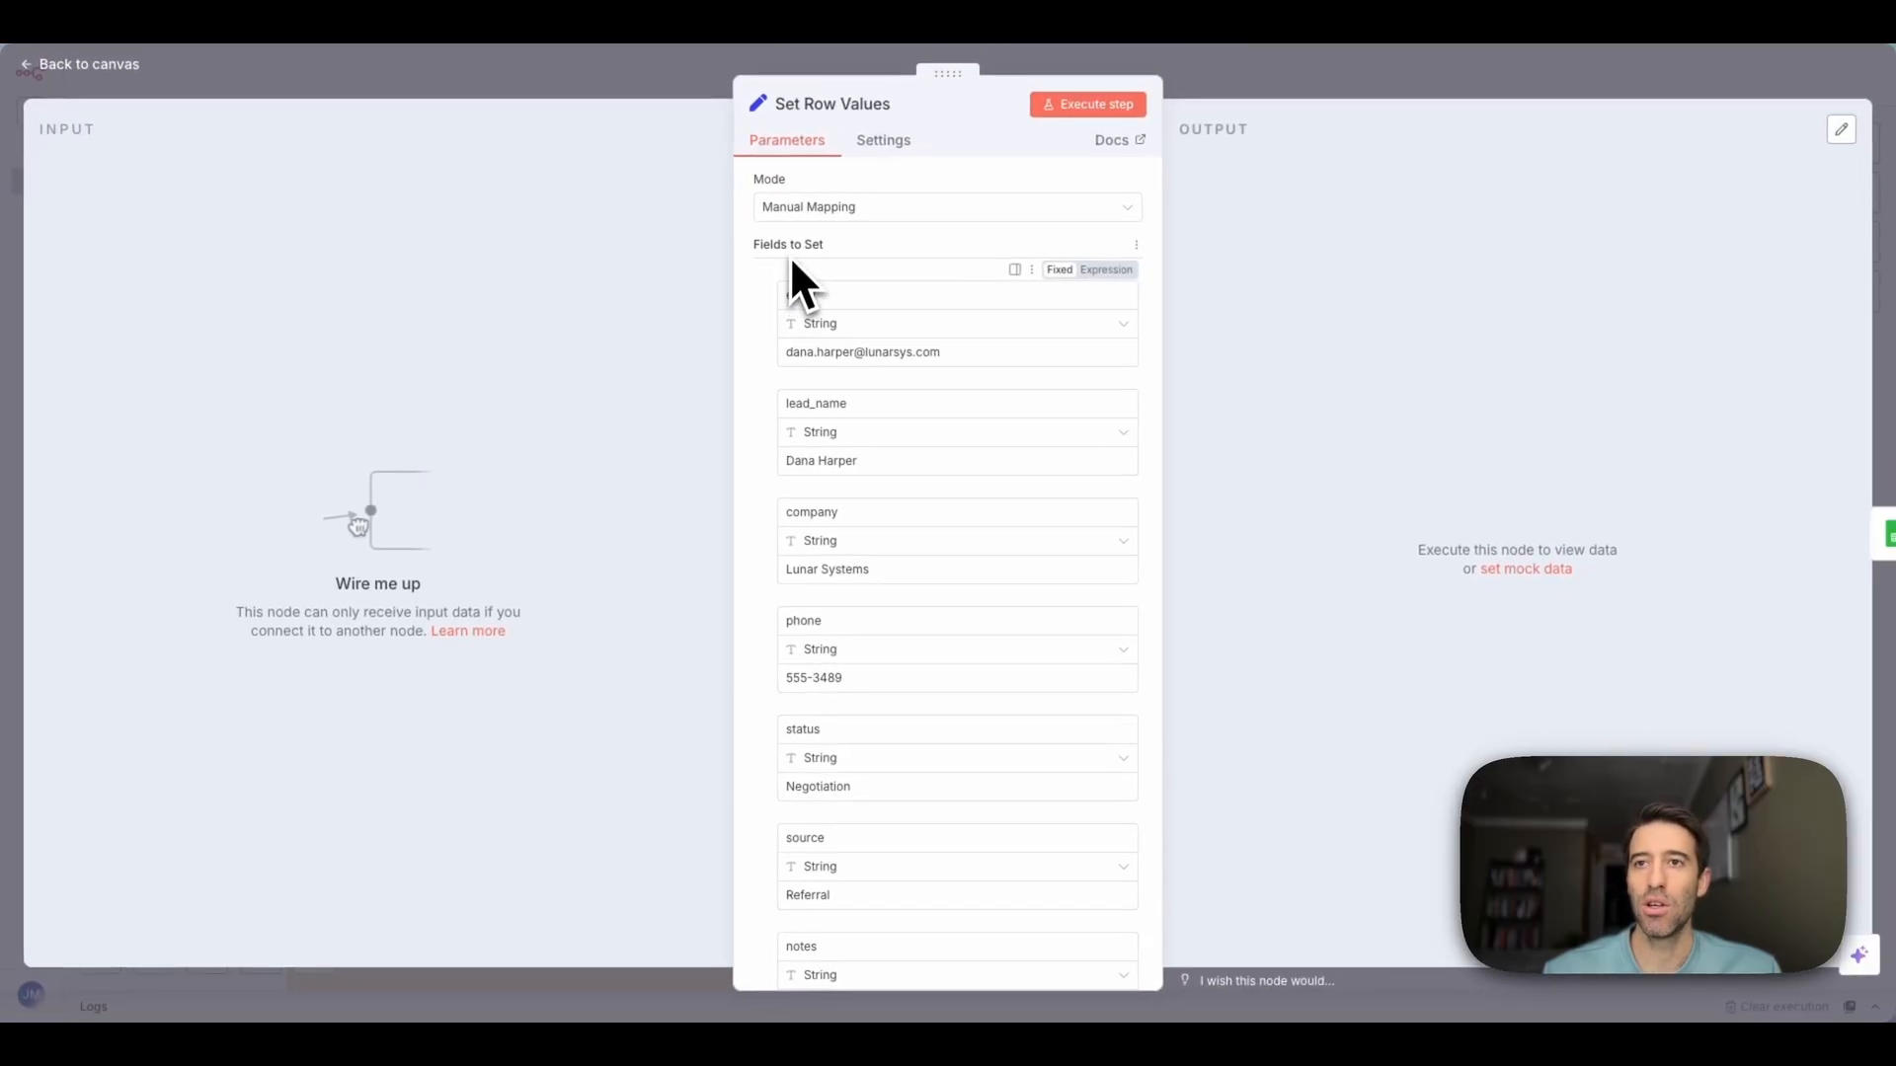
scroll(795, 263, "down", 5)
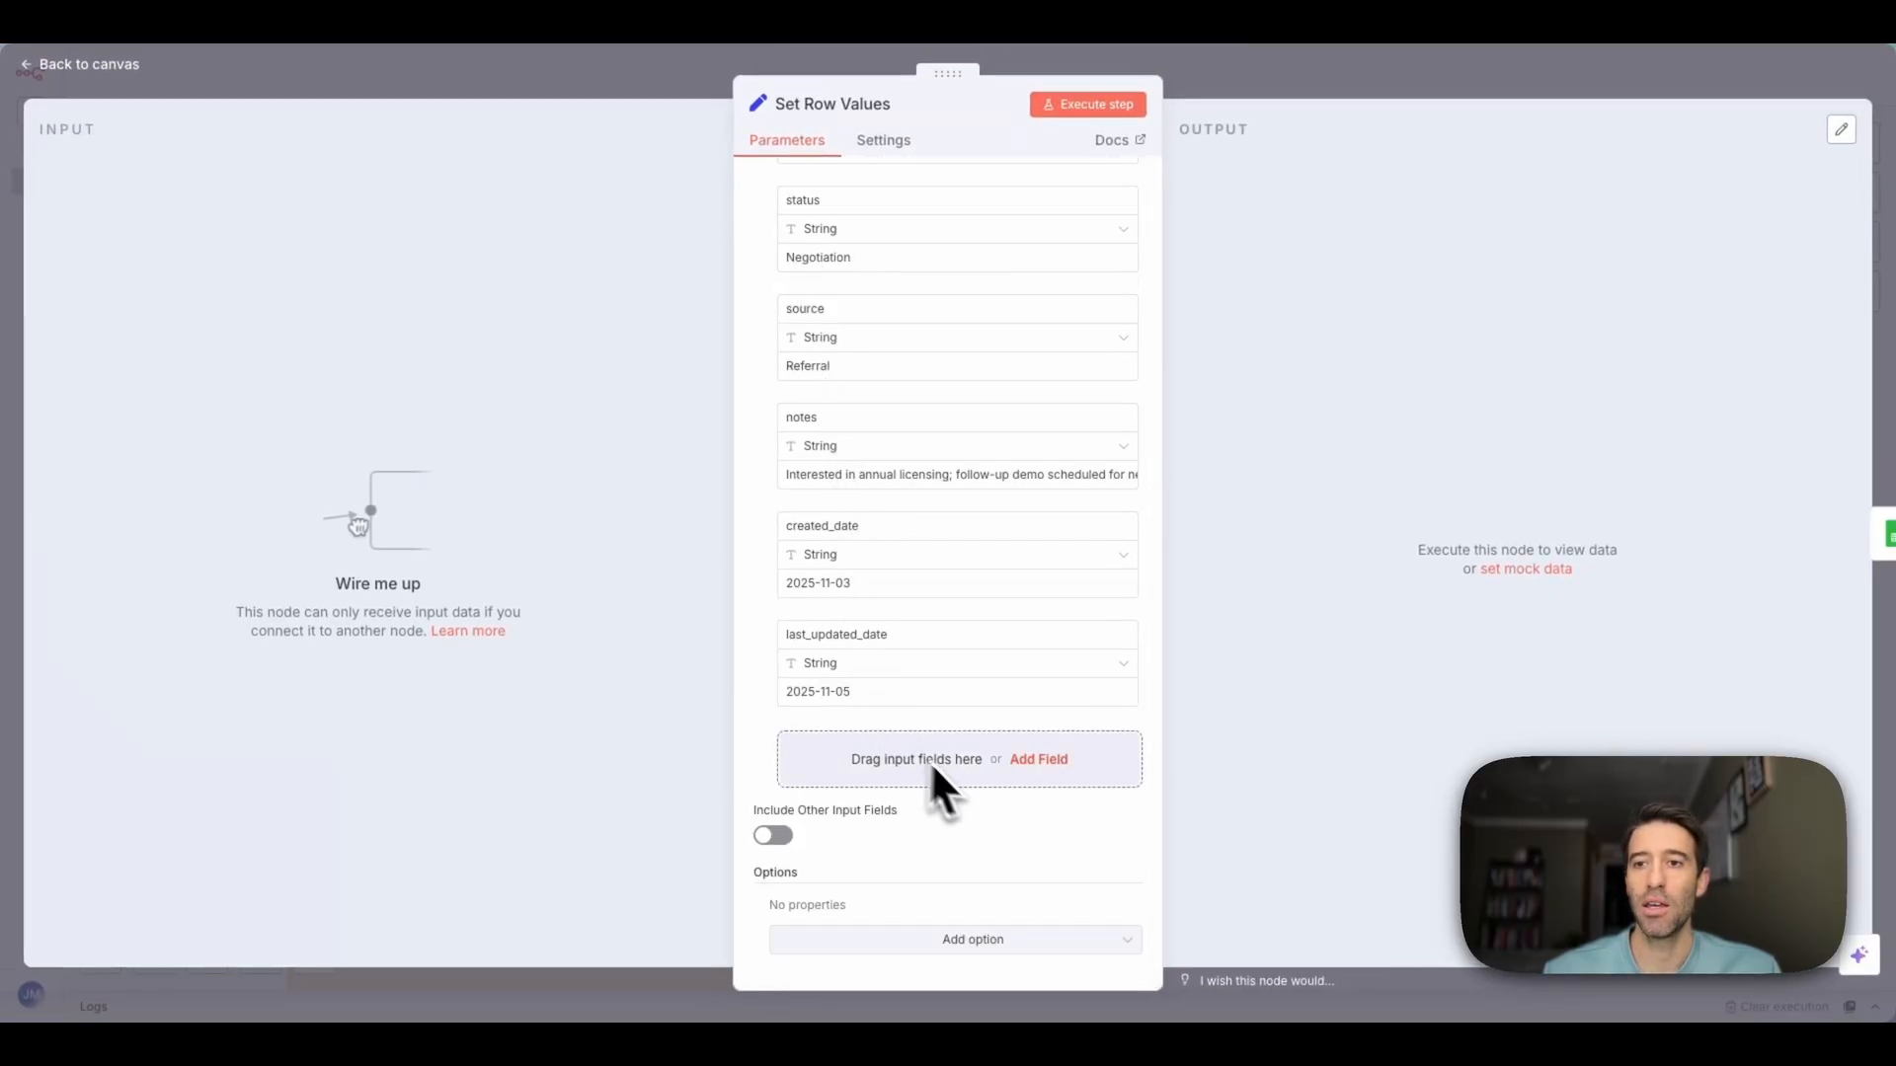
scroll(906, 764, "up", 5)
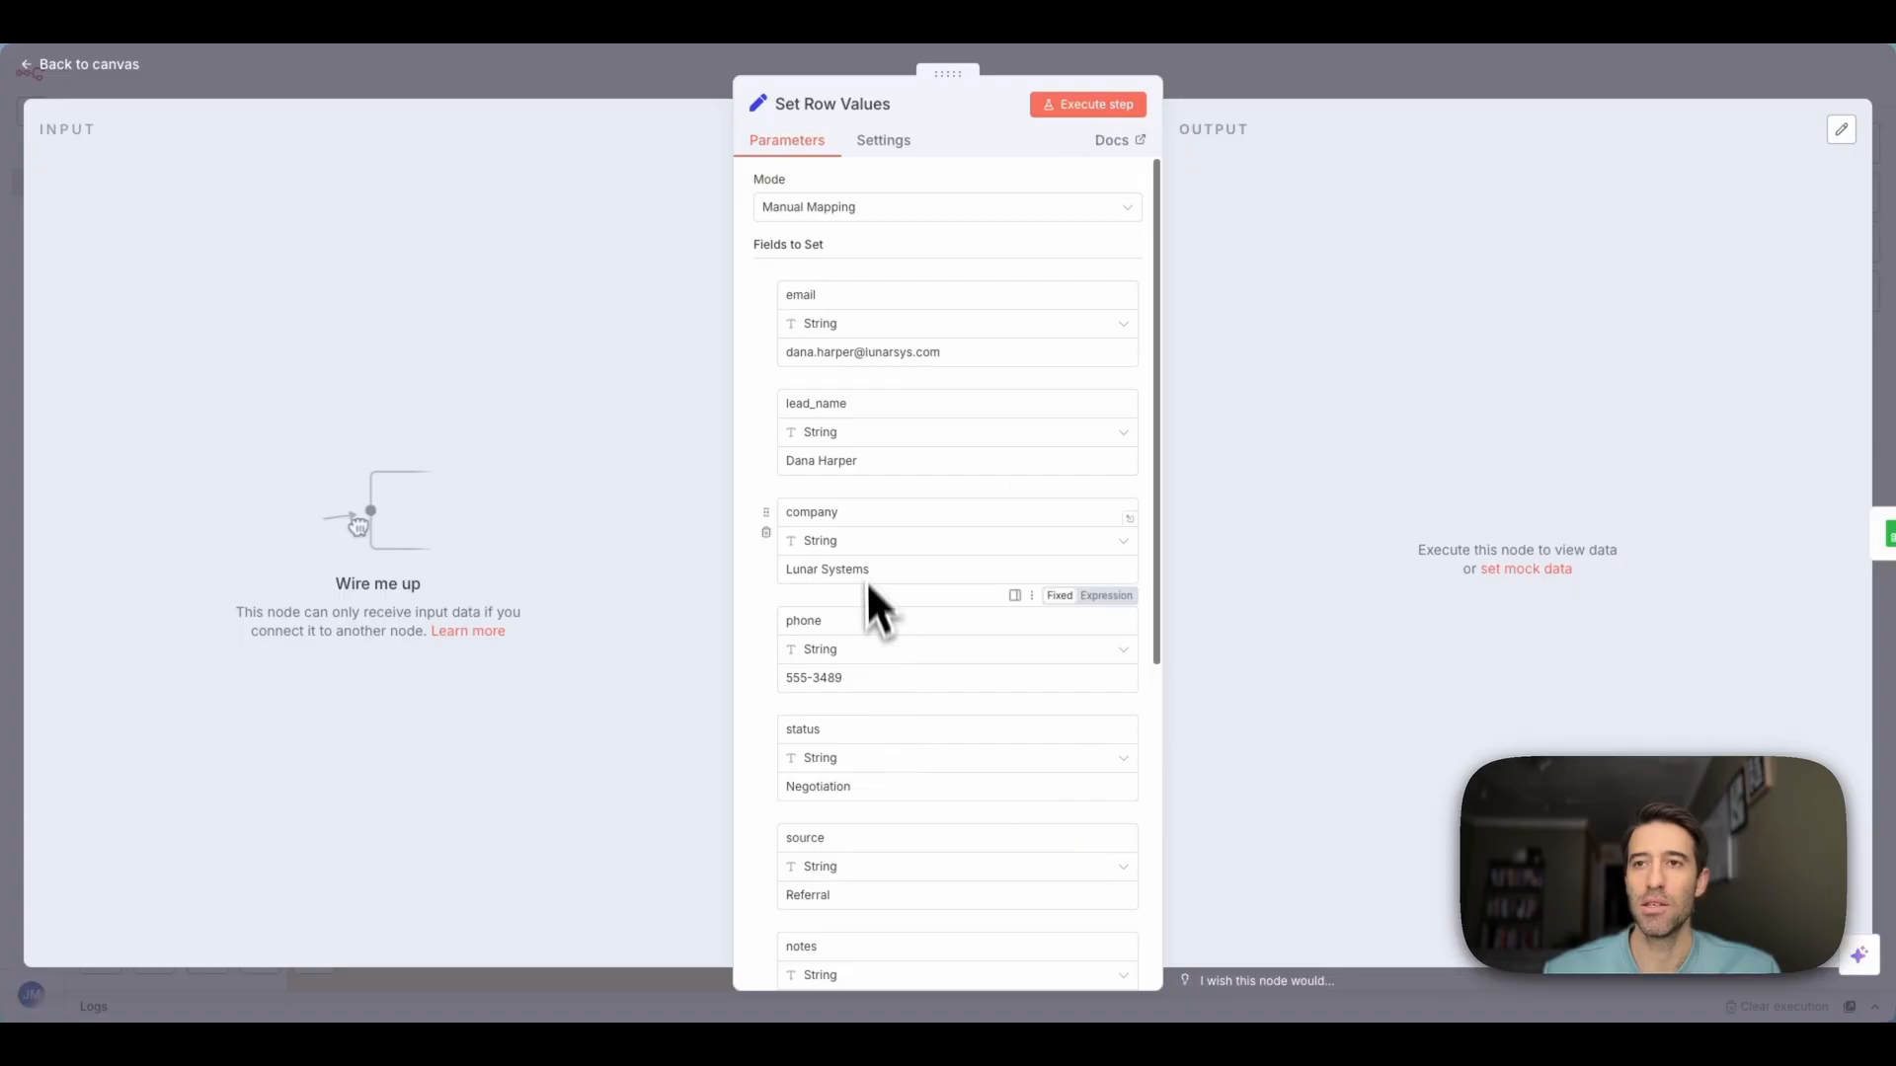
scroll(928, 592, "down", 5)
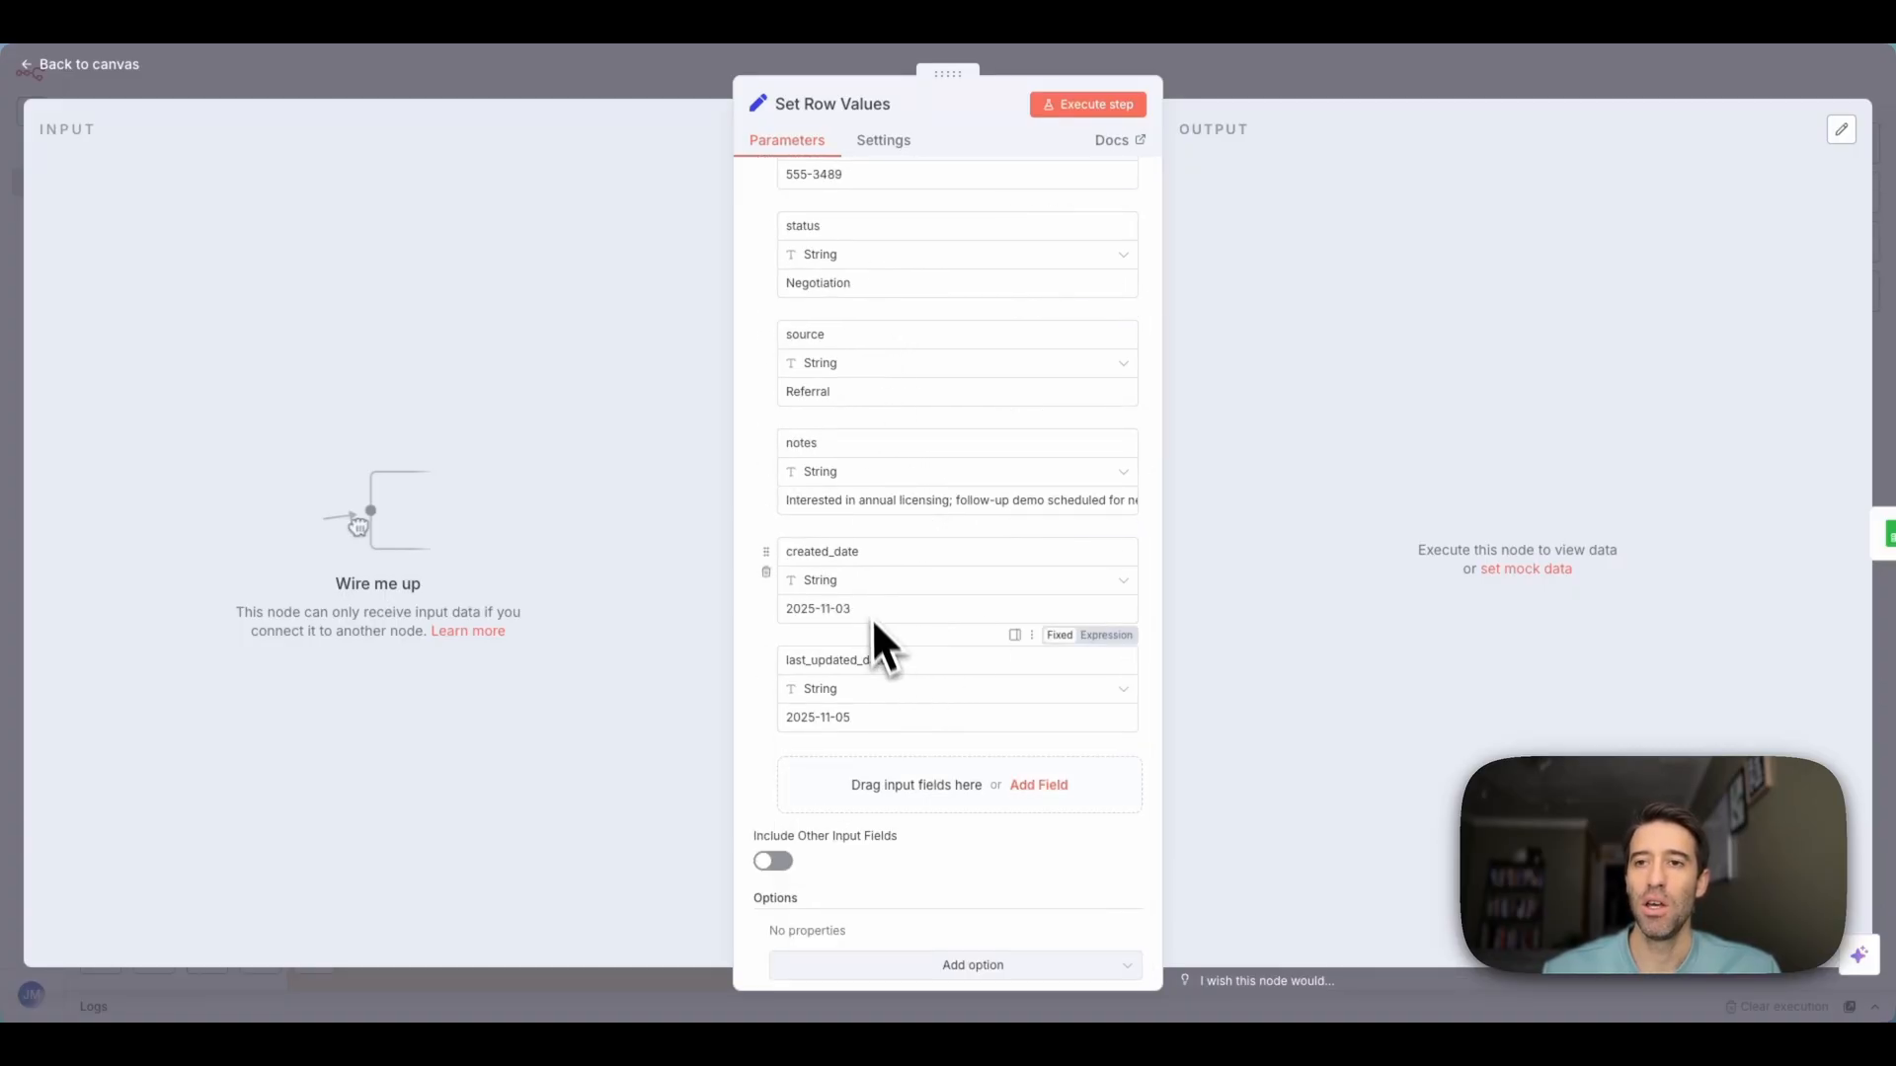
scroll(841, 537, "up", 5)
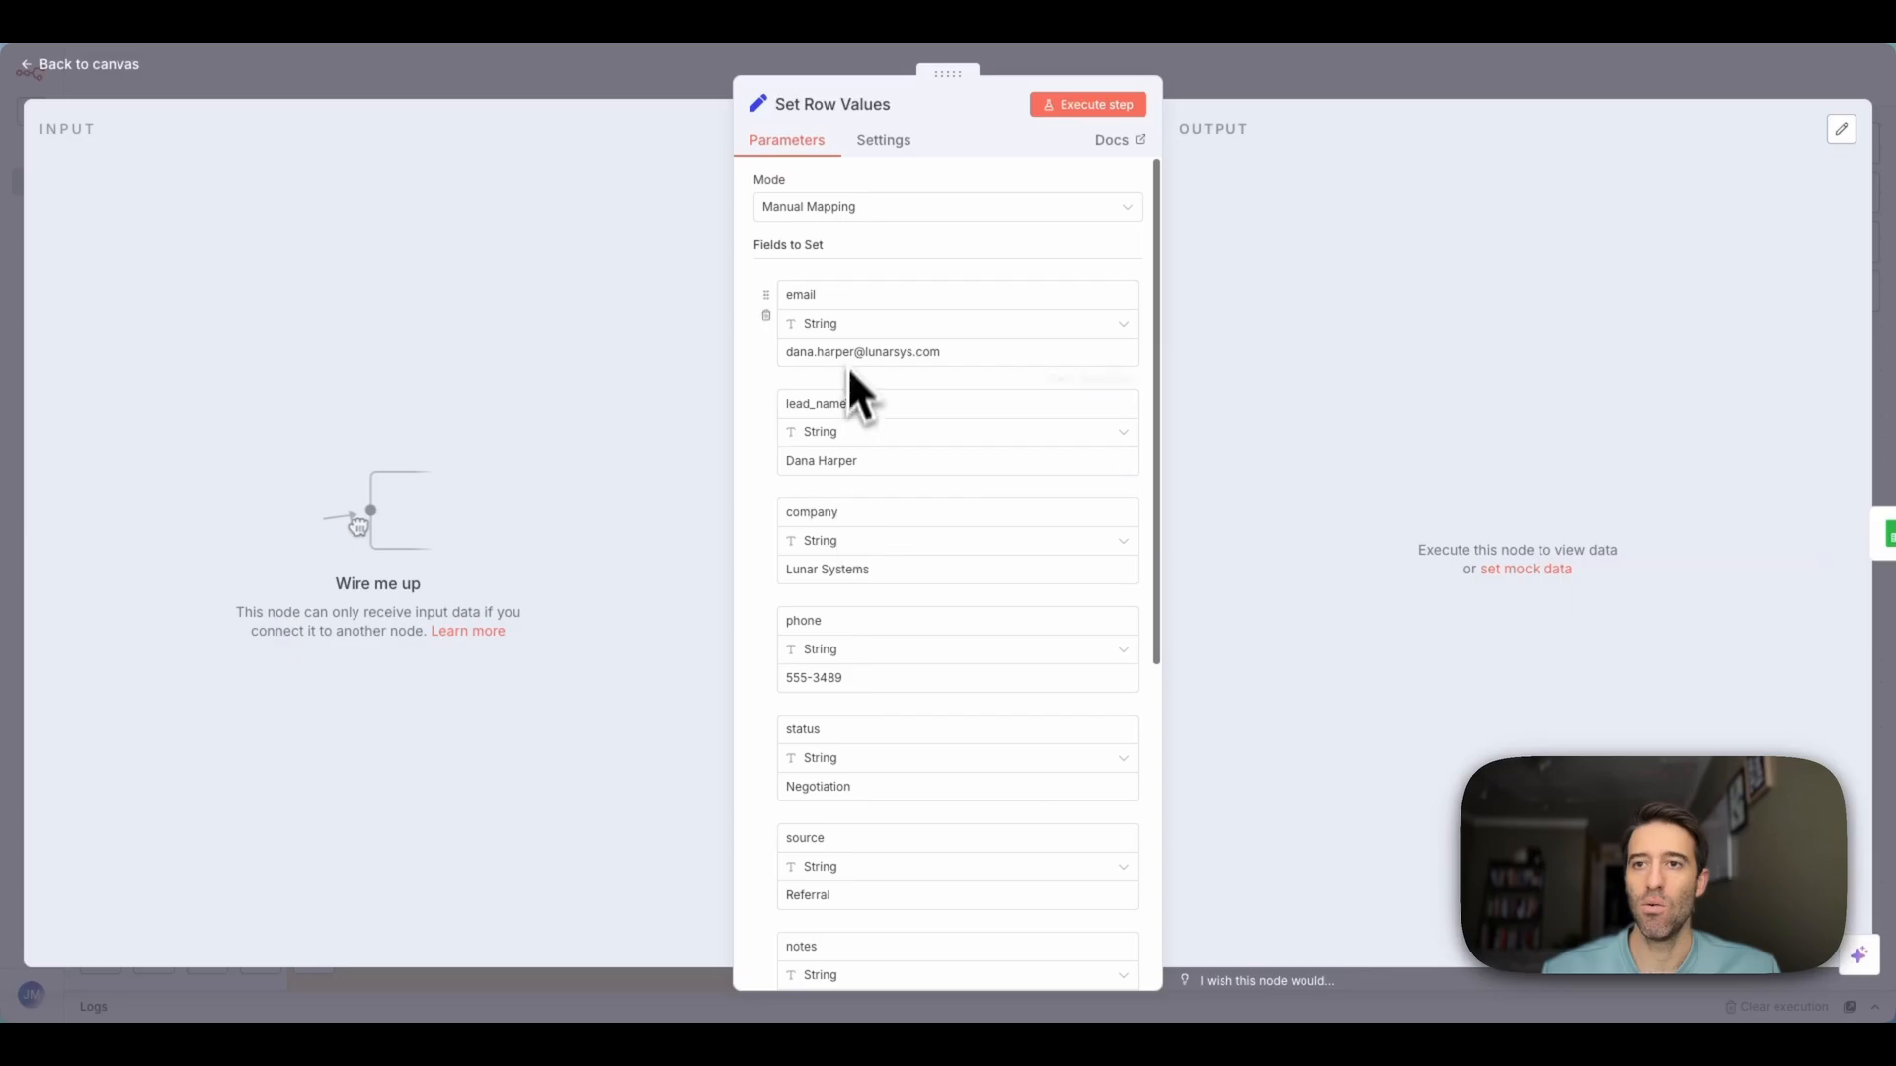
scroll(855, 552, "down", 1)
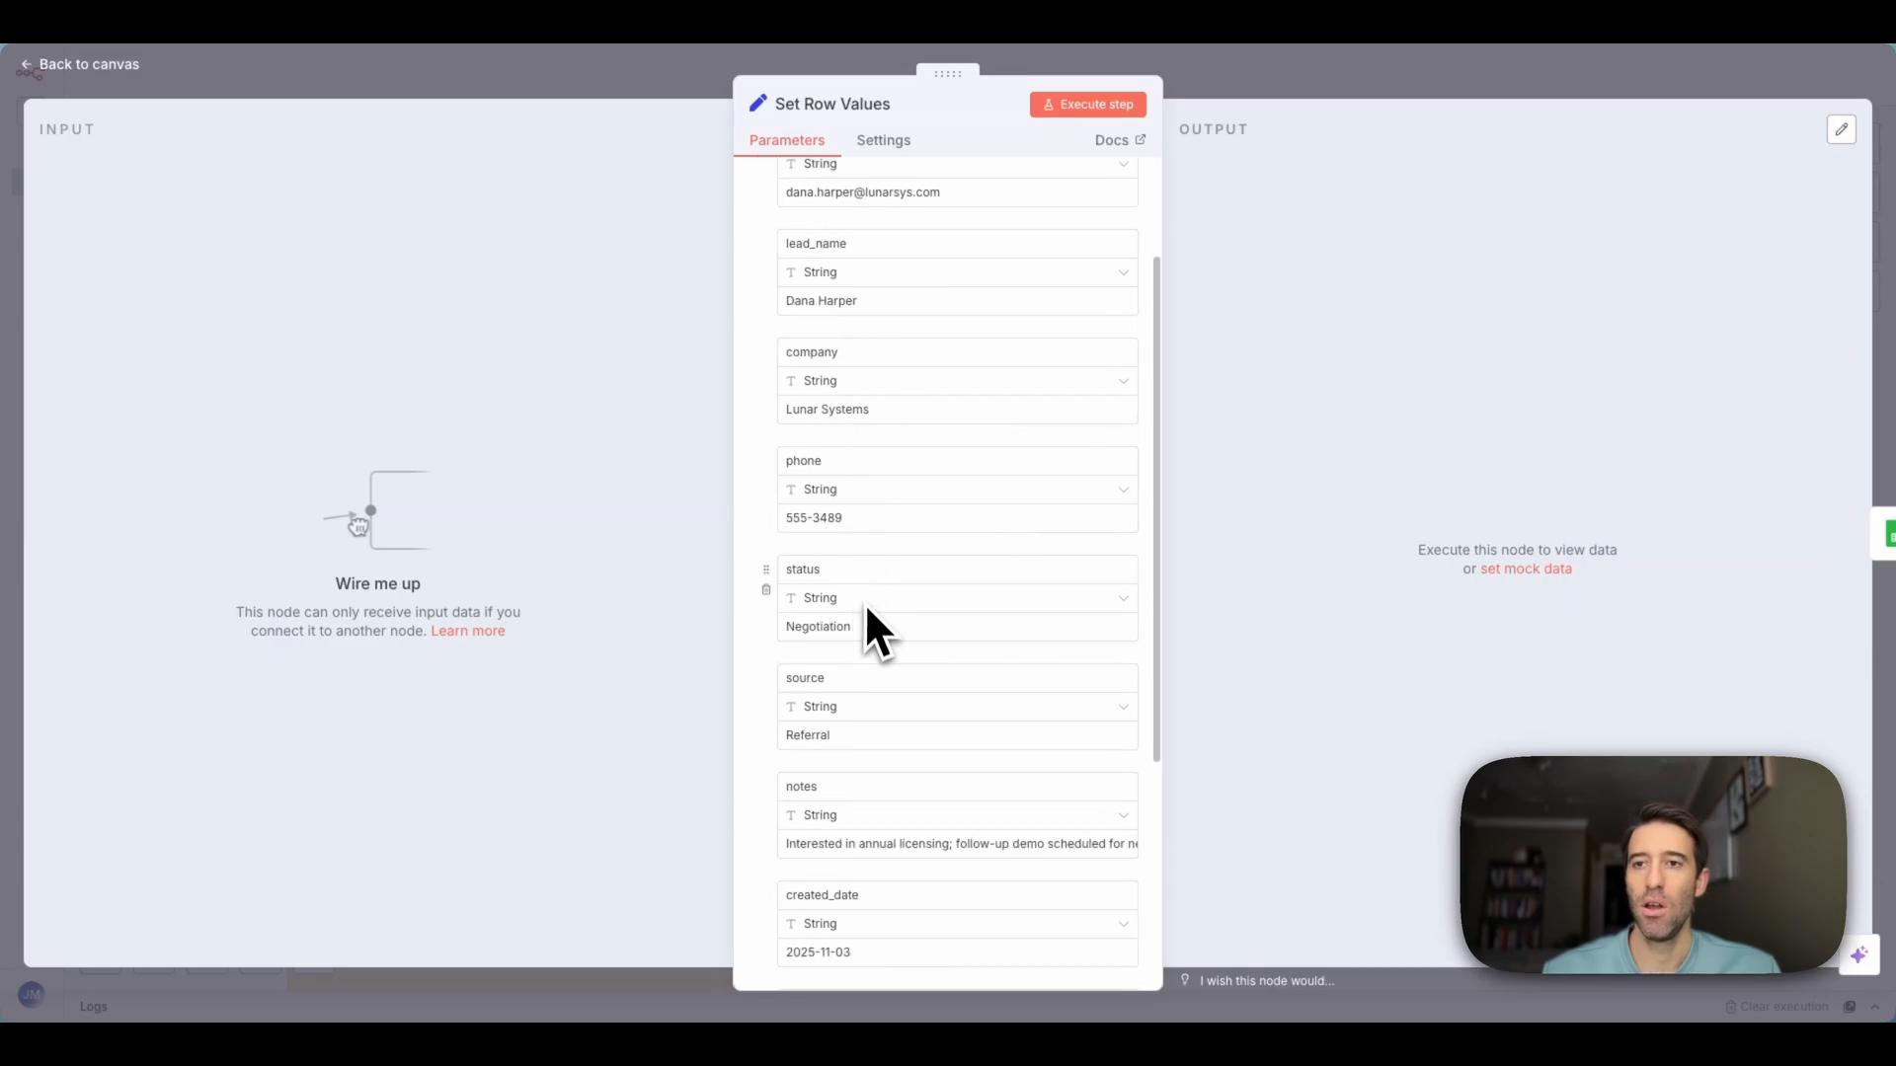
scroll(867, 599, "down", 3)
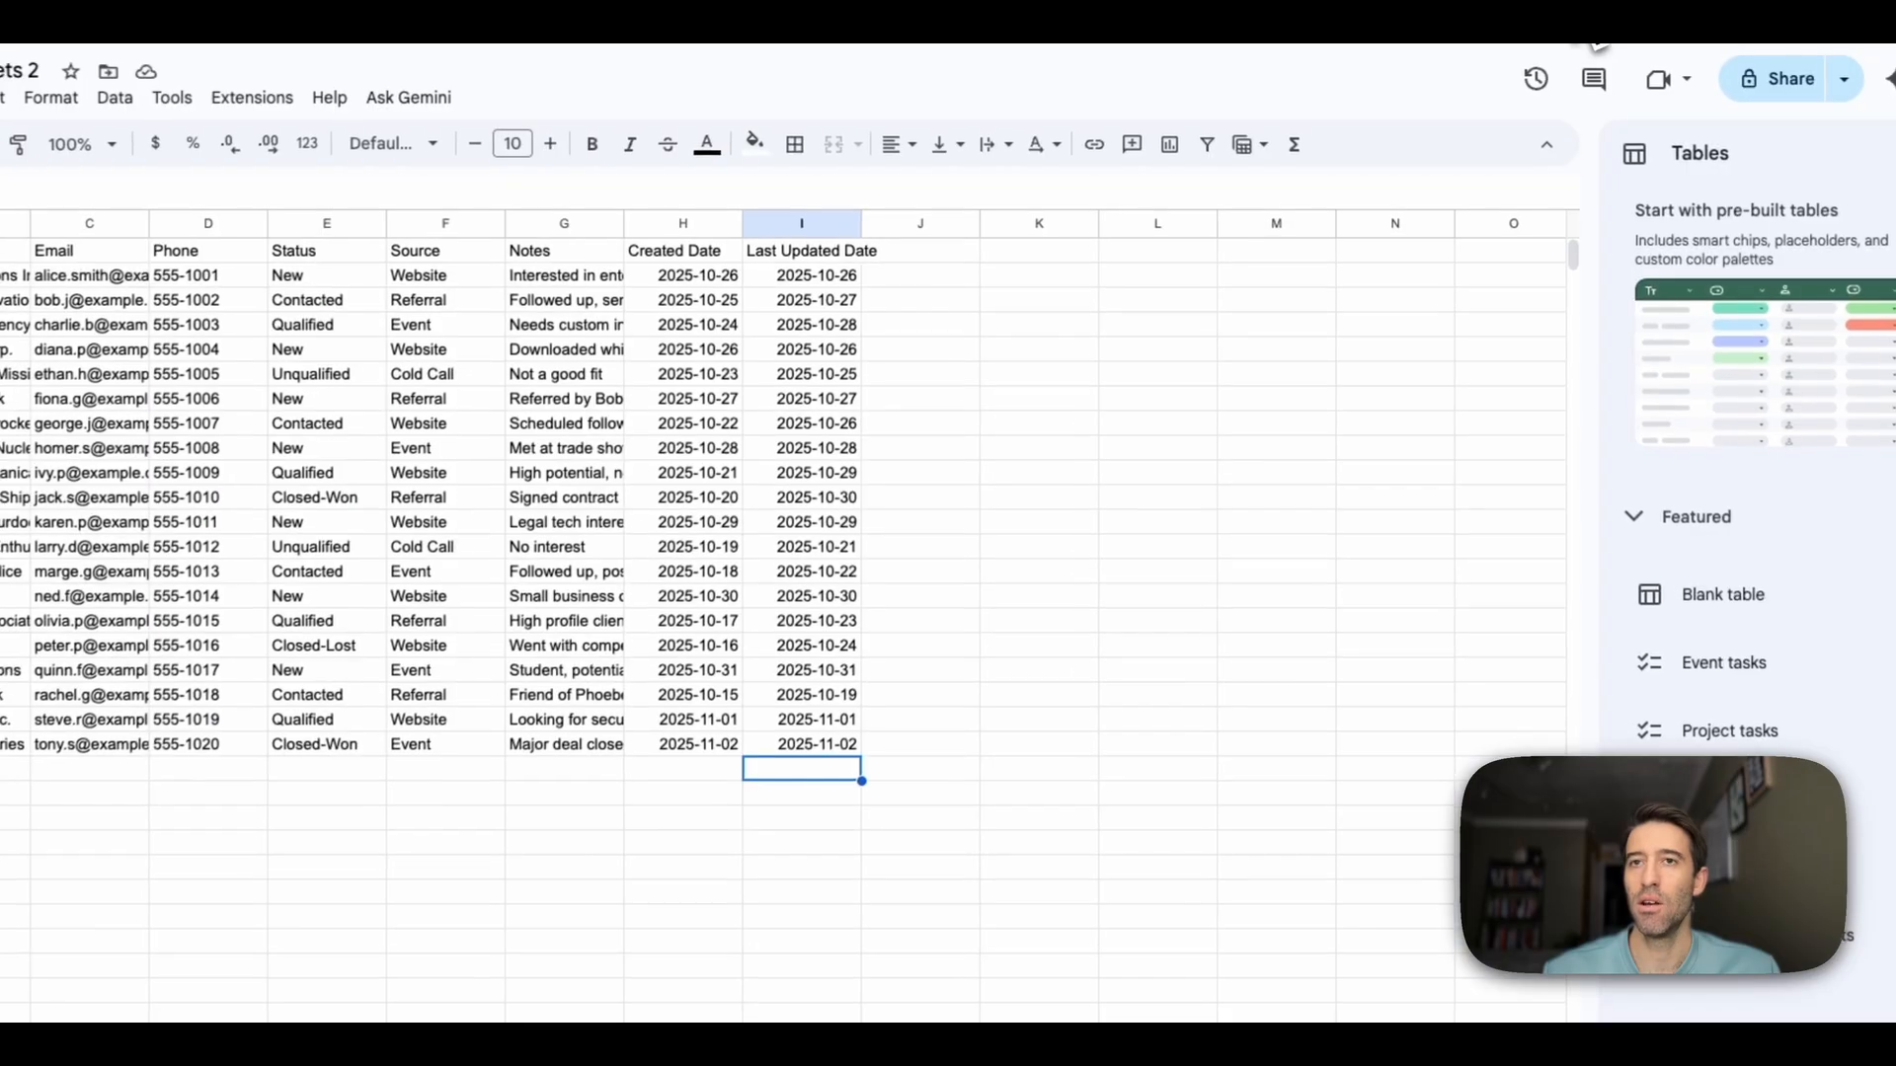
Switch to the Leads sheet and compare its header cells with the node's lowercase, underscored field names
left_click(127, 255)
left_click(223, 255)
left_click(350, 255)
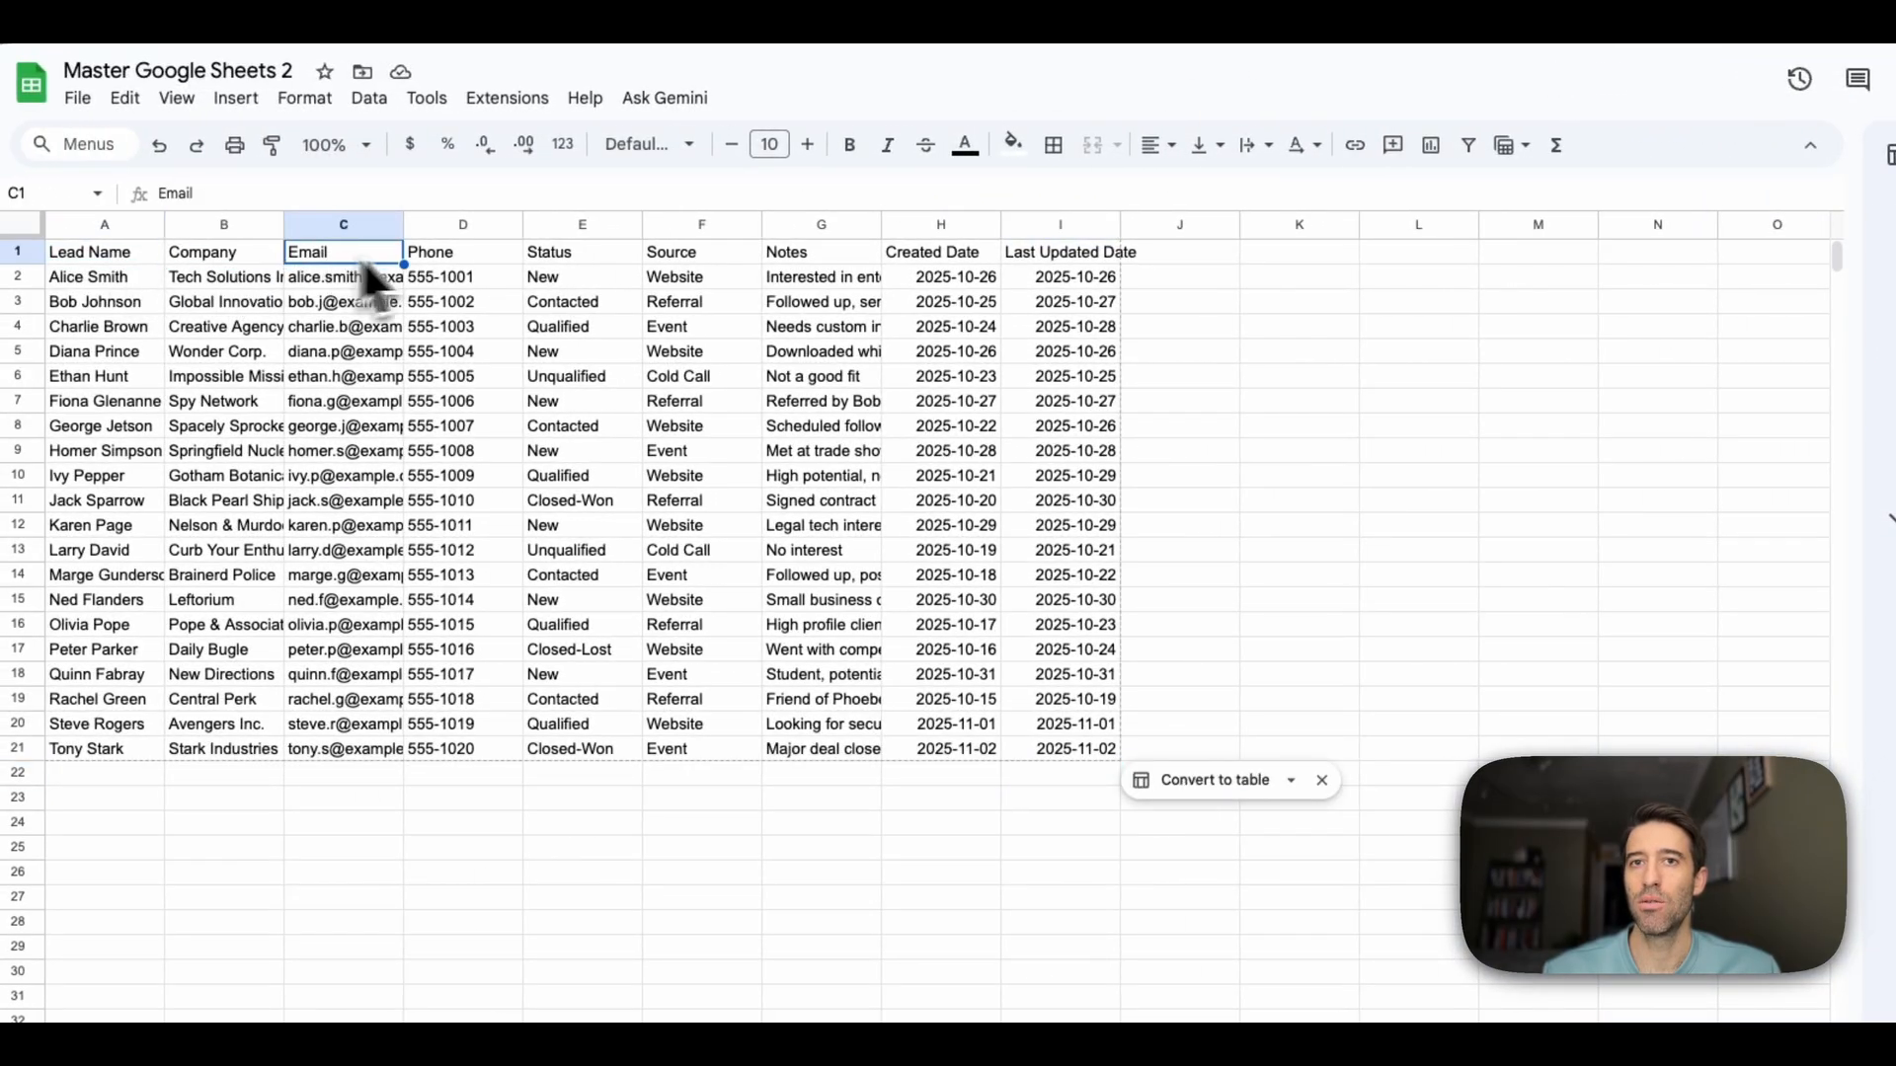
left_click(573, 255)
left_click(592, 255)
left_click(736, 259)
left_click(819, 255)
left_click(1106, 255)
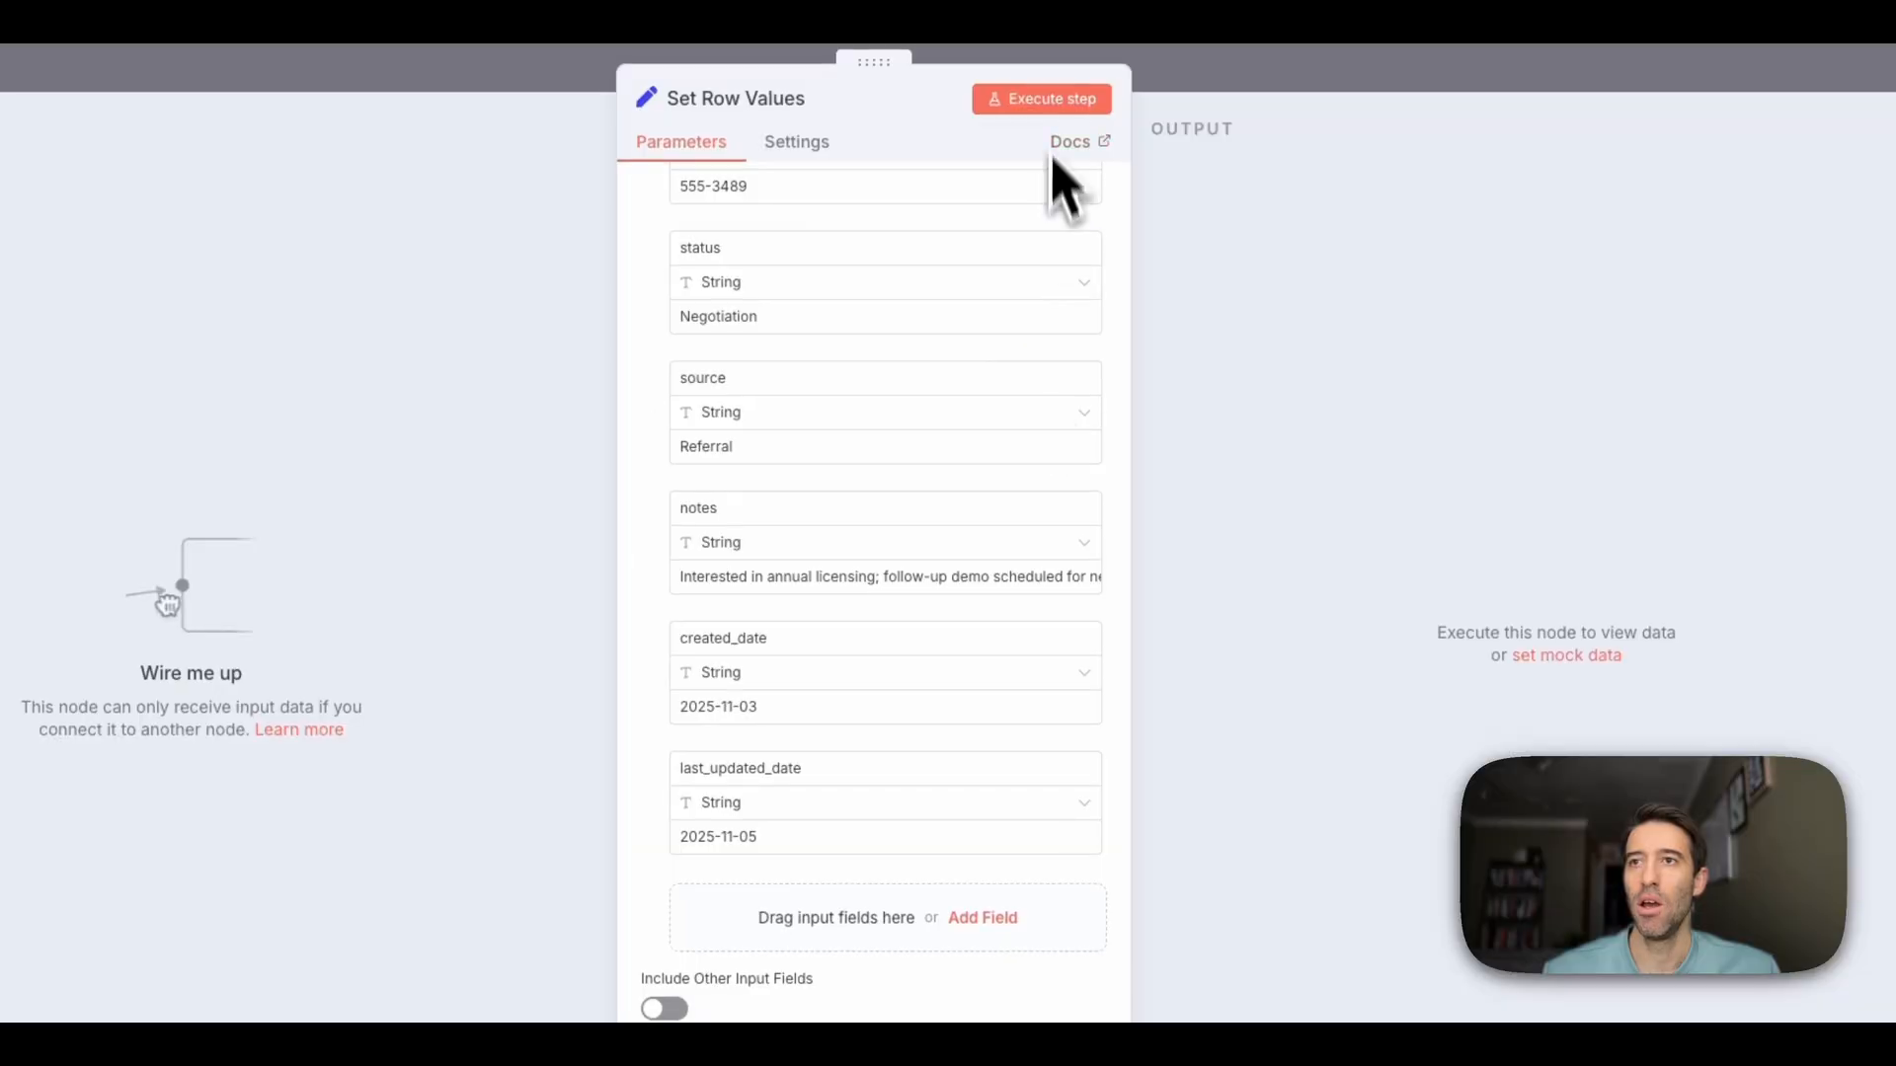
Switch back to n8n, execute the Set Row Values node, and highlight the fields in its JSON output
left_click(1054, 116)
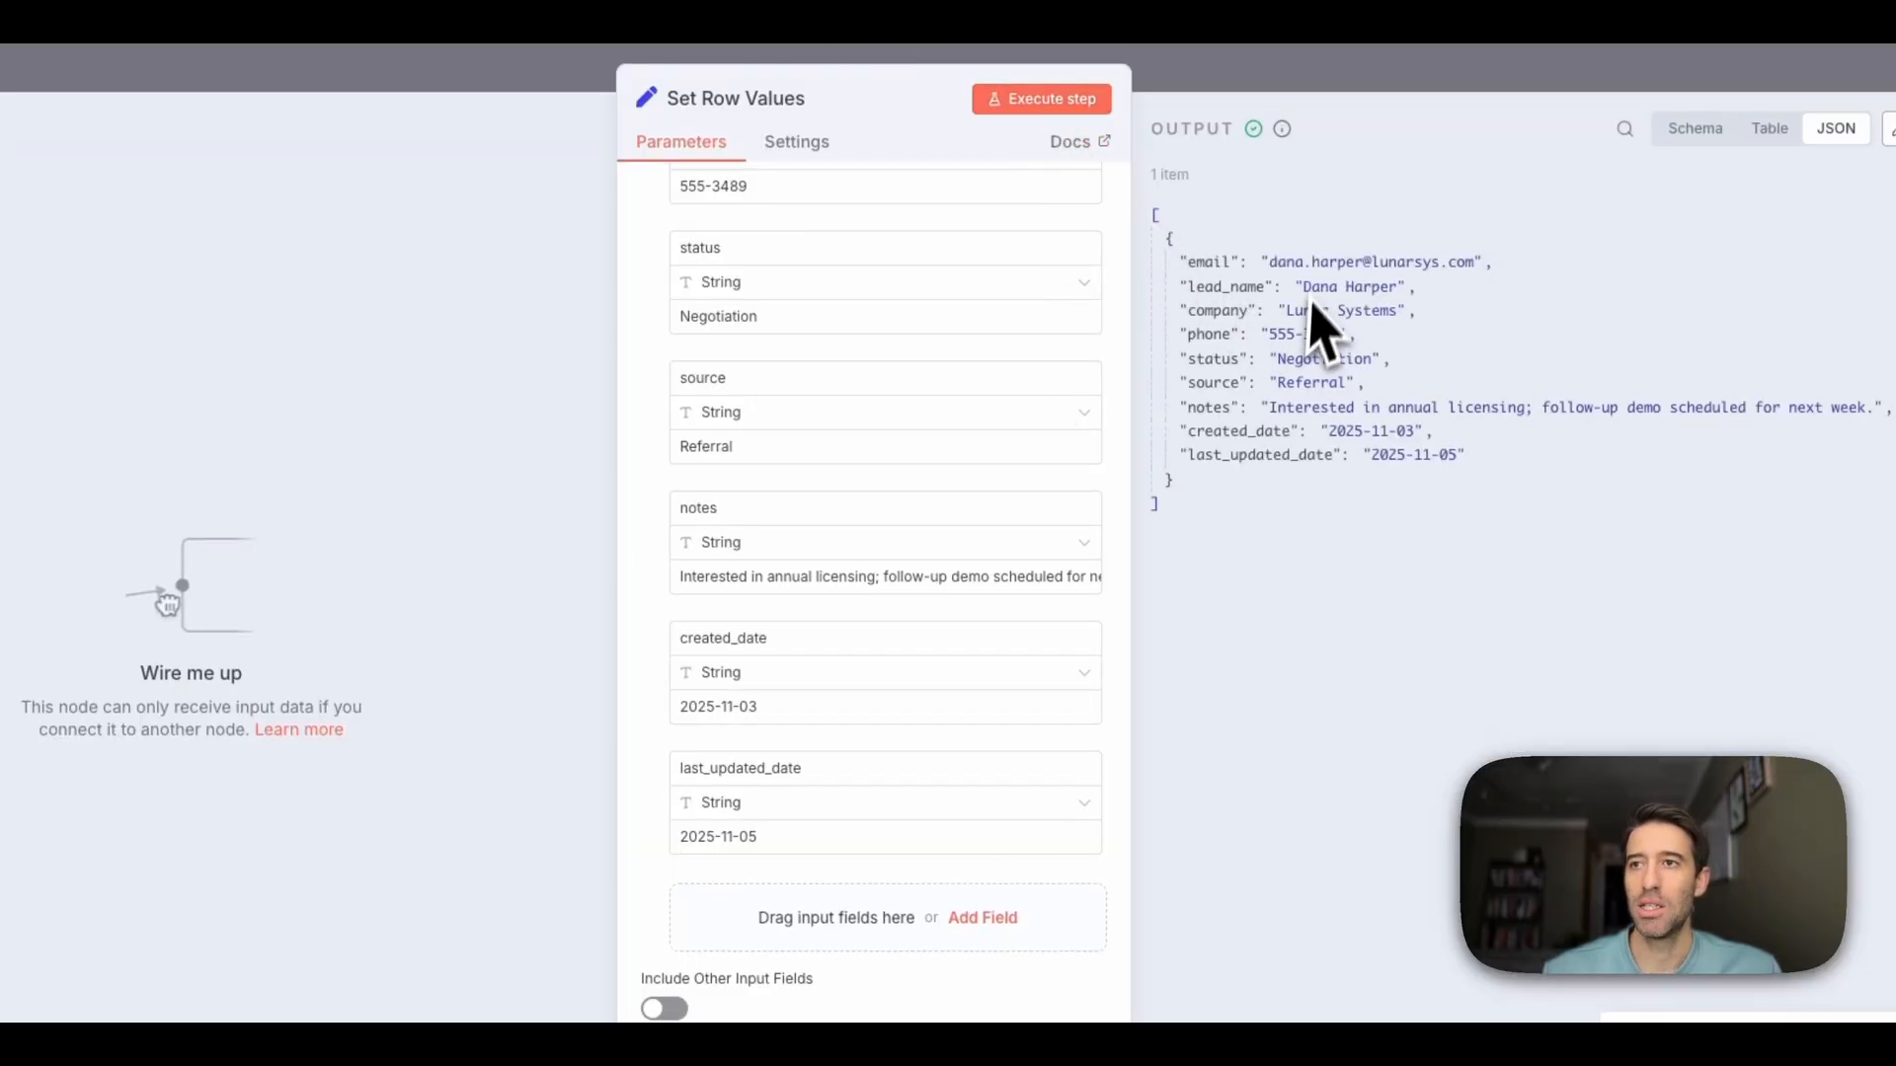
left_click_drag(1207, 481, 1177, 233)
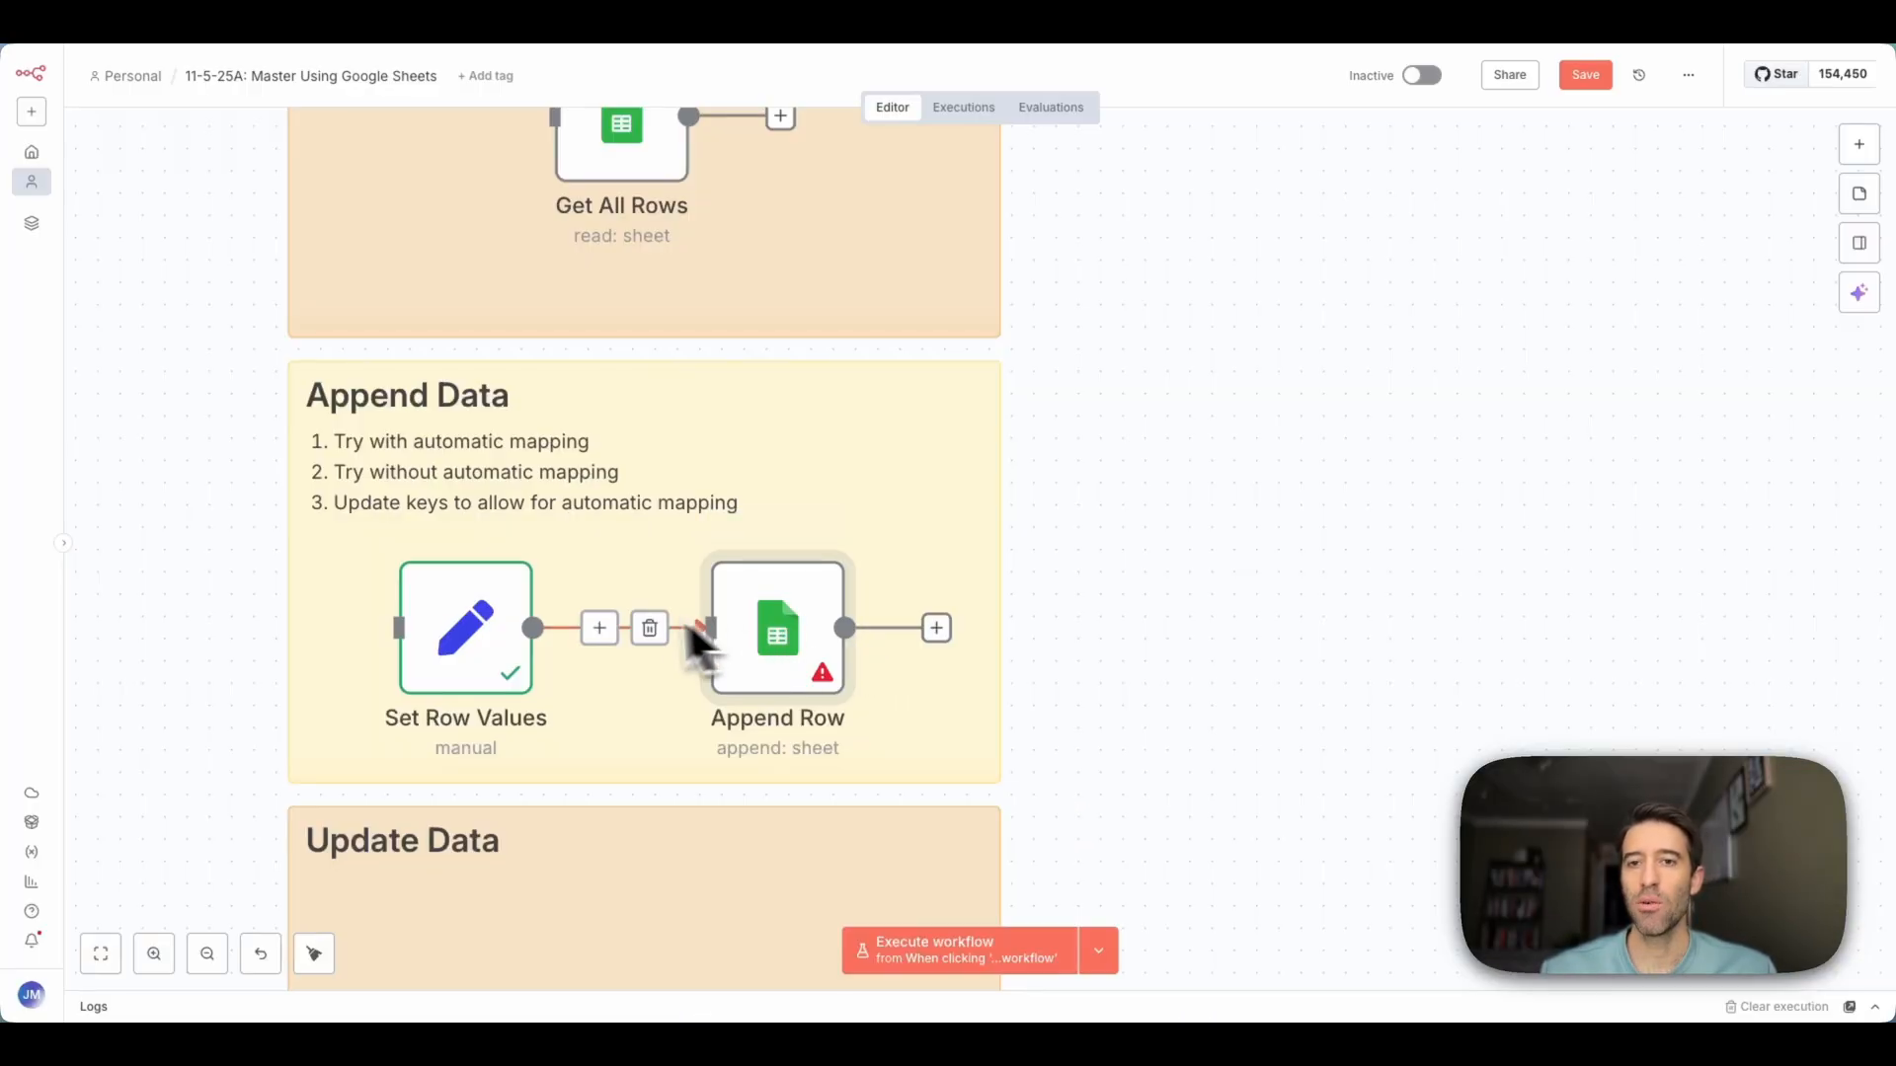
Open the Append Row node, highlight its input heading, and keep Append Row as its operation
double_click(786, 637)
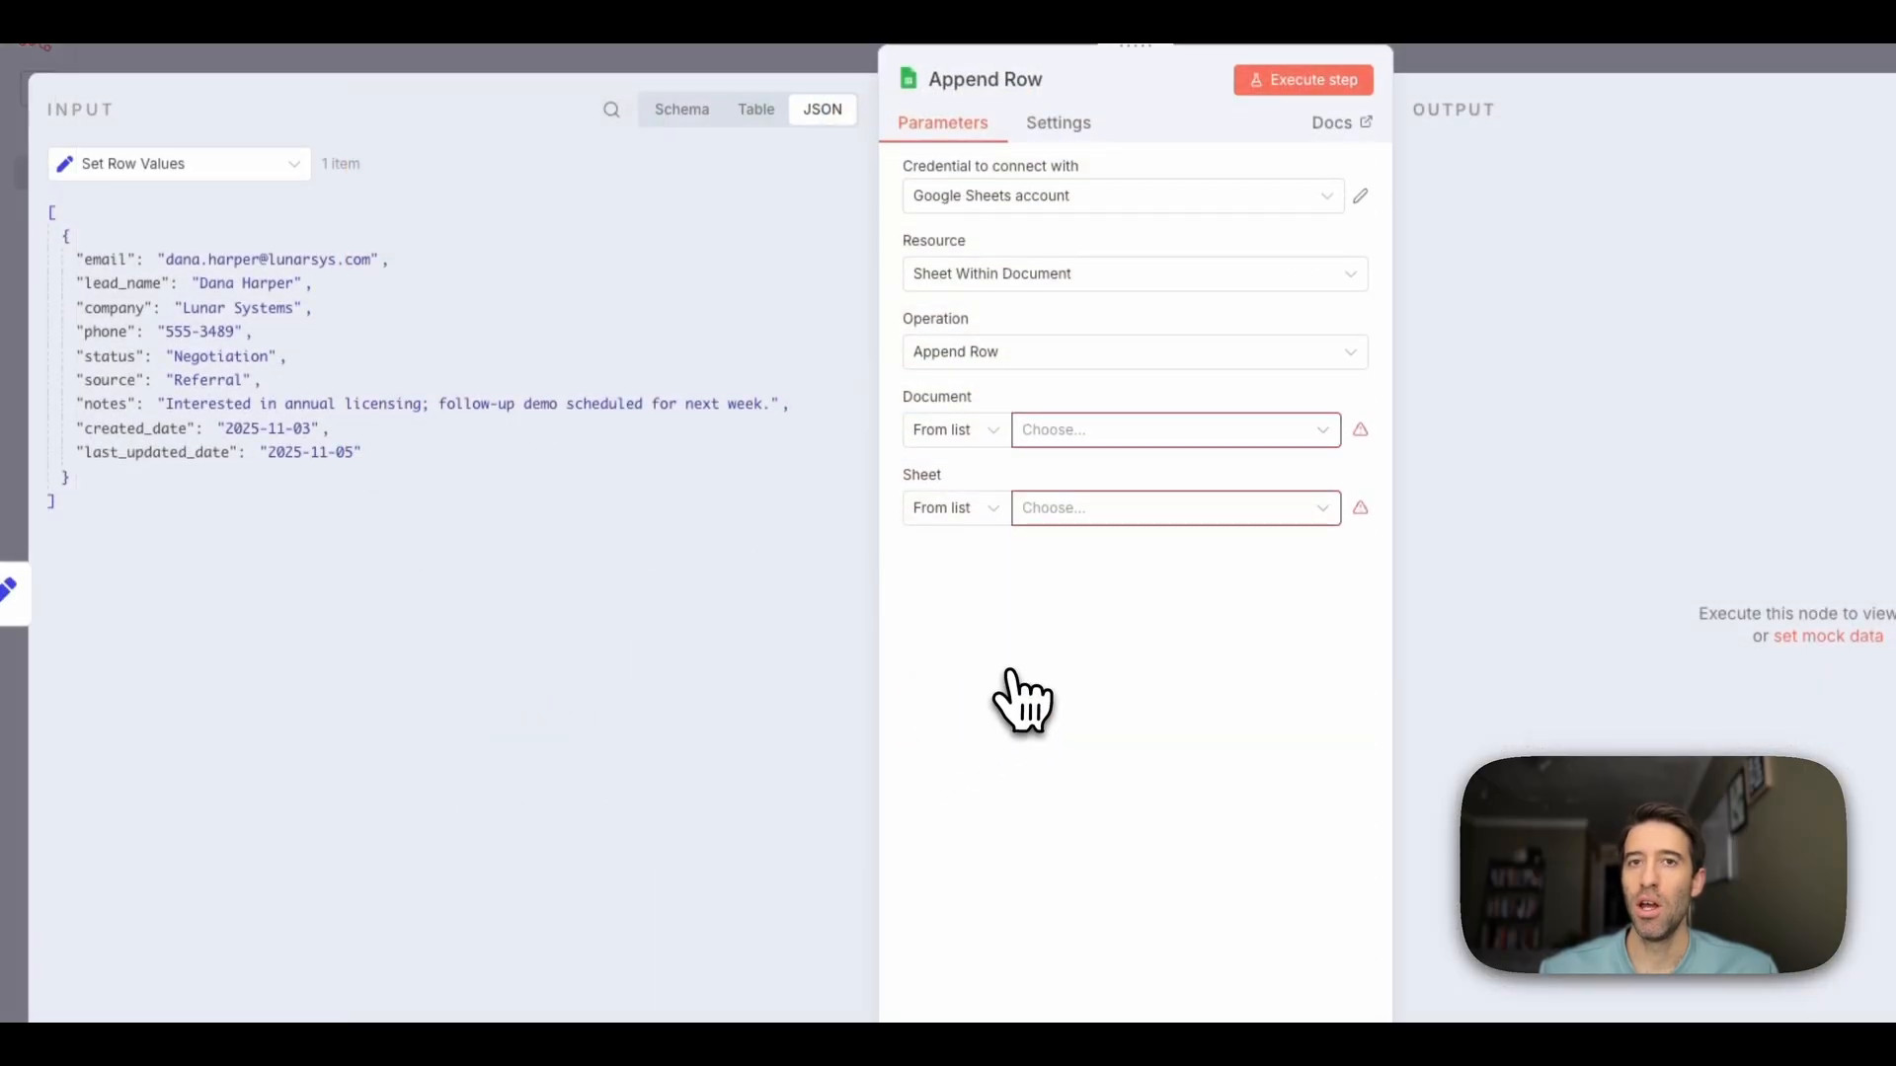
left_click_drag(118, 111, 48, 111)
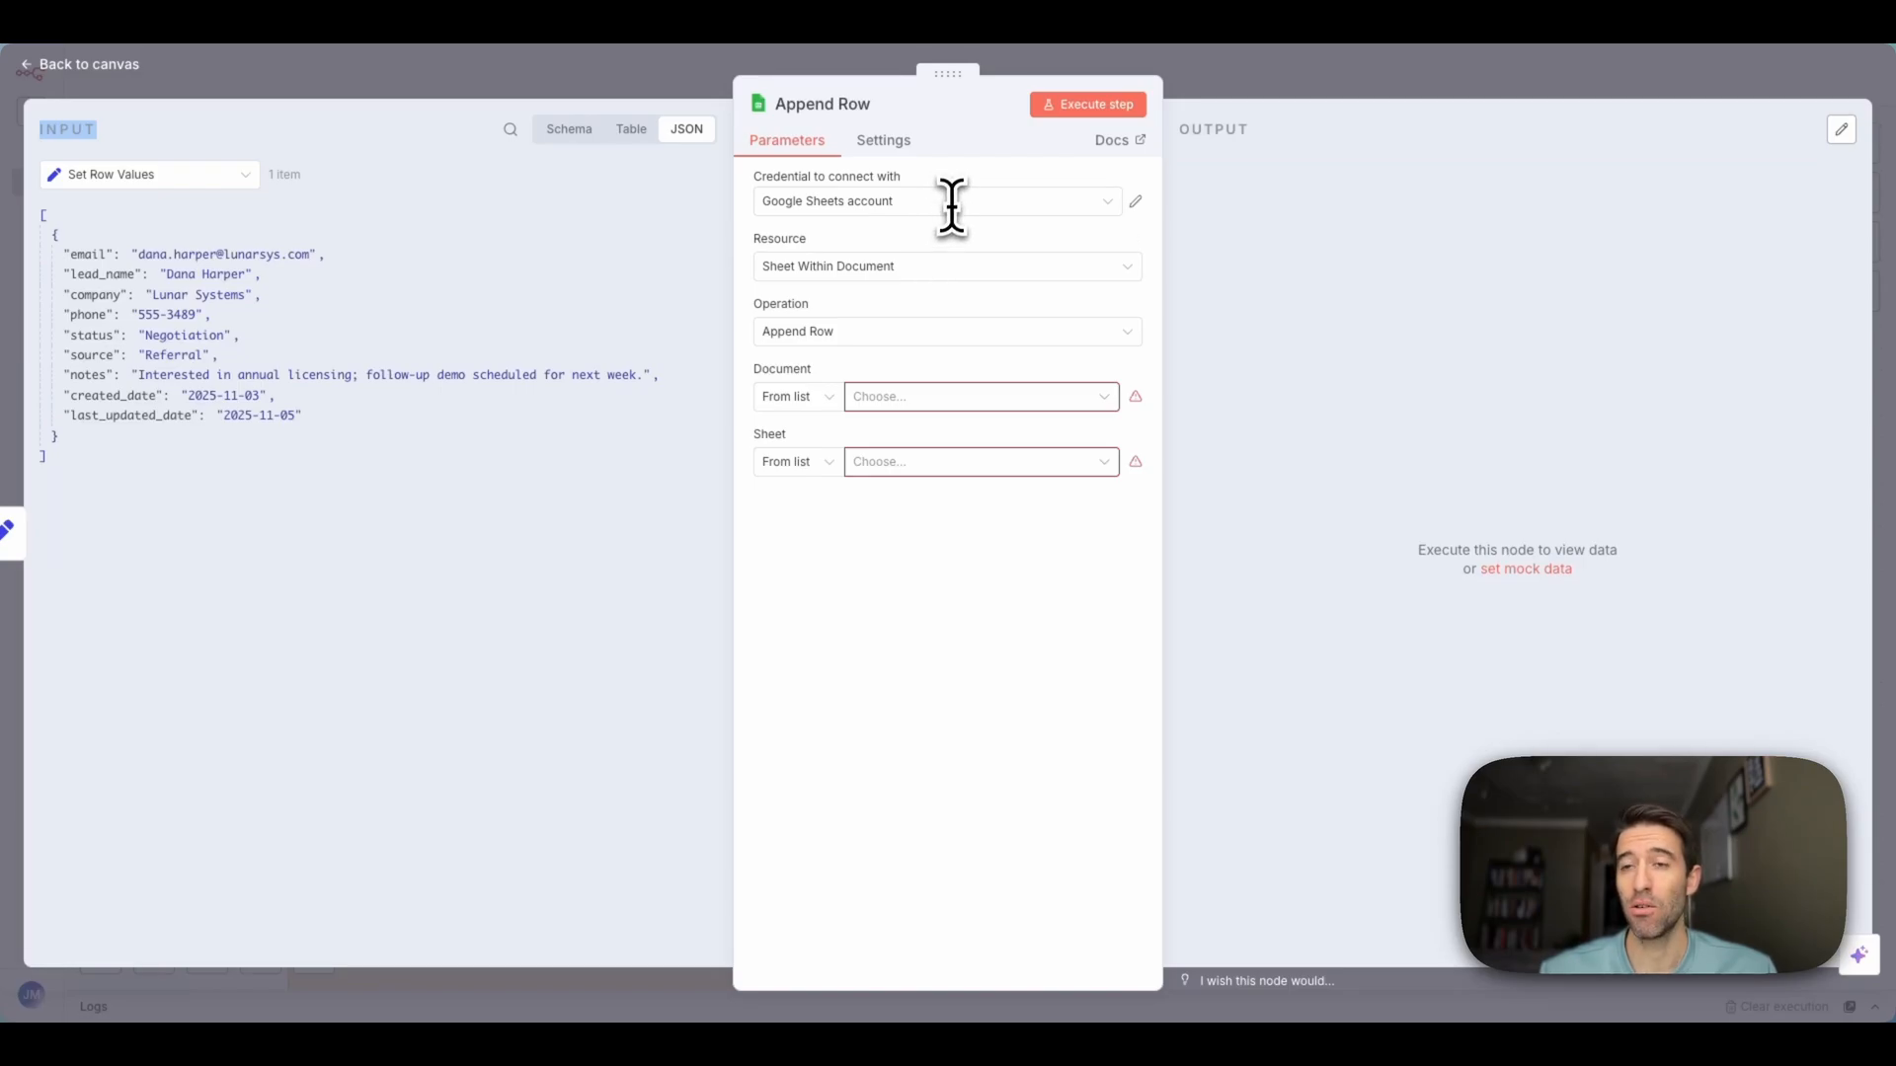
left_click(890, 329)
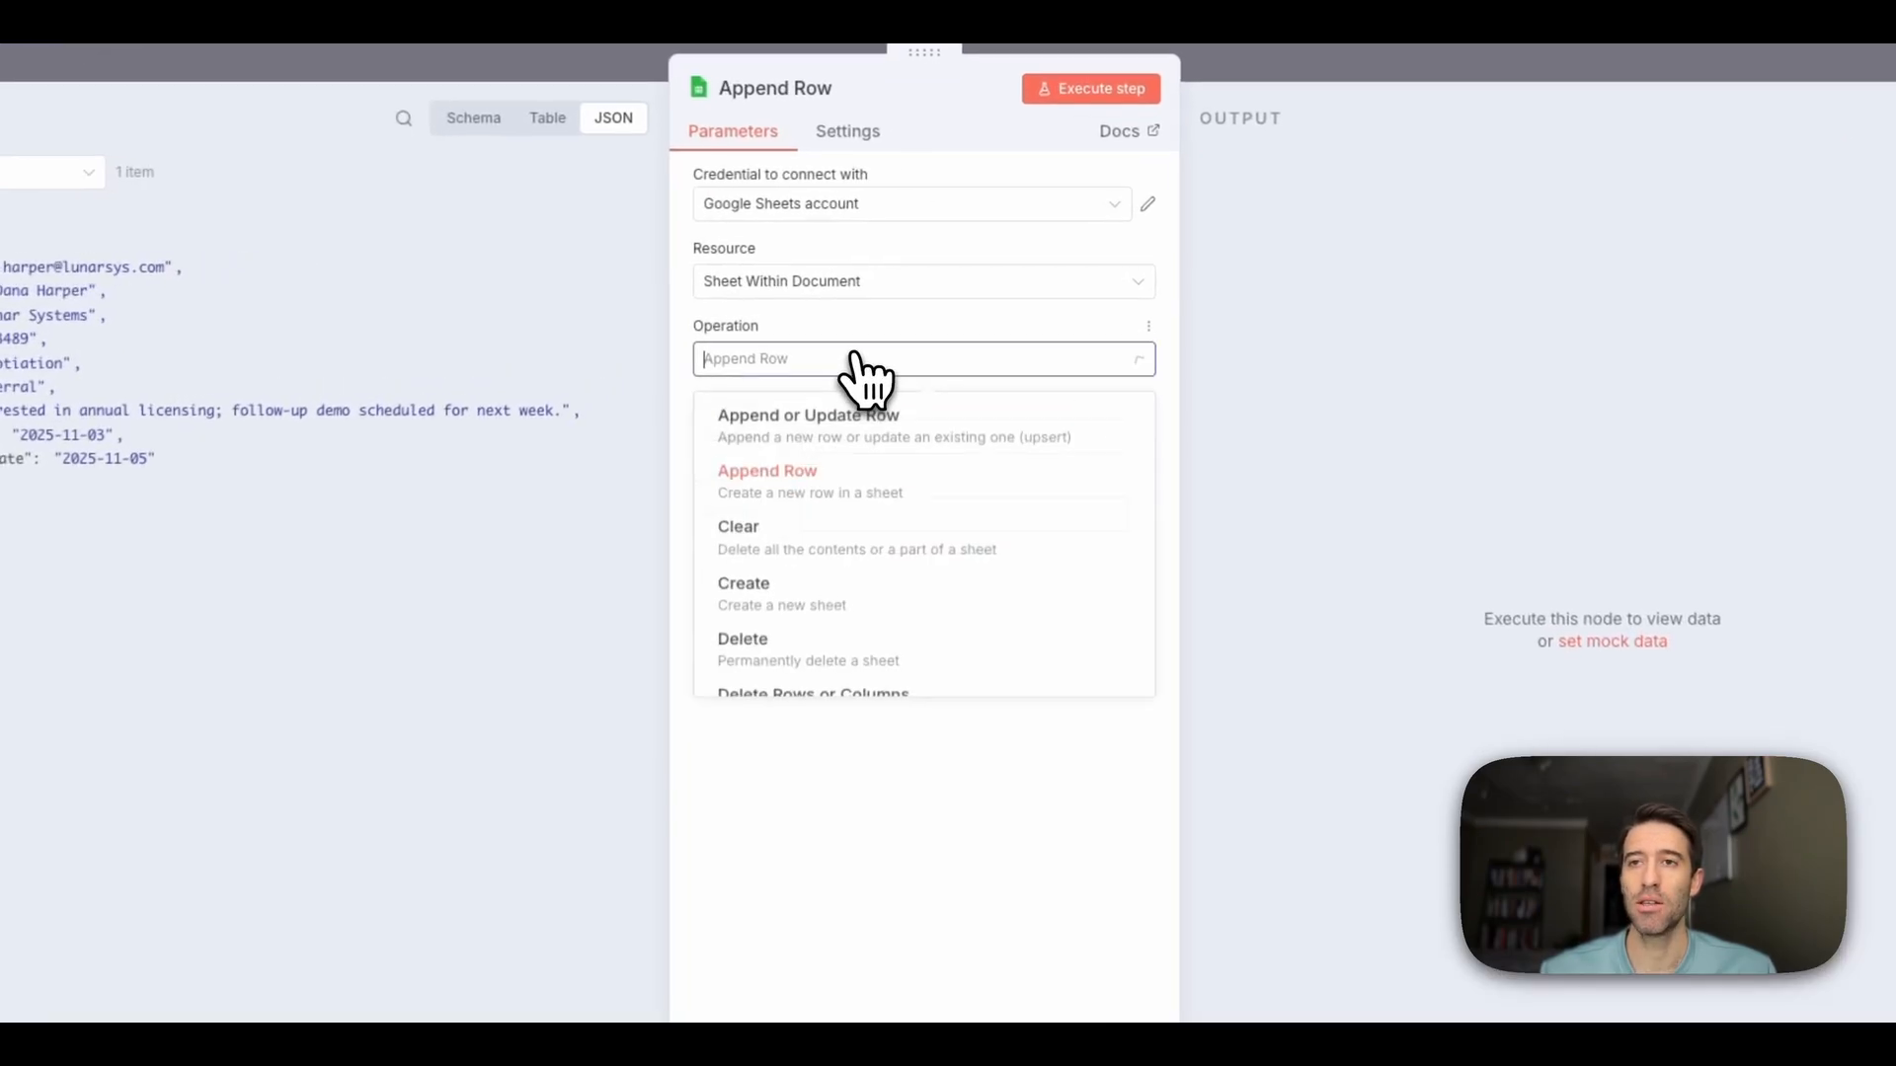
left_click(857, 362)
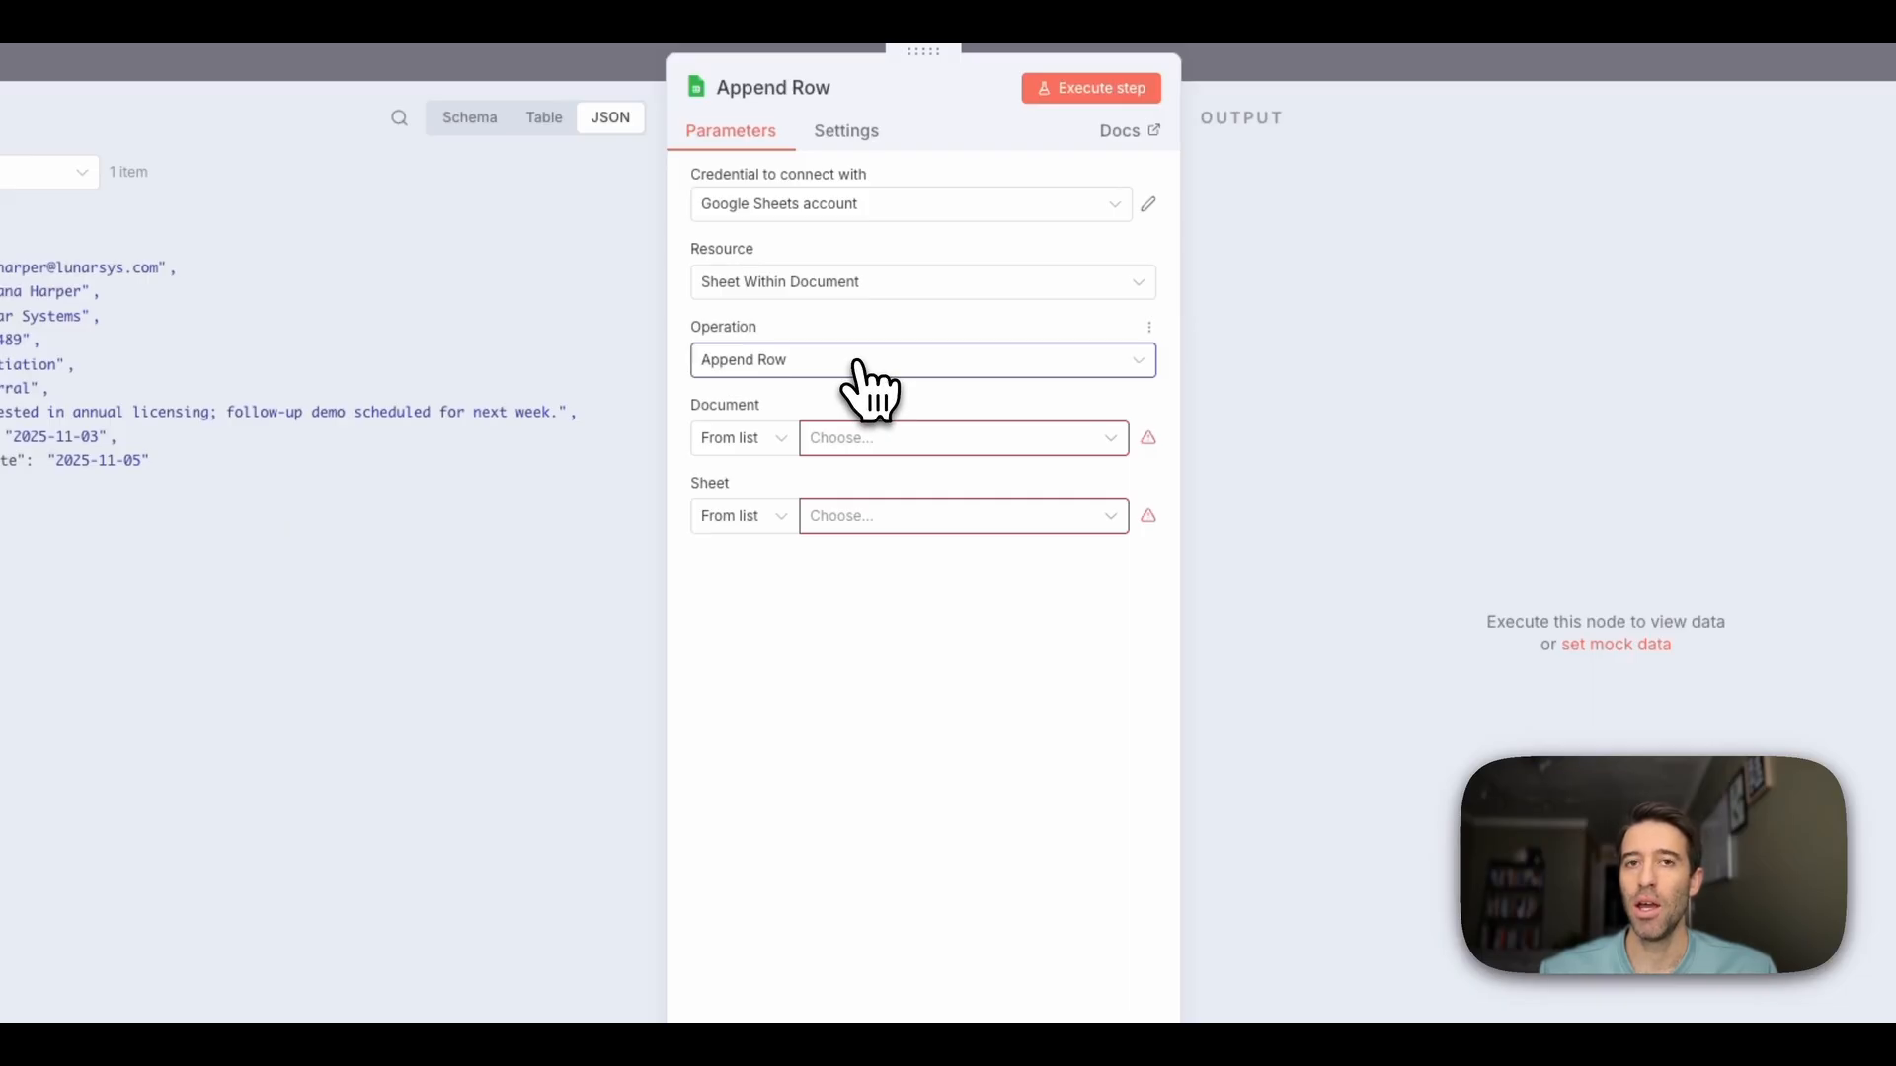
Choose Master Google Sheets 2 as the Append Row node's document and Leads as its sheet
left_click(960, 439)
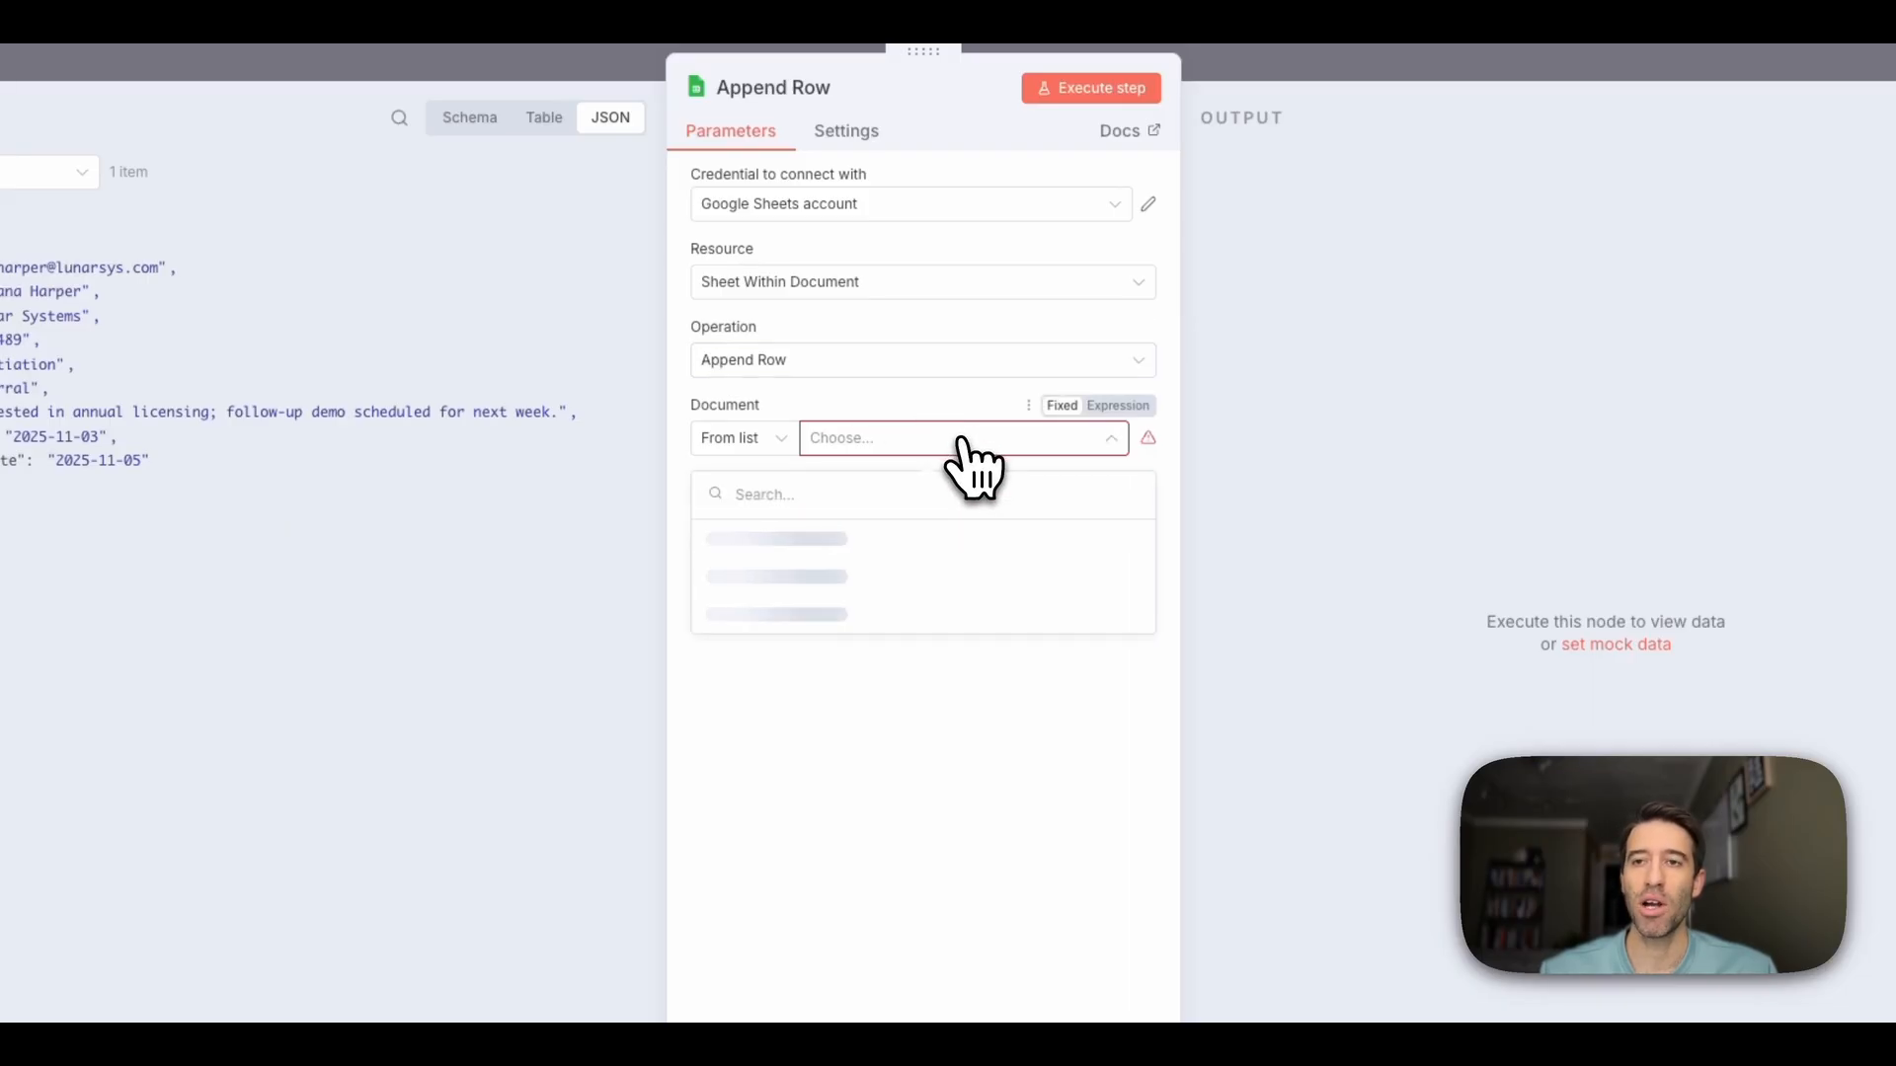
left_click(839, 539)
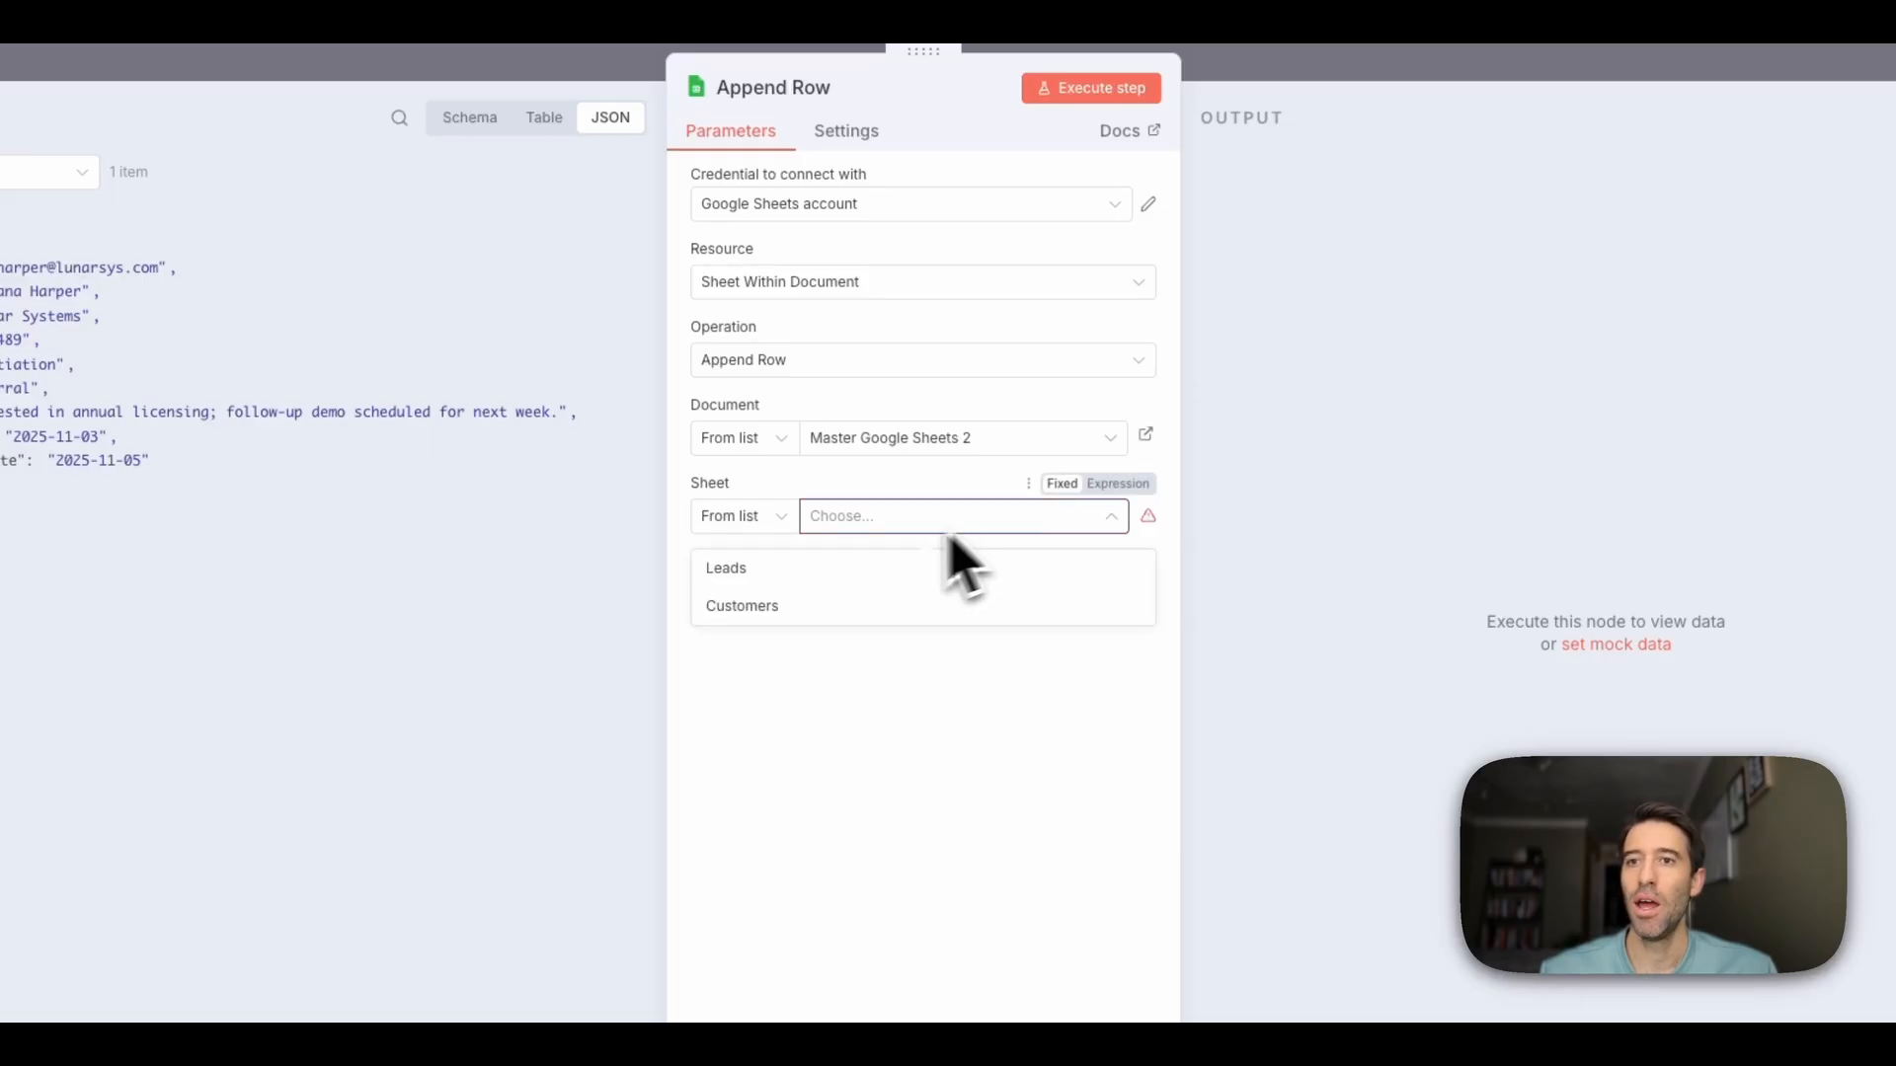
left_click(736, 570)
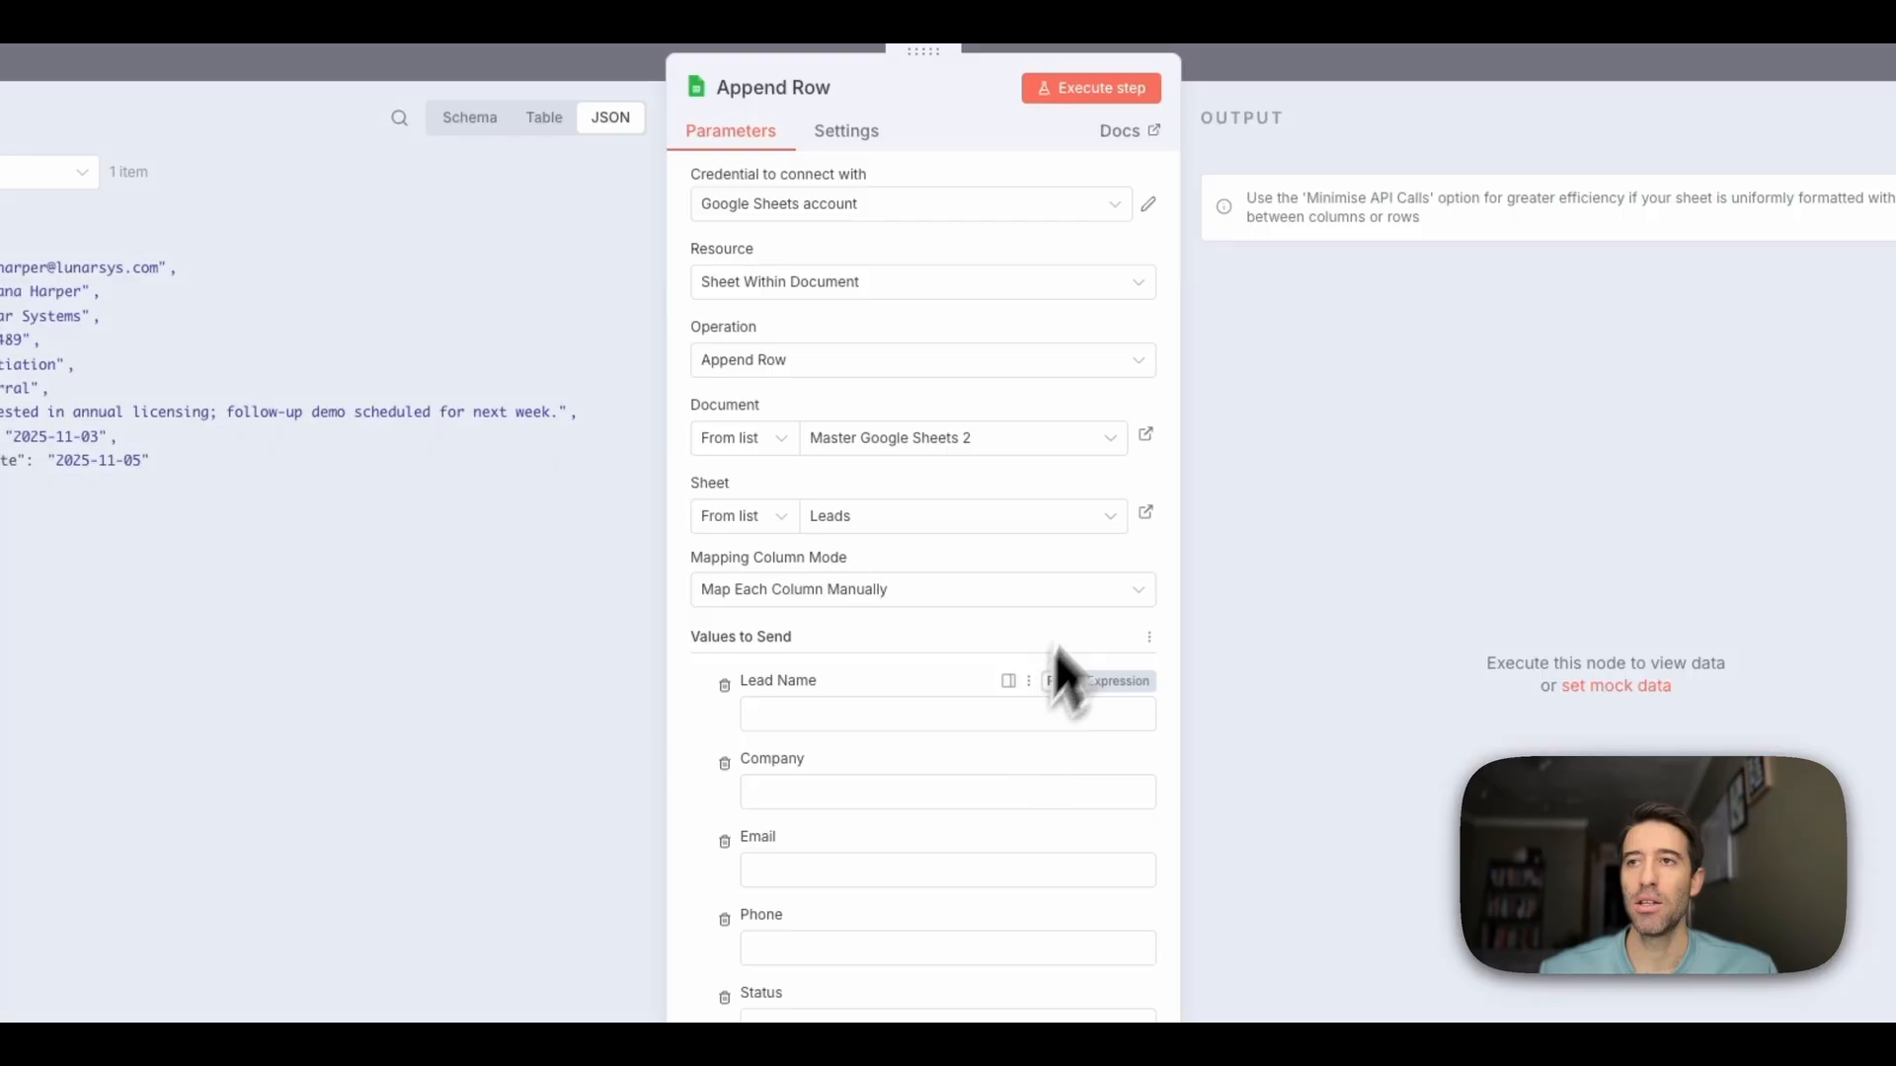
Set the mapping column mode to Map Automatically and execute the Append Row node
left_click(1064, 590)
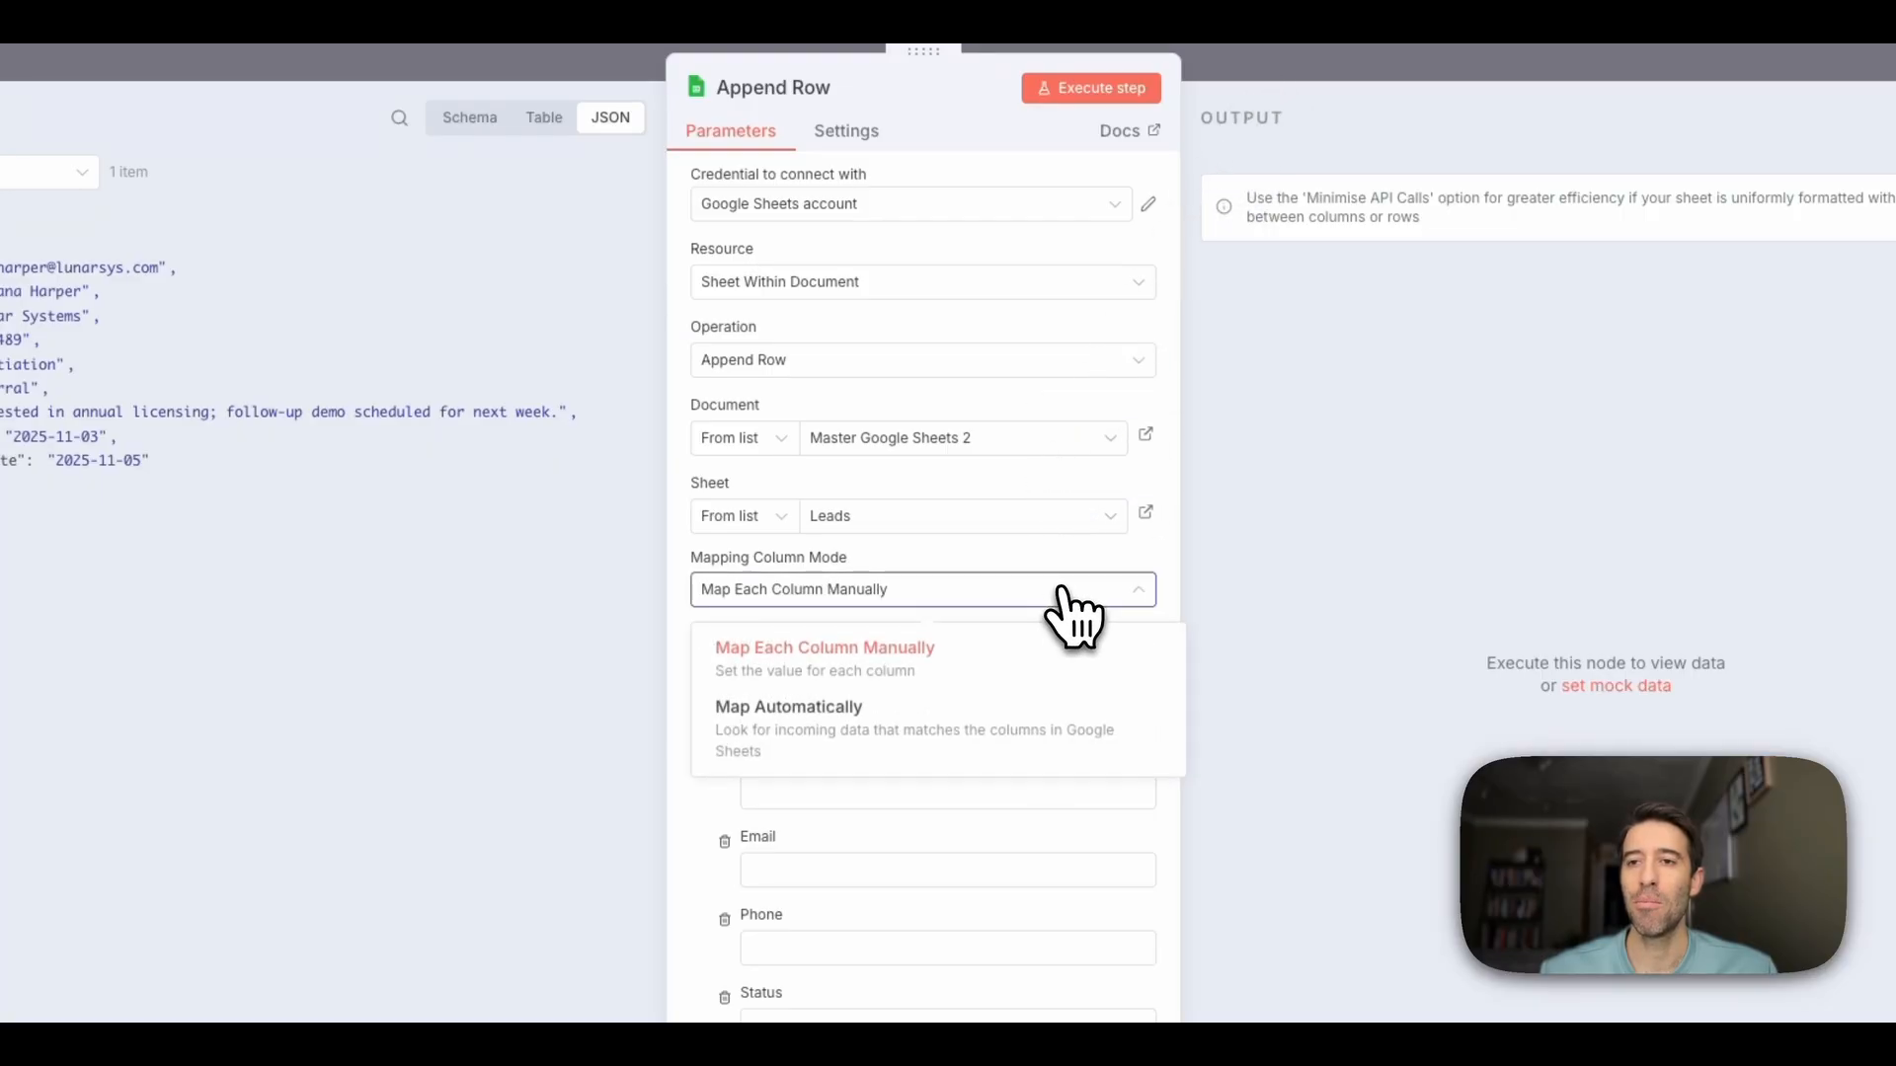
left_click(921, 707)
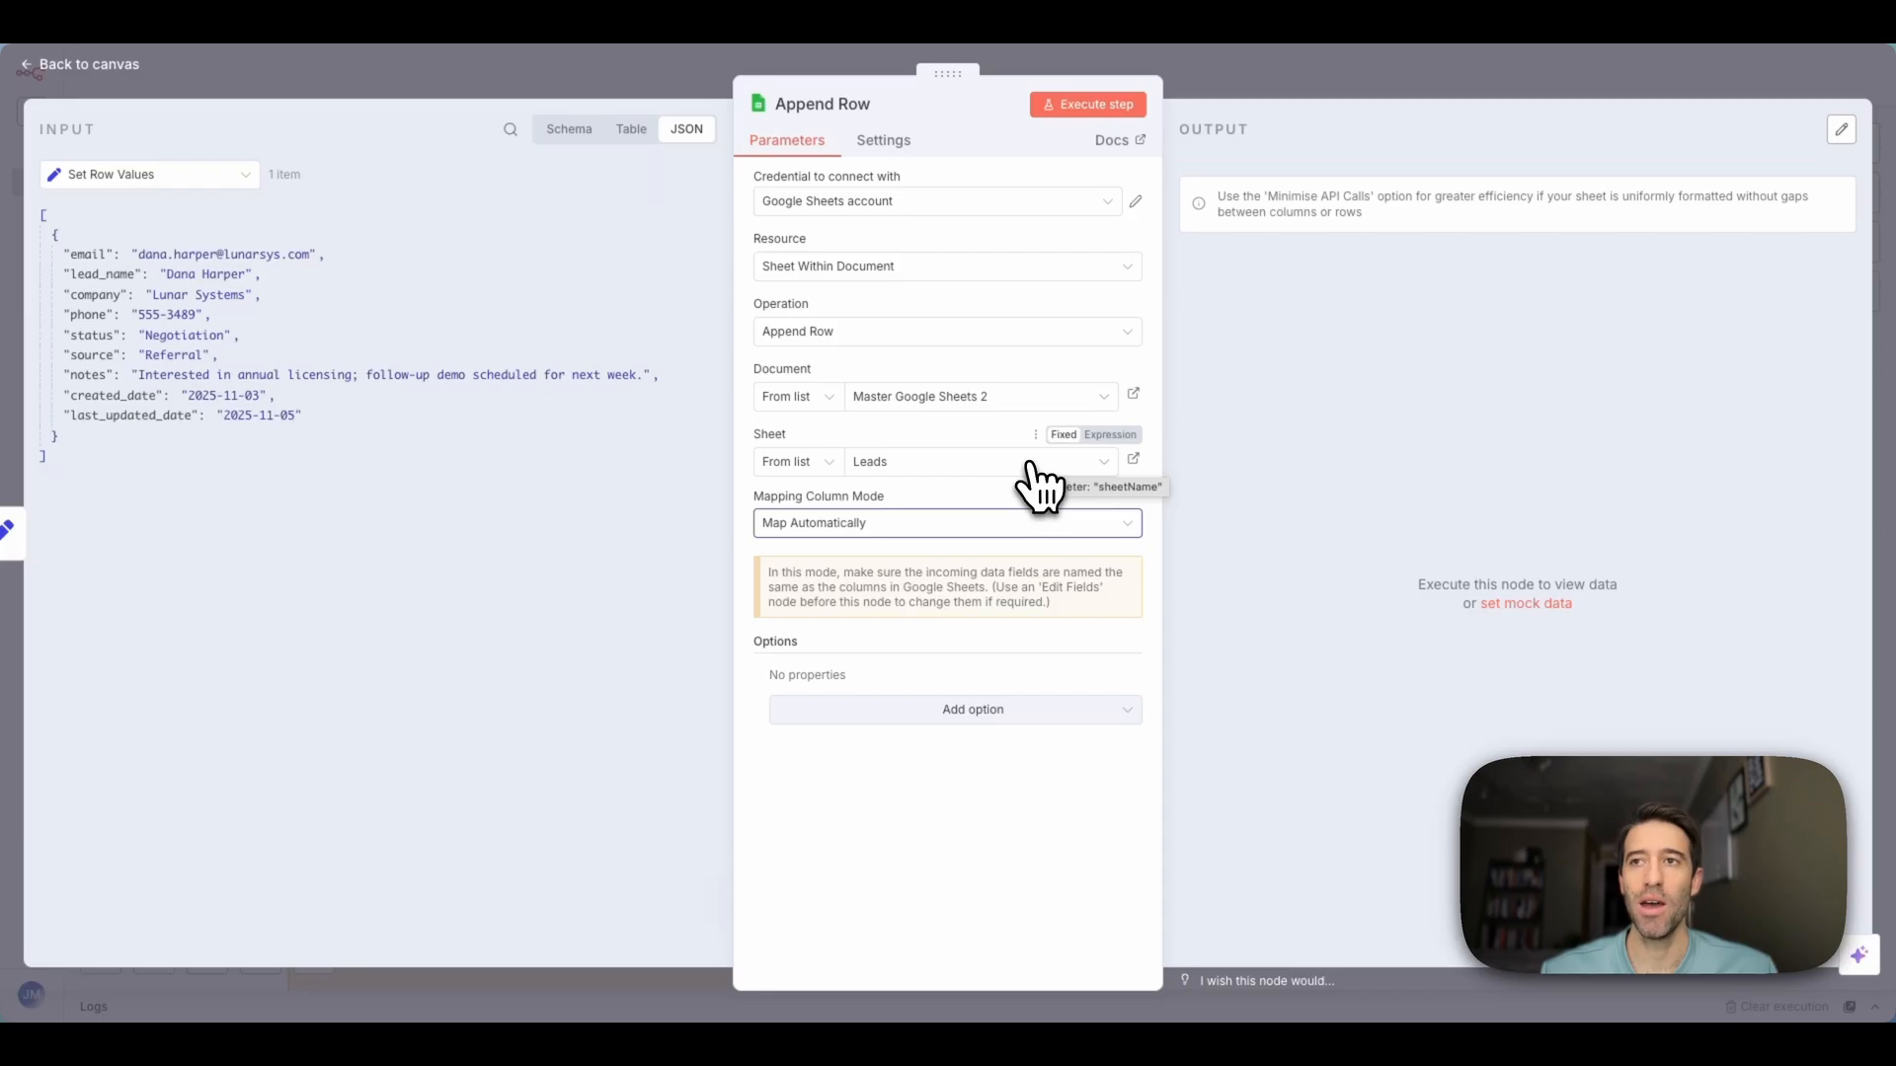
left_click(1093, 105)
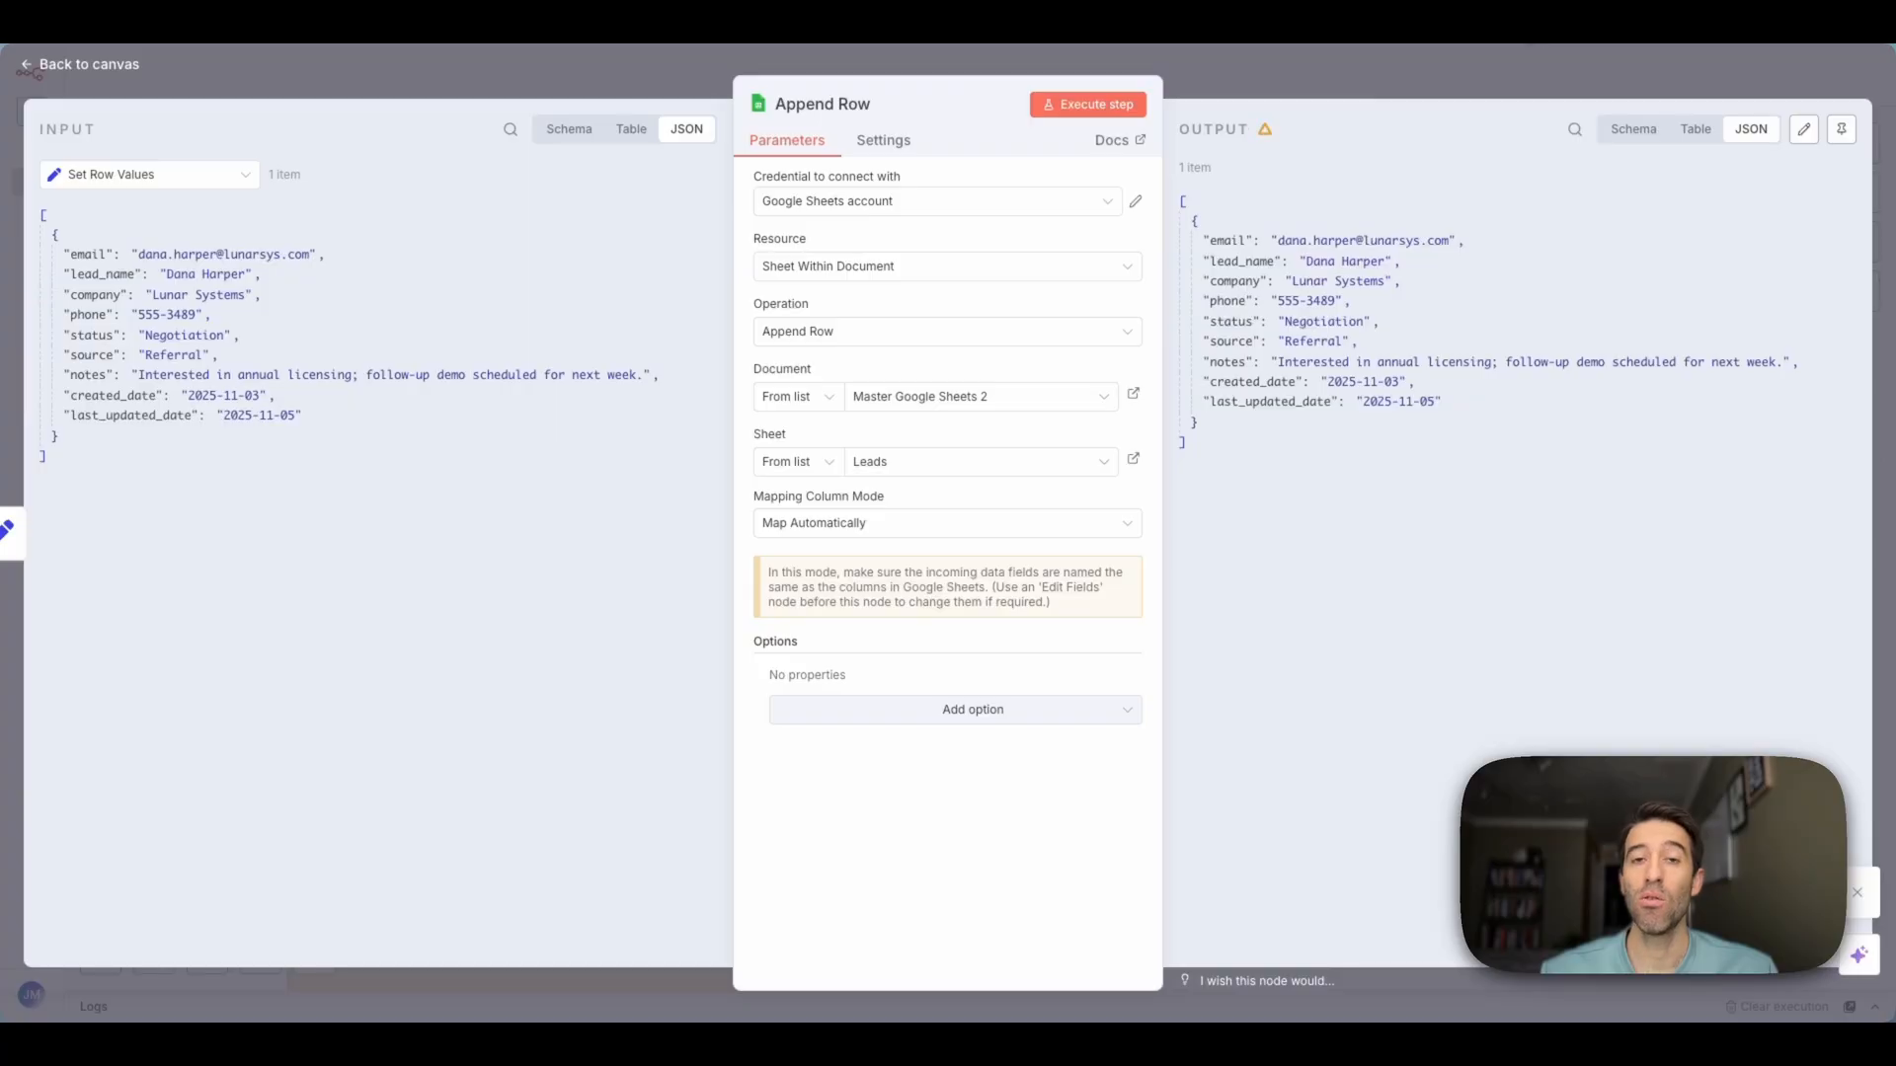
Switch to the Leads sheet in Google Sheets and examine the appended row's email, lead_name and company cells
left_click(1570, 14)
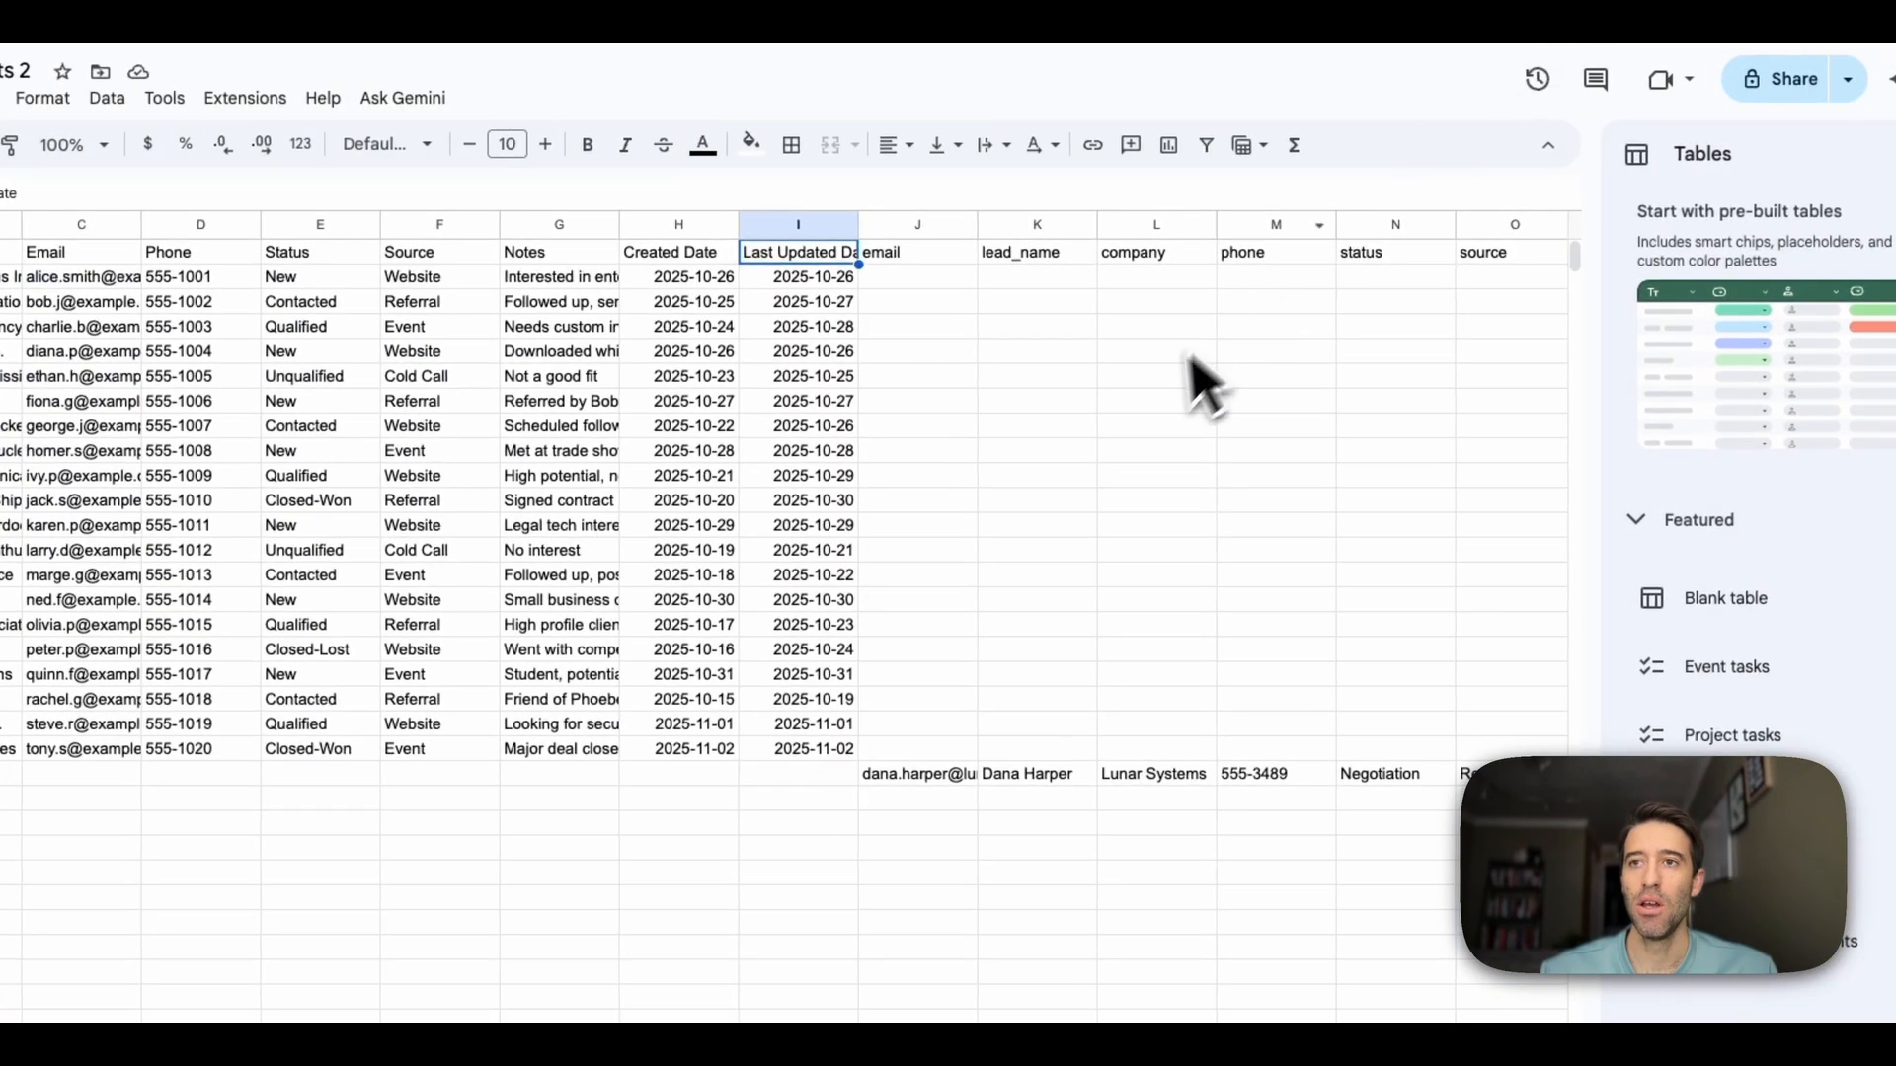
scroll(928, 296, "right", 6)
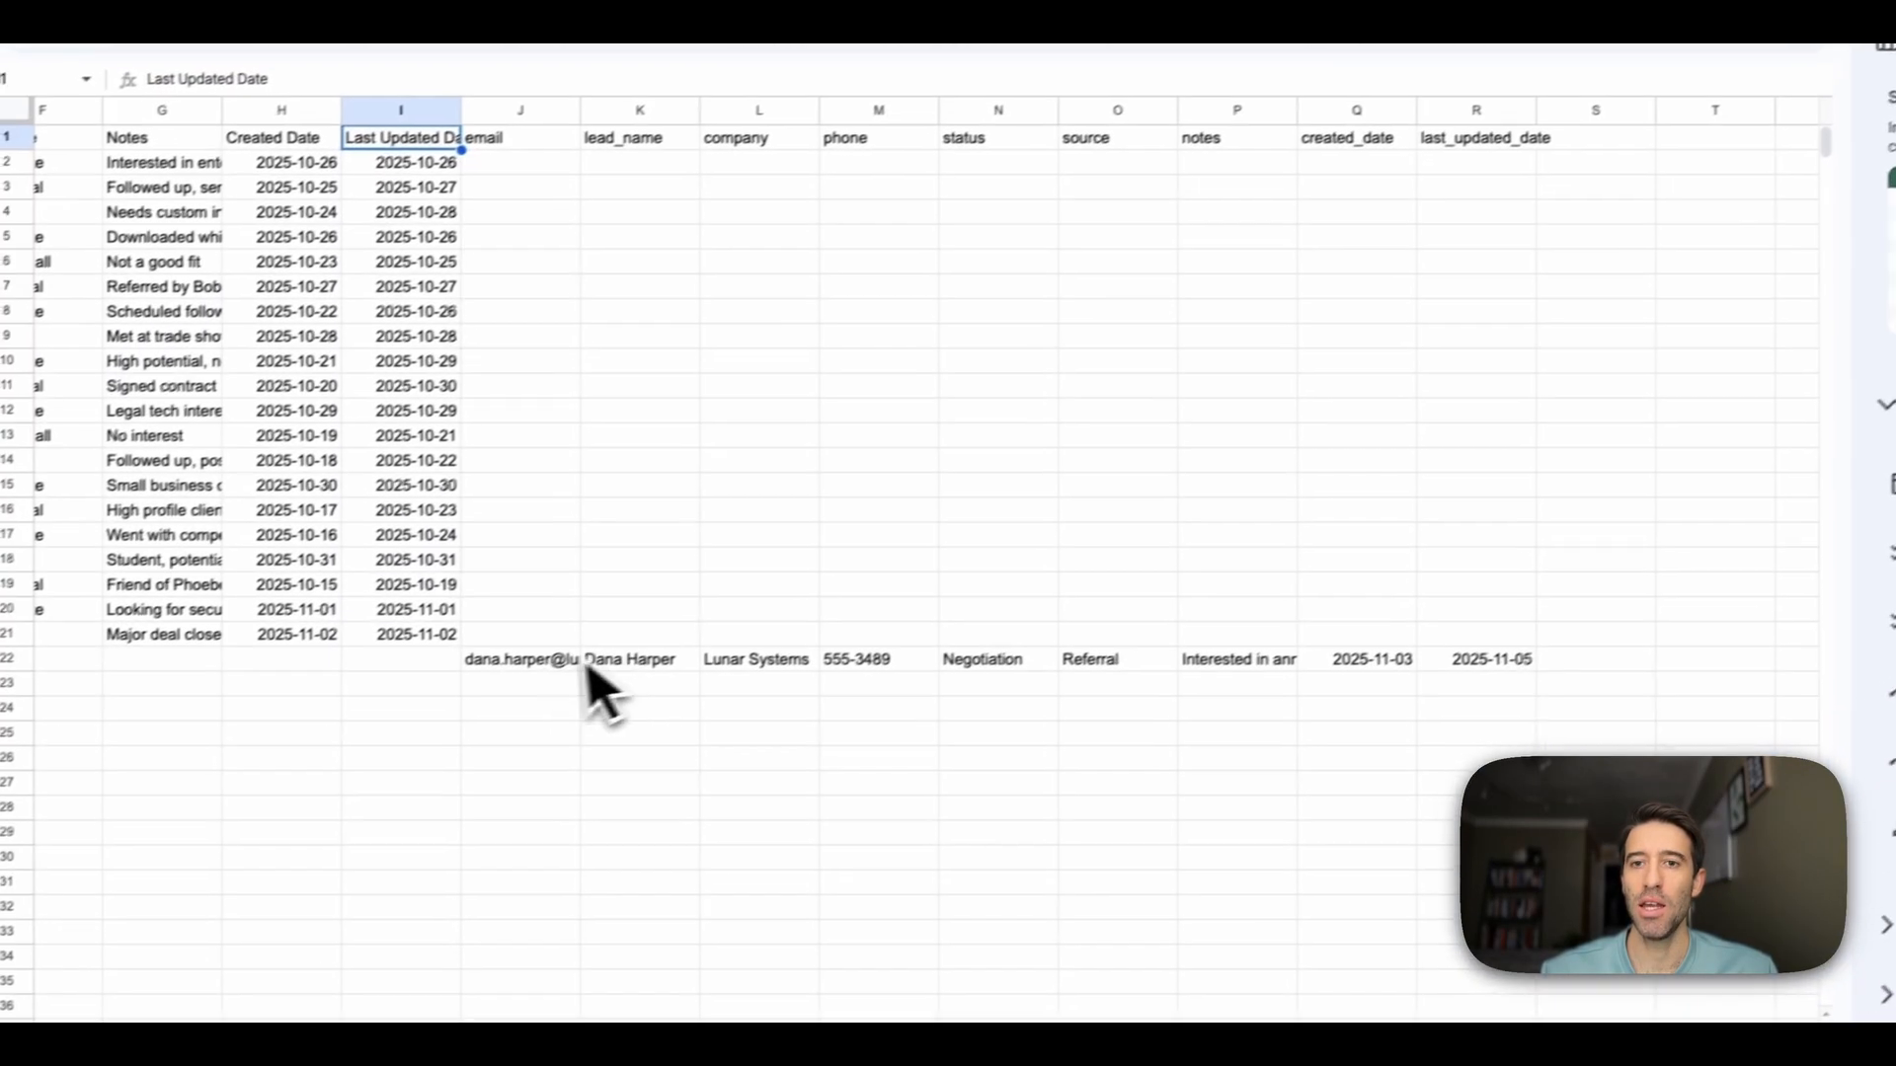
left_click(577, 660)
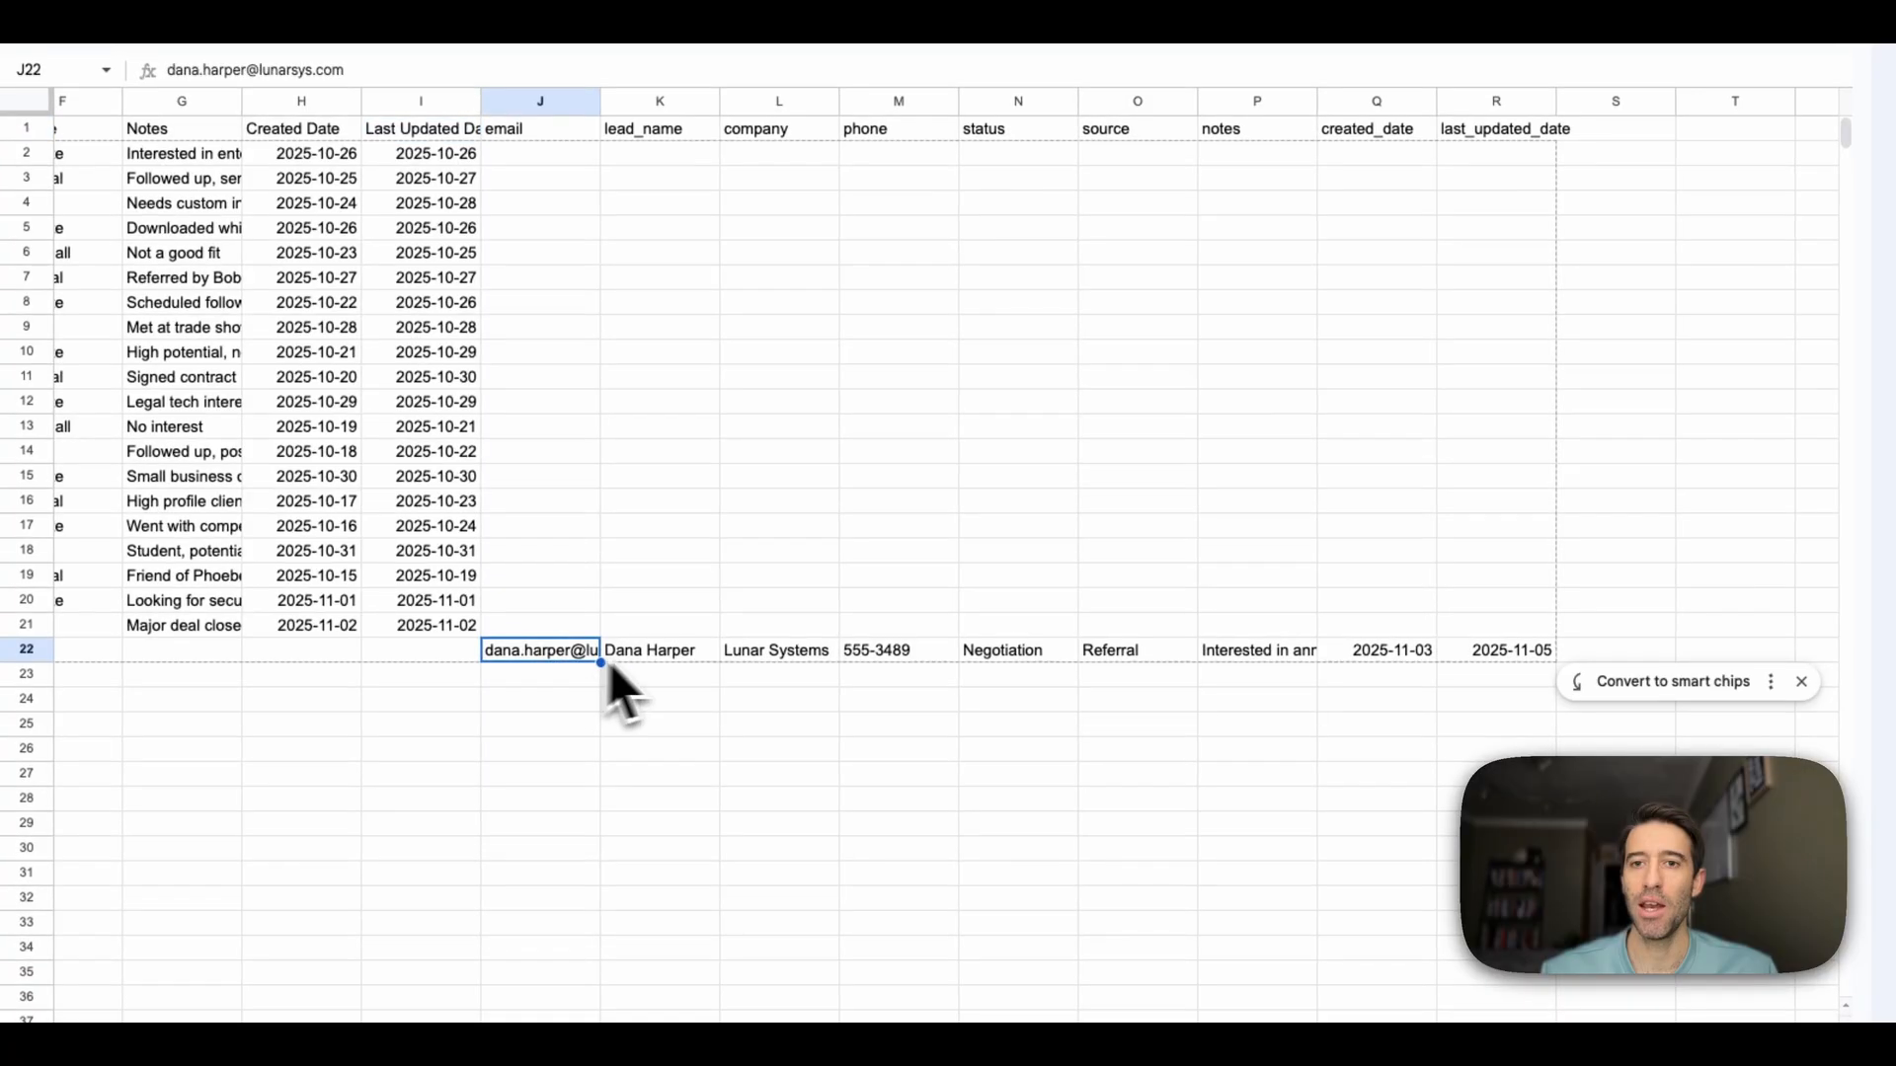
left_click(634, 659)
left_click(775, 660)
Compare the original Lead Name, Company and Email headers with the lowercase headers added from column J onward
scroll(900, 703, "left", 5)
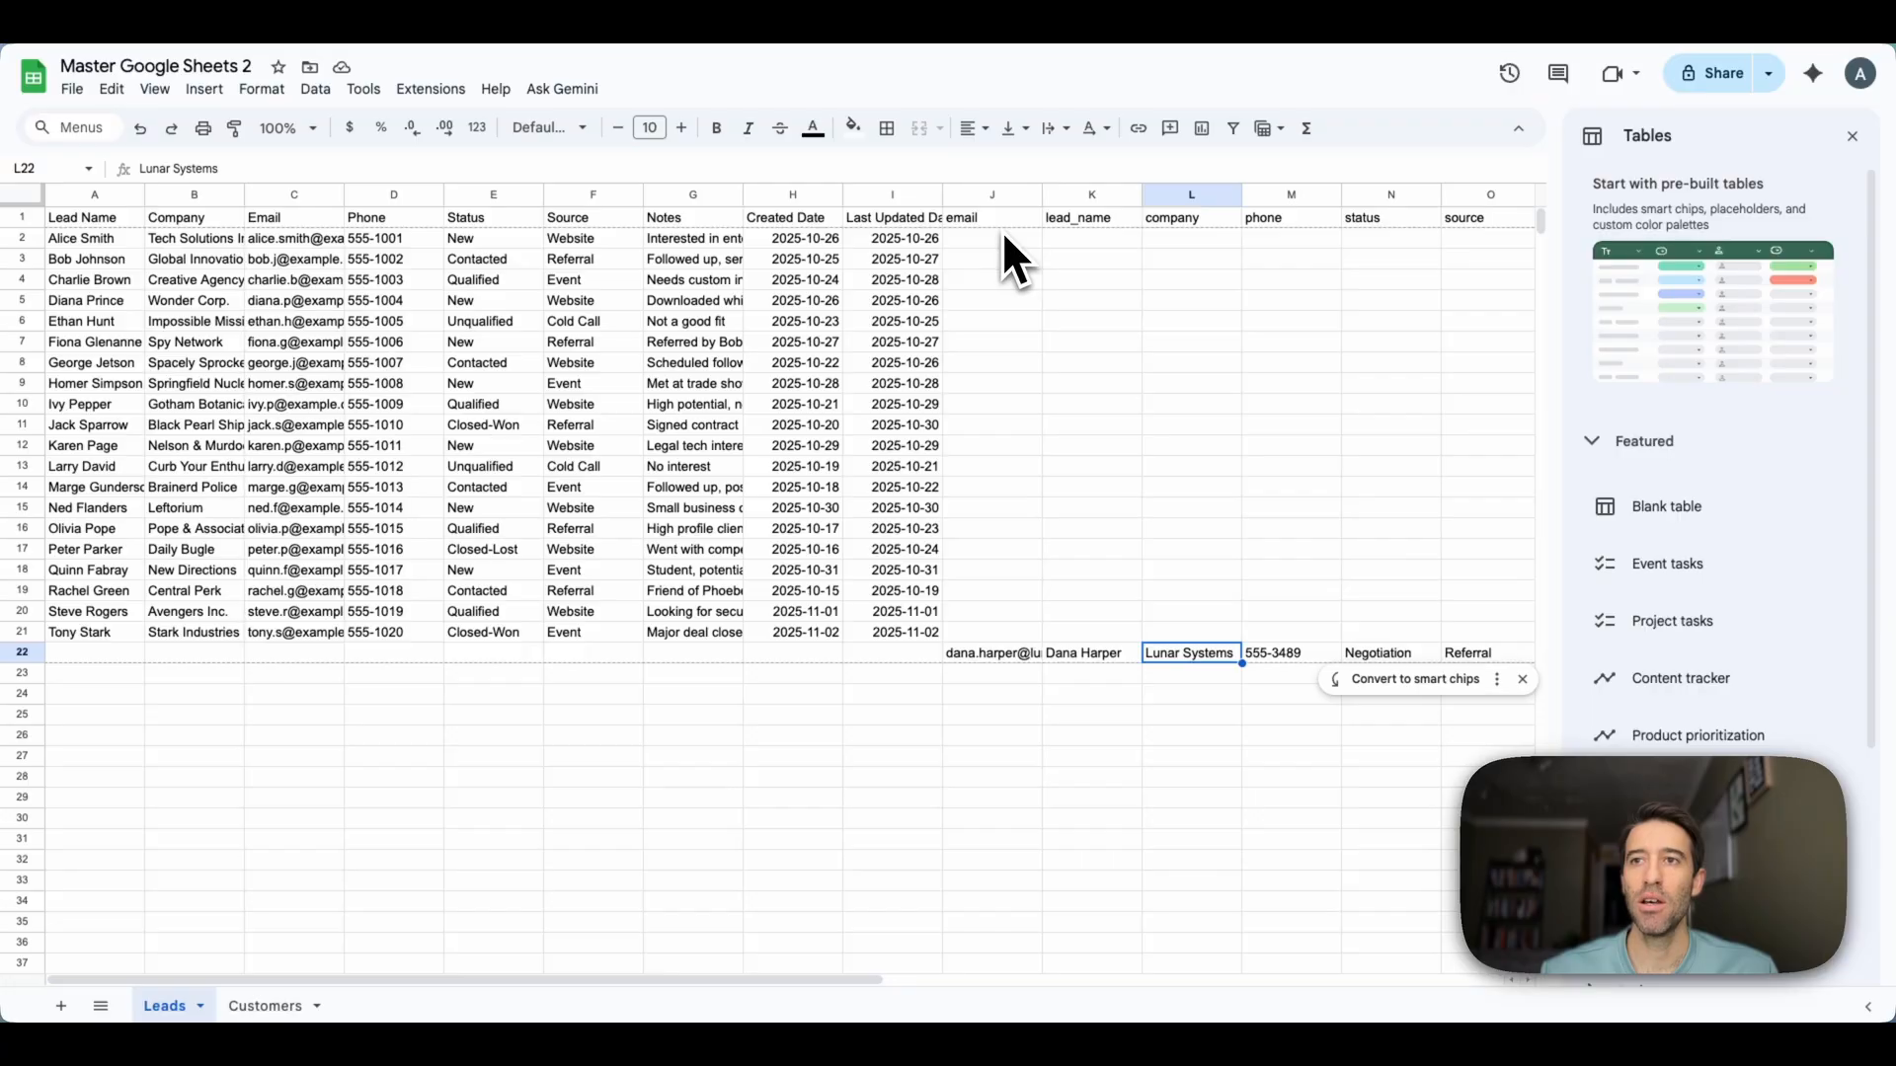
scroll(1003, 217, "right", 1)
scroll(1003, 225, "right", 2)
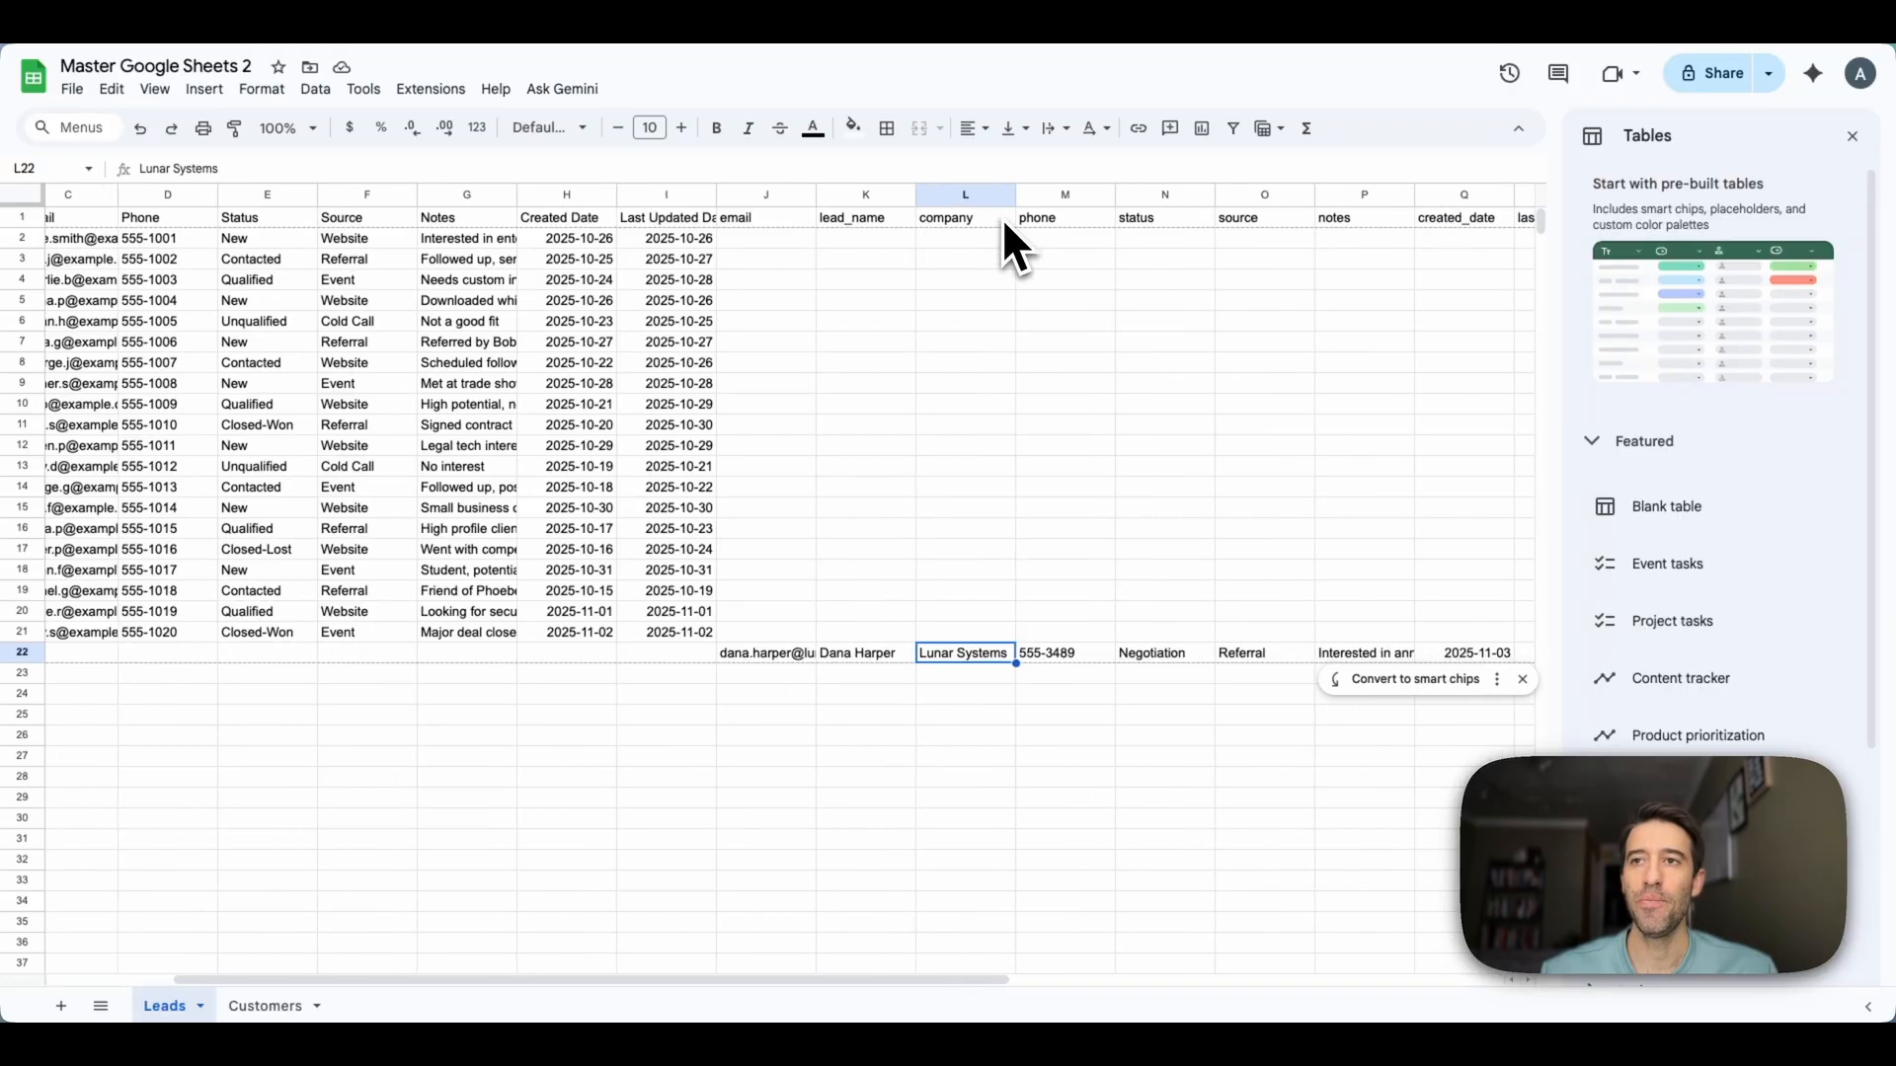
scroll(1004, 225, "left", 4)
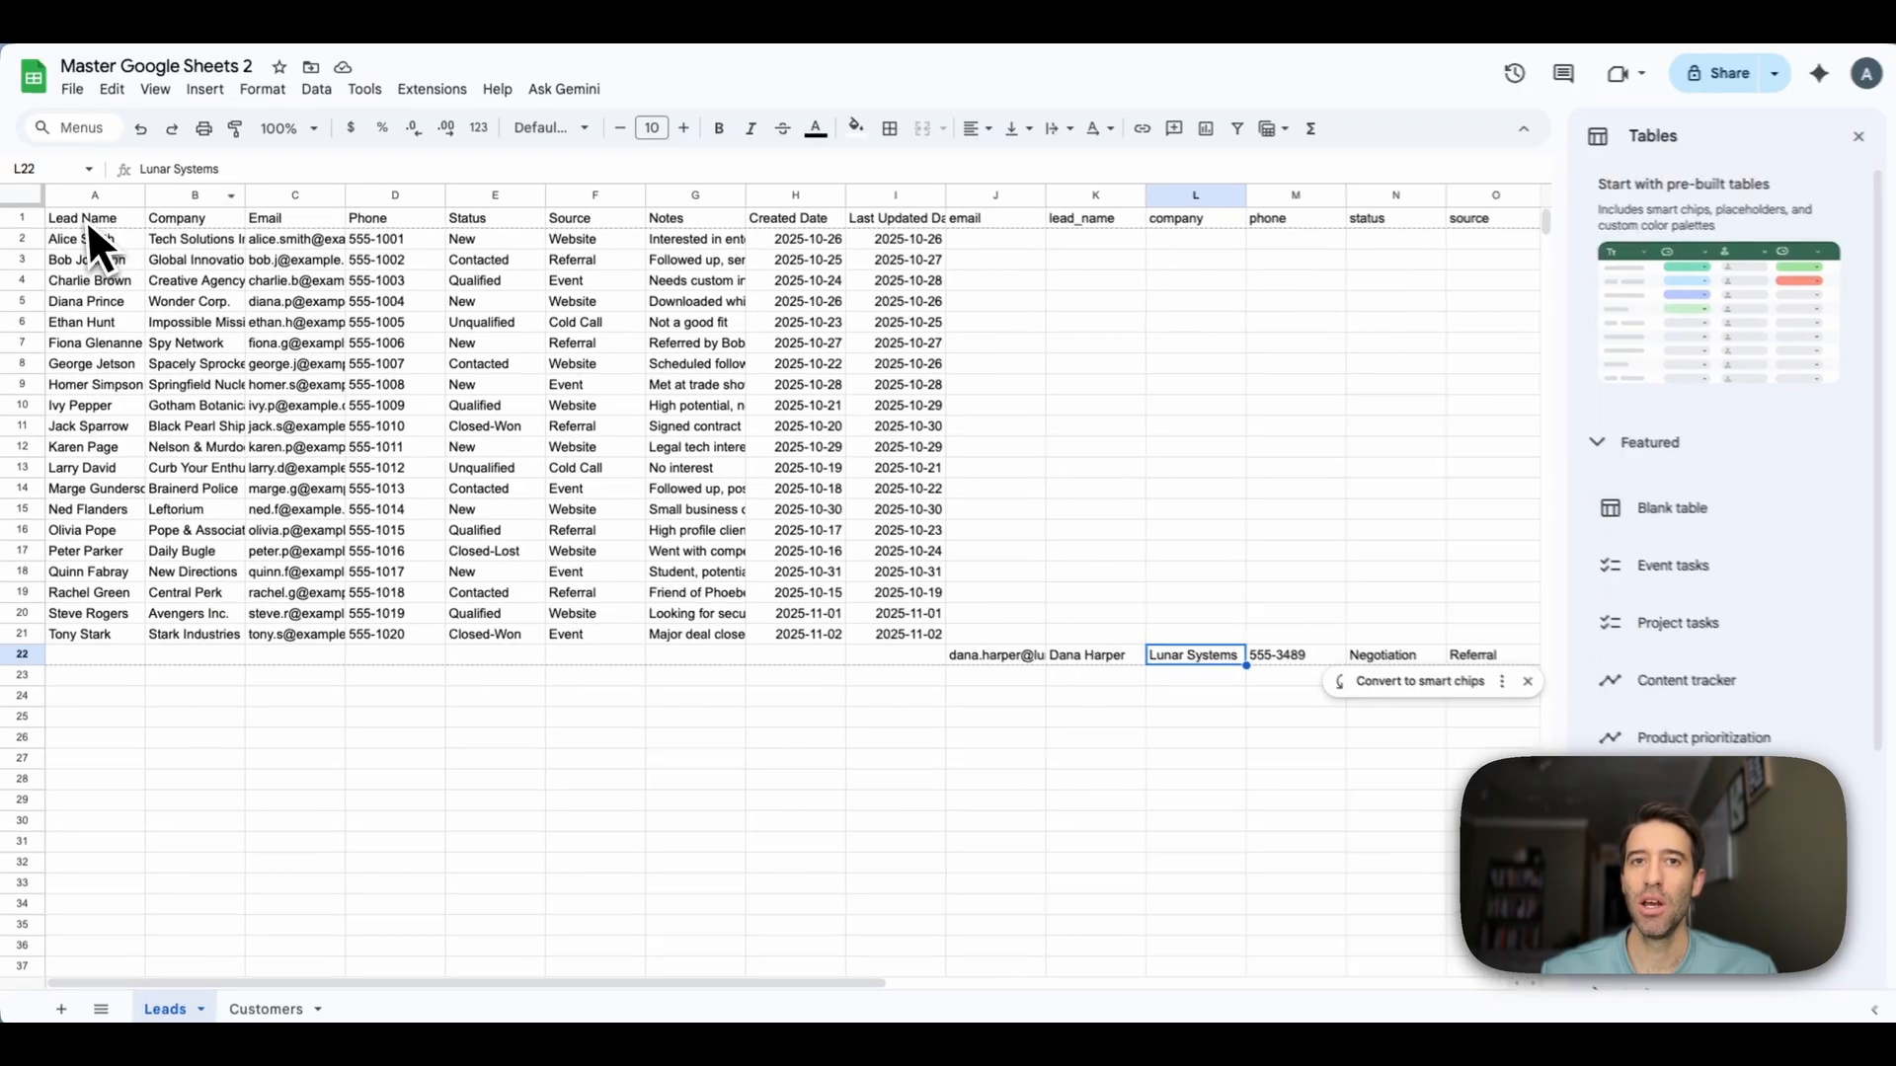
left_click(87, 220)
left_click(158, 219)
left_click(340, 255)
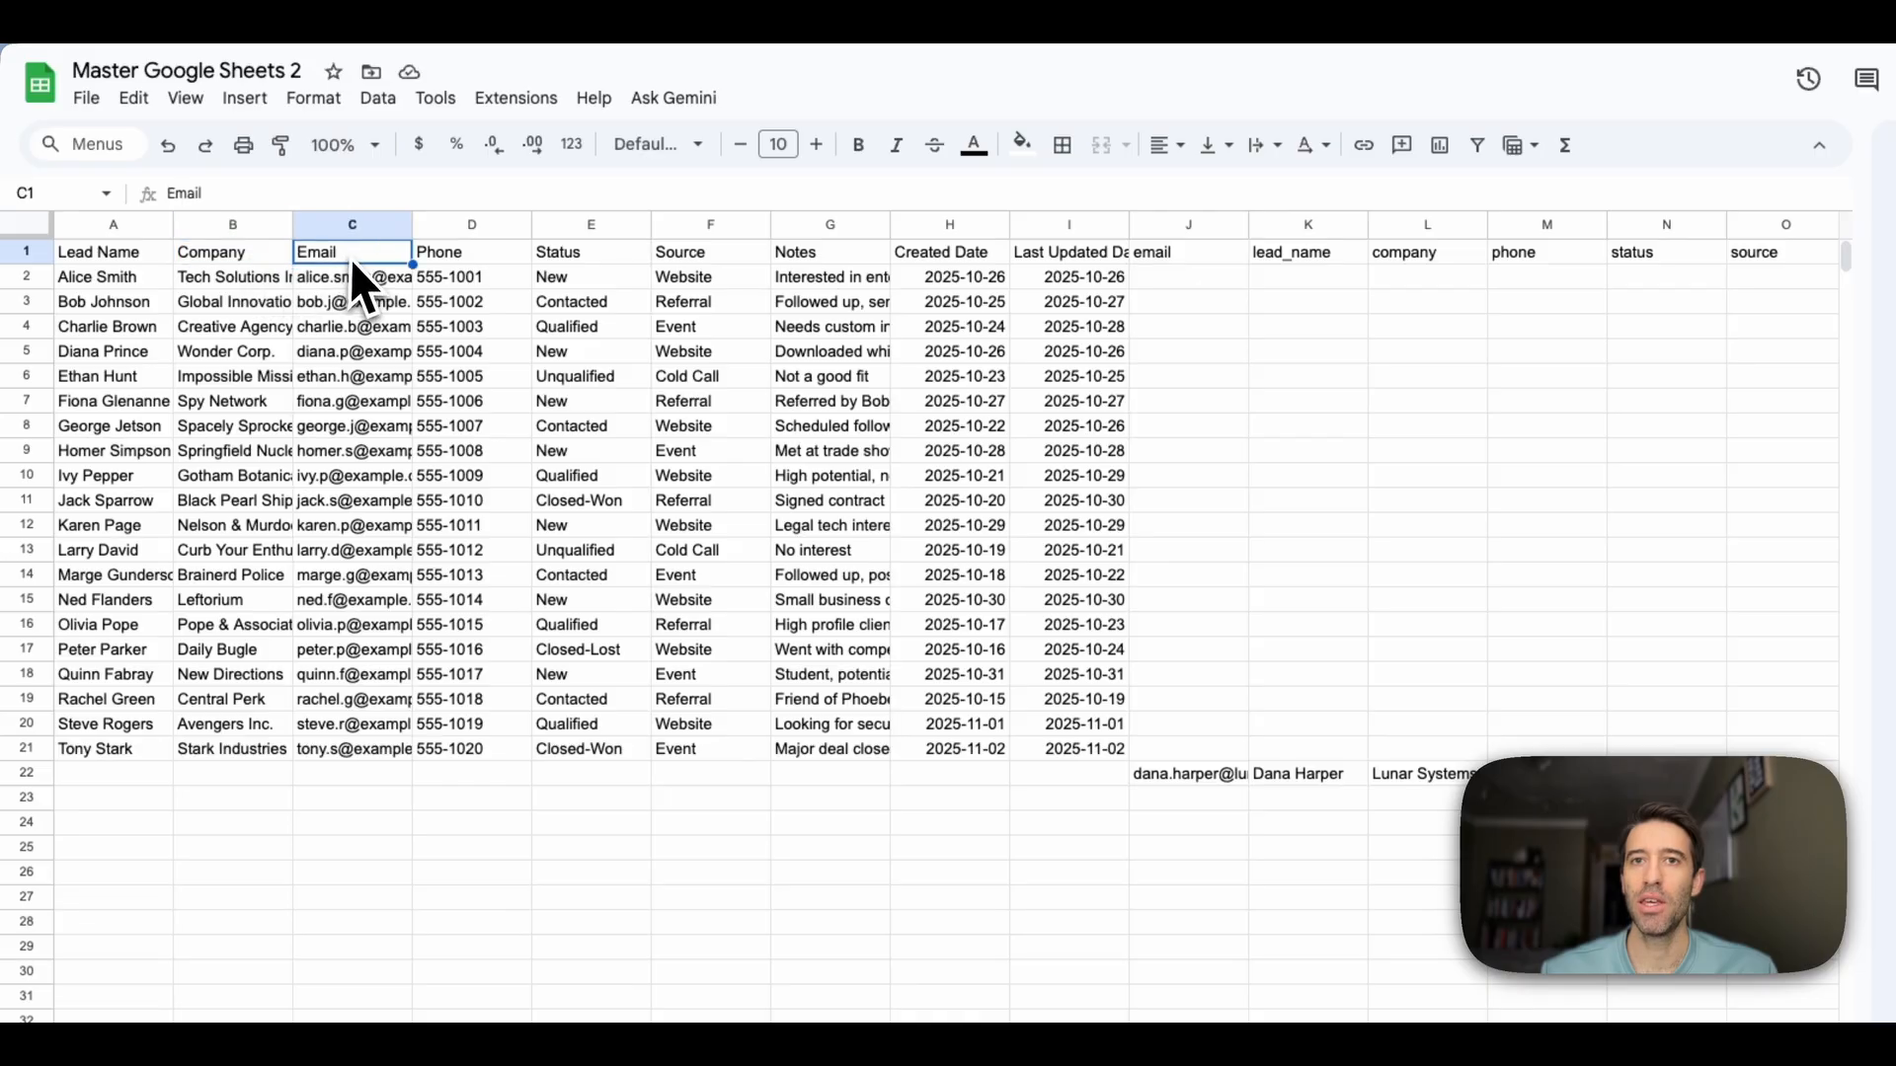
Delete the extra columns from email to last_updated_date, J through R, from the Leads sheet
scroll(459, 297, "right", 5)
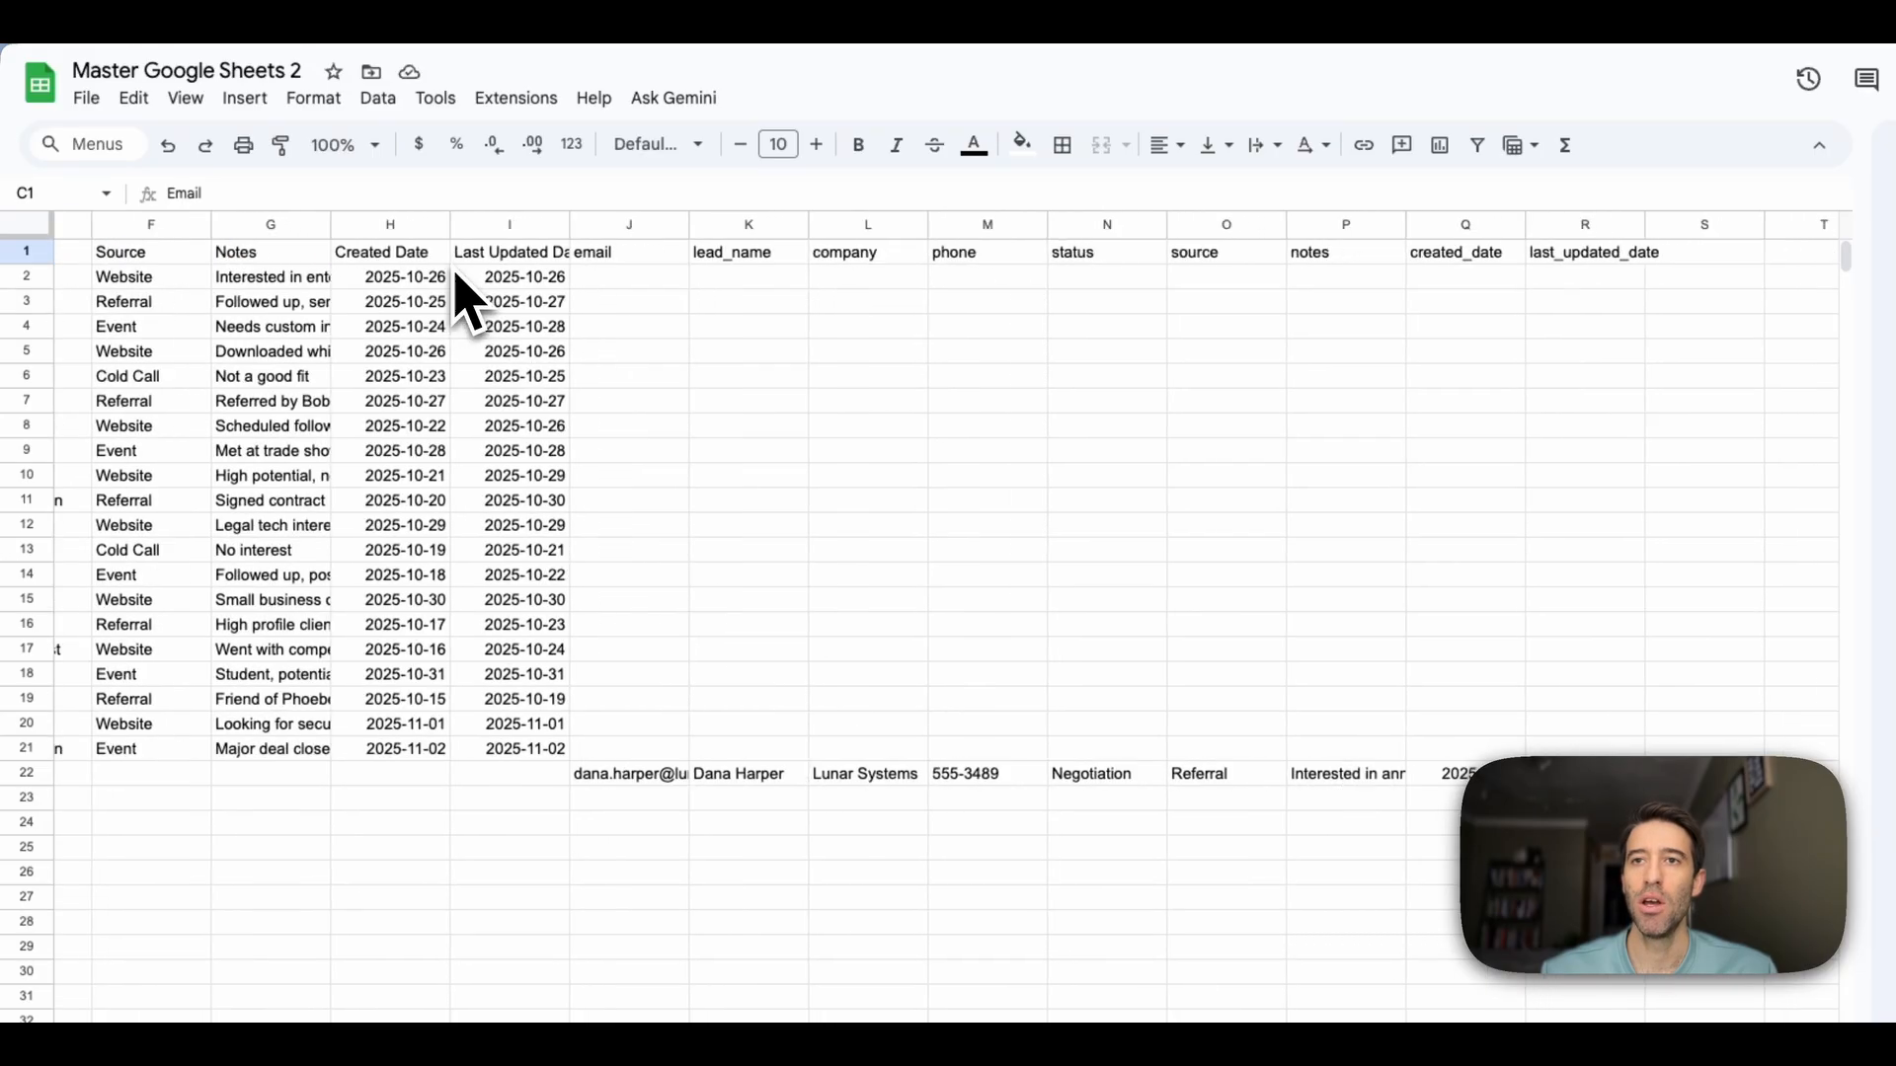
left_click(632, 225)
left_click(1585, 226, "shift")
right_click(1585, 225)
left_click(1629, 493)
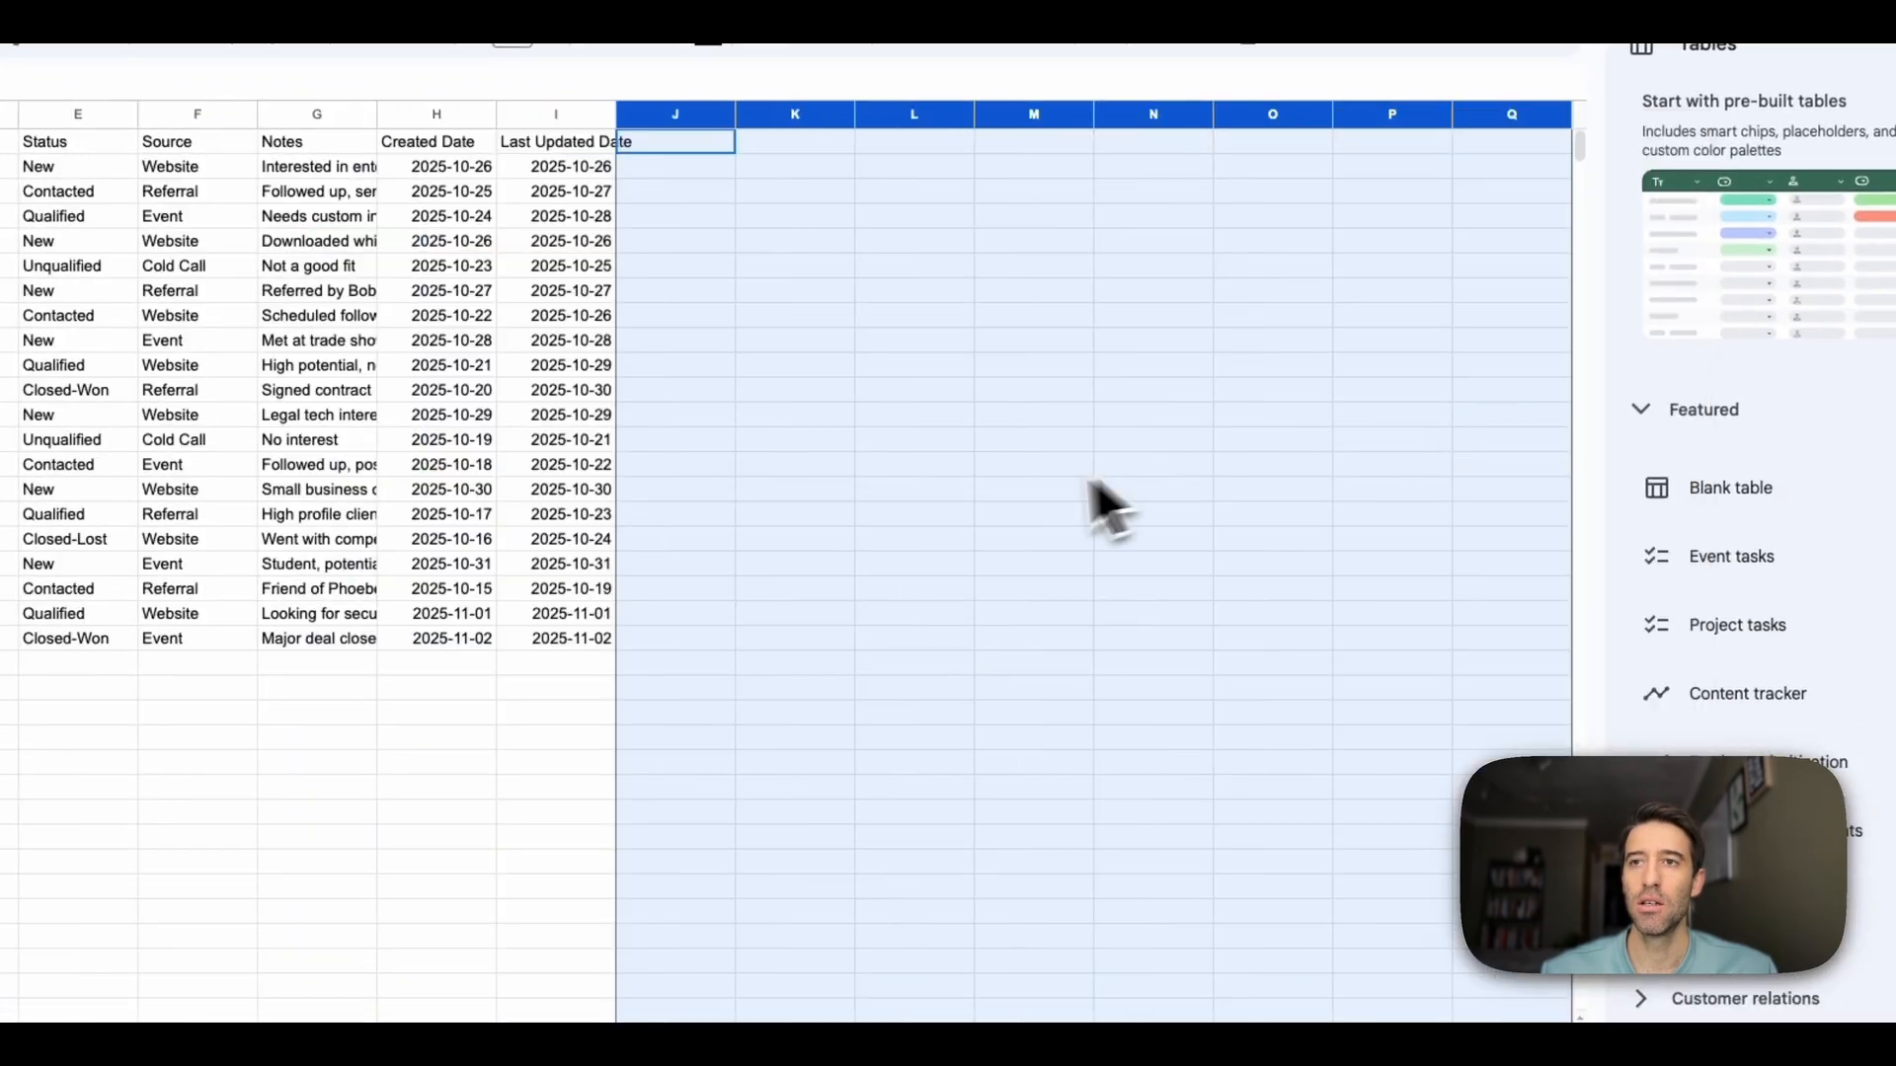
left_click(987, 491)
scroll(800, 444, "left", 2)
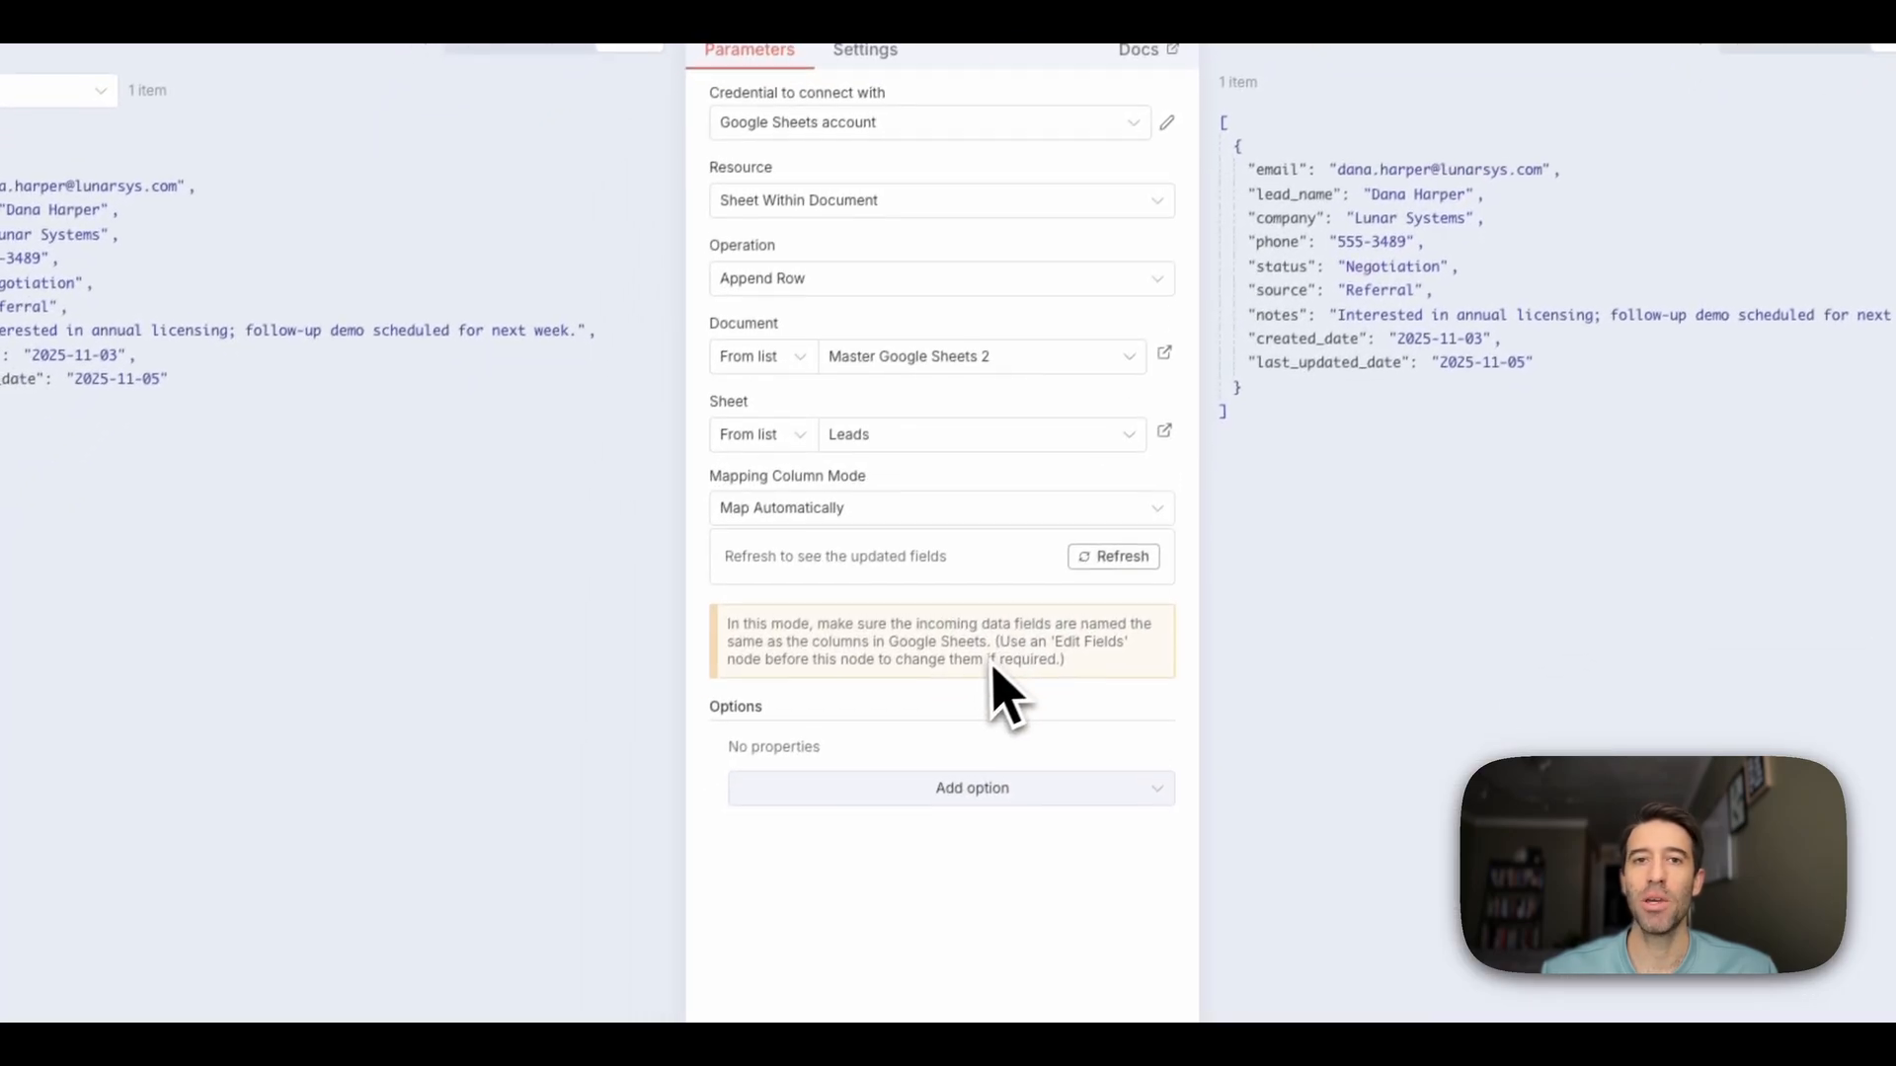
Back in n8n, set the mapping mode to Map Each Column Manually and map lead_name, company, email and the remaining input fields to their matching columns
left_click(1022, 508)
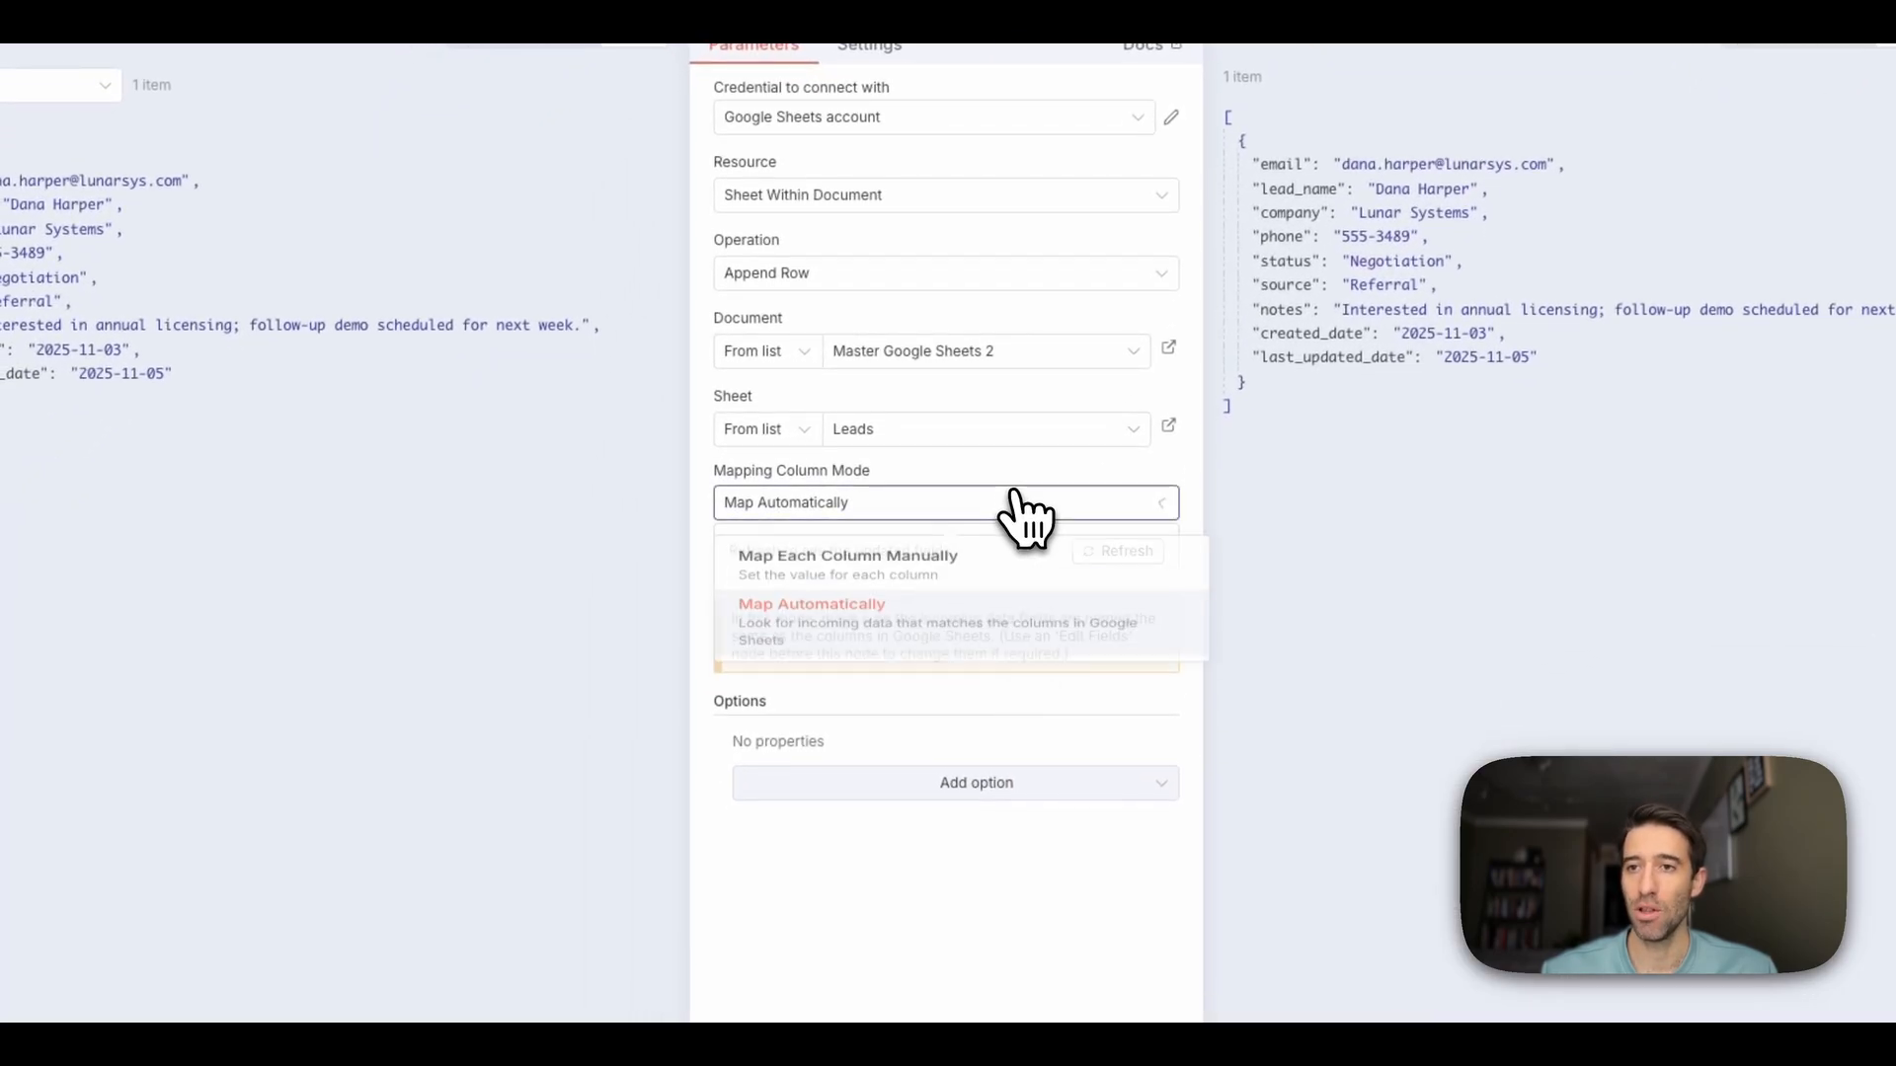
left_click(921, 577)
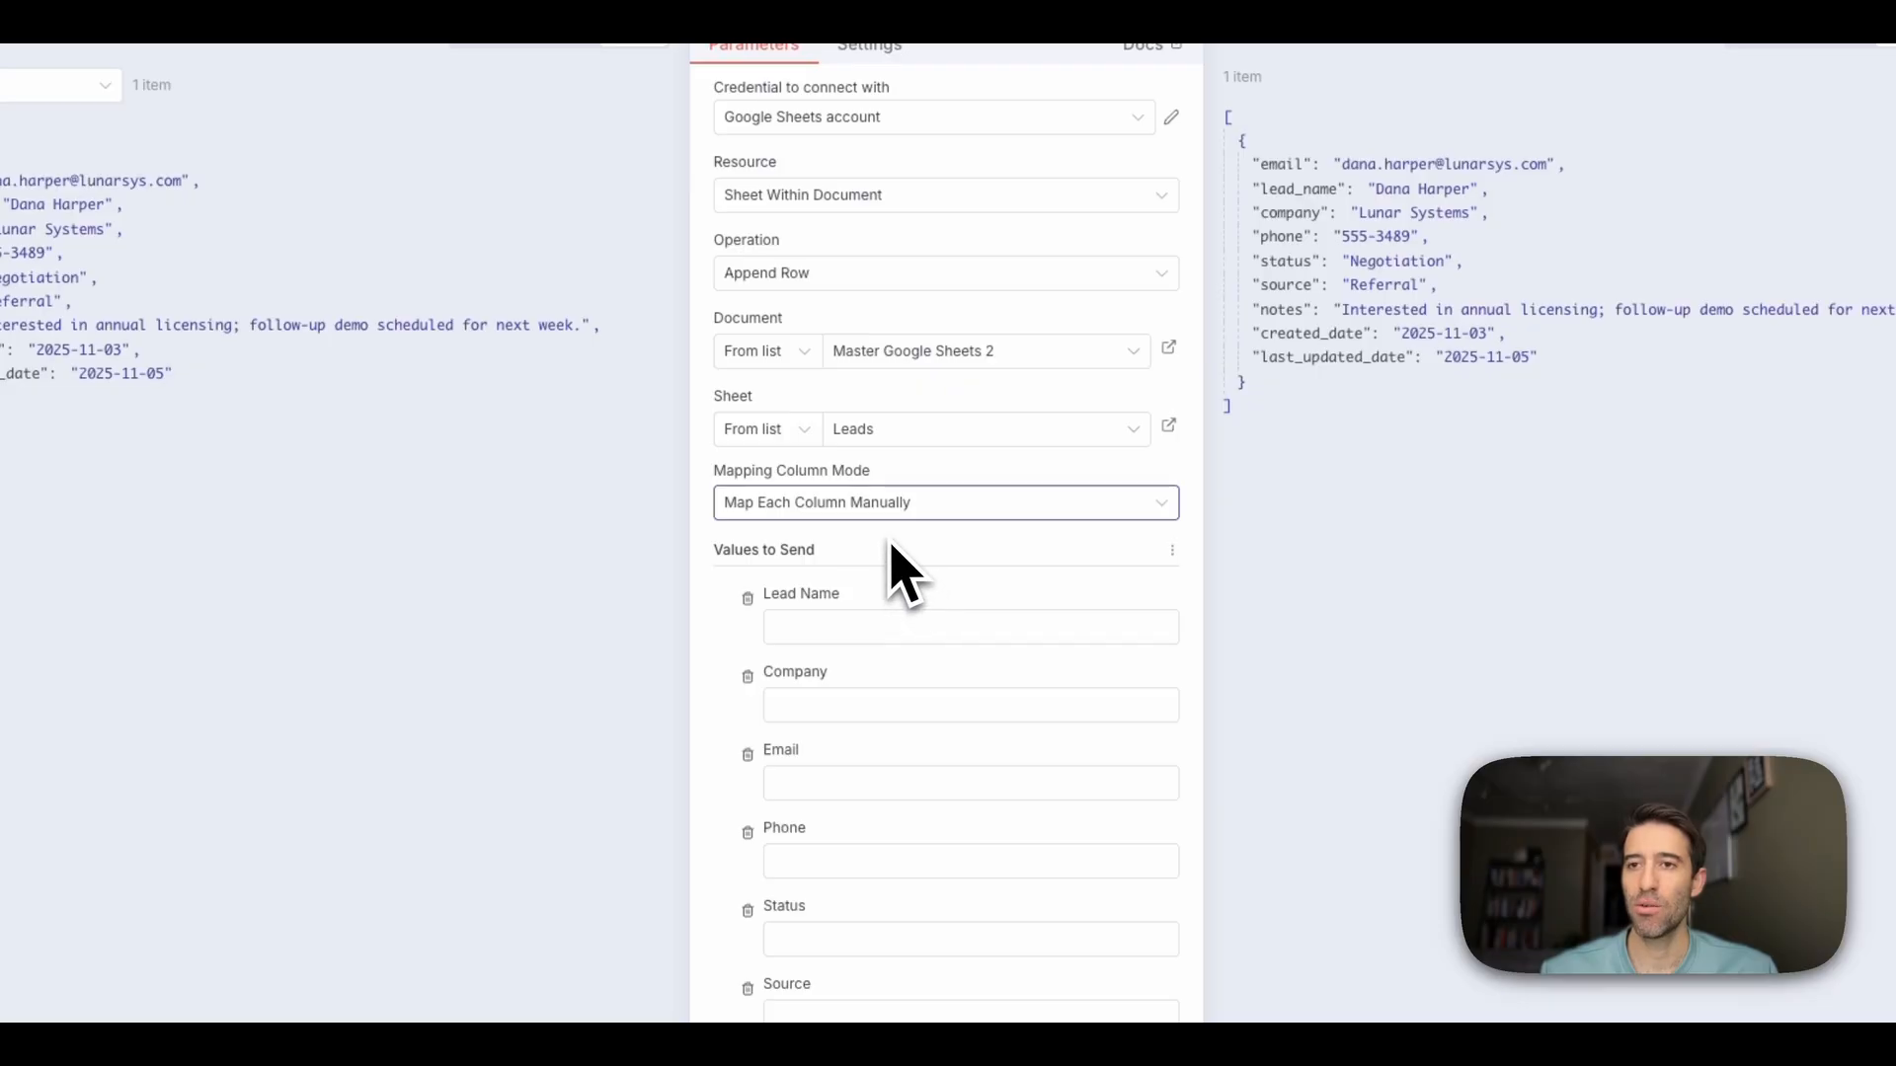
scroll(914, 545, "down", 2)
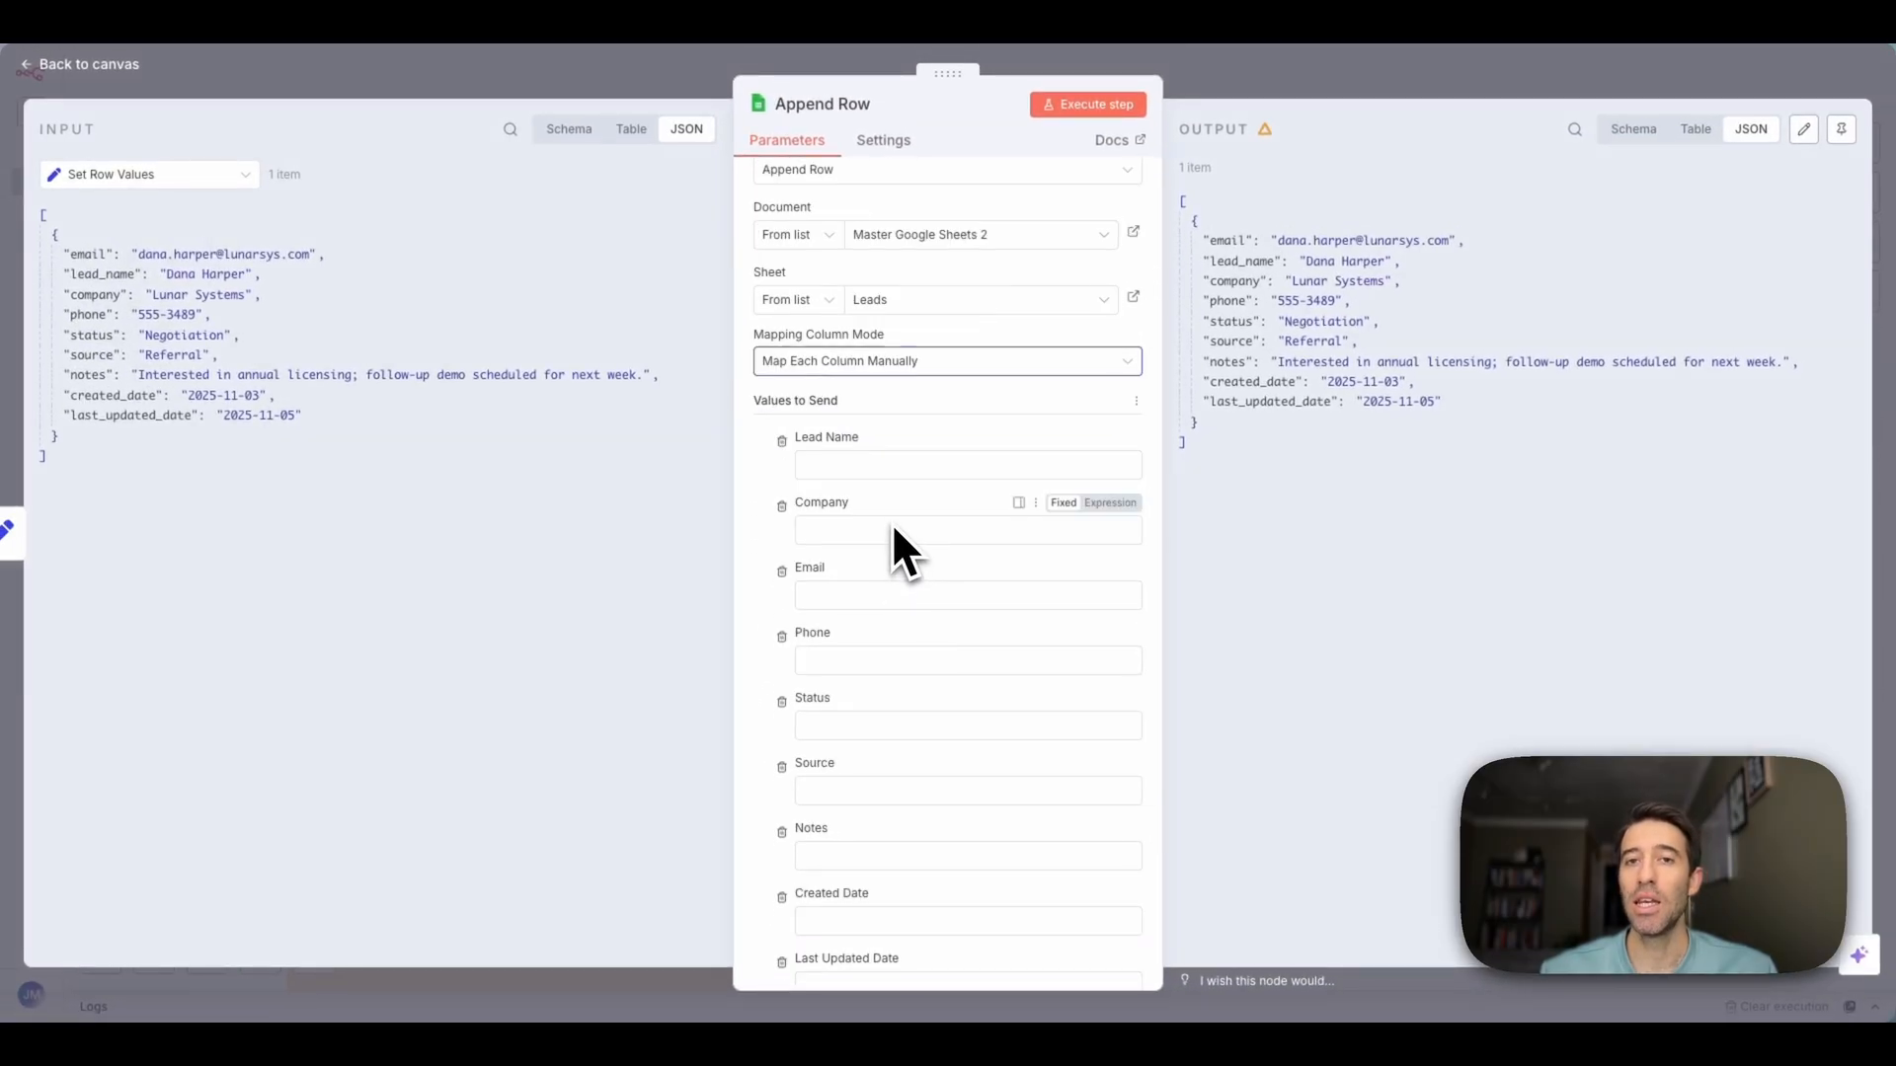
left_click_drag(94, 273, 787, 450)
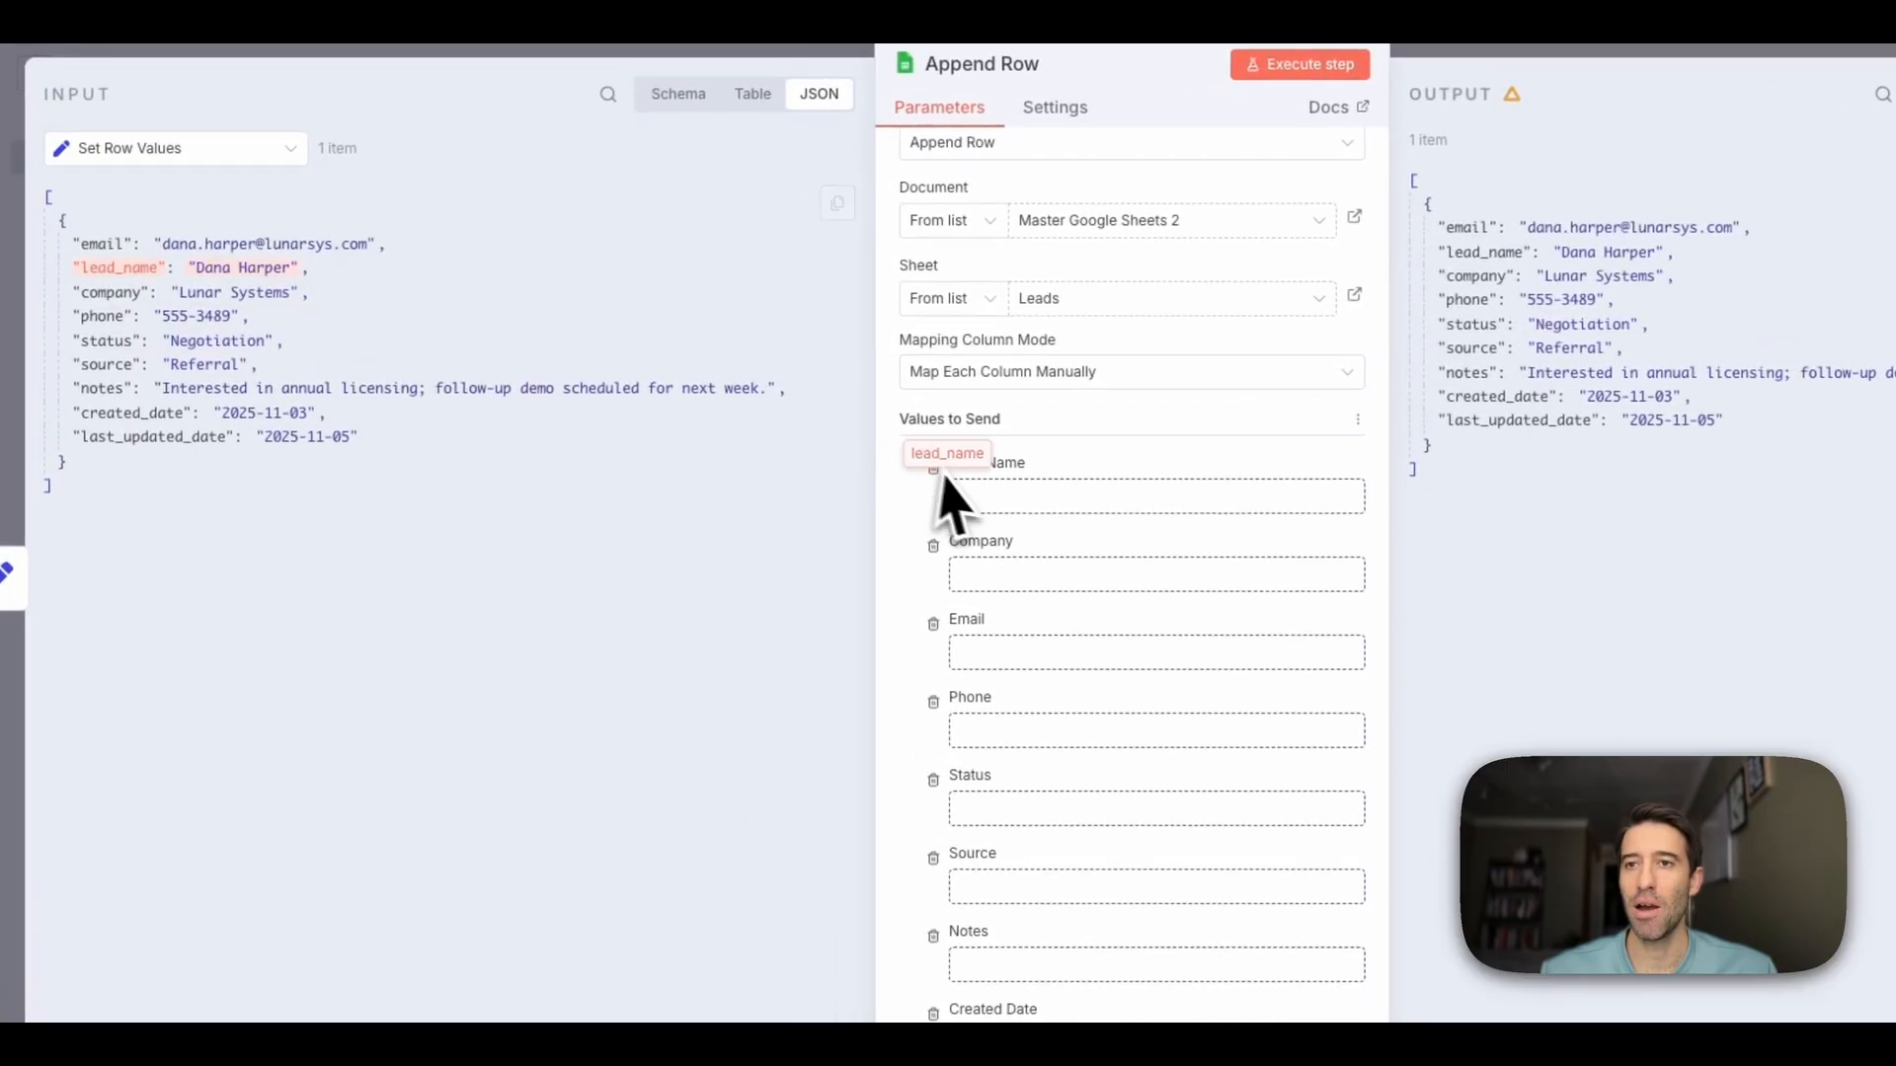
left_click_drag(940, 477, 987, 486)
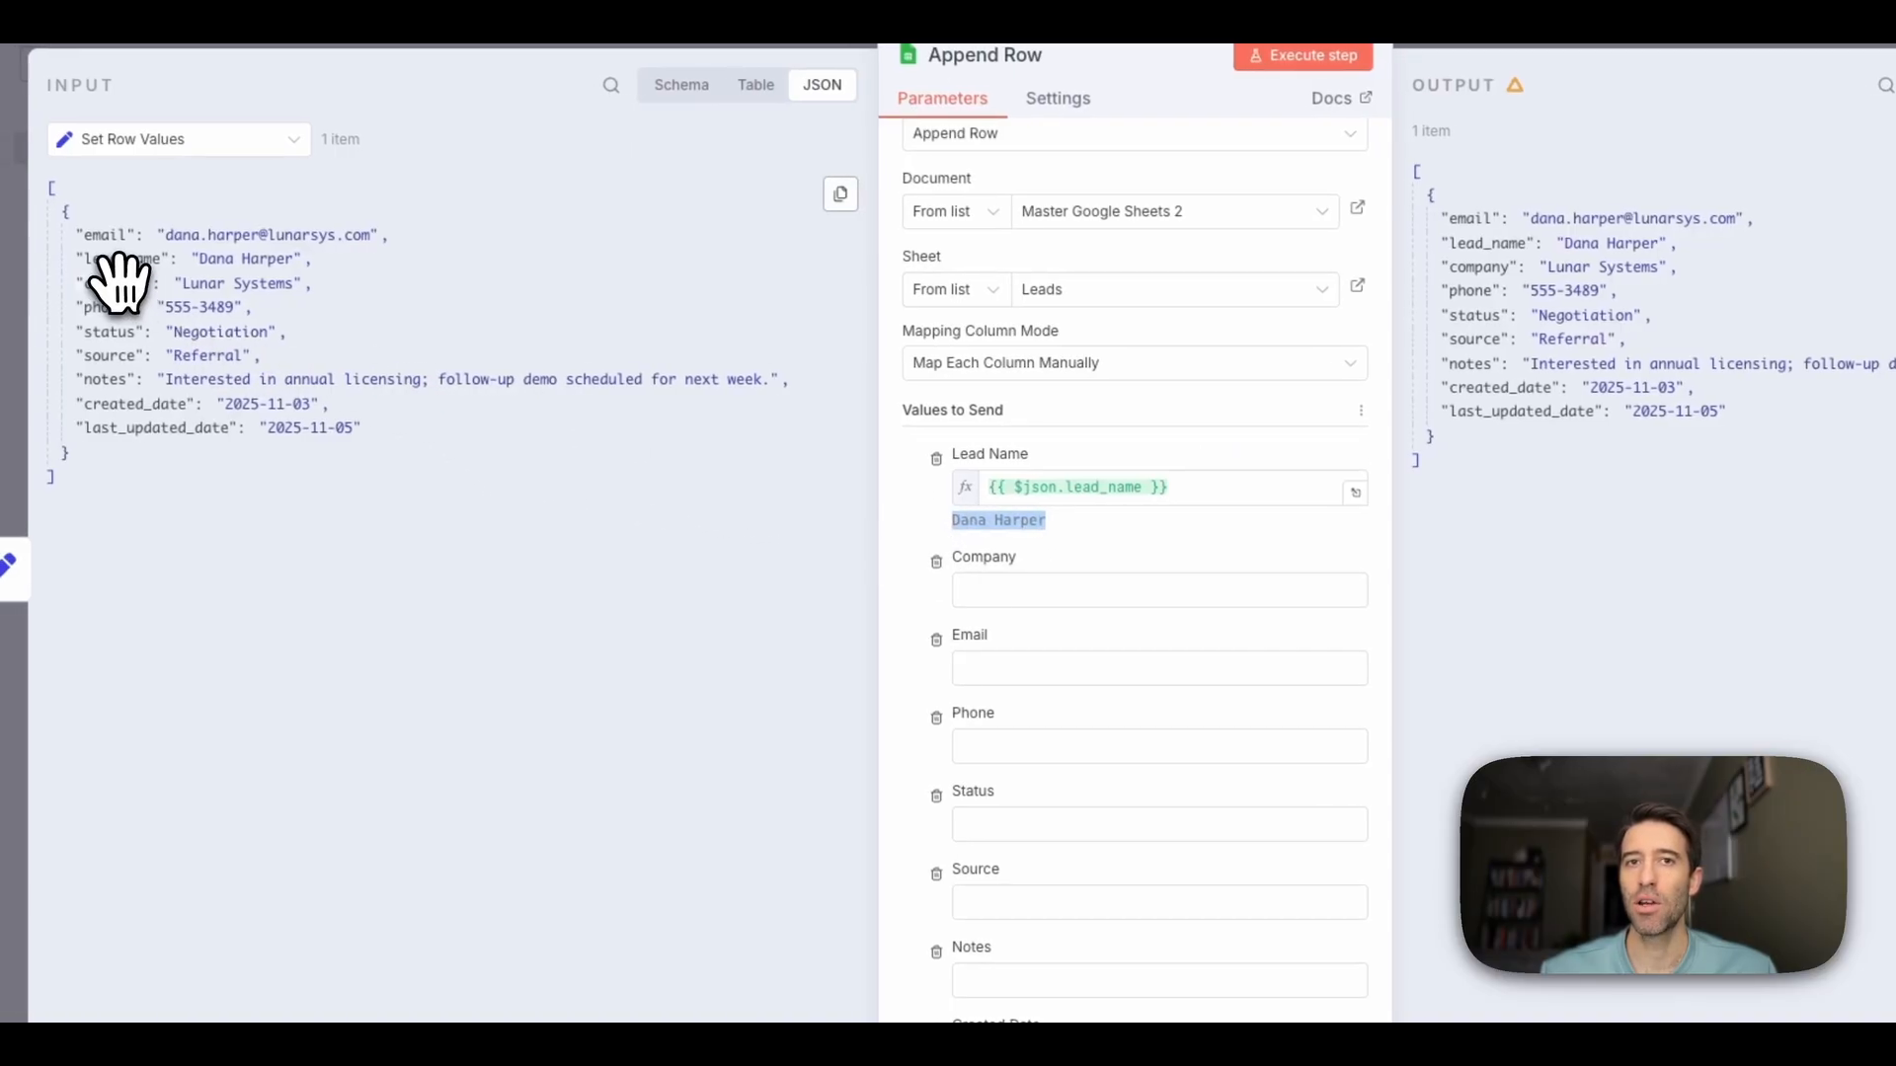
left_click_drag(119, 283, 986, 584)
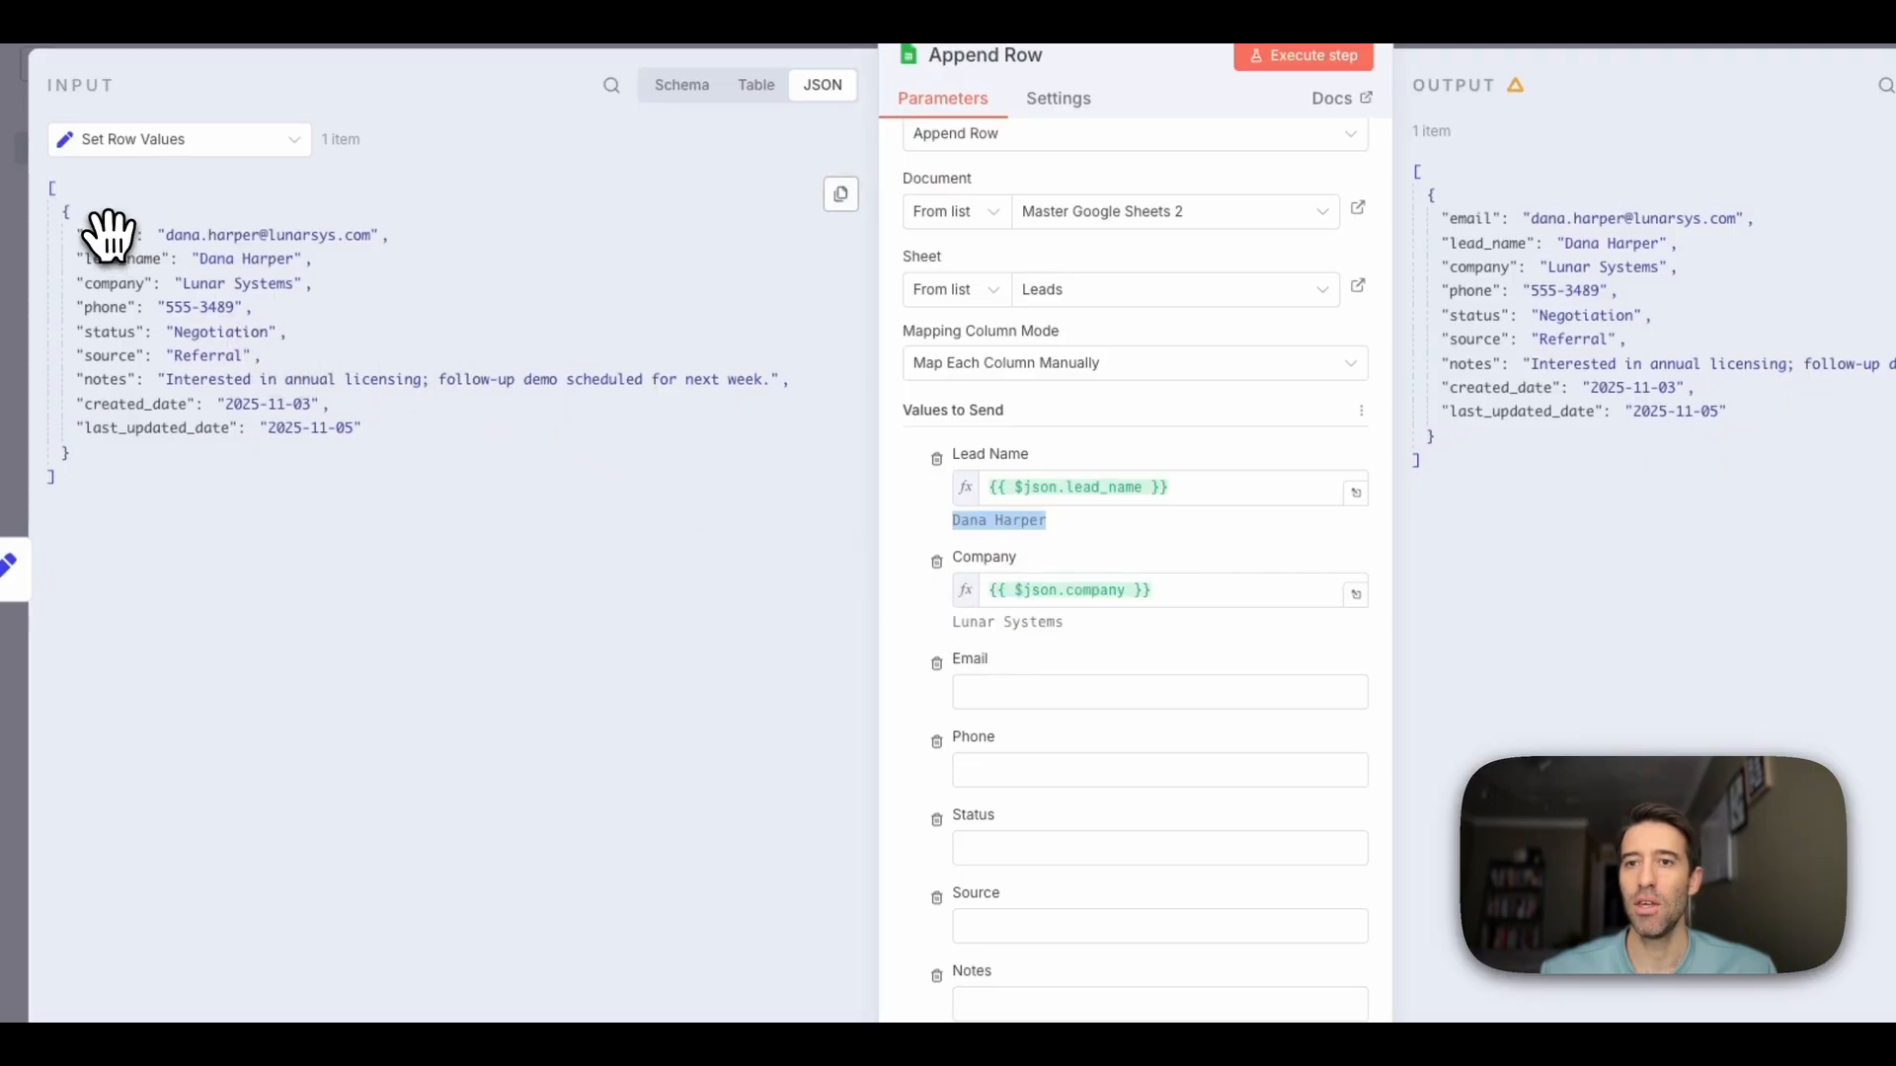
left_click_drag(108, 235, 990, 681)
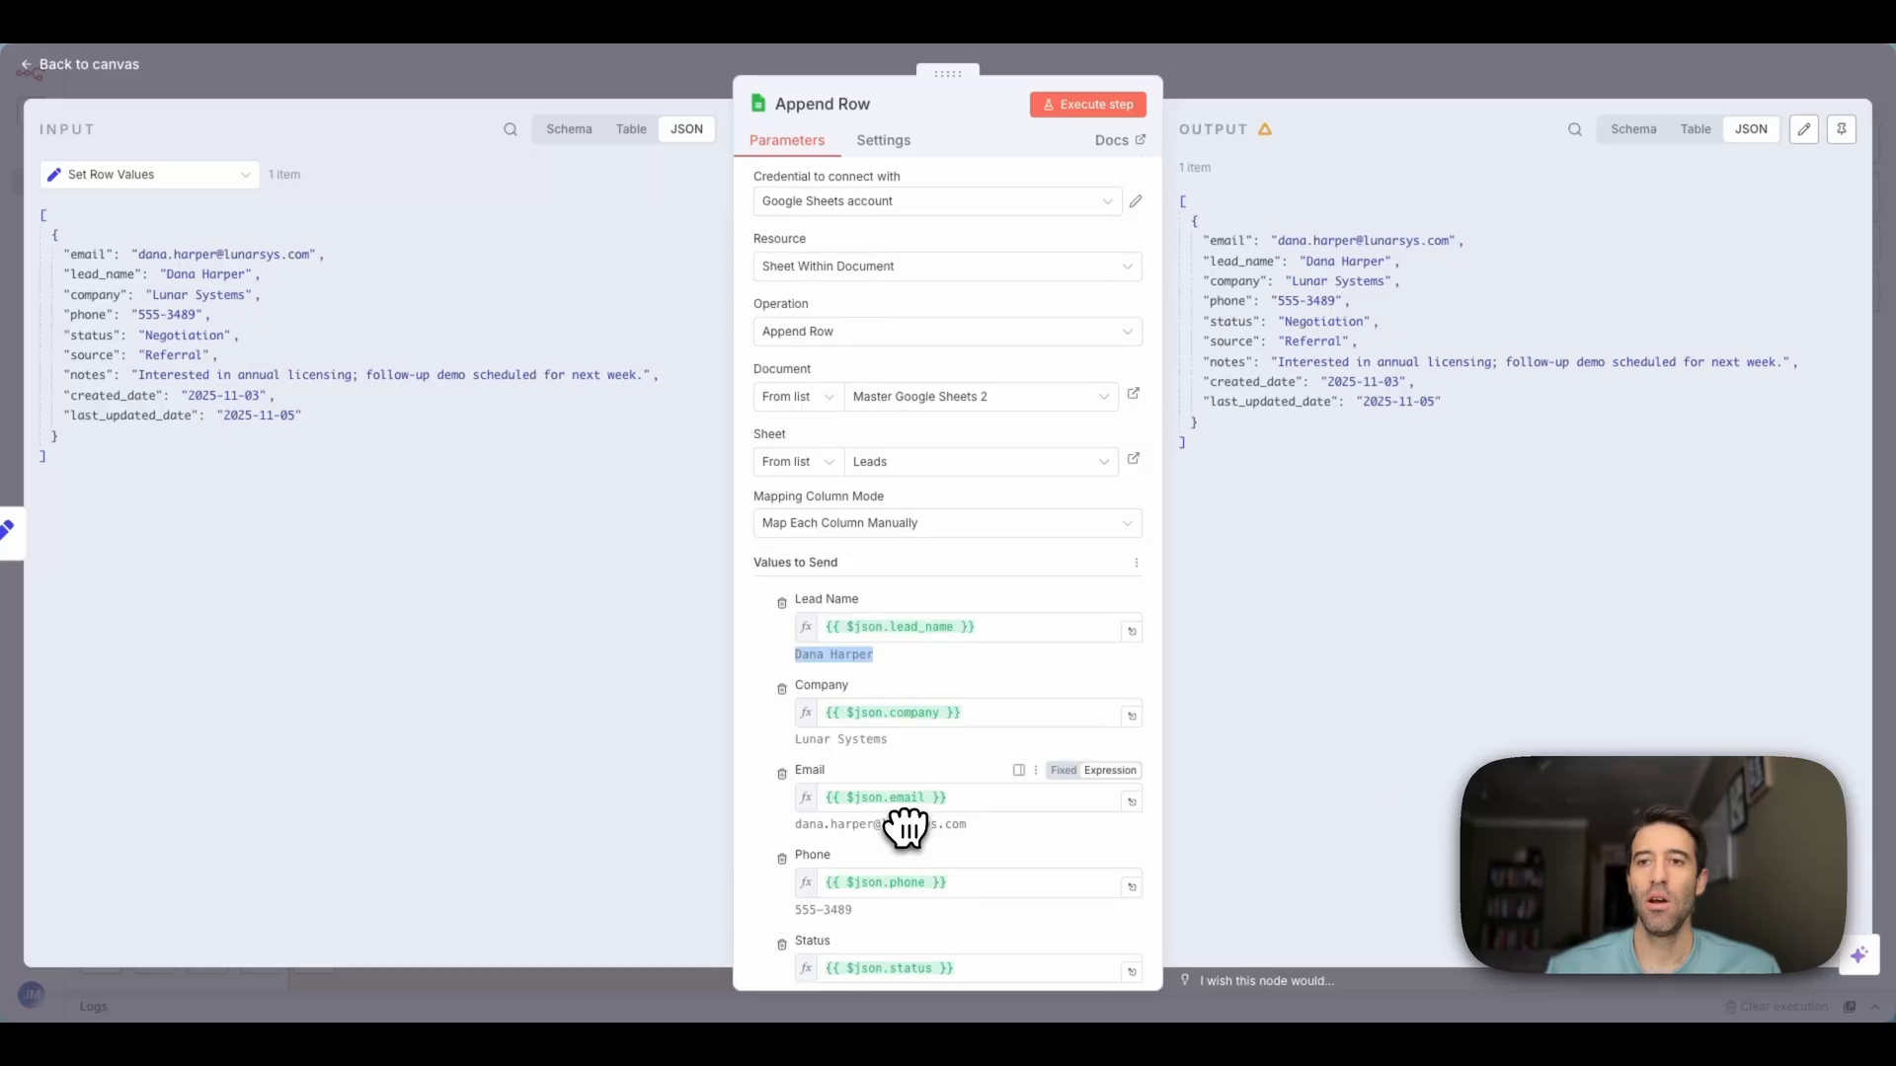
Review the mapped expressions under Values to Send, from Lead Name down to Last Updated Date
scroll(952, 810, "down", 3)
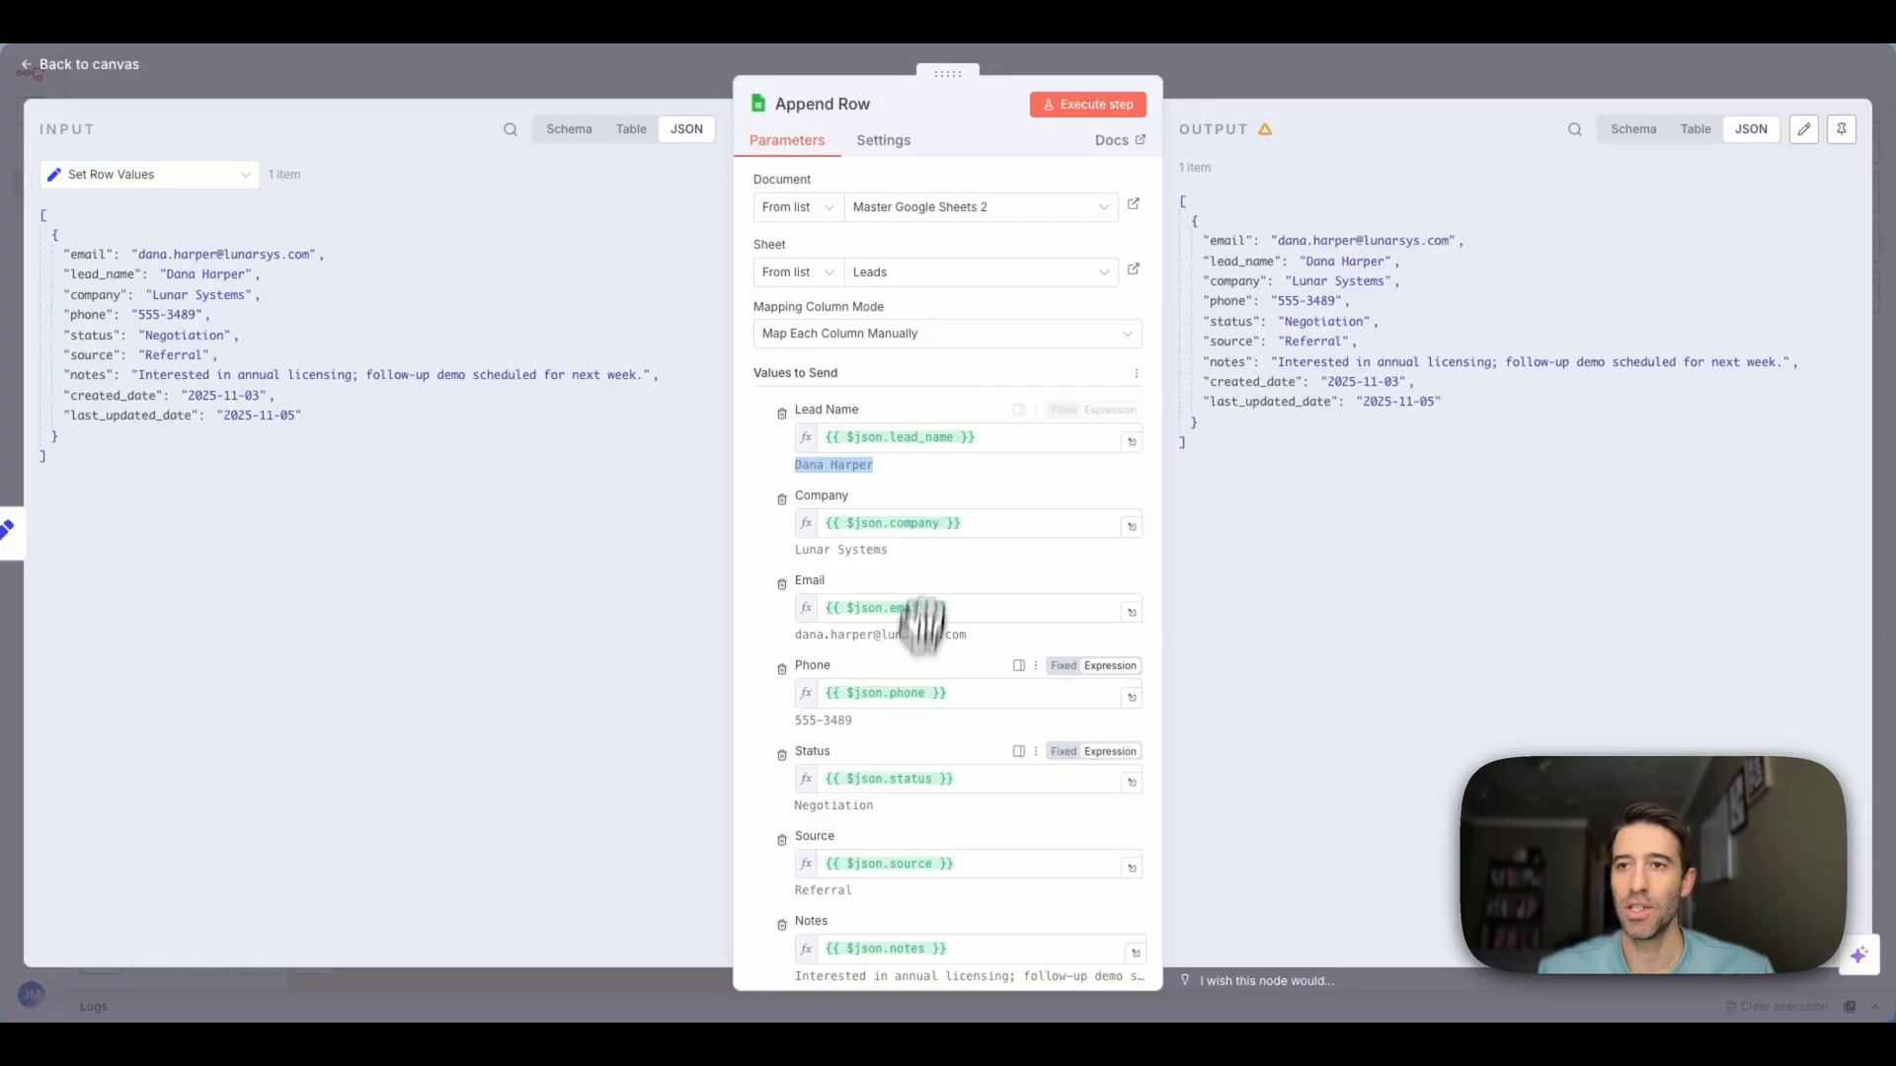
scroll(933, 534, "down", 3)
scroll(967, 597, "down", 3)
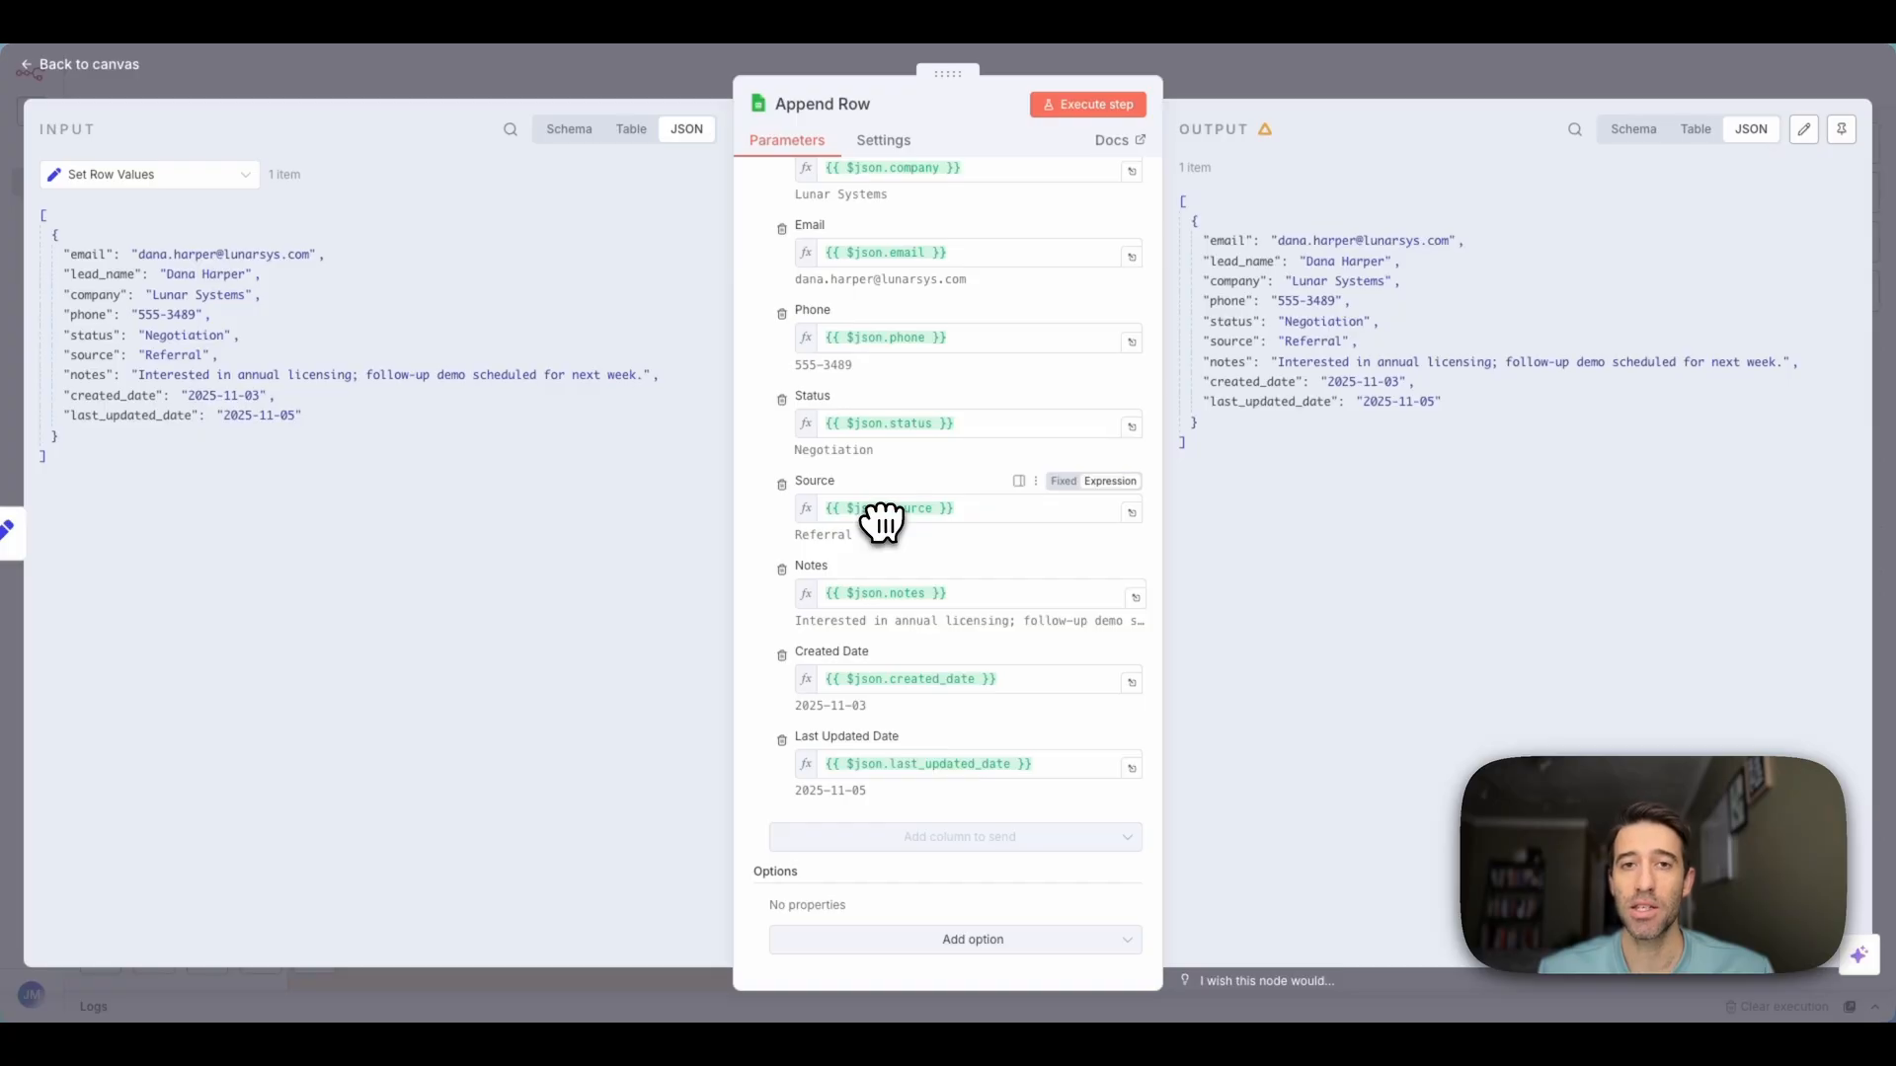
scroll(880, 521, "up", 5)
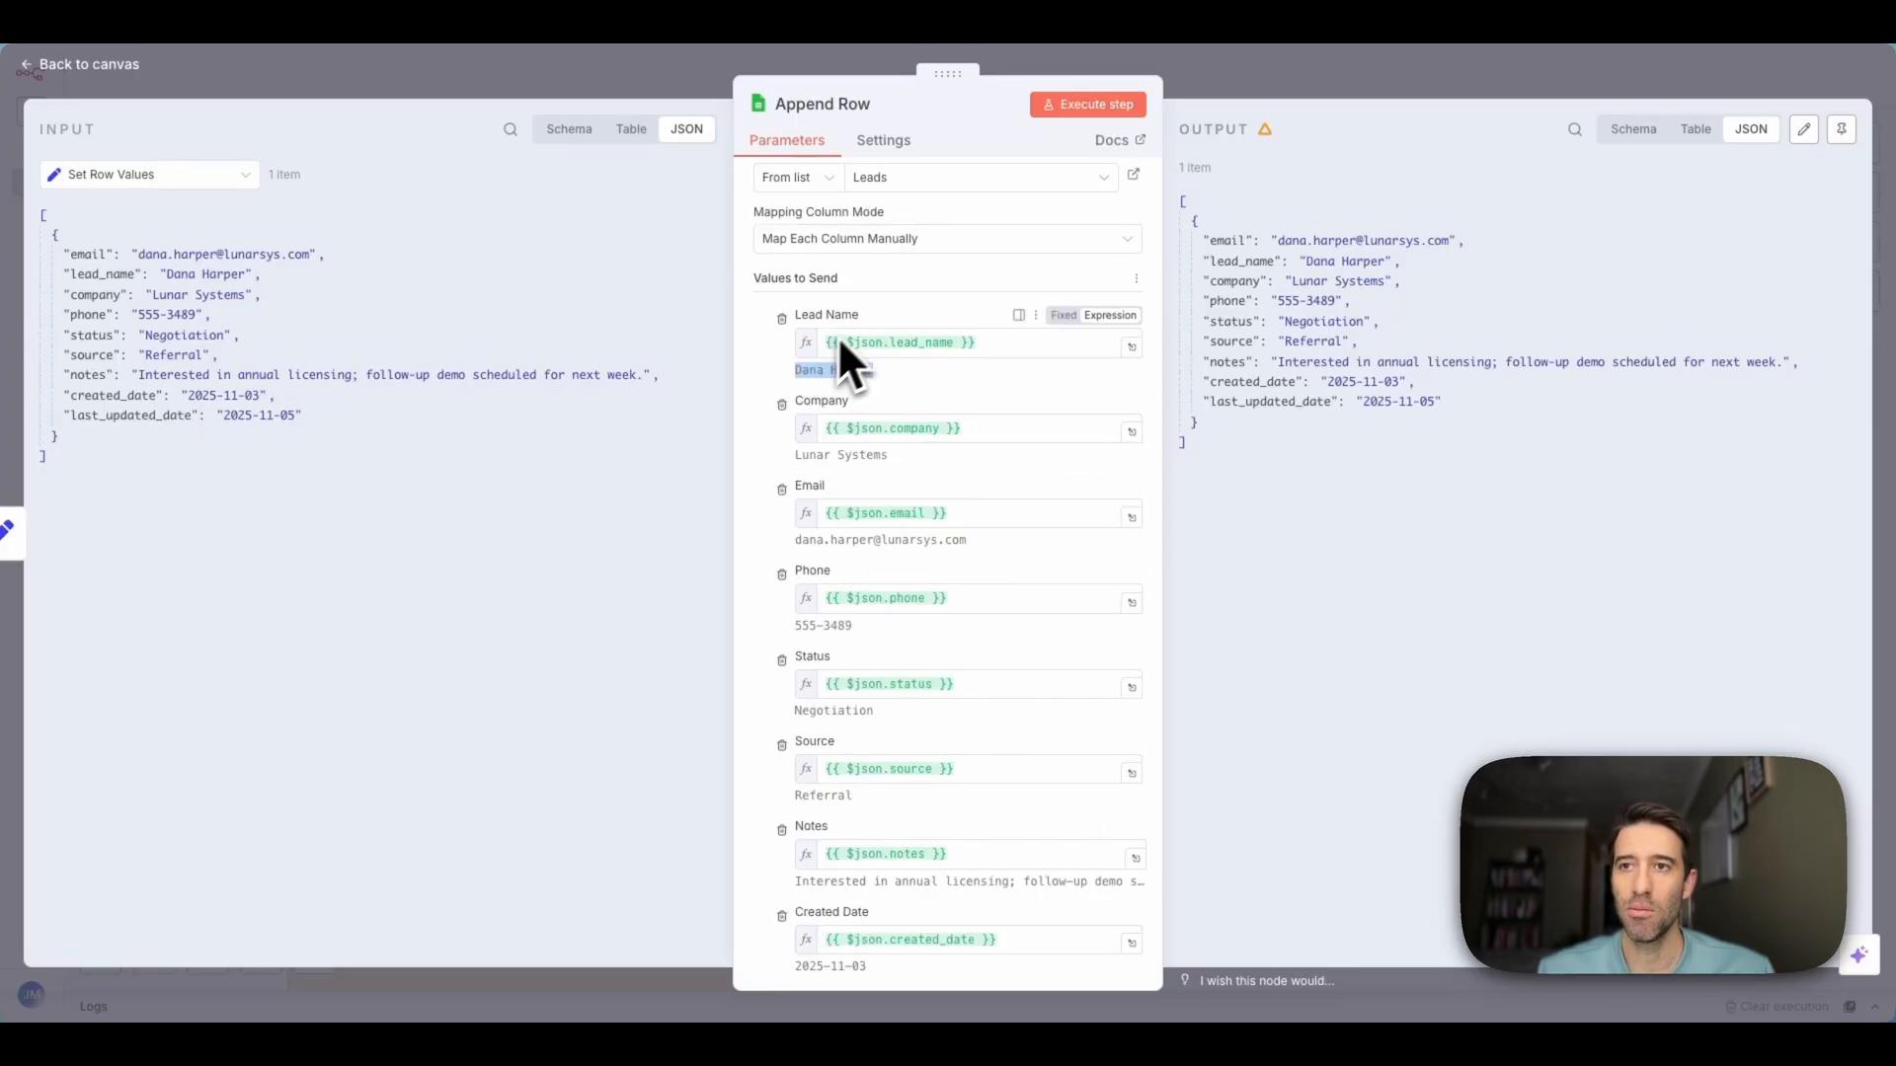
Highlight the Lead Name column label and compare its expression with the lead_name field in the input JSON
left_click_drag(995, 357, 928, 359)
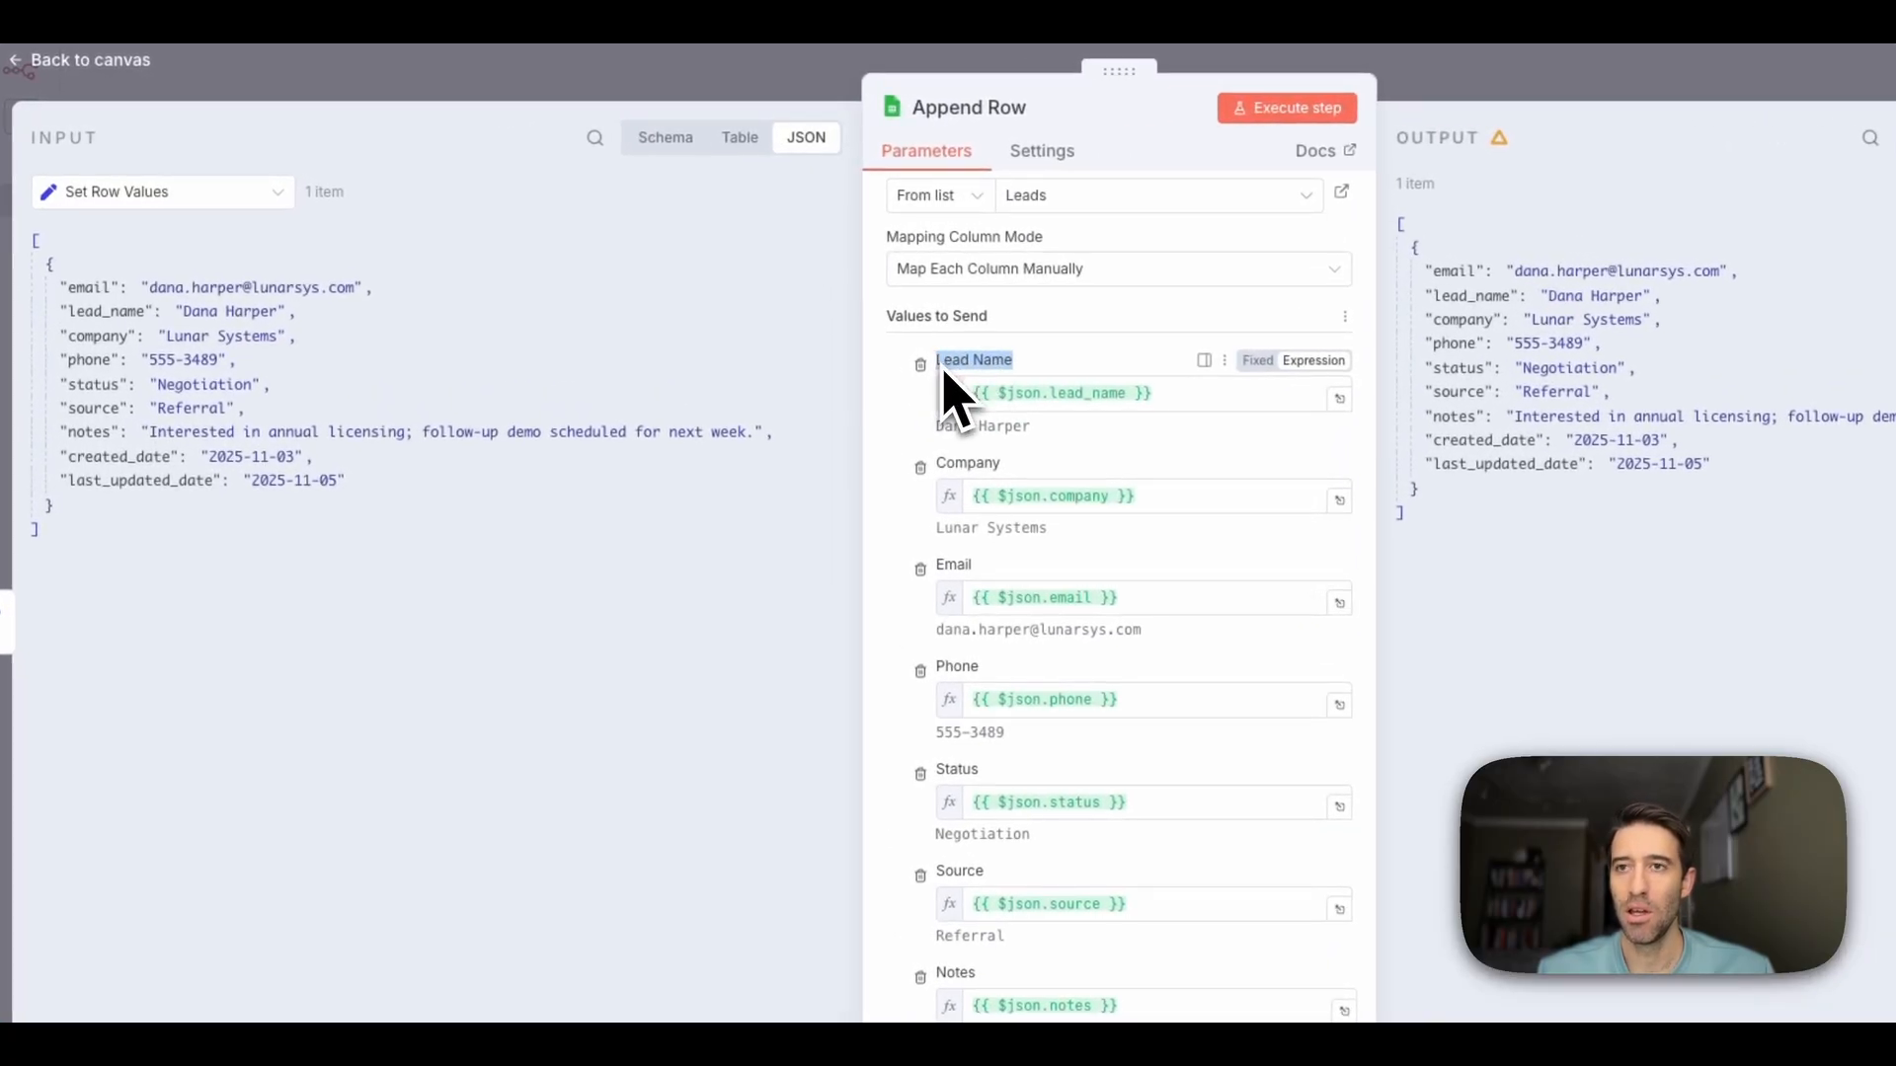
left_click(952, 363)
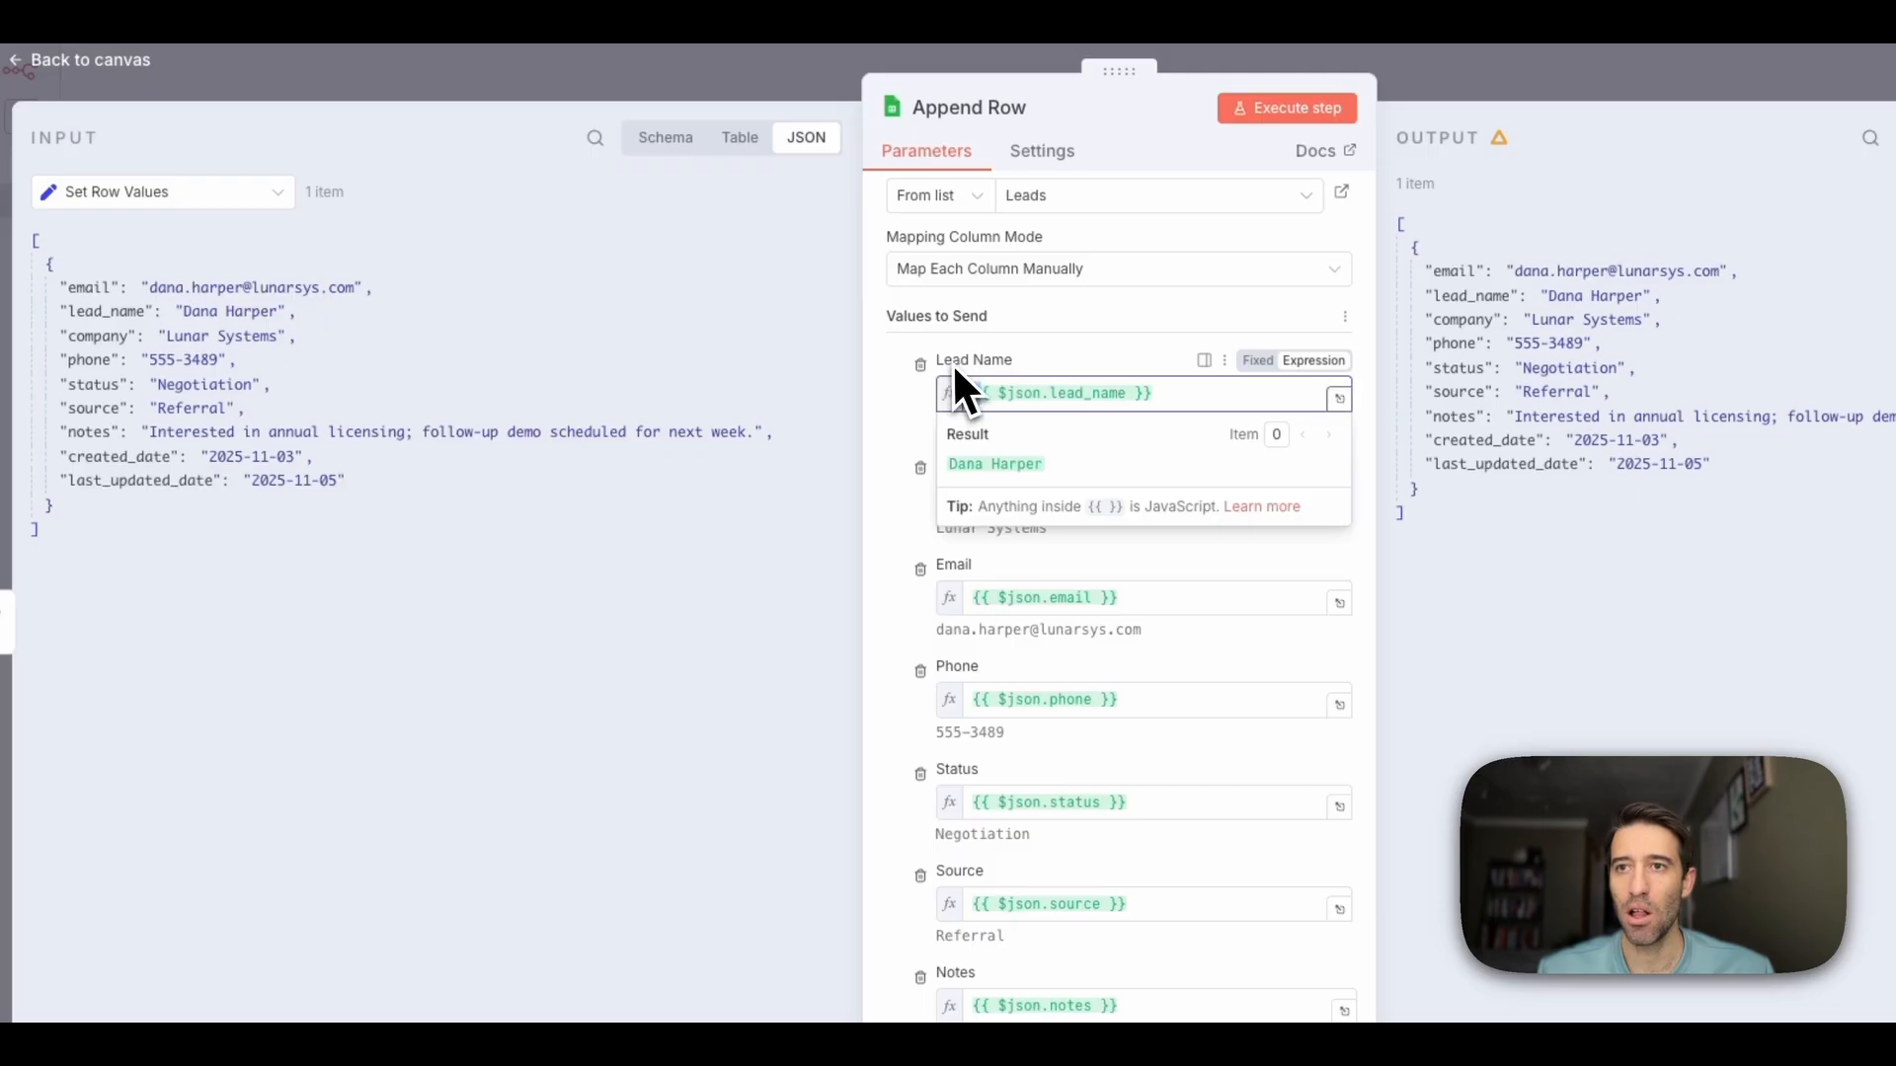
left_click(952, 363)
left_click(1072, 398)
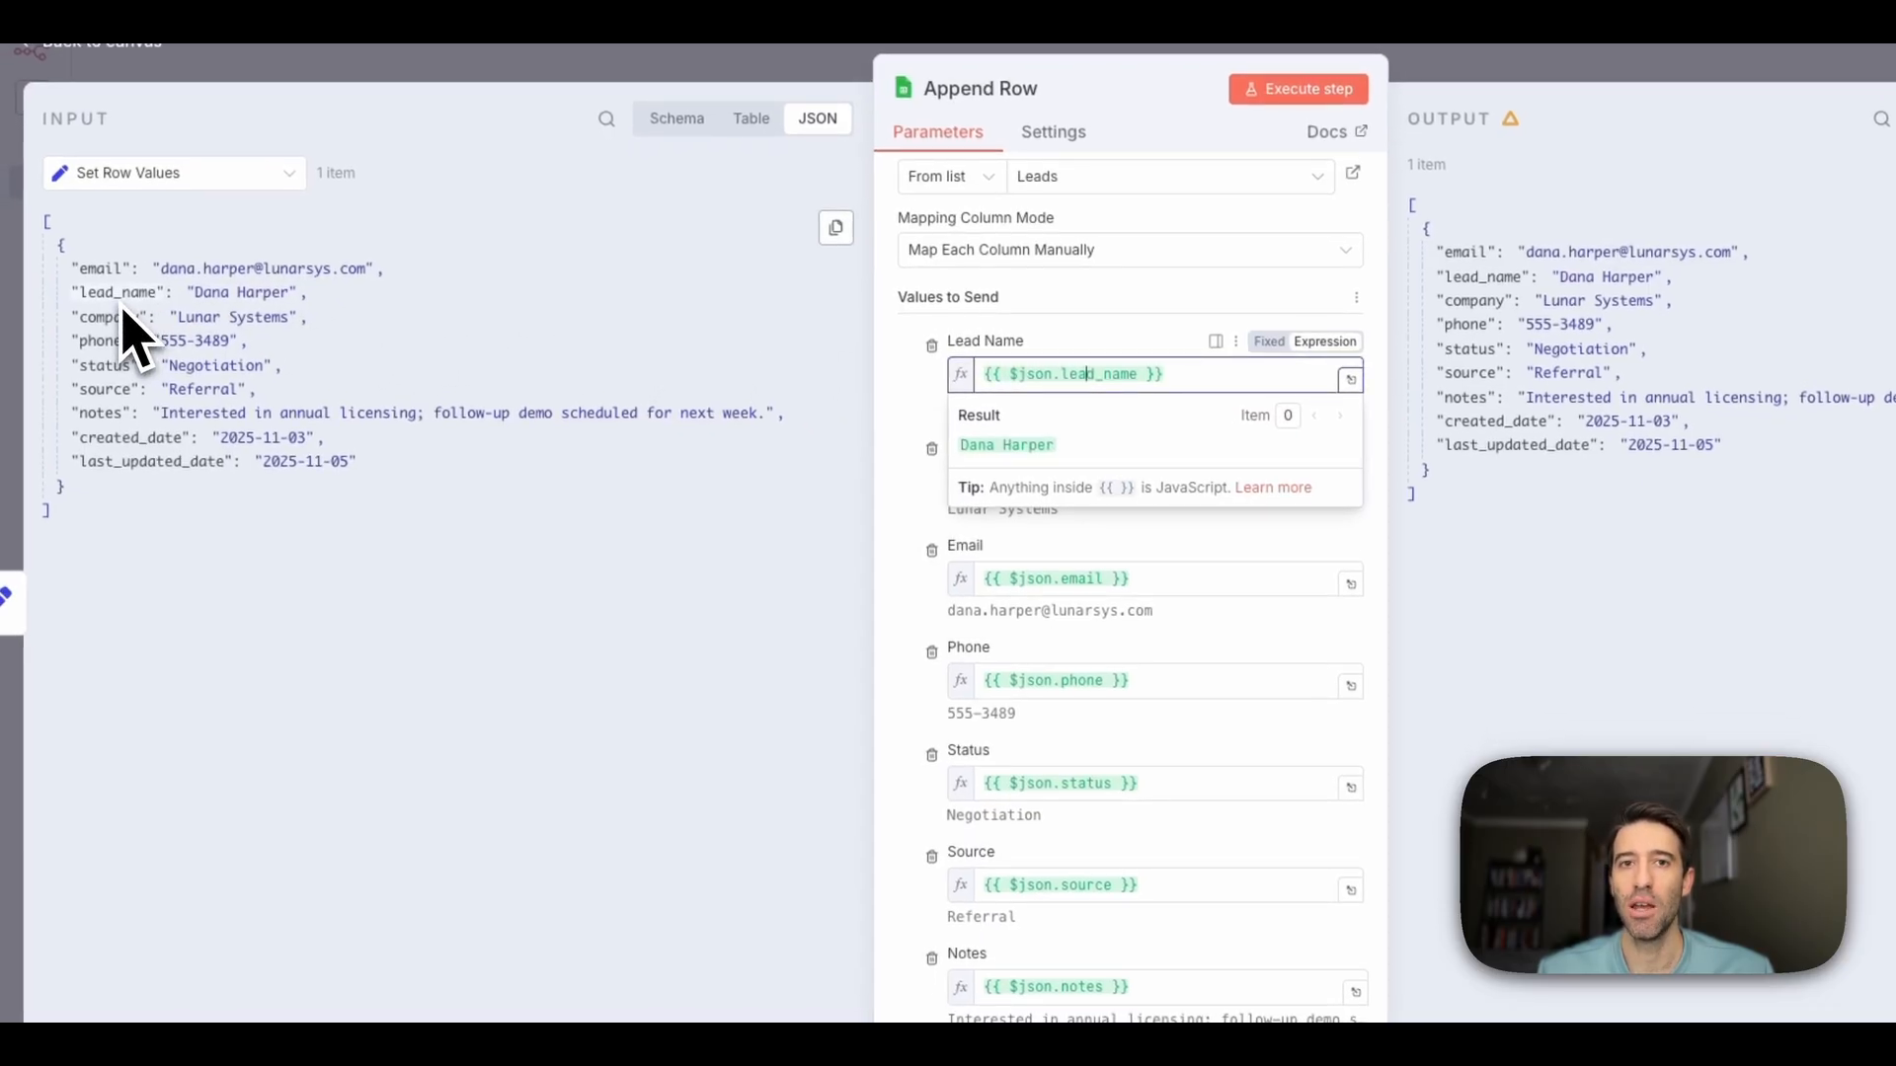
left_click(903, 423)
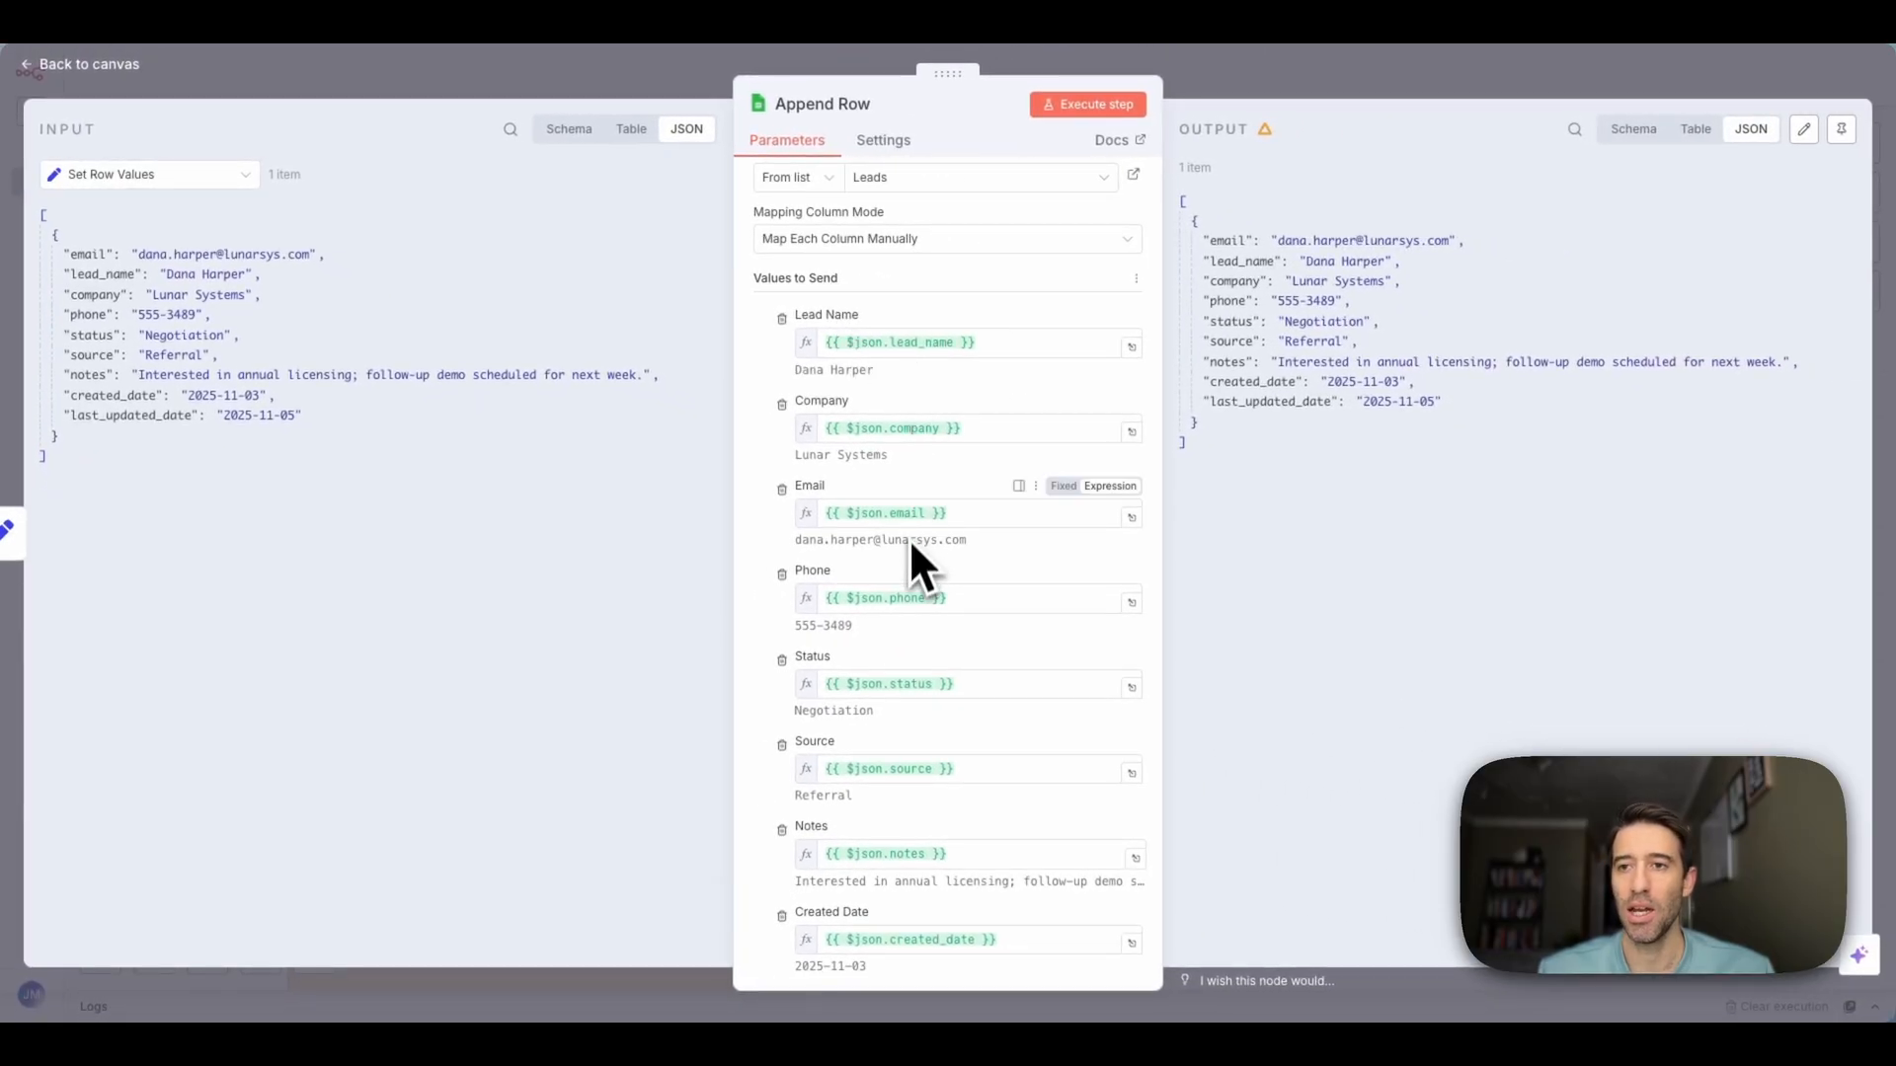
Recheck all the mapped columns, and switch to the Leads sheet to inspect the last lead row and the empty rows beneath it
scroll(908, 543, "down", 3)
scroll(919, 731, "up", 6)
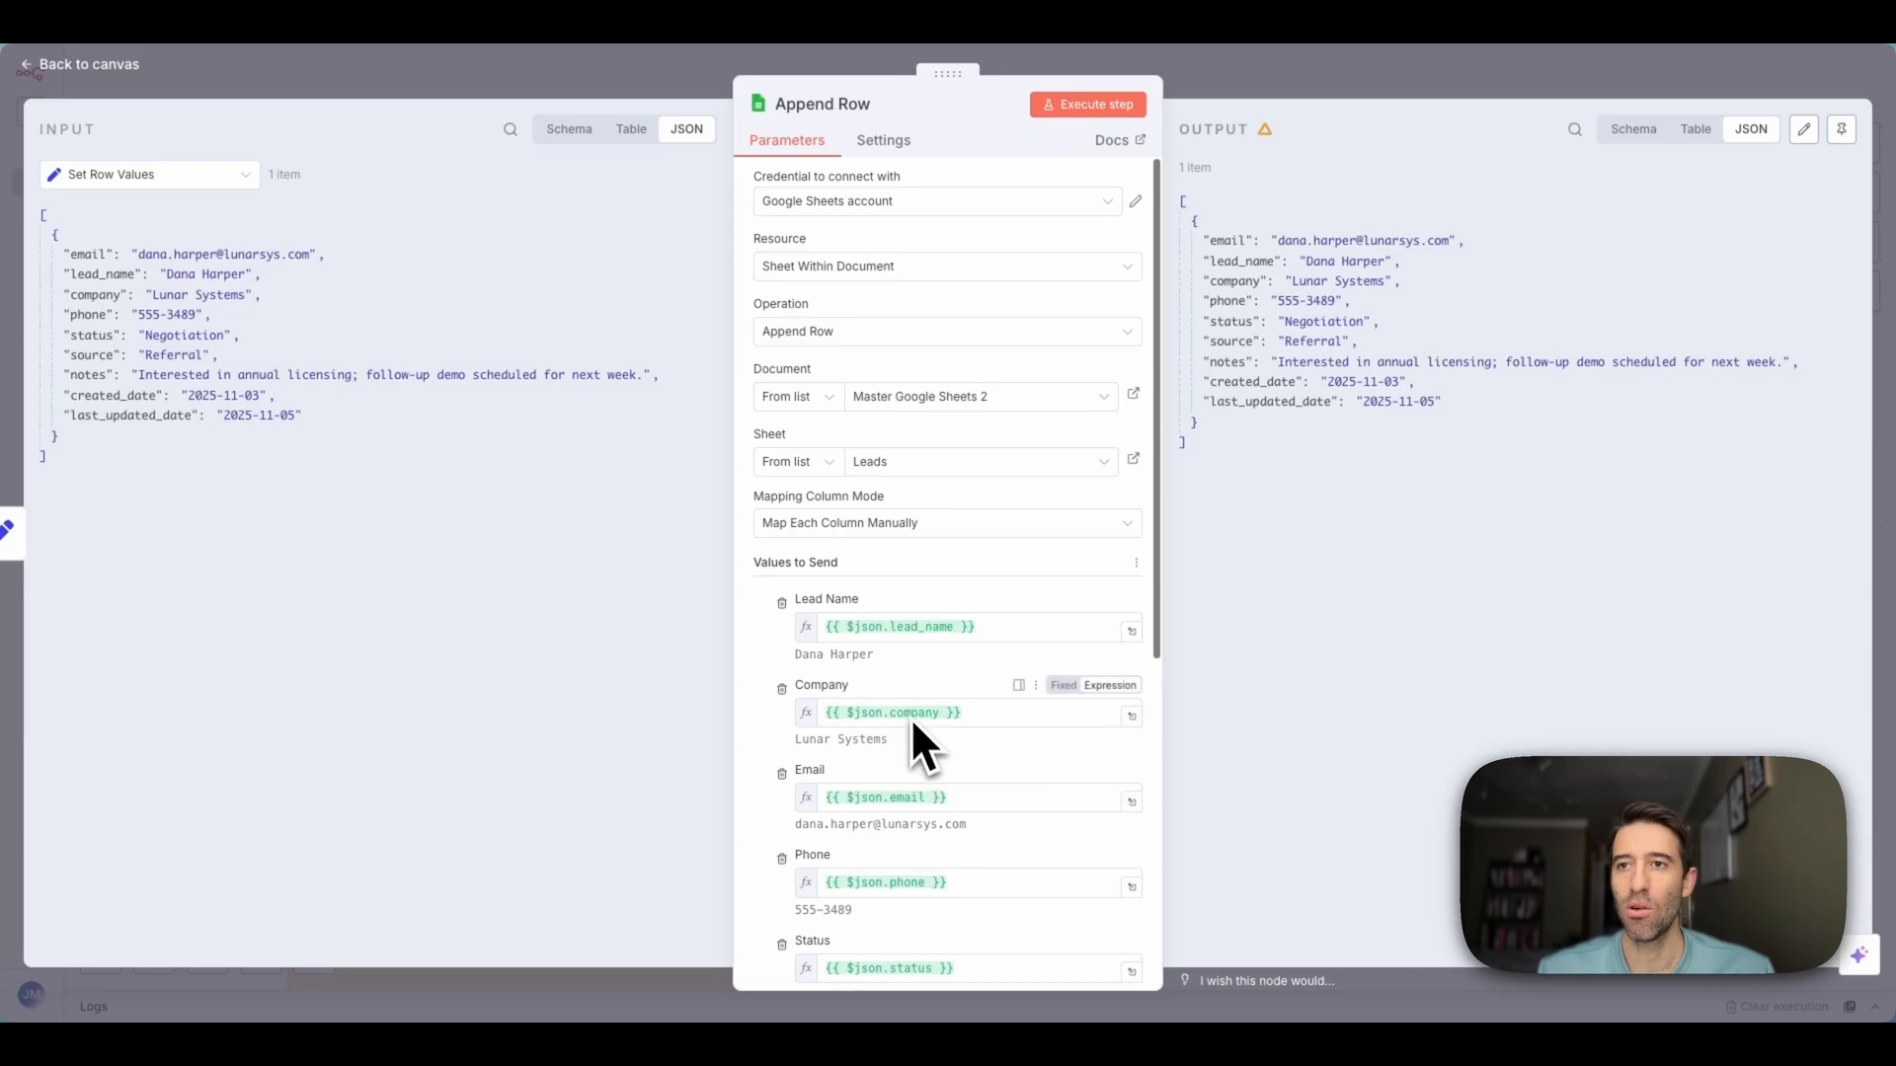
scroll(905, 702, "down", 5)
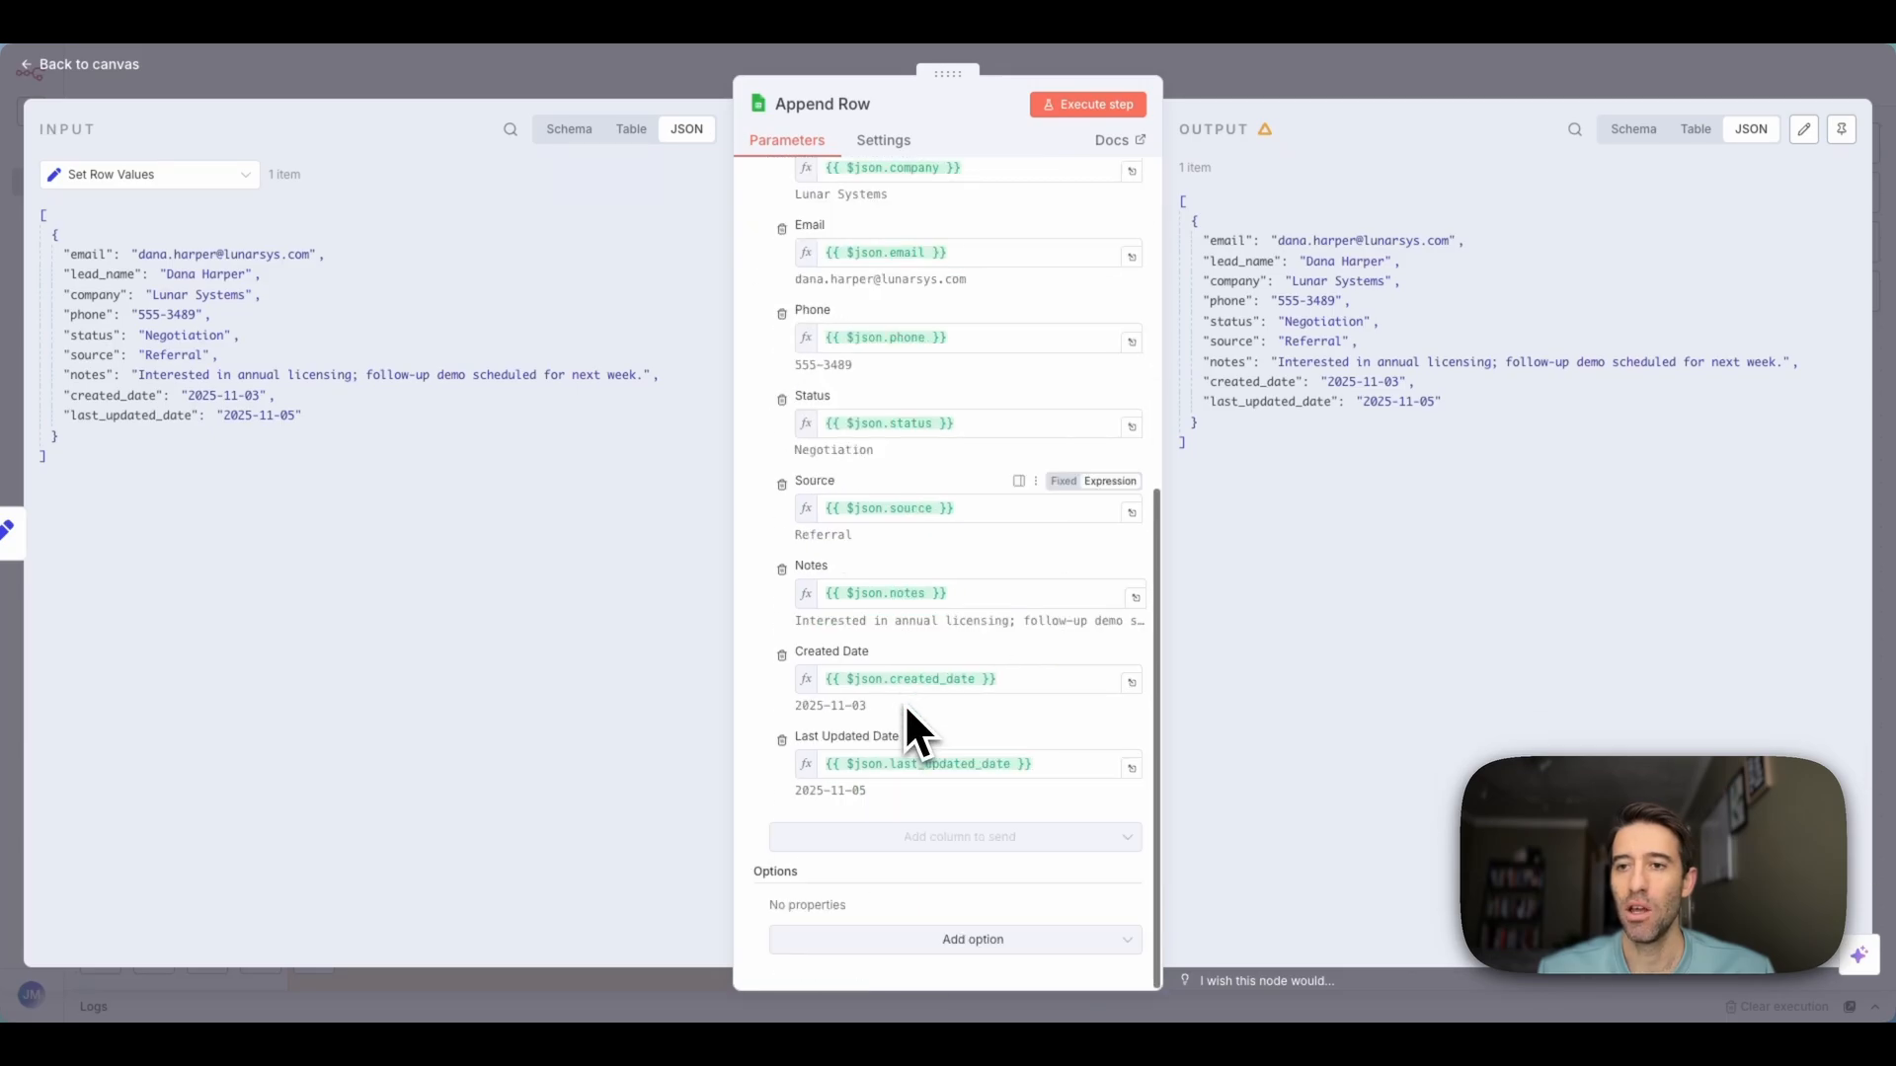
scroll(904, 703, "up", 5)
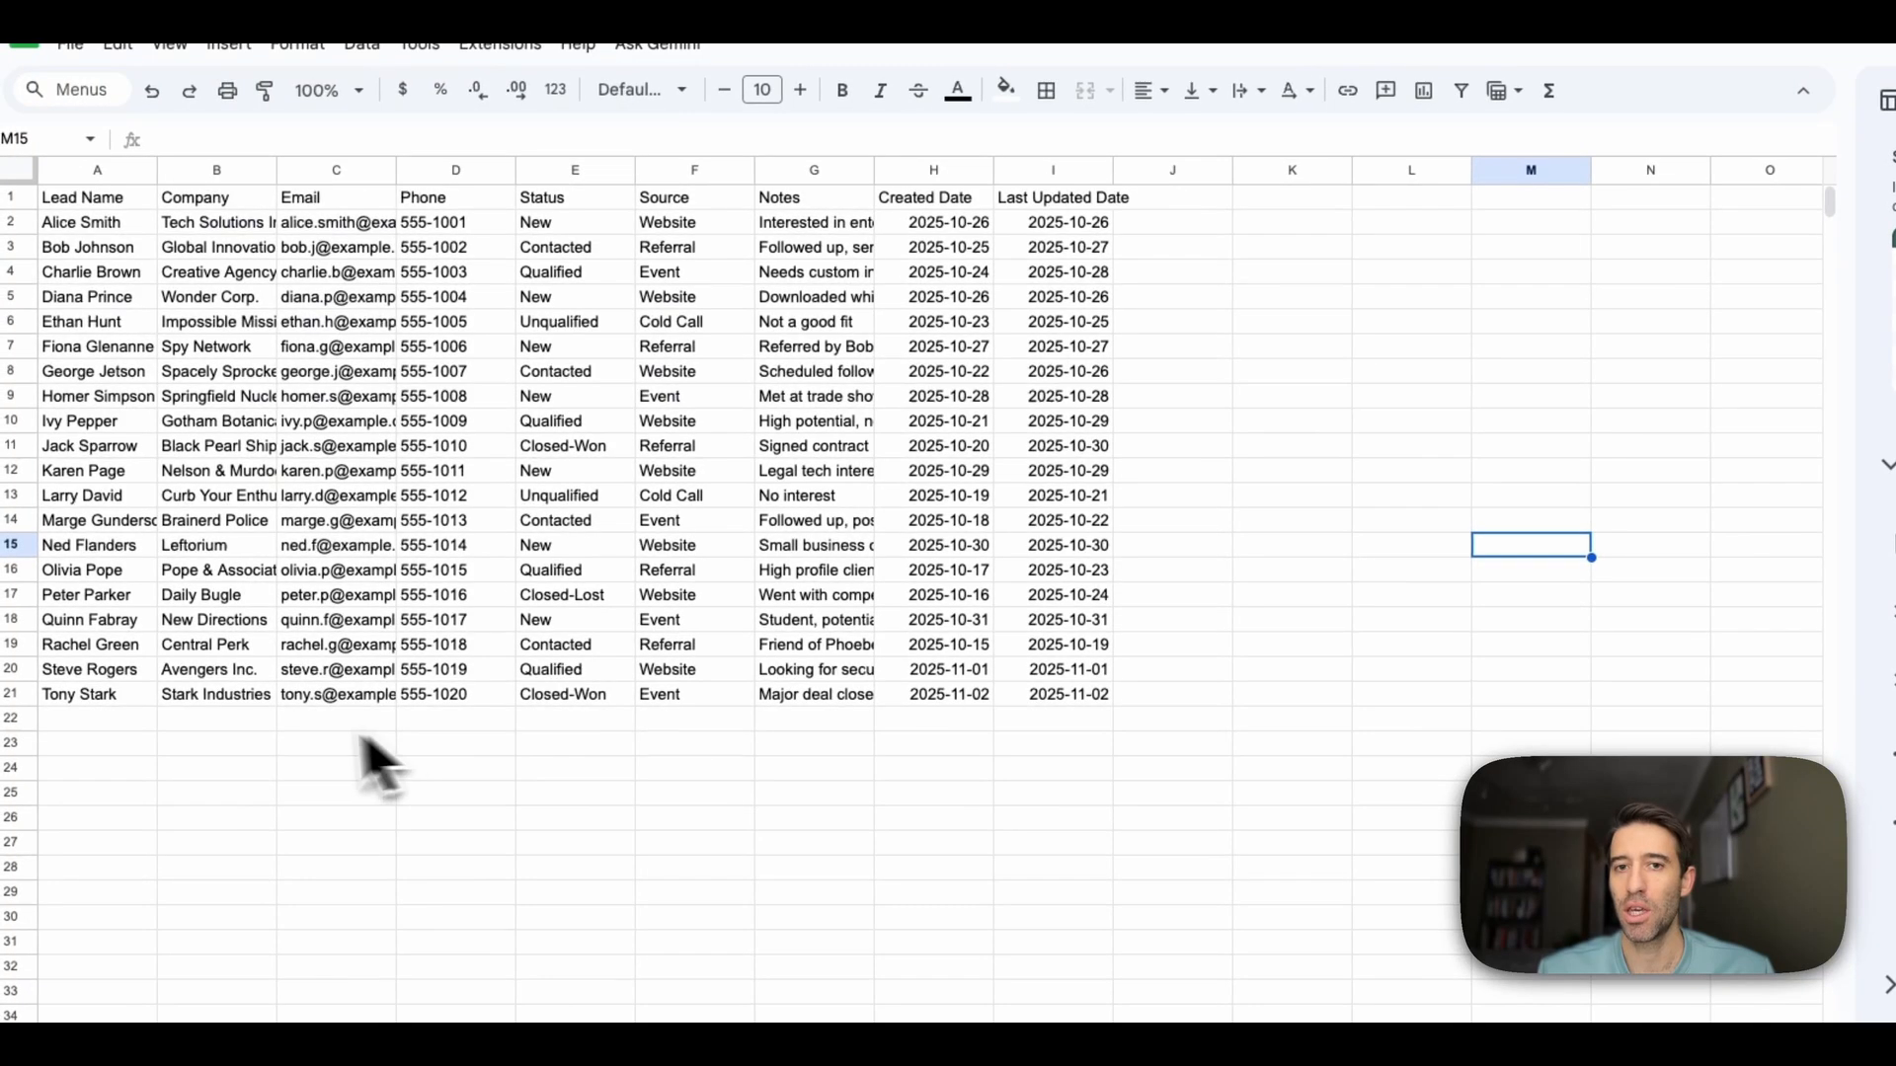
left_click(198, 699)
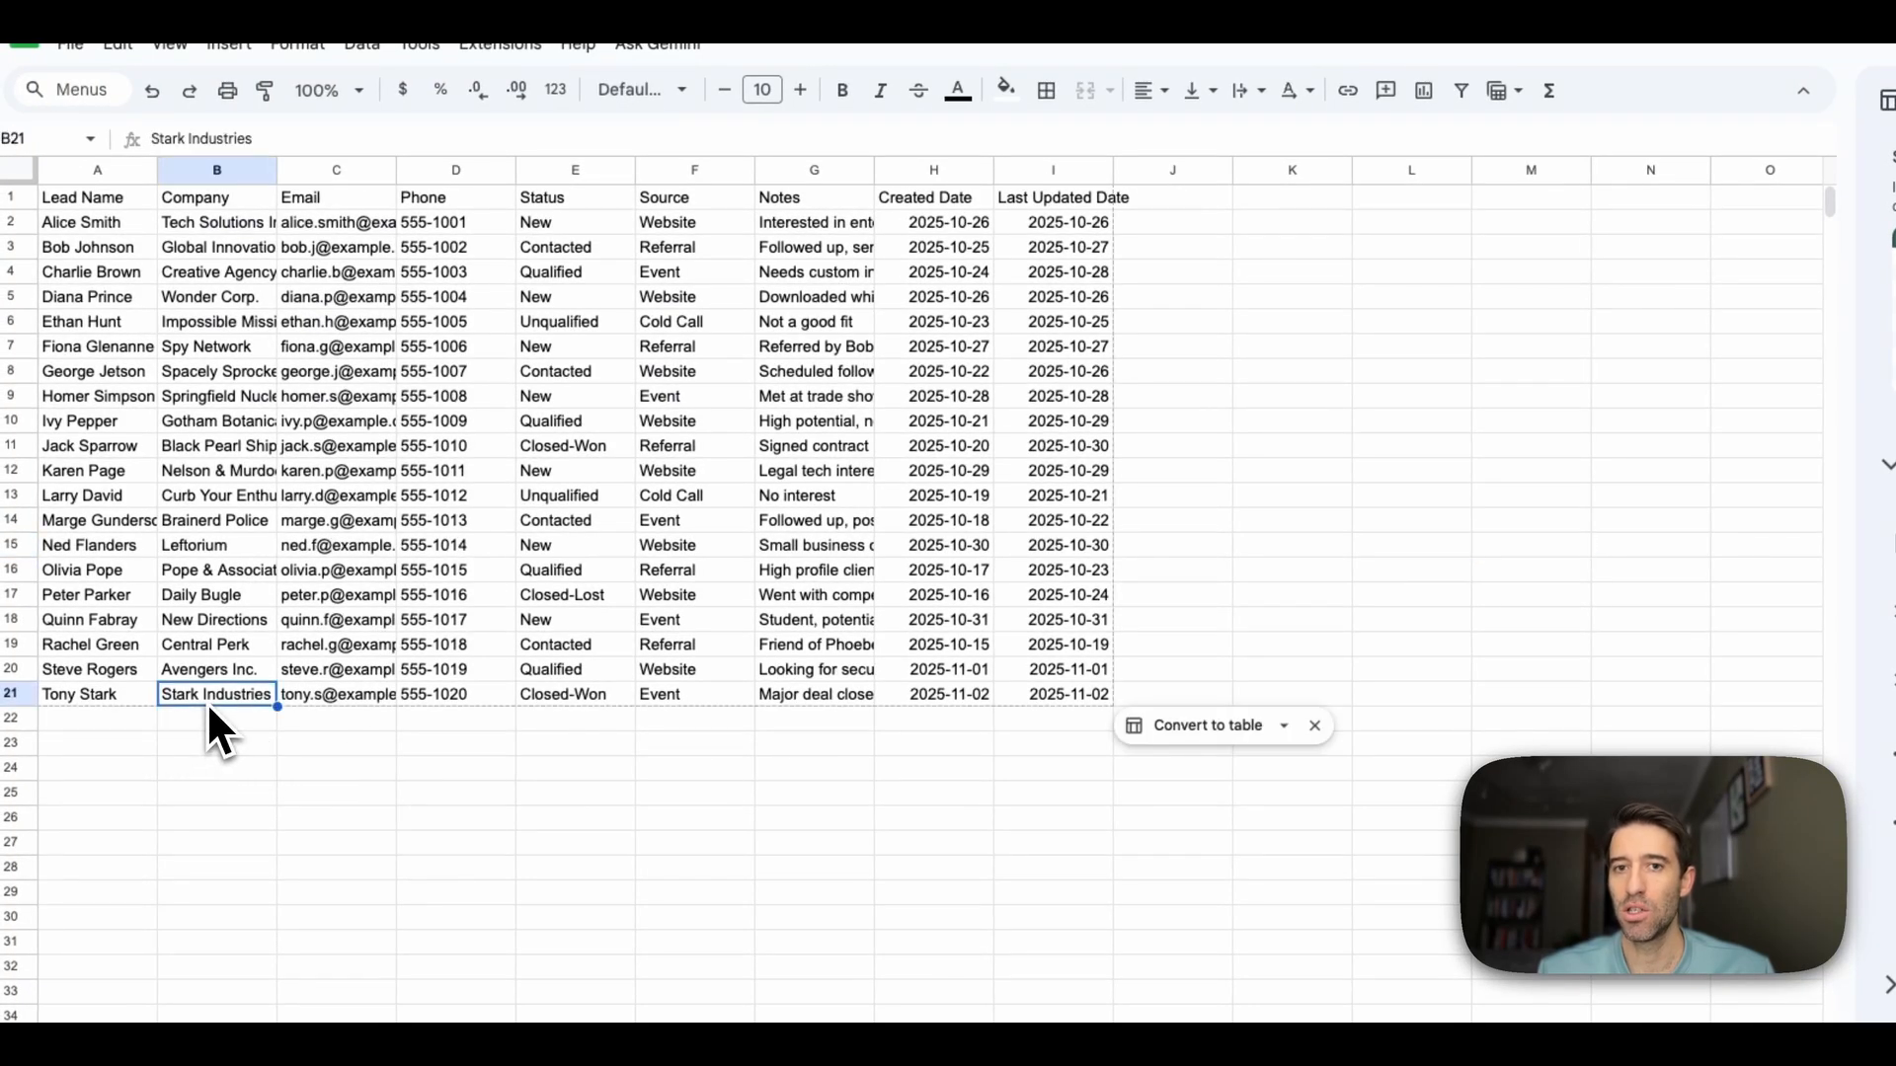
left_click(212, 743)
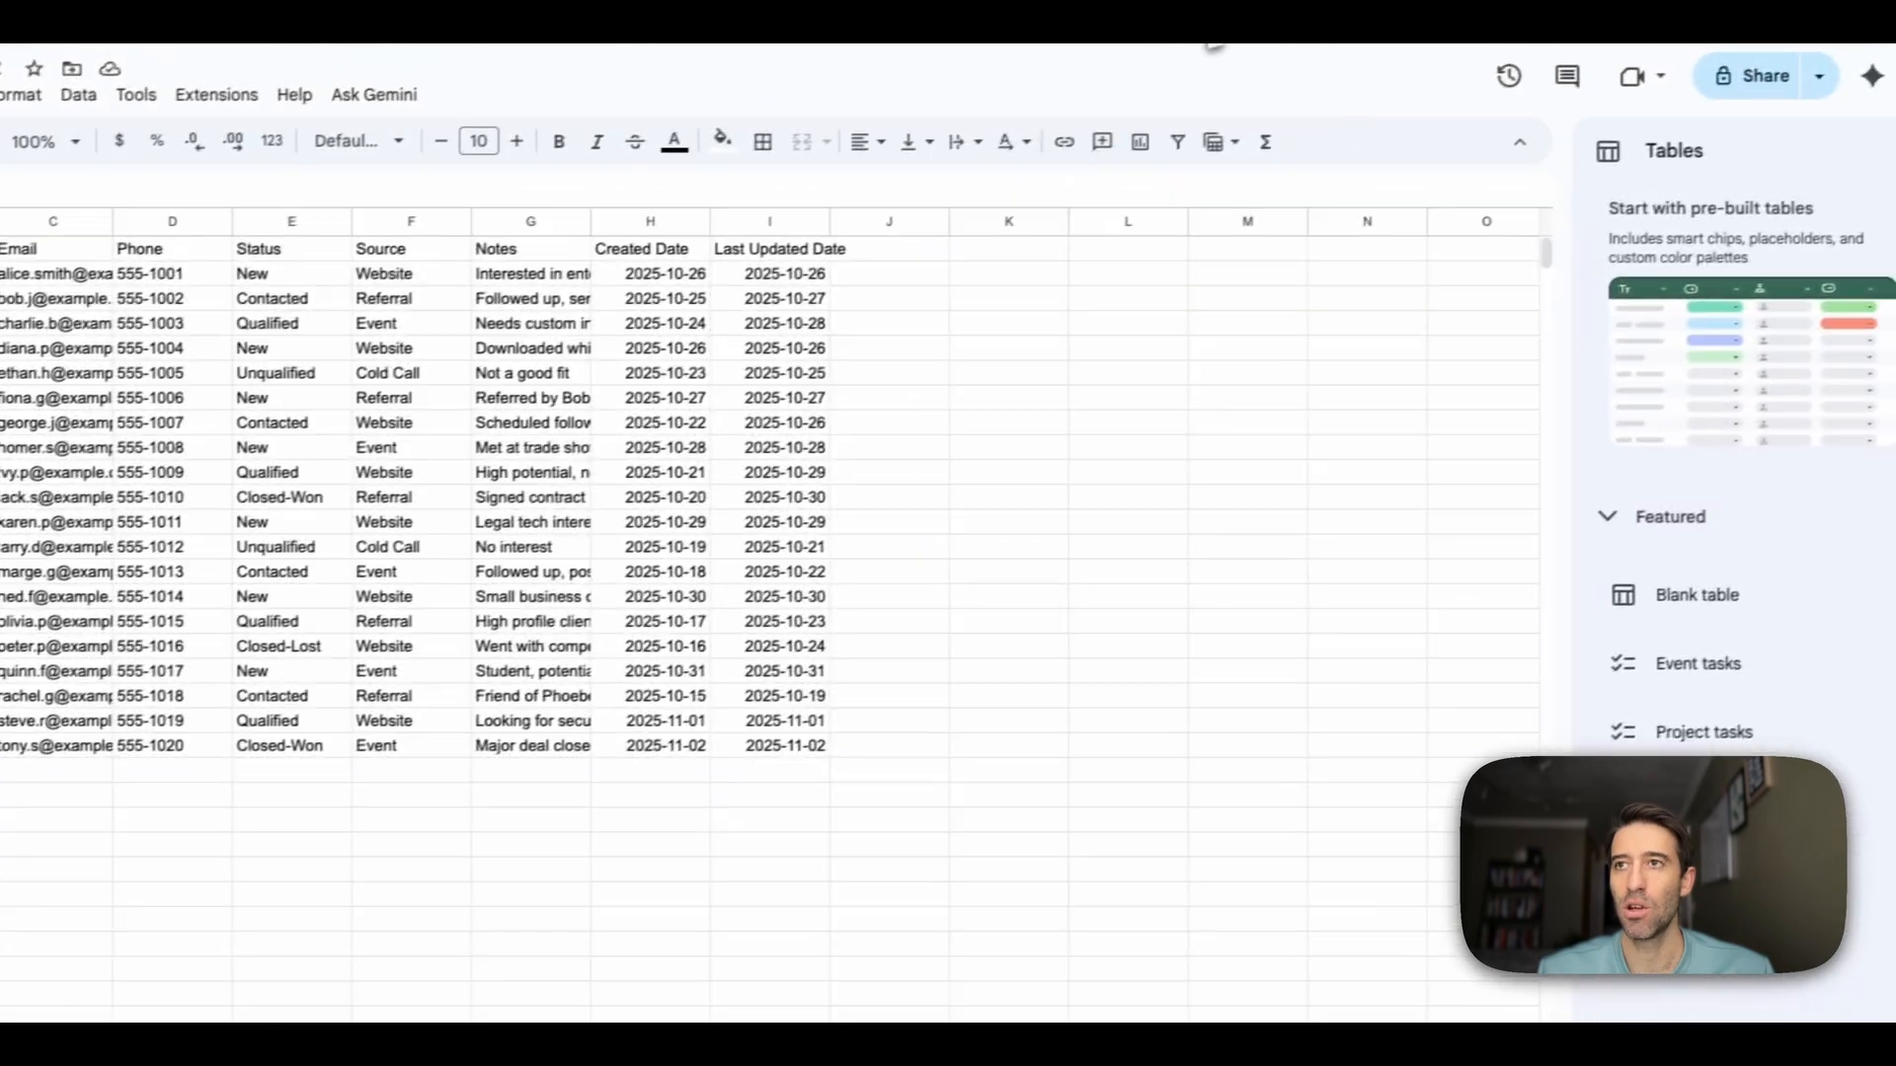
Switch to n8n, execute the Append Row node, and return to the Leads sheet
left_click(1212, 44)
left_click(997, 116)
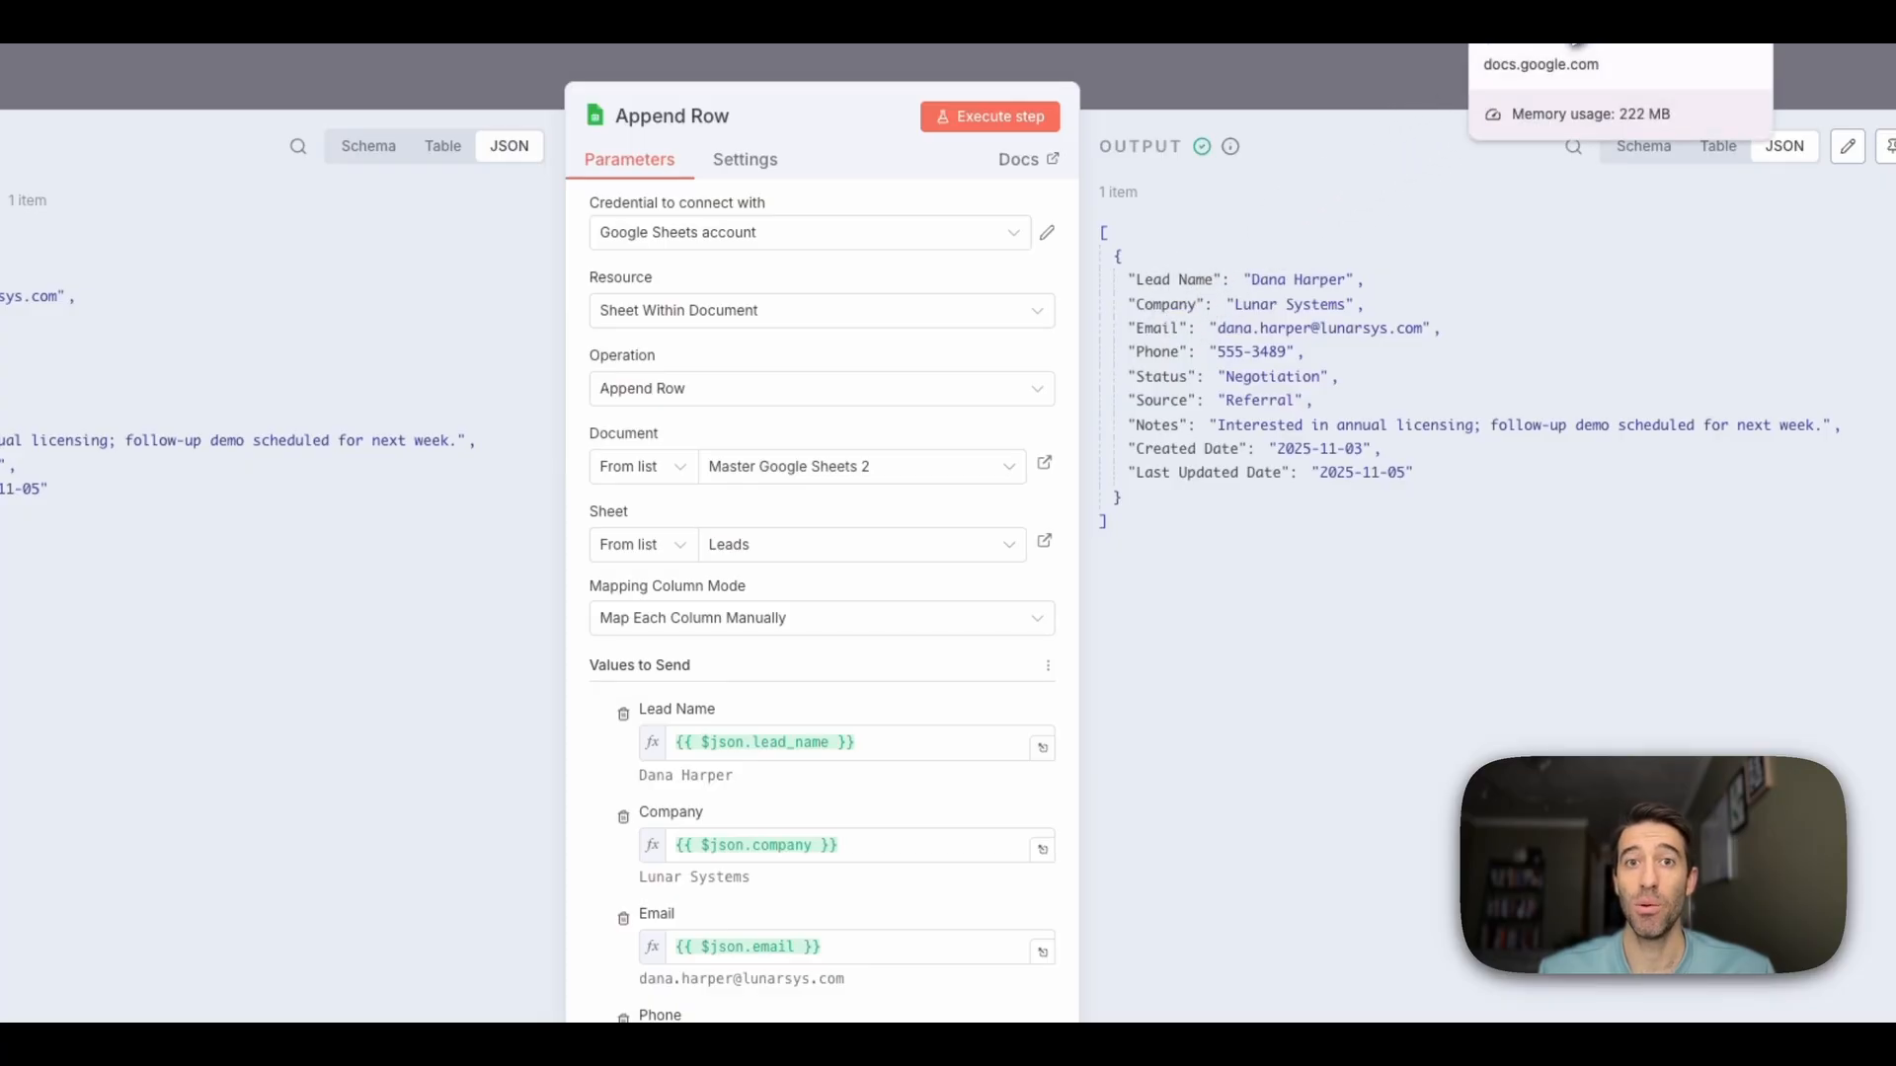
left_click(1560, 45)
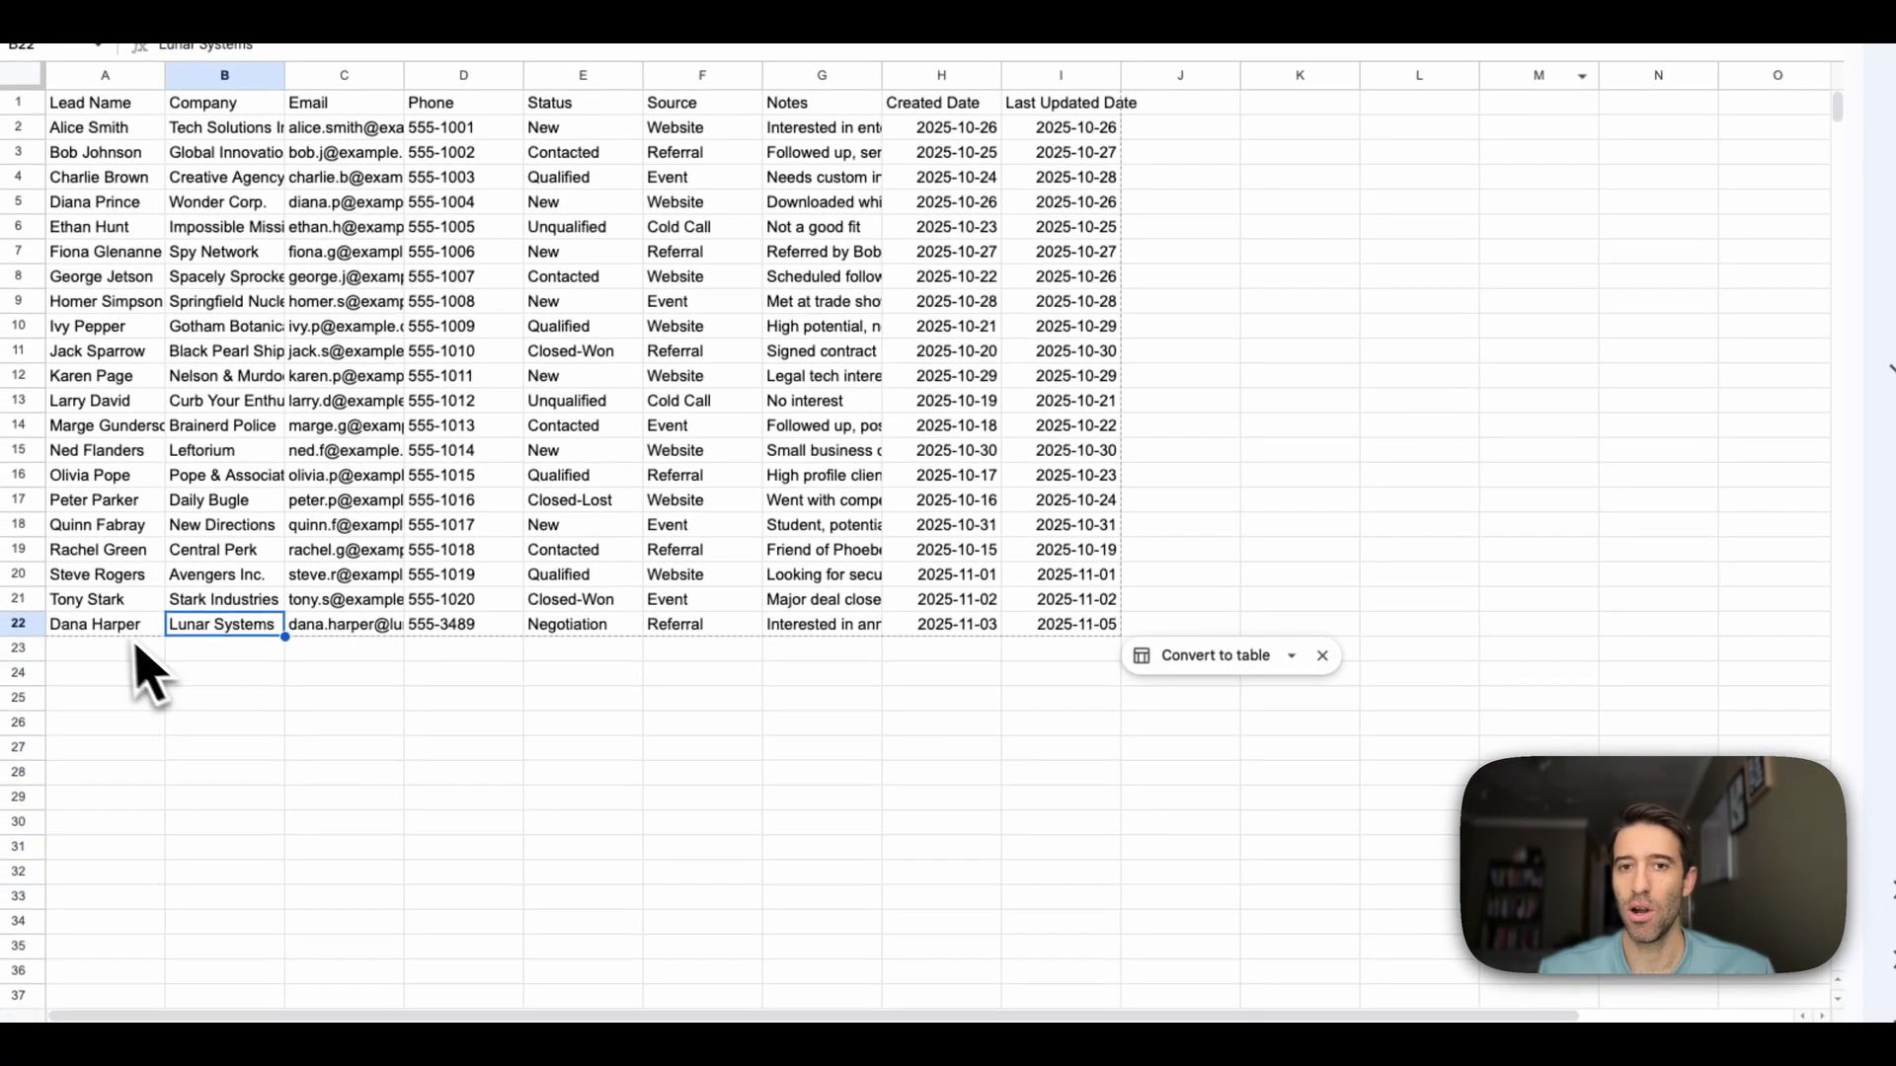
Inspect the cells of row 22 in the Leads sheet, from Lead Name across to Last Updated Date
left_click(120, 629)
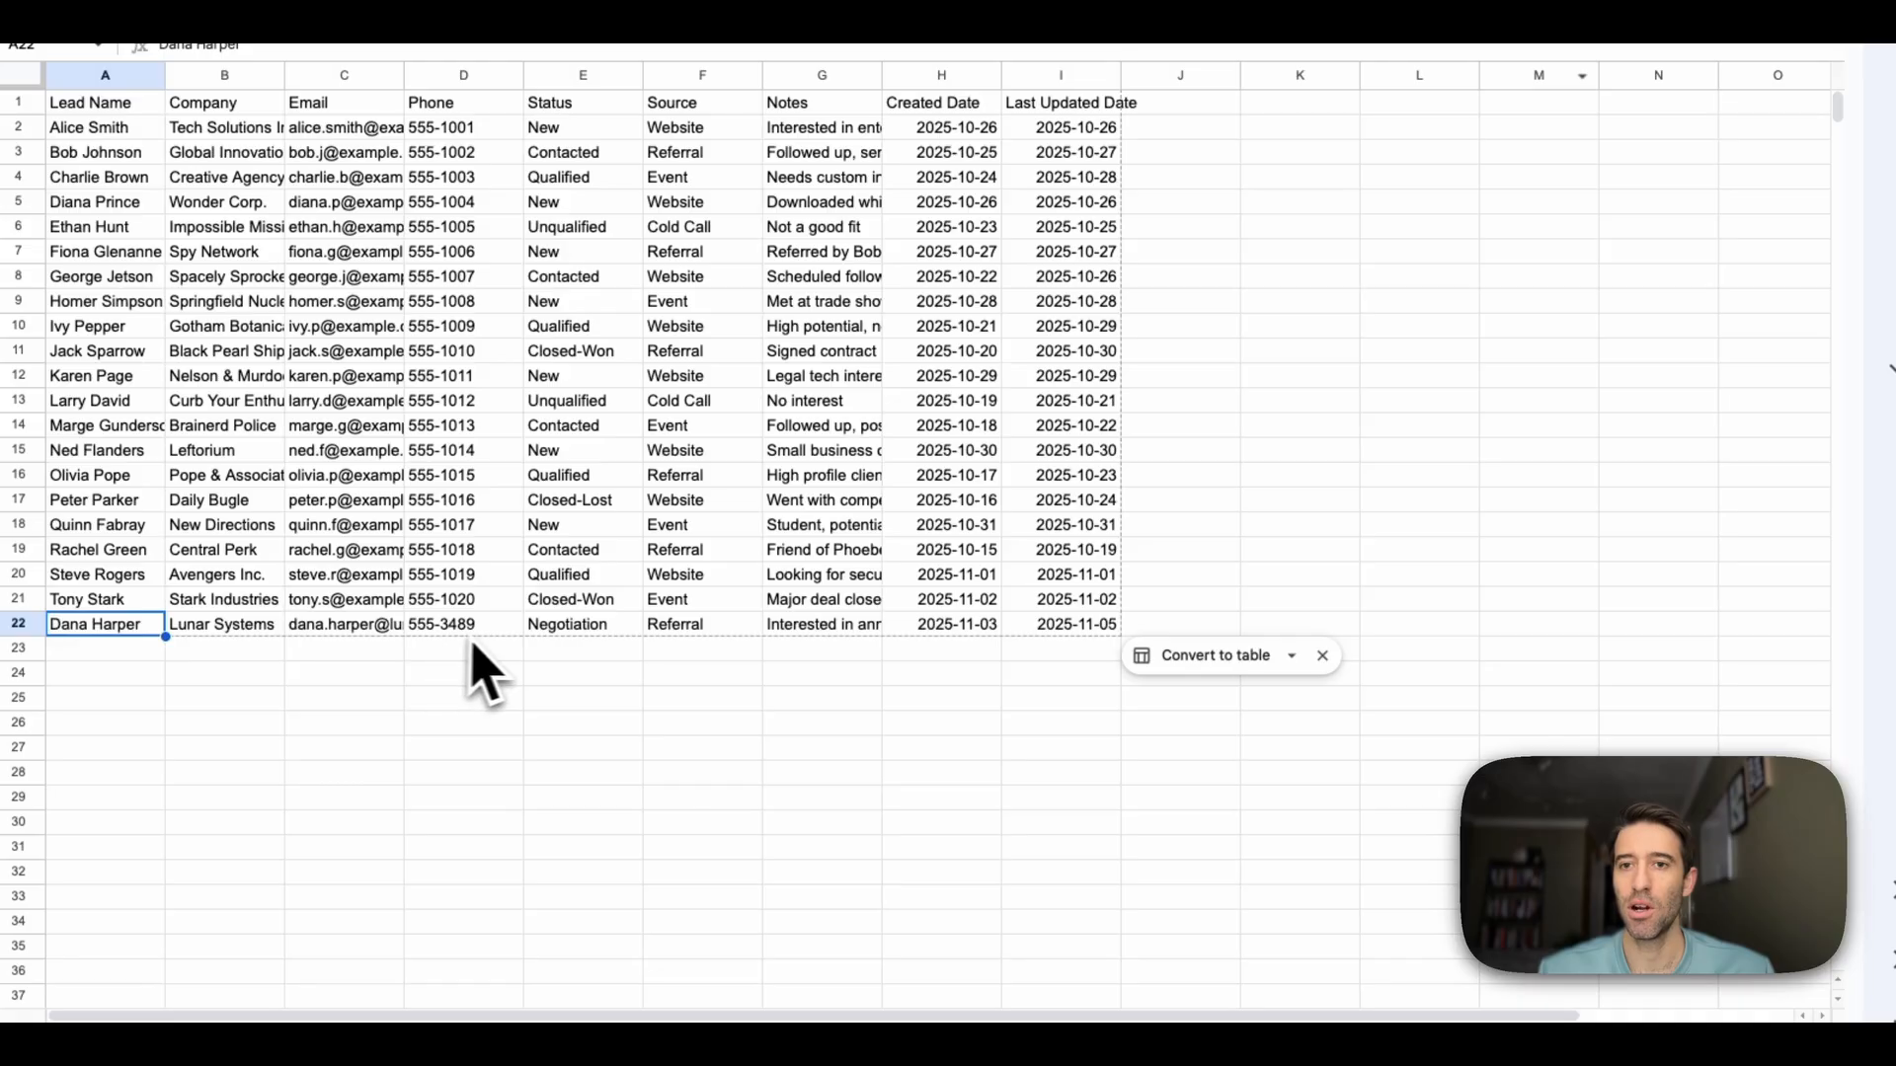
left_click(726, 629)
left_click(854, 629)
left_click(931, 629)
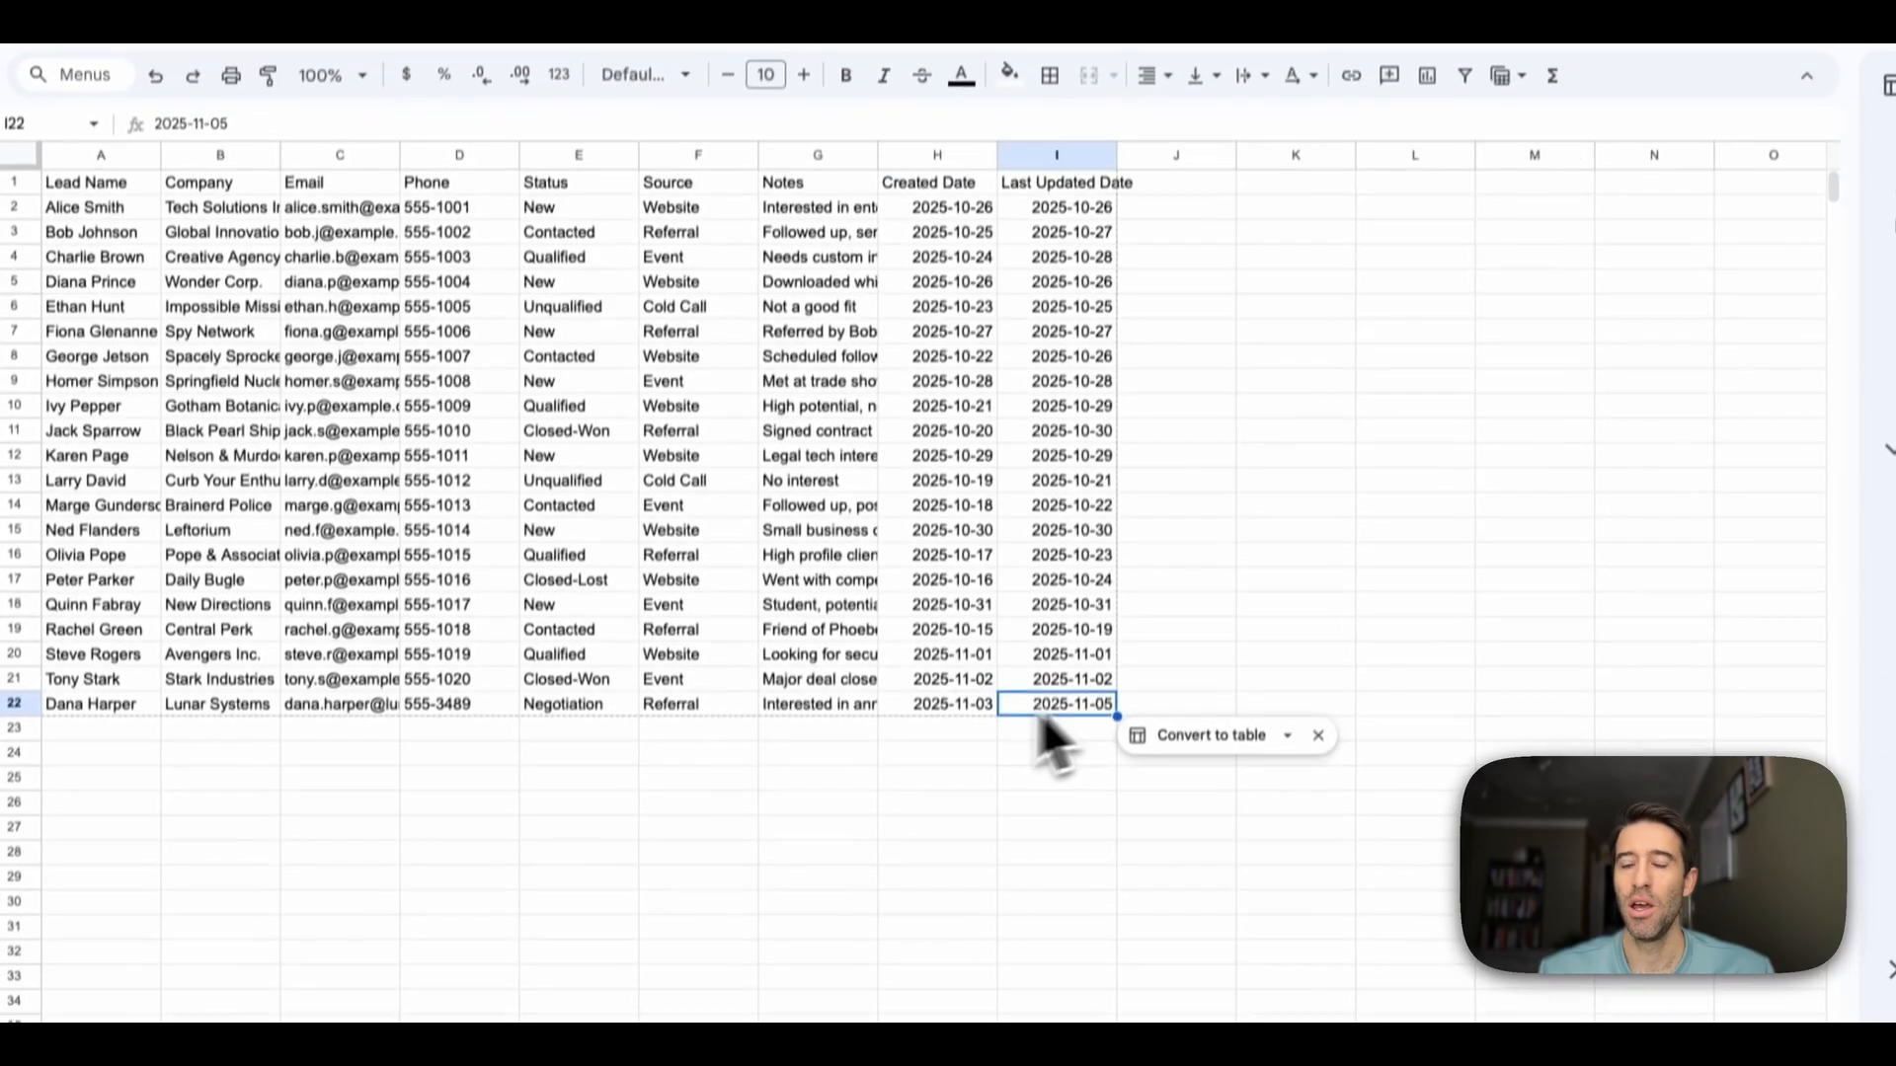
left_click(768, 730)
left_click(698, 728)
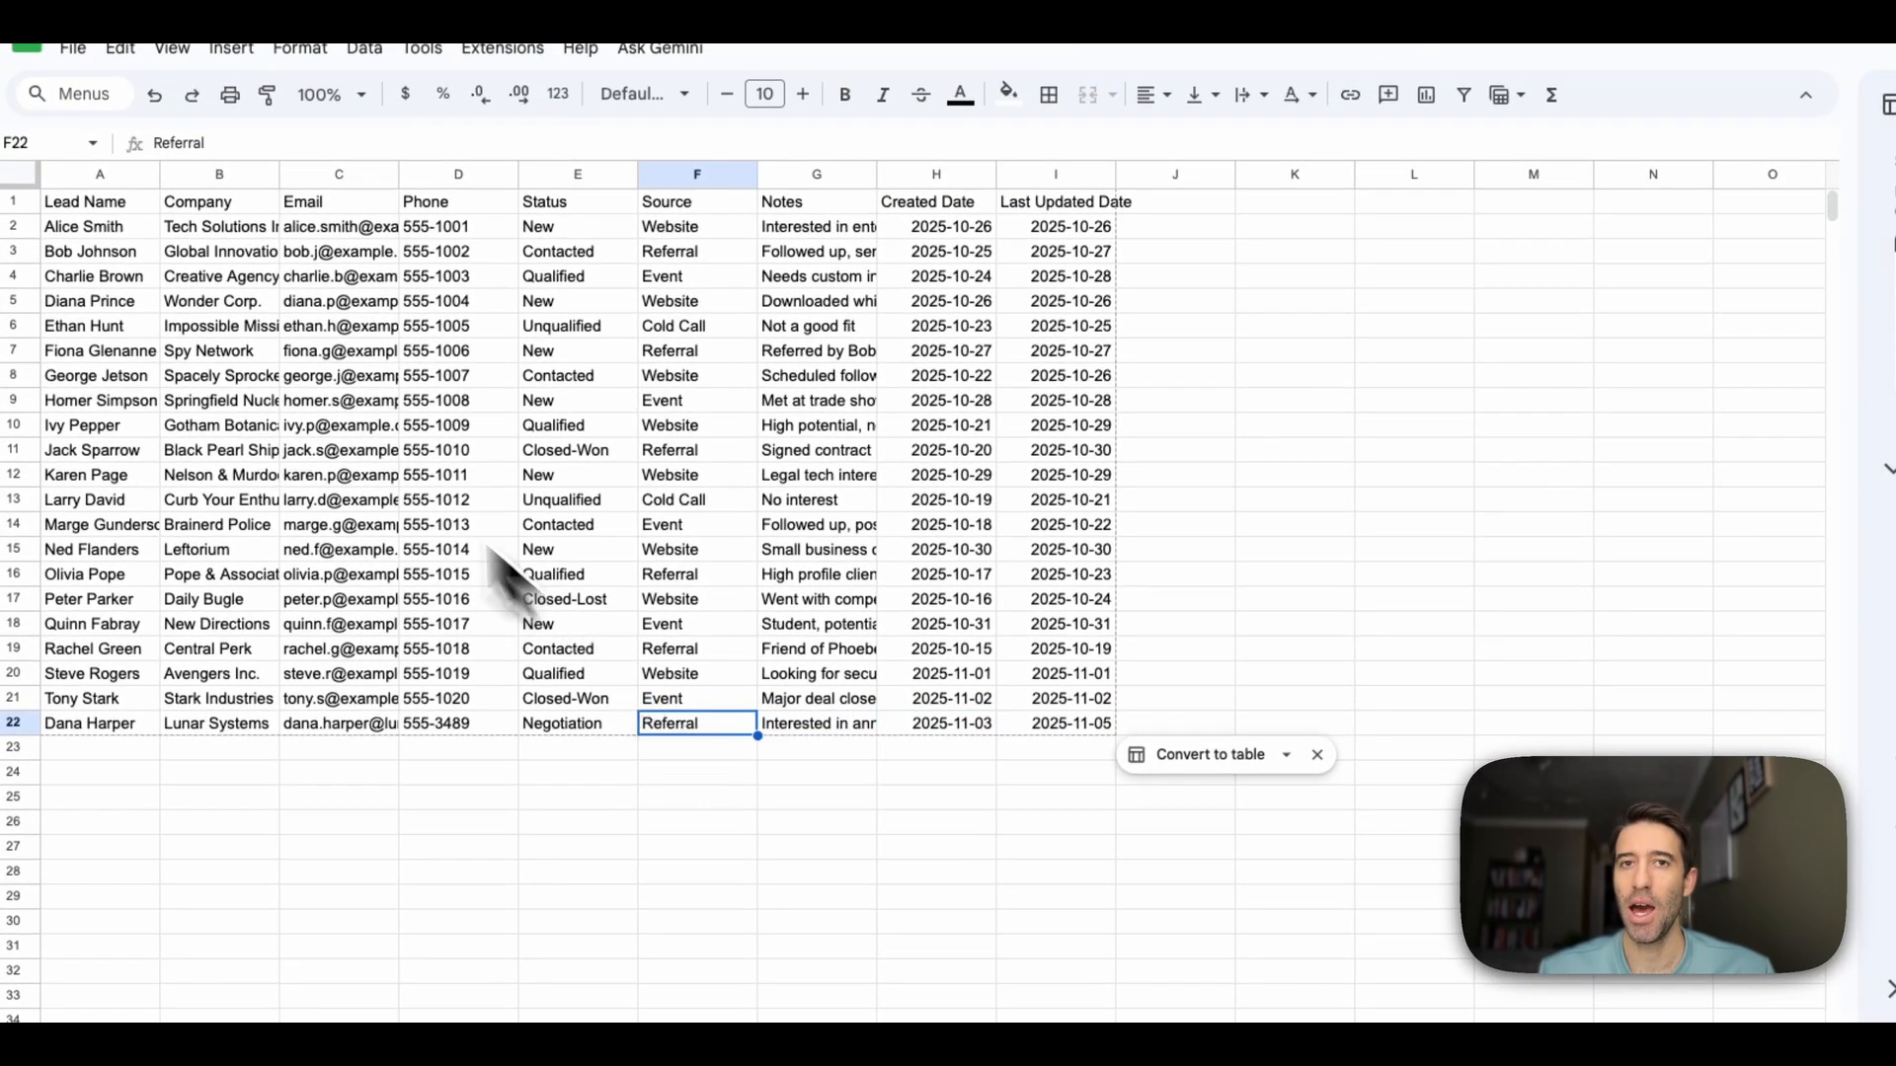
Highlight the Lead Name, Company and Email columns one after another
left_click(128, 176)
left_click(227, 175)
left_click(360, 173)
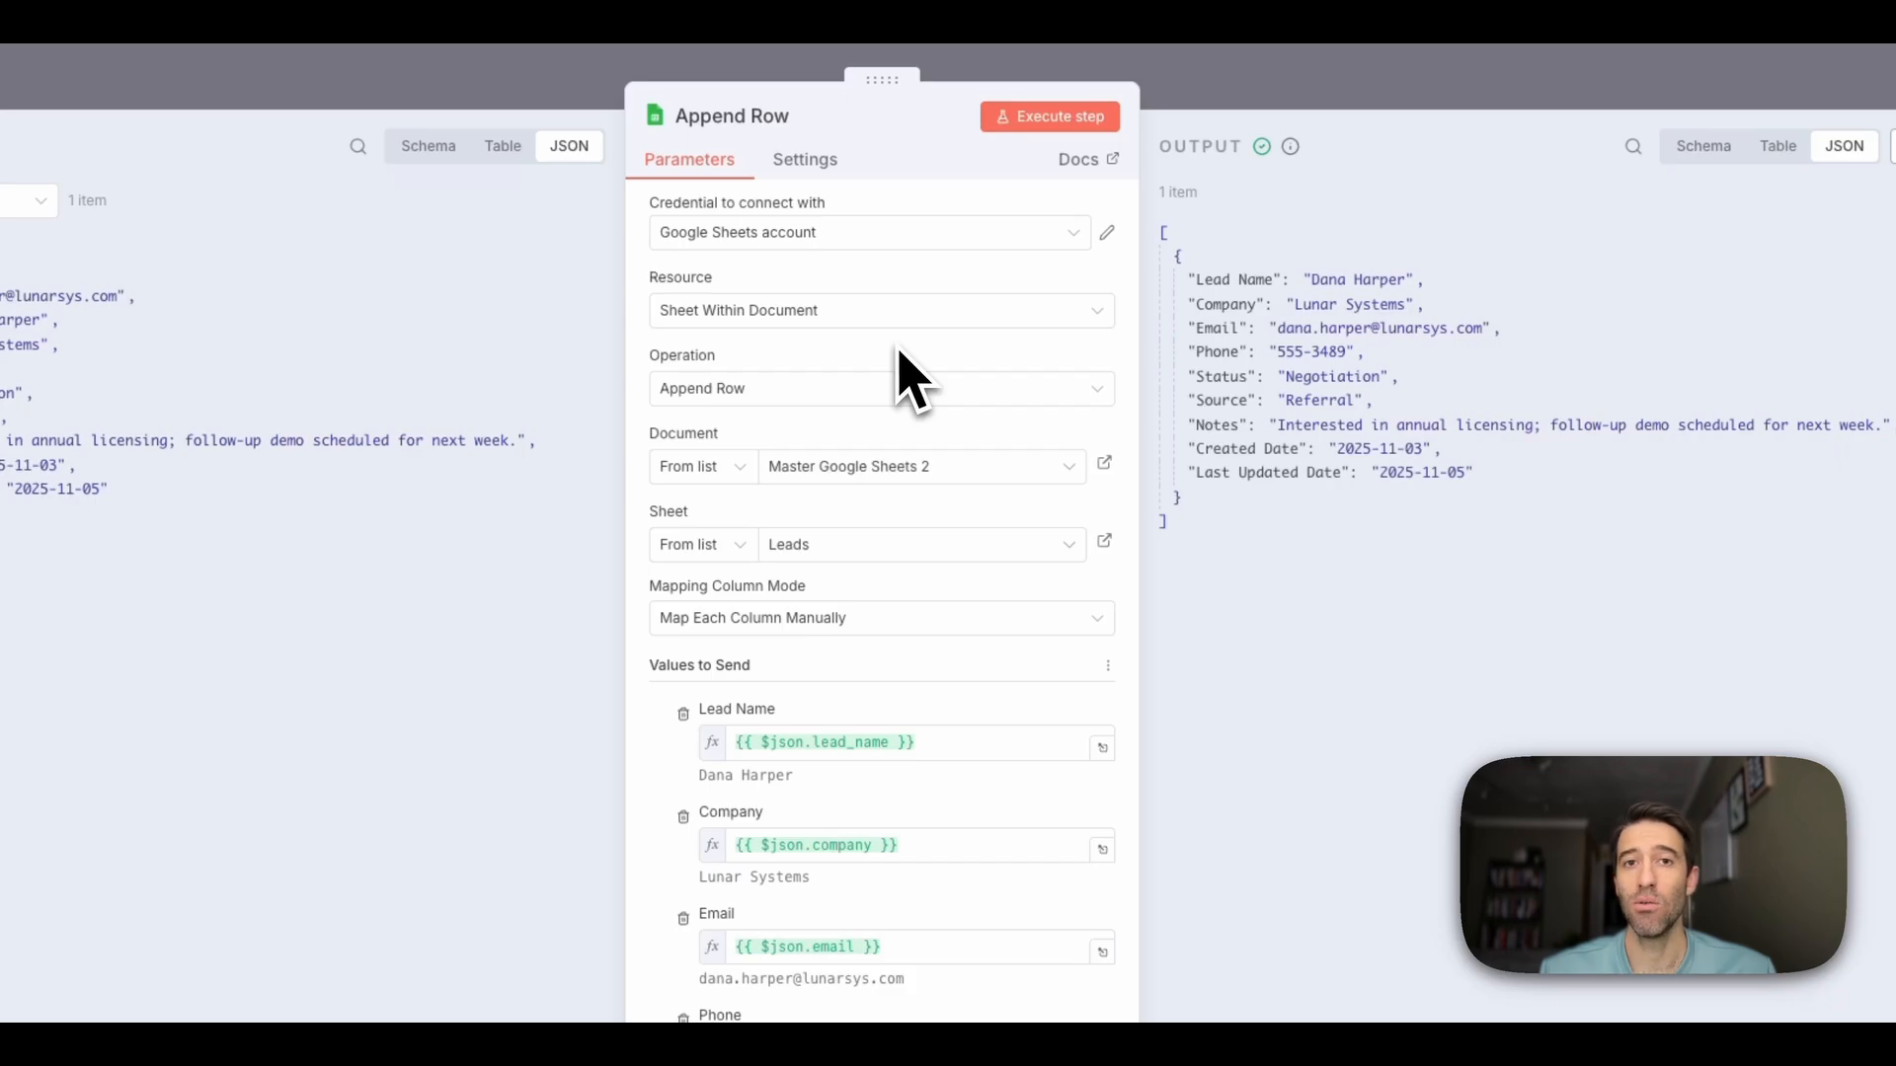
Back in n8n, review the Append Row node's mapped values down to its options, alongside the output
scroll(960, 454, "down", 3)
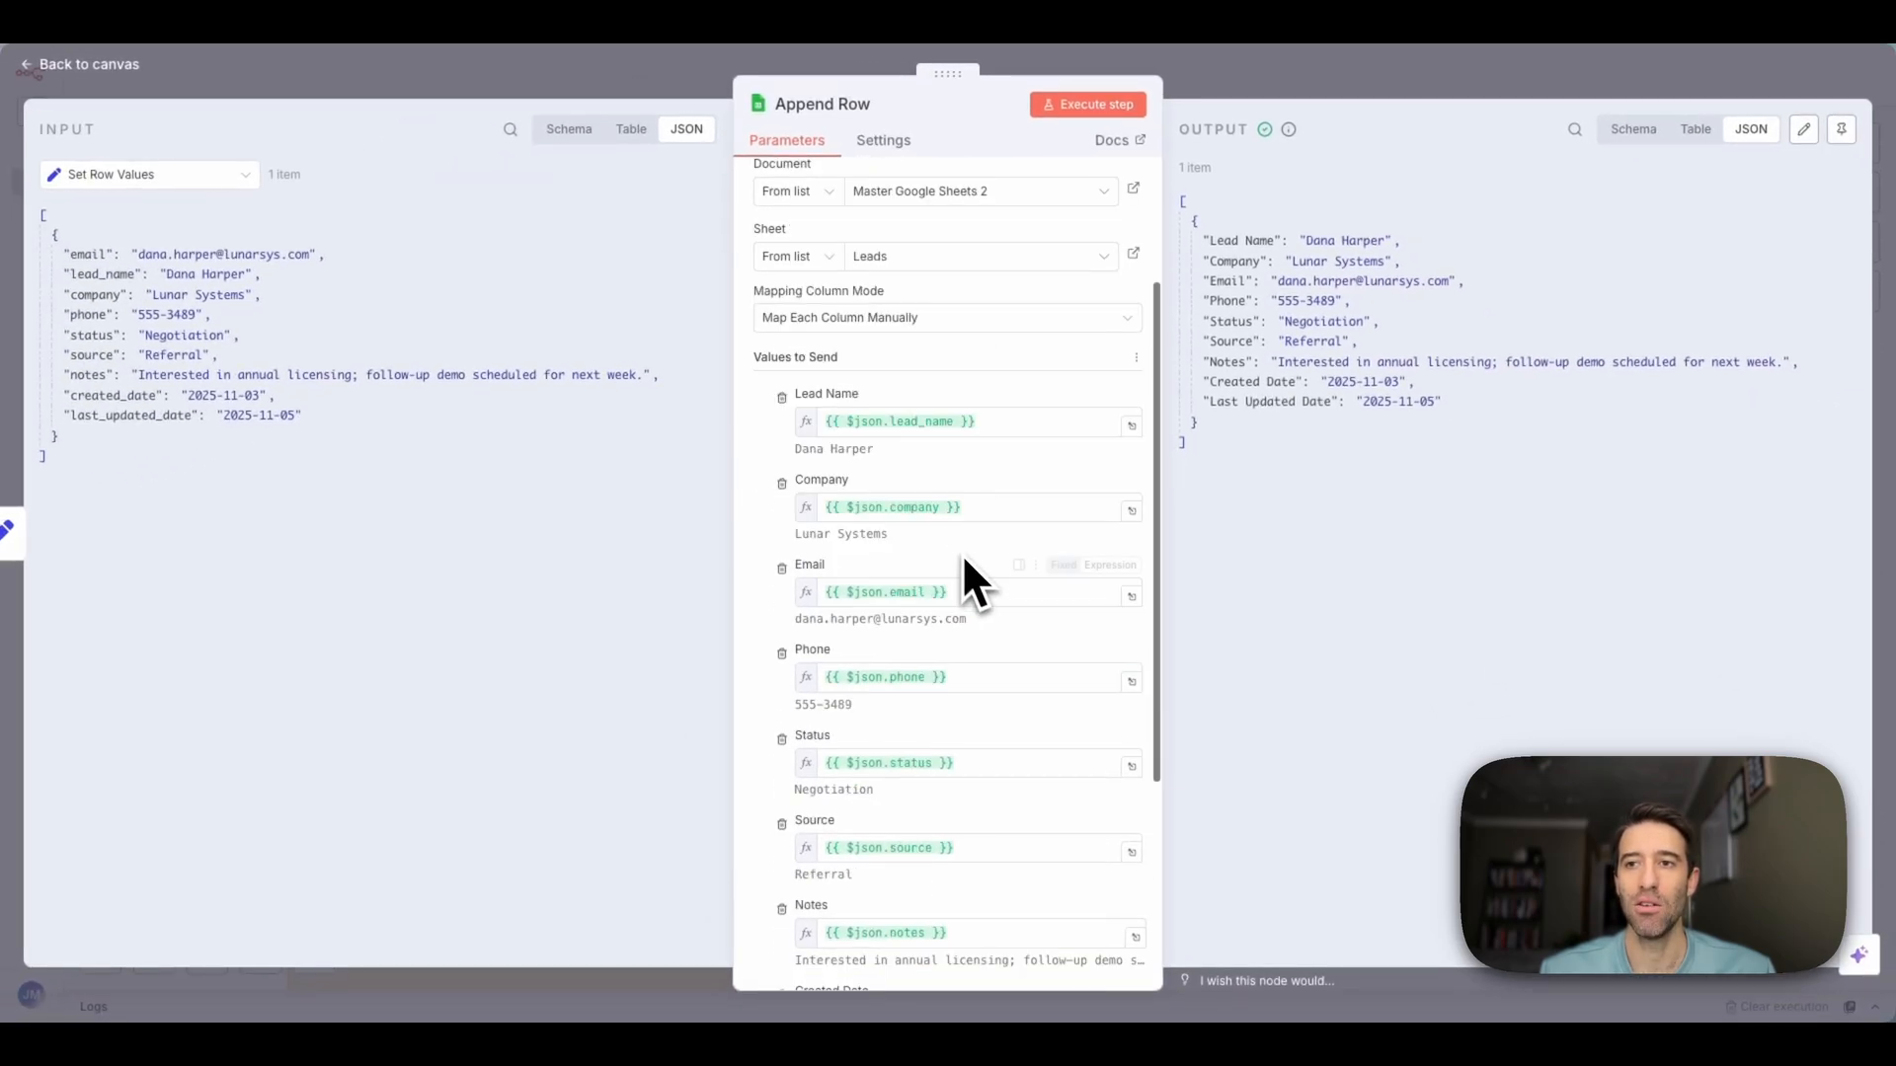
scroll(980, 558, "down", 5)
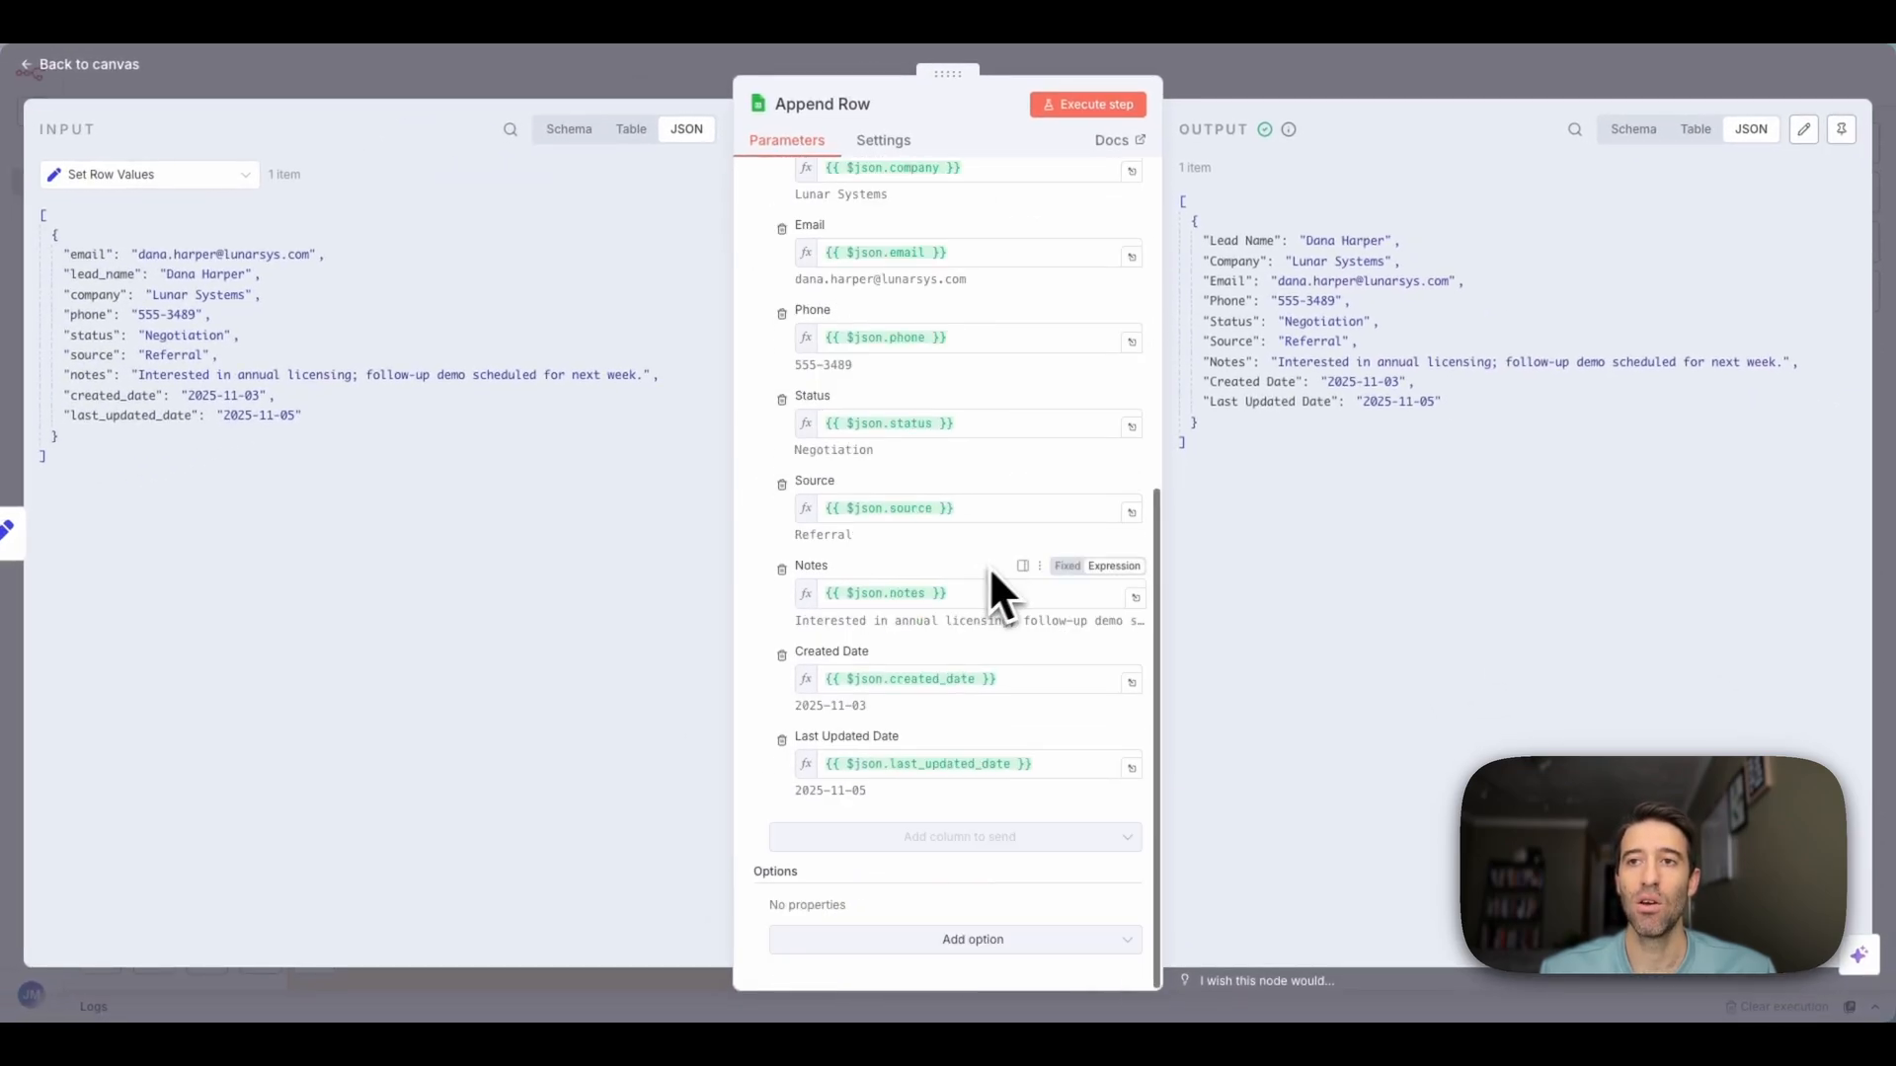
scroll(964, 437, "up", 1)
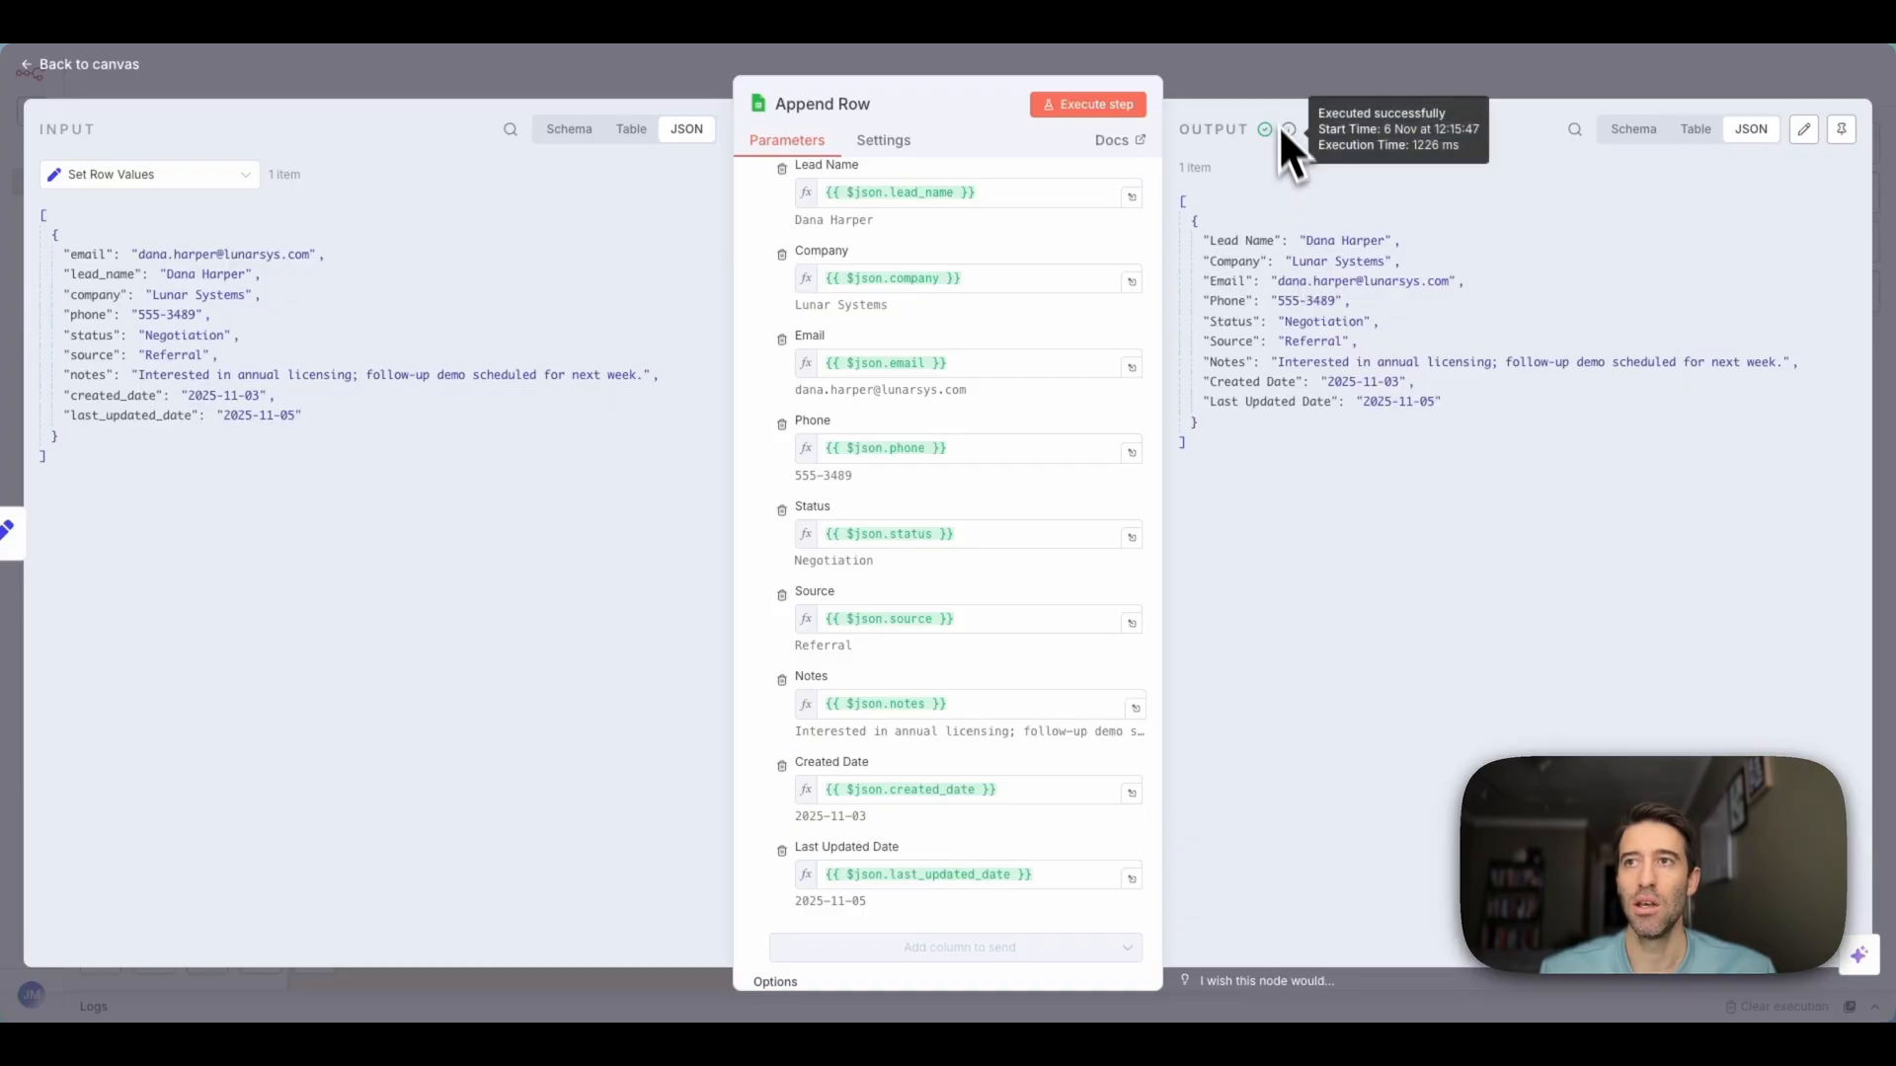
Close the Append Row node, and open Set Row Values1 in the Update Data section to review its fields
left_click(1260, 75)
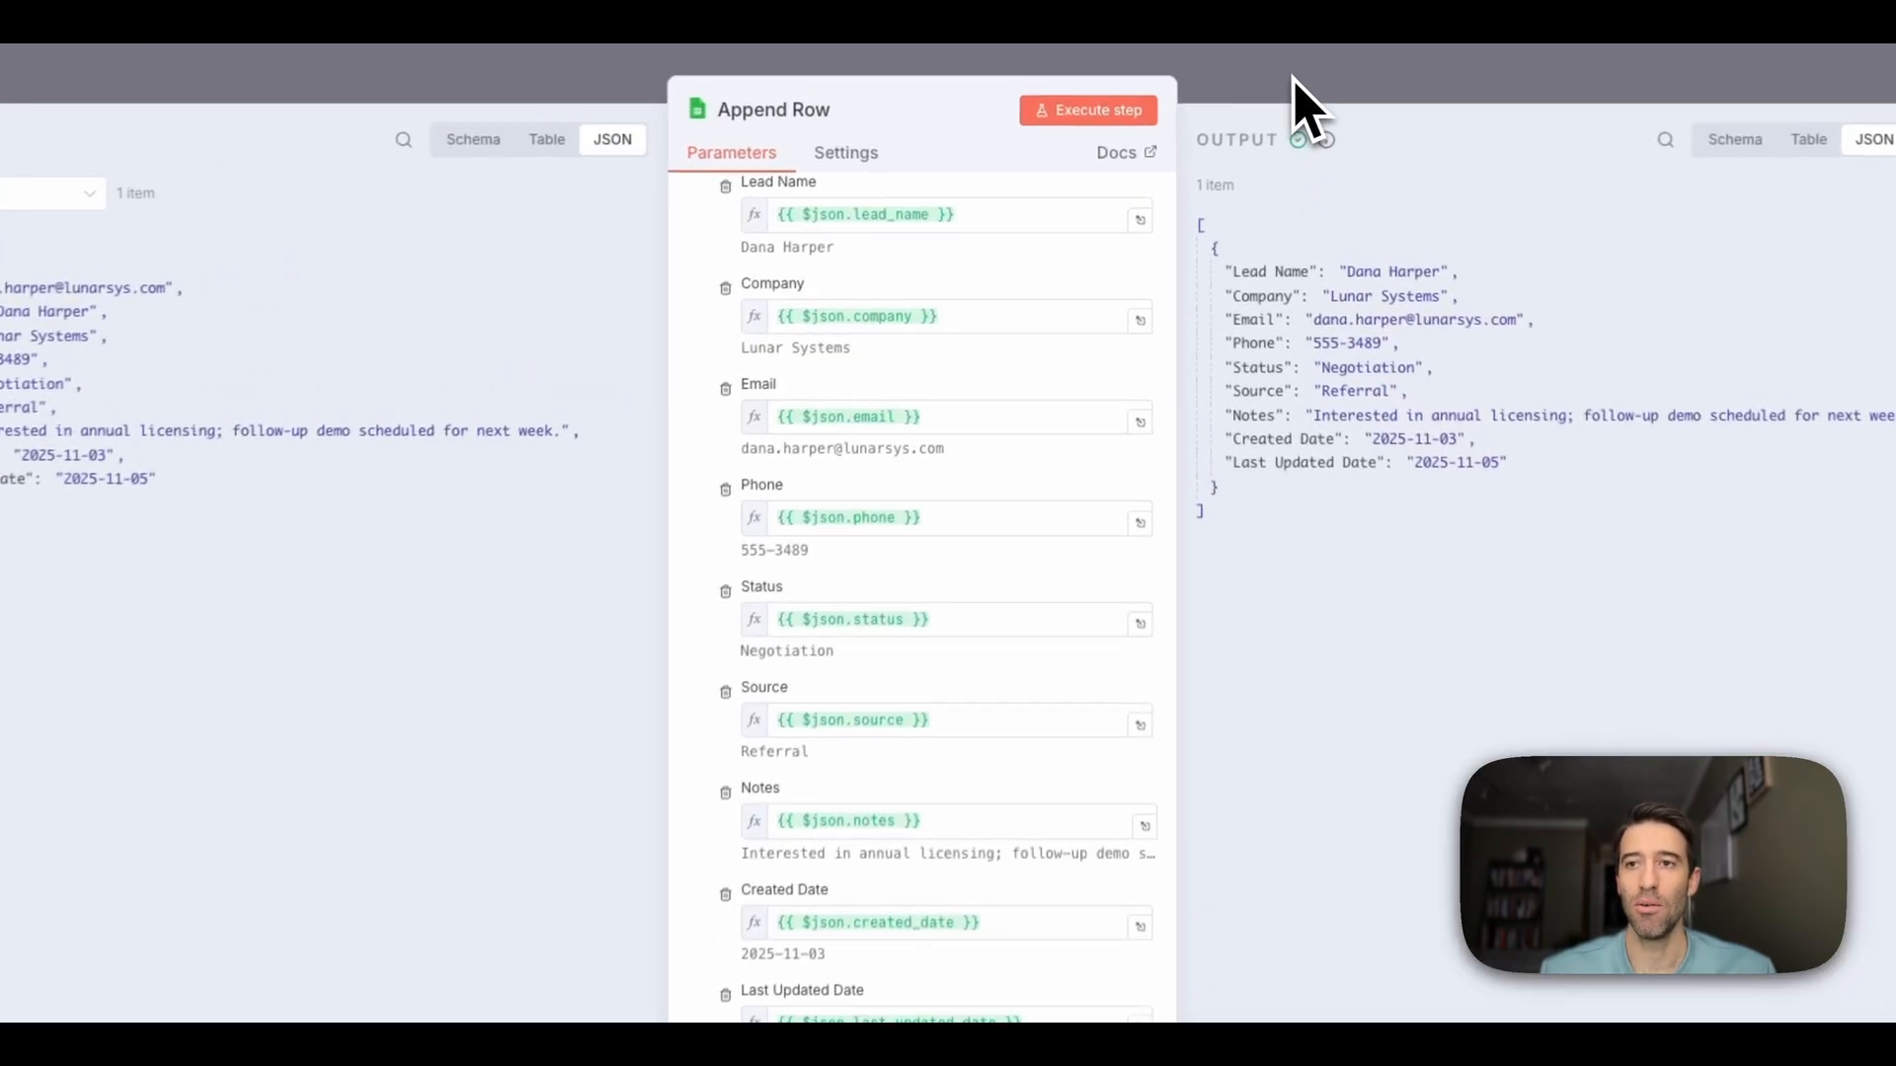
scroll(746, 657, "down", 2)
scroll(736, 642, "down", 5)
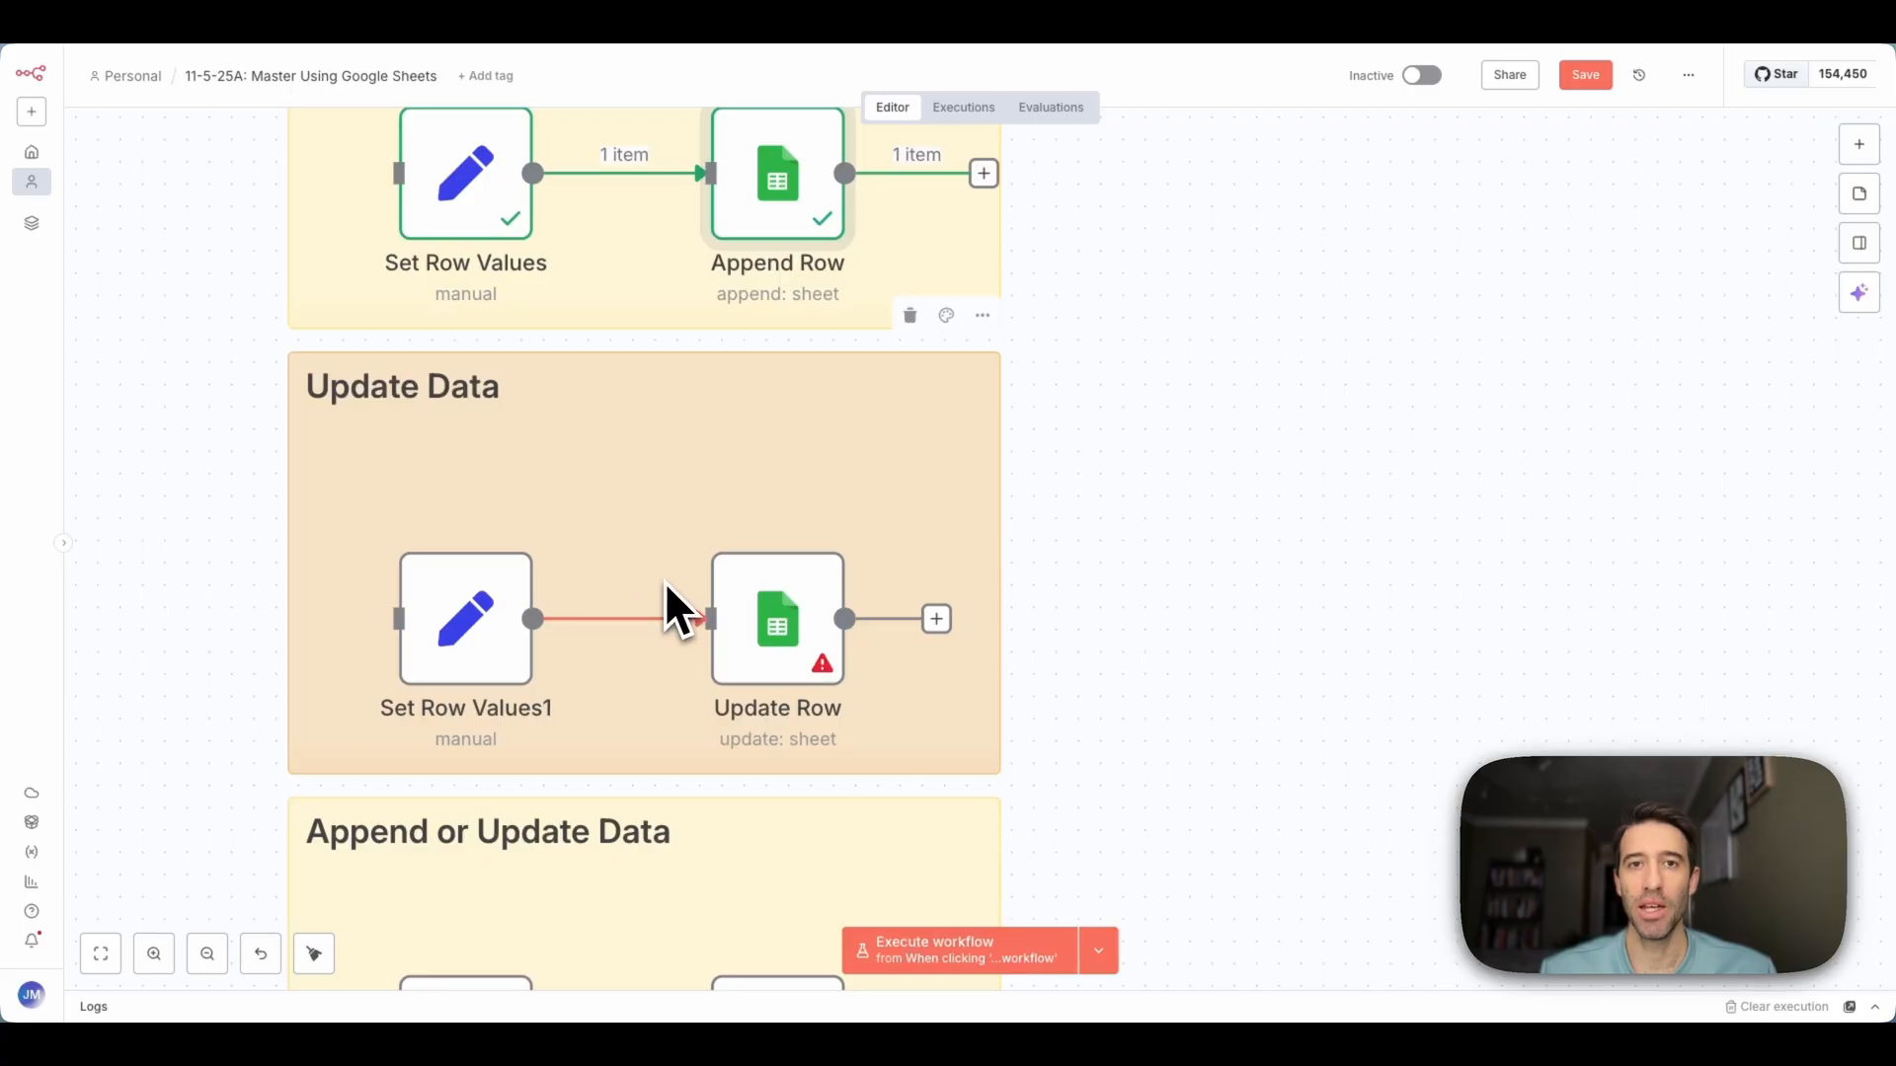
double_click(476, 630)
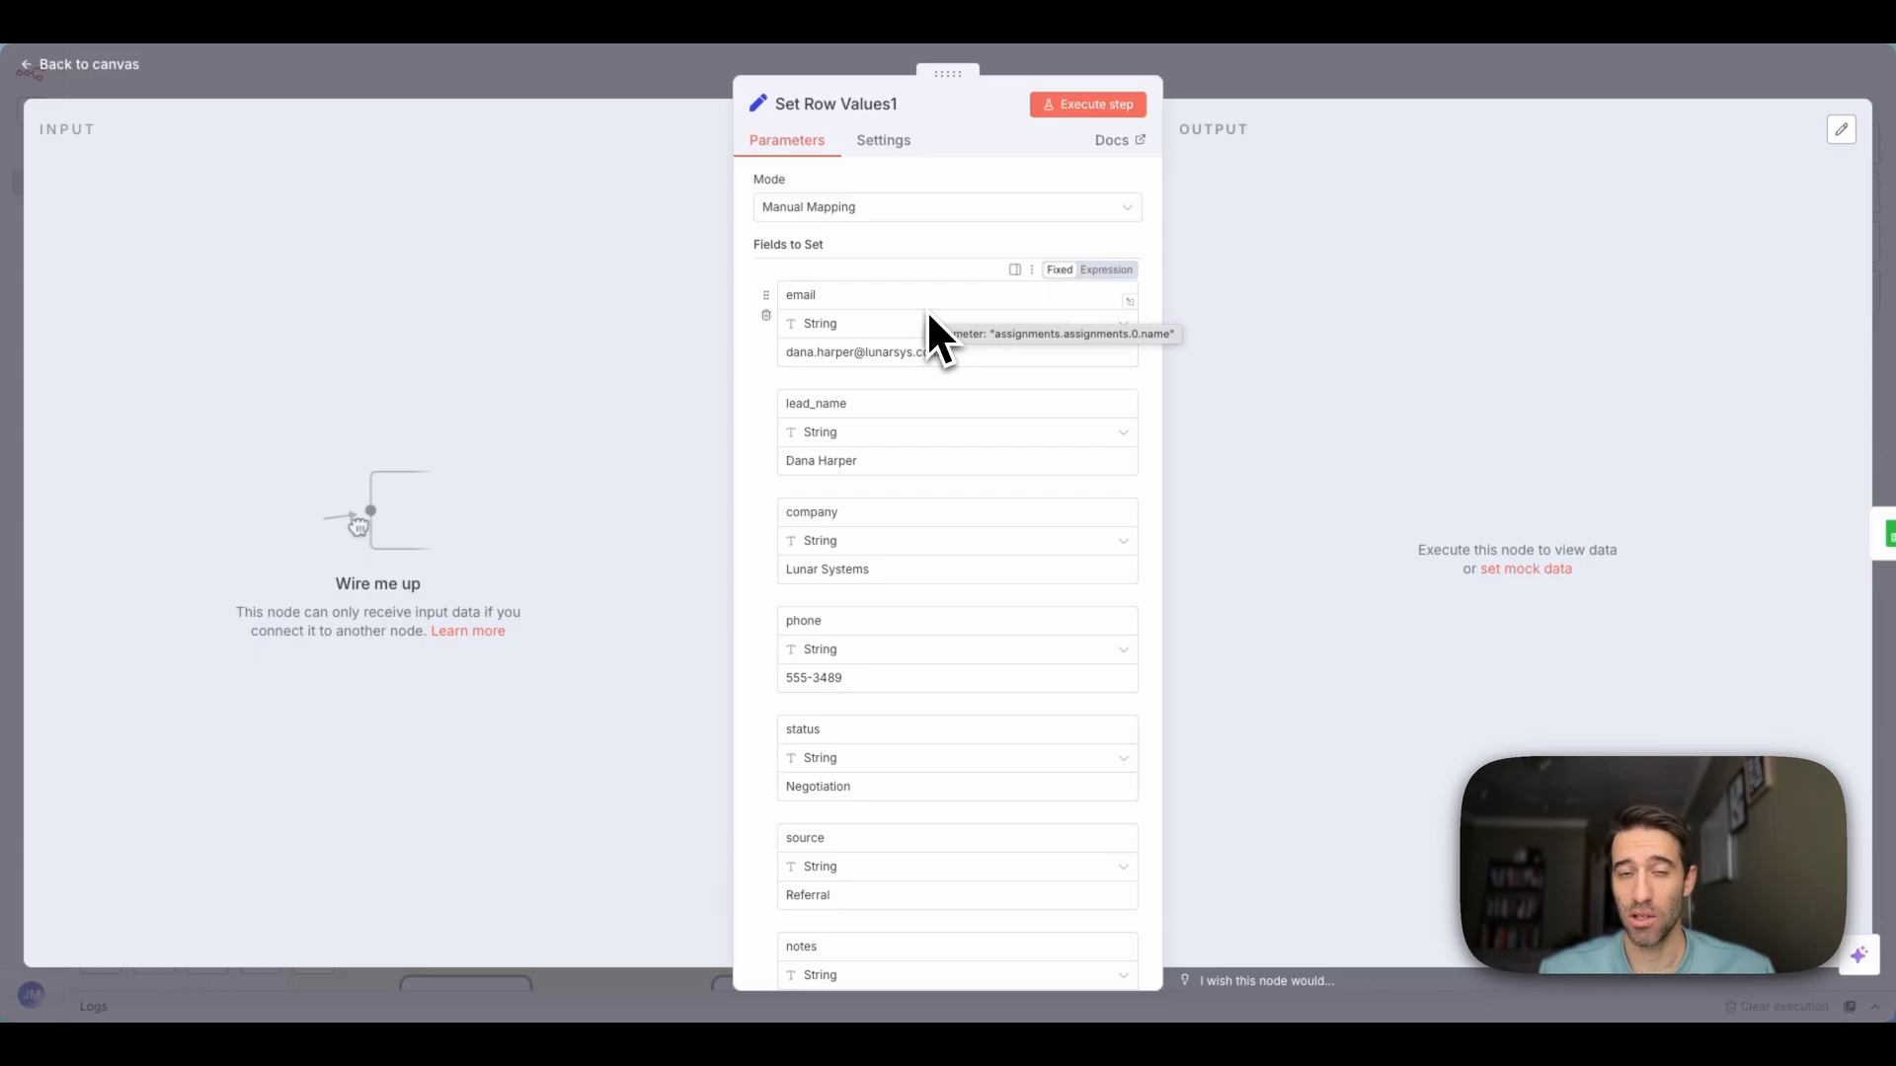
scroll(945, 395, "down", 1)
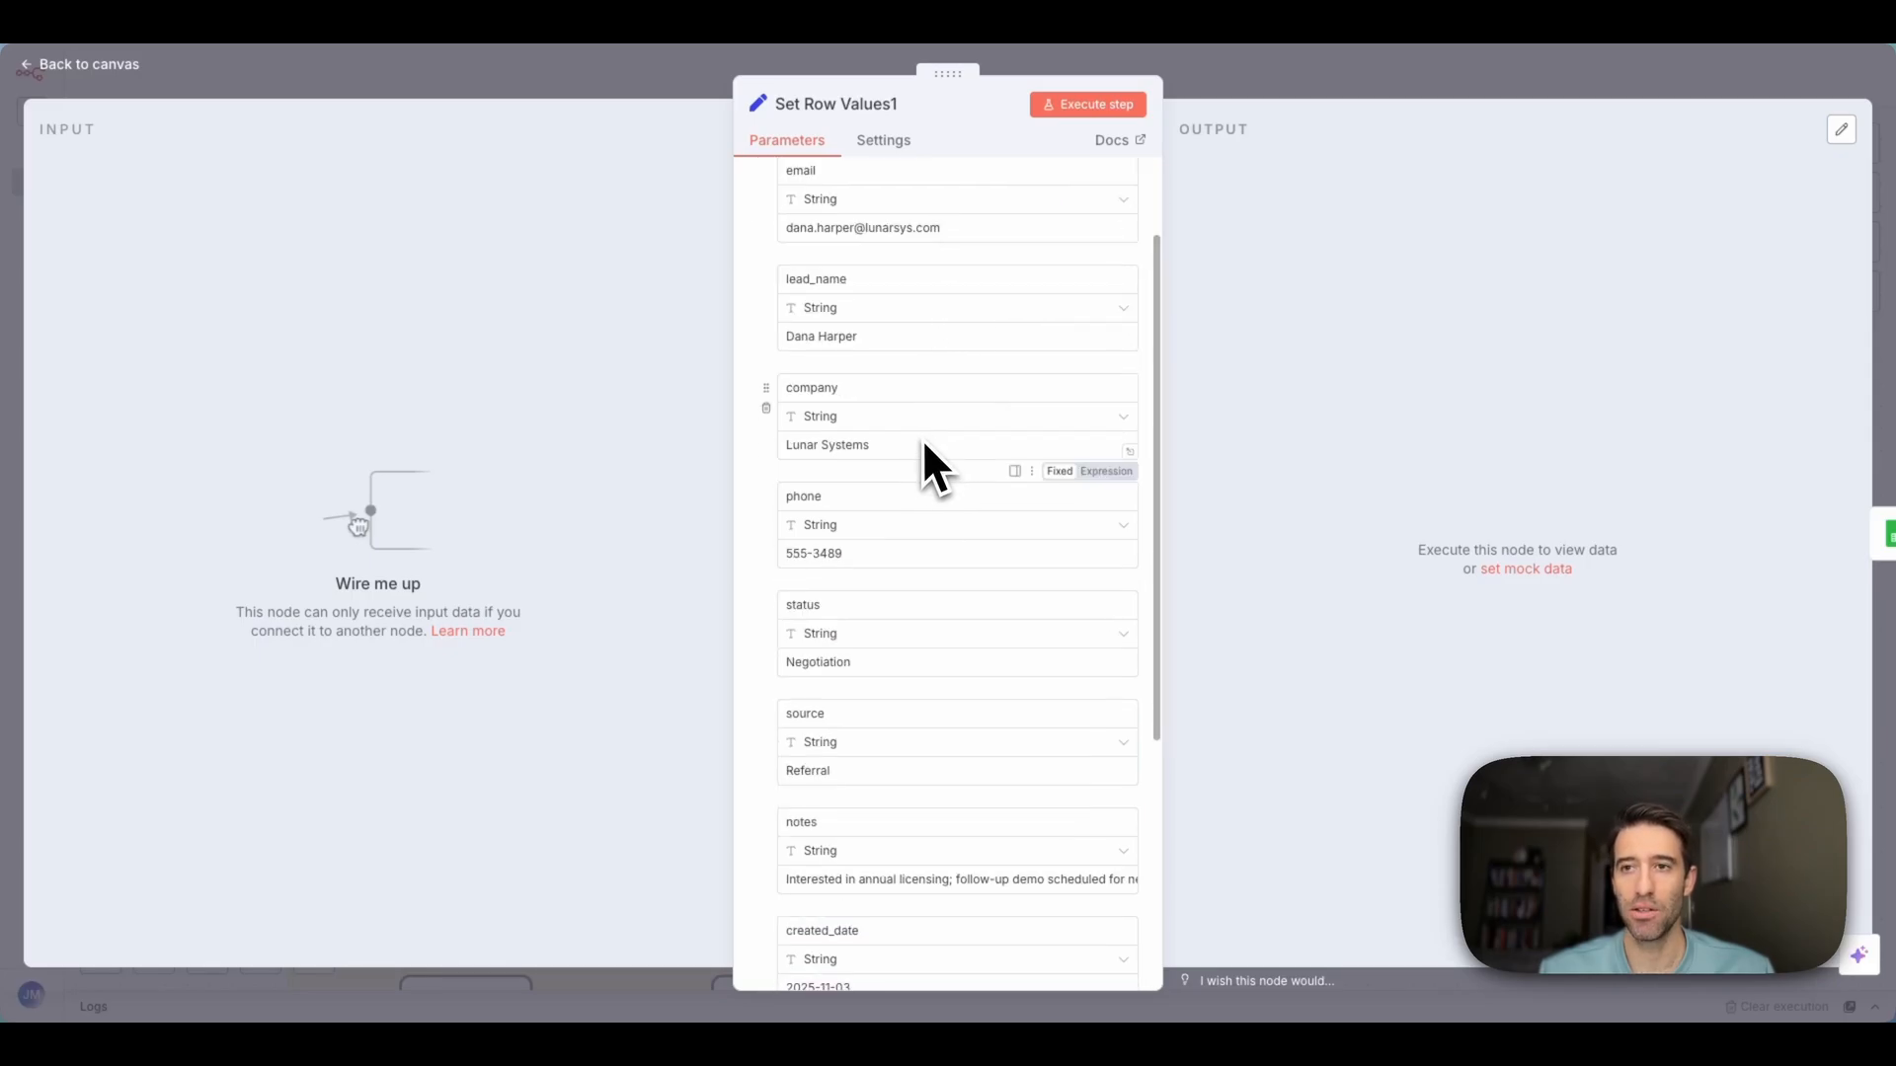
scroll(921, 439, "down", 1)
scroll(920, 440, "up", 2)
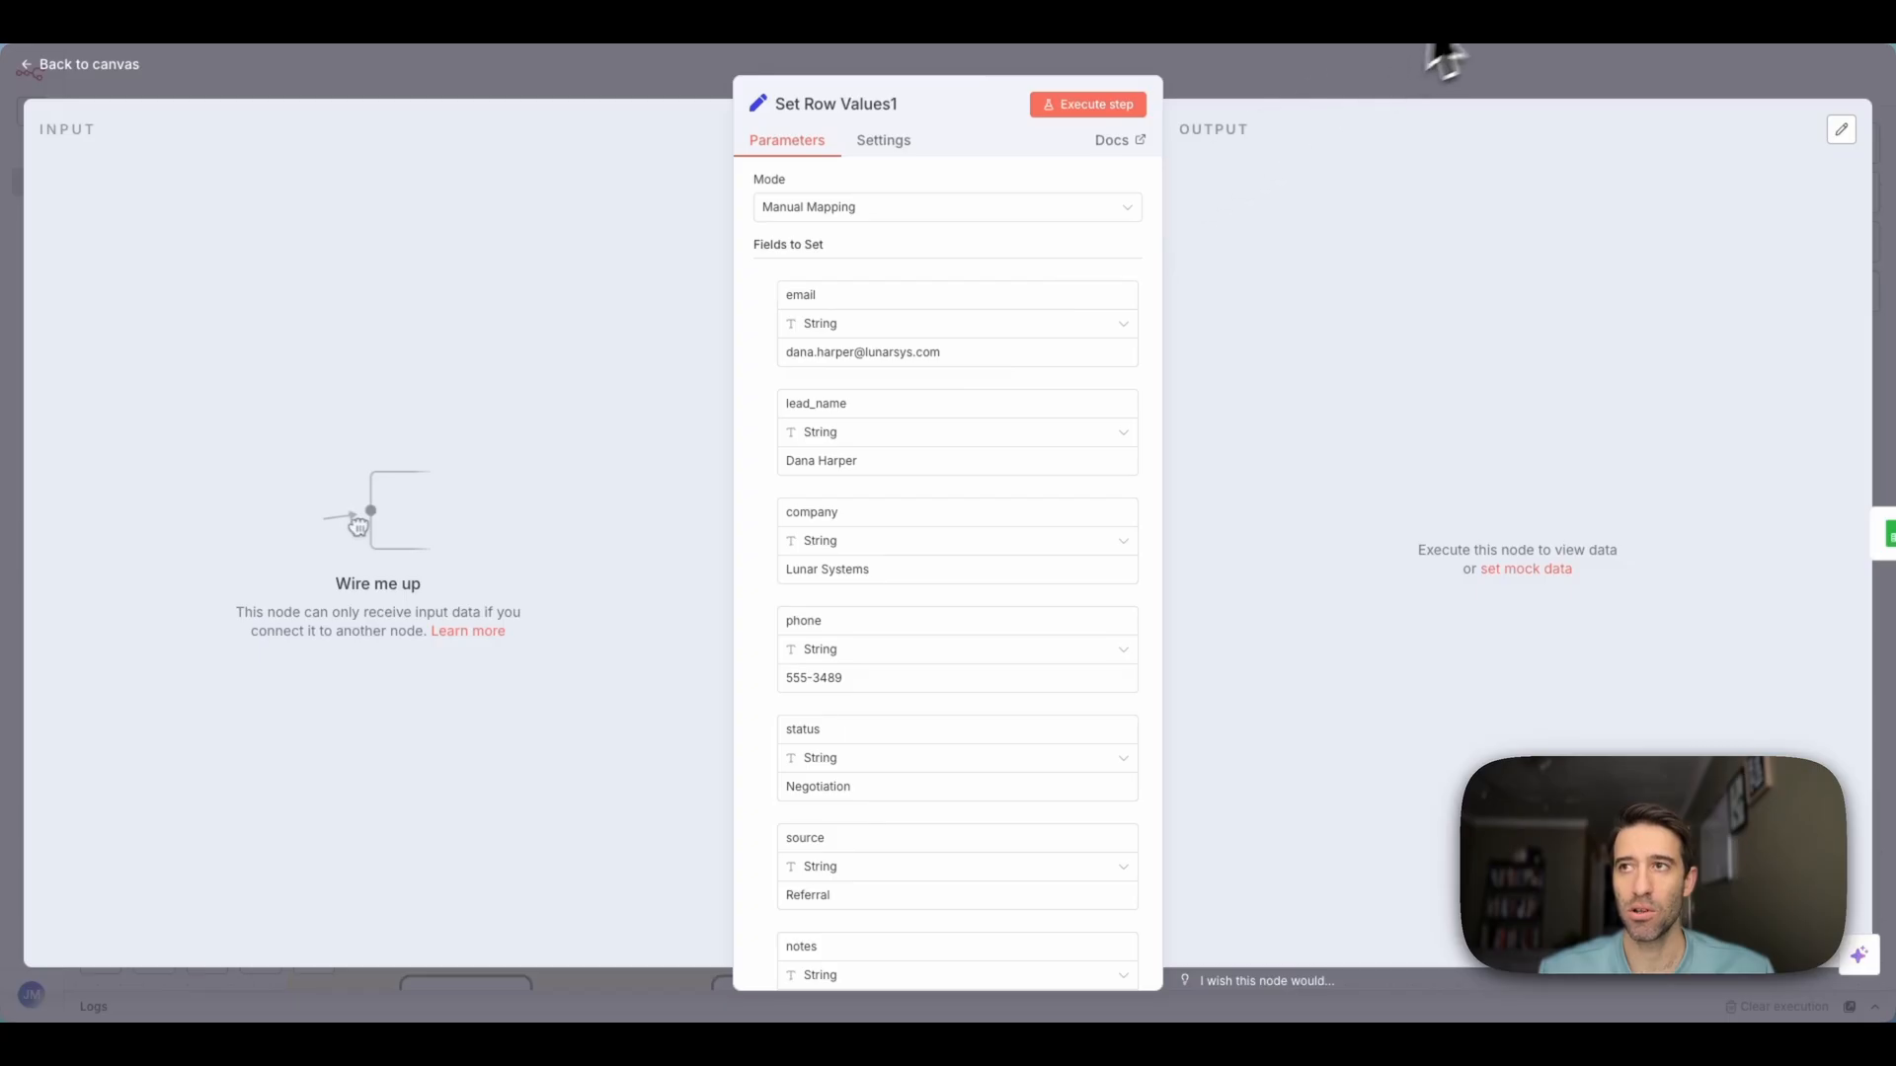
Switch to the Leads sheet and inspect the email, source and status cells of row 22
left_click(1543, 29)
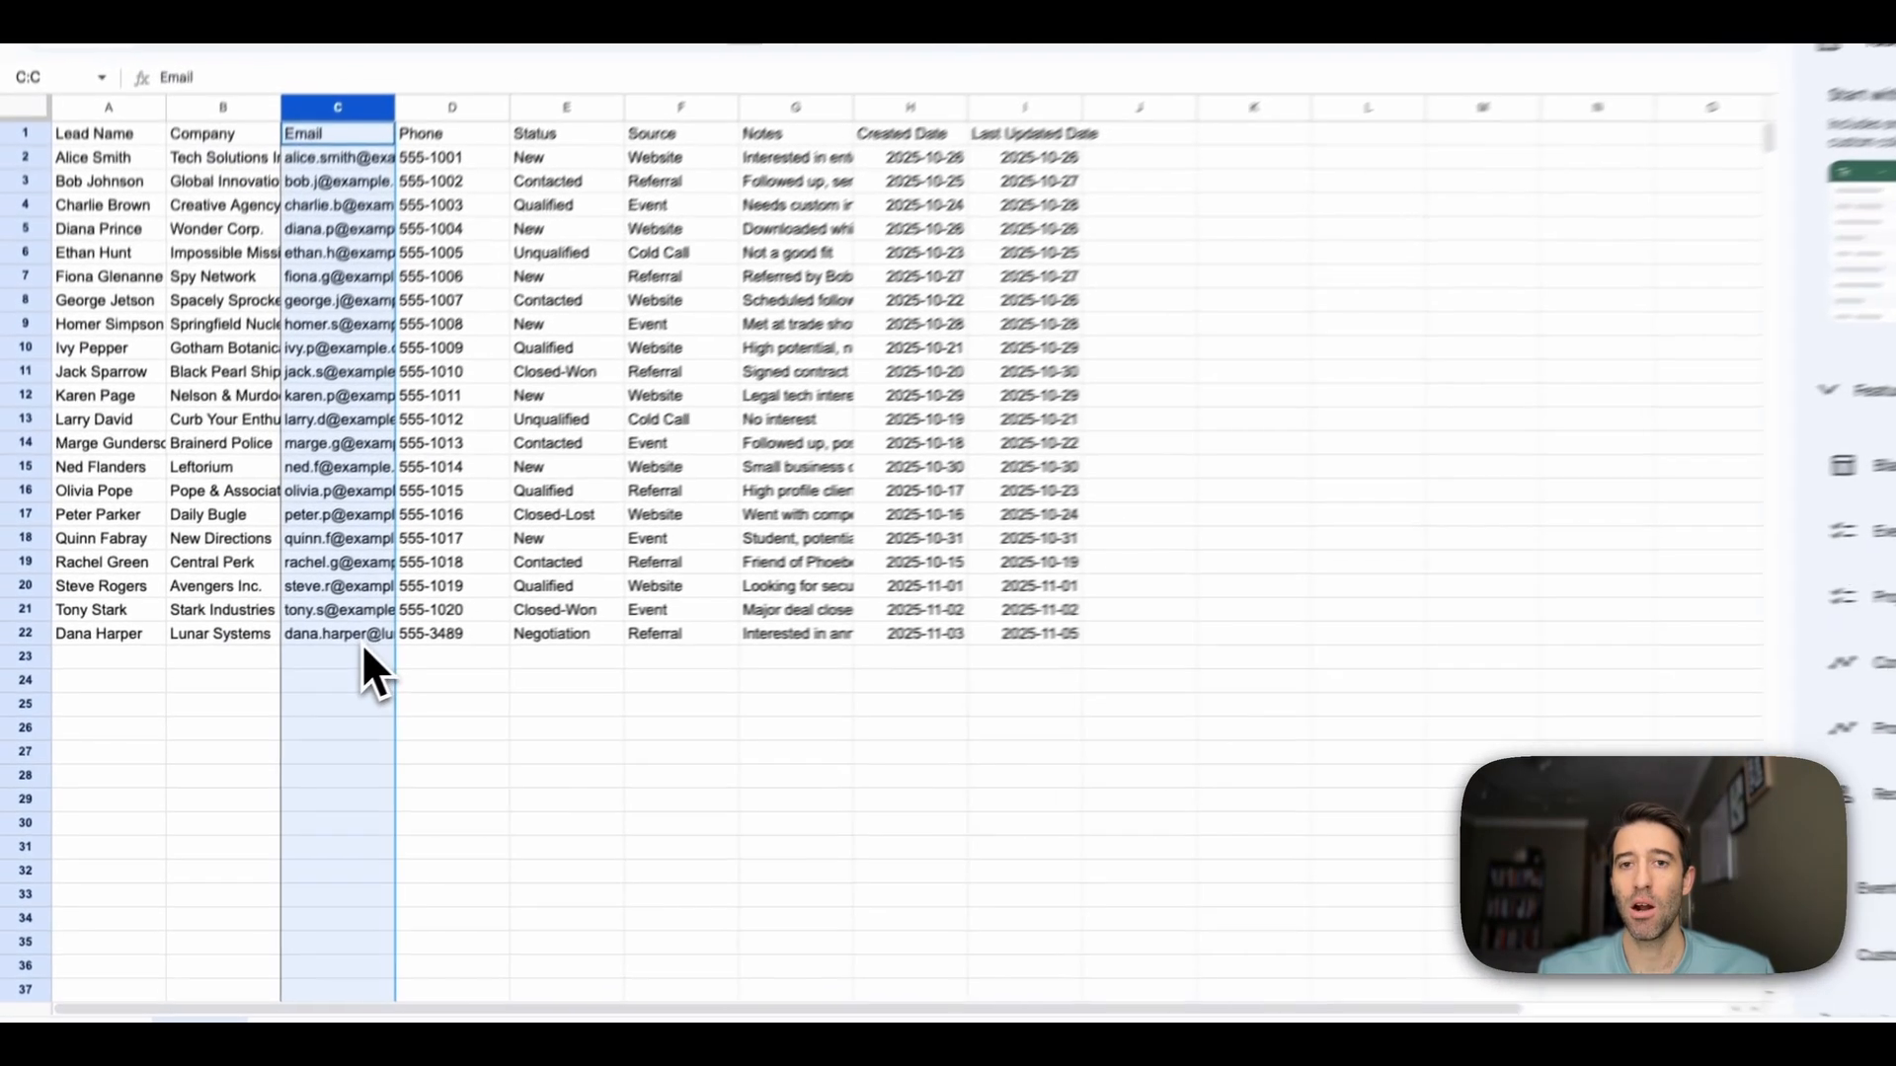
left_click(307, 740)
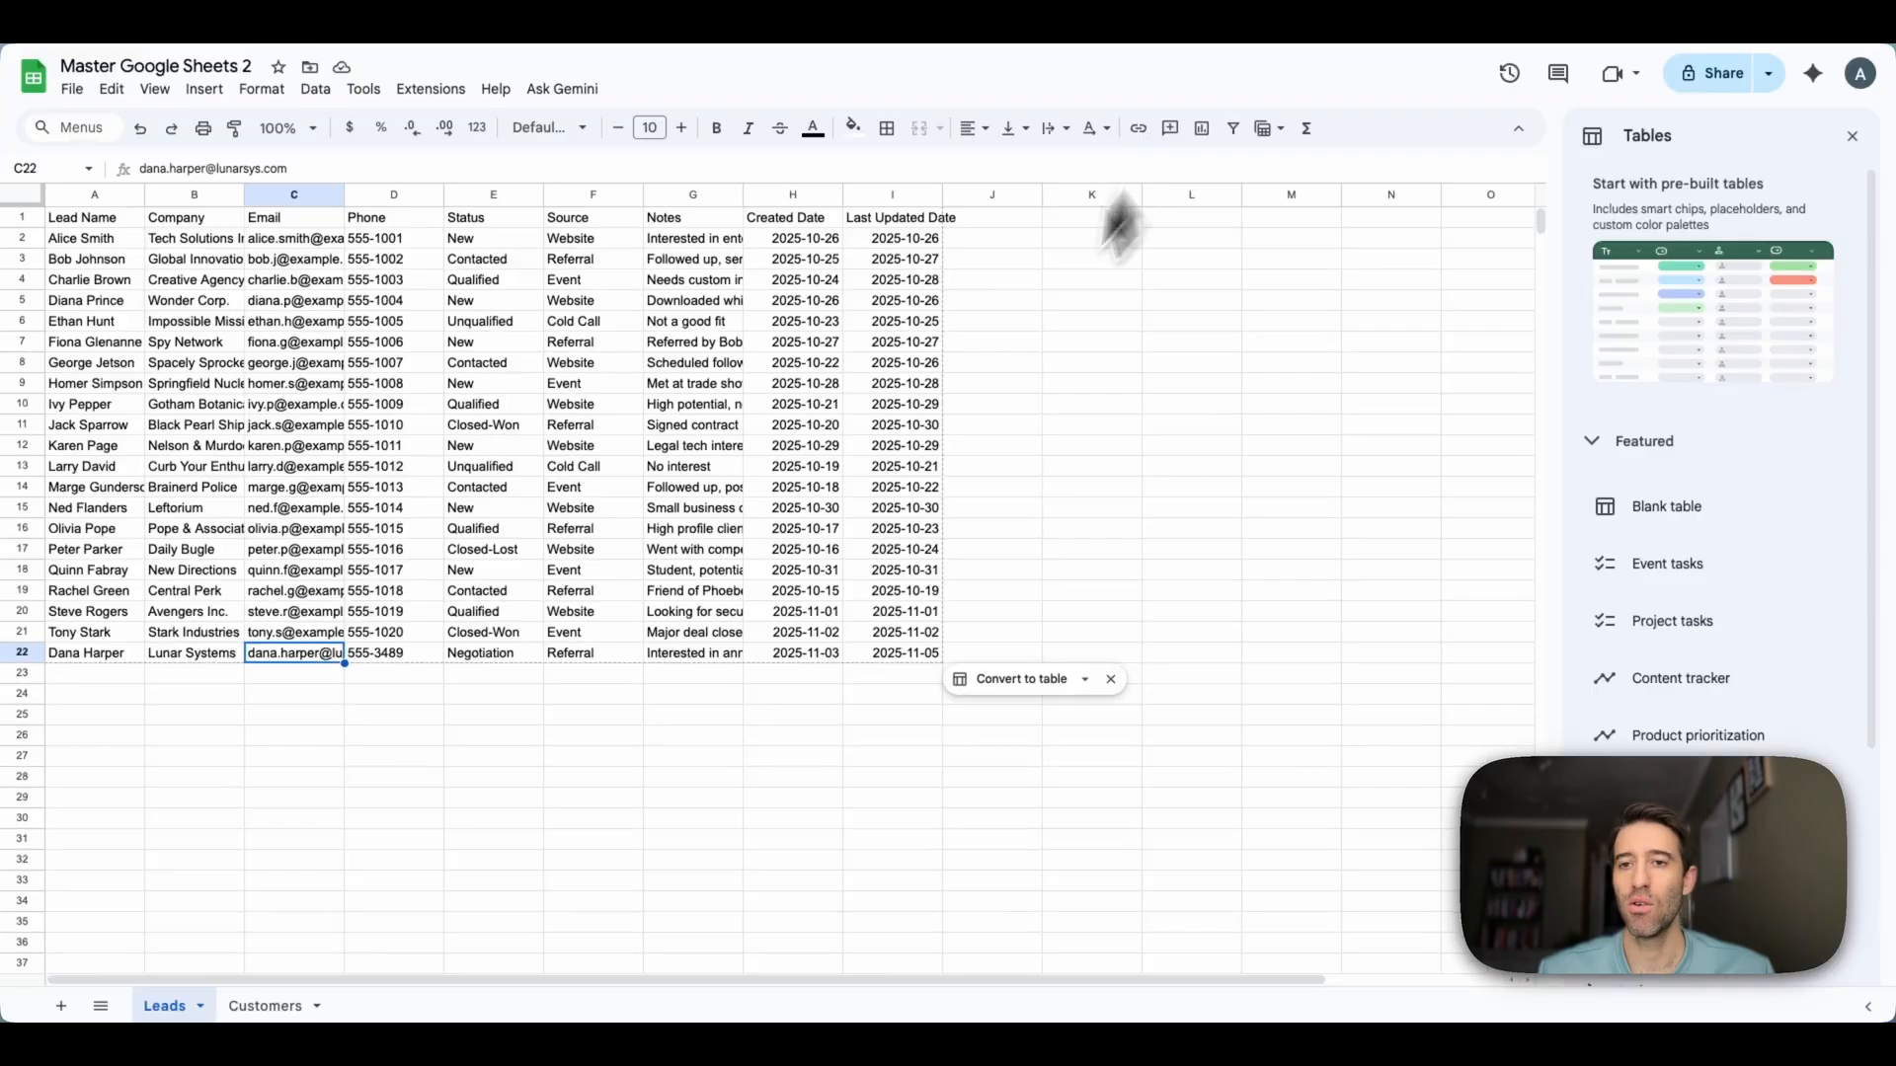
left_click(780, 632)
left_click(591, 742)
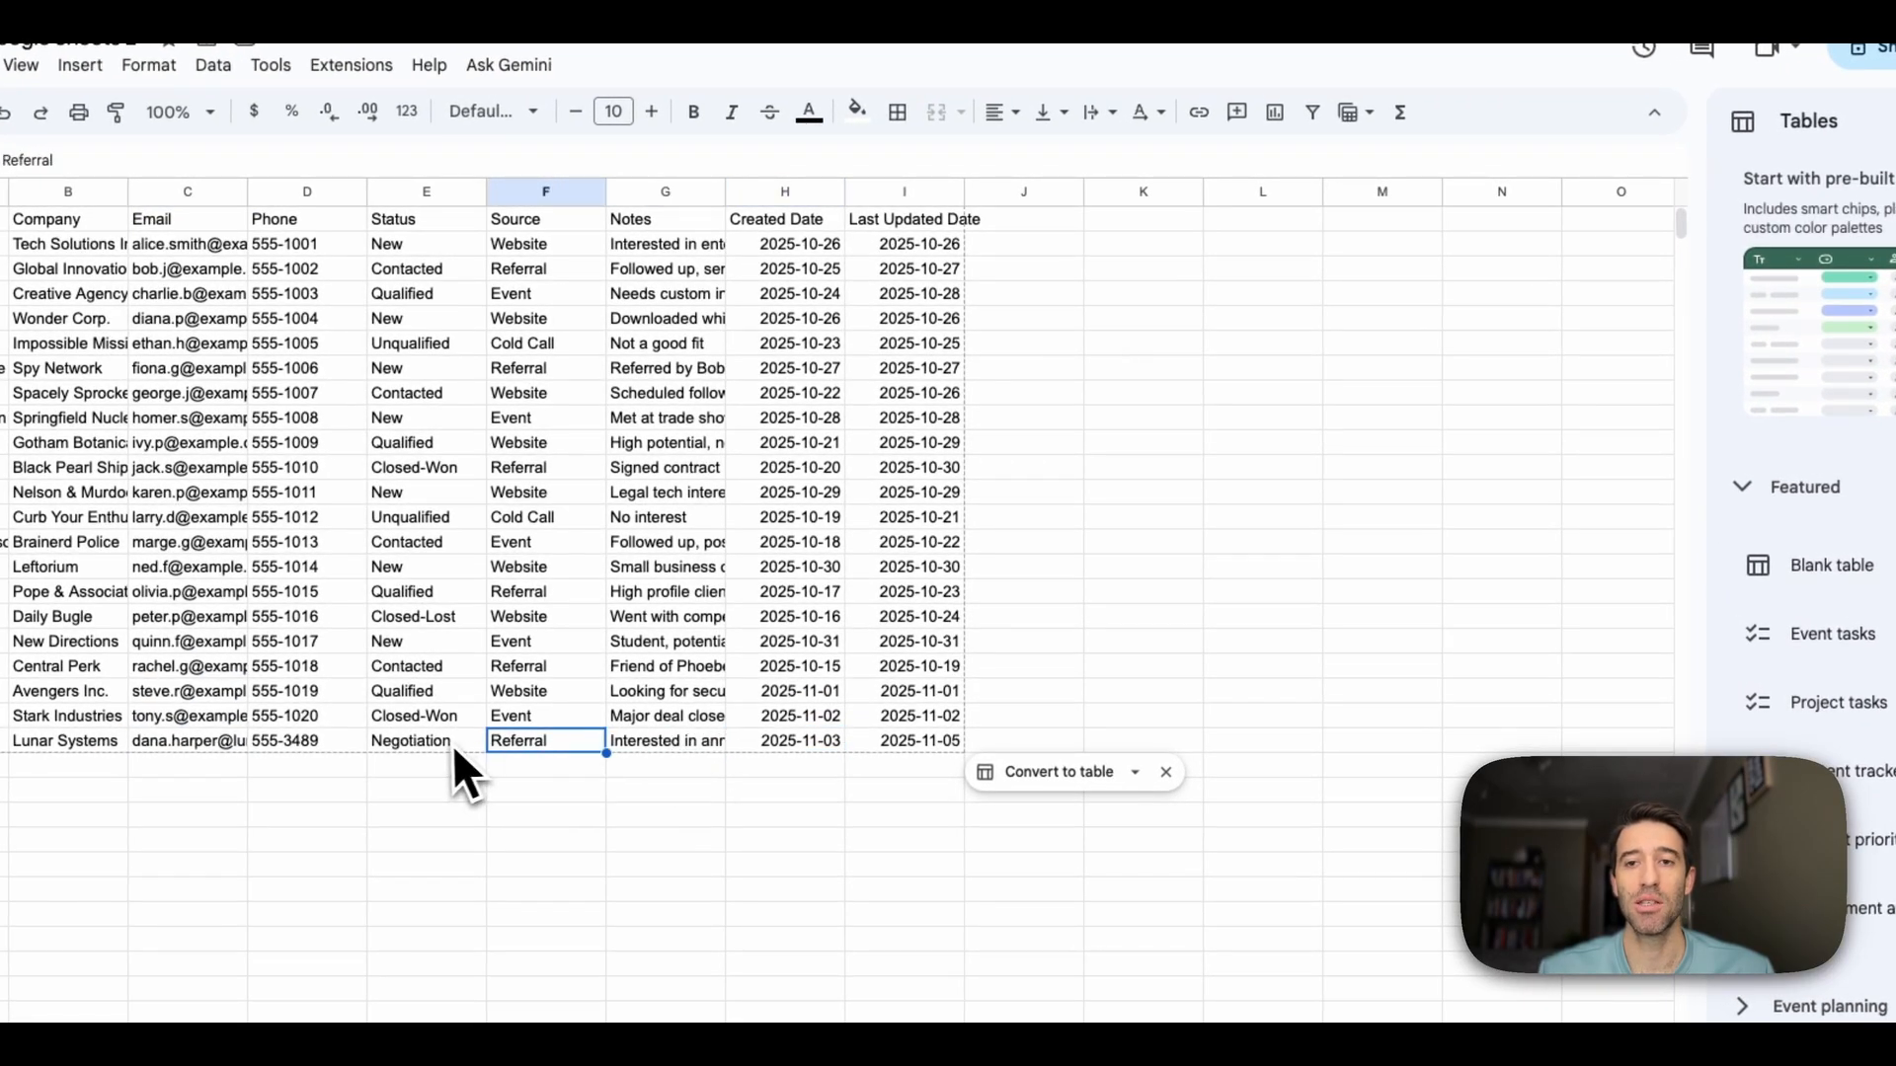
left_click(452, 745)
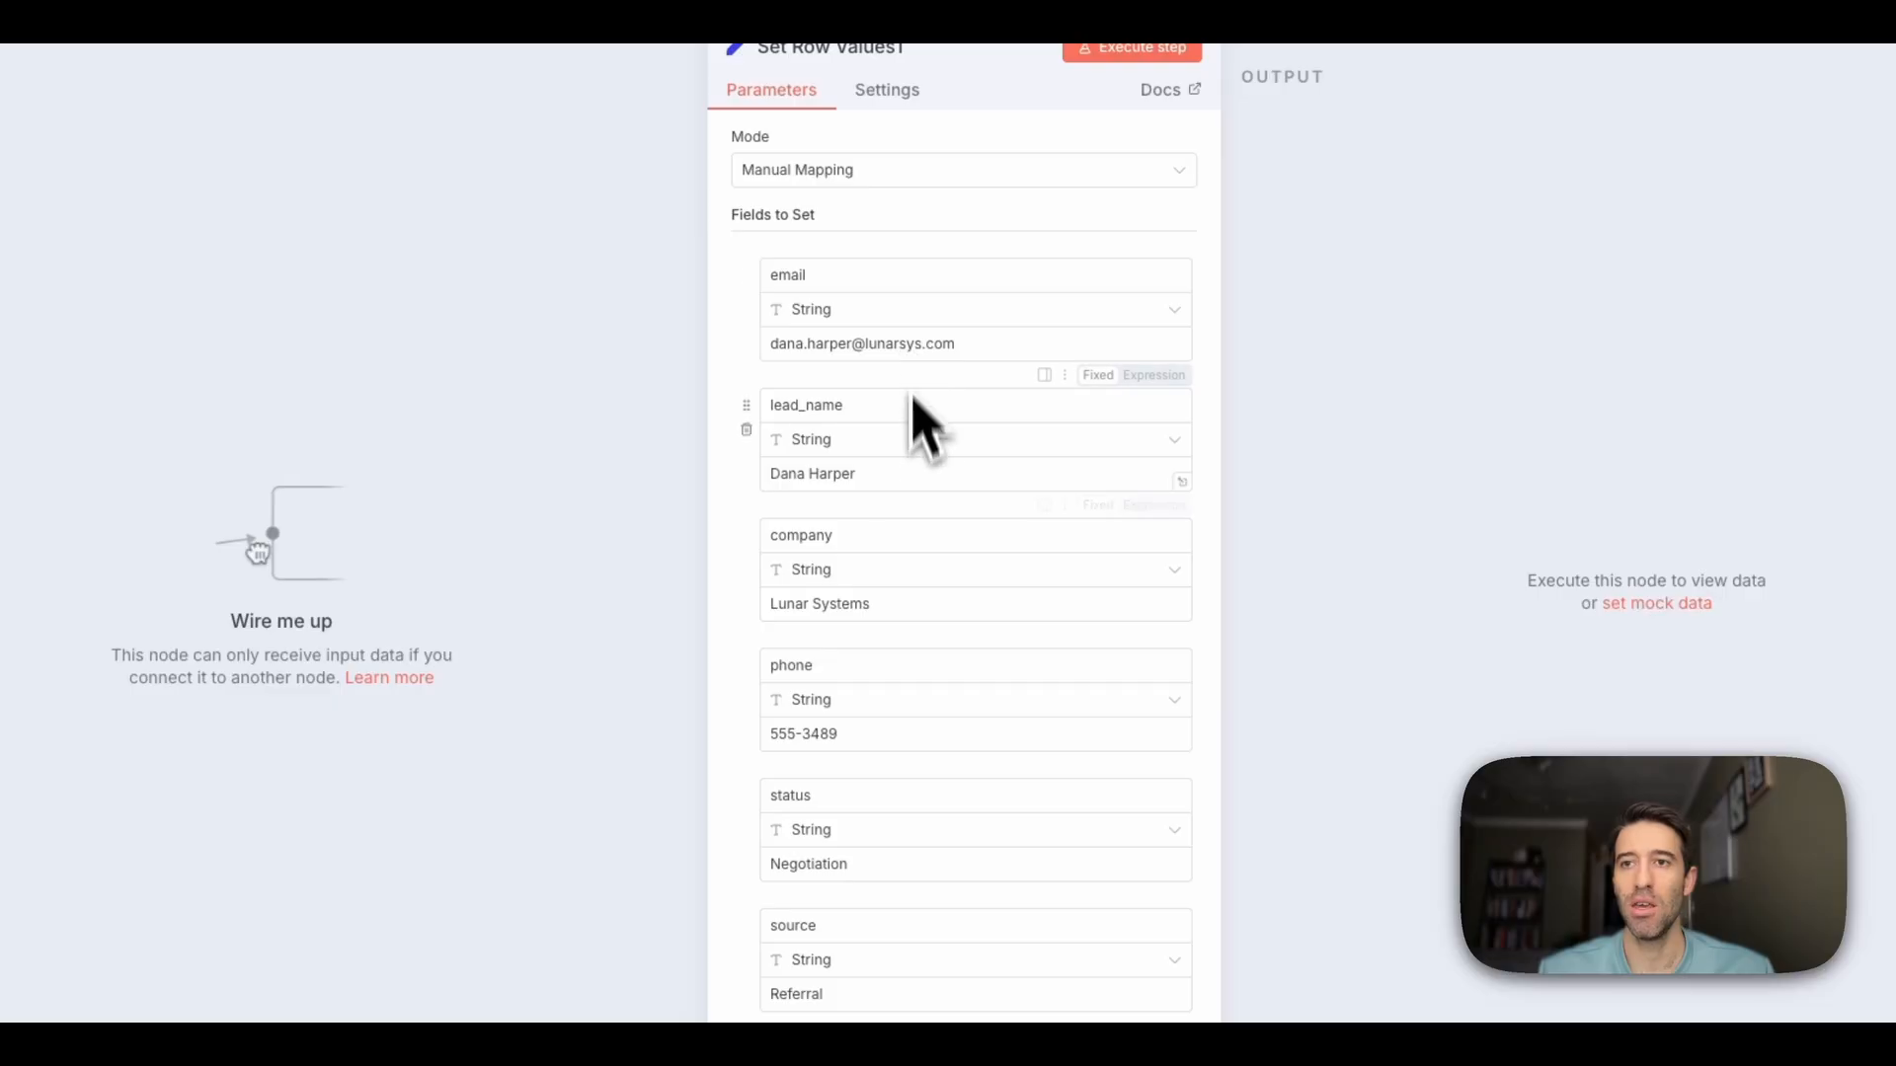
Back in n8n, review the remaining Set Row Values1 fields, execute the node, and close it
scroll(908, 393, "down", 1)
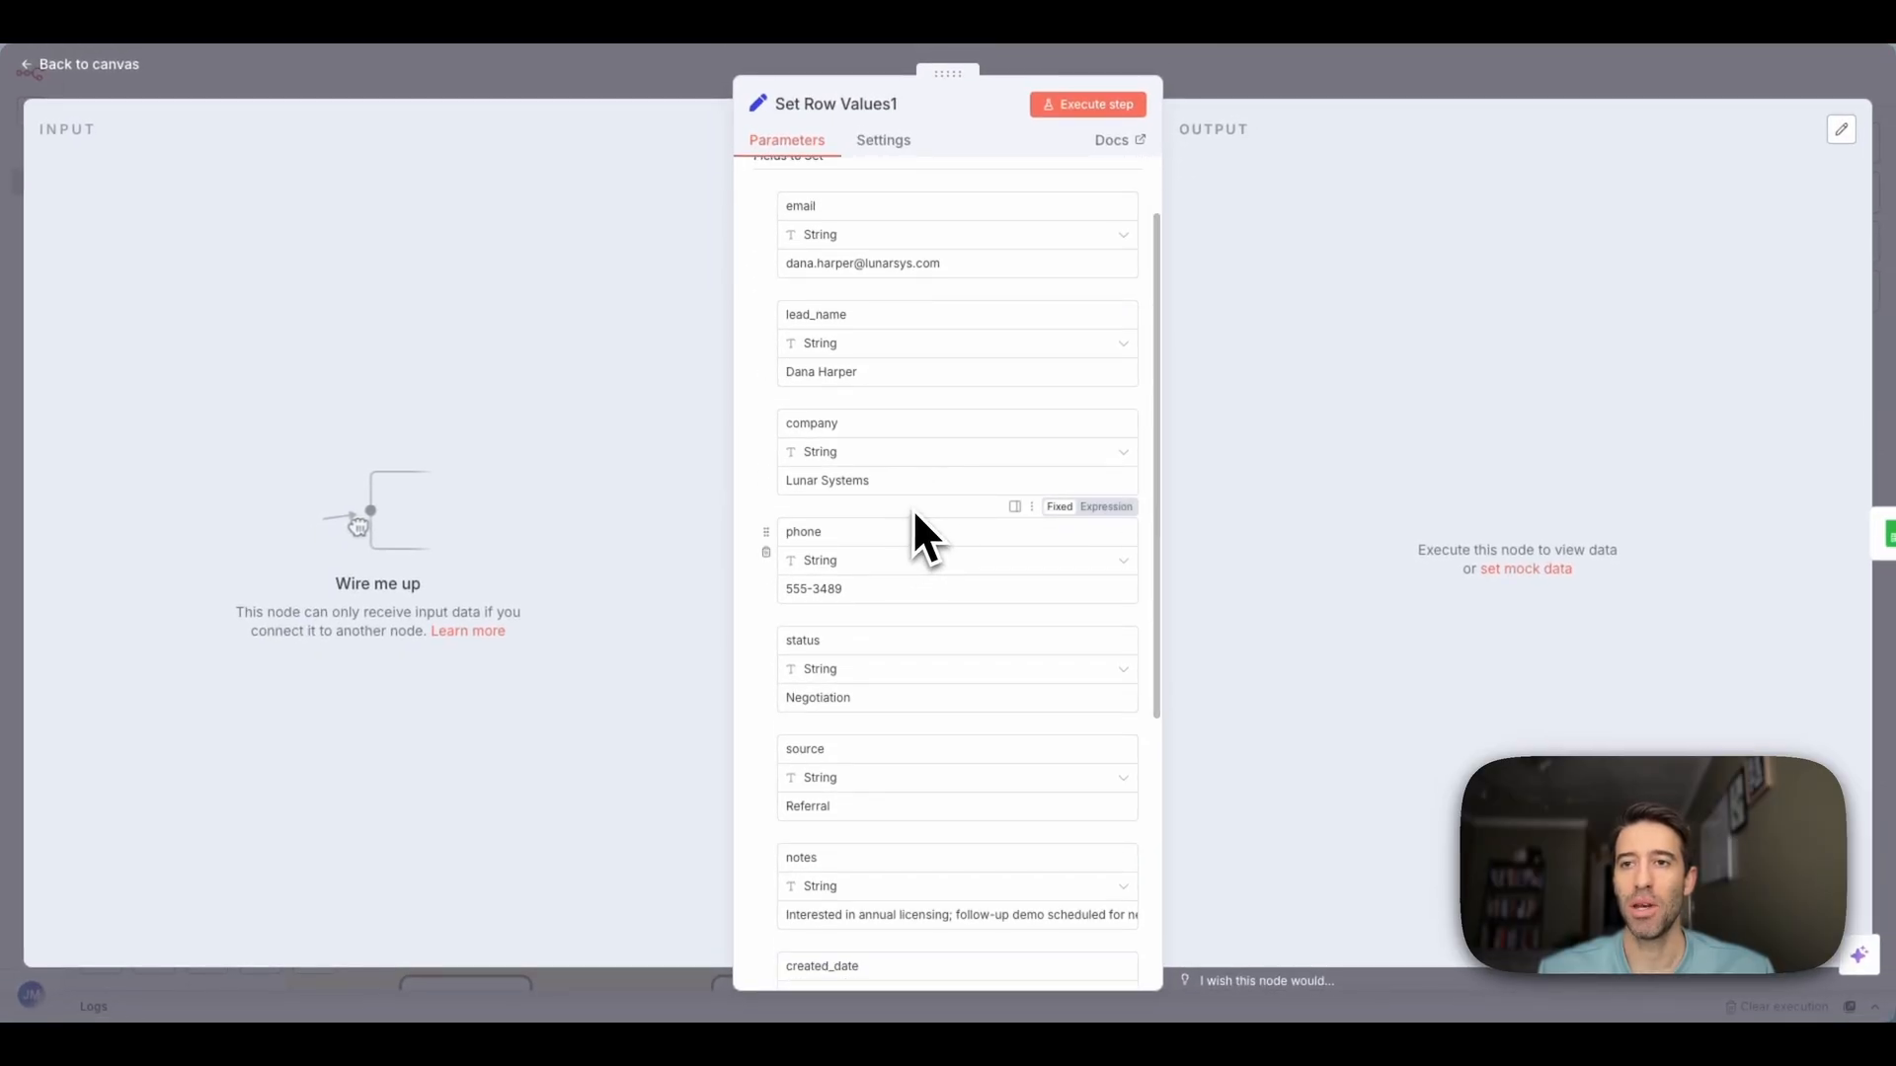
scroll(911, 510, "down", 3)
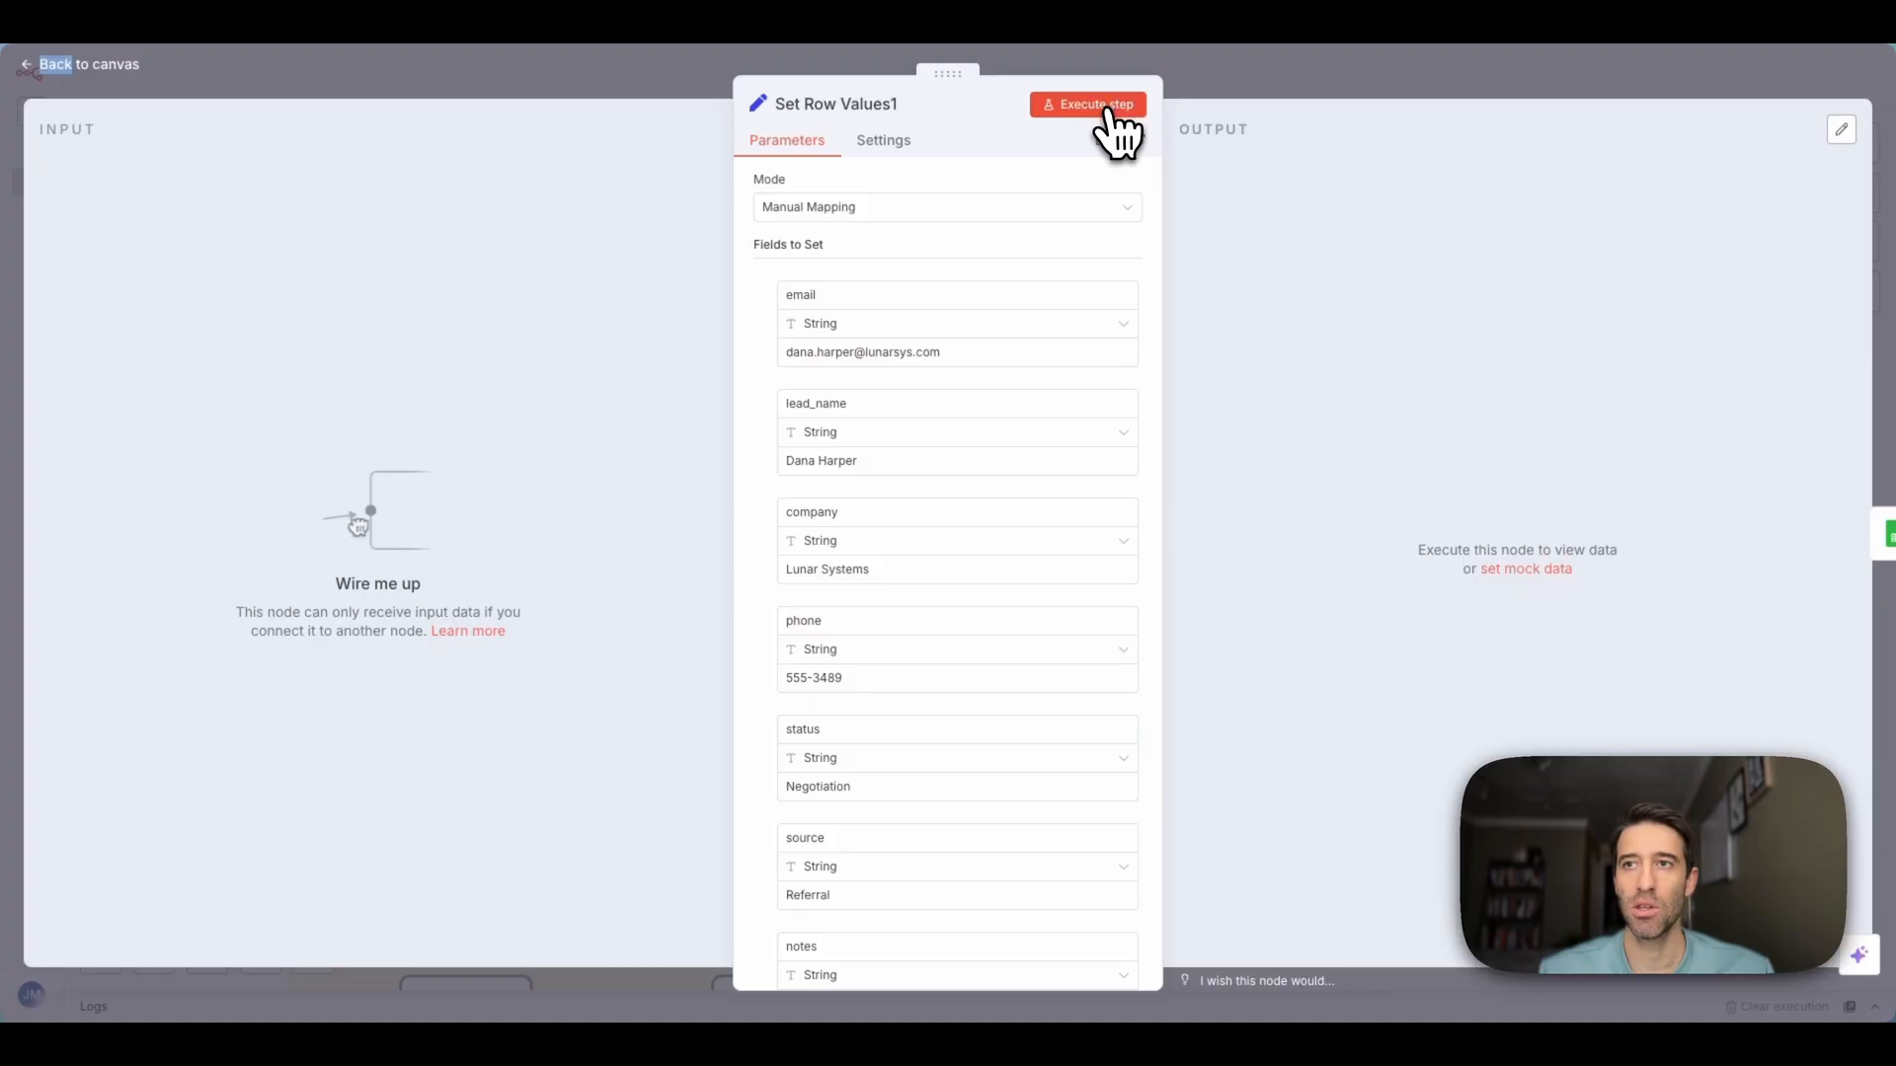
left_click(1108, 111)
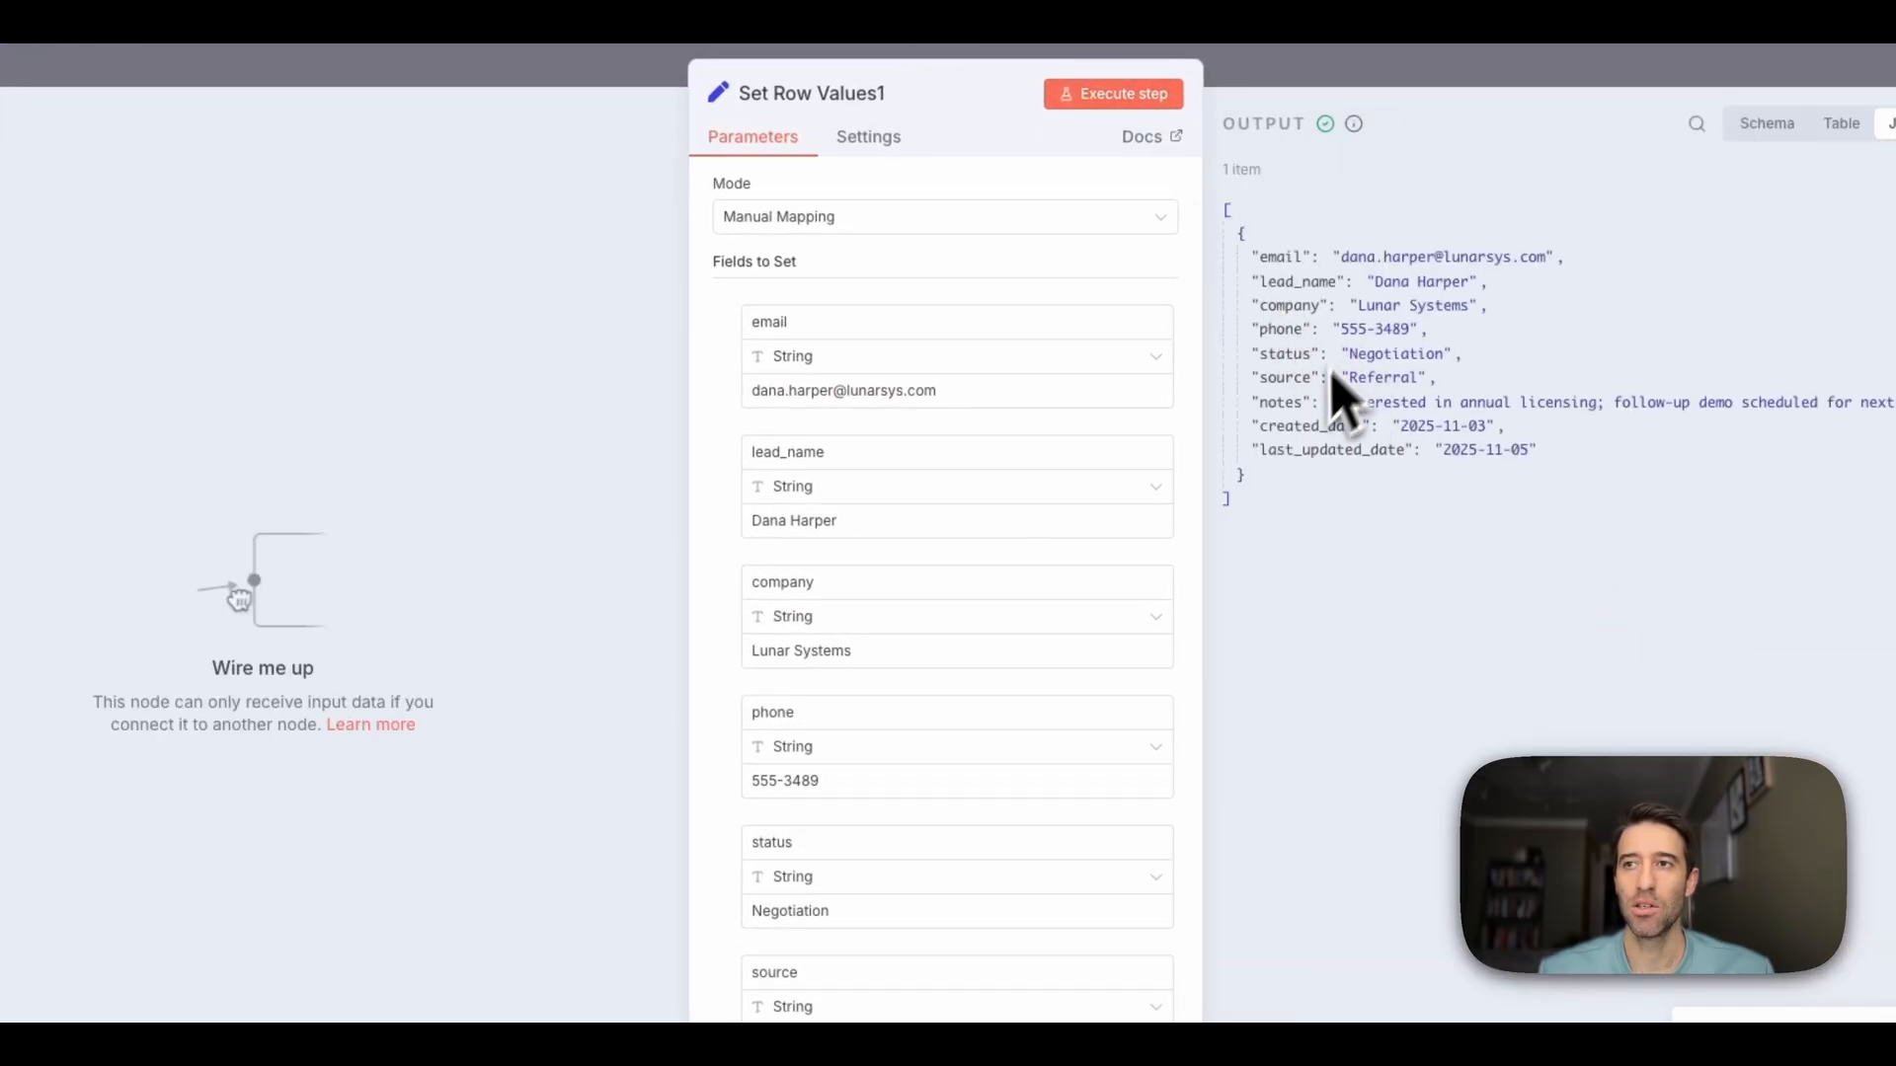
left_click(1345, 76)
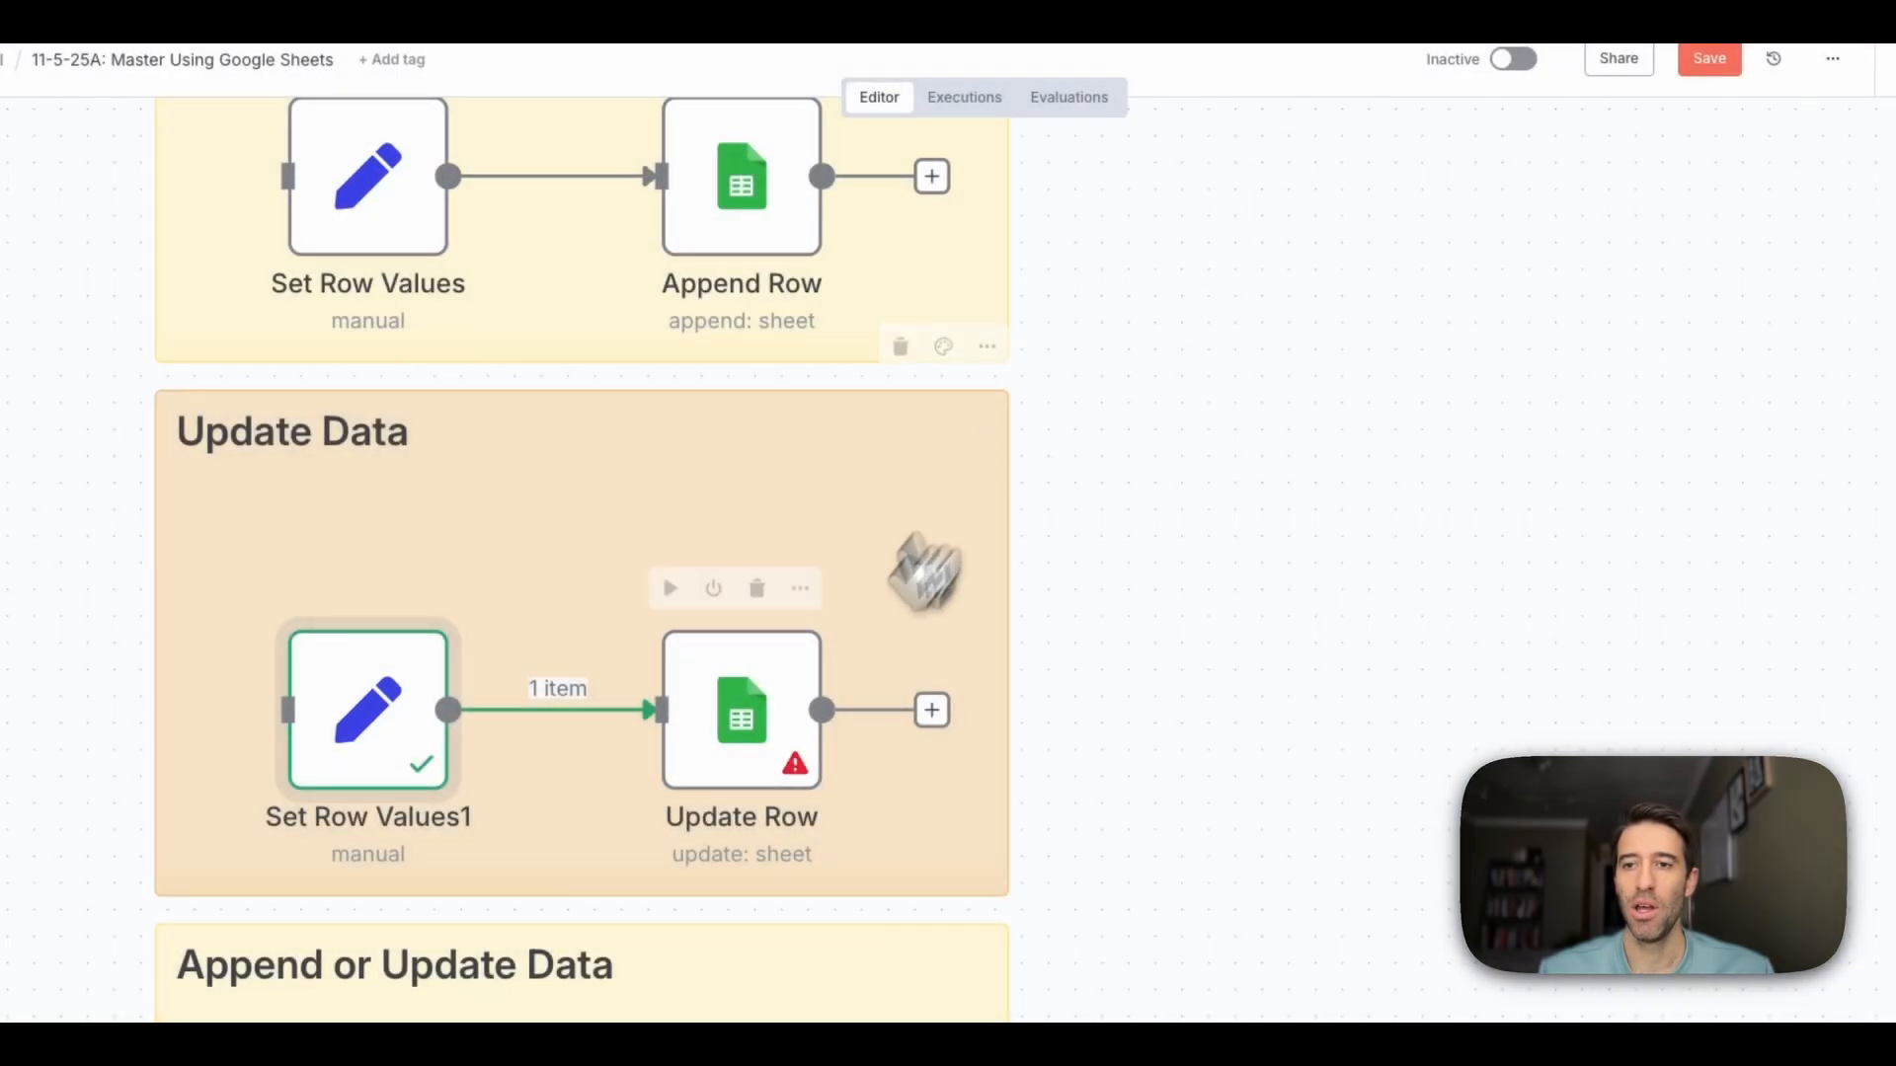
Open the Update Row node, choose the Leads sheet of Master Google Sheets 2, and set the column to match on to Email
double_click(748, 735)
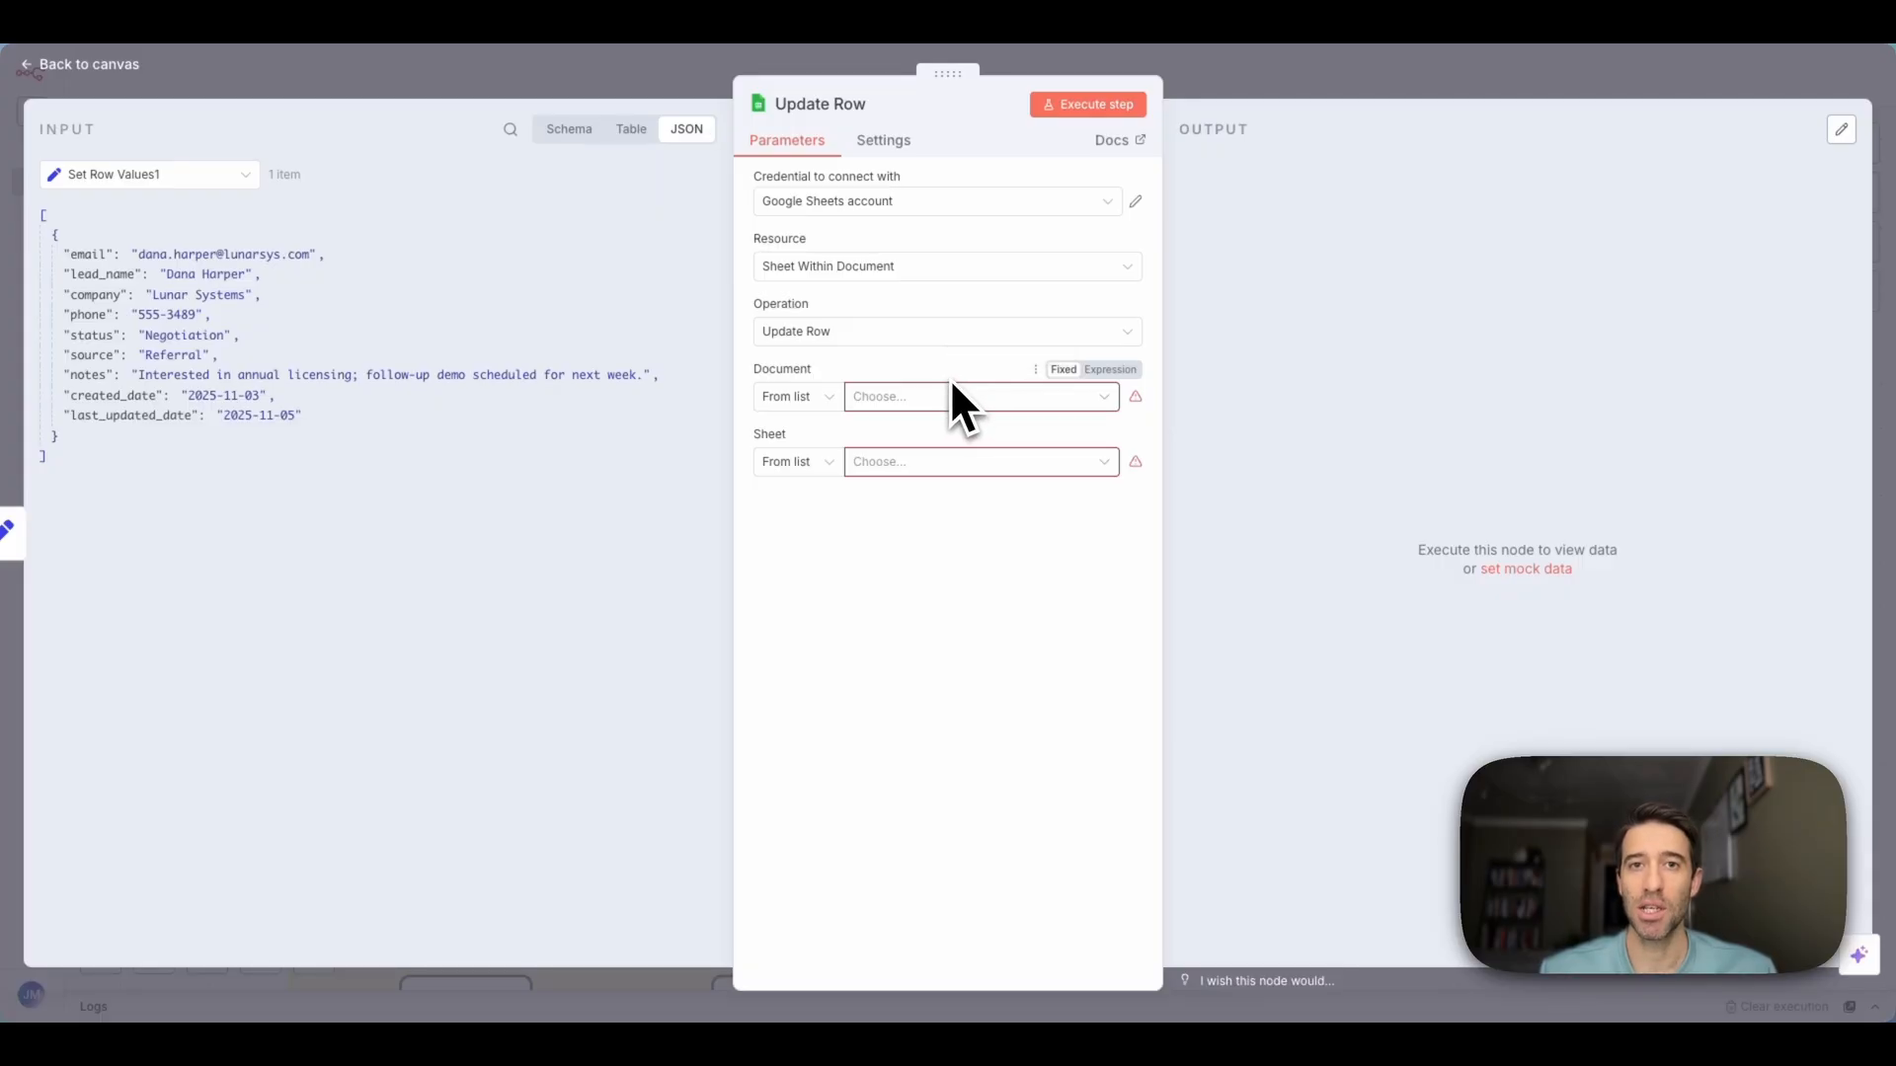
left_click(977, 398)
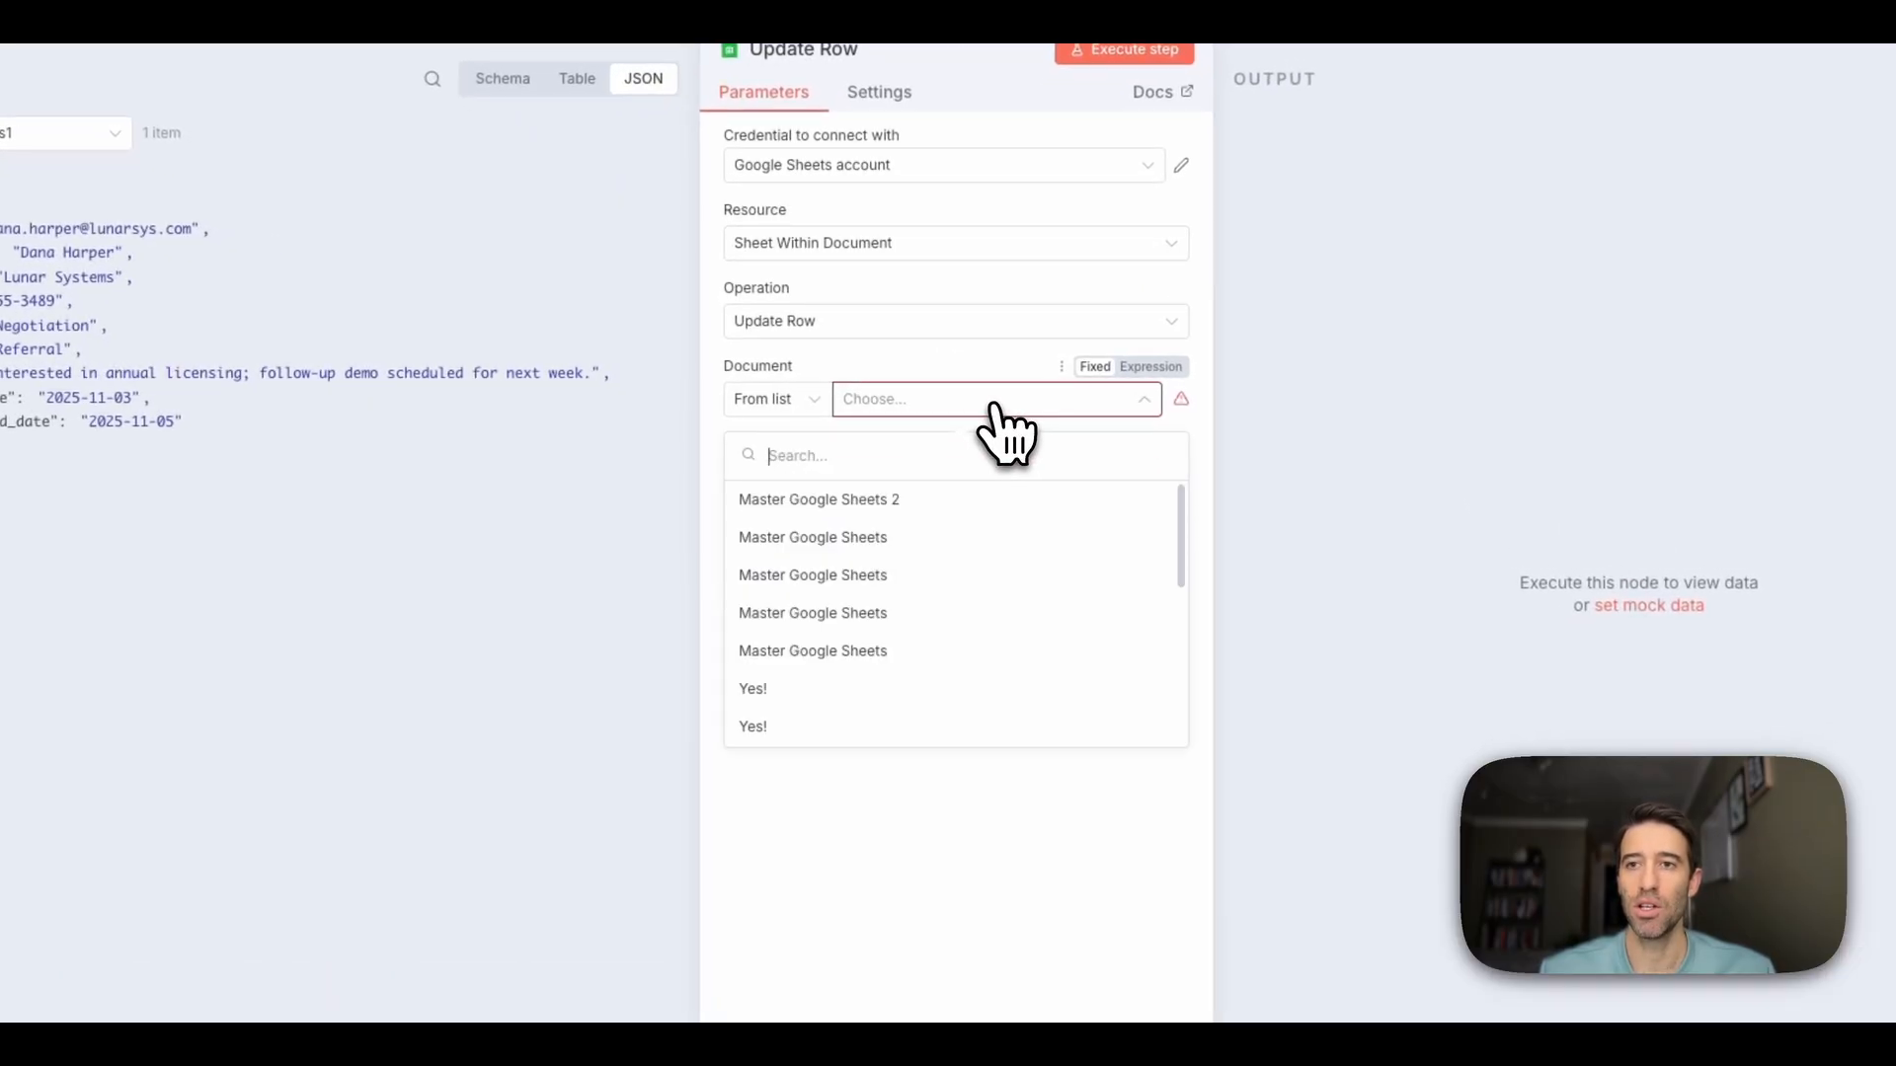
left_click(850, 500)
left_click(1007, 478)
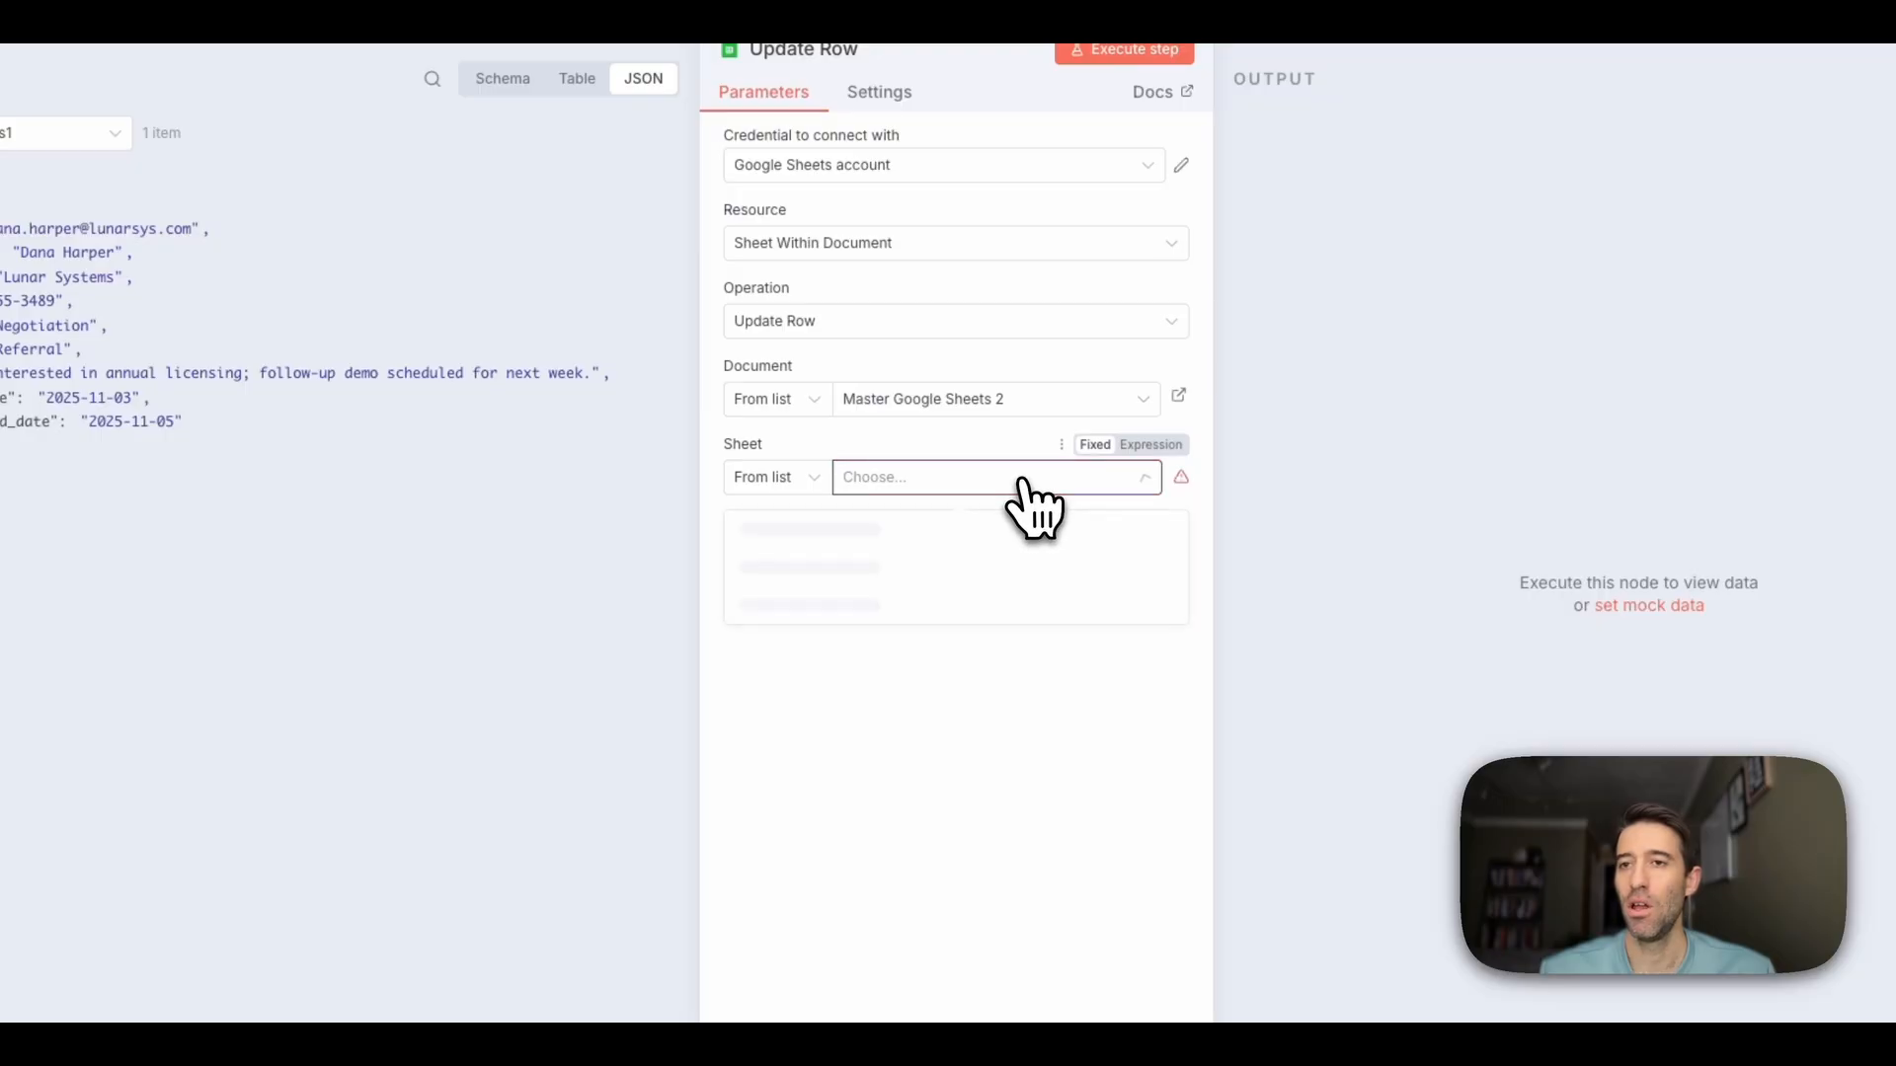
left_click(900, 524)
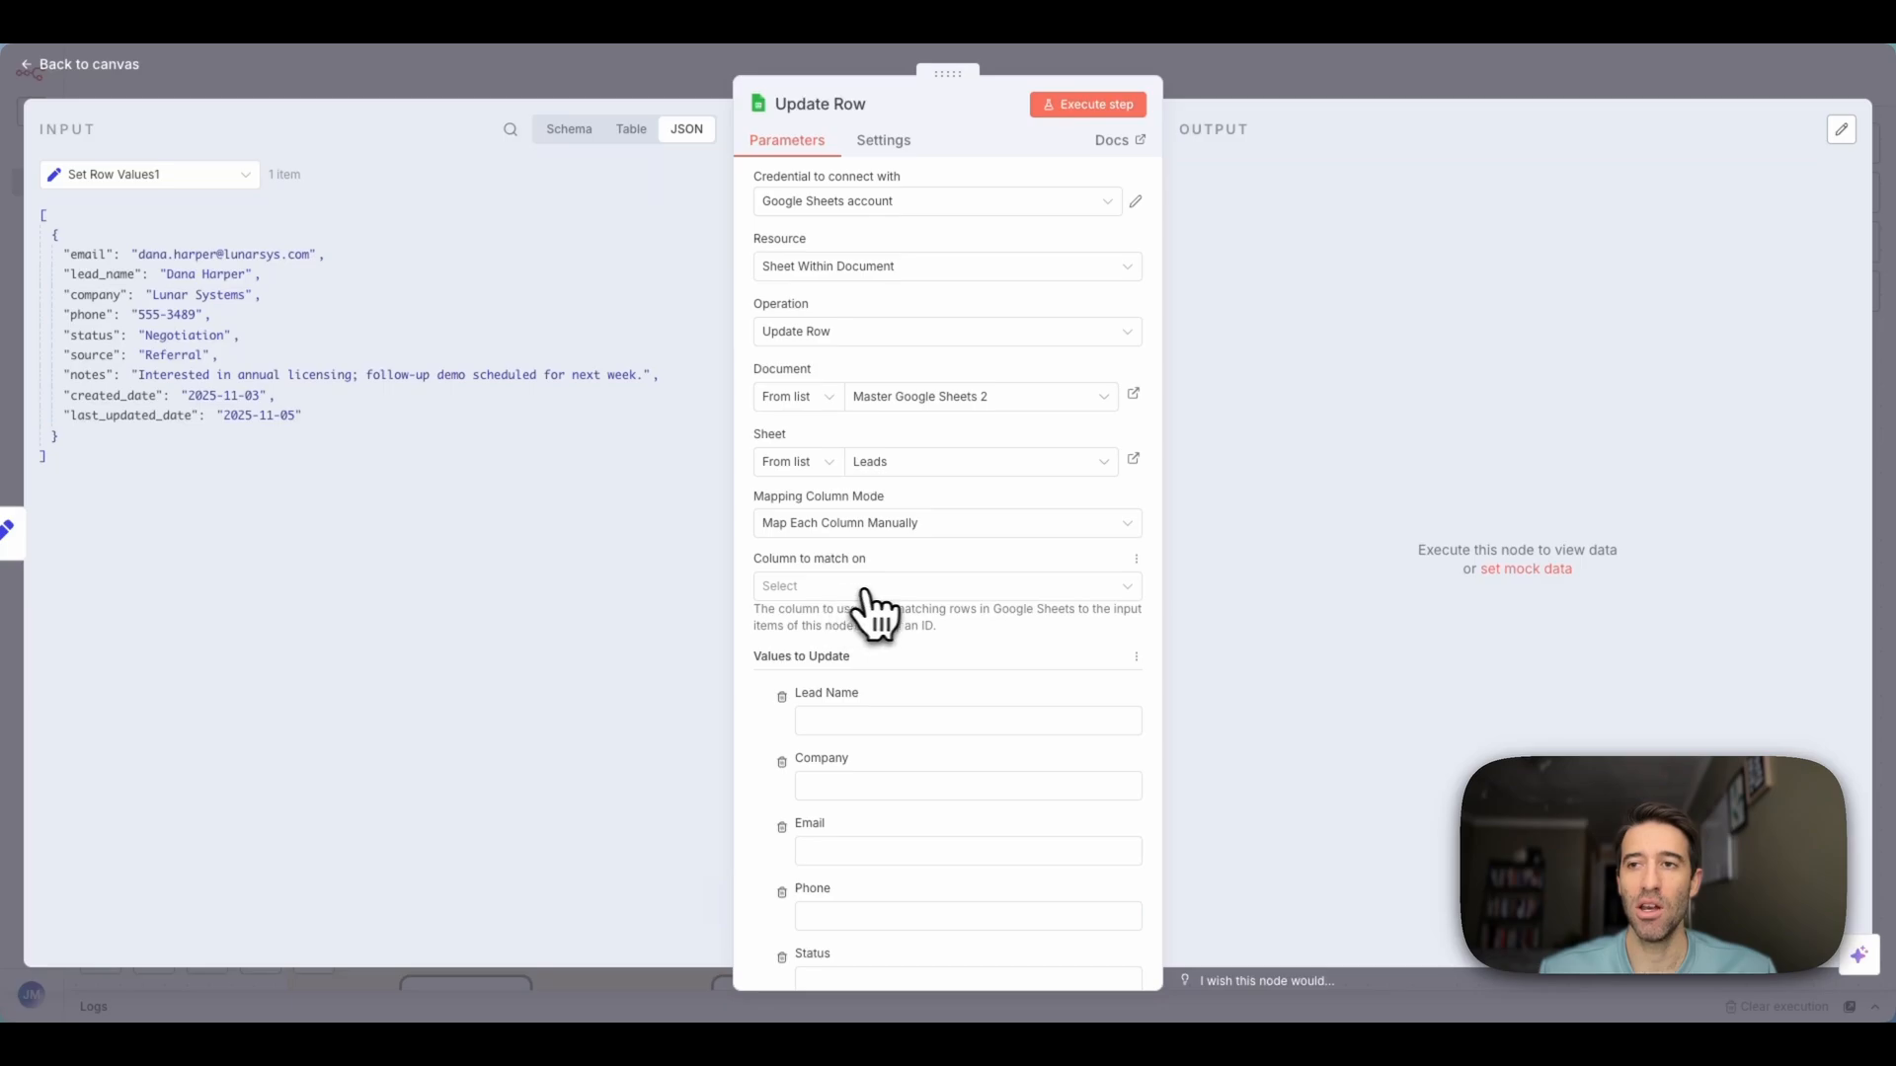
left_click(978, 586)
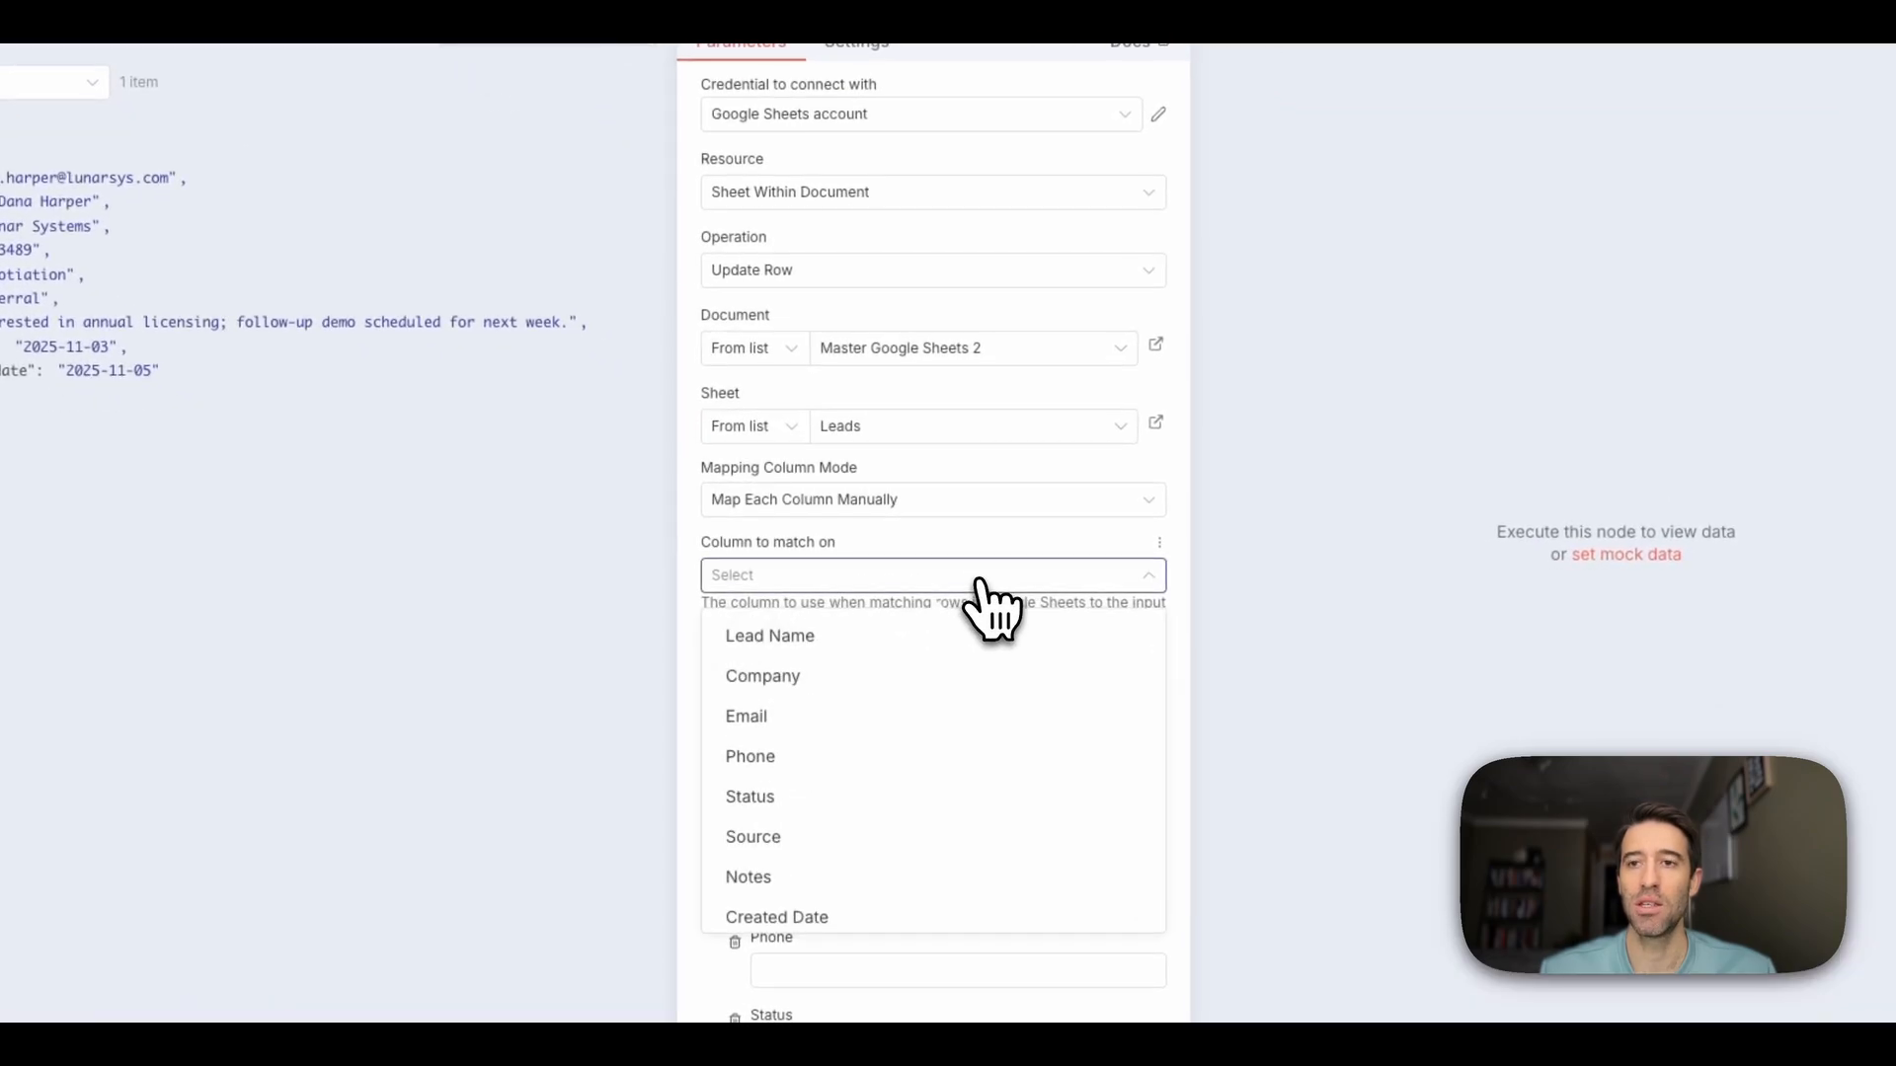
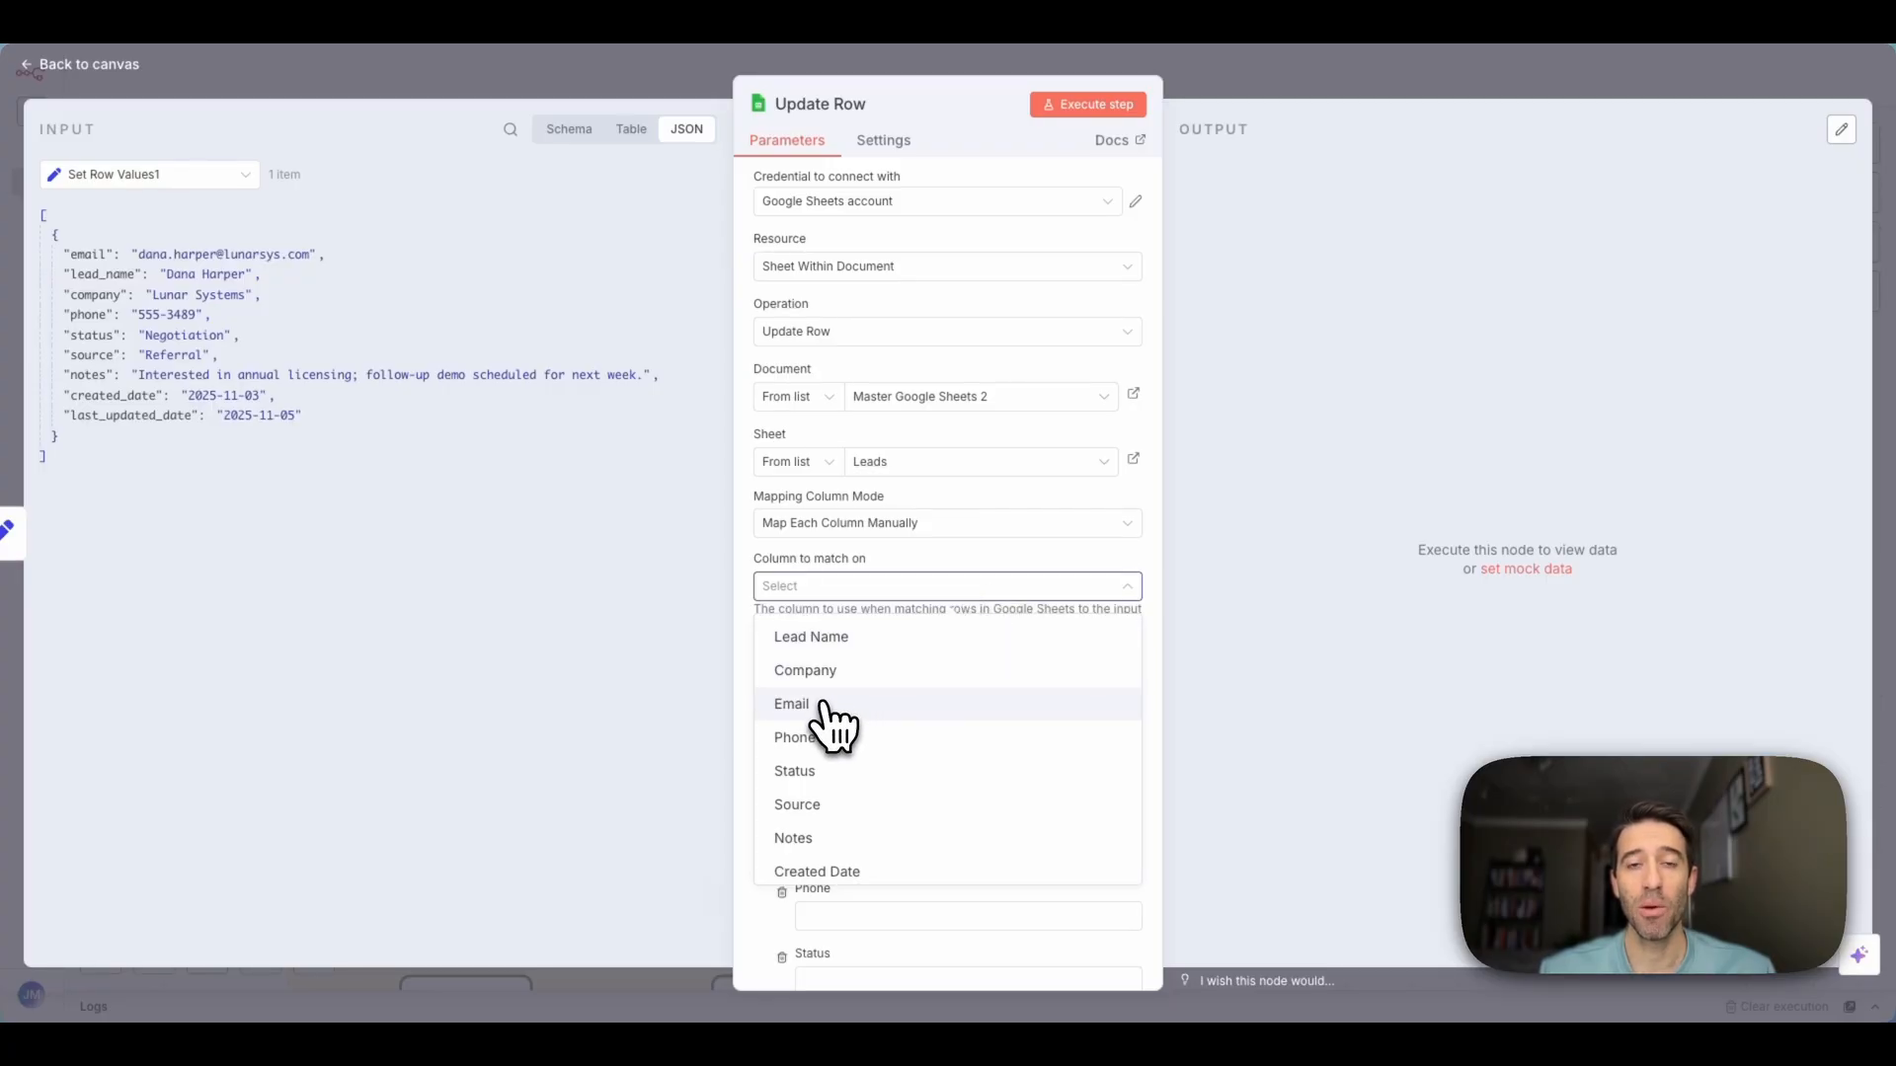
left_click(822, 704)
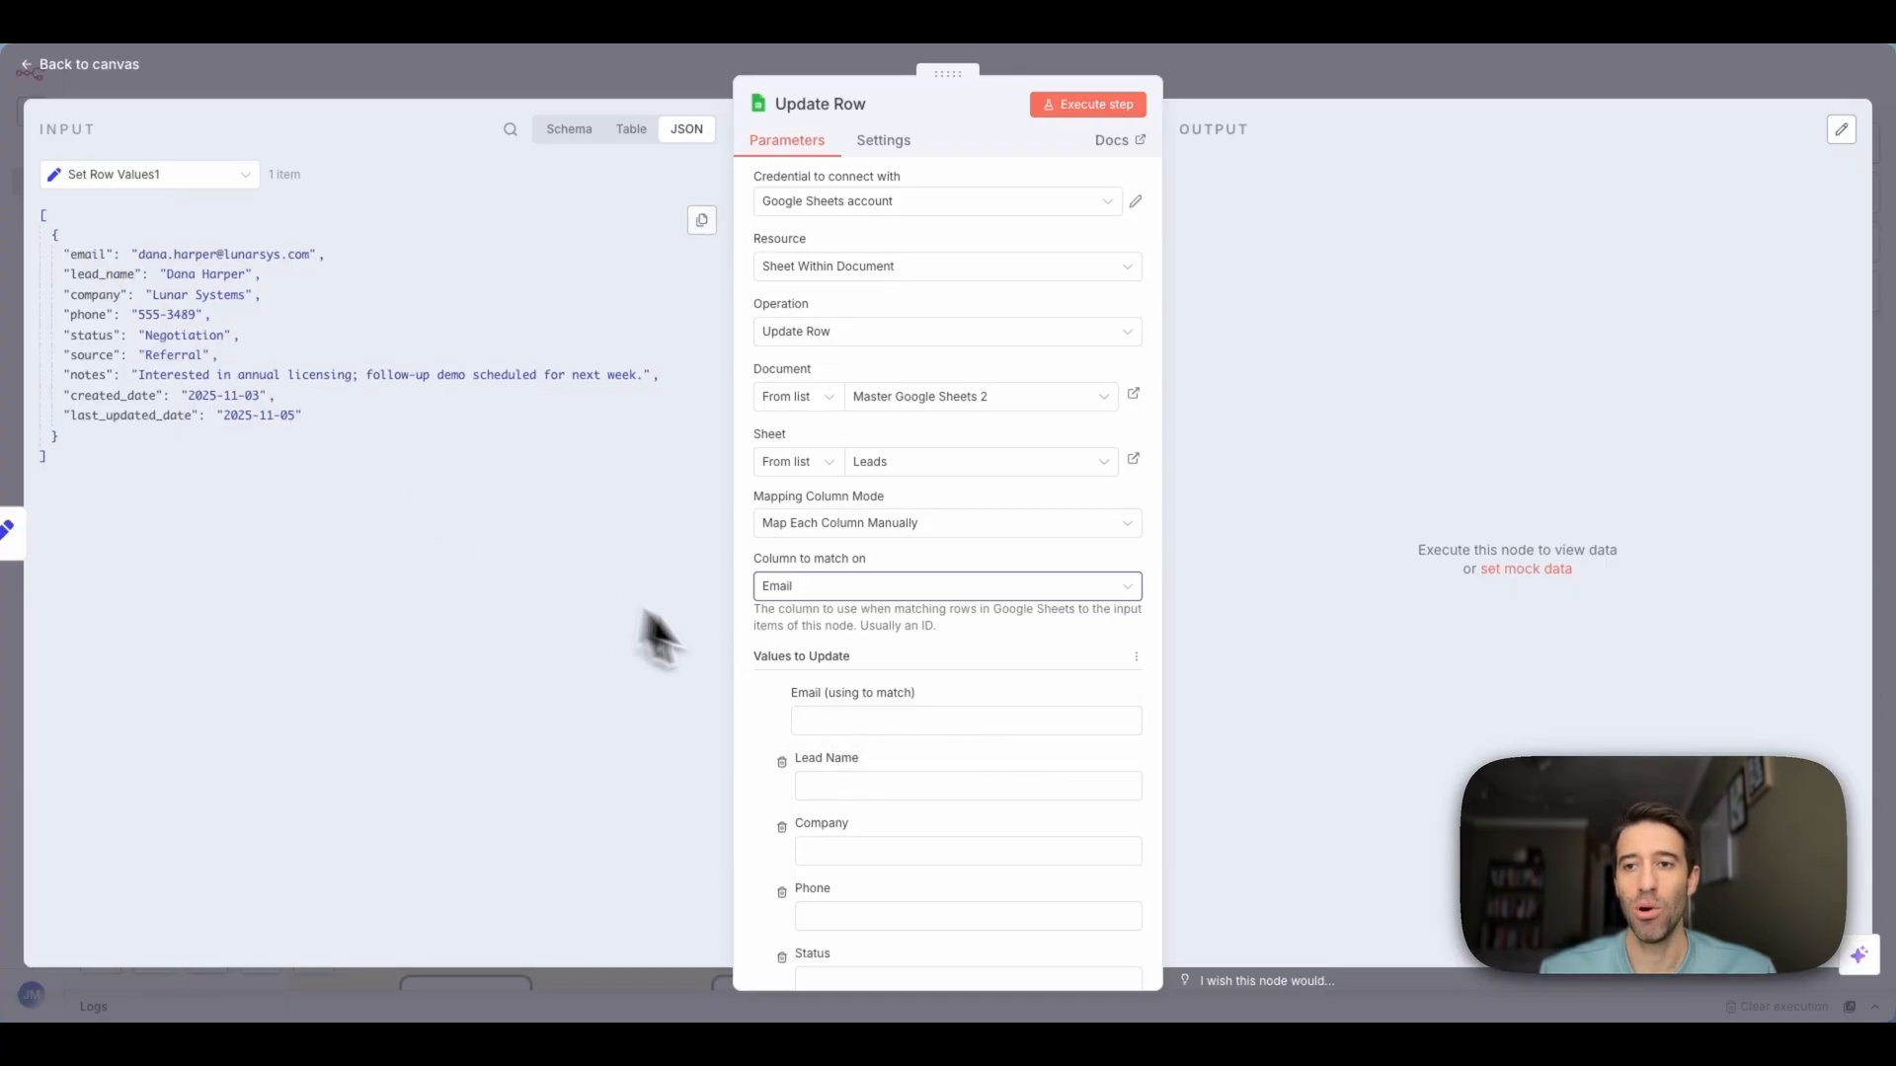
Try Lead Name and Company as the column to match on, and set it back to Email
left_click(981, 592)
left_click(871, 636)
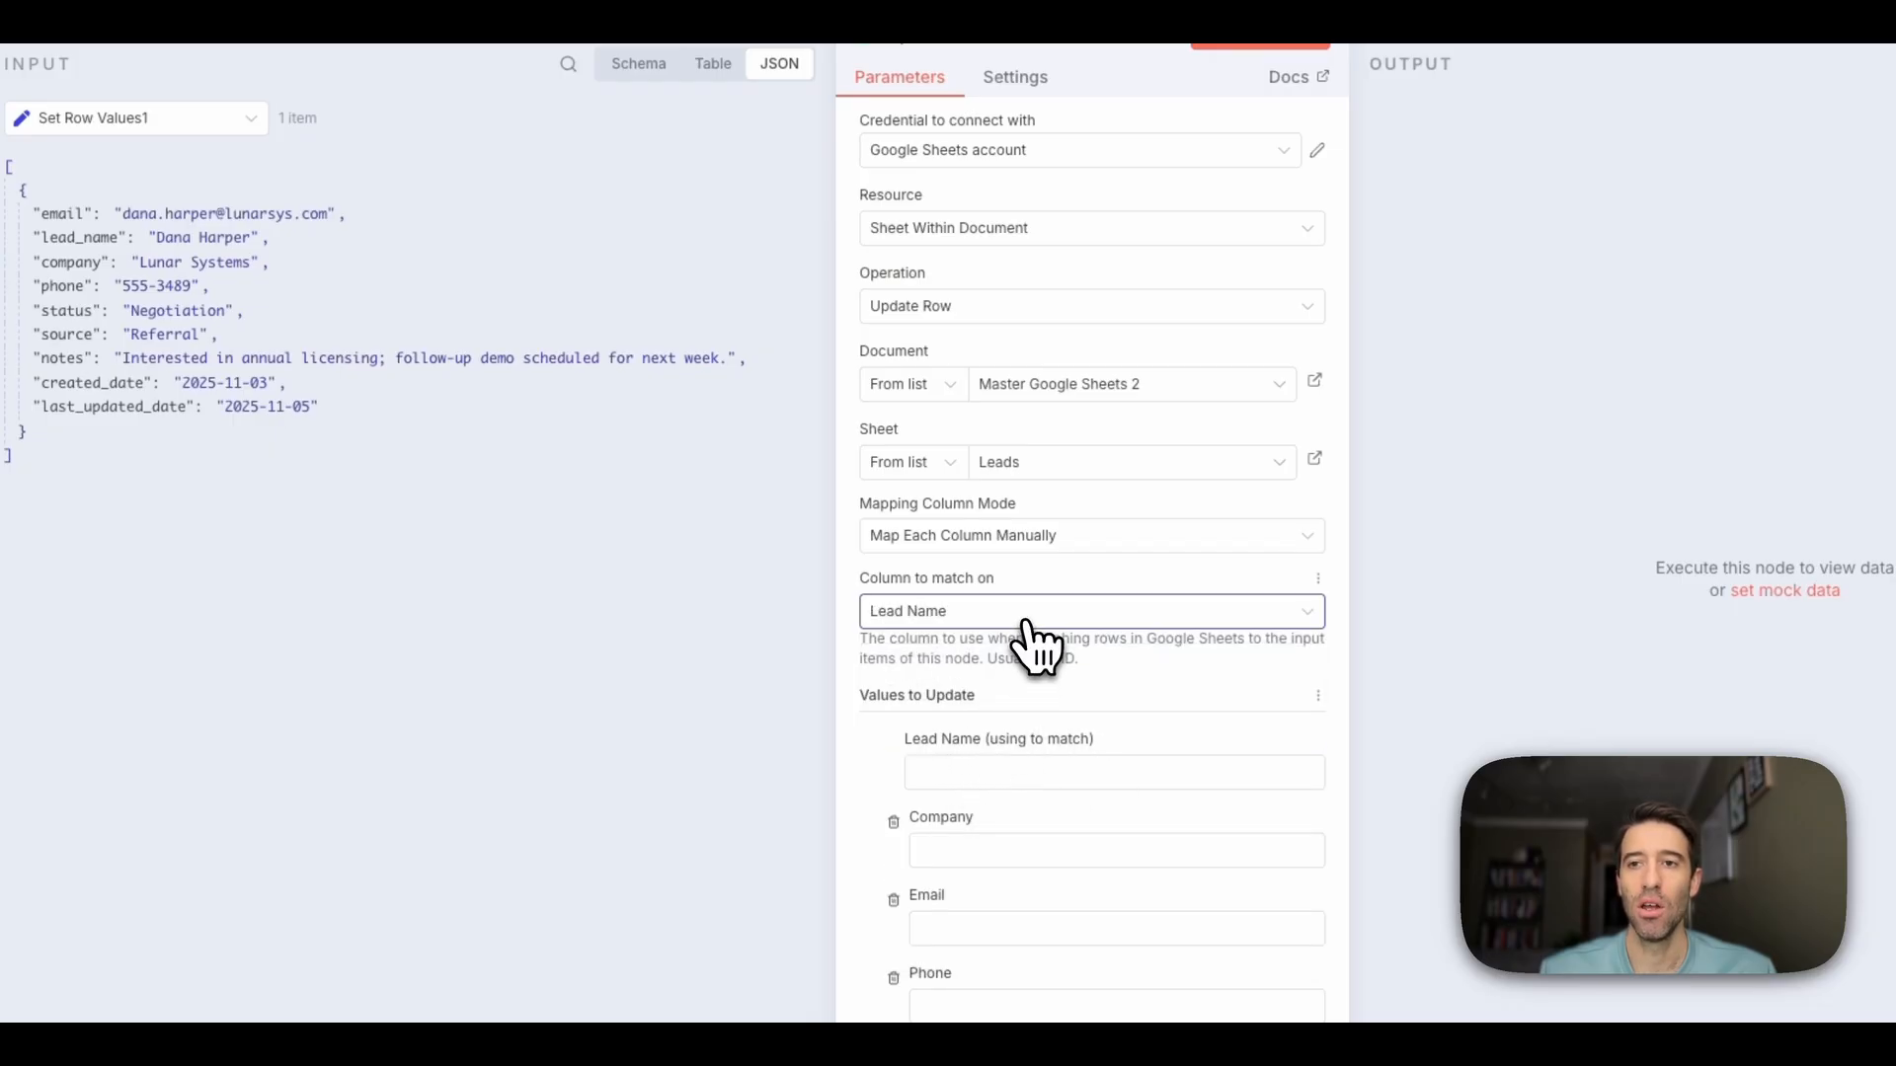
left_click(1027, 624)
left_click(989, 712)
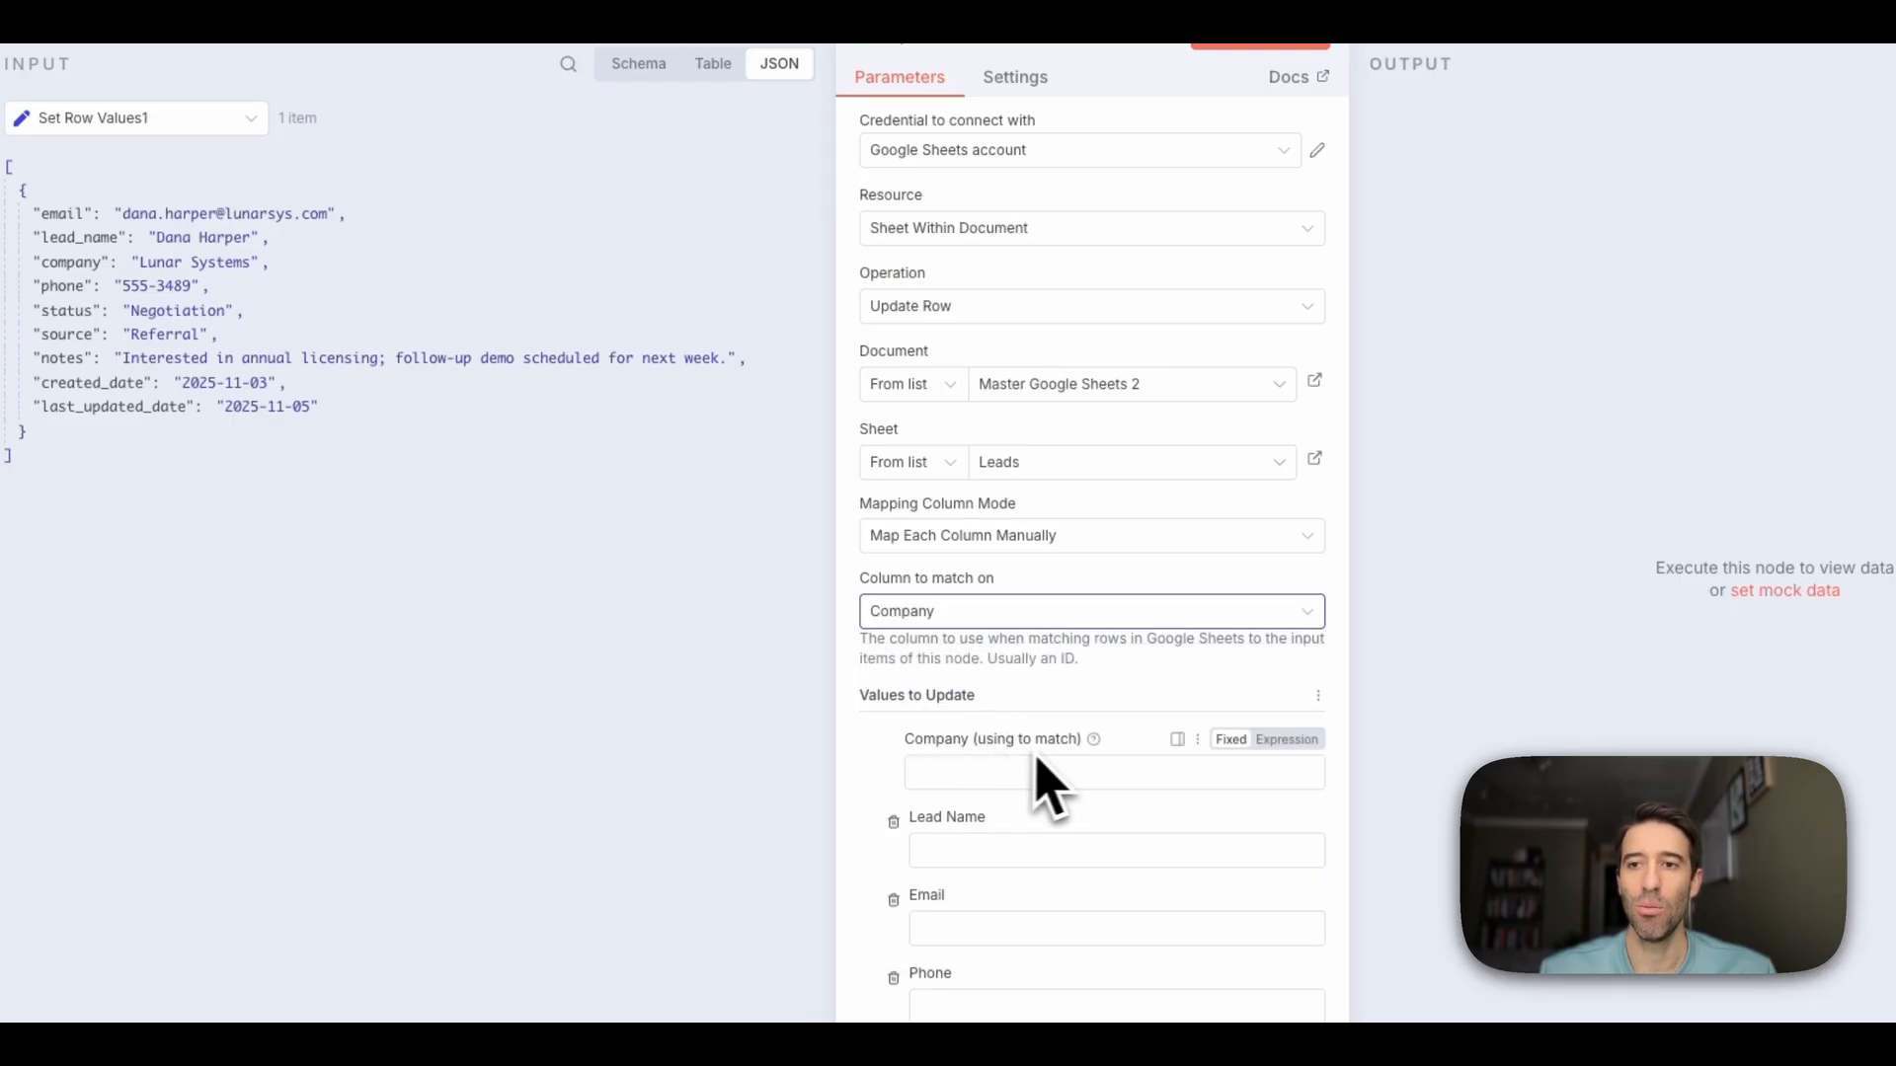
left_click(1055, 620)
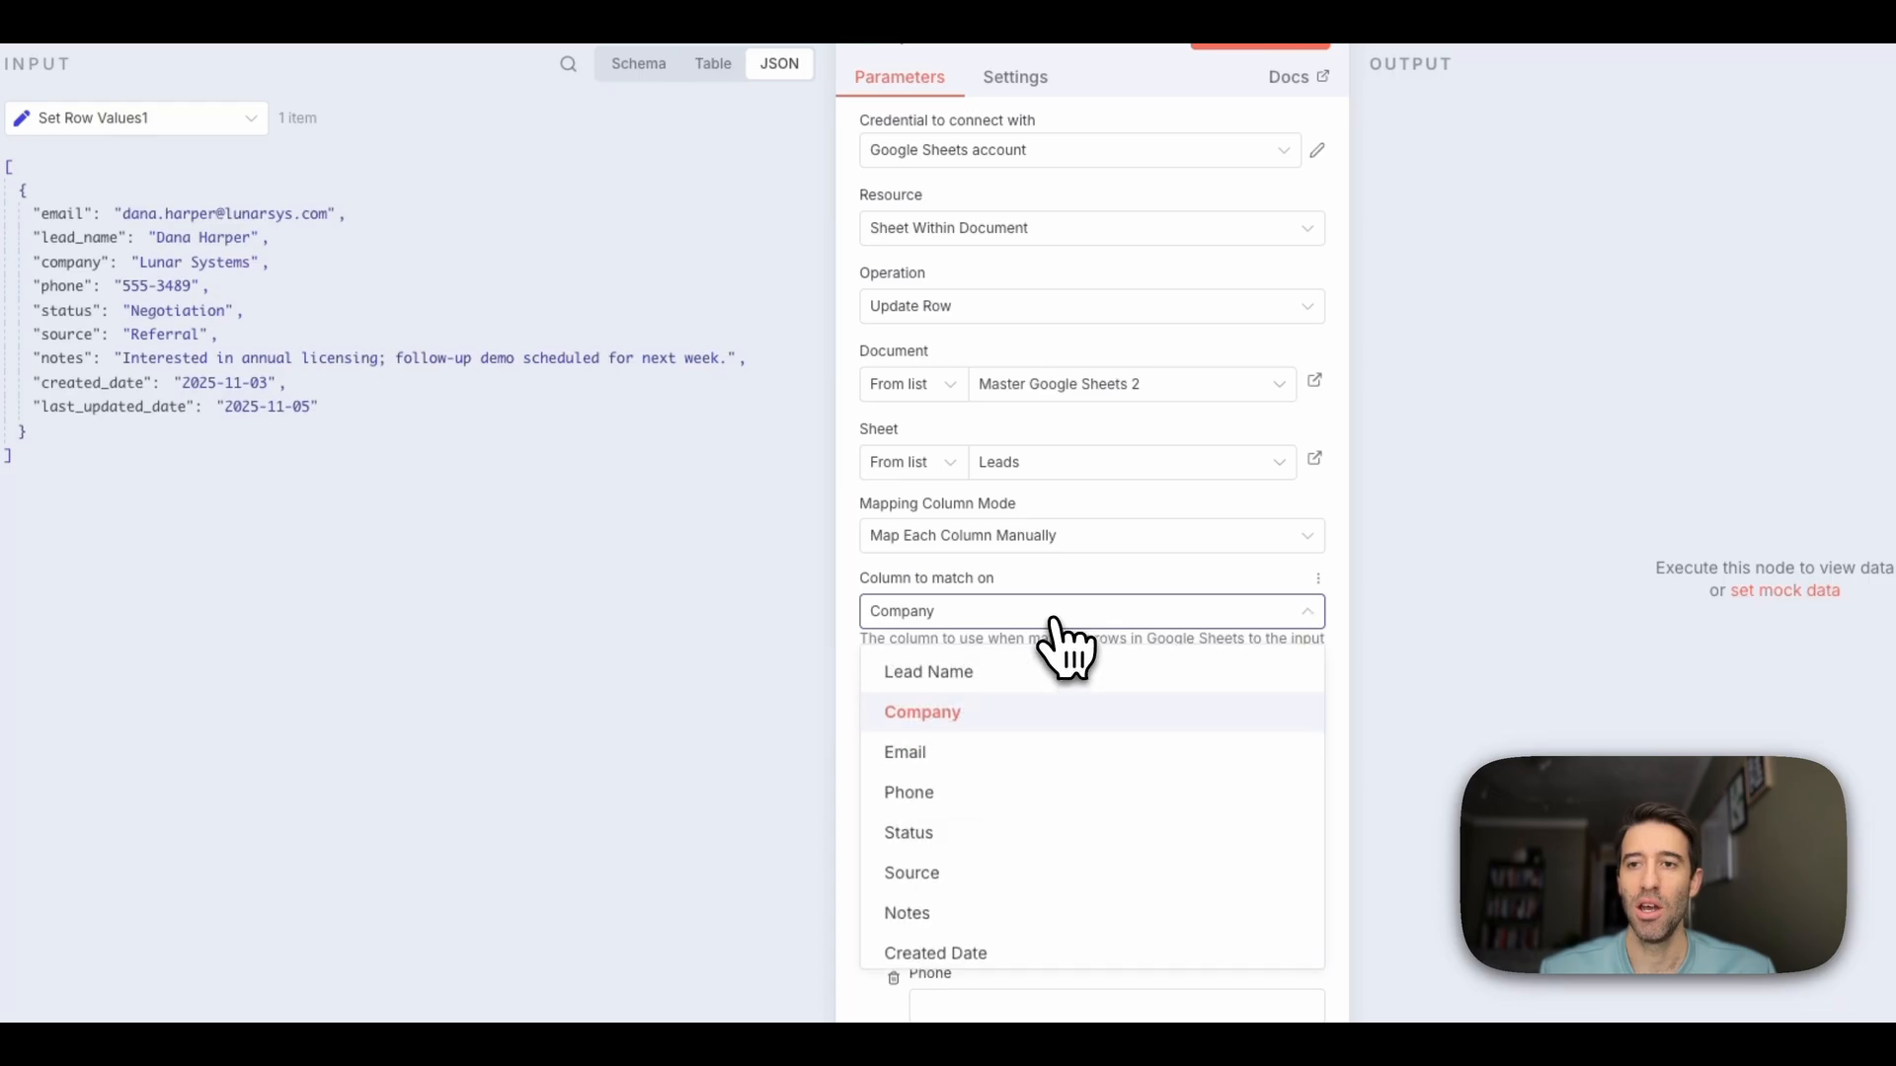
left_click(969, 756)
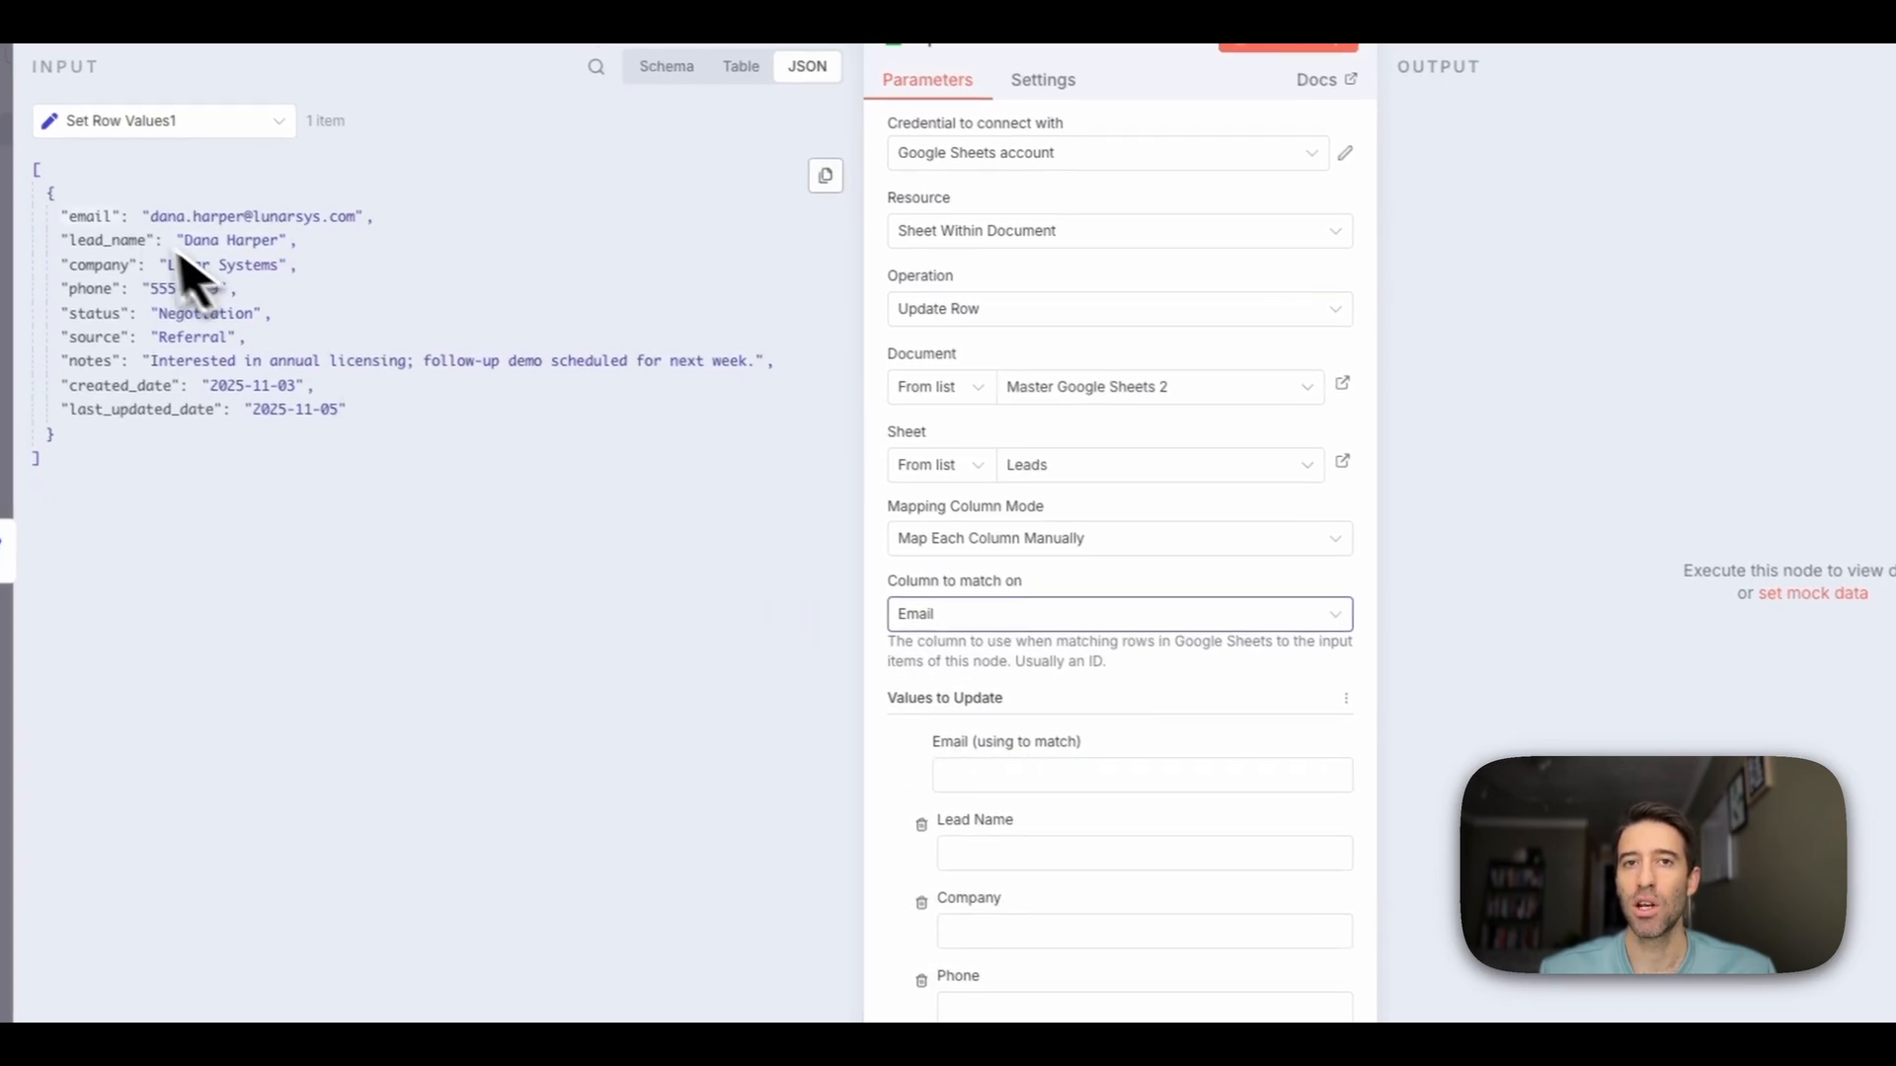
Map the input email field to Email (using to match) and execute the Update Row node
left_click_drag(99, 219, 1017, 768)
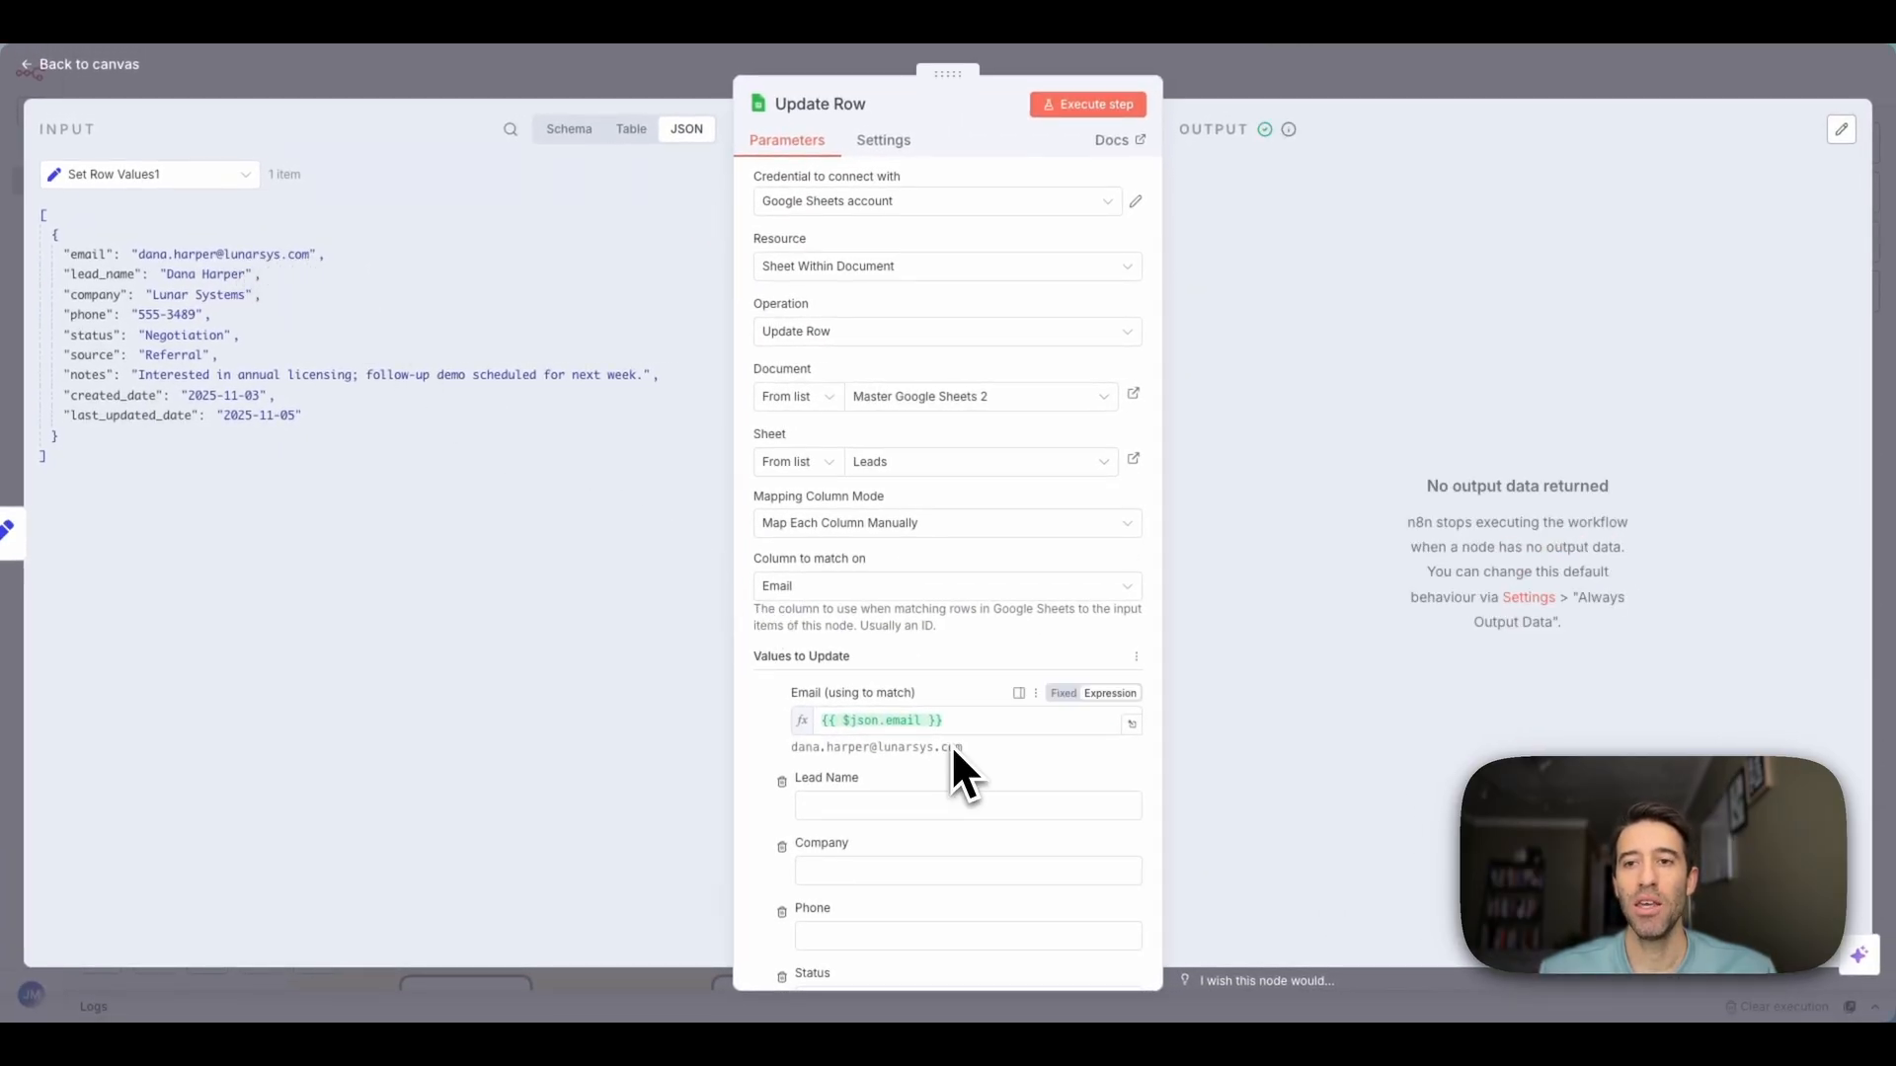
scroll(951, 747, "down", 3)
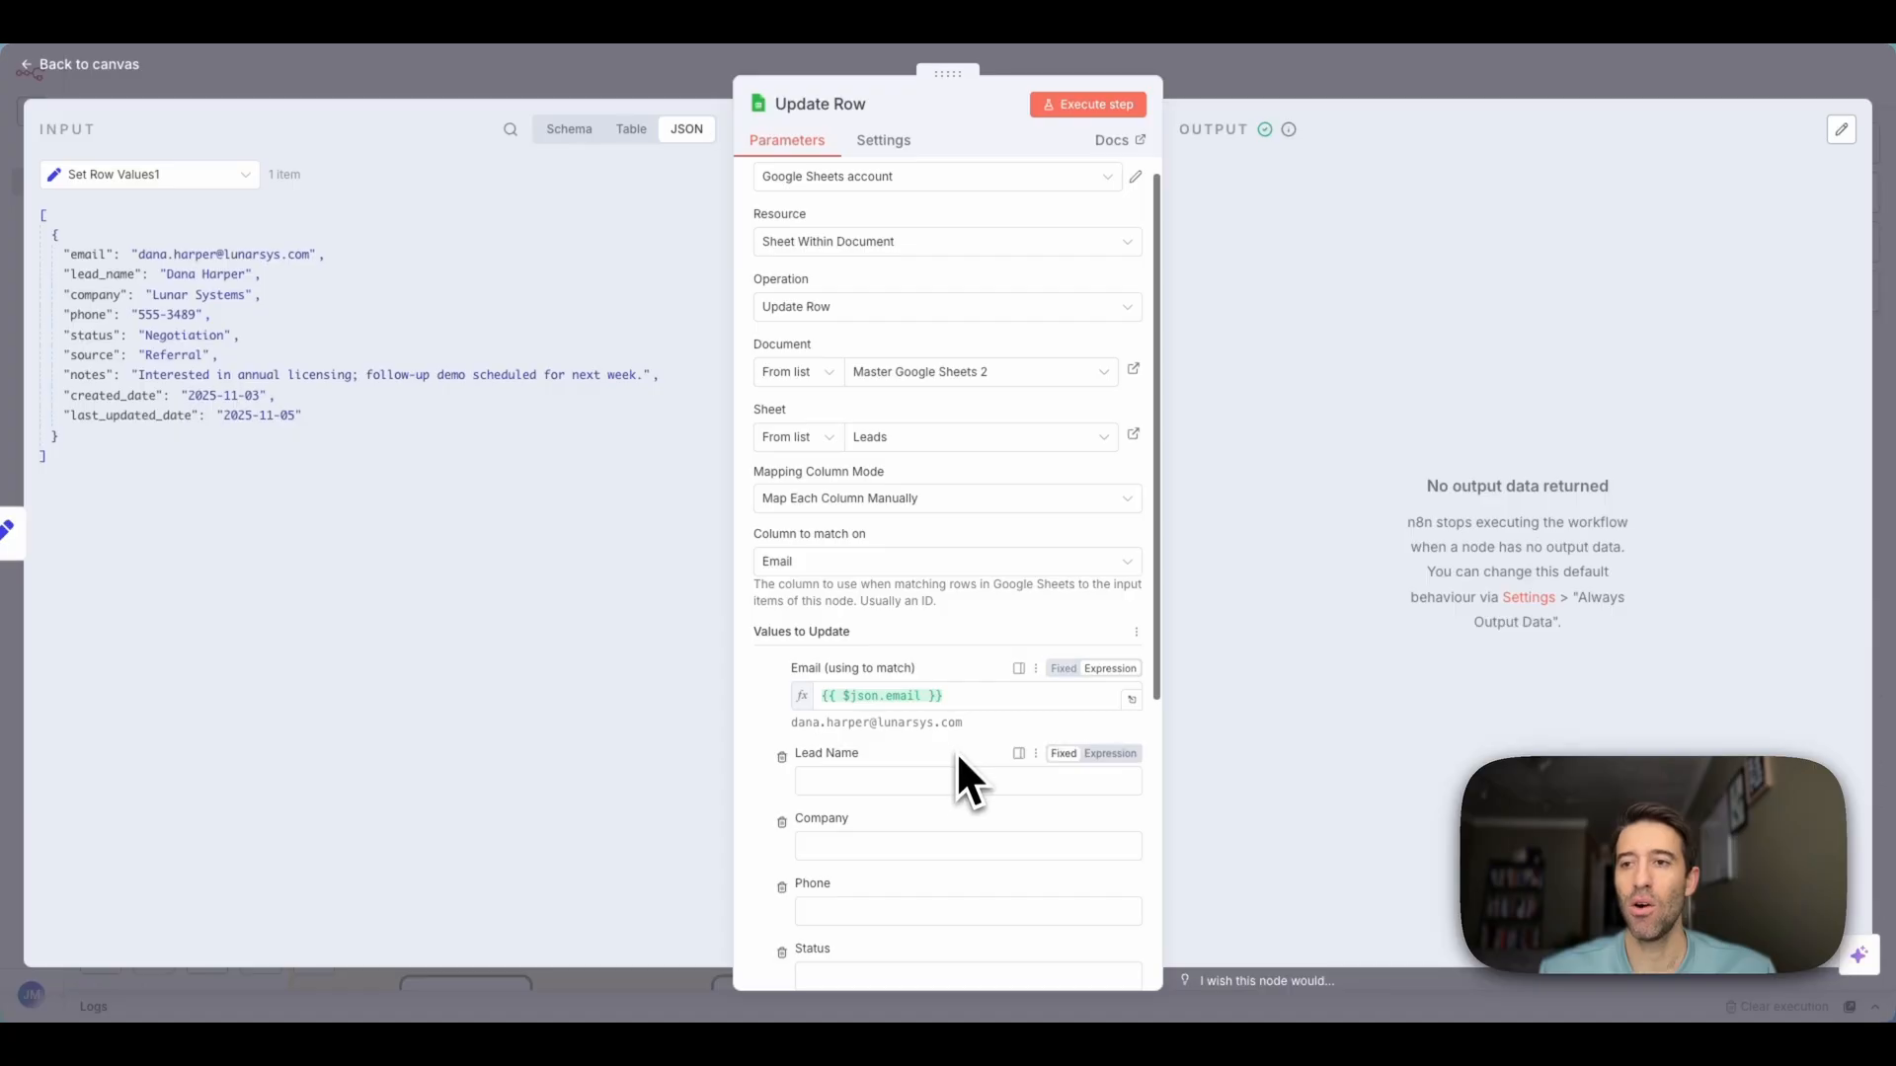
Set the Status value to update to Closed-Won in the Update Row node and execute the node
scroll(874, 720, "down", 3)
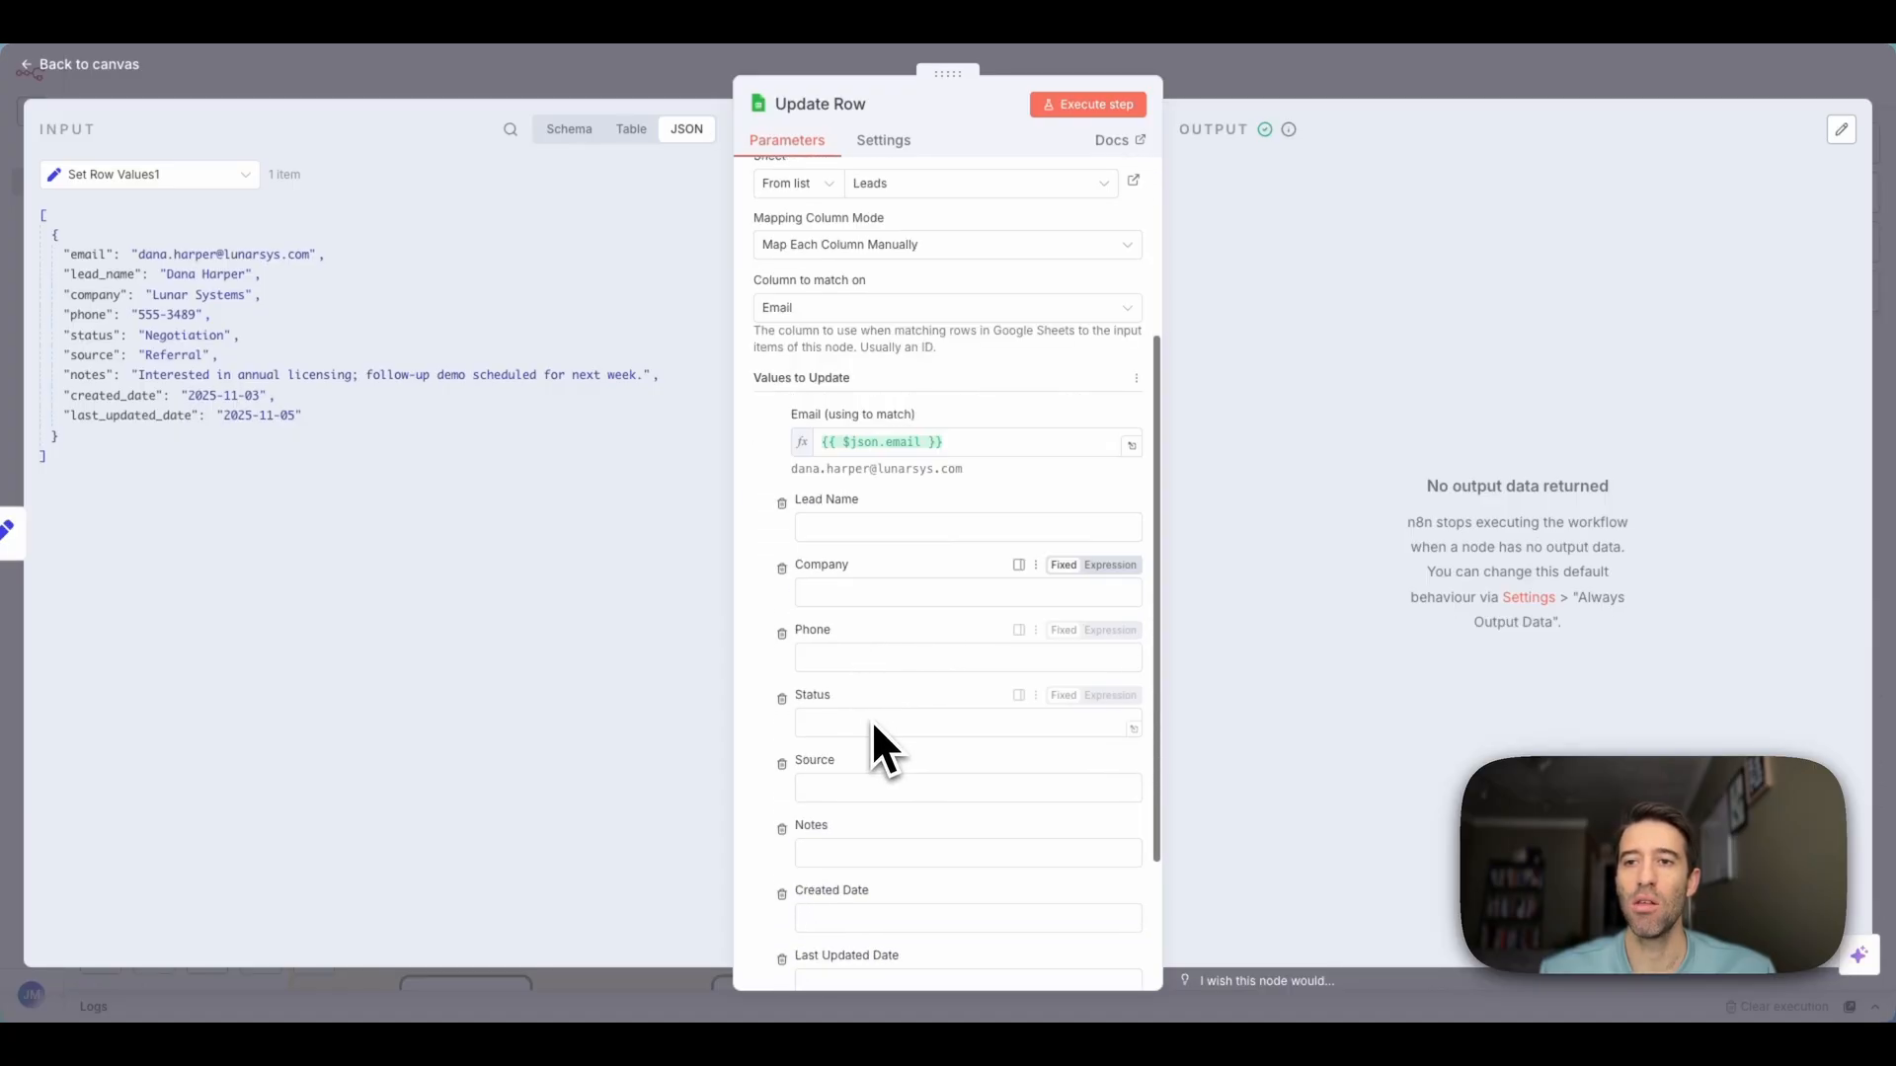
scroll(895, 720, "down", 2)
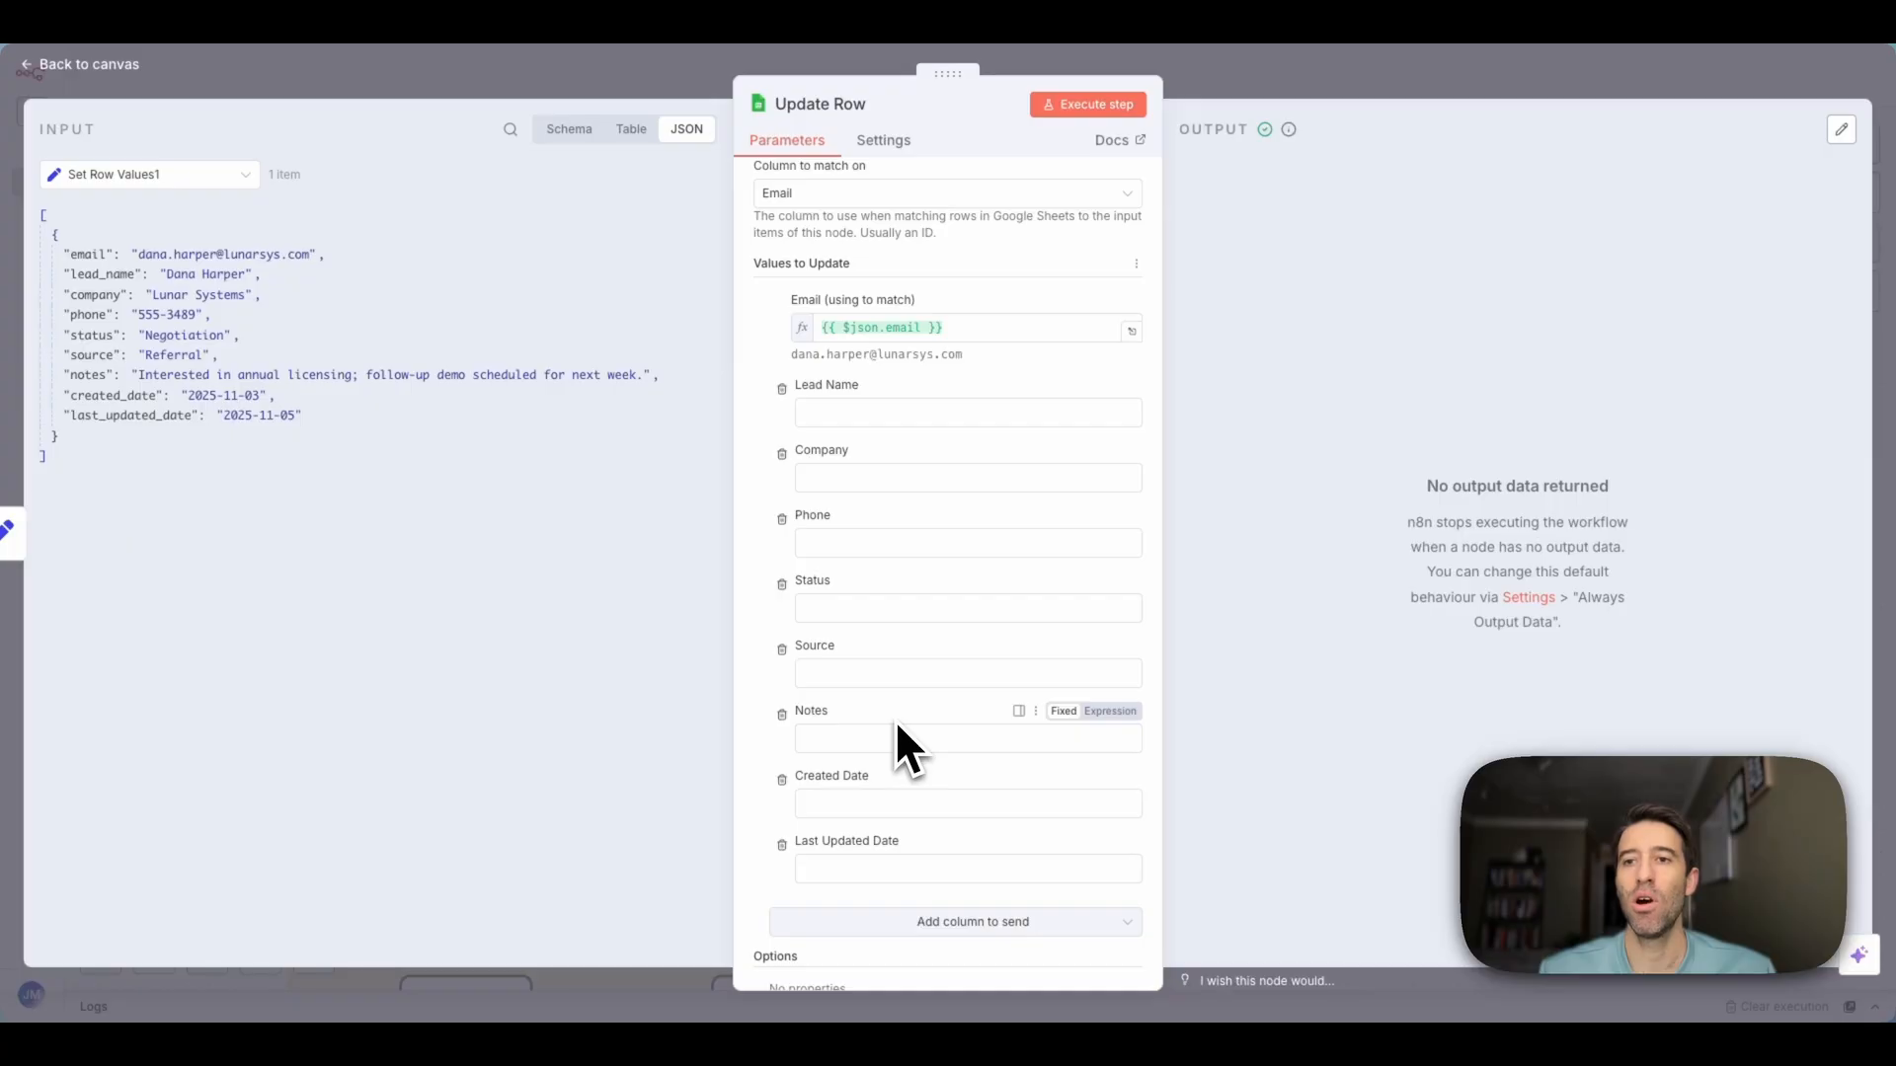
left_click(875, 609)
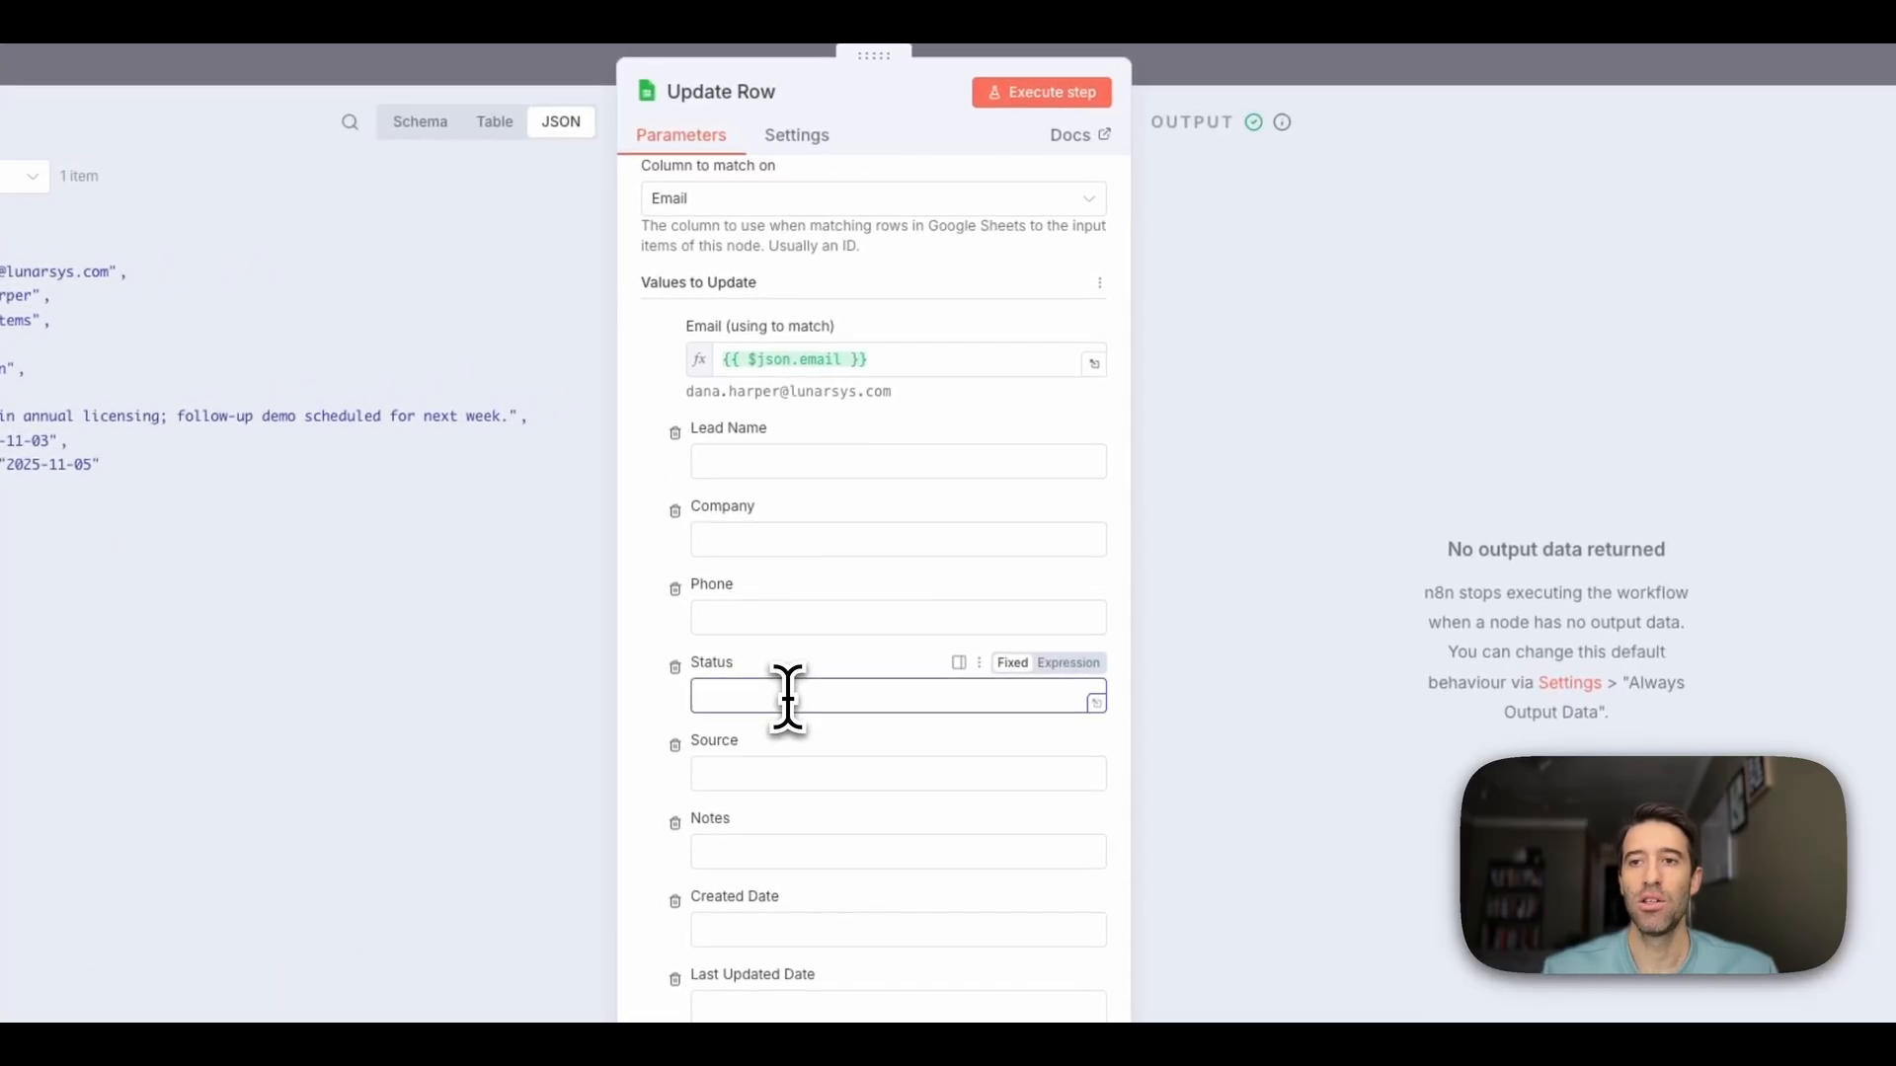
type("Closed-W")
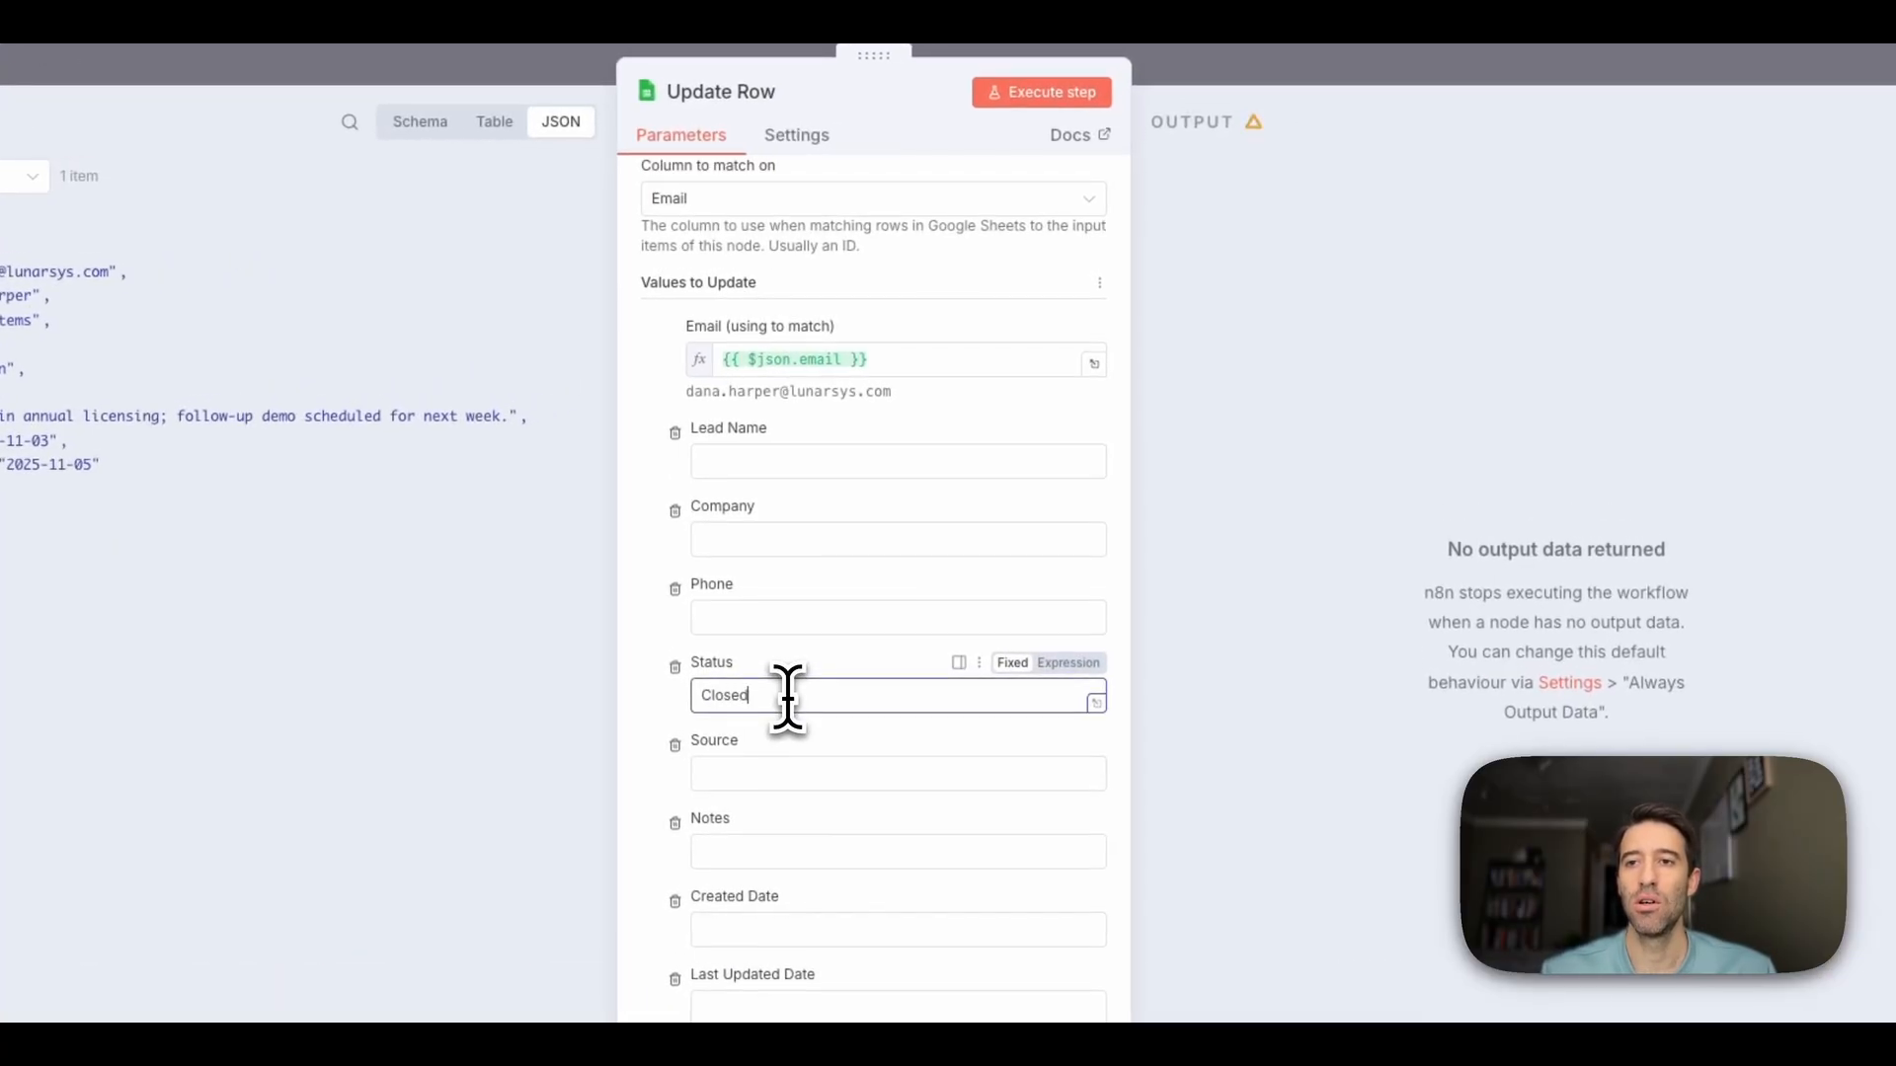
type("on")
left_click(1218, 719)
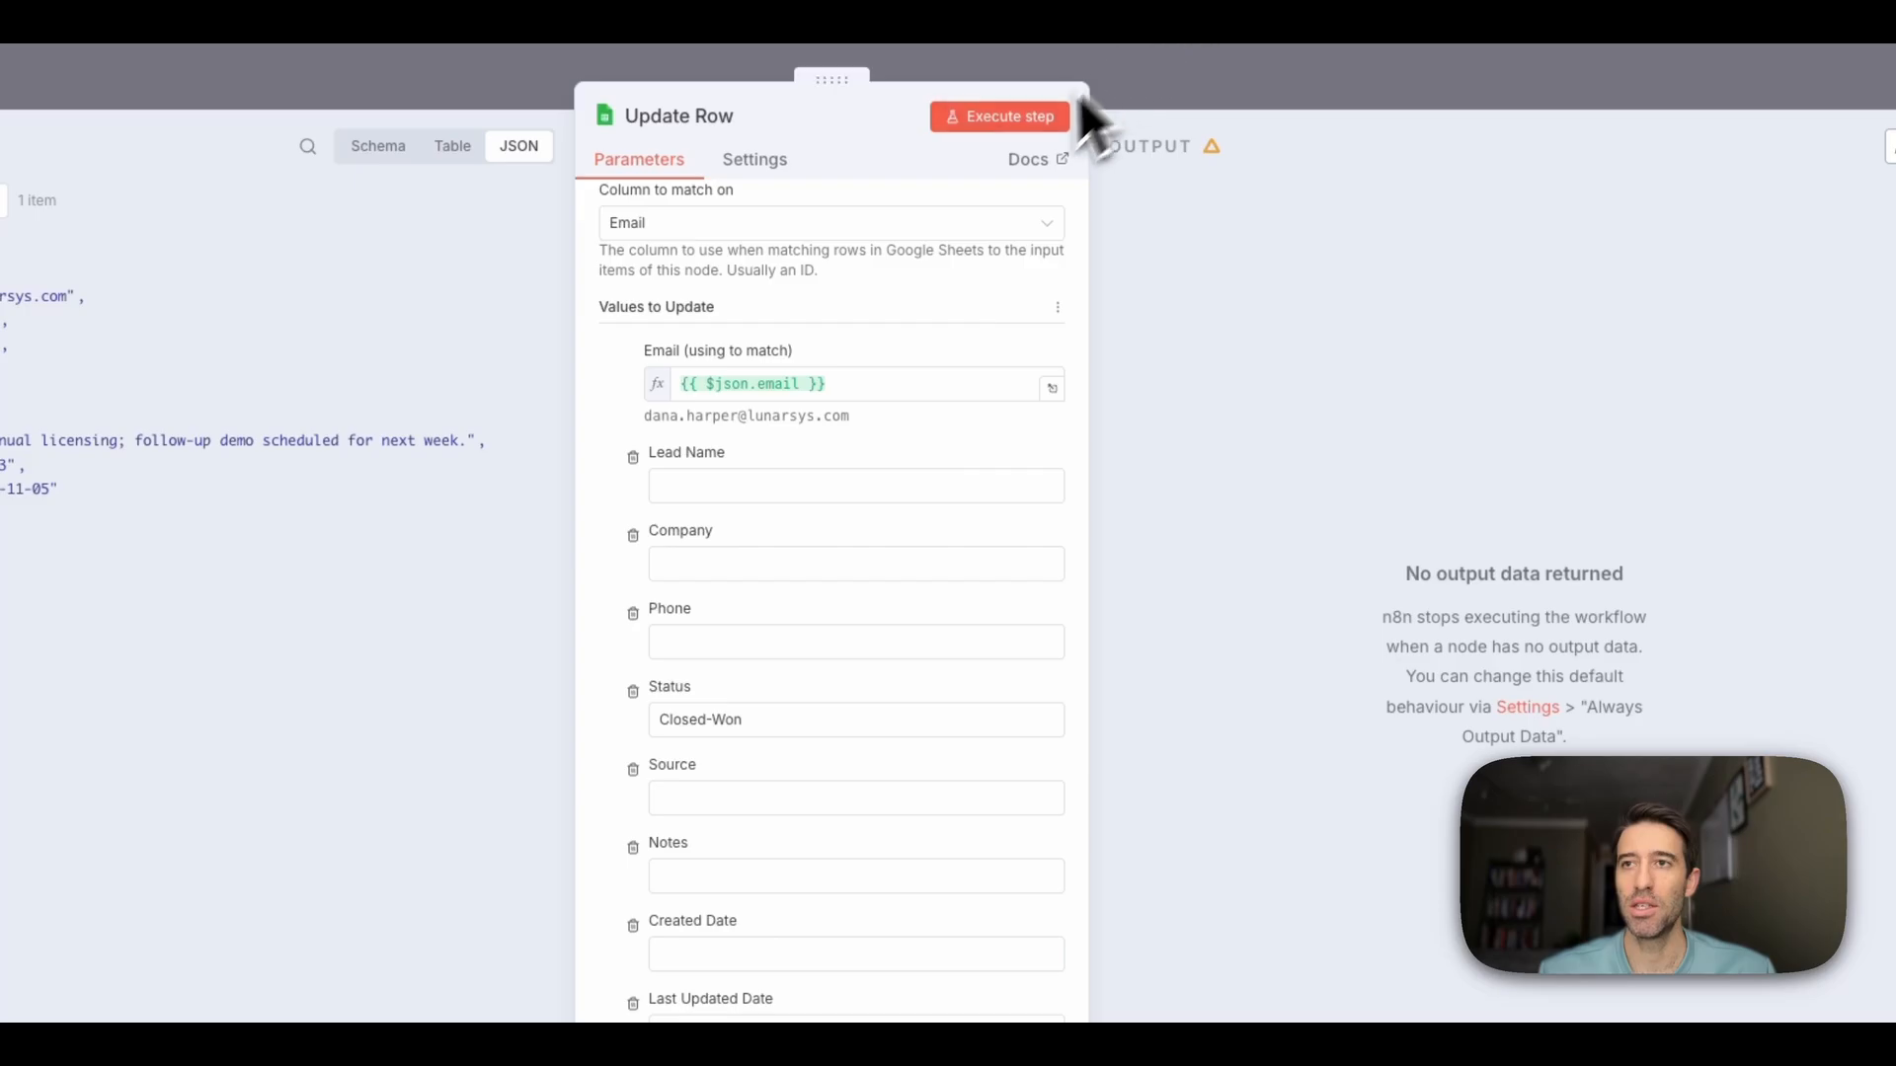
left_click(997, 128)
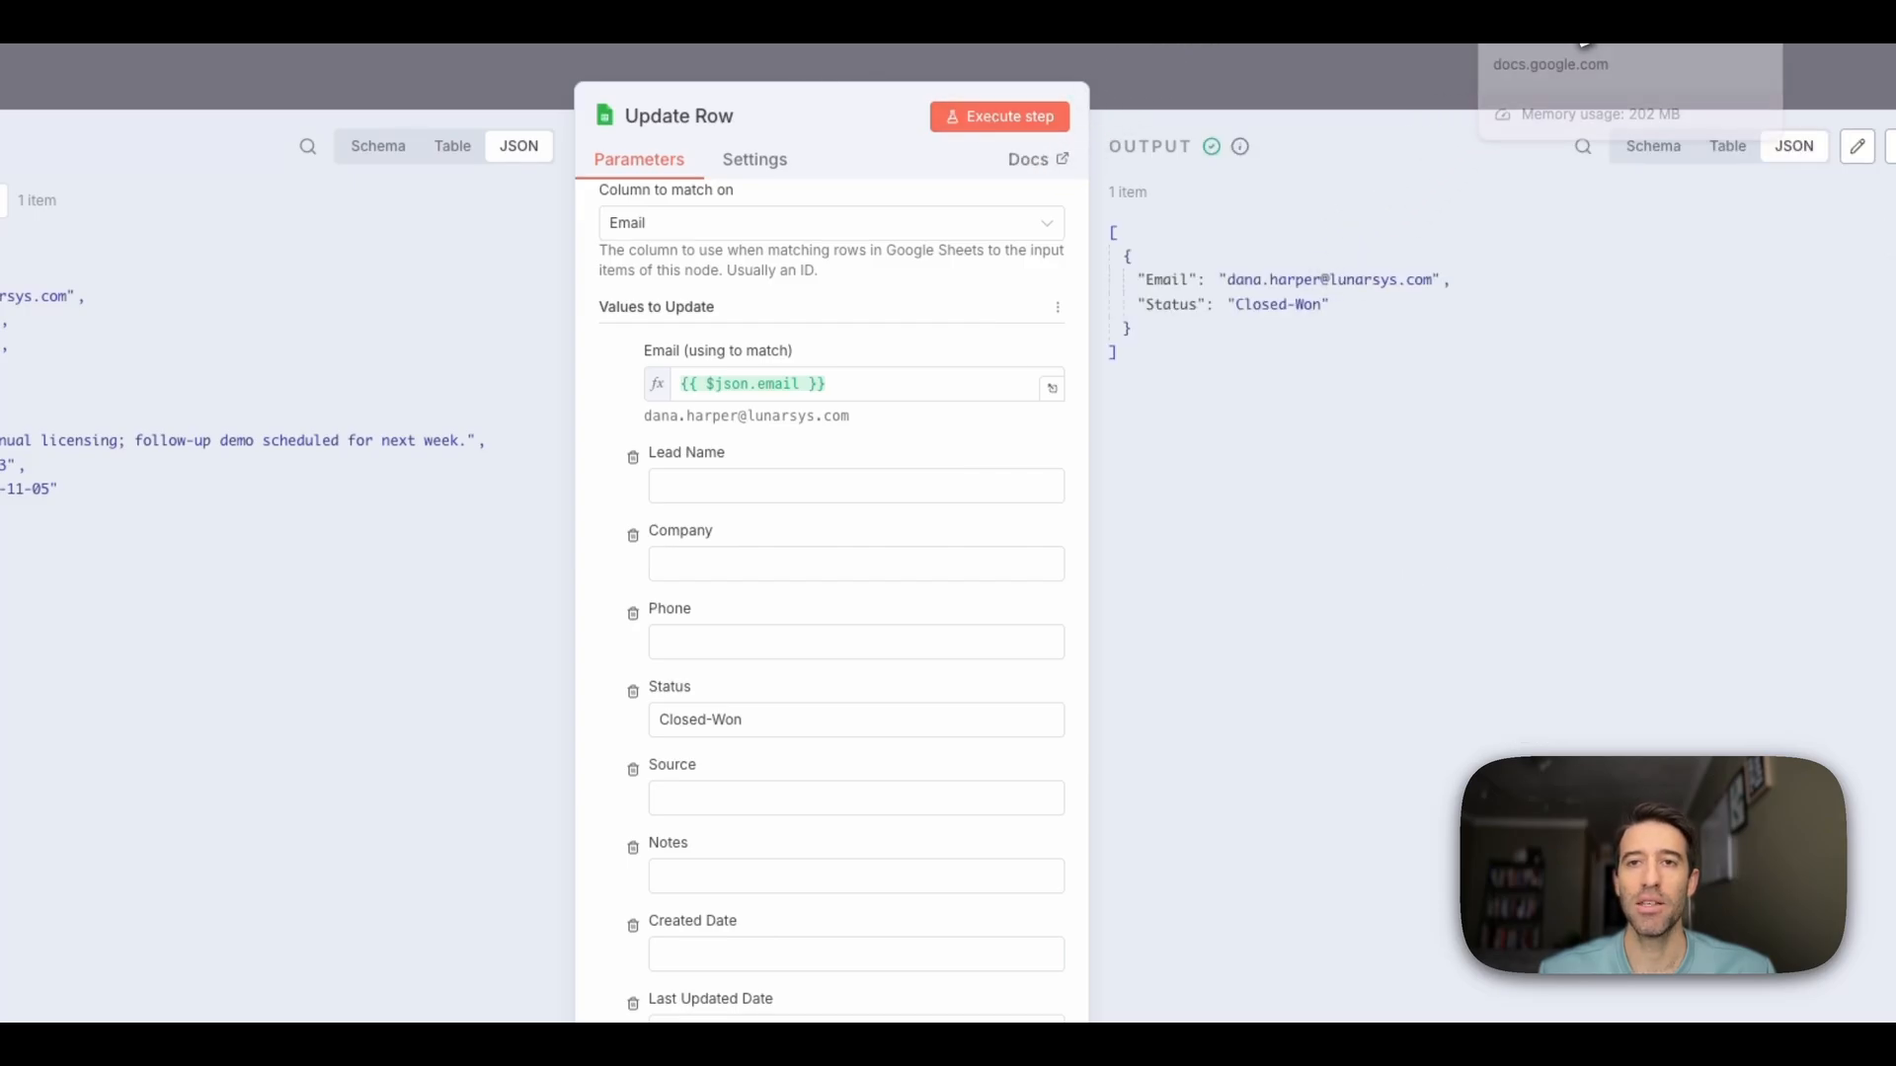
Check the updated lead in the Google Sheets document, return to n8n, and close the Update Row node
left_click(1532, 51)
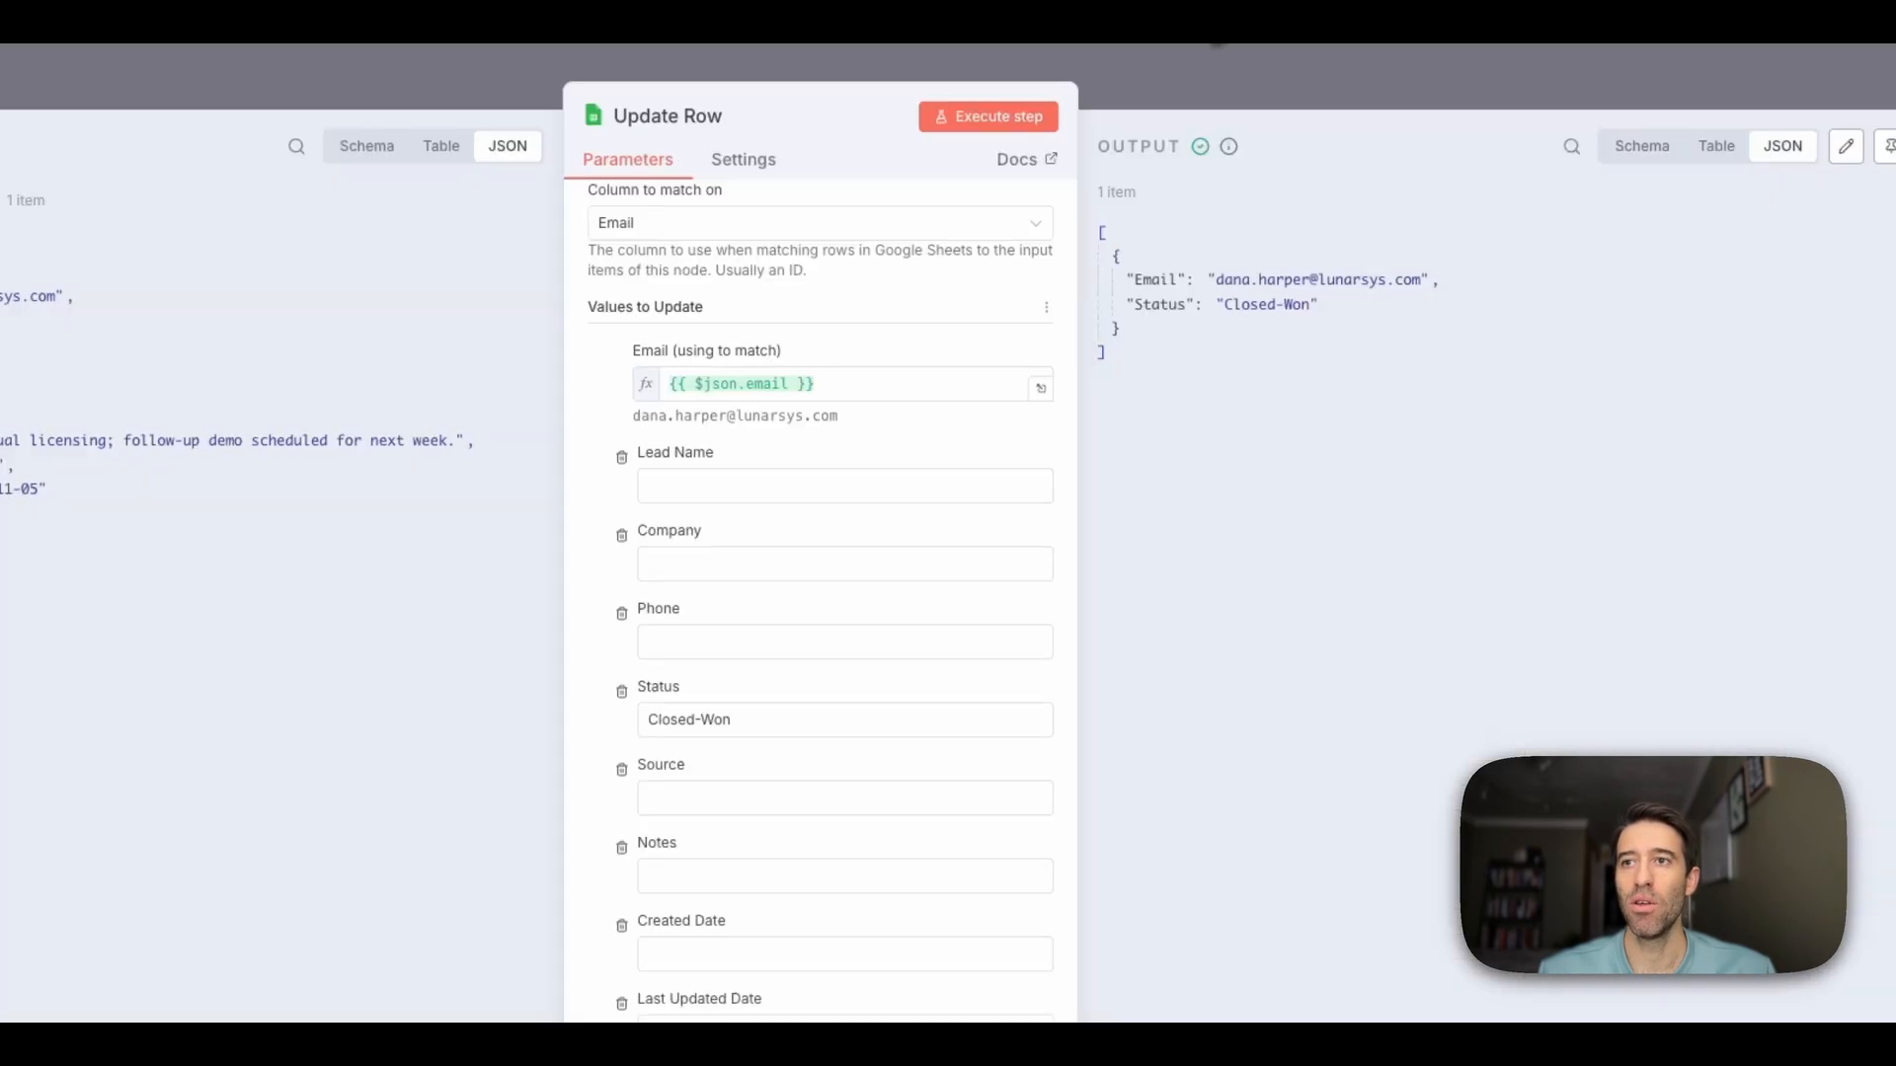
scroll(845, 666, "up", 5)
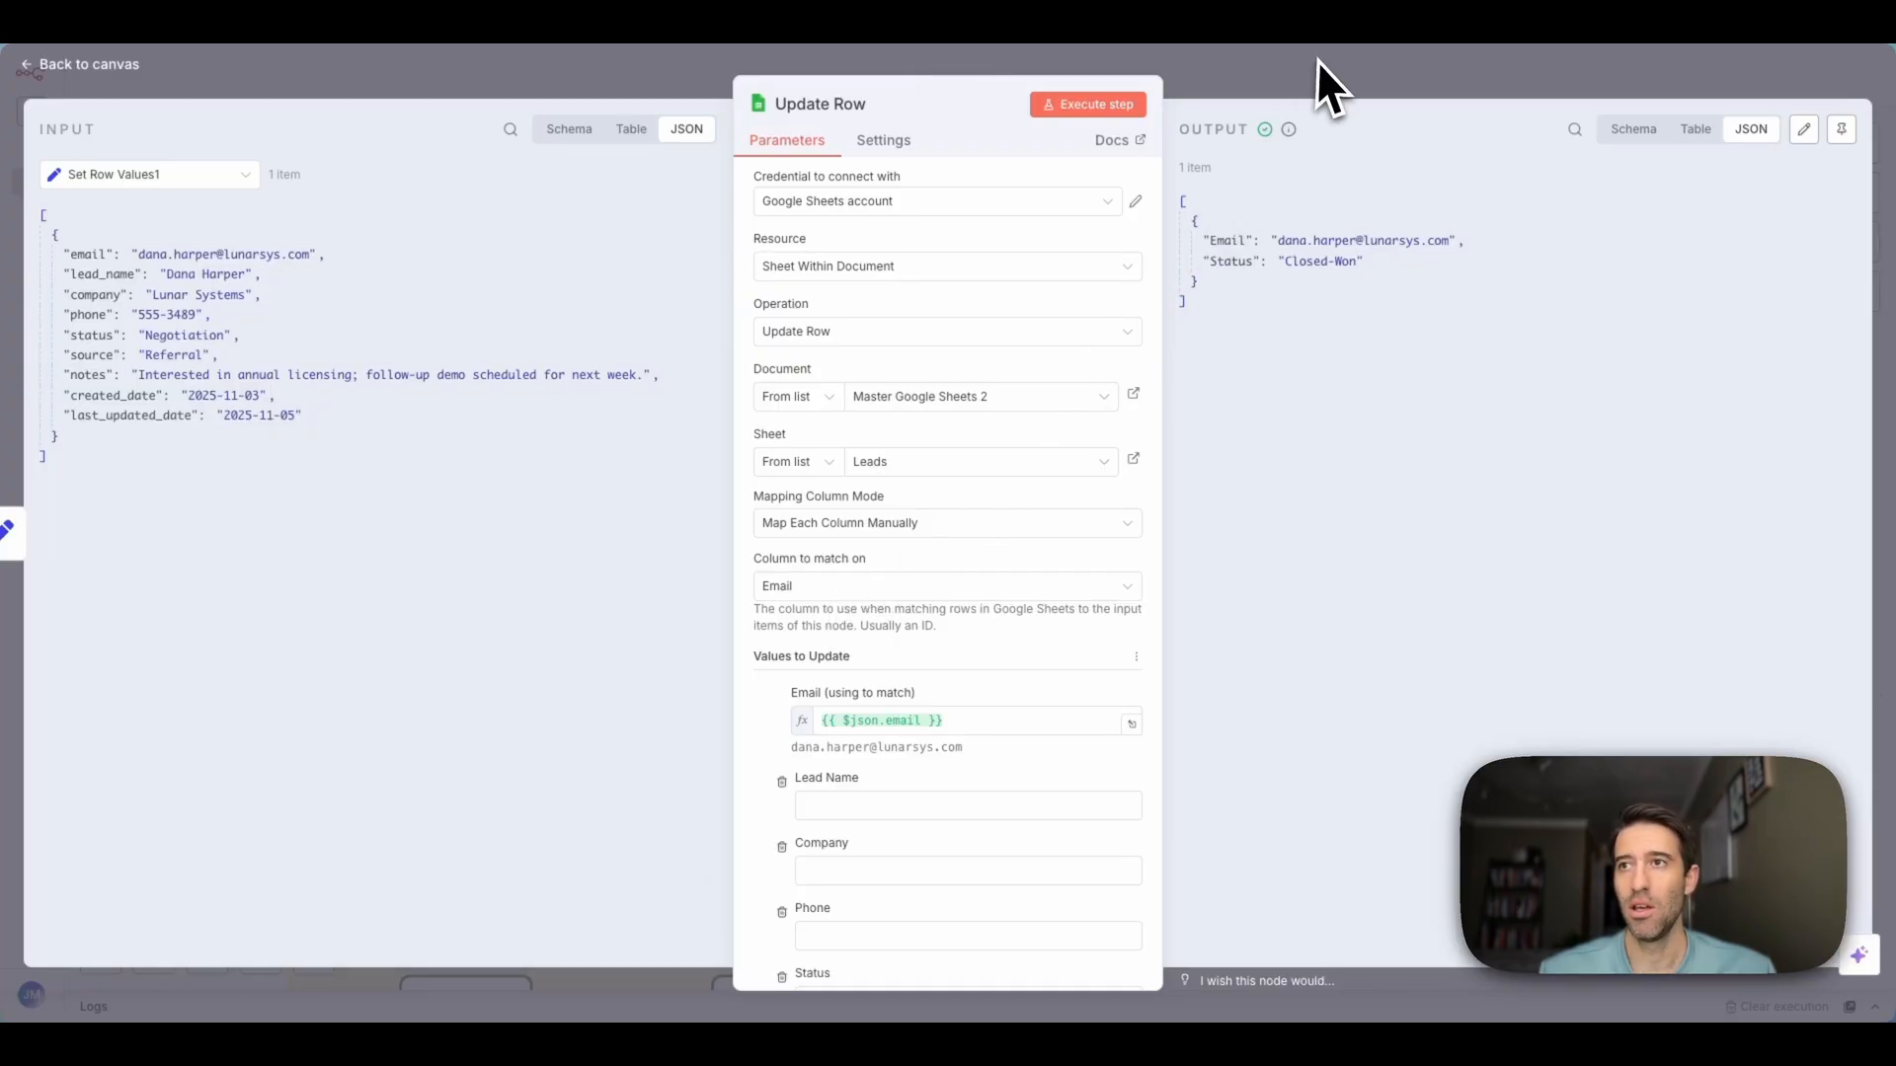
left_click(1240, 91)
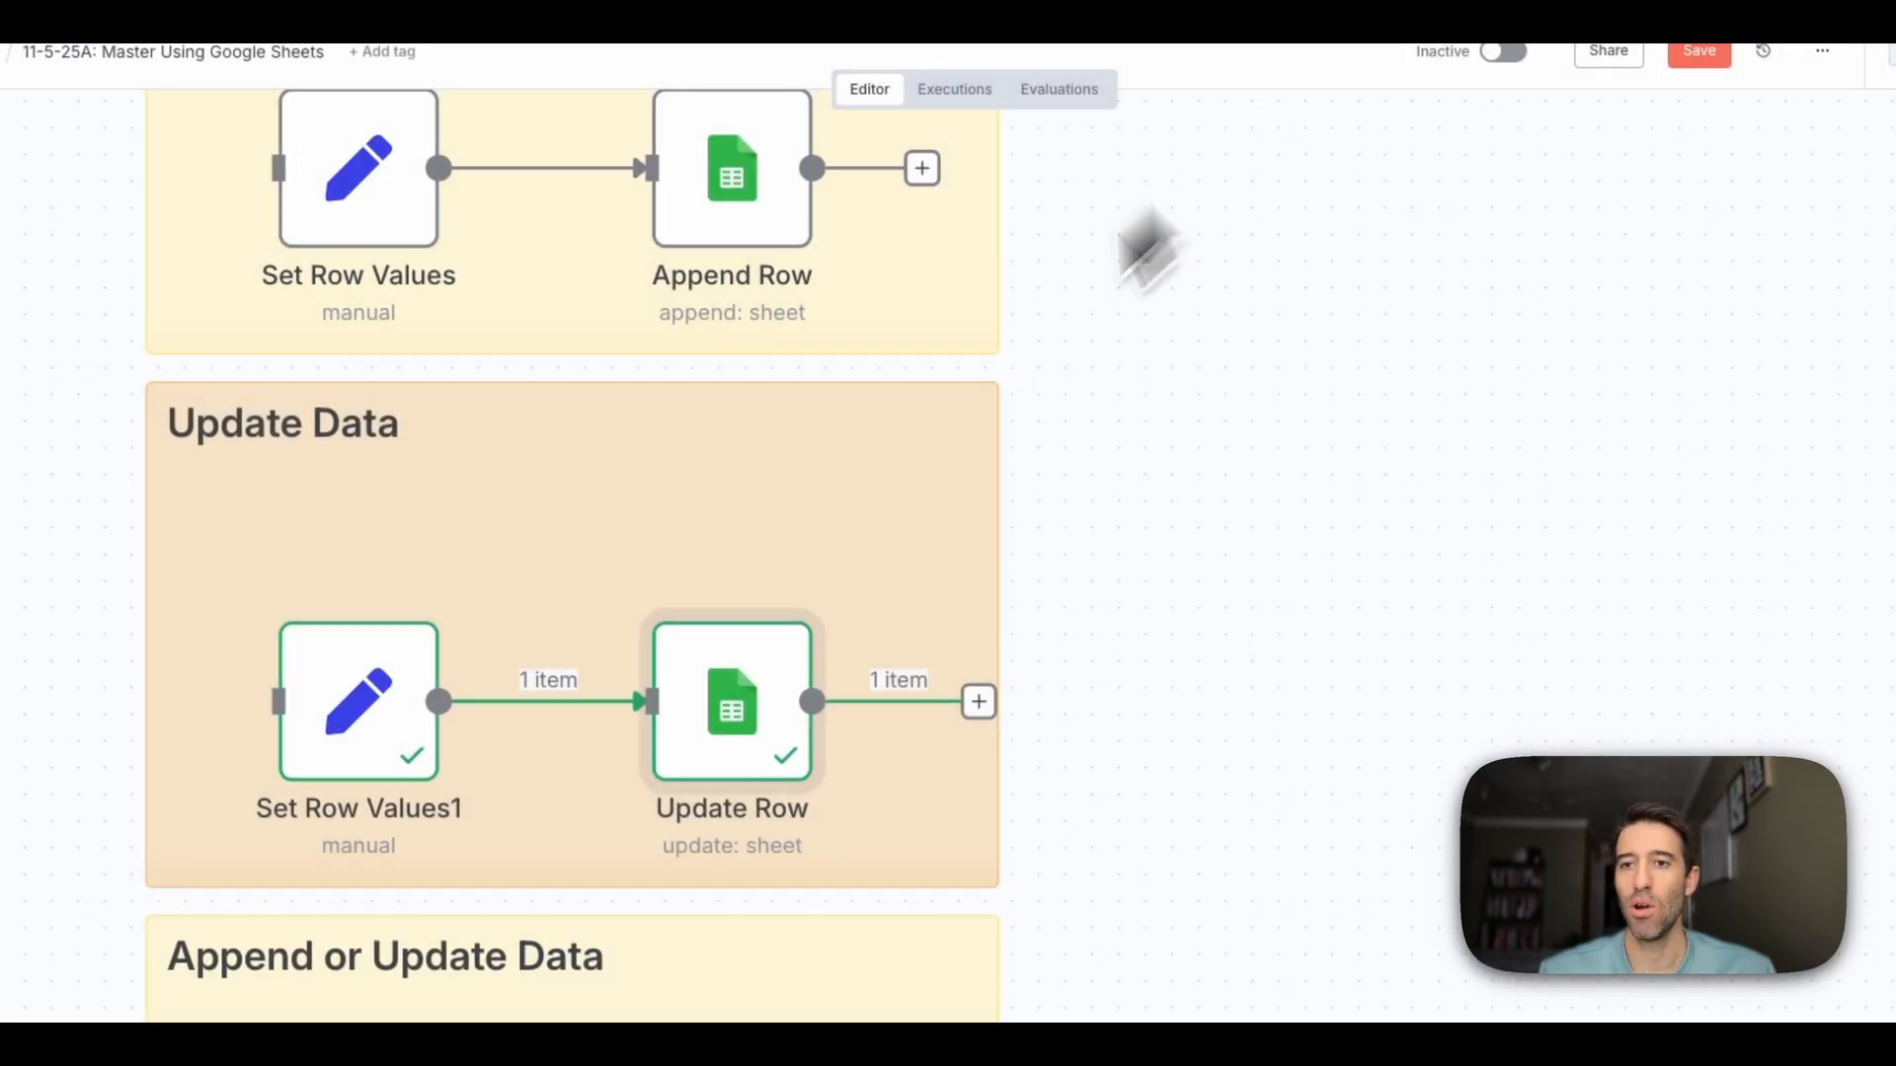
Execute the Set Row Values2 node in the Append or Update Data section, review its output fields, and close it
scroll(654, 727, "down", 3)
scroll(657, 753, "down", 4)
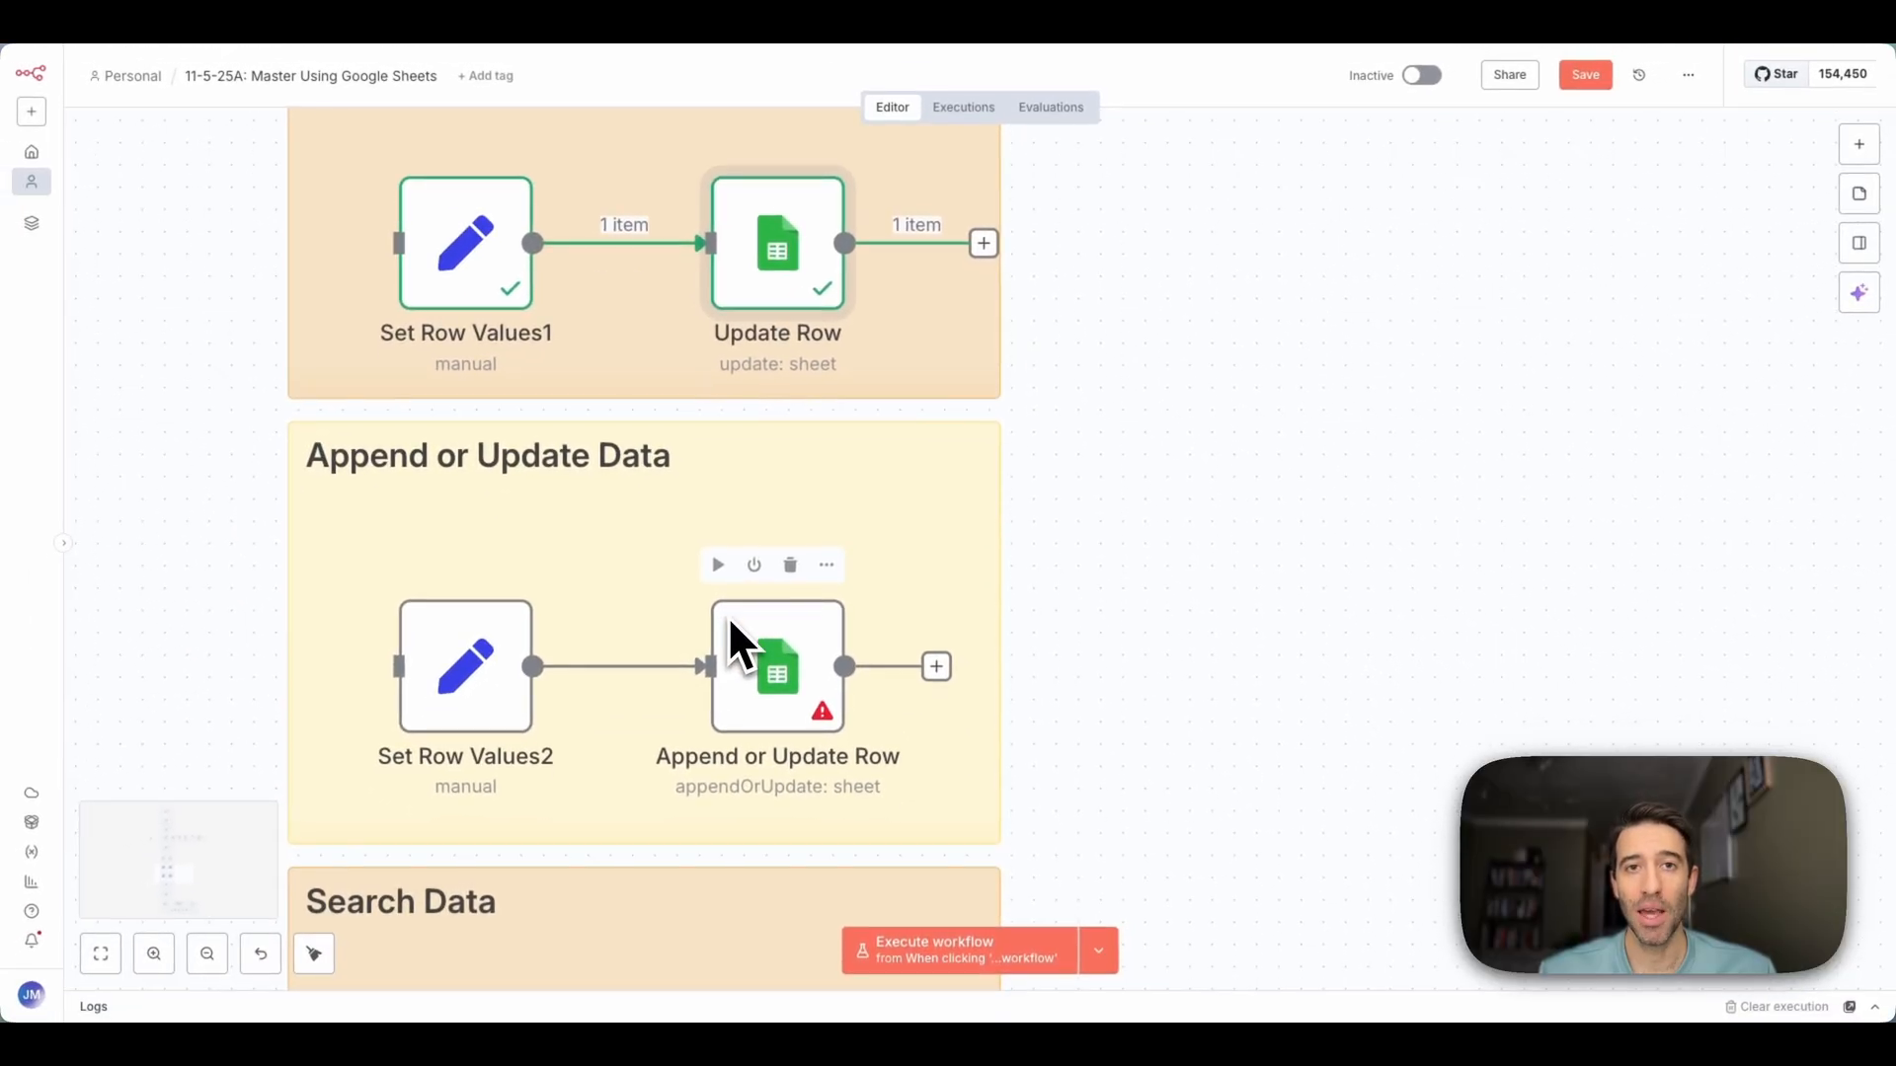
scroll(730, 622, "down", 1)
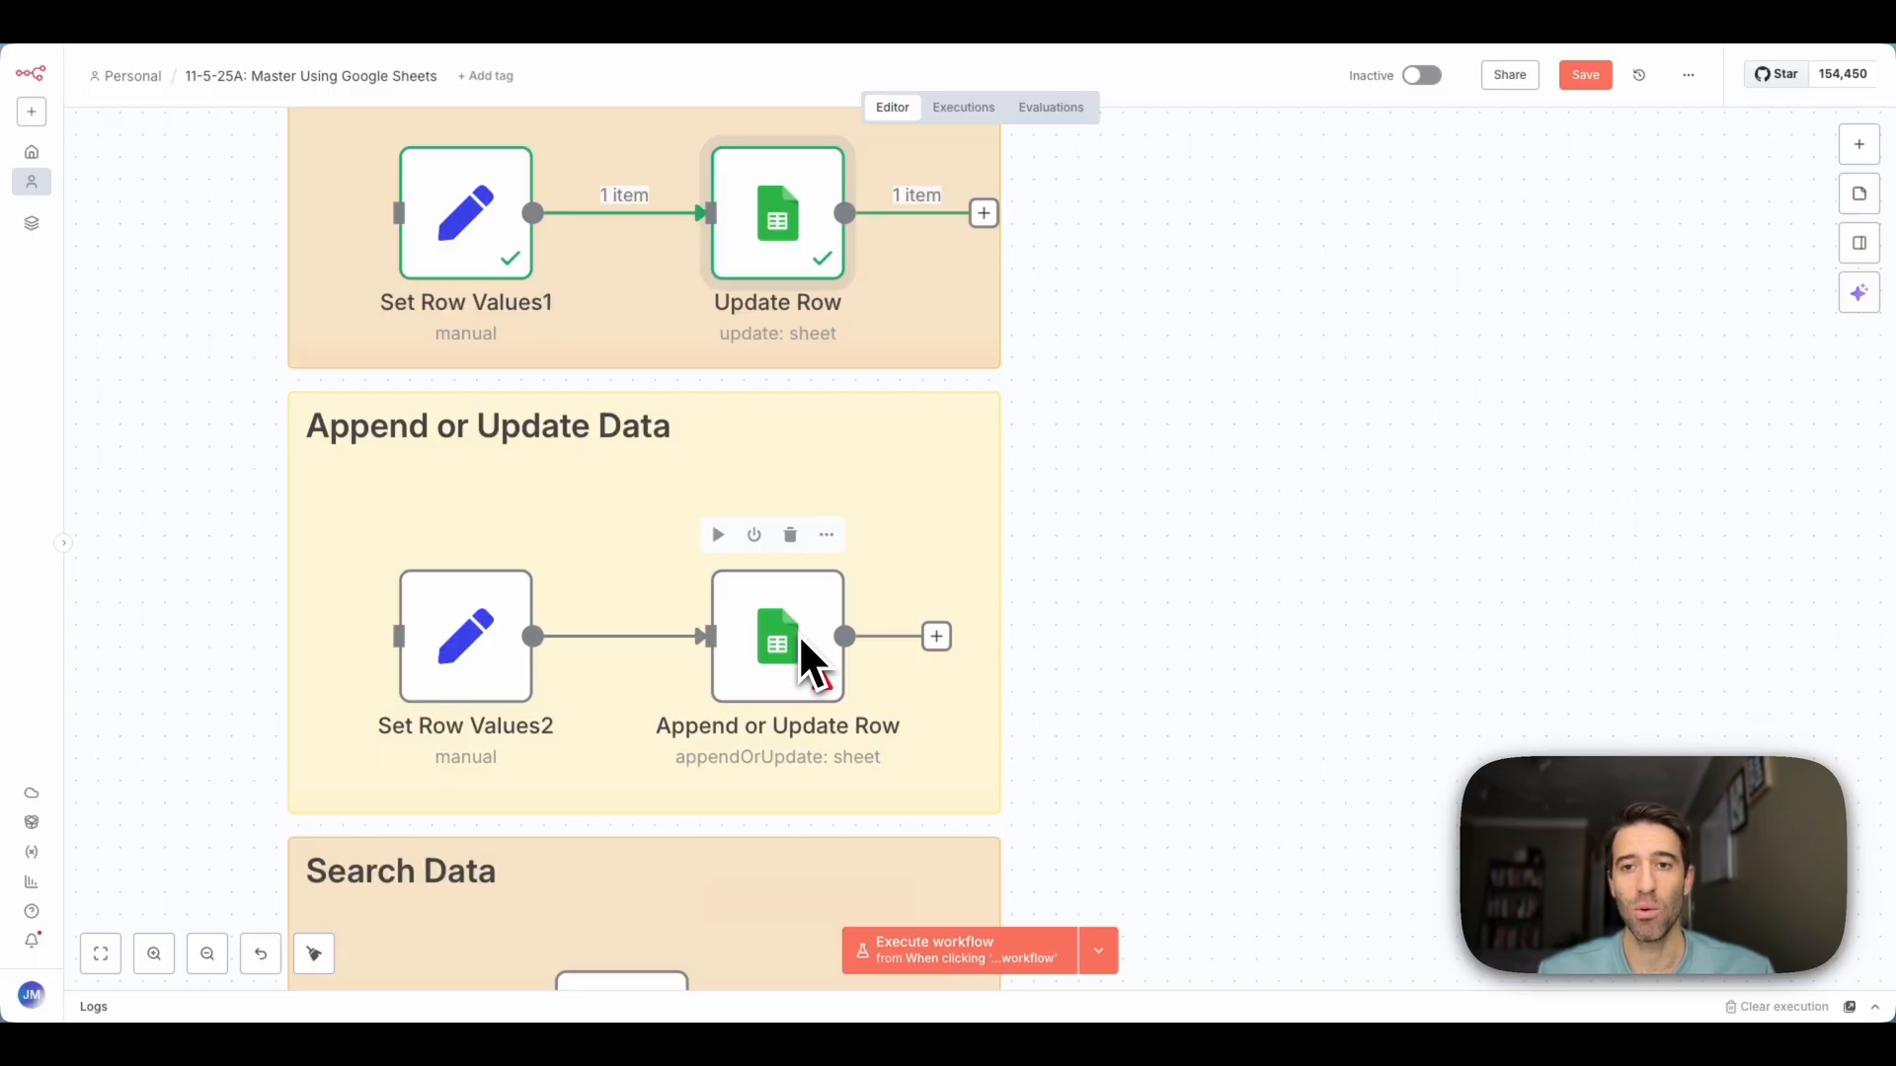
double_click(499, 665)
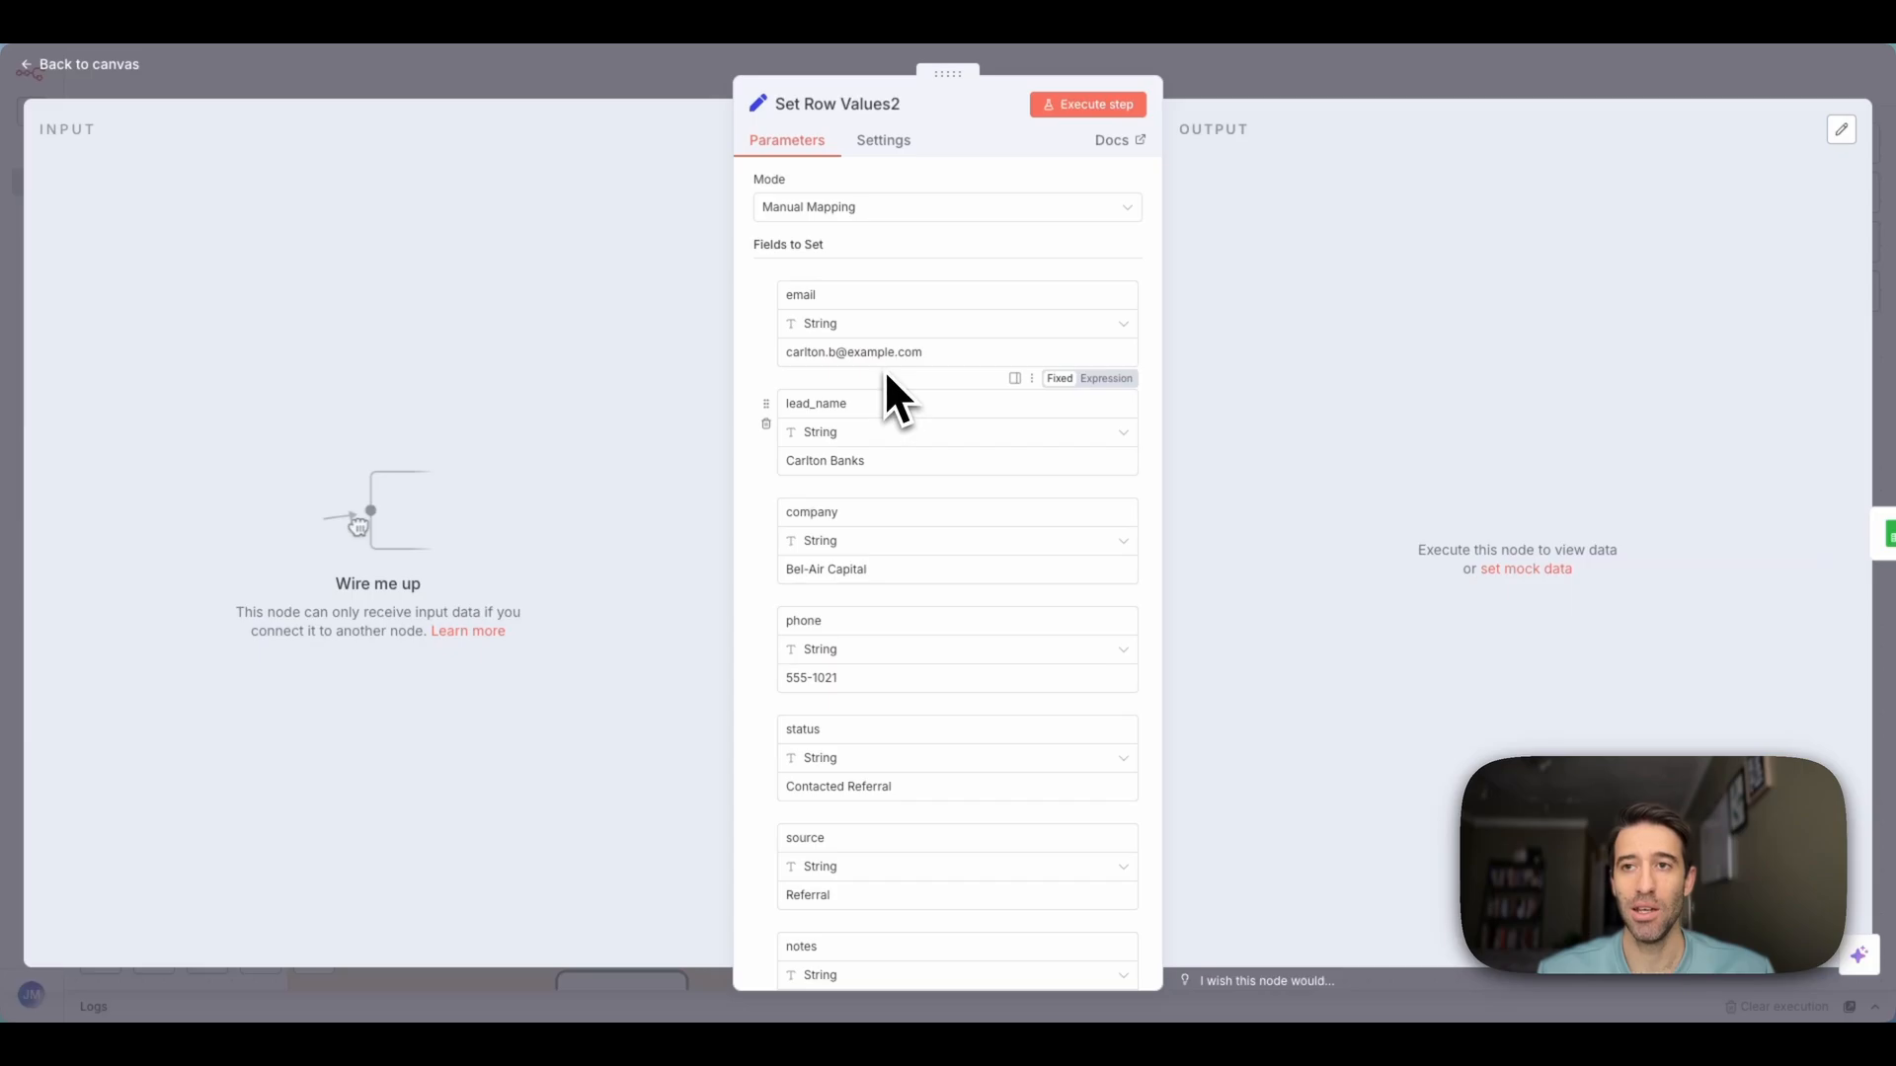
scroll(885, 374, "down", 2)
left_click(1087, 104)
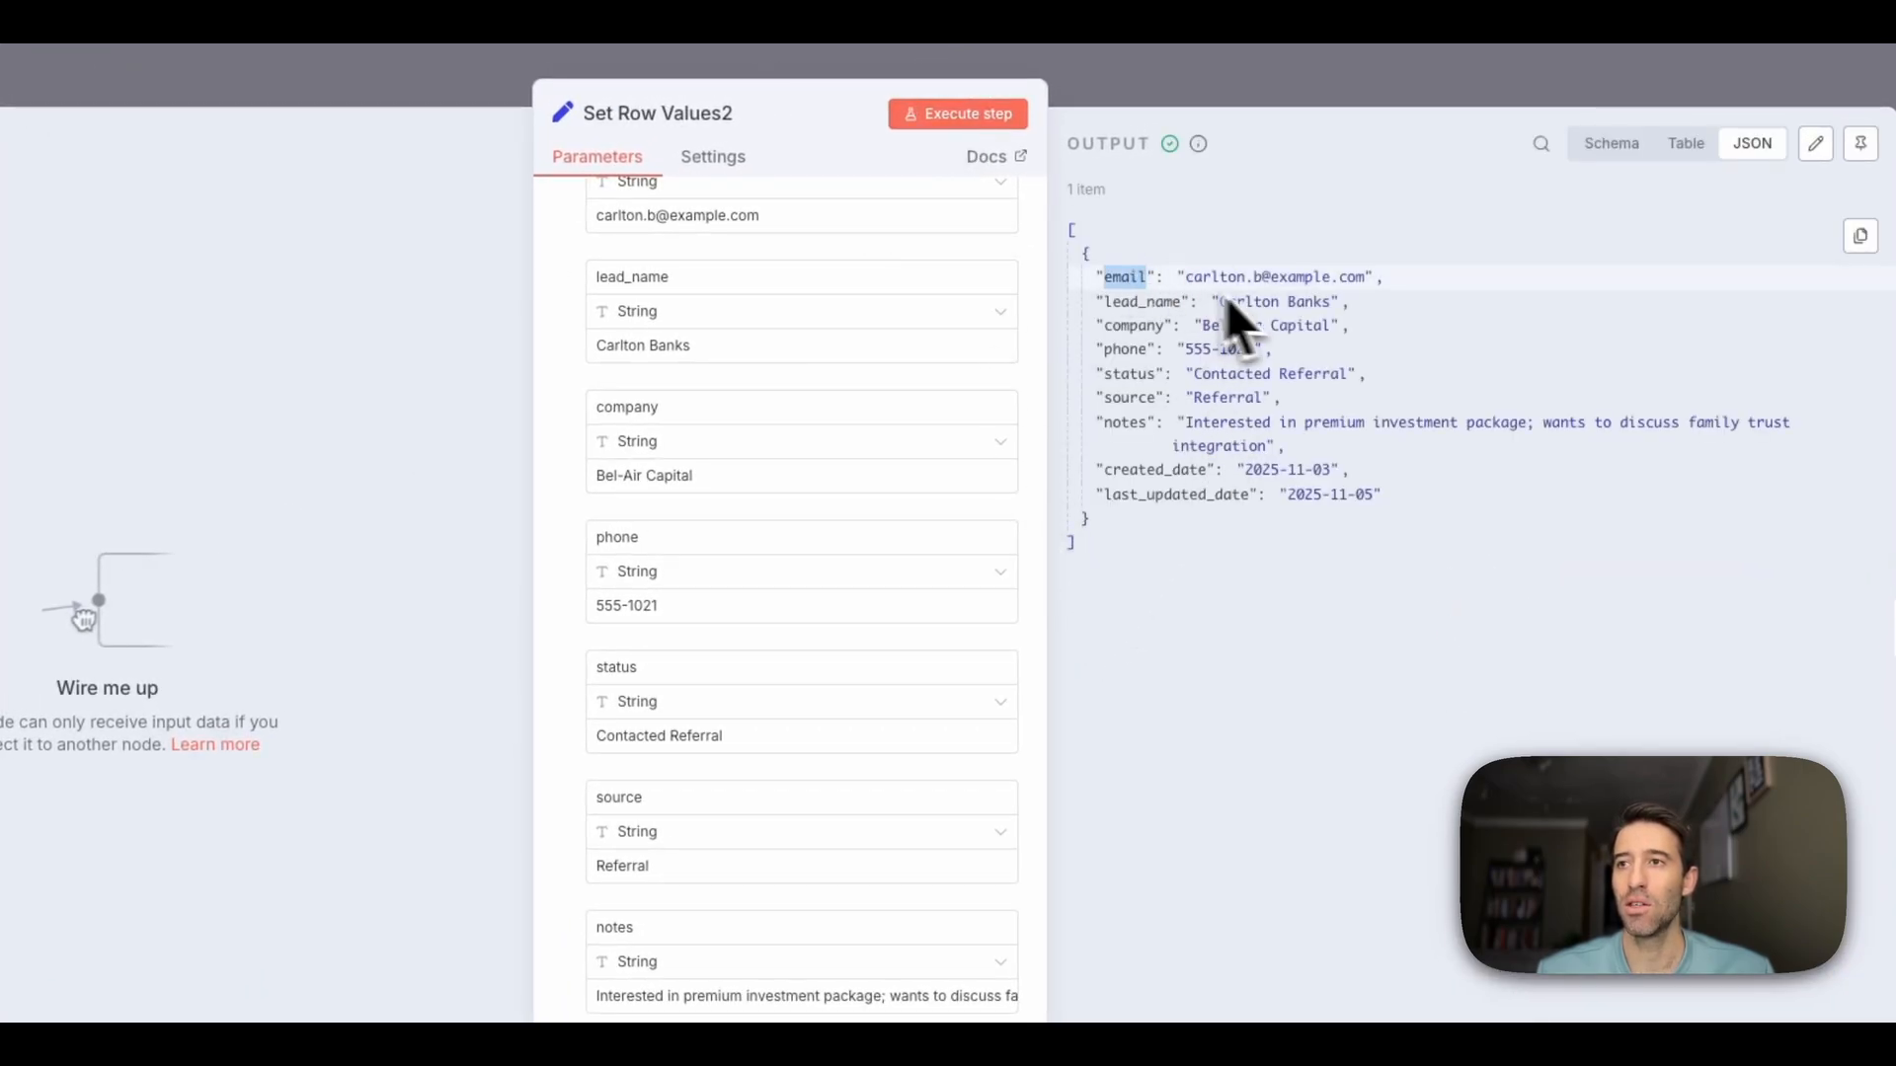
left_click_drag(1330, 324, 1220, 325)
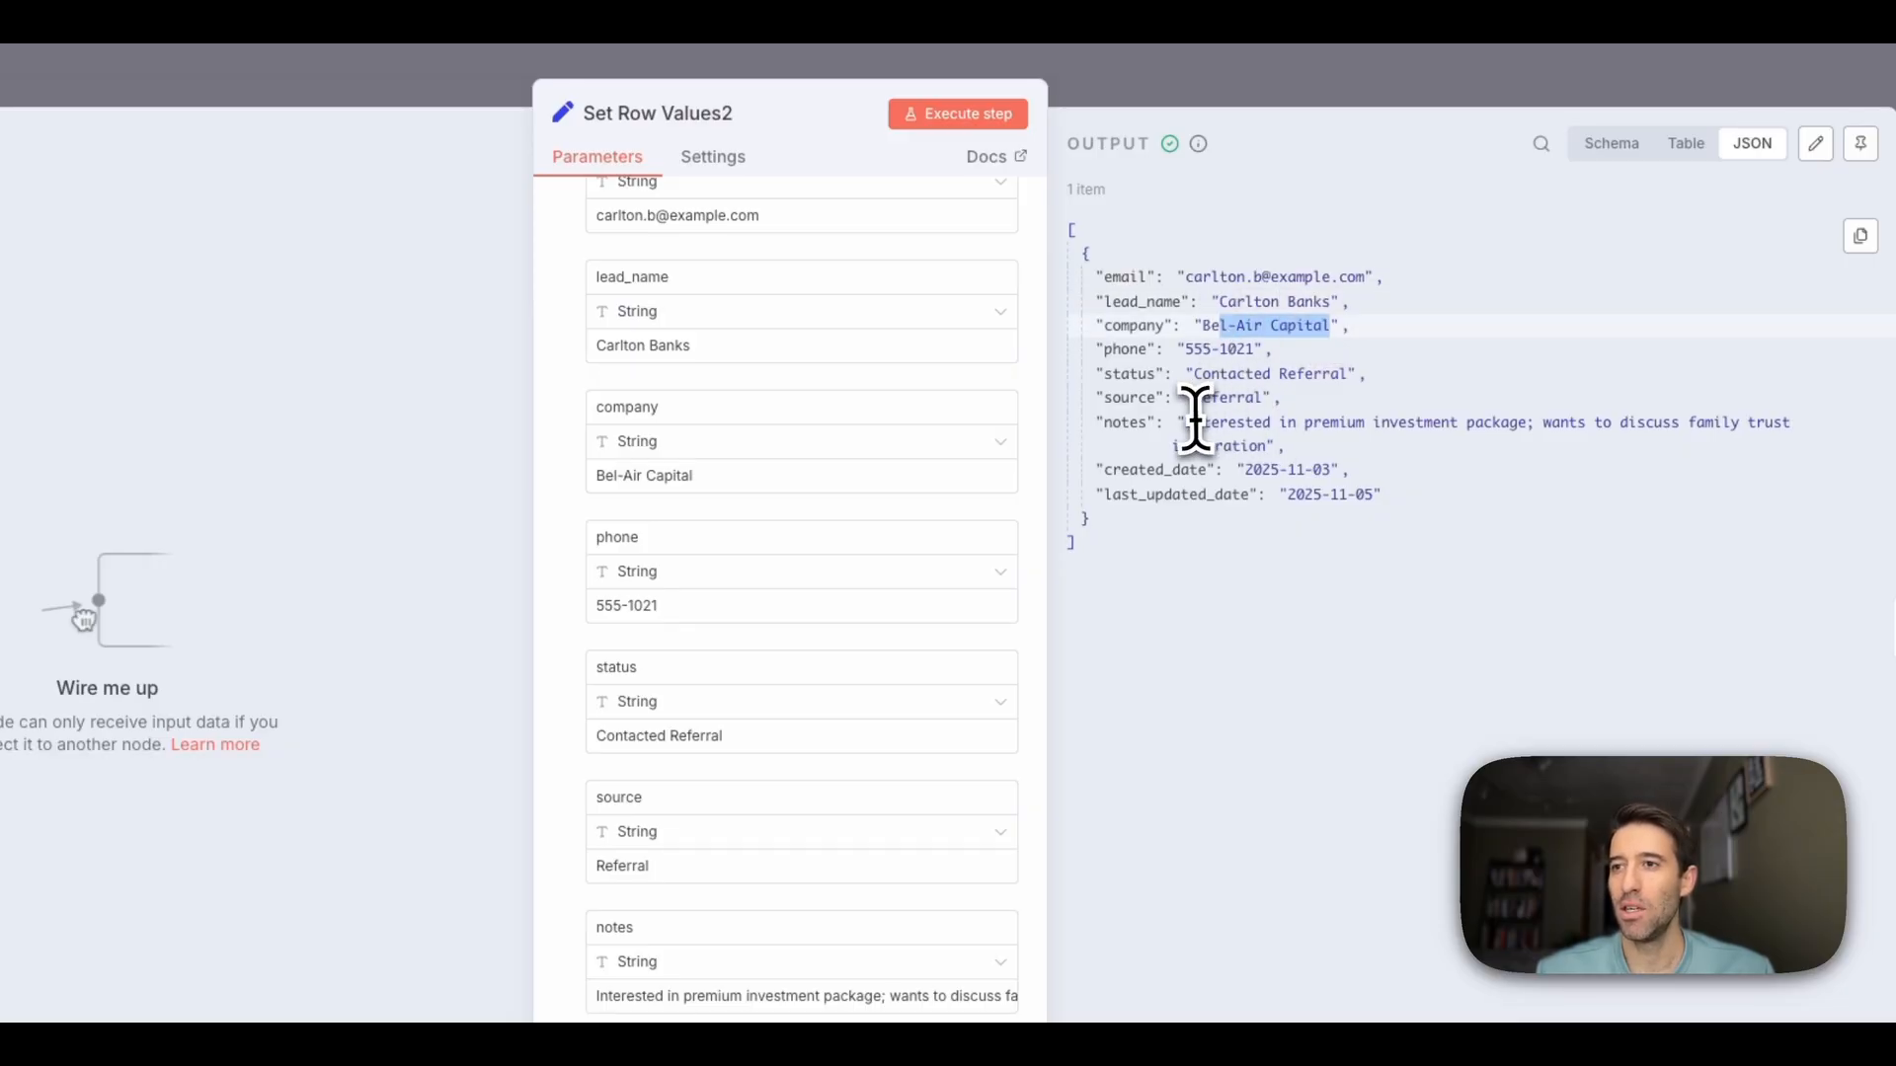
left_click_drag(1192, 423, 1662, 477)
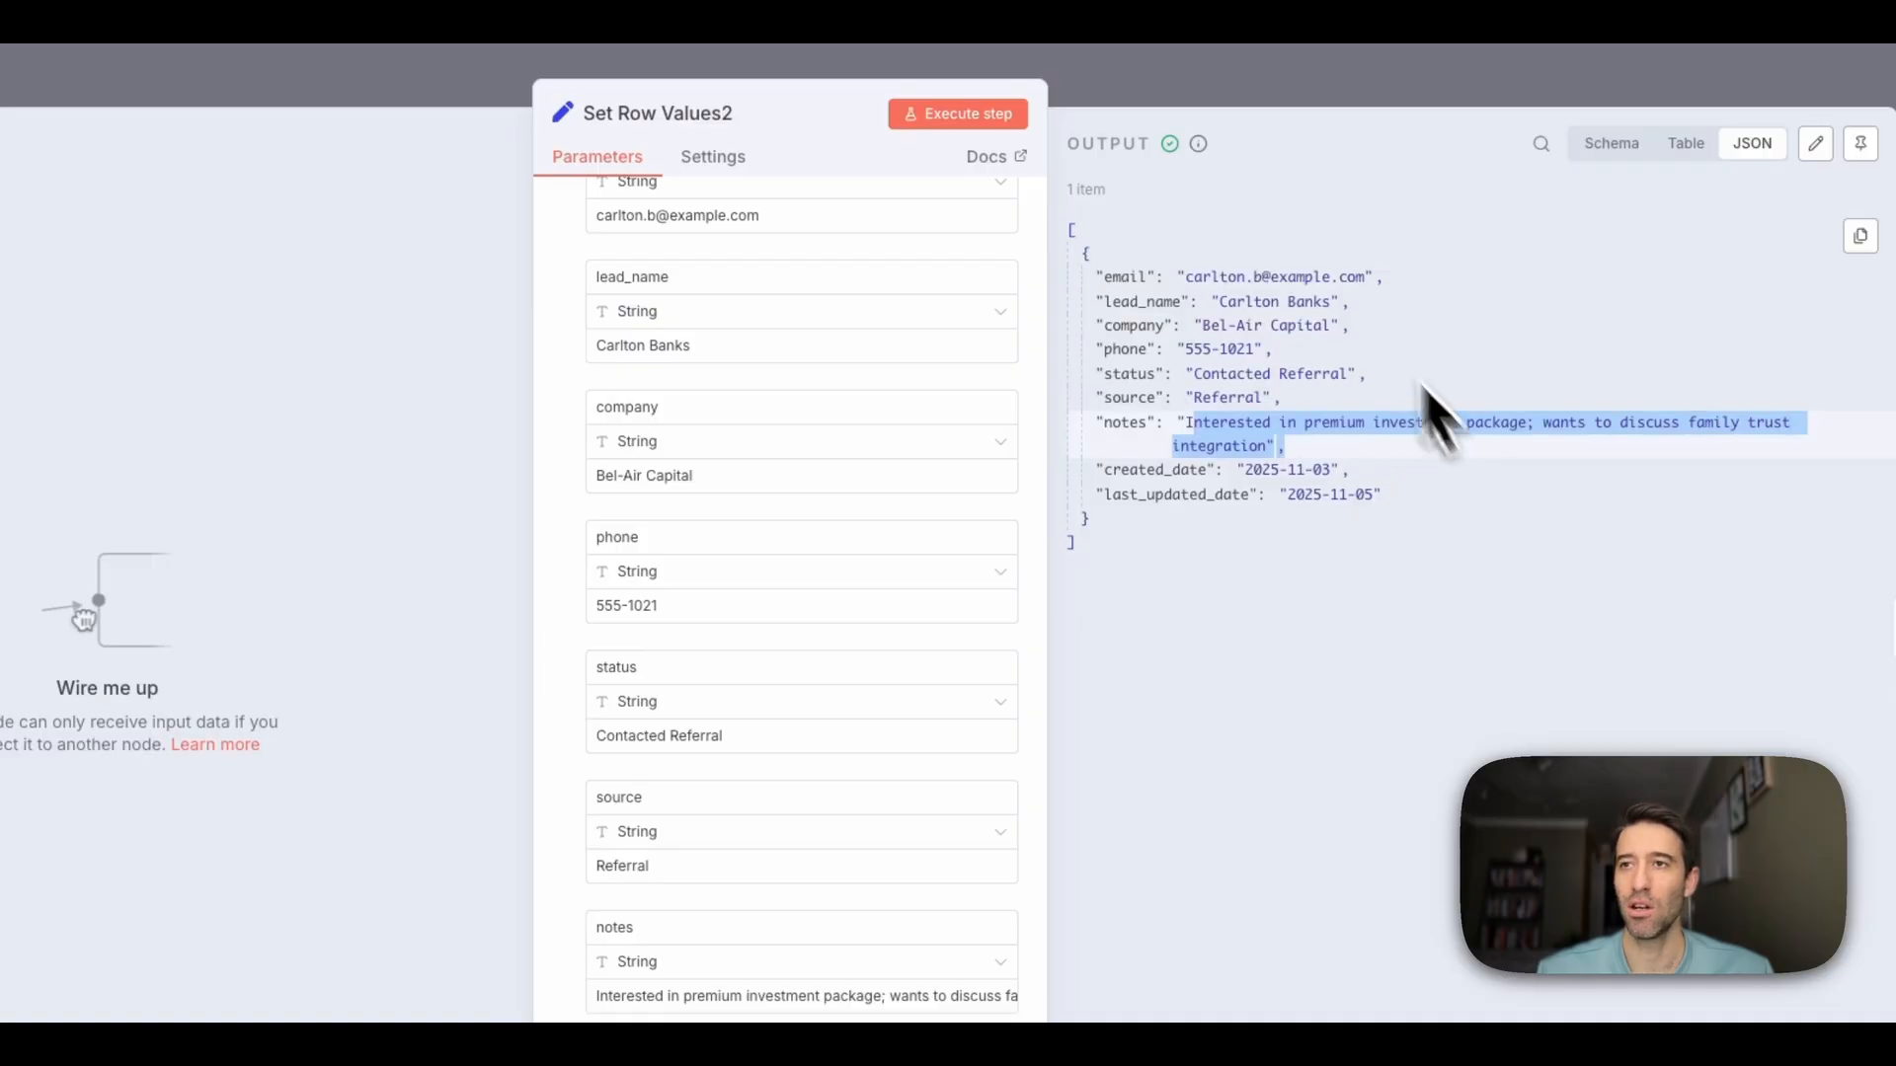
left_click(1169, 79)
left_click(1169, 79)
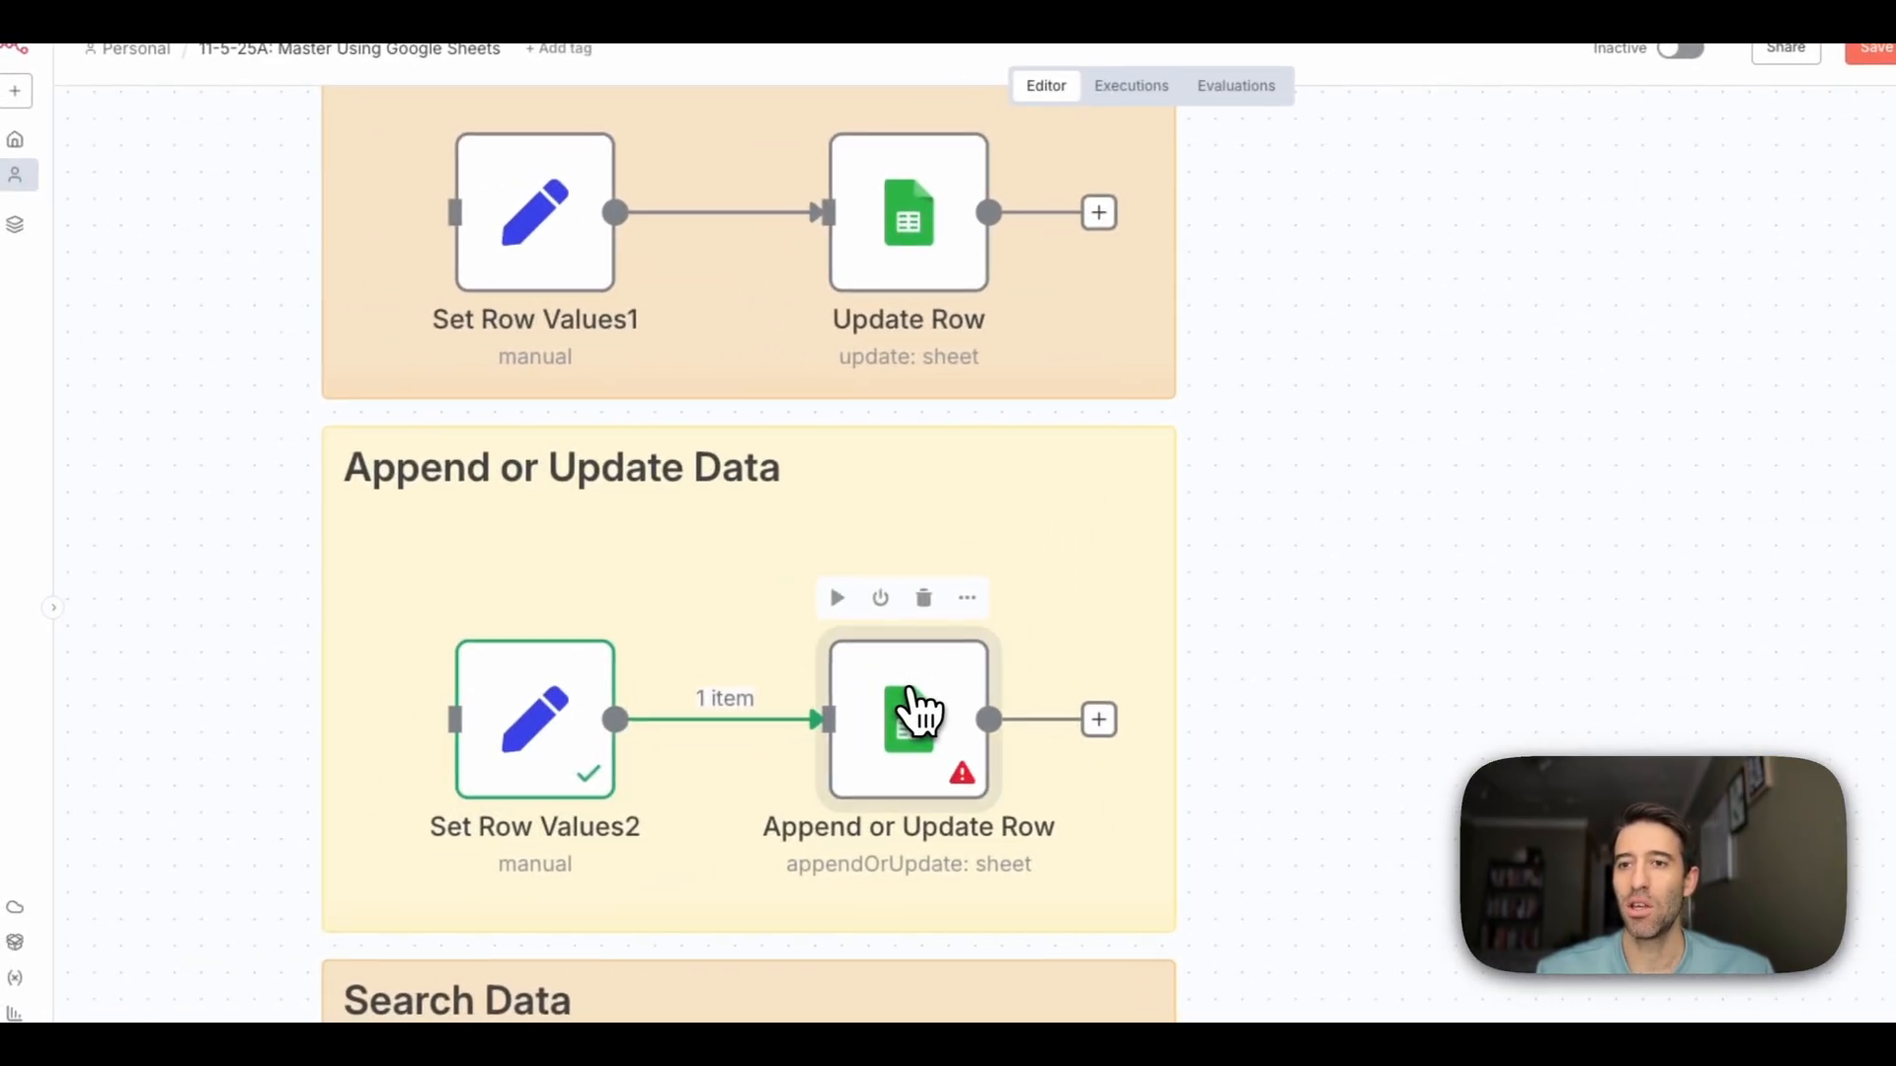
Open the Append or Update Row node, keep the Append or Update Row operation, and choose the Leads sheet of Master Google Sheets 2
double_click(909, 711)
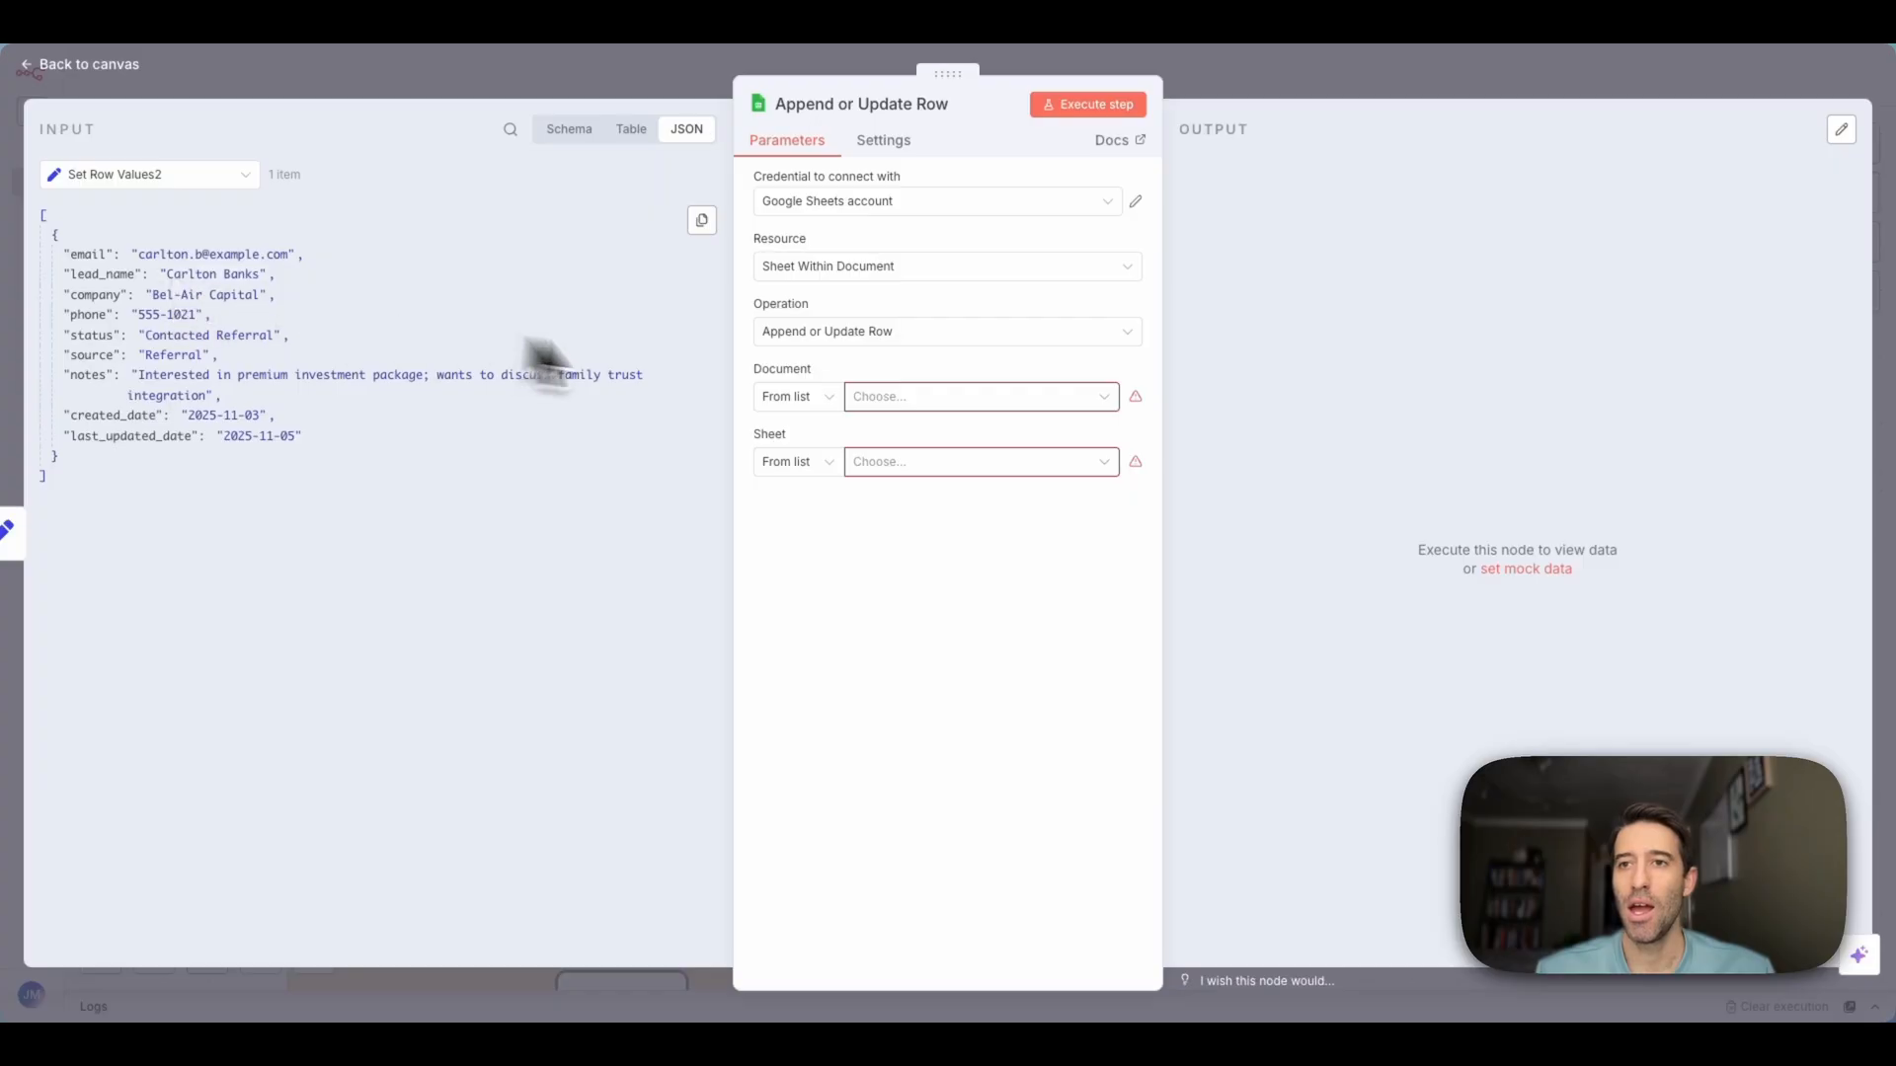
left_click(855, 332)
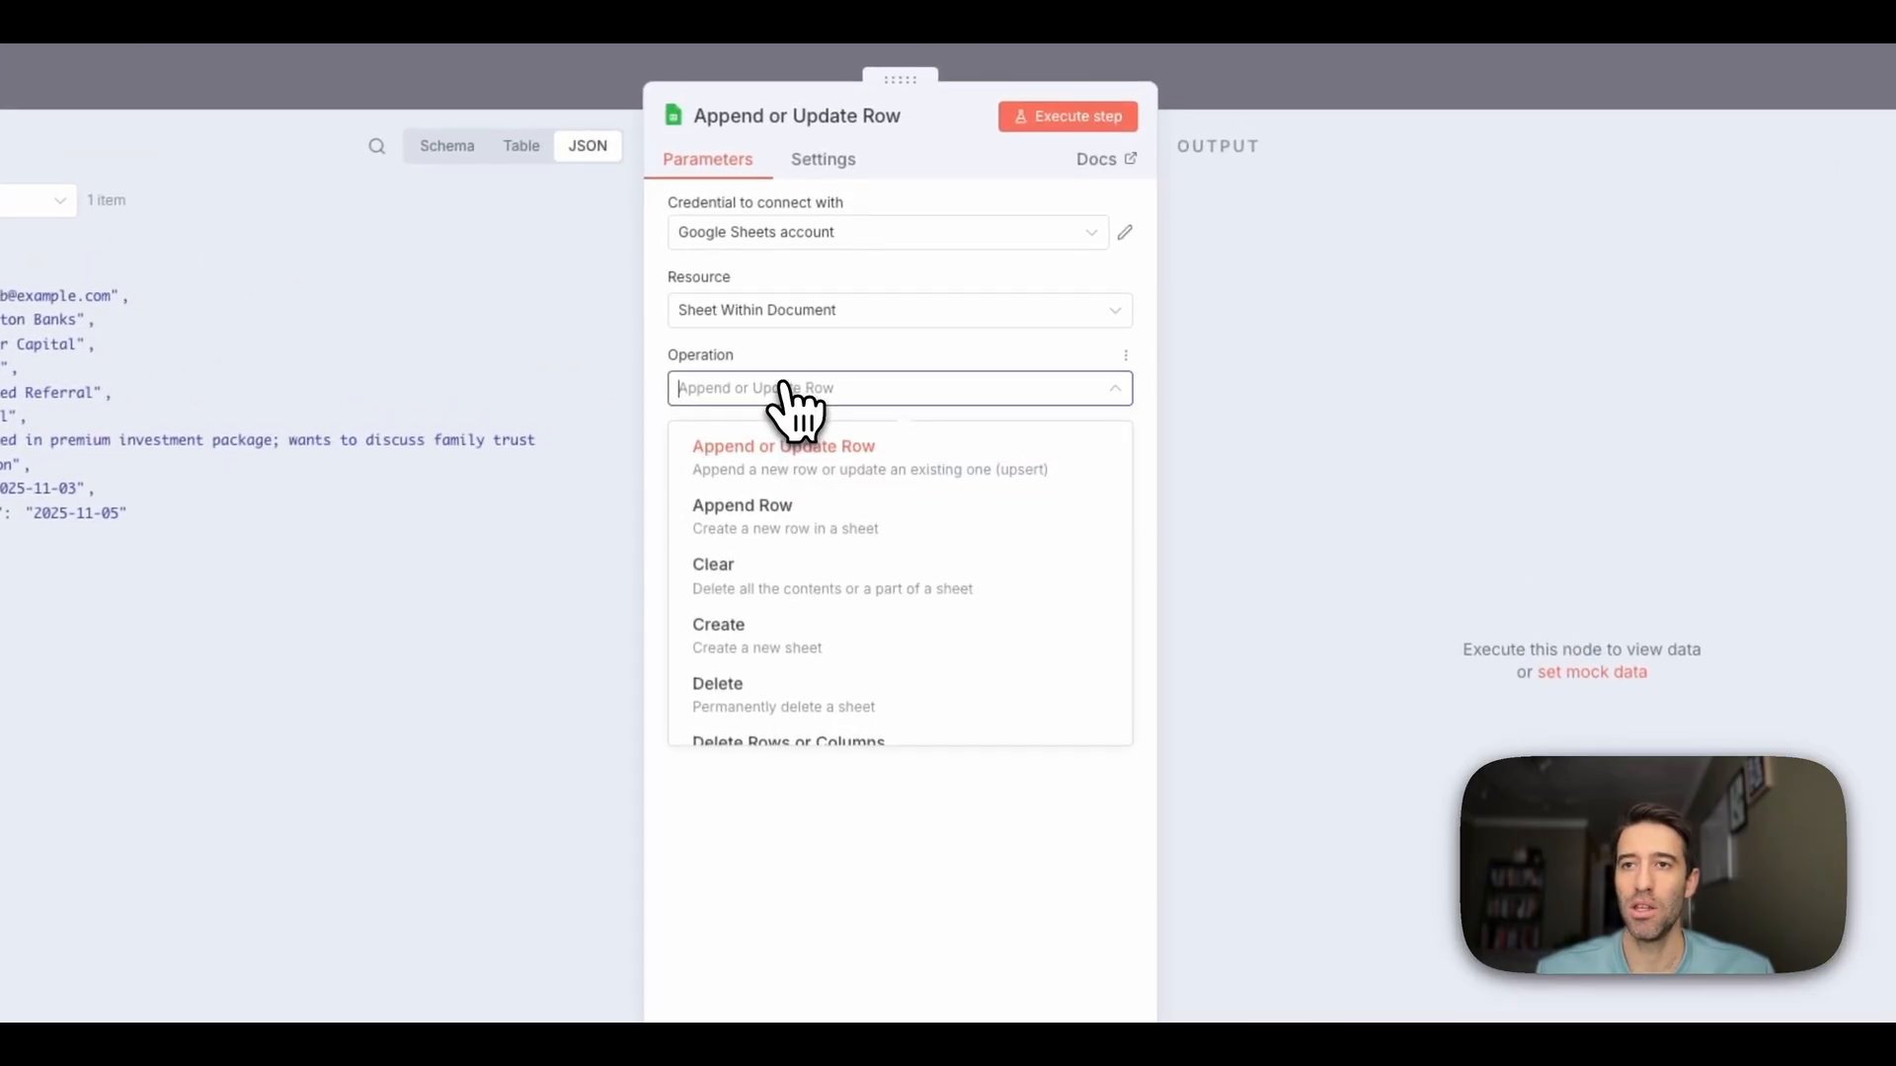
left_click(812, 464)
left_click(1044, 468)
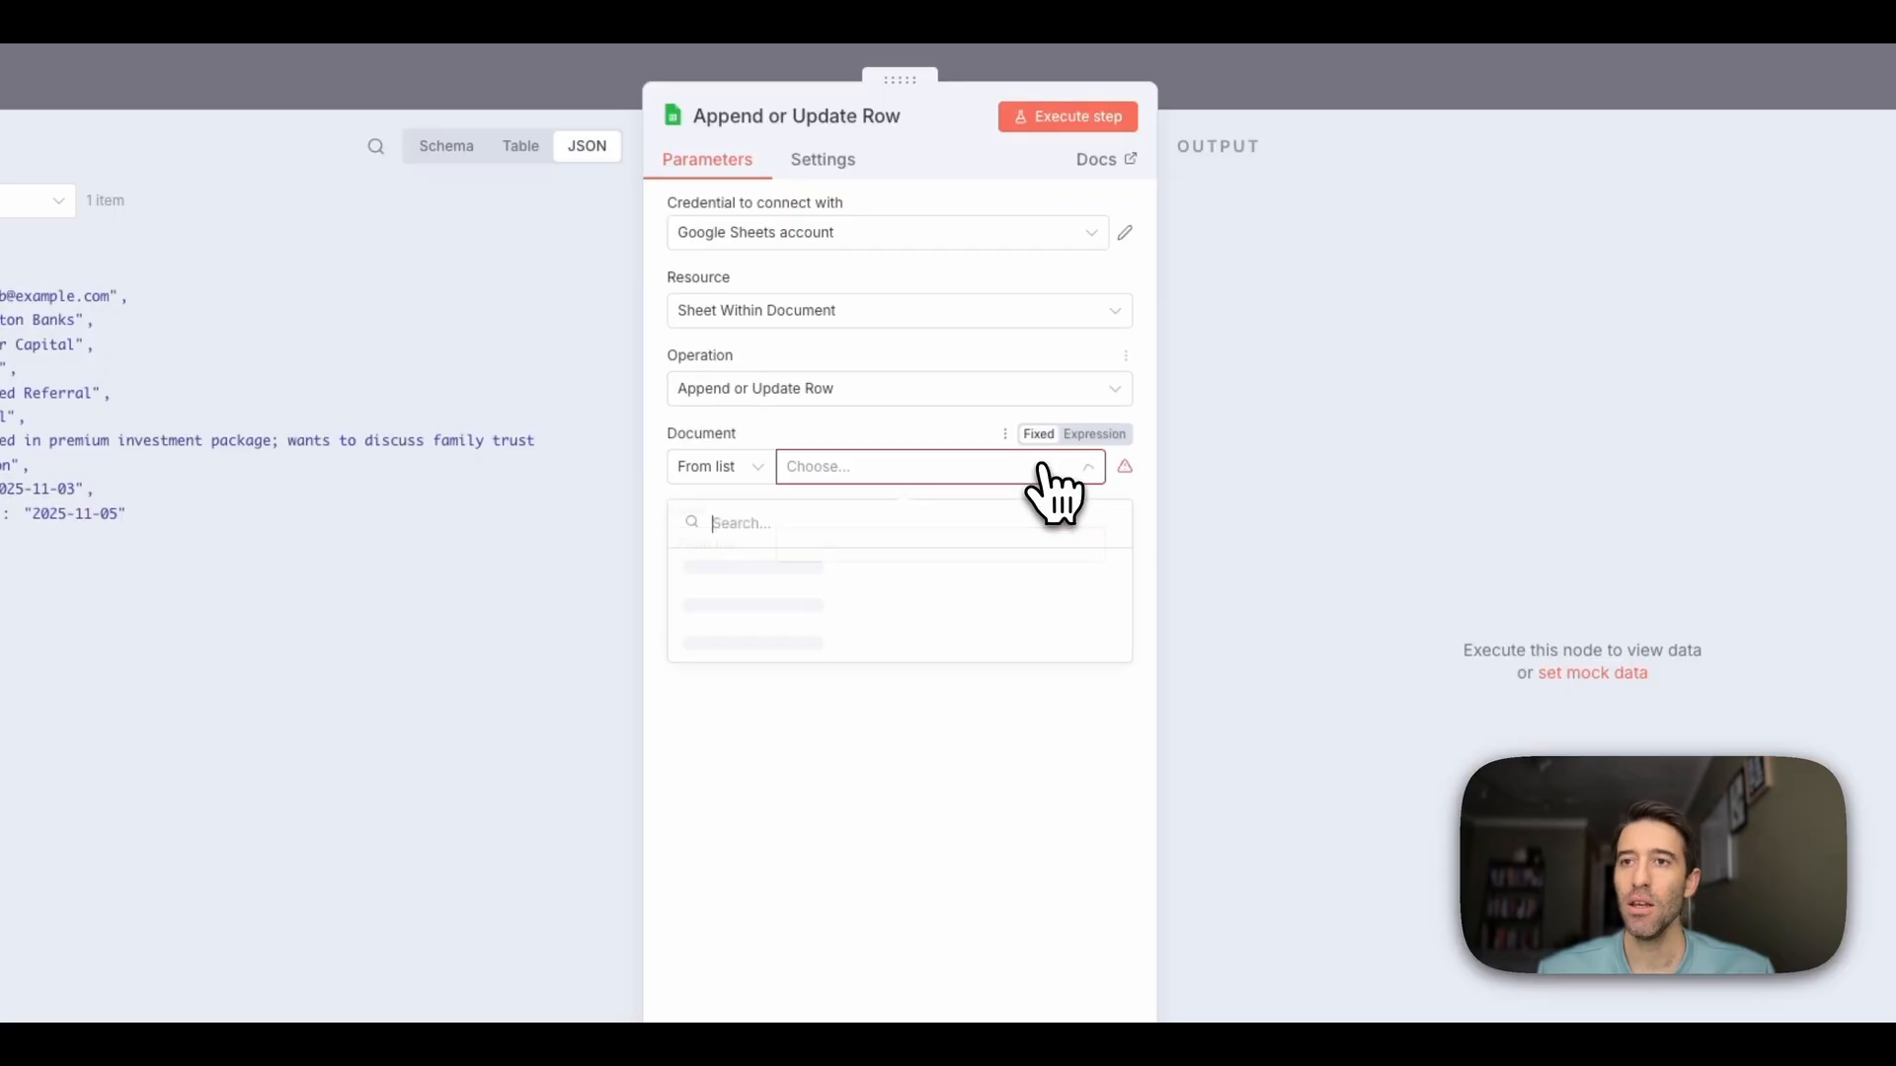
left_click(790, 564)
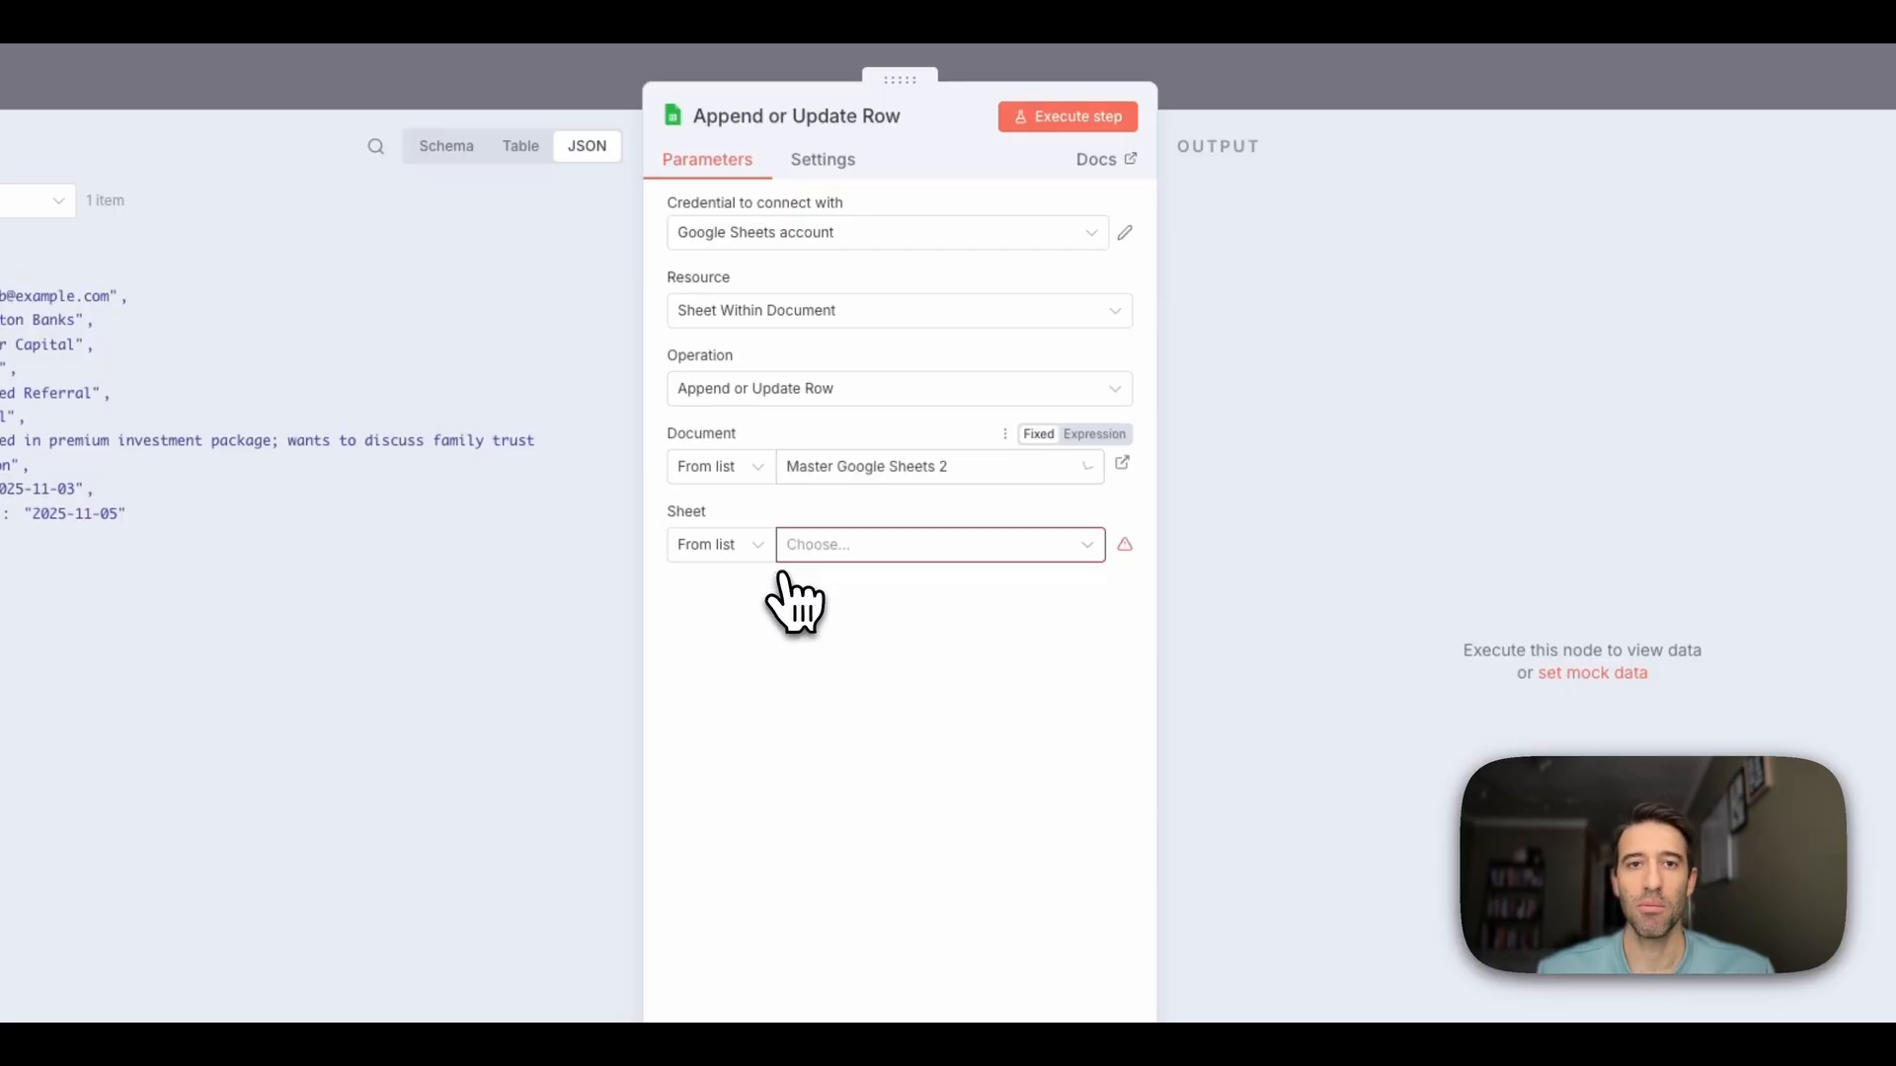
left_click(965, 546)
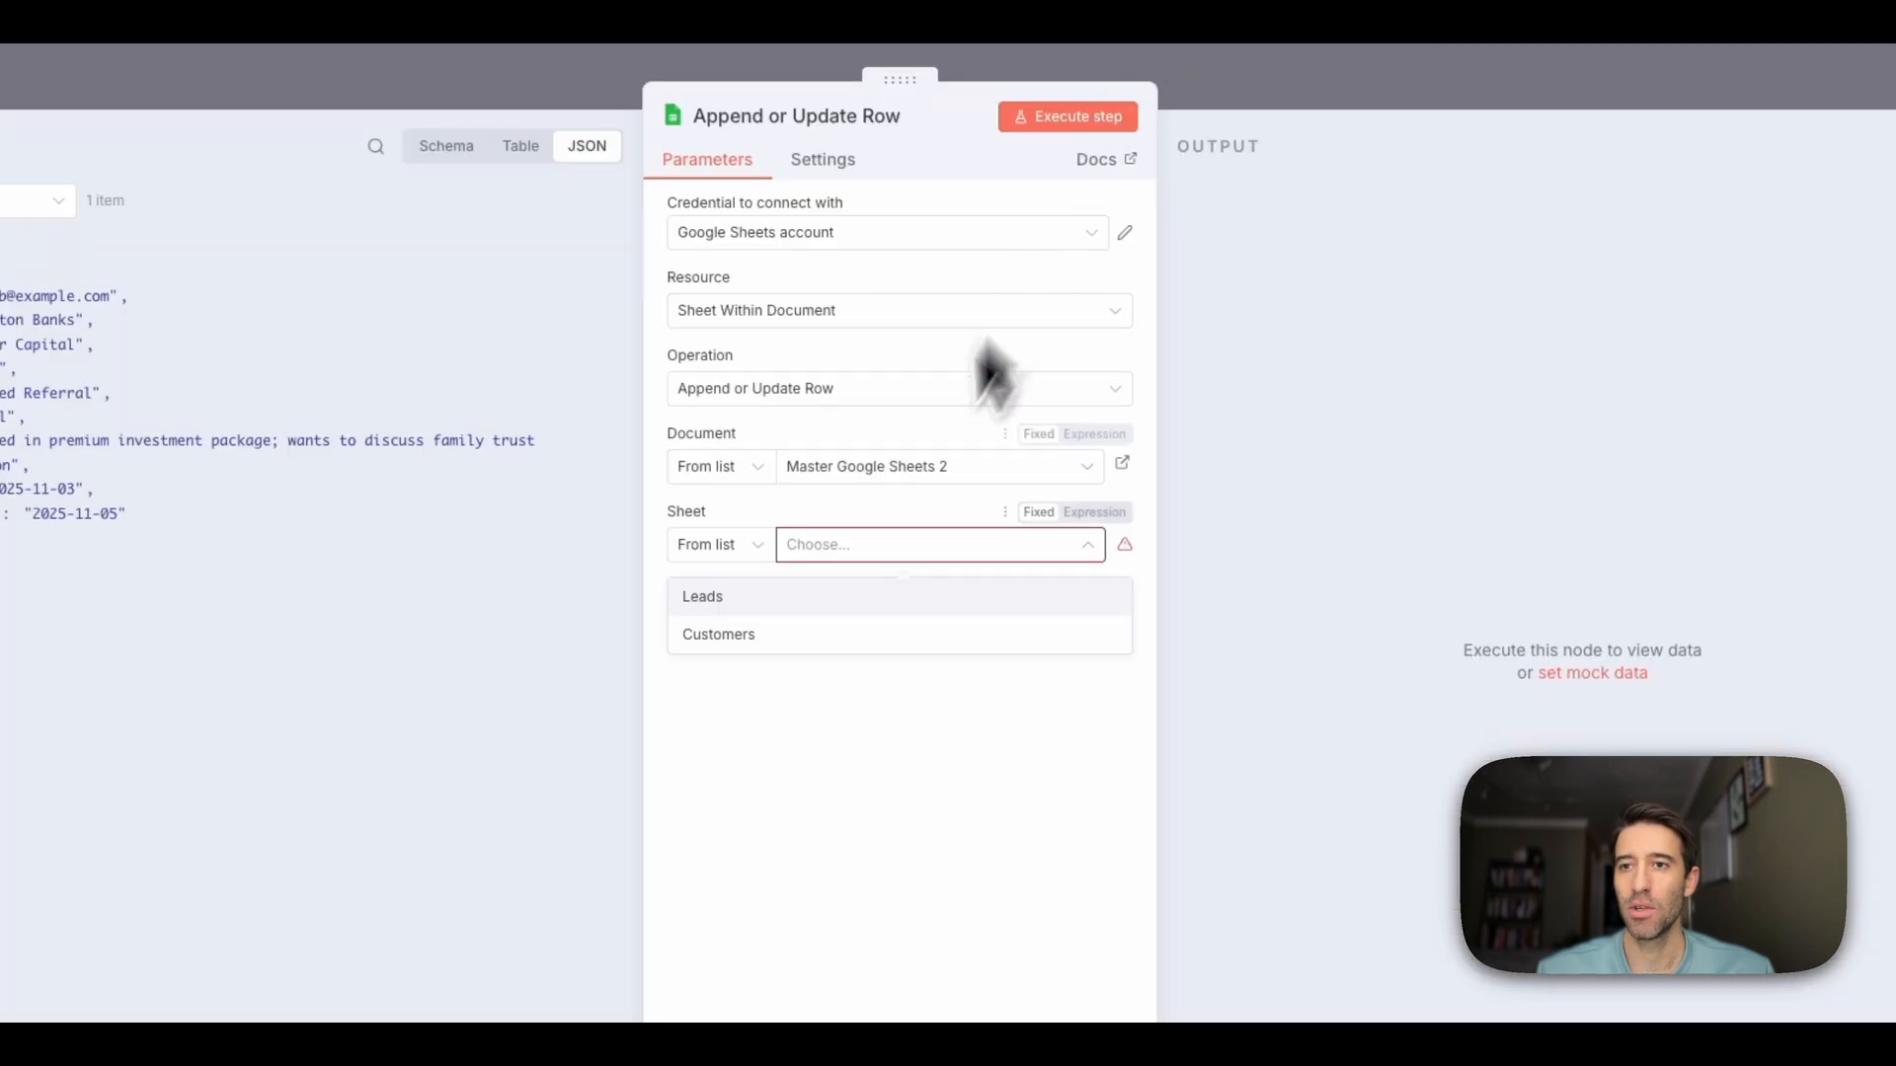
left_click(696, 597)
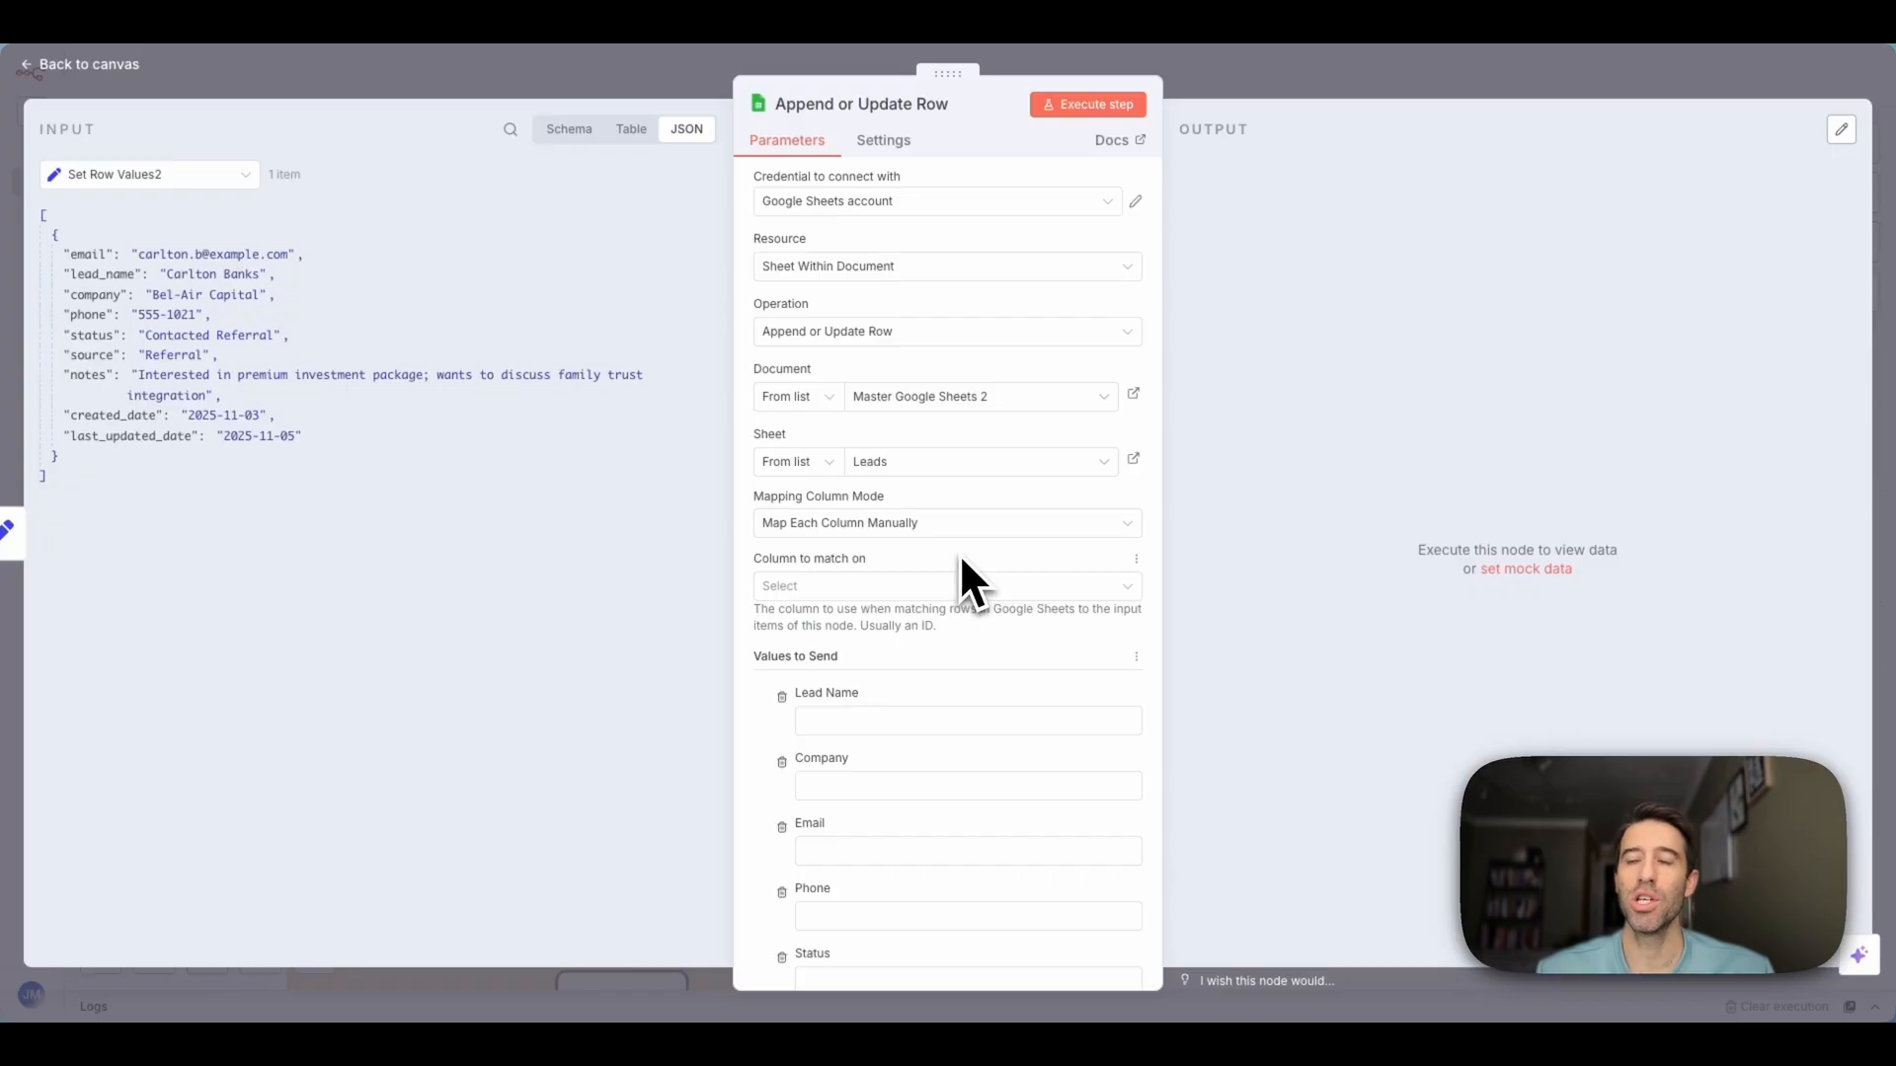
Set the column to match on to Email and map the input email field to Email (using to match)
scroll(963, 560, "down", 1)
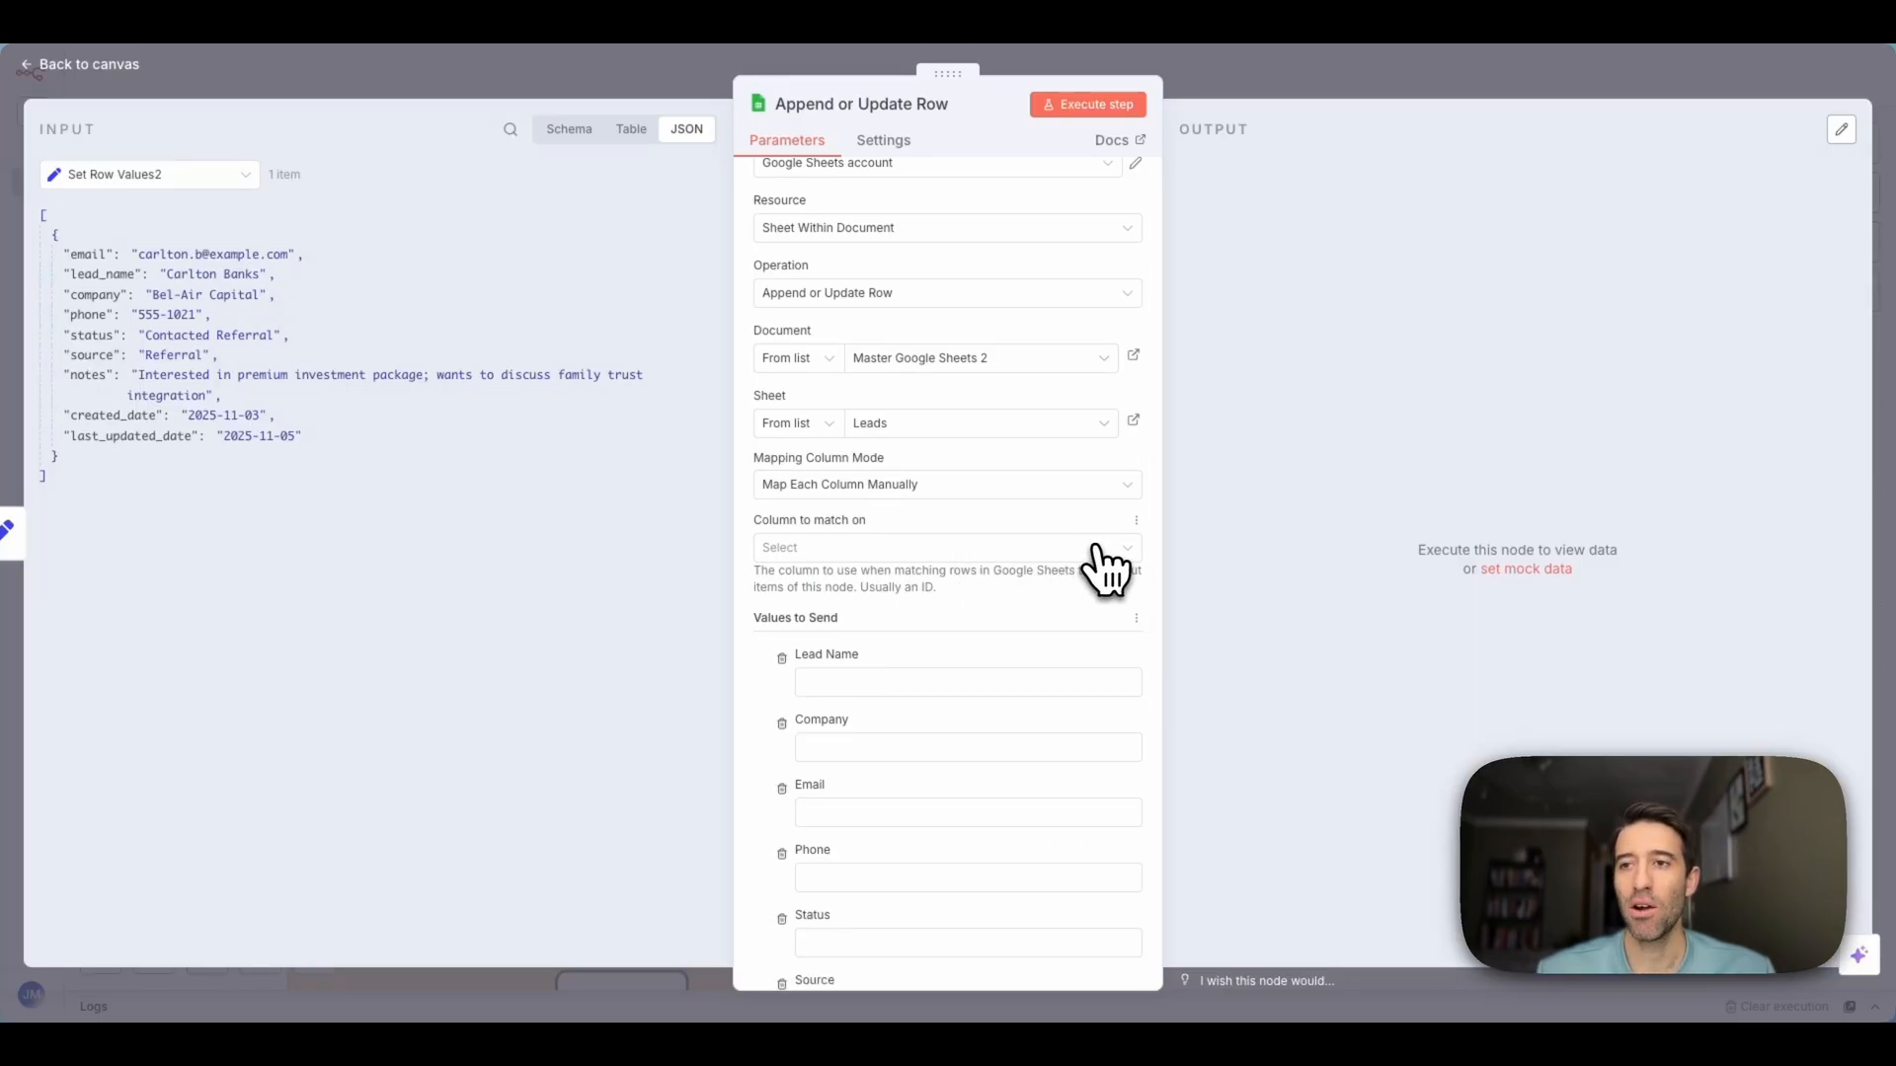
left_click(1098, 547)
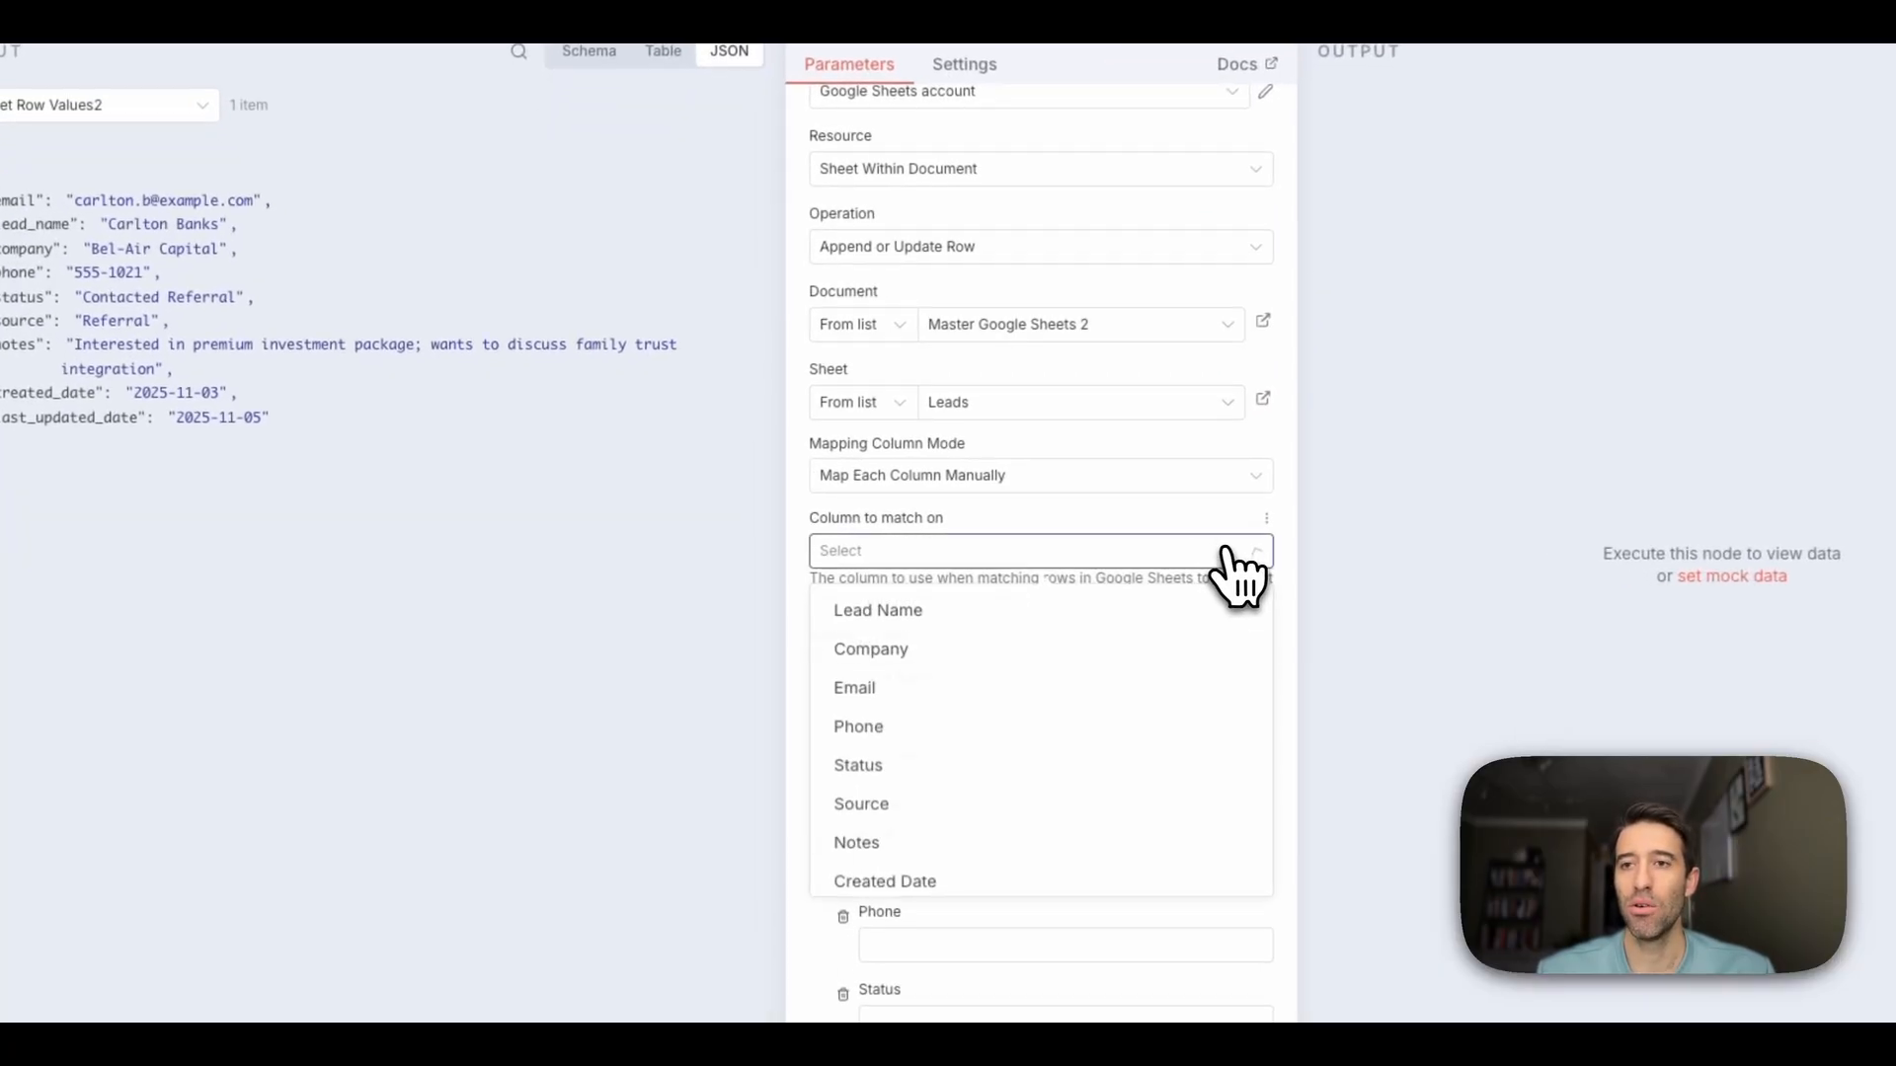
left_click(902, 690)
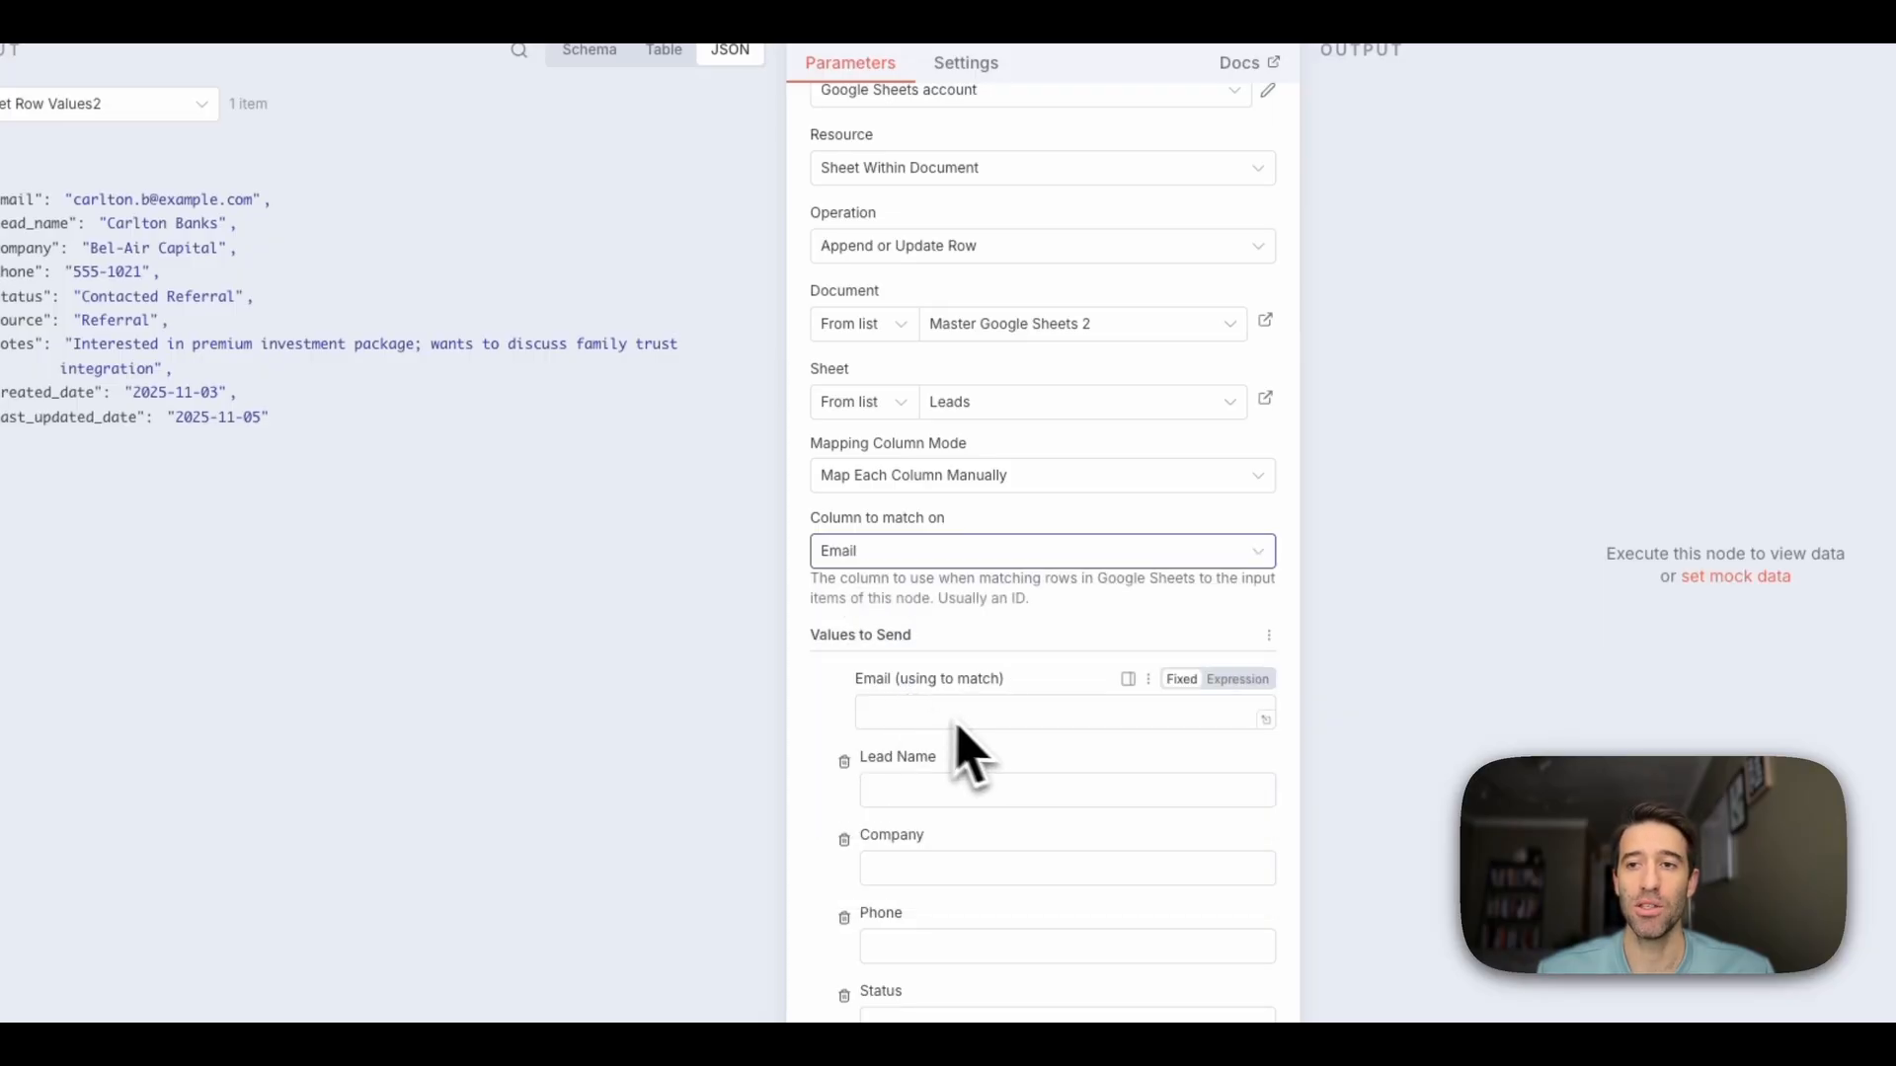
left_click_drag(1029, 683, 843, 683)
left_click(846, 711)
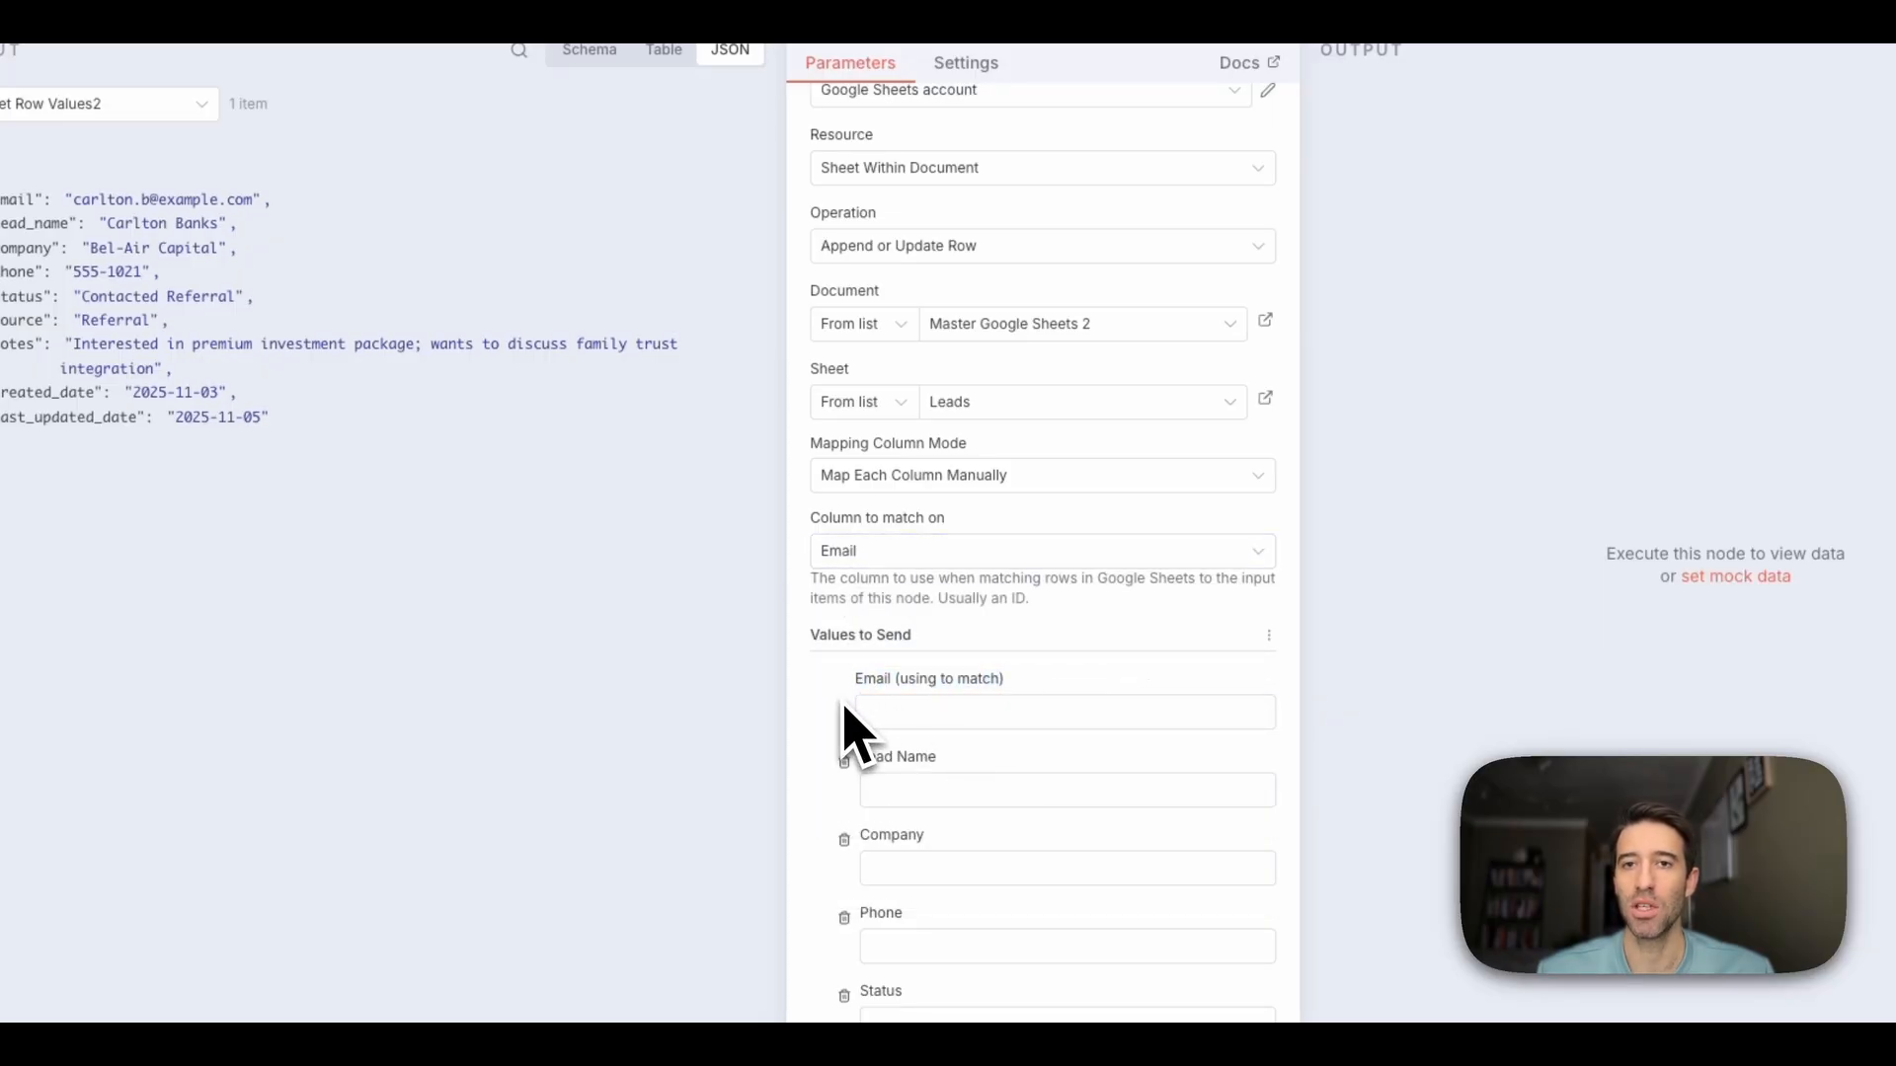
left_click_drag(116, 233, 997, 733)
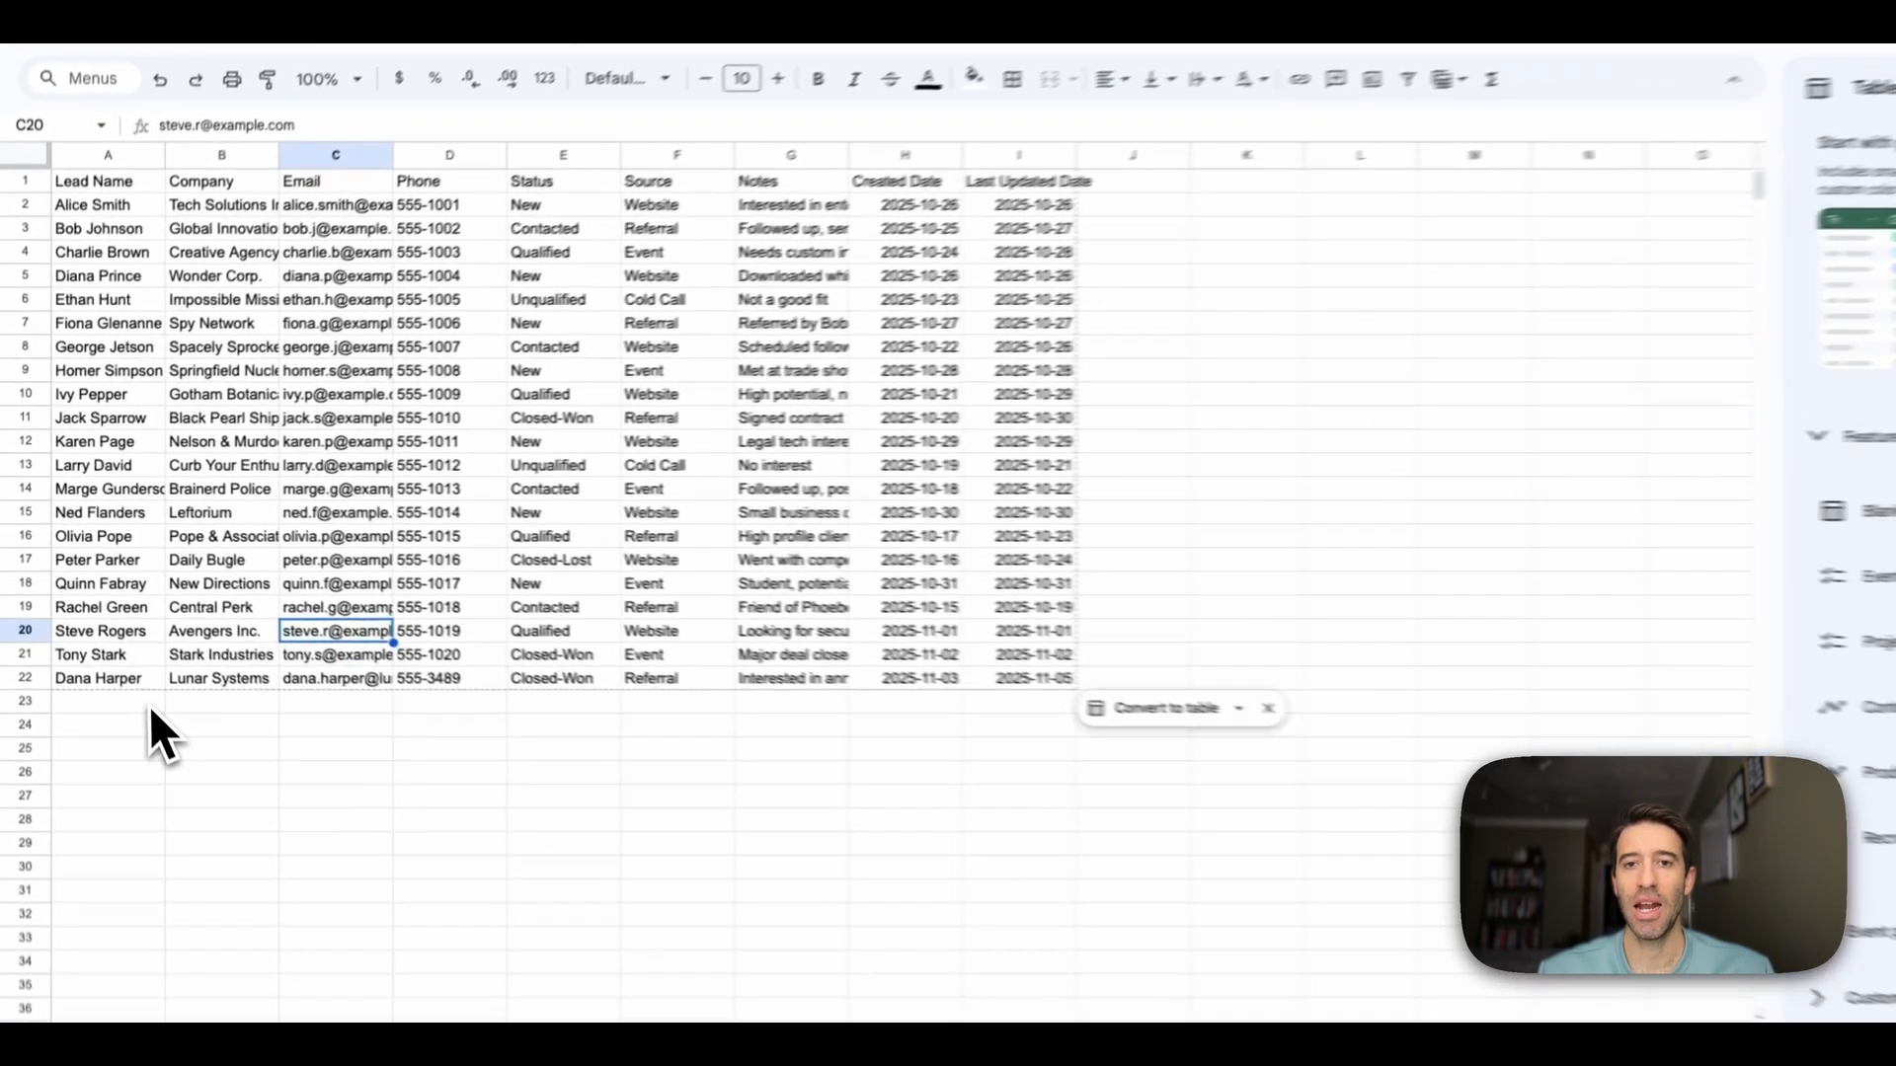
In the Google Sheets document, inspect the empty row below the existing leads, and return to n8n
left_click(120, 674)
left_click(225, 677)
left_click(313, 678)
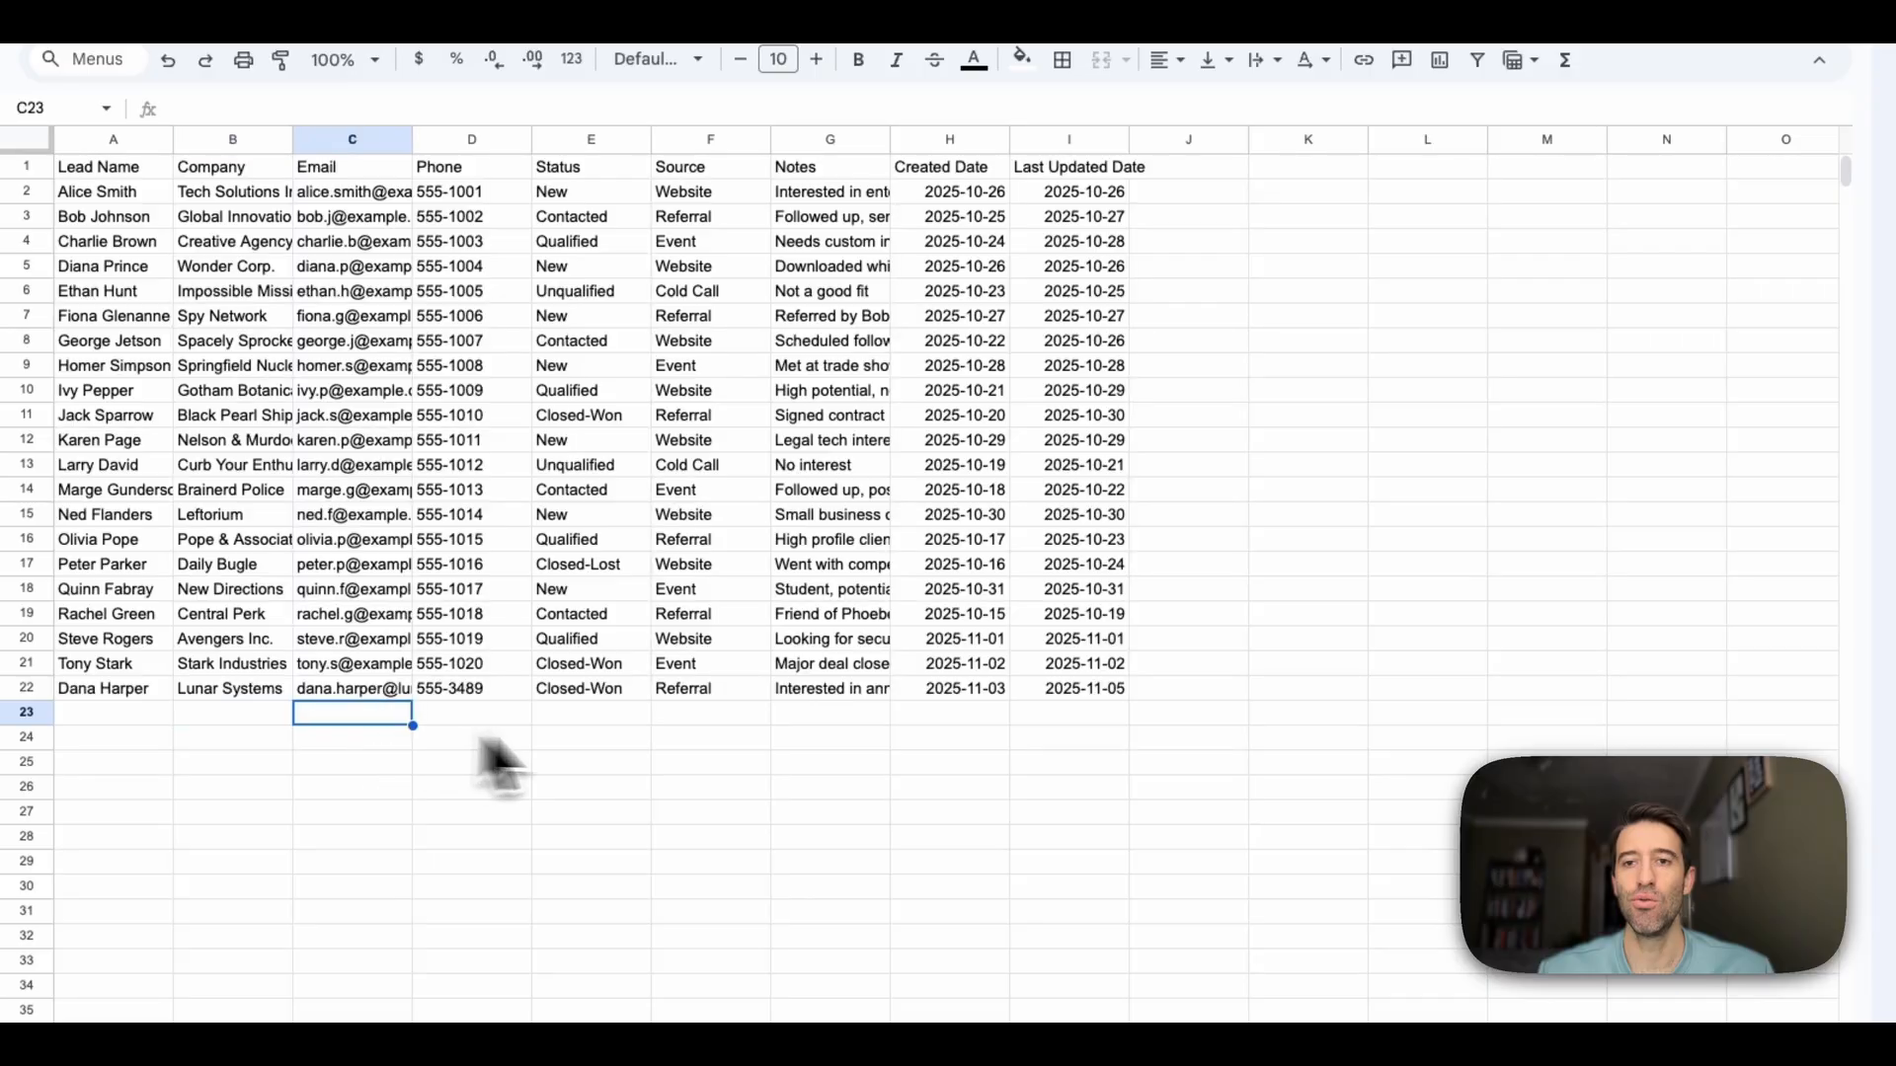
left_click(493, 692)
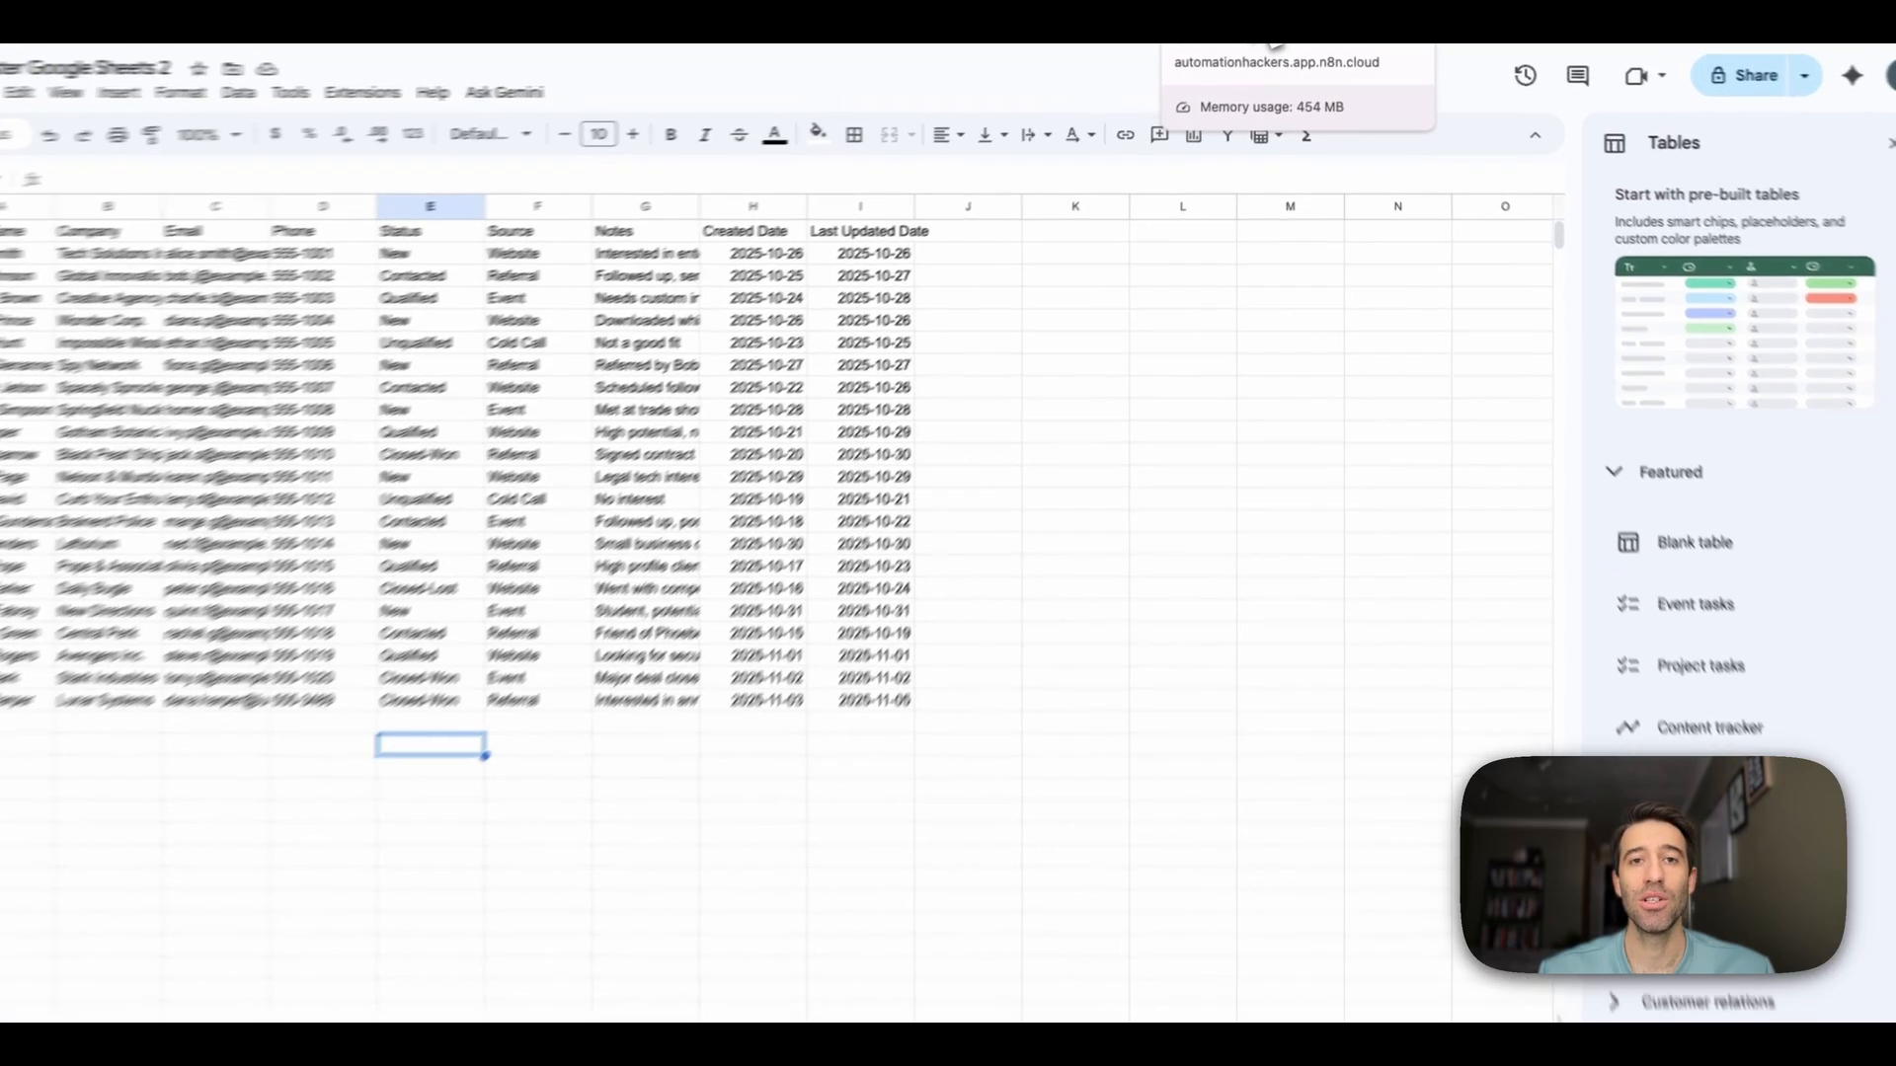
left_click(1268, 34)
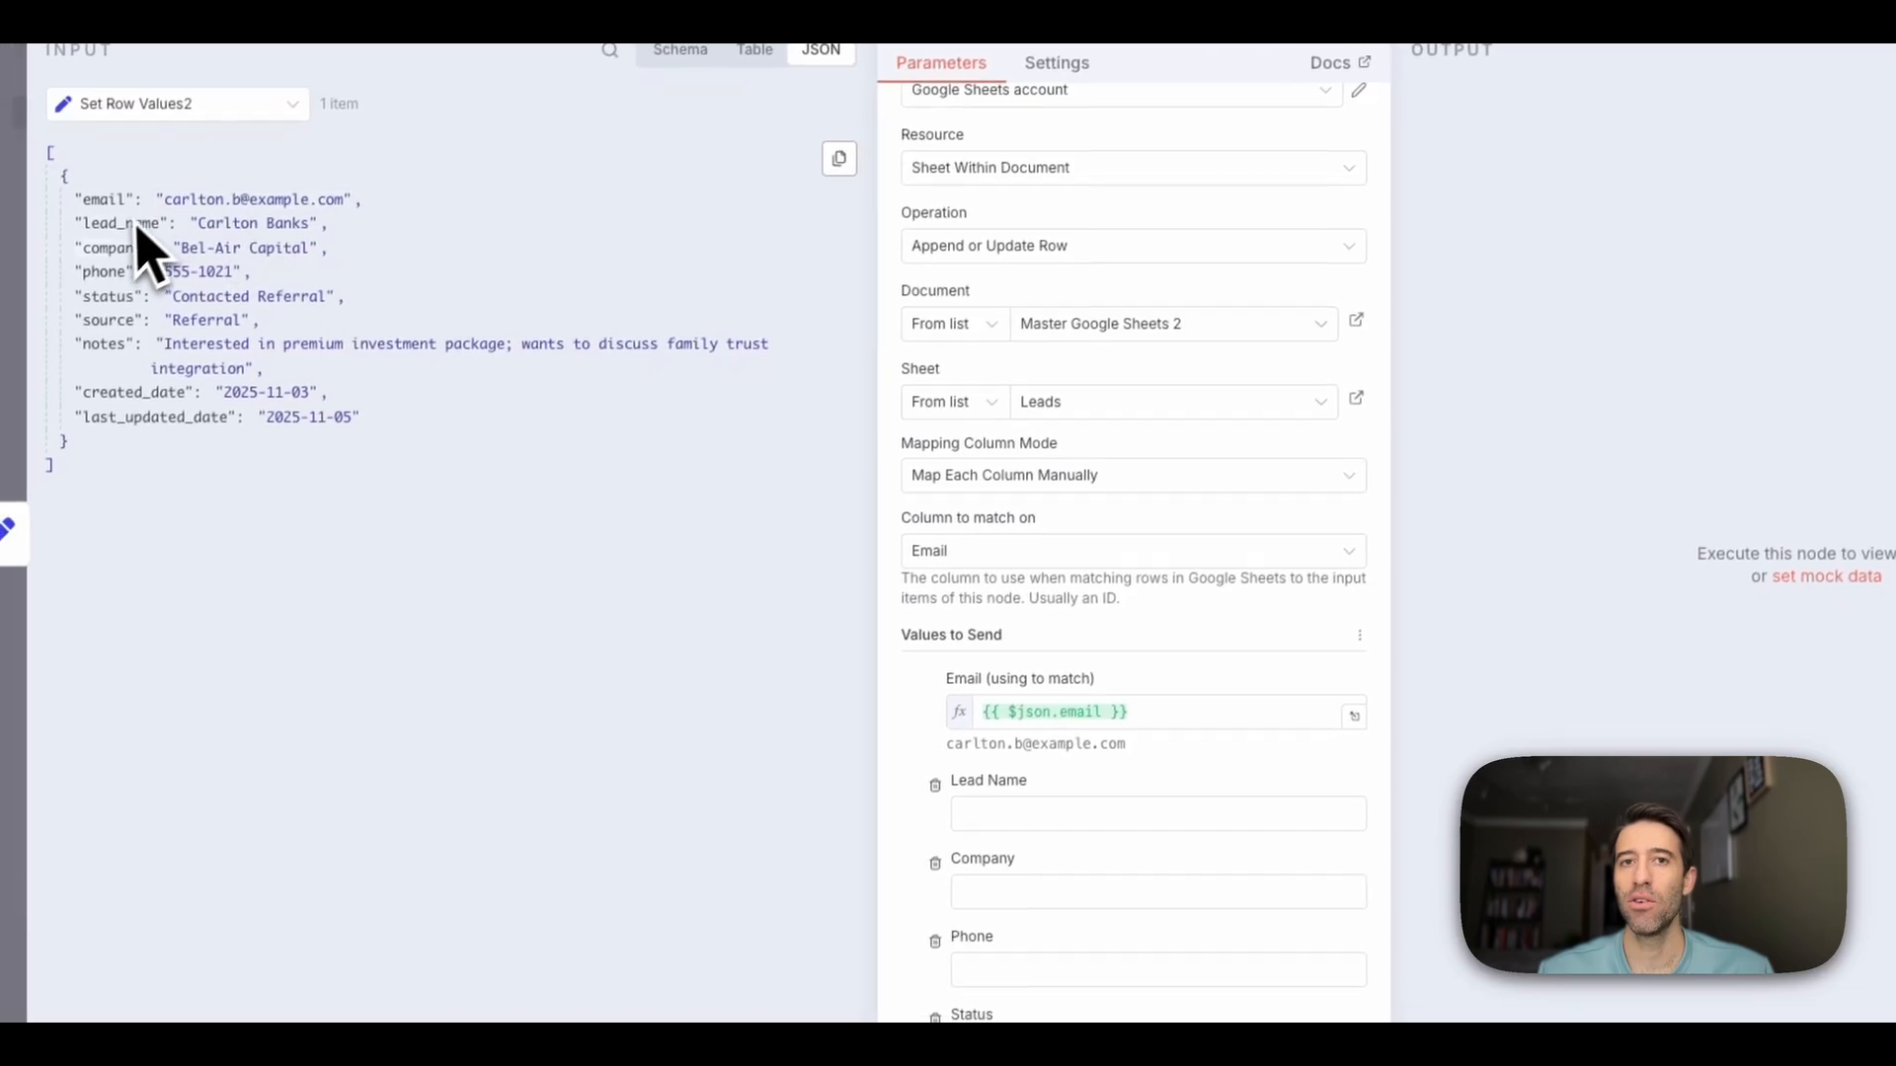
Map the remaining input fields, from lead_name through last_updated_date, to their matching columns under Values to Send and review the mappings
left_click_drag(71, 245, 1011, 820)
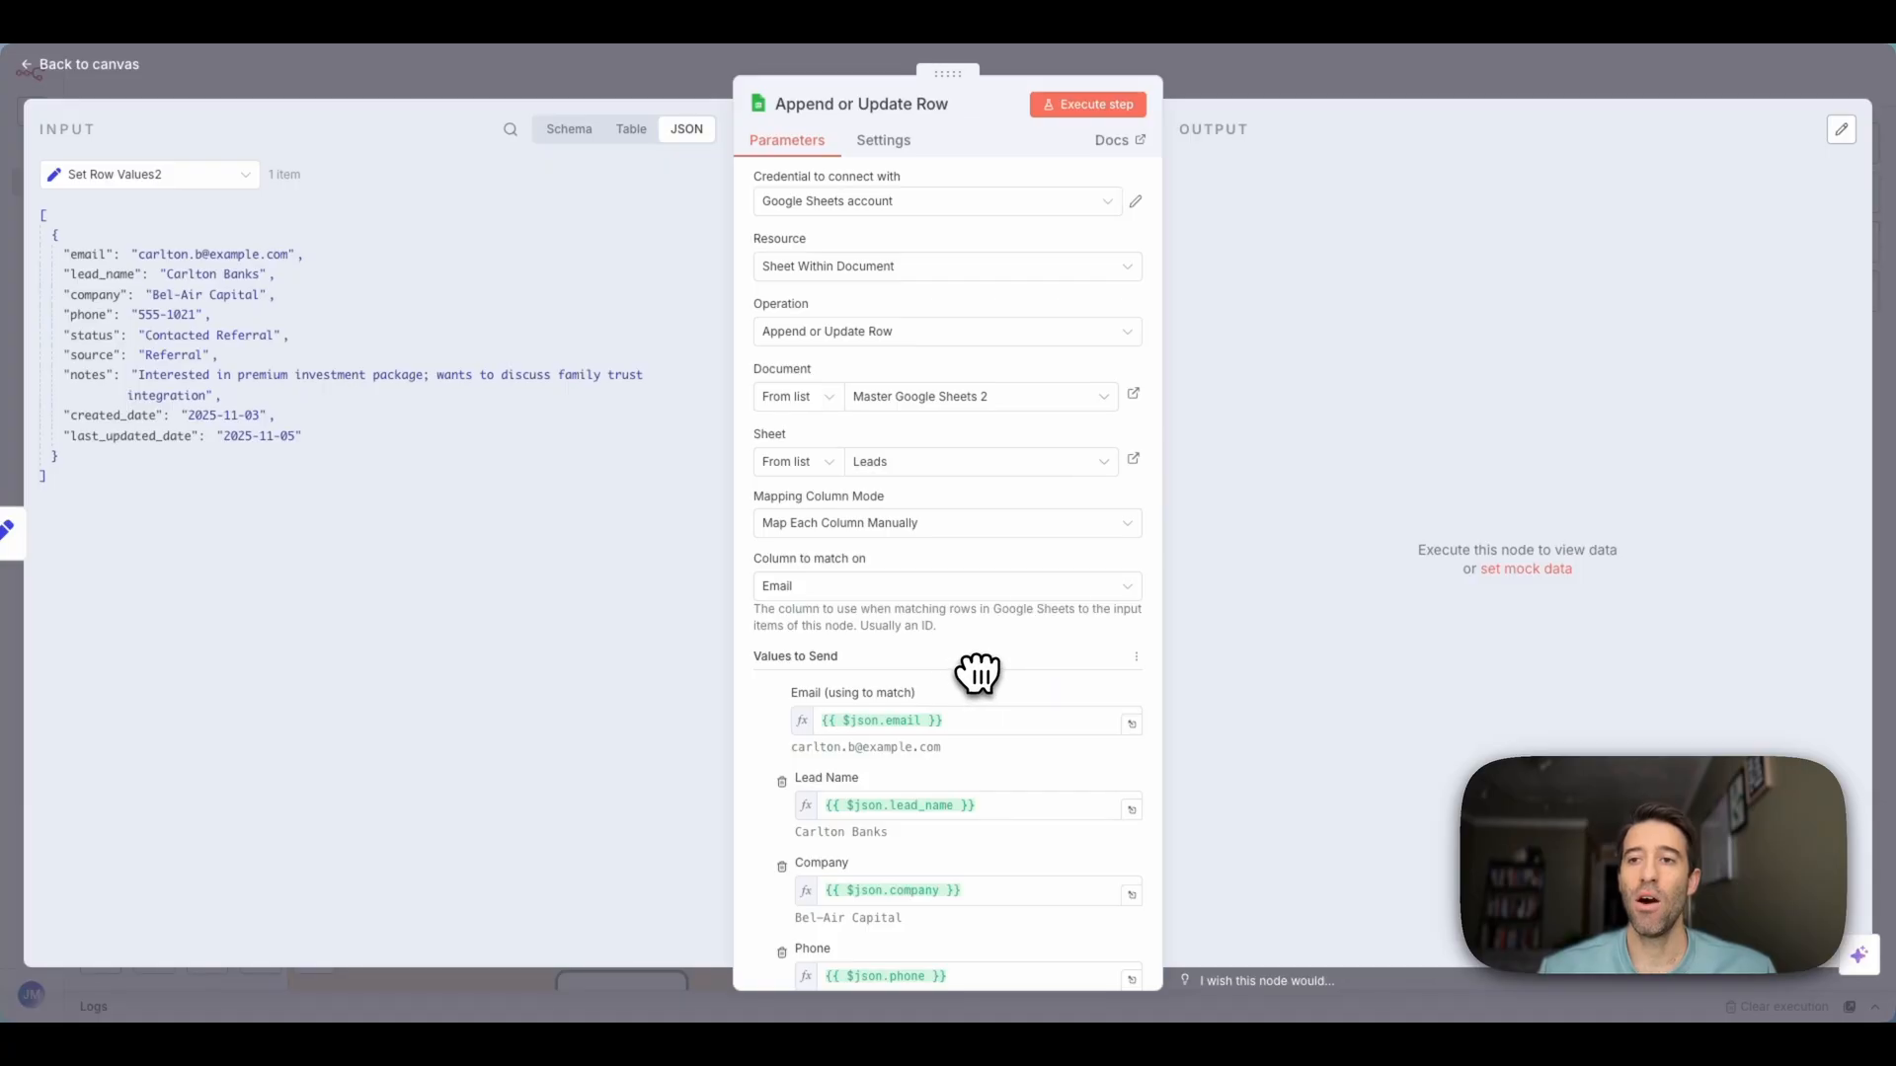
scroll(973, 669, "down", 6)
scroll(979, 671, "up", 5)
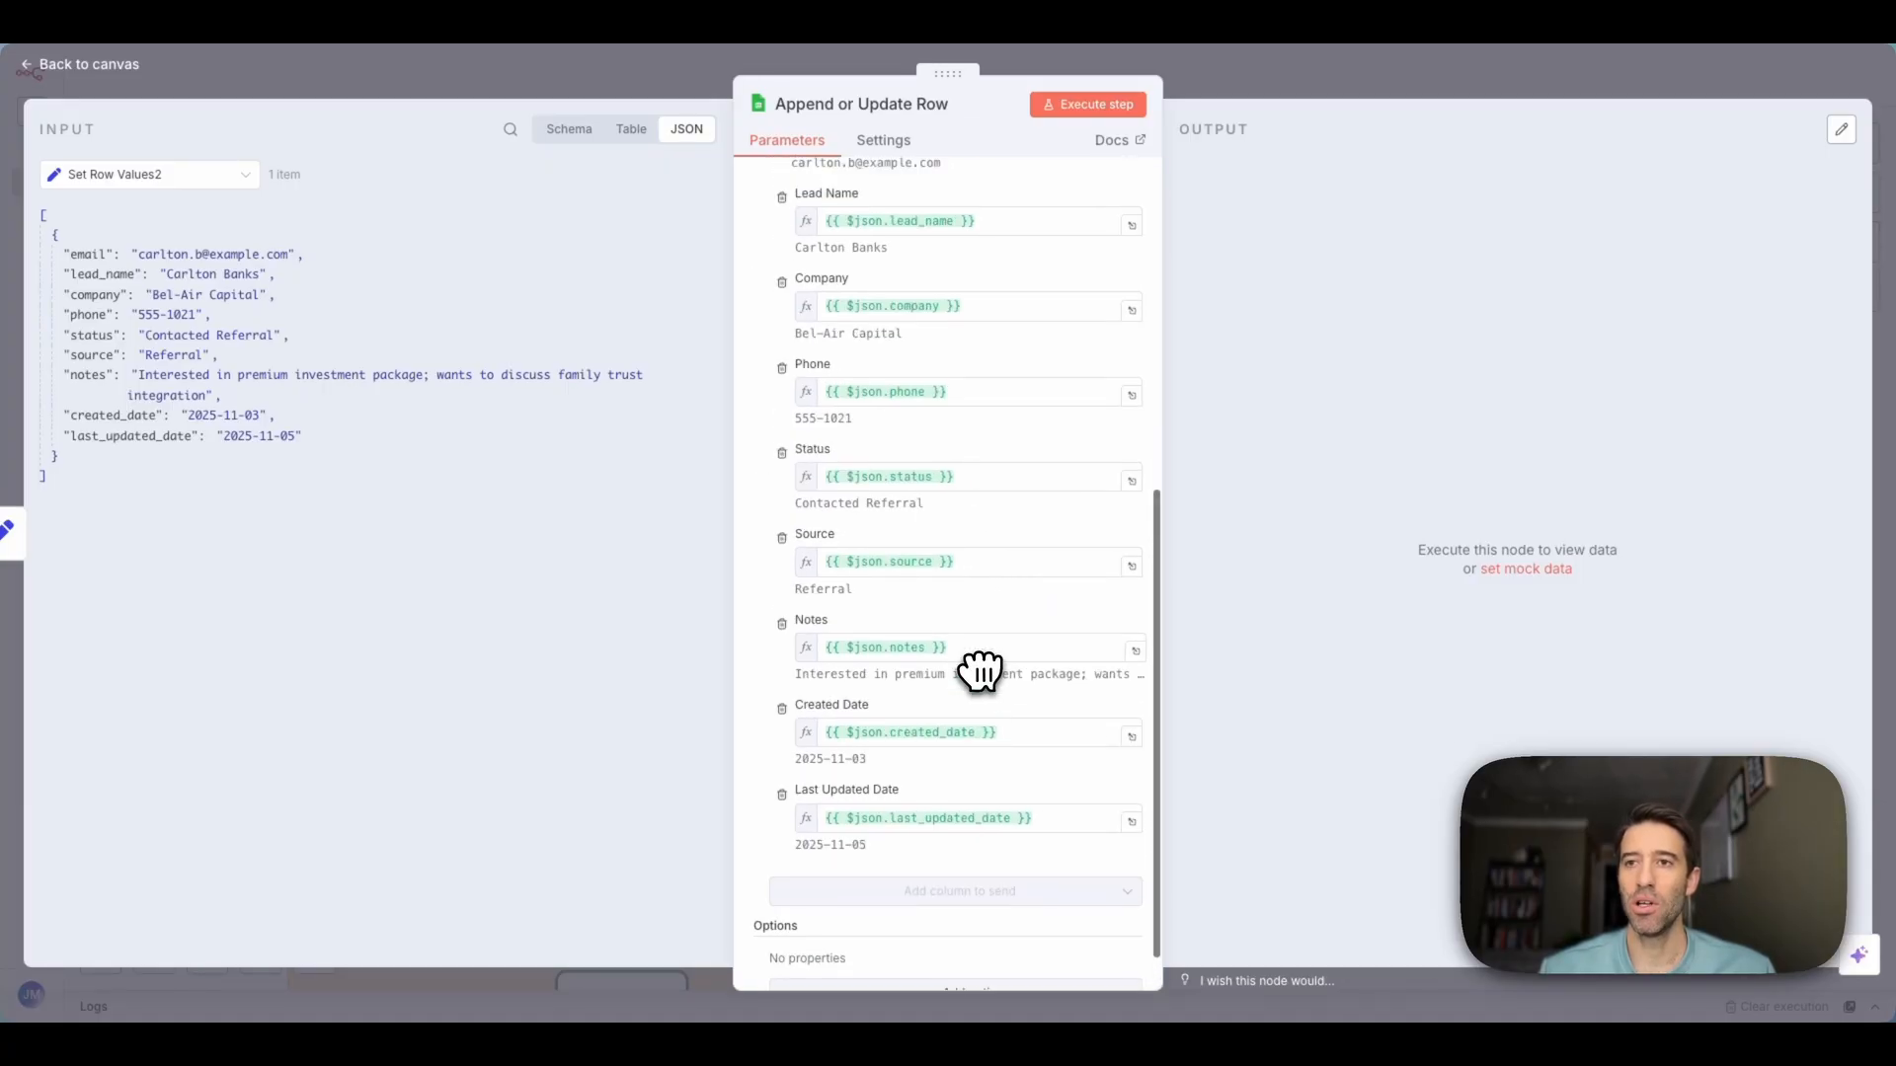
scroll(980, 672, "up", 2)
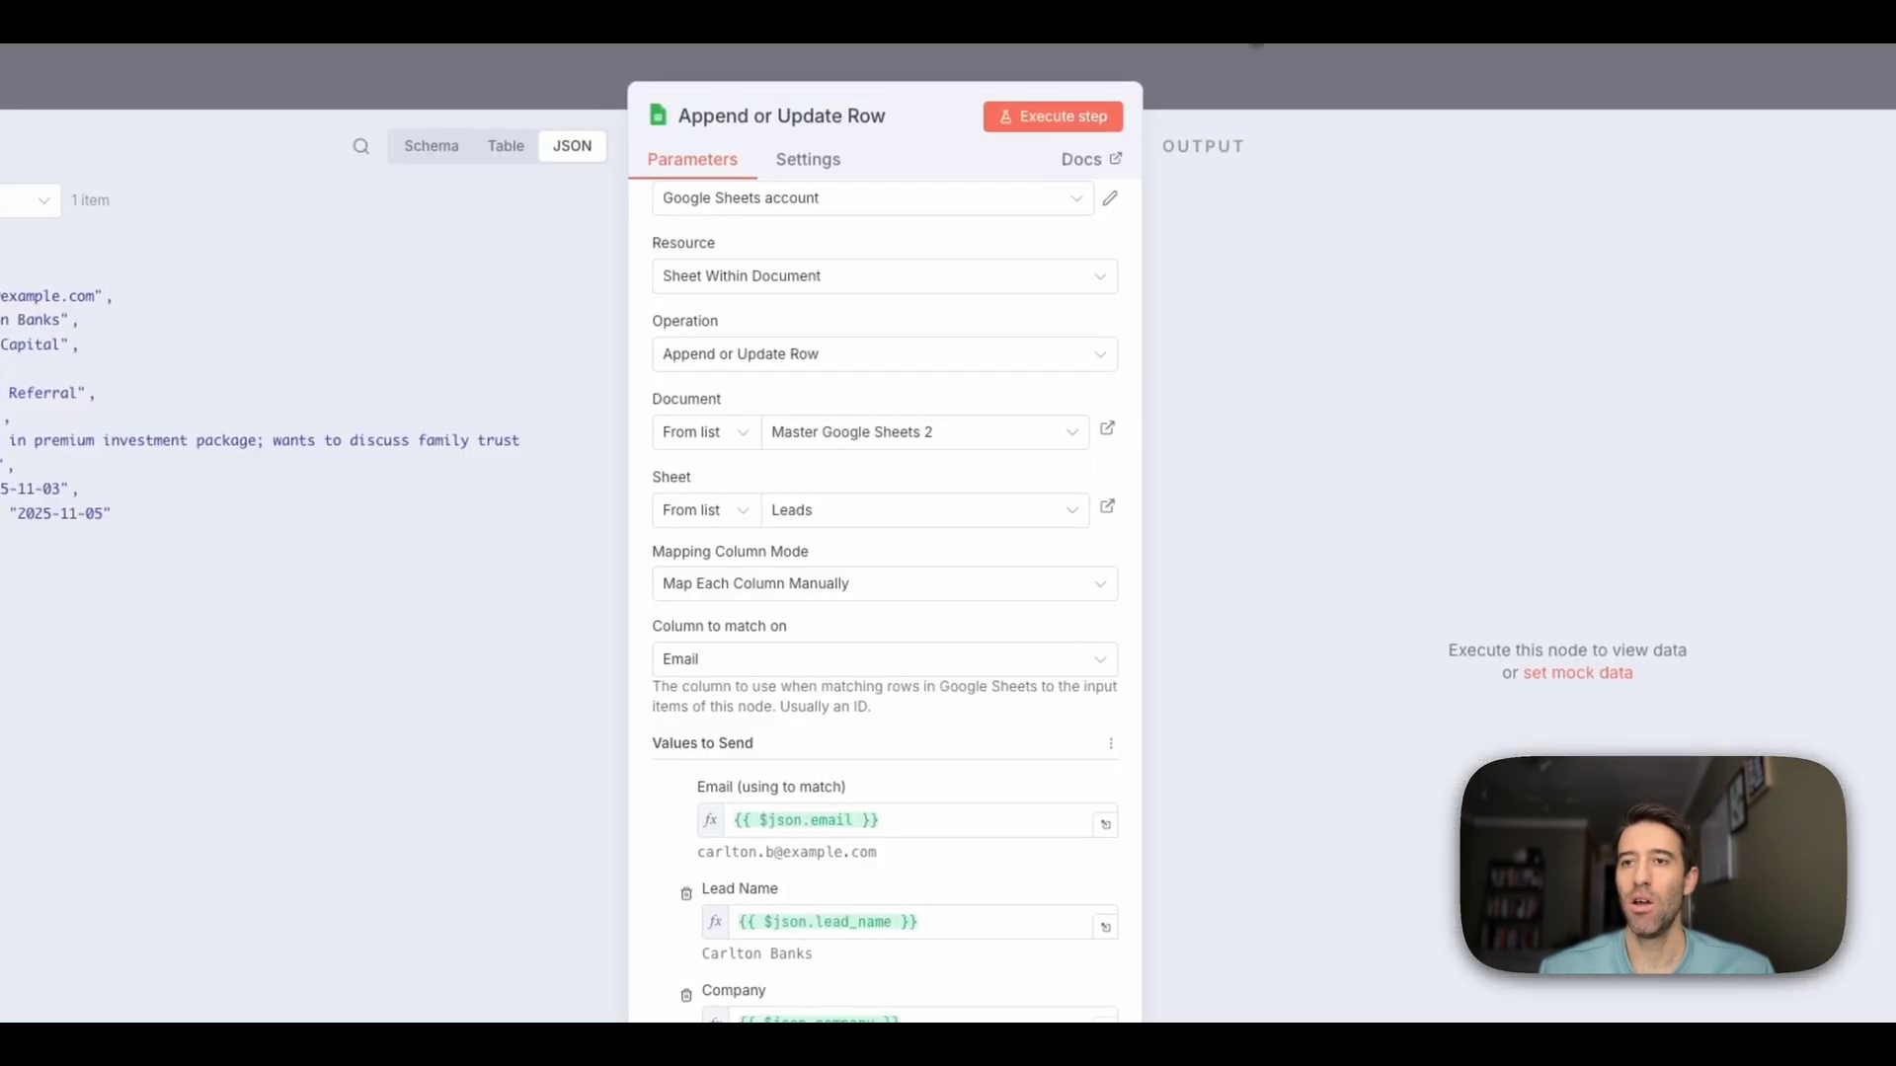
Execute the Append or Update Row node and check the appended lead's email in the Leads sheet of Google Sheets
left_click(1055, 117)
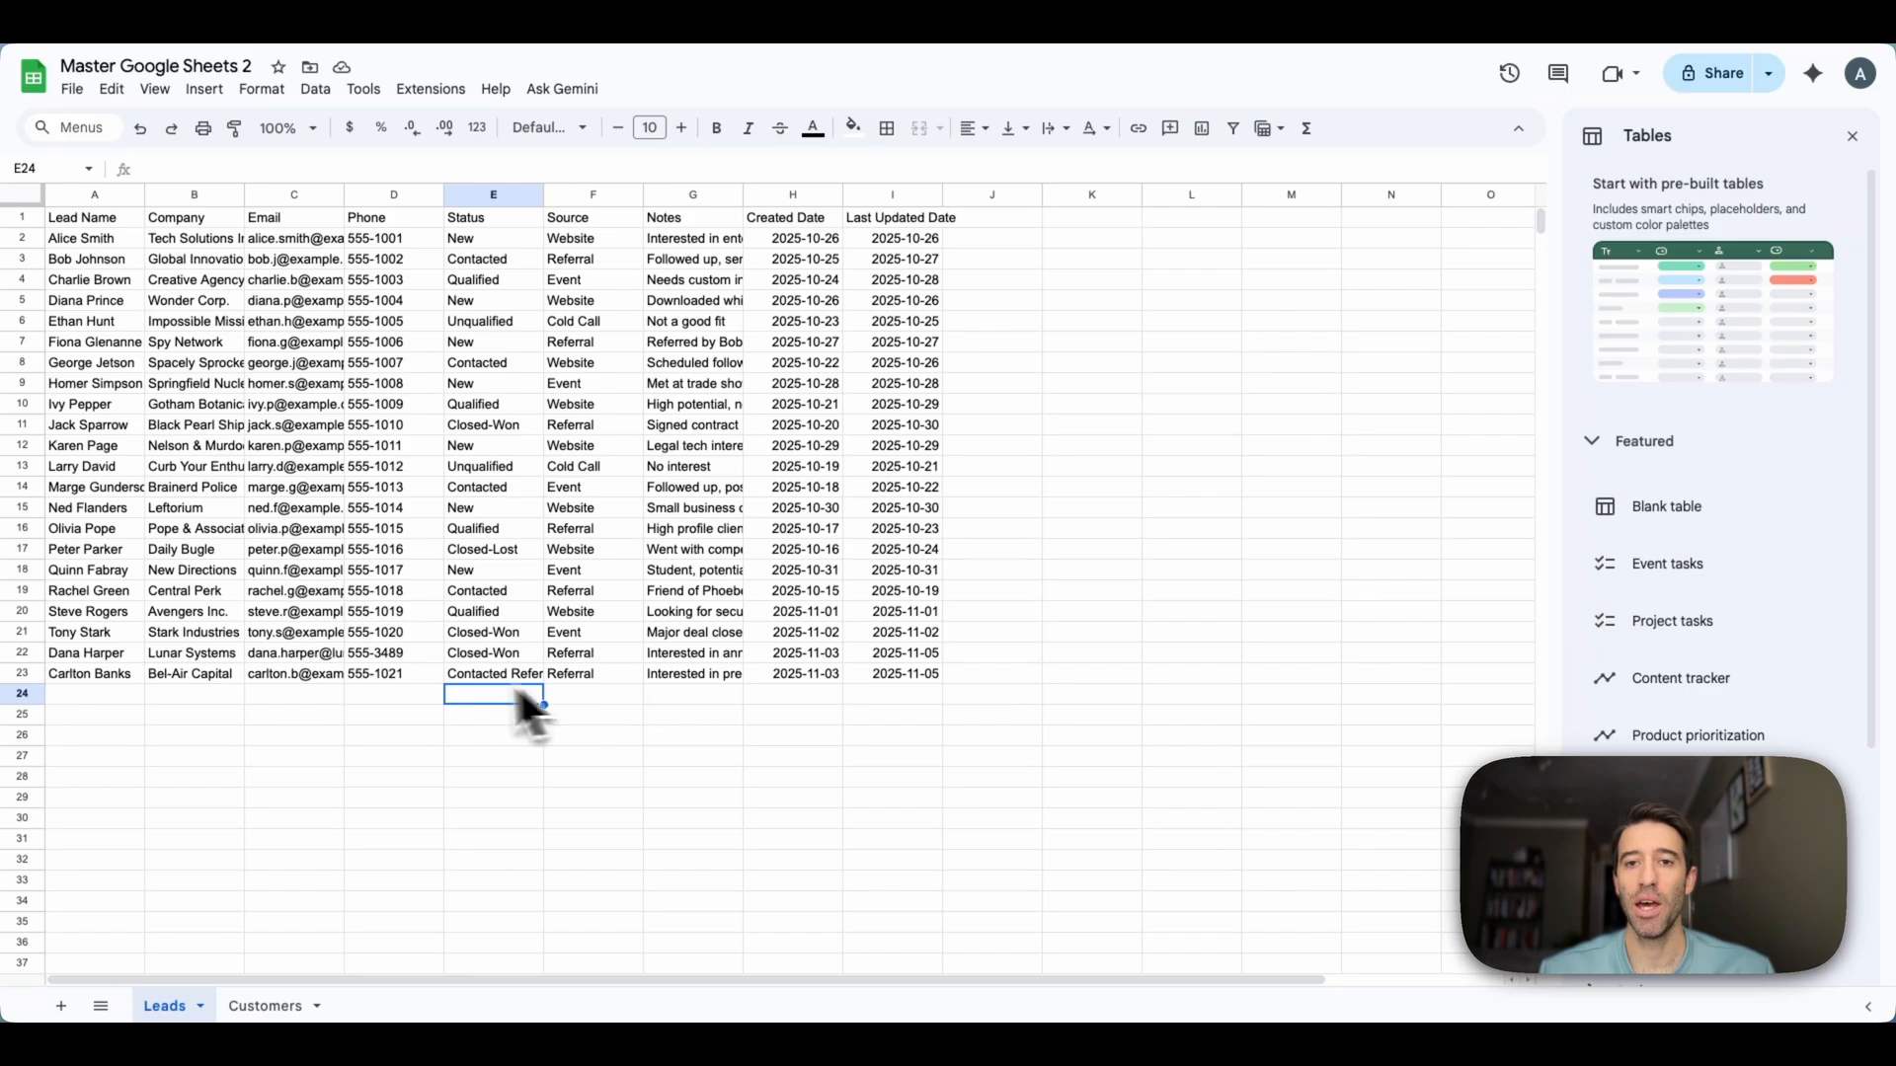
left_click(337, 676)
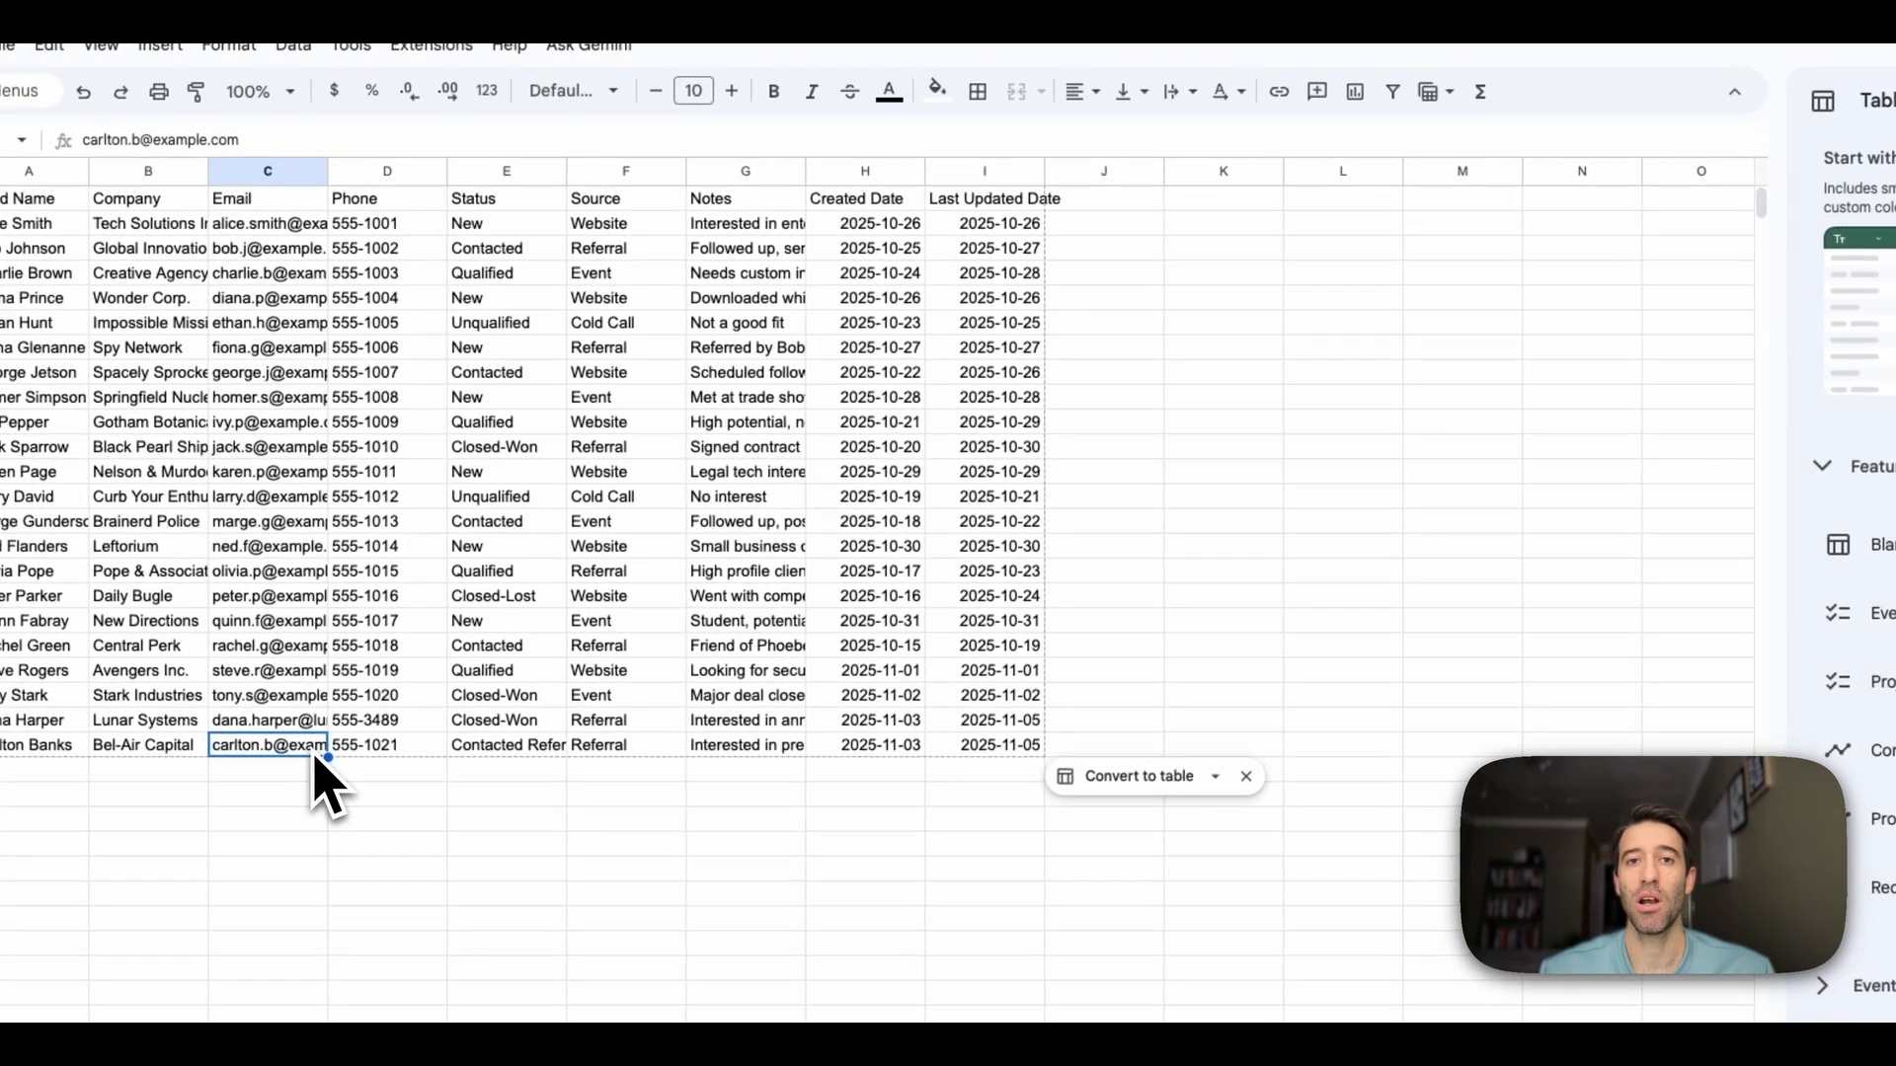
Check the appended lead's Status cell in Google Sheets, return to n8n, and replace the Status mapping with the fixed value Closed-Won
left_click(520, 756)
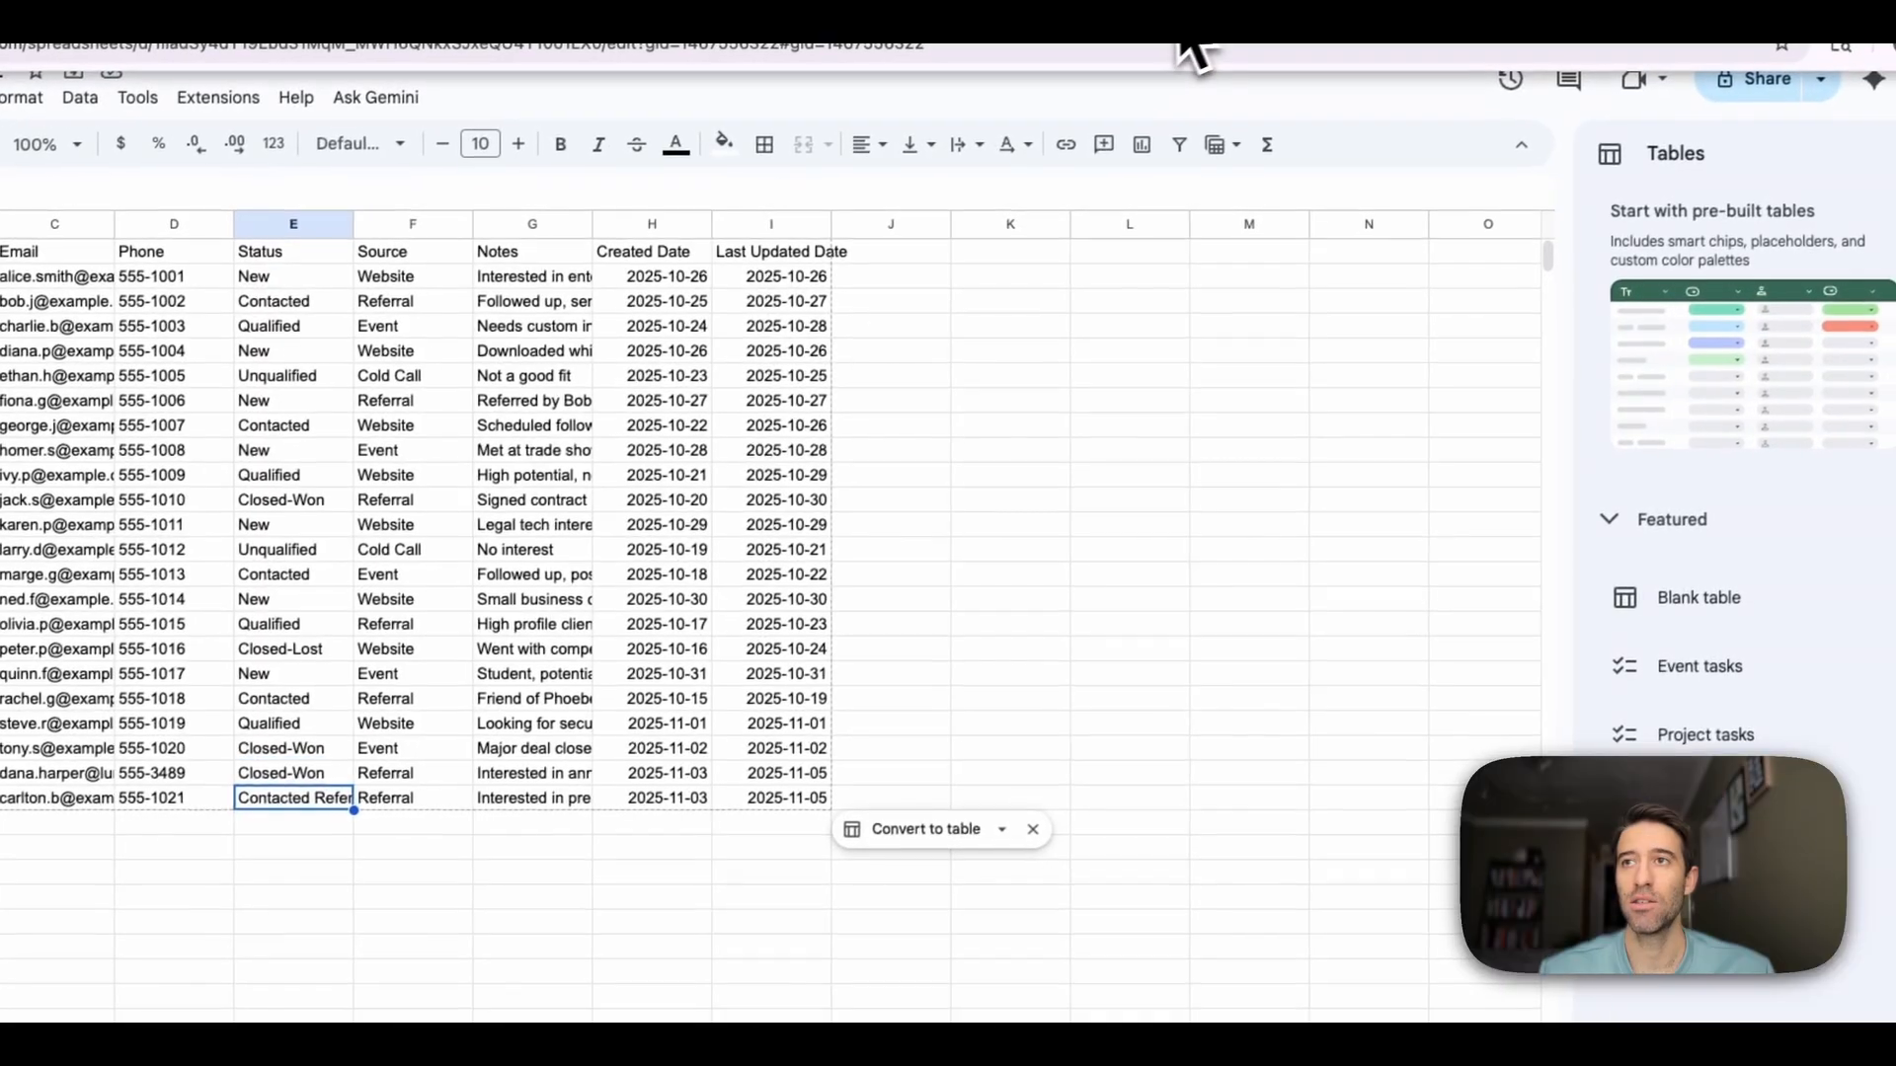
left_click(1179, 30)
scroll(988, 879, "down", 8)
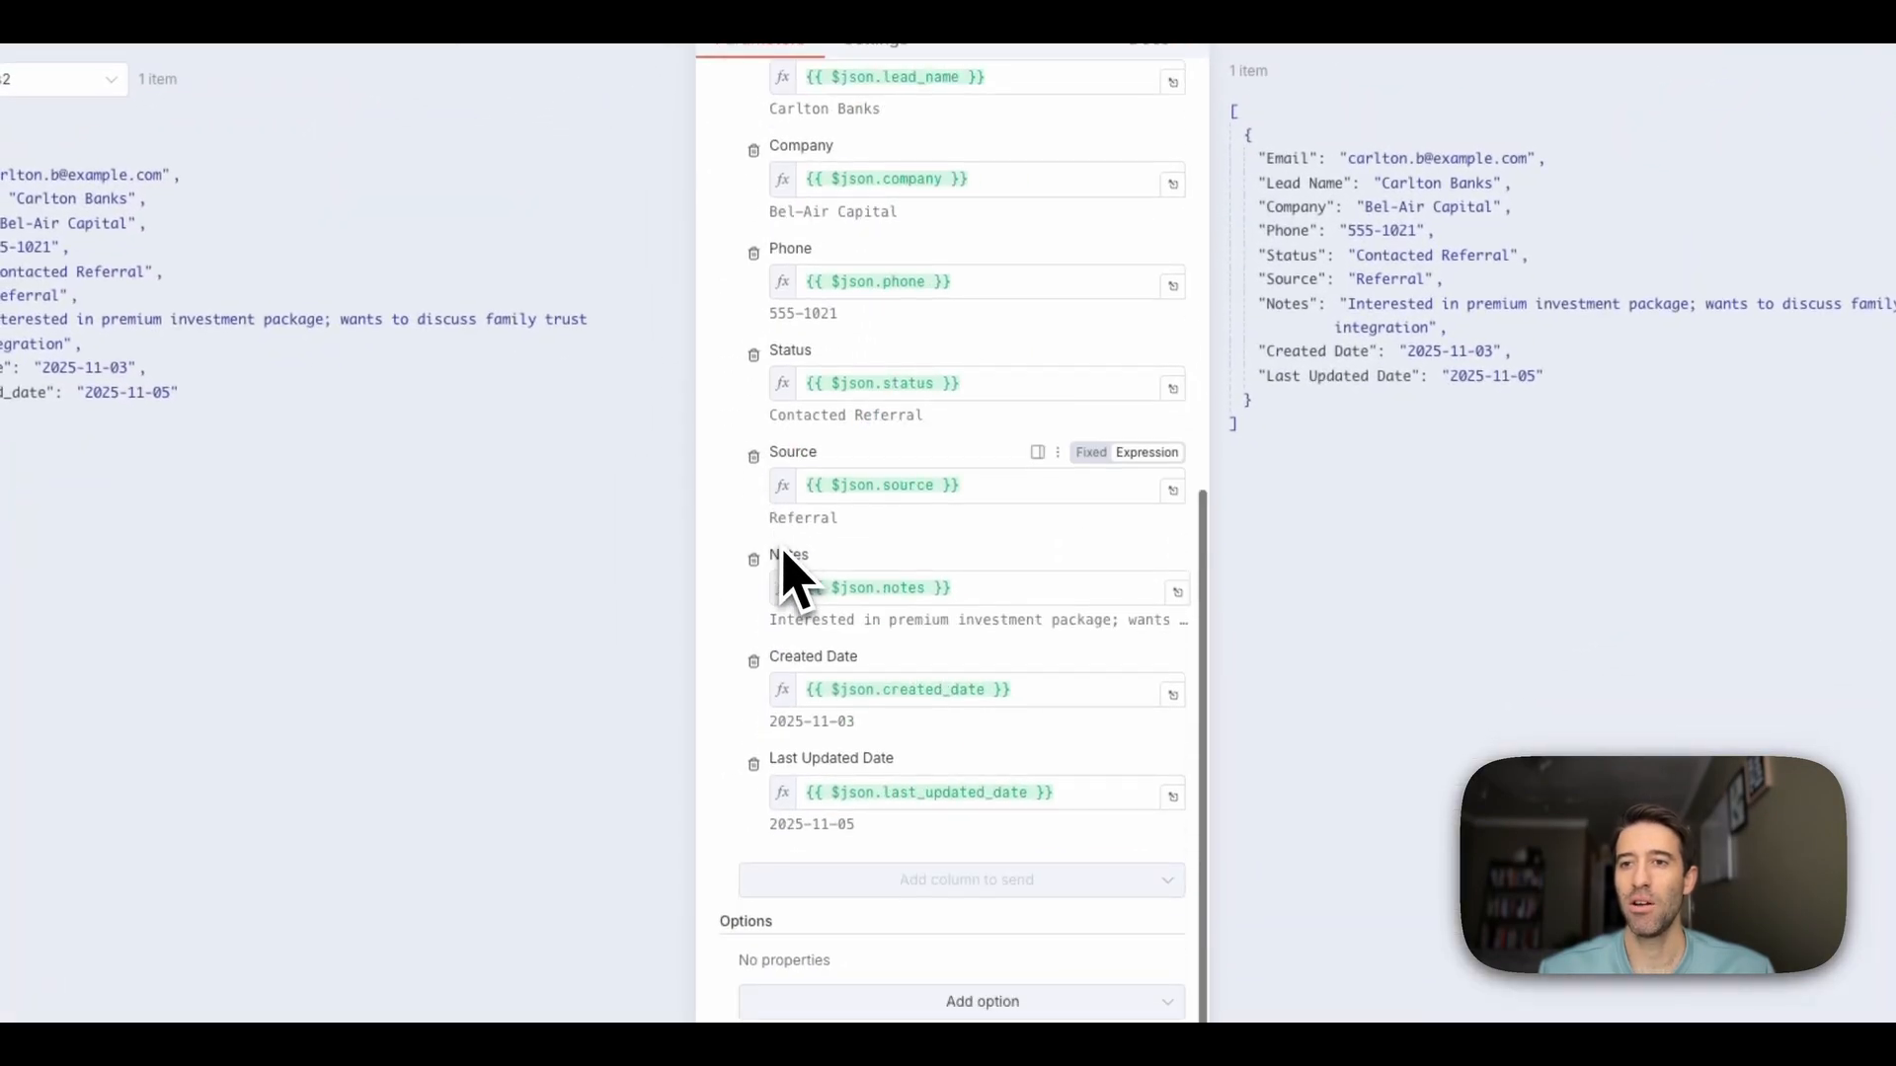
left_click(976, 385)
key("ctrl+a")
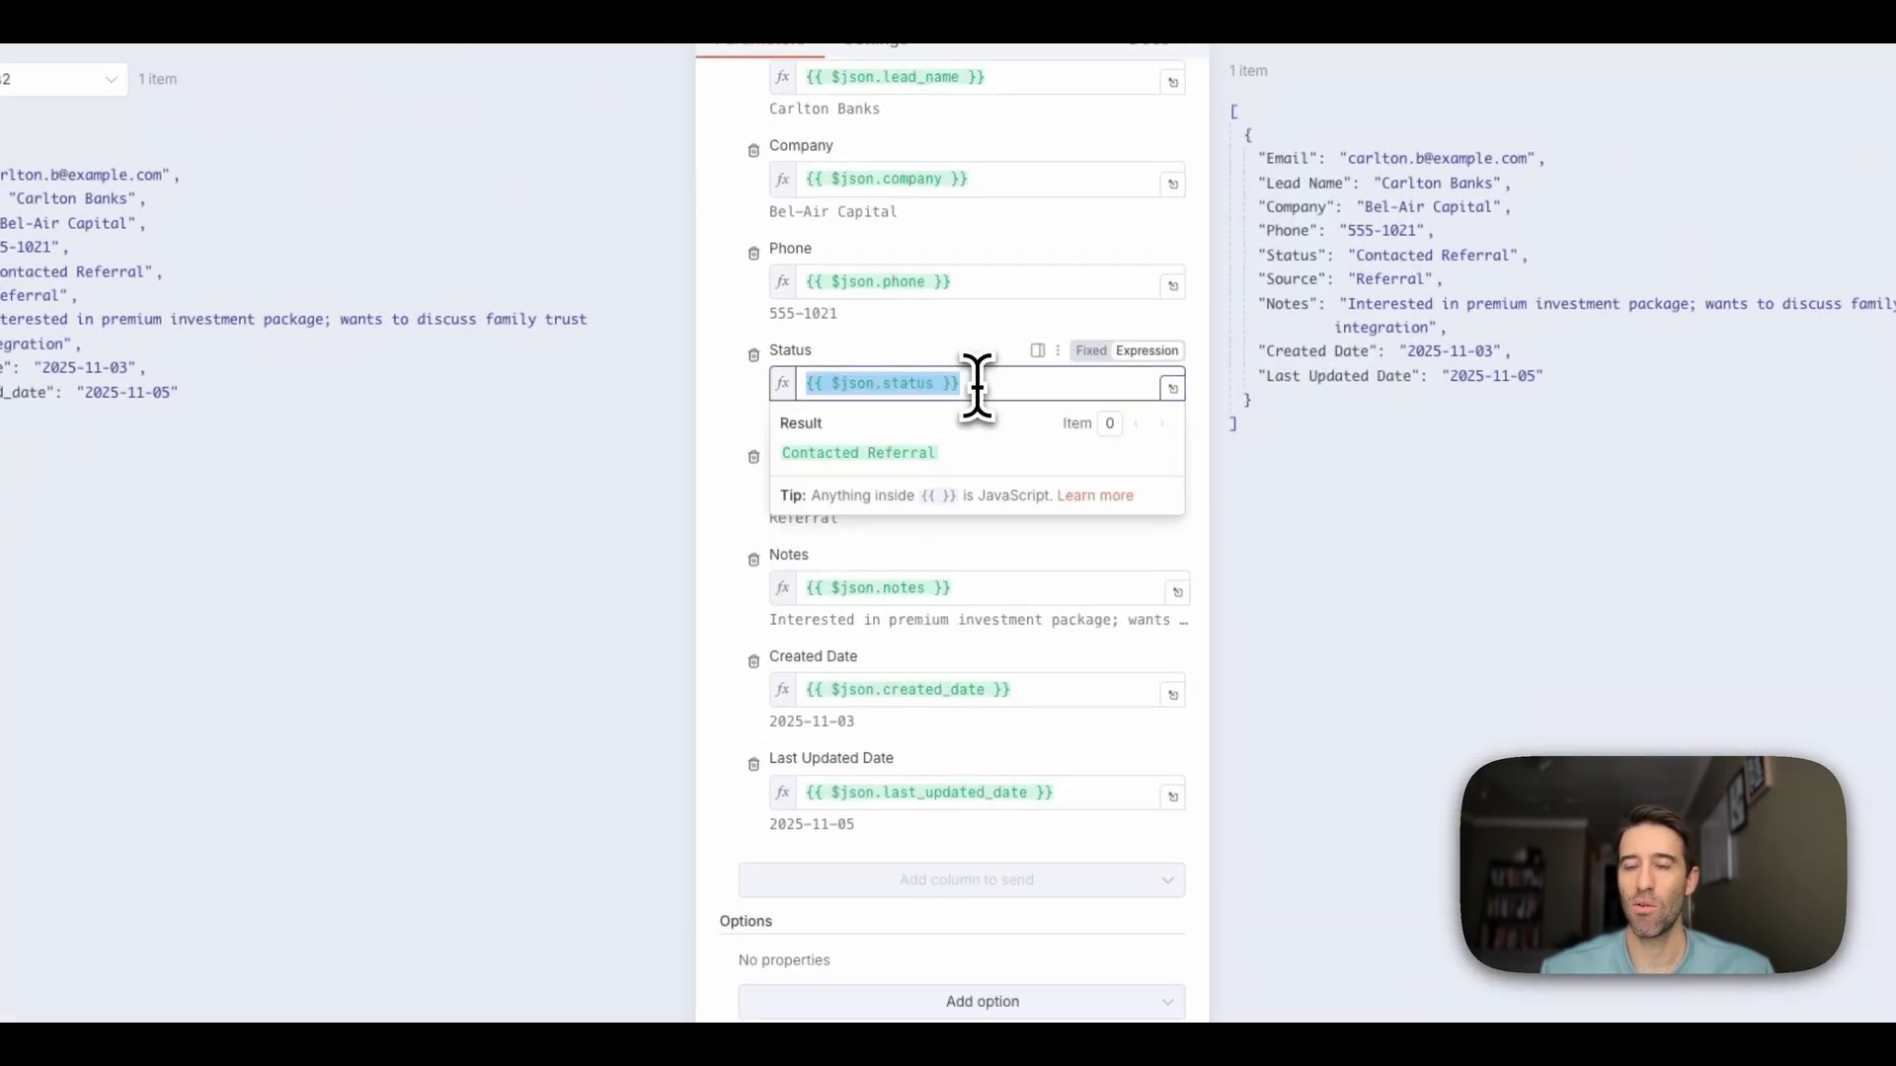
type("Closed-Won")
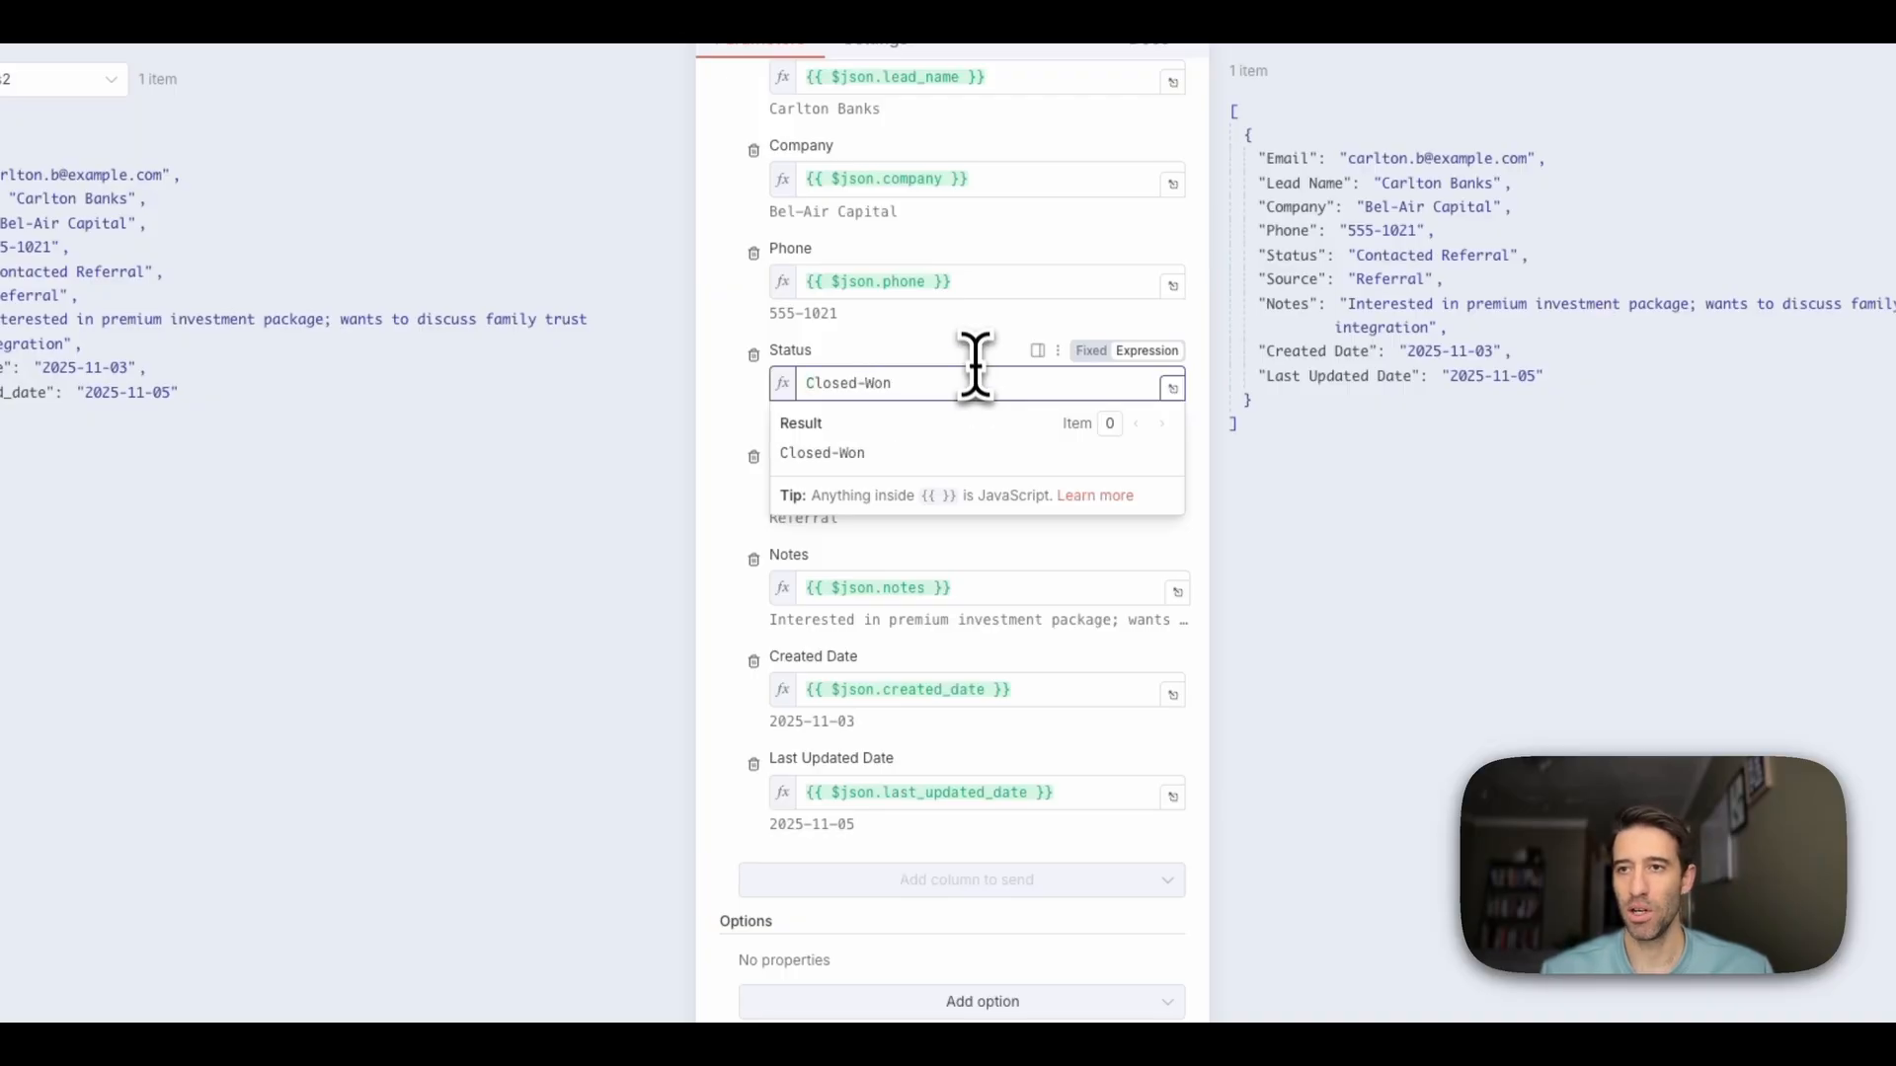
left_click(1090, 351)
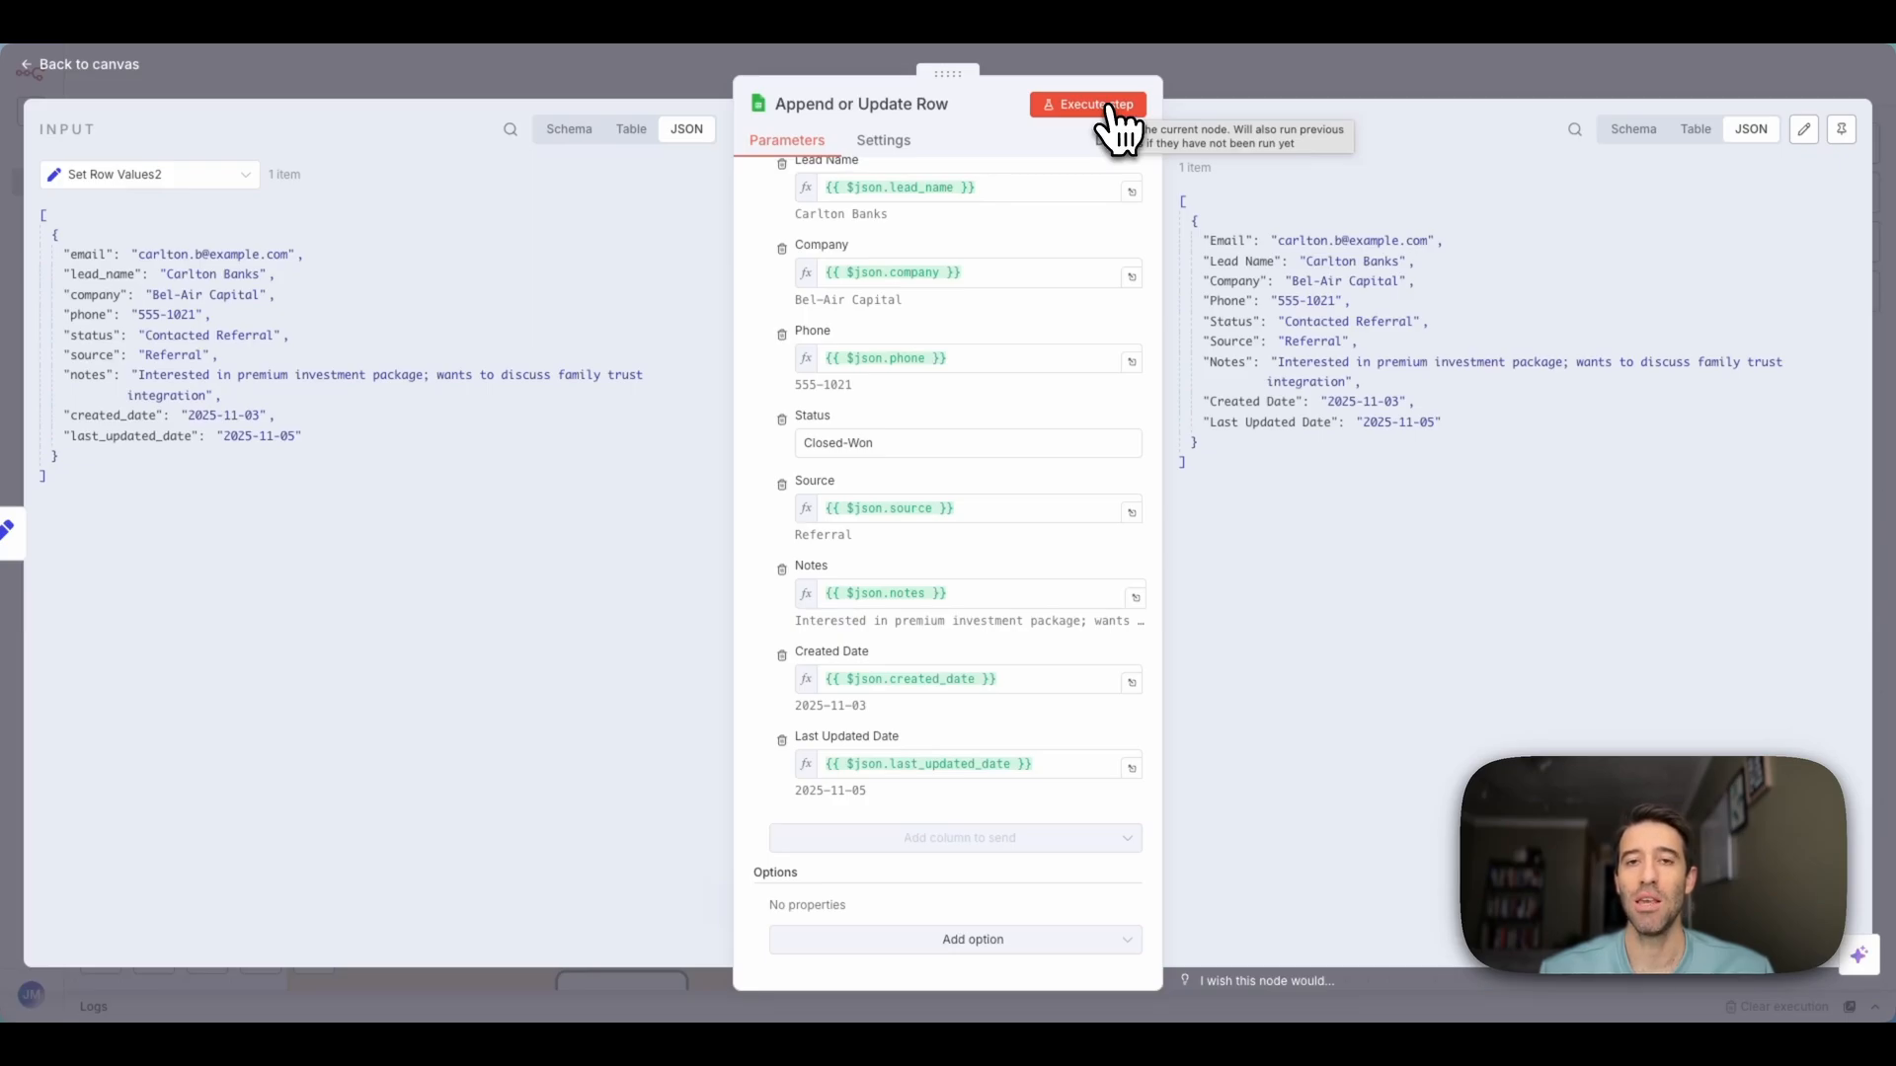
Execute the Append or Update Row node, check the lead's Status in Google Sheets, and return to the n8n workflow canvas
left_click(1111, 106)
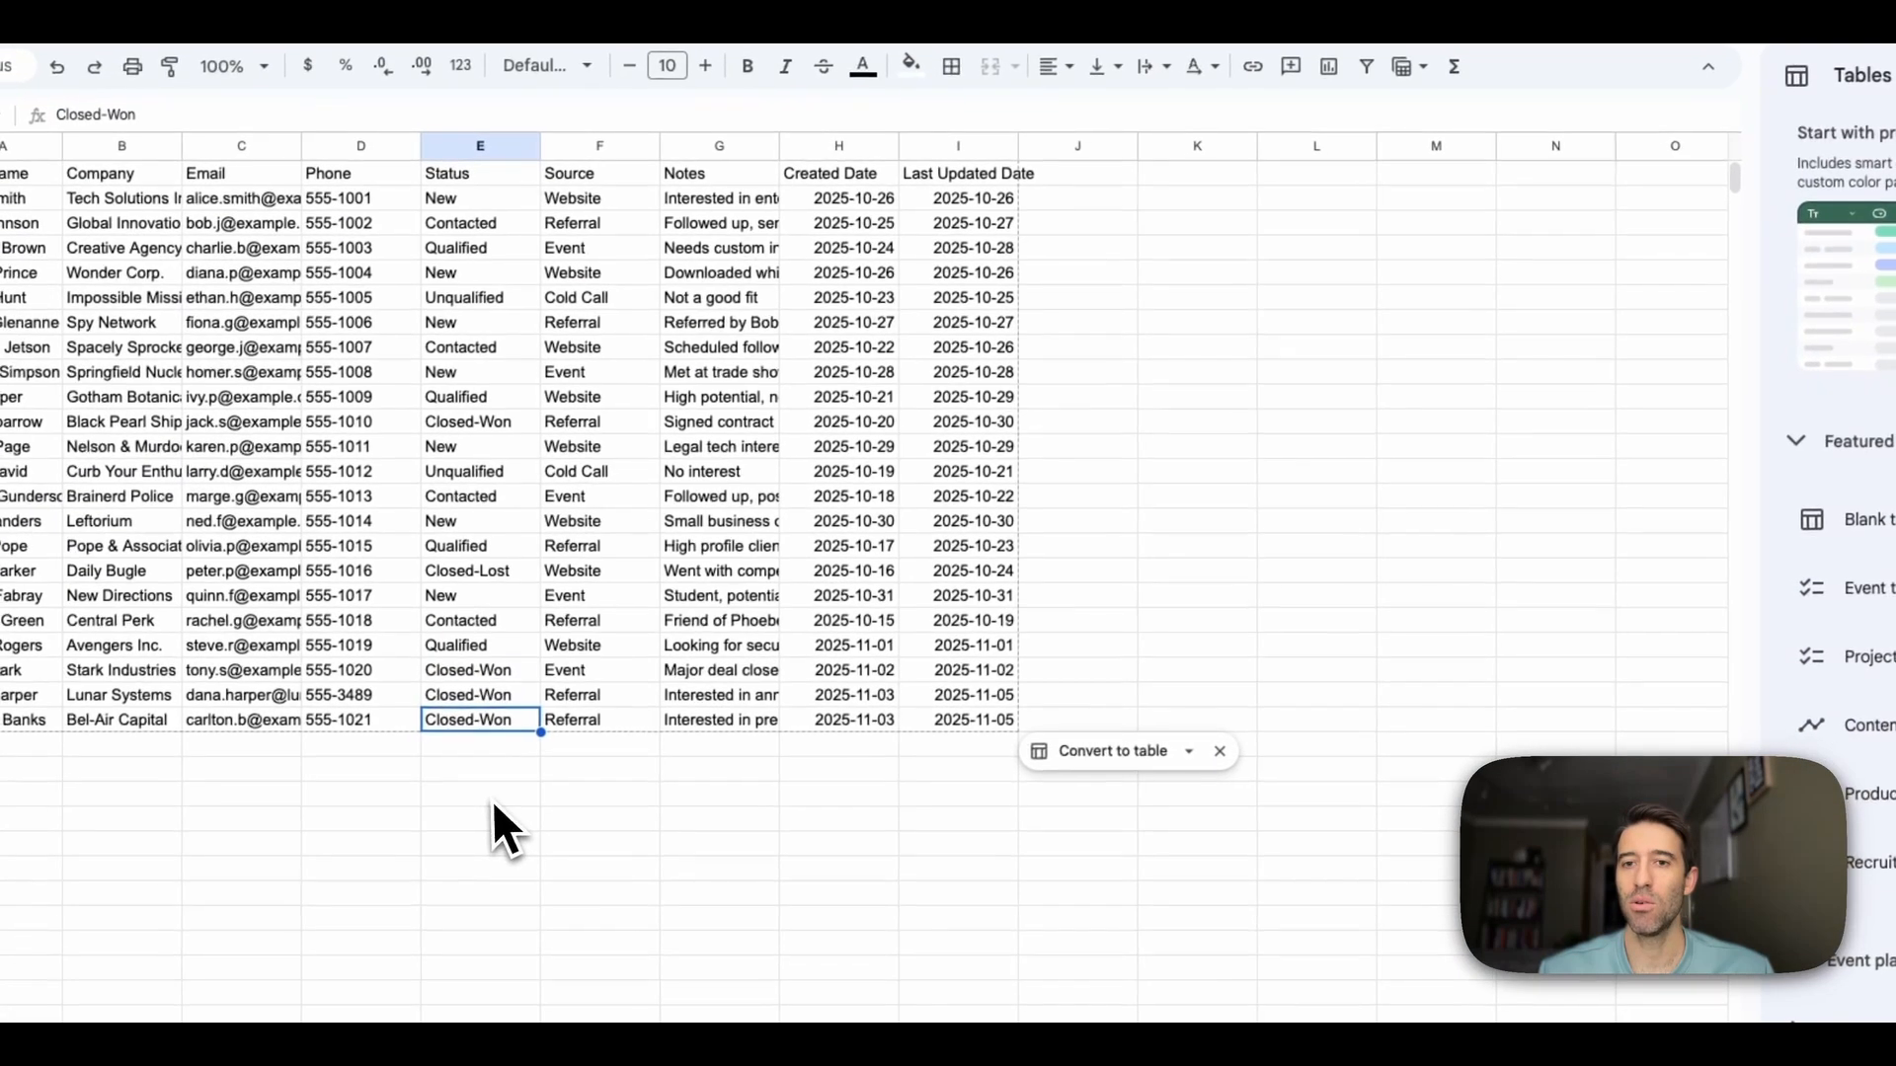
left_click(483, 793)
left_click(486, 725)
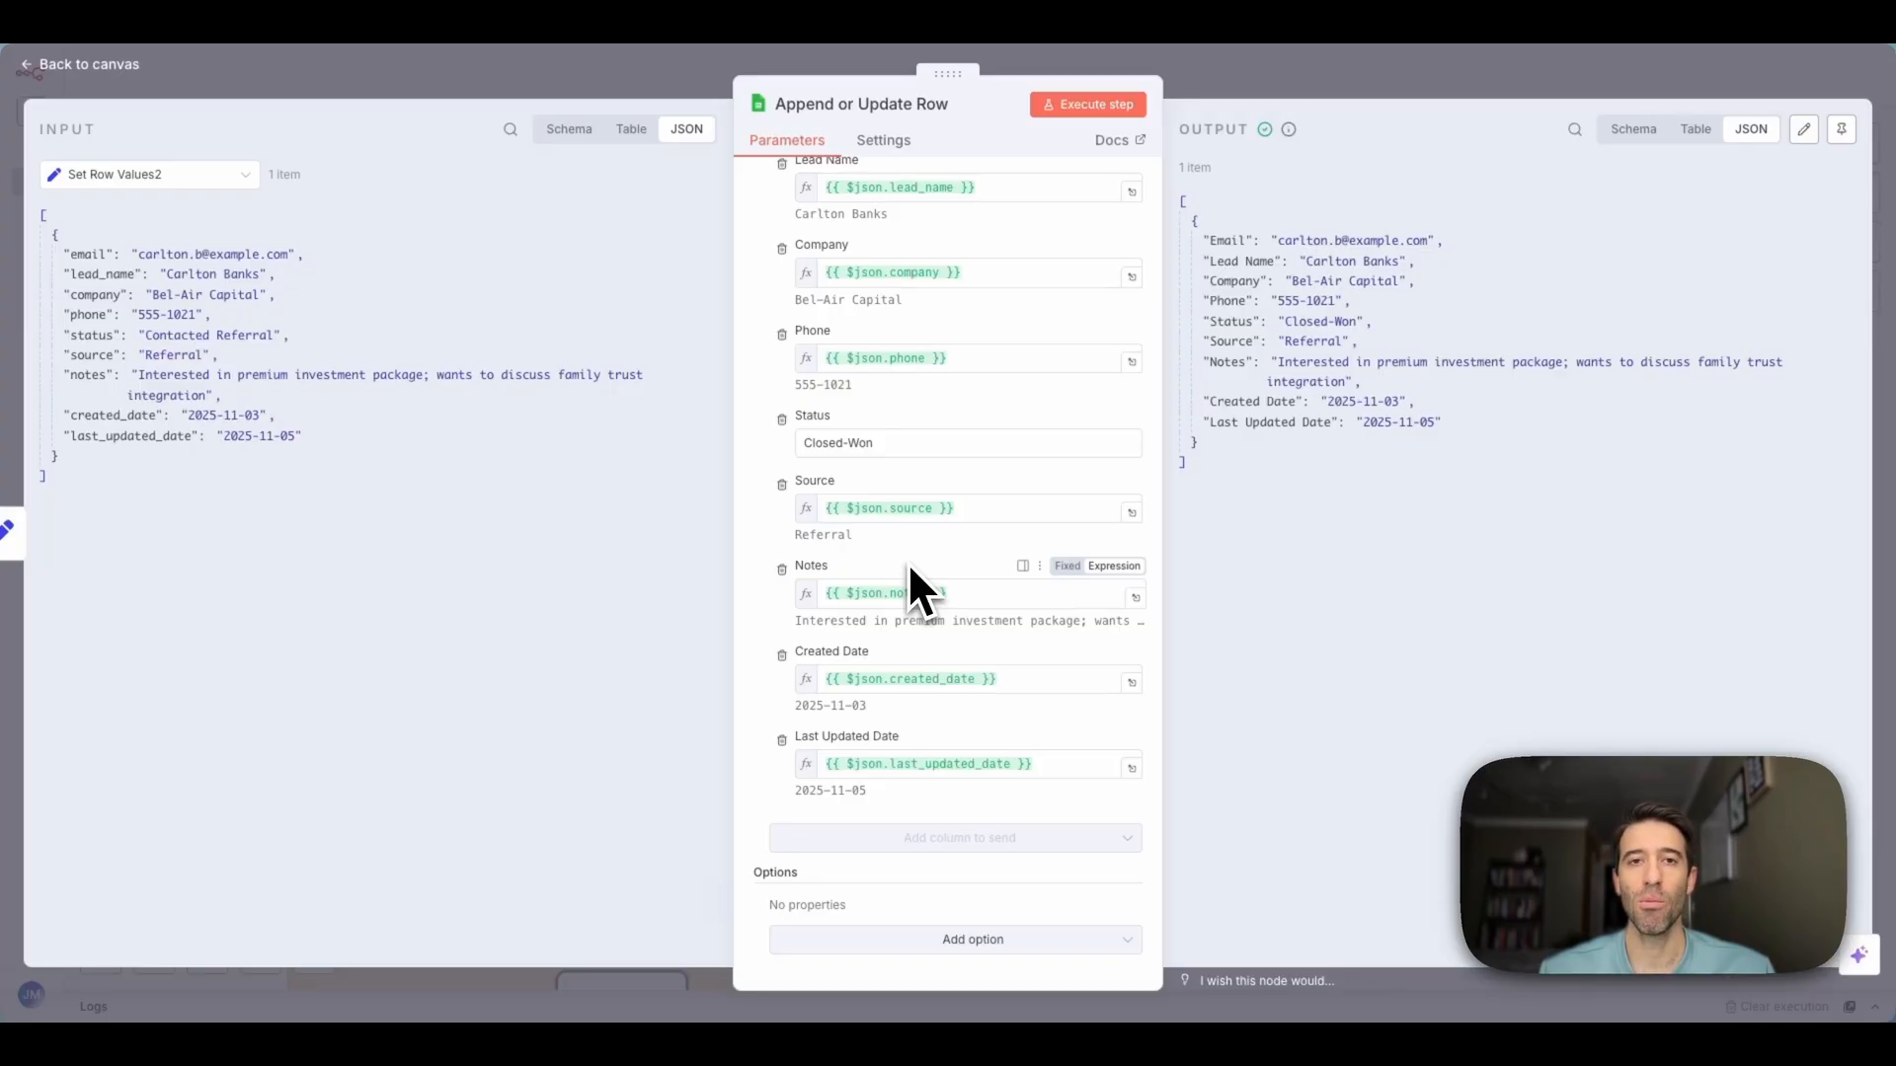
left_click(1293, 73)
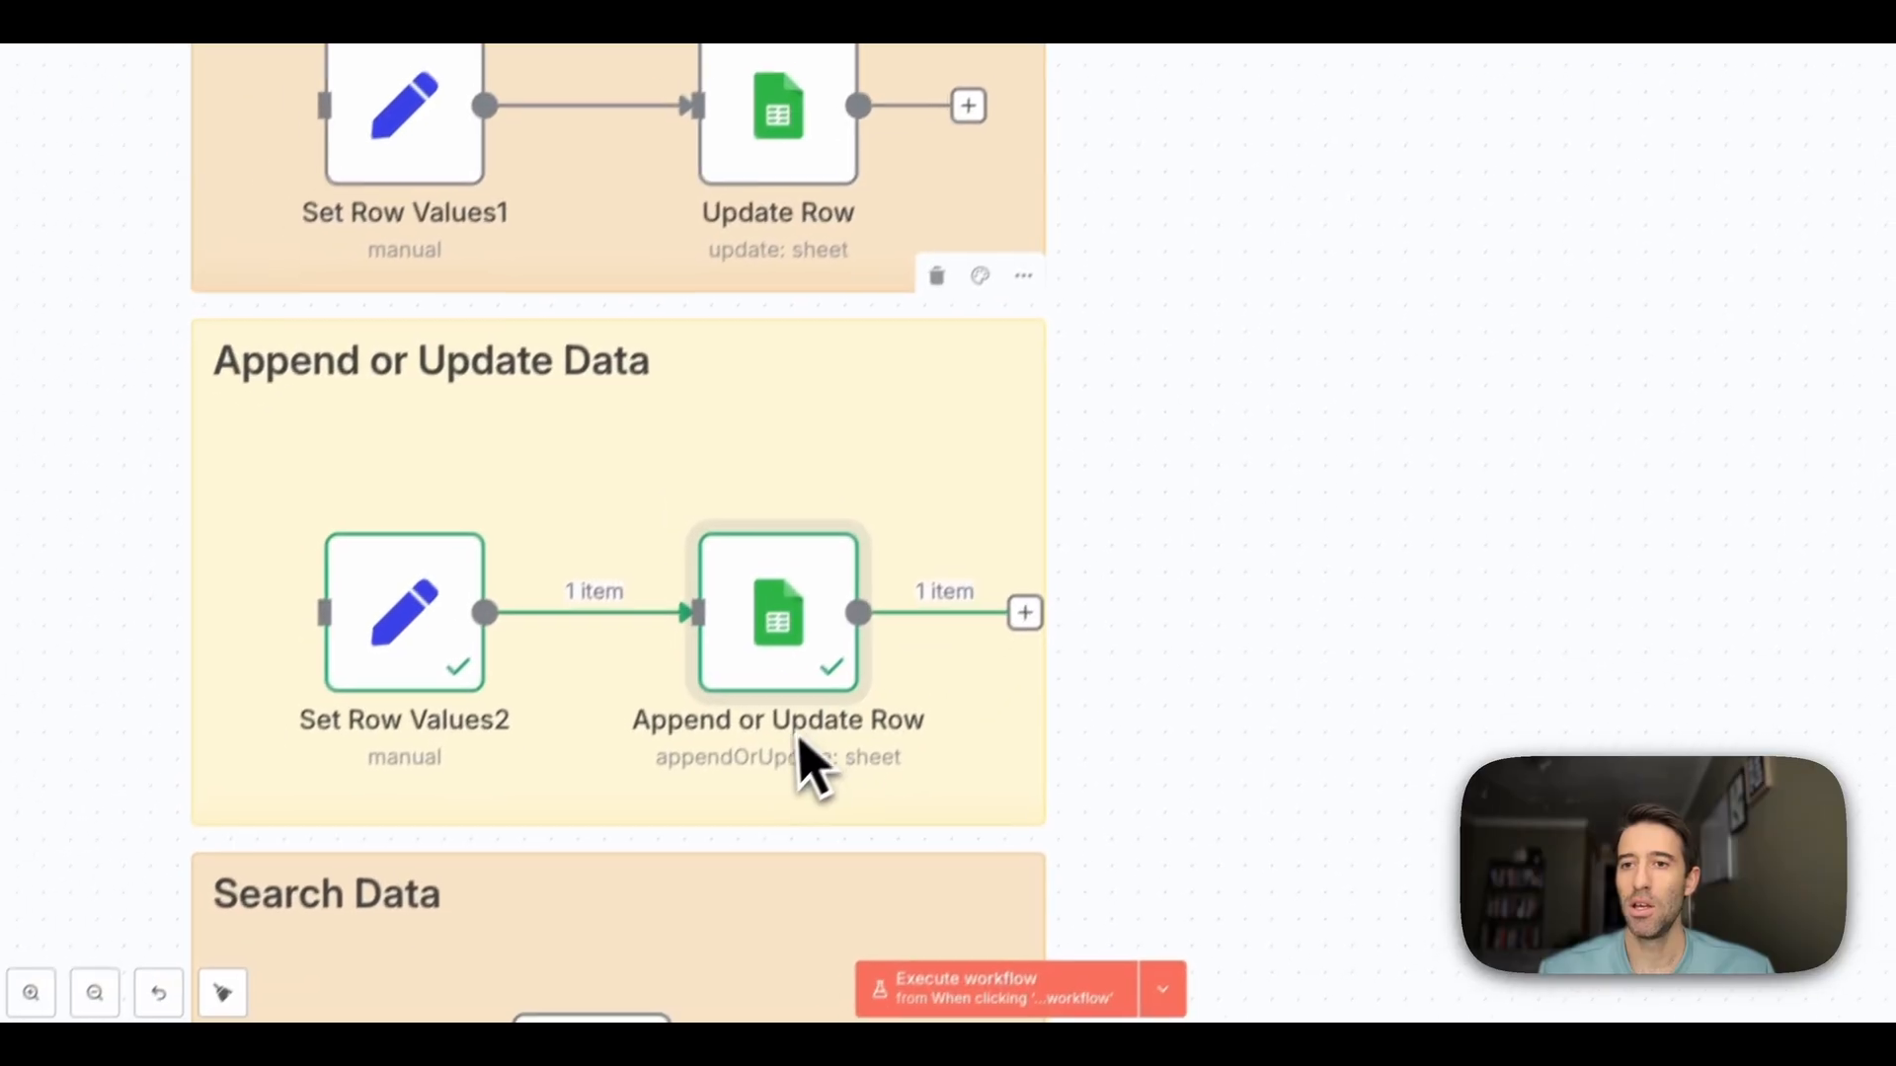
In the Search Rows node, select the document Master Google Sheets 2 and its Leads sheet
scroll(819, 715, "down", 2)
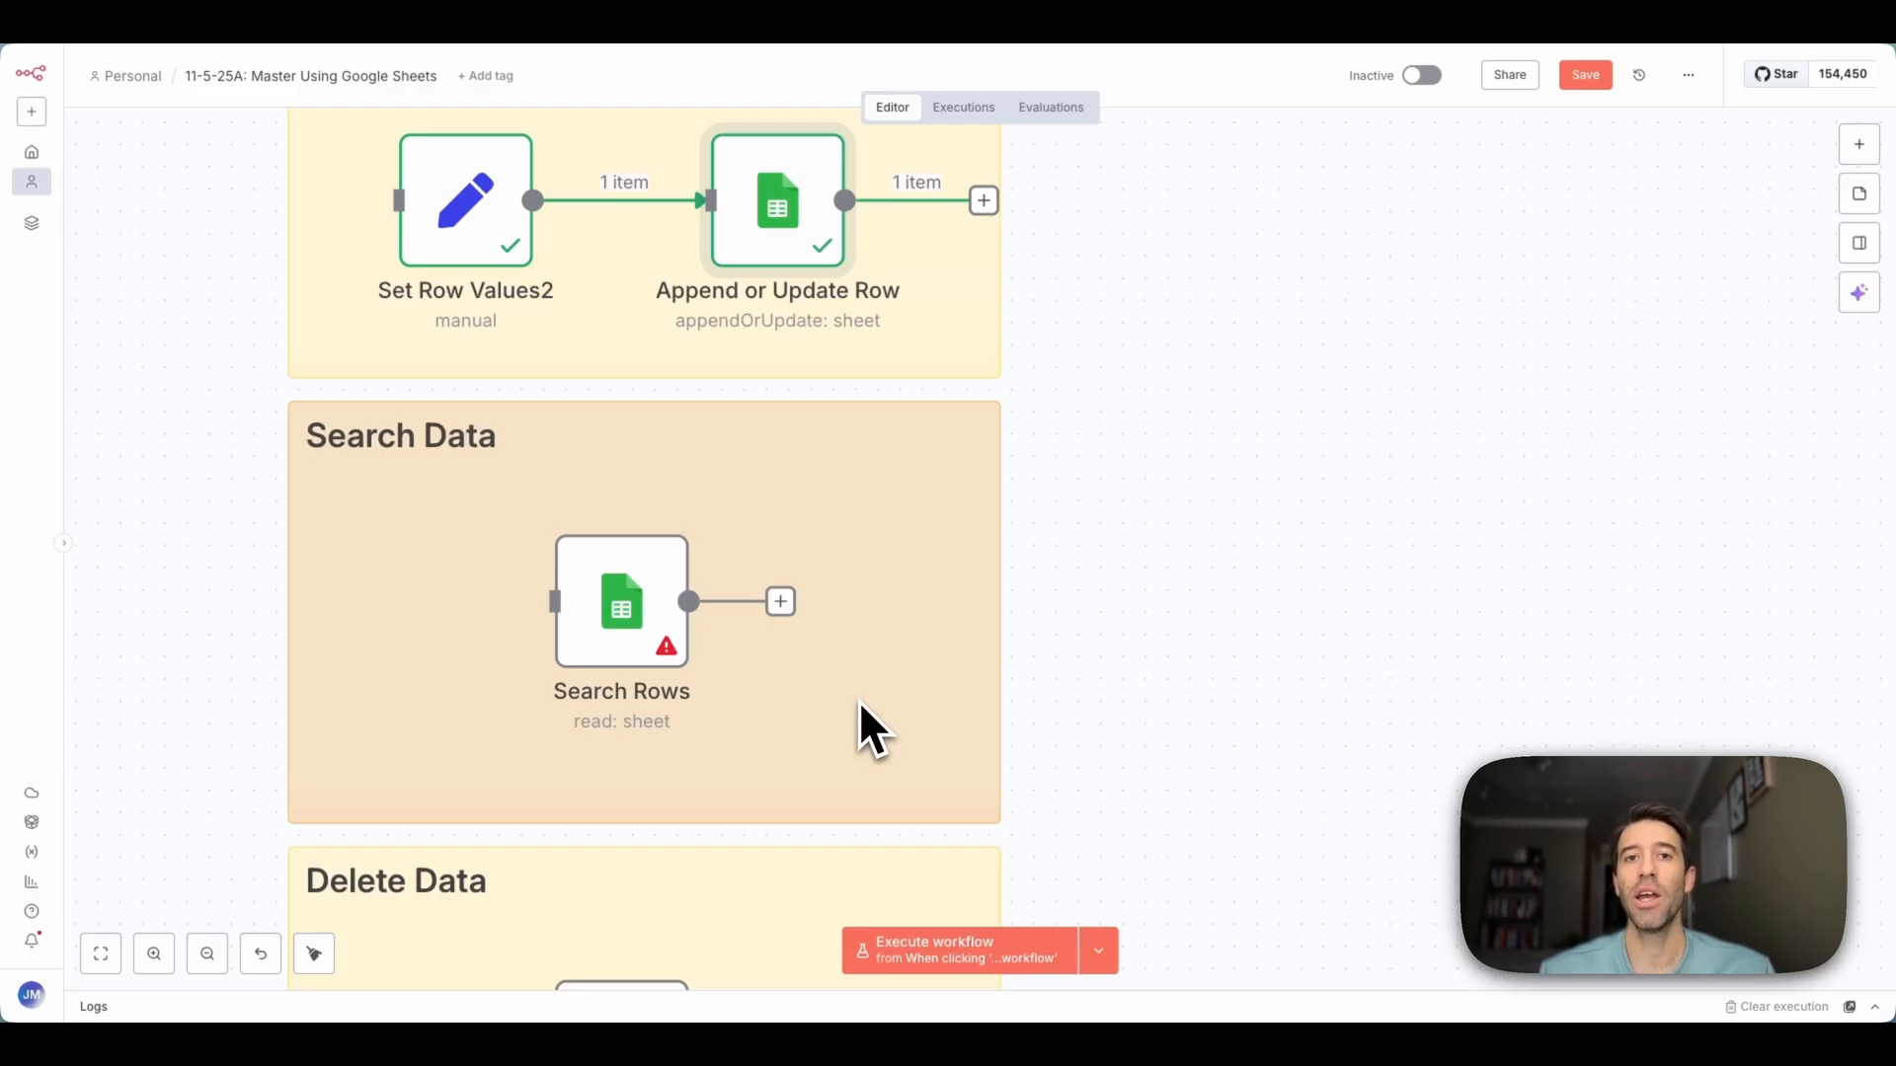
double_click(657, 657)
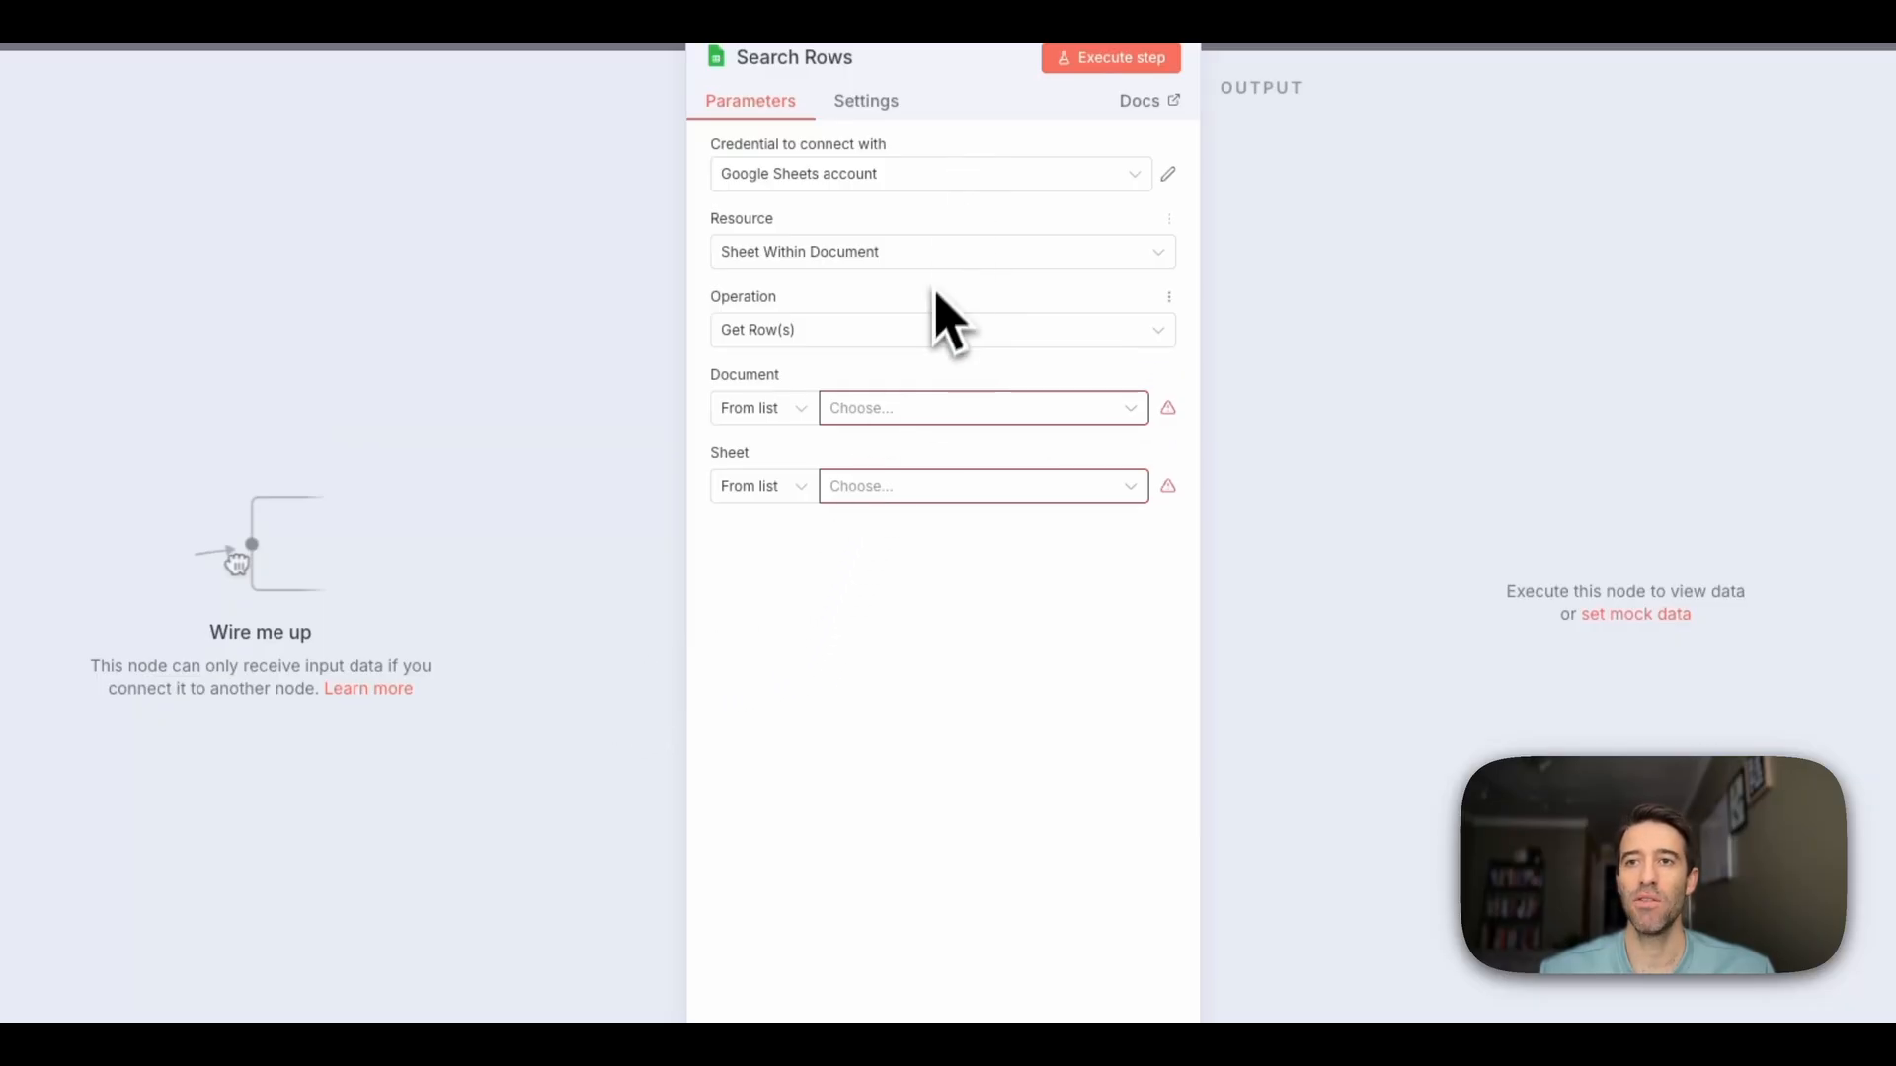
left_click(972, 407)
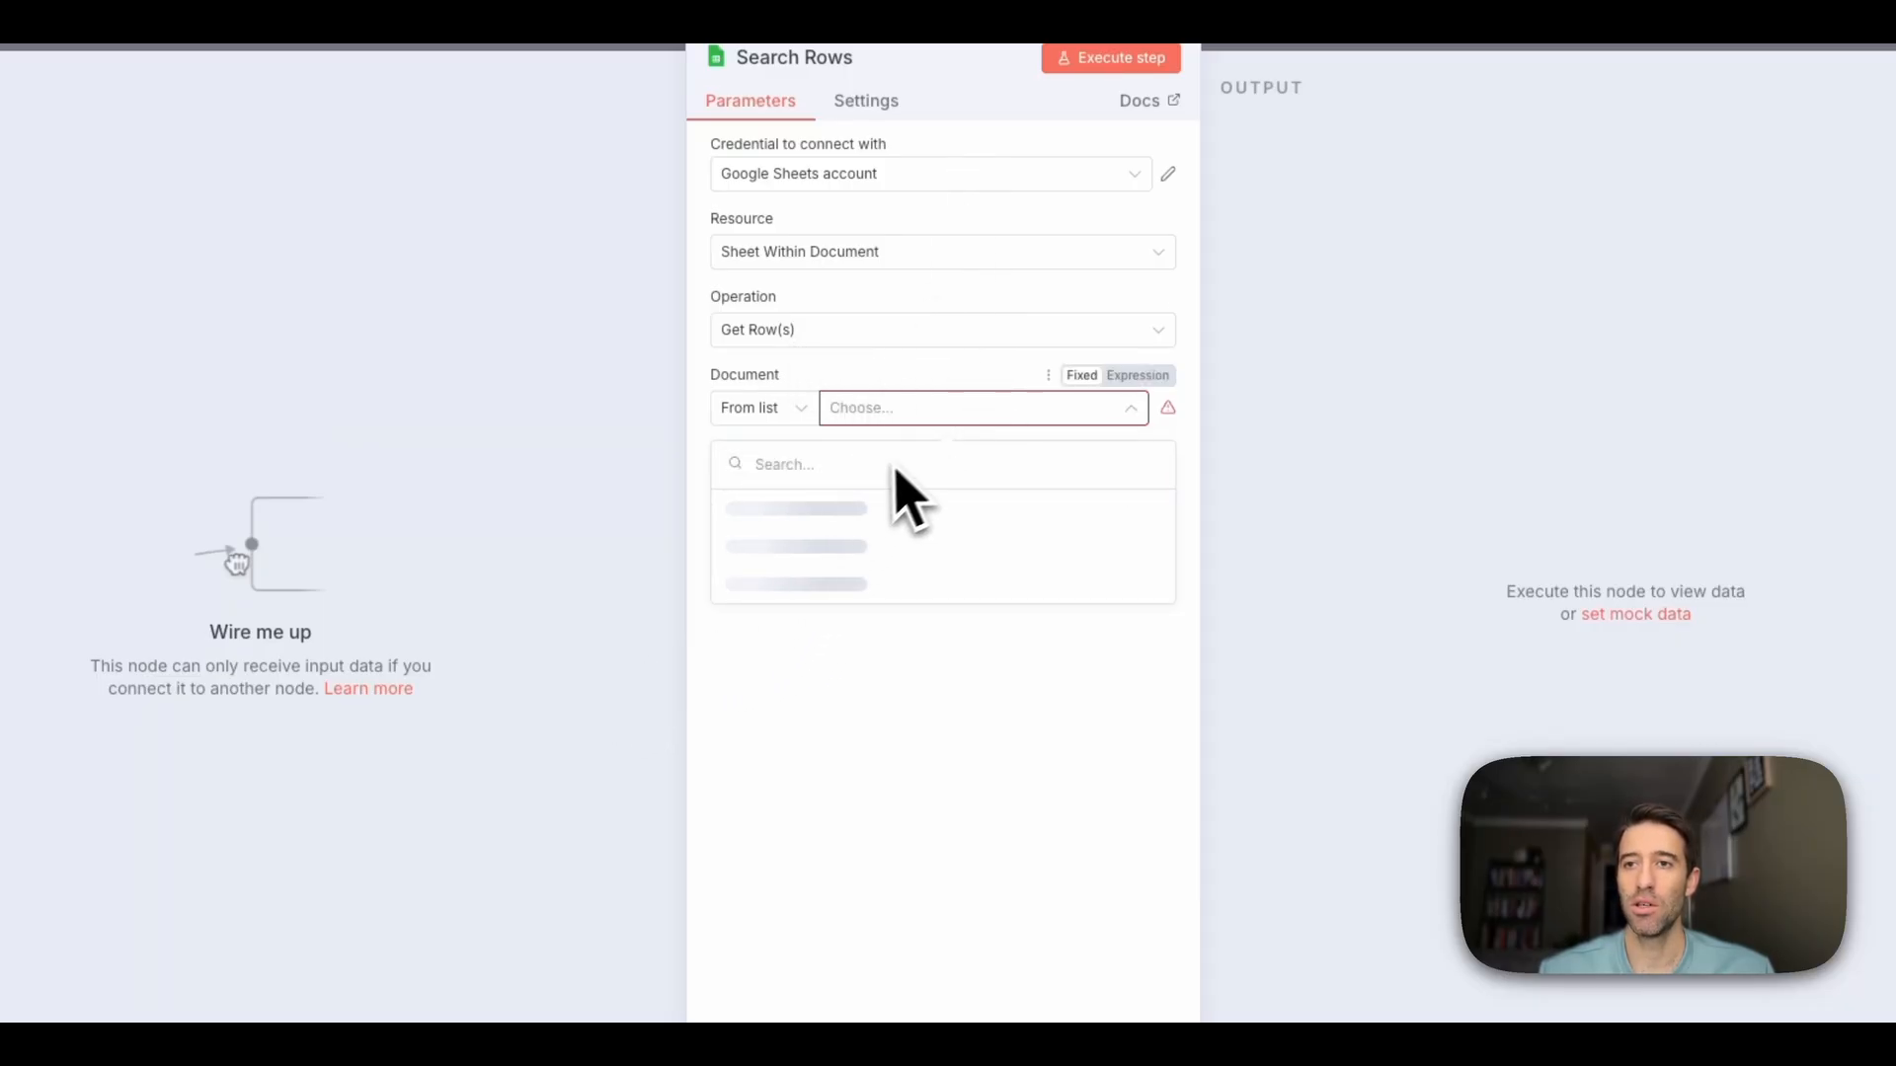
left_click(820, 507)
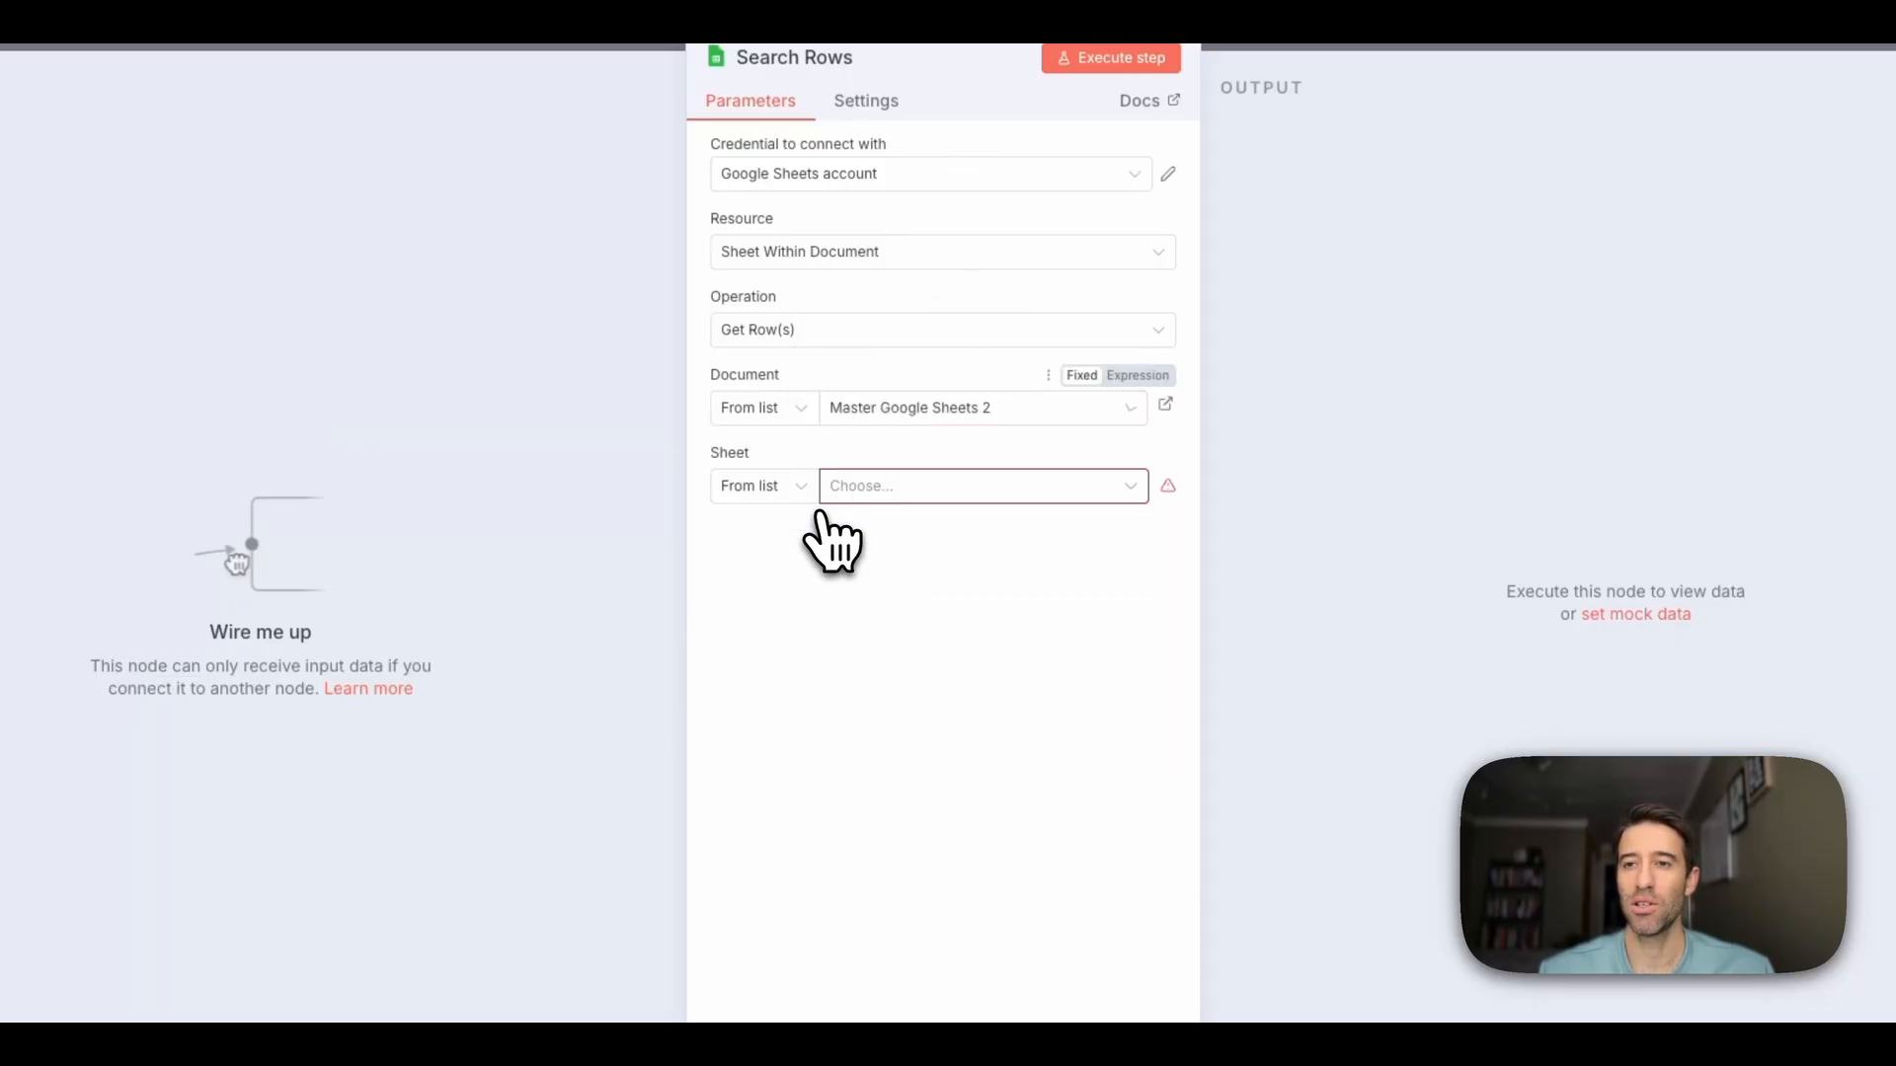
left_click(955, 486)
left_click(755, 539)
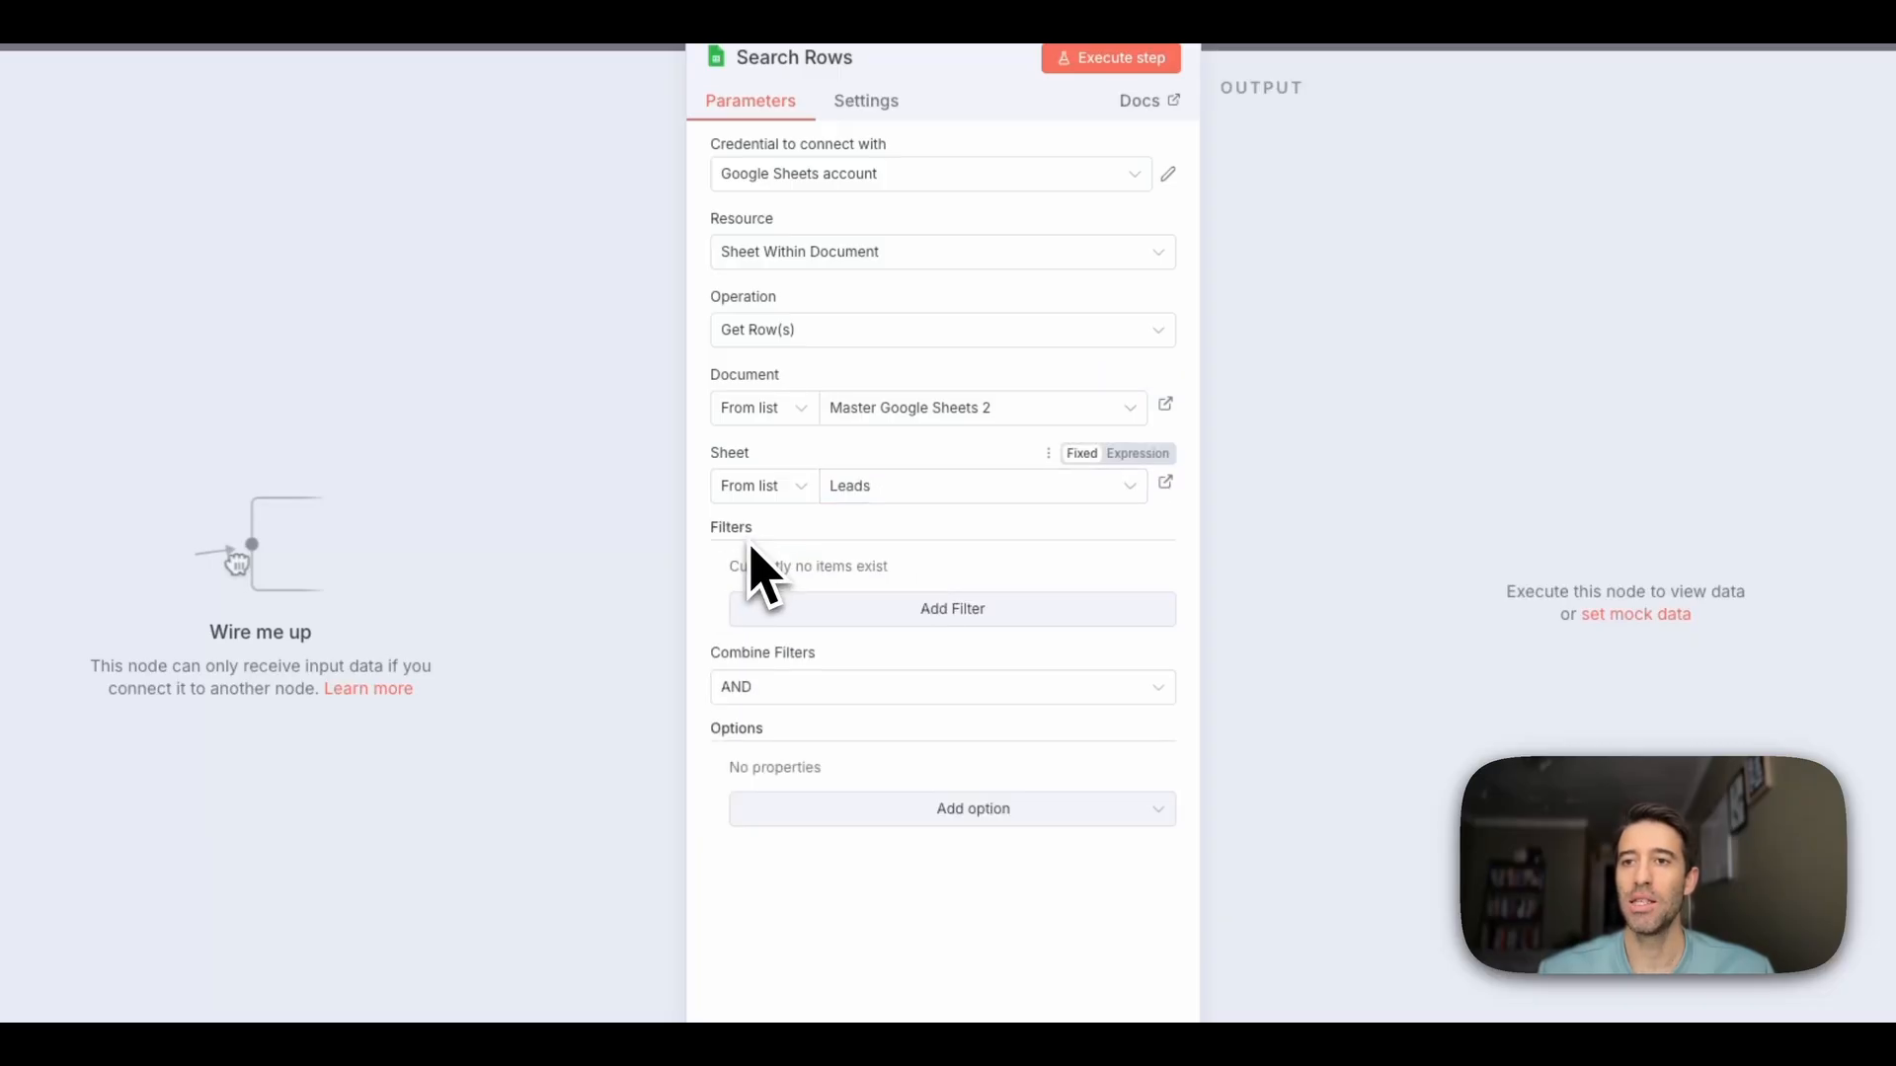
Add a filter matching the Status column to New, then execute the Search Rows node and check the number of returned items
left_click(973, 622)
left_click(910, 628)
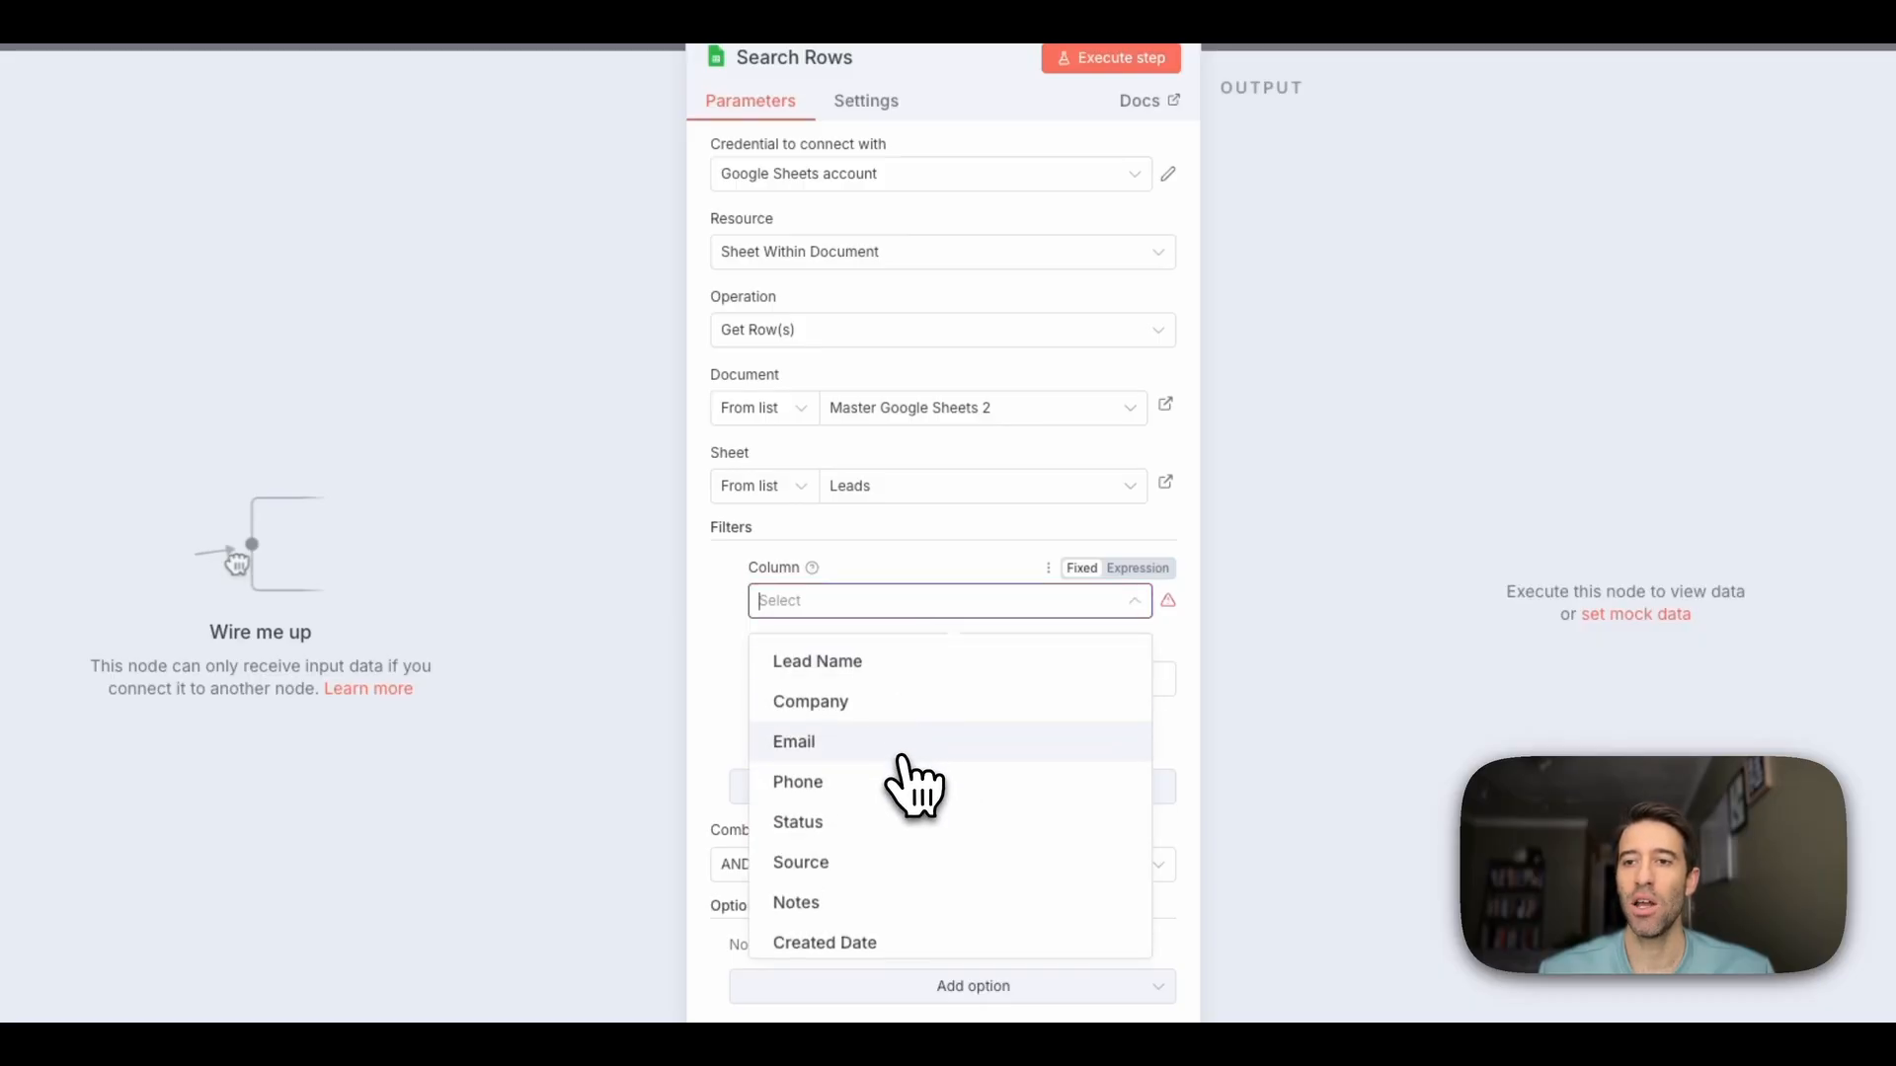
scroll(910, 780, "down", 1)
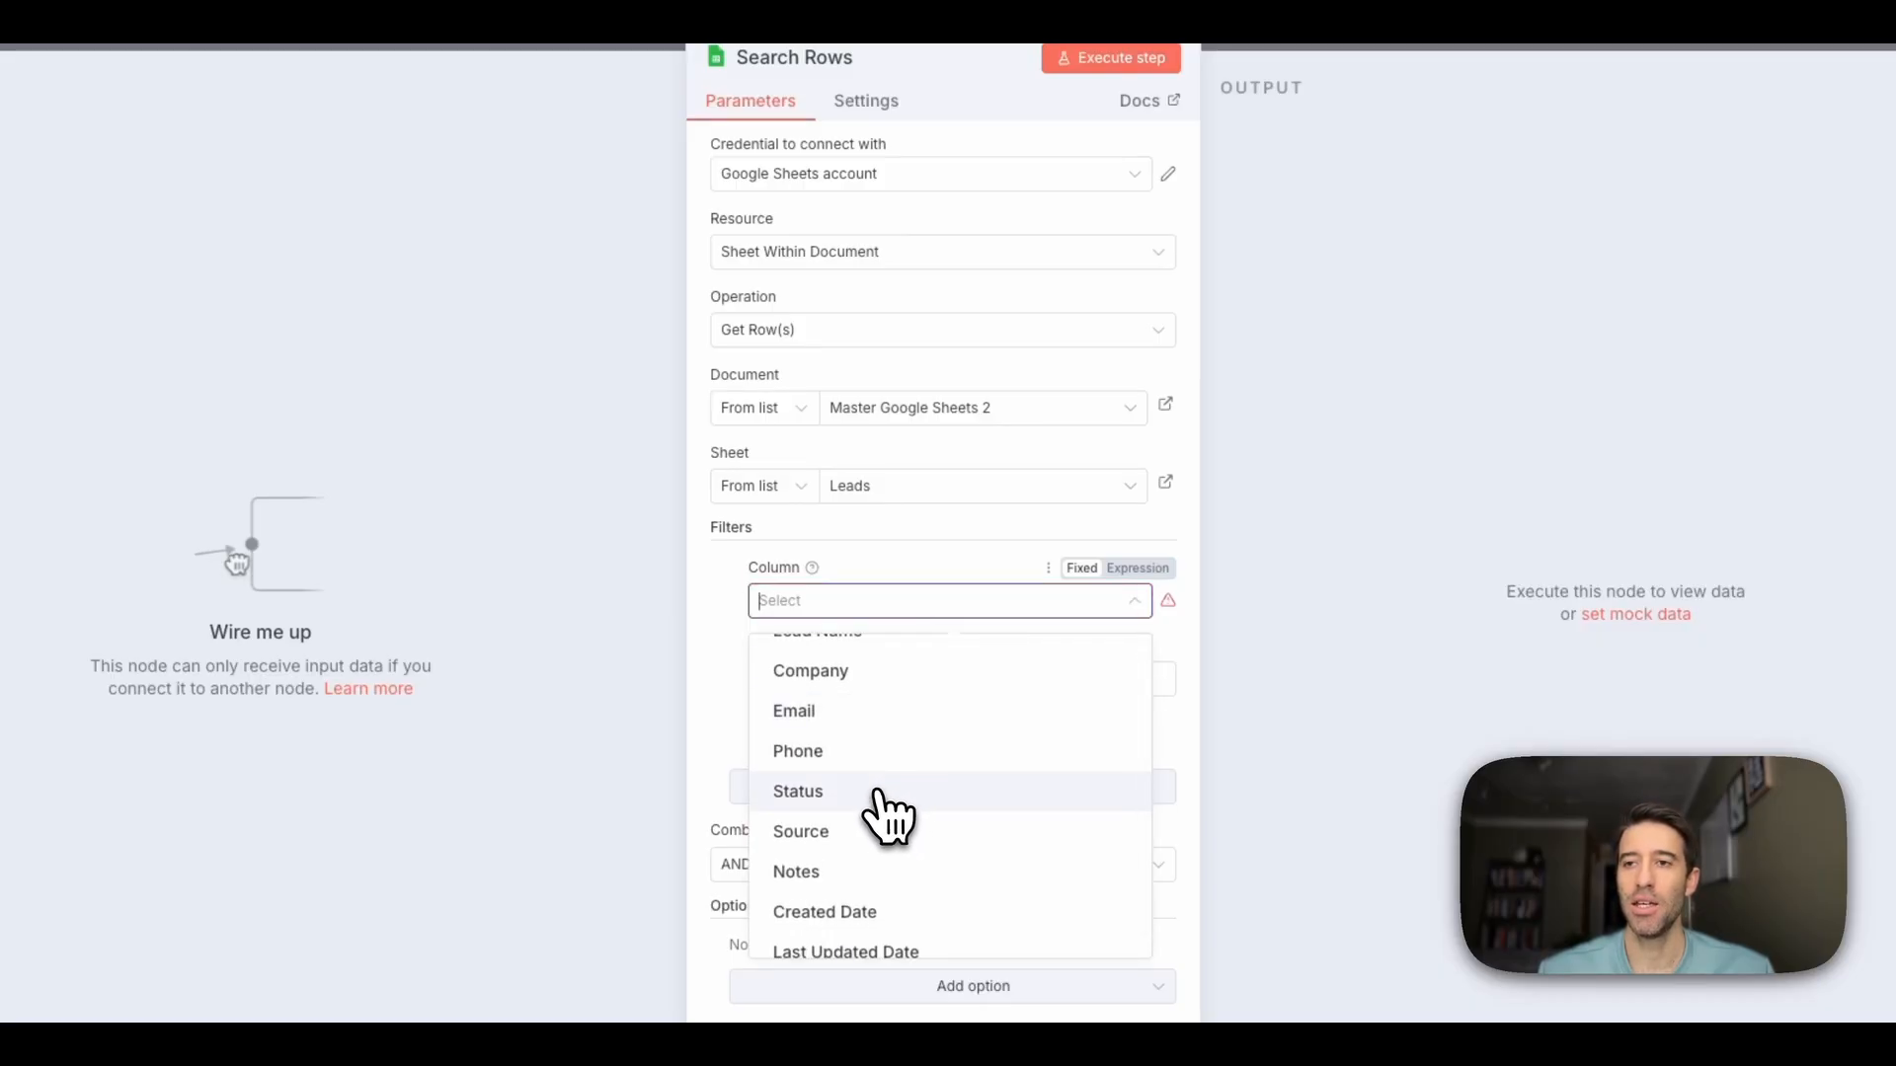
left_click(879, 795)
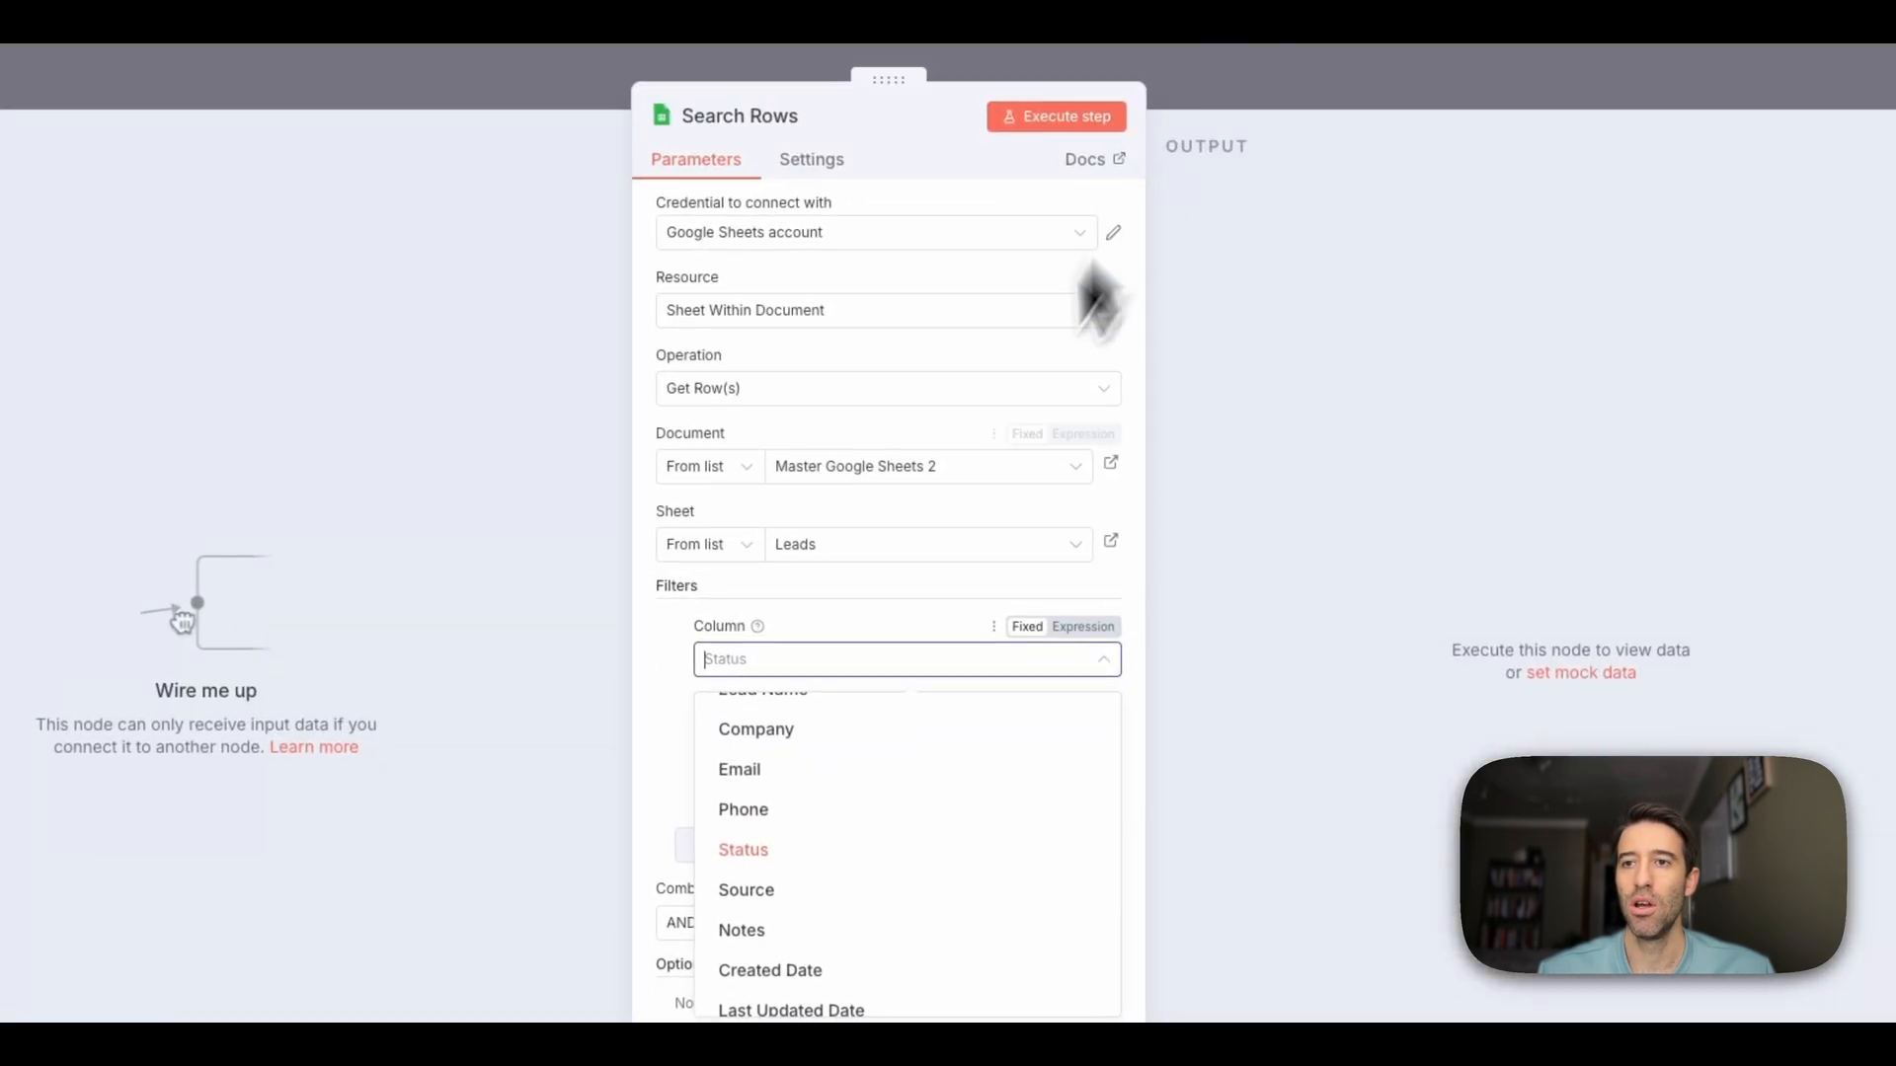
left_click(785, 849)
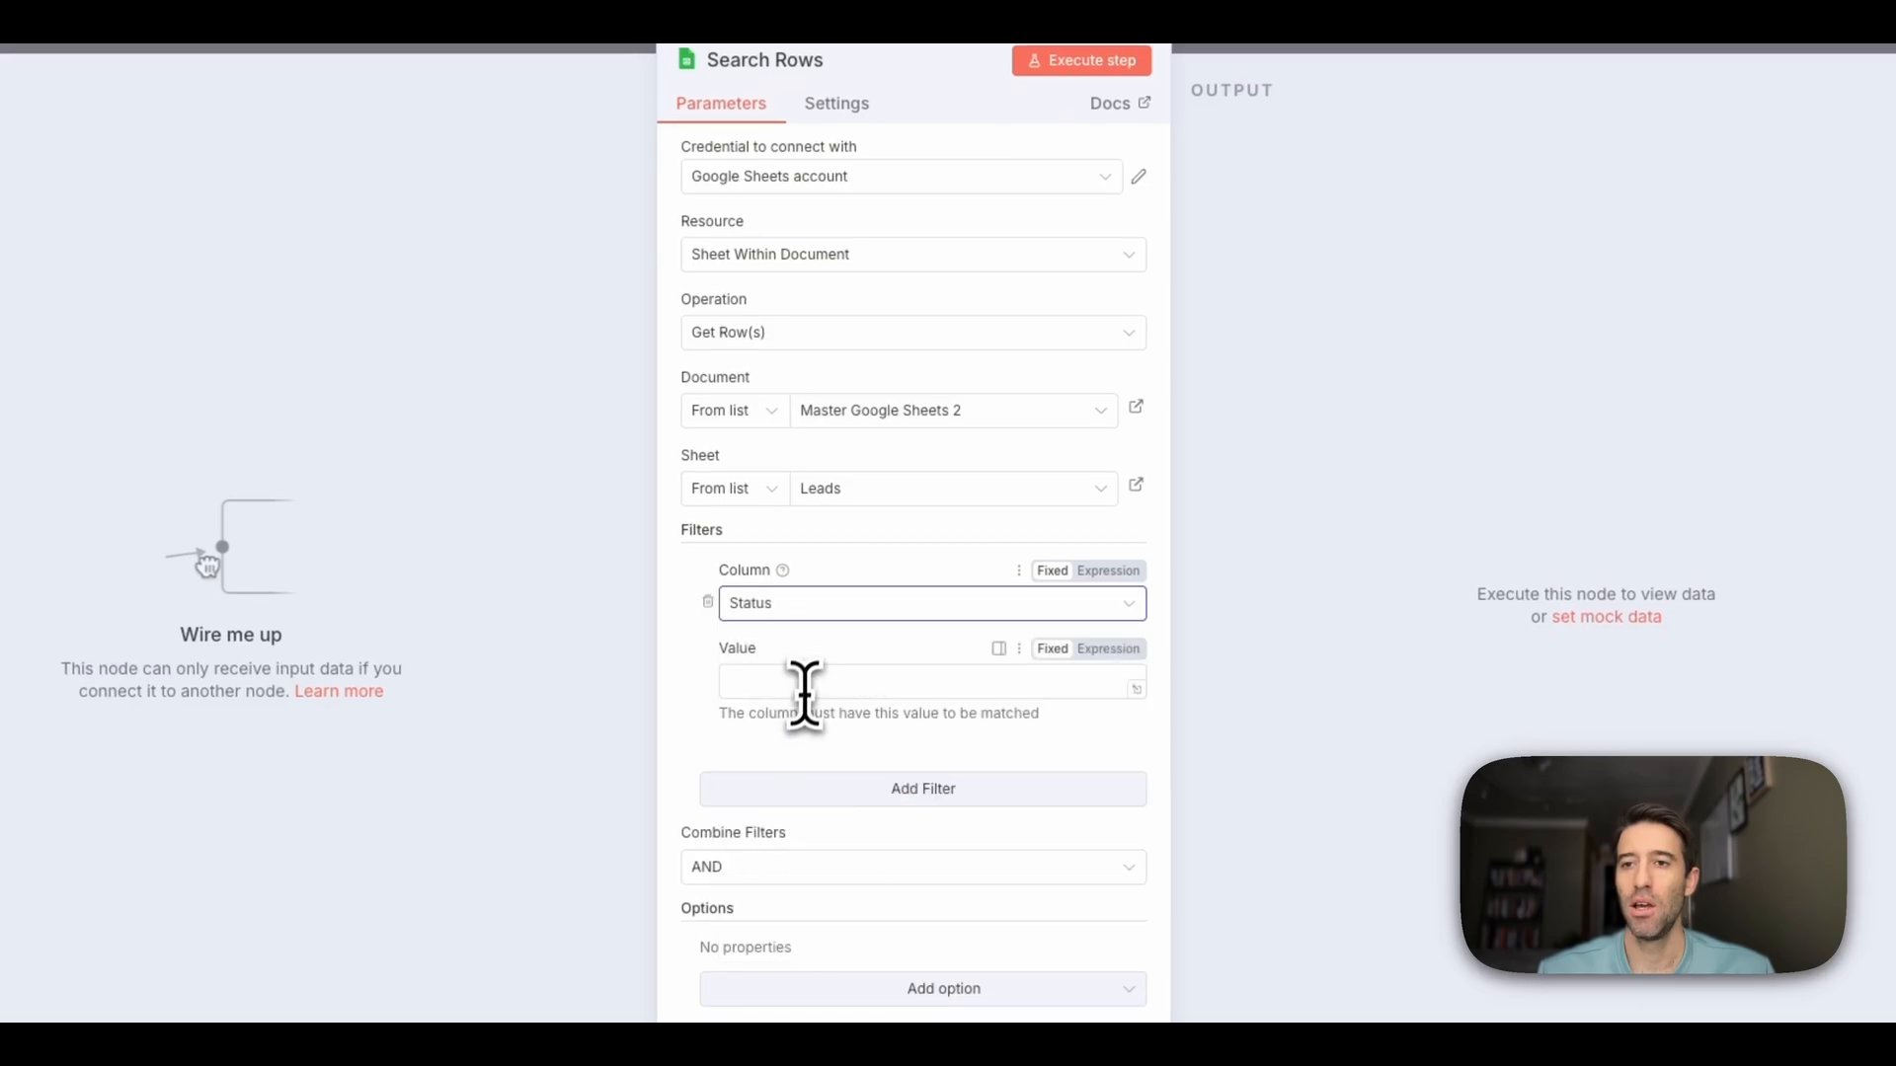
left_click(806, 683)
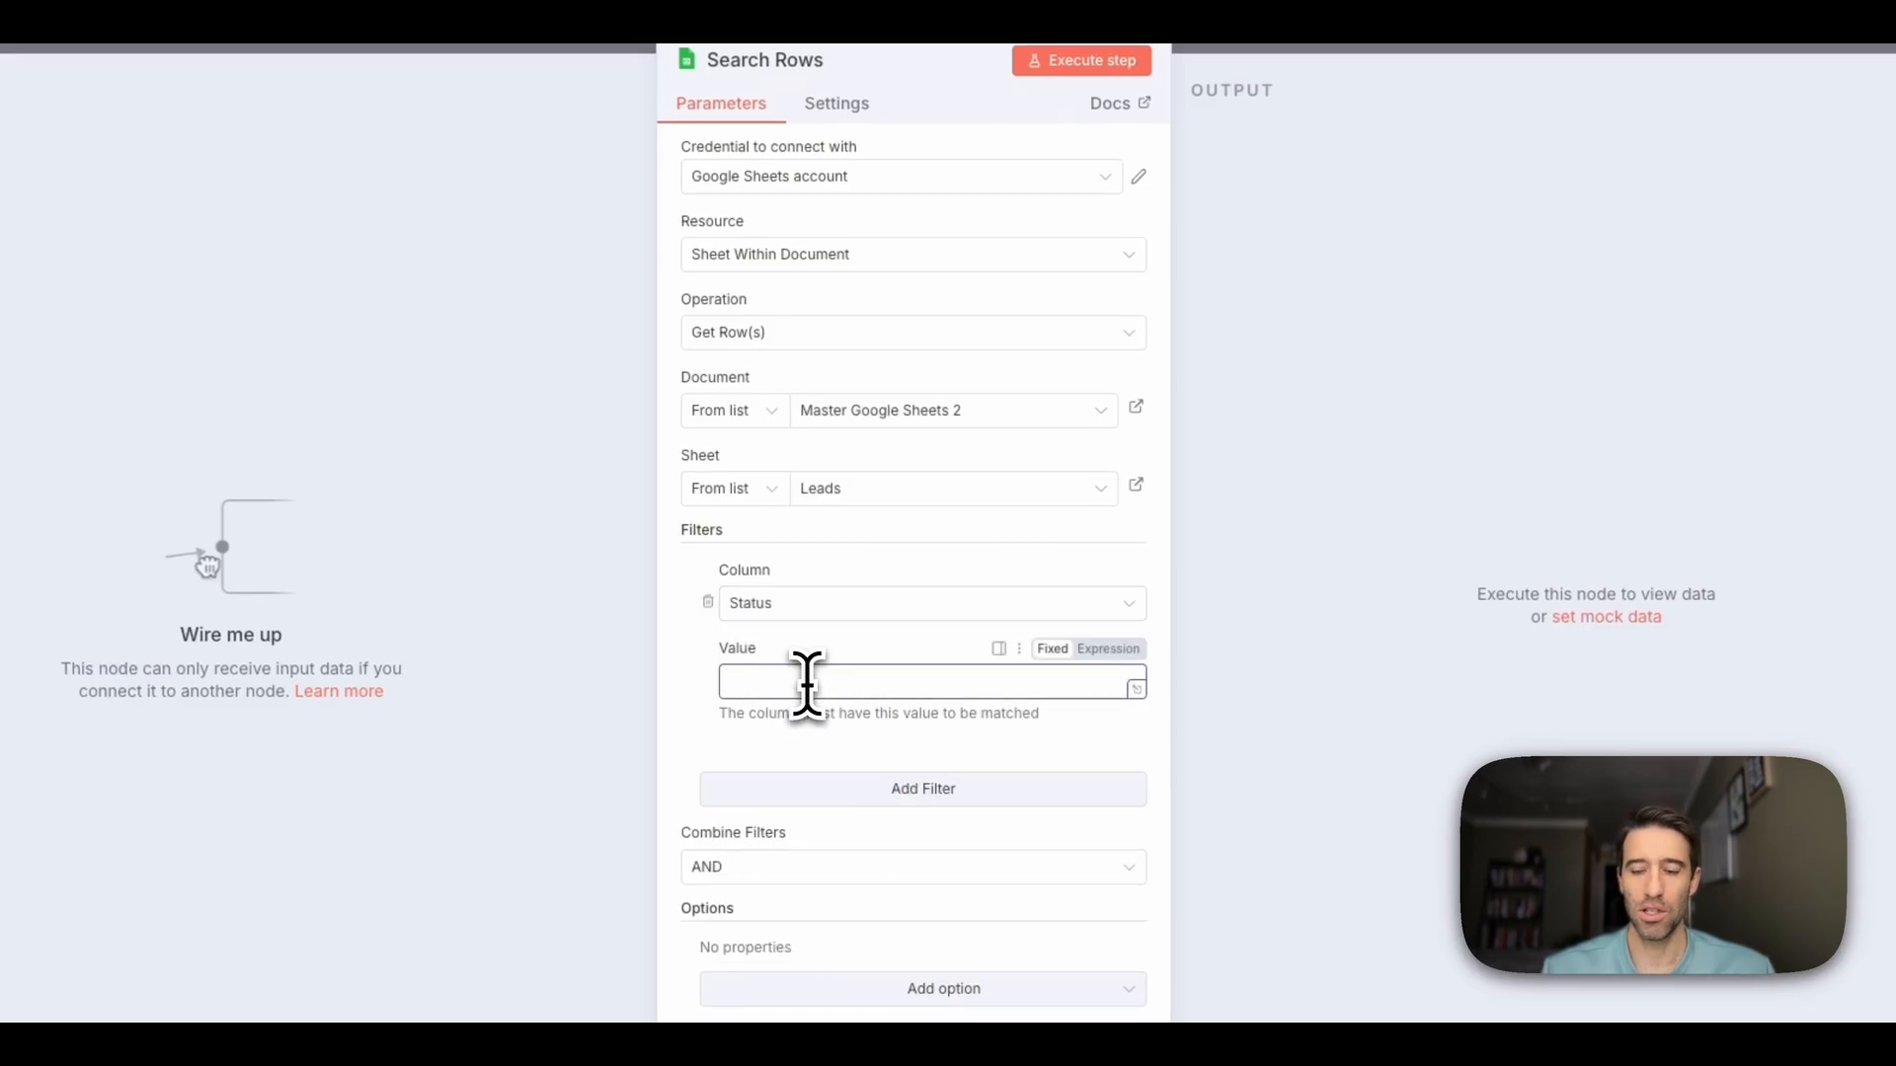
left_click(672, 720)
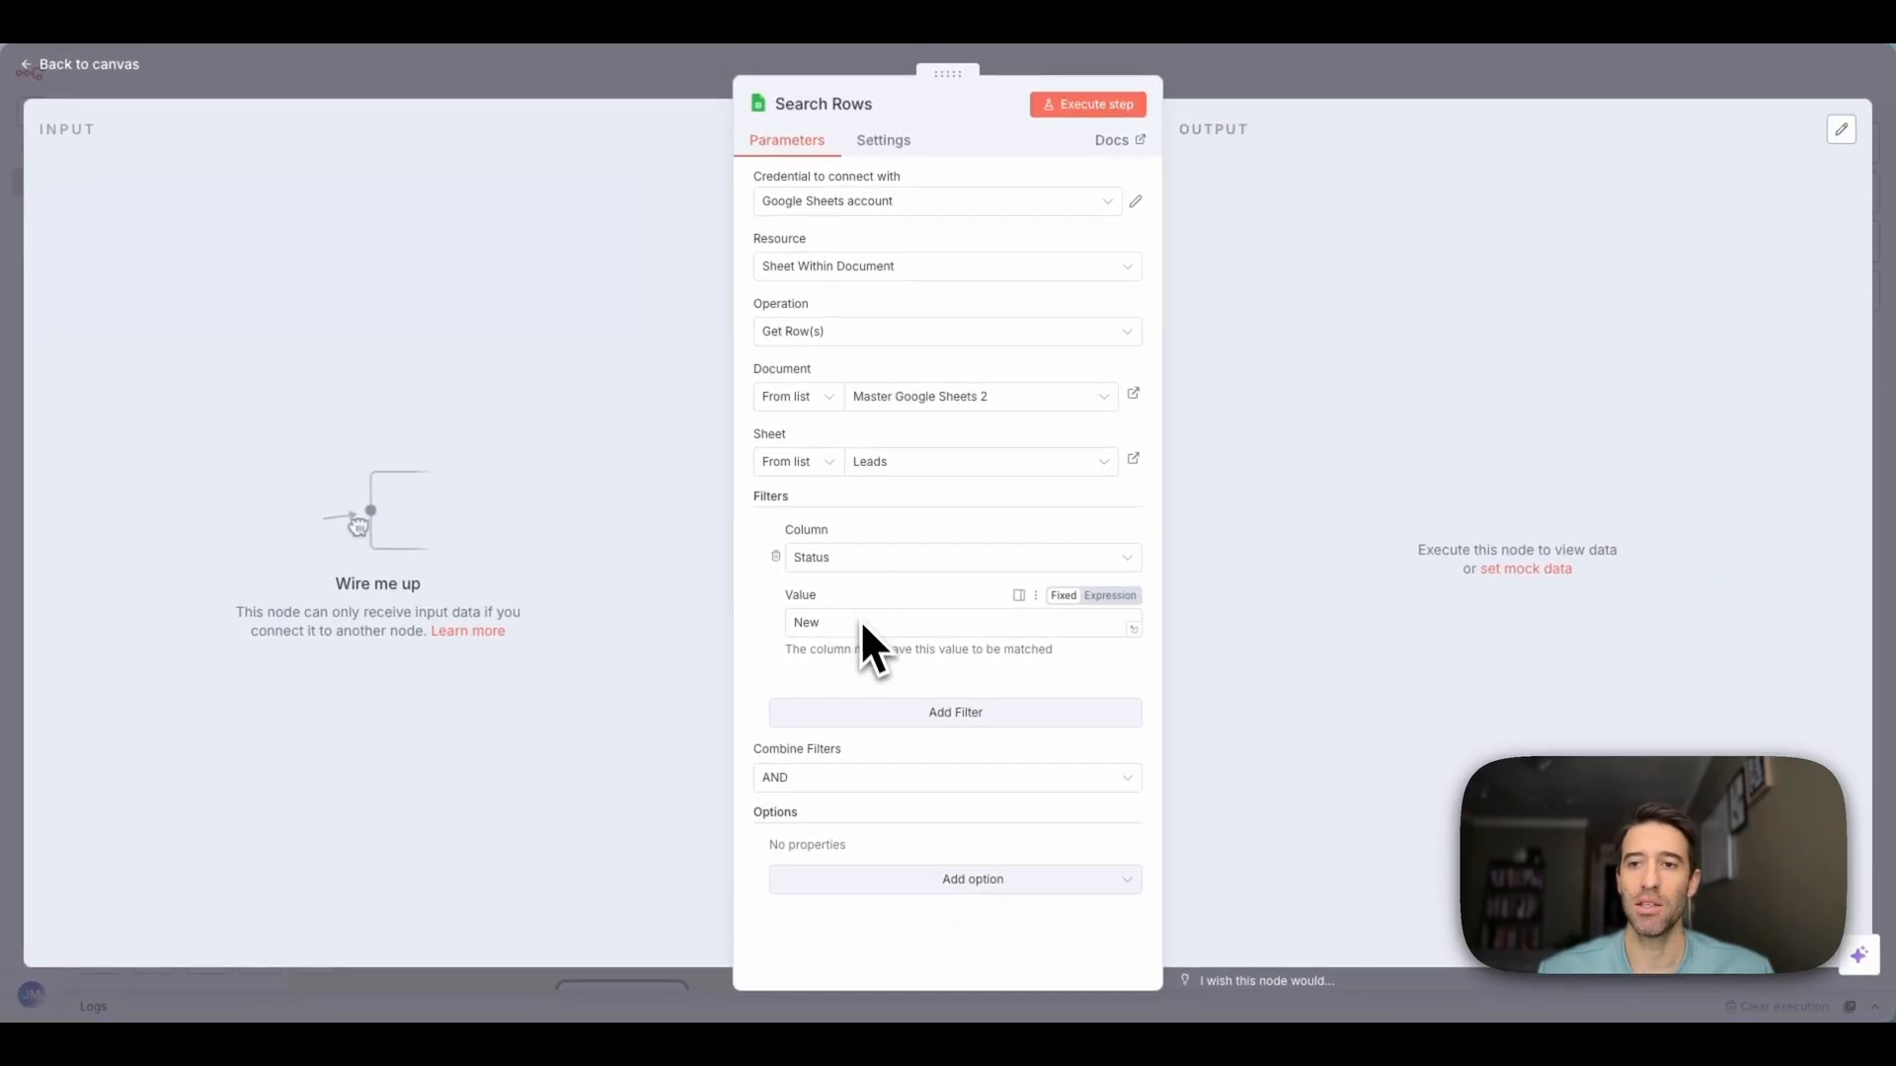
left_click(1101, 105)
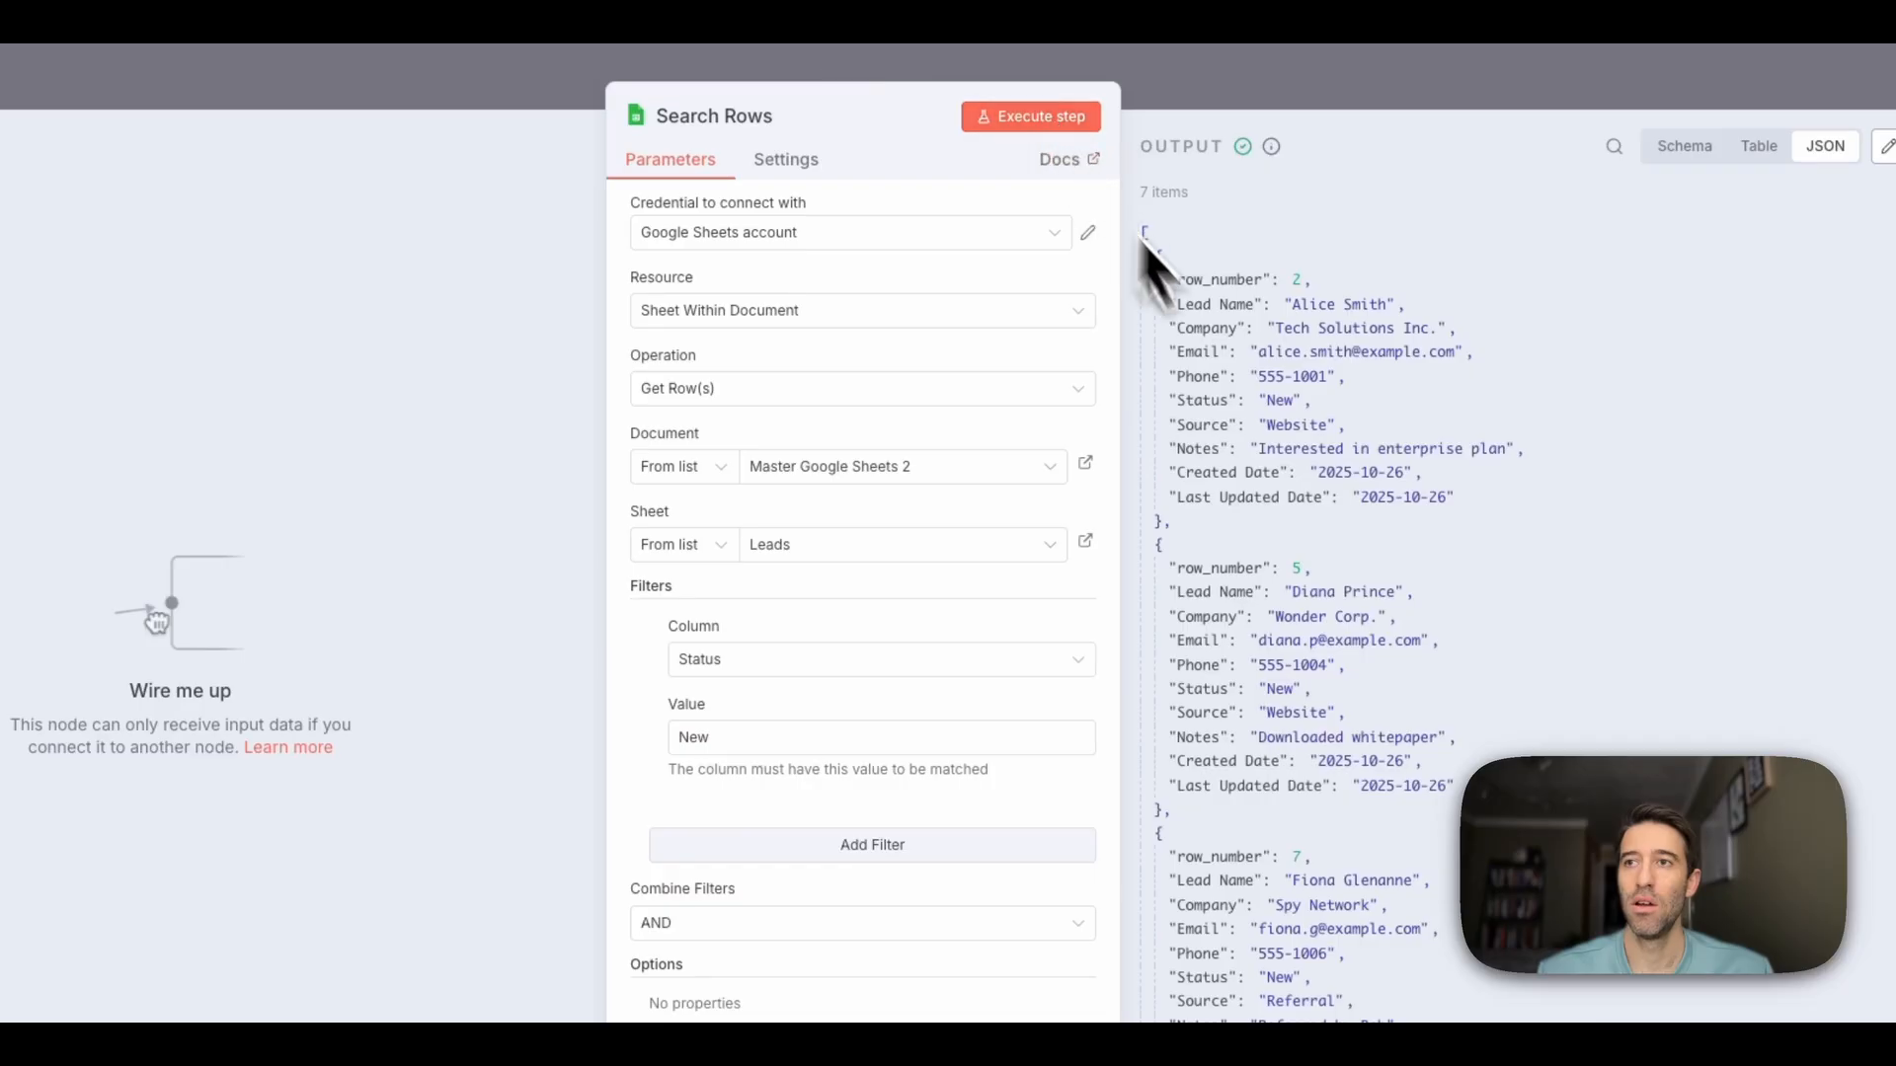
left_click_drag(1191, 193, 1347, 71)
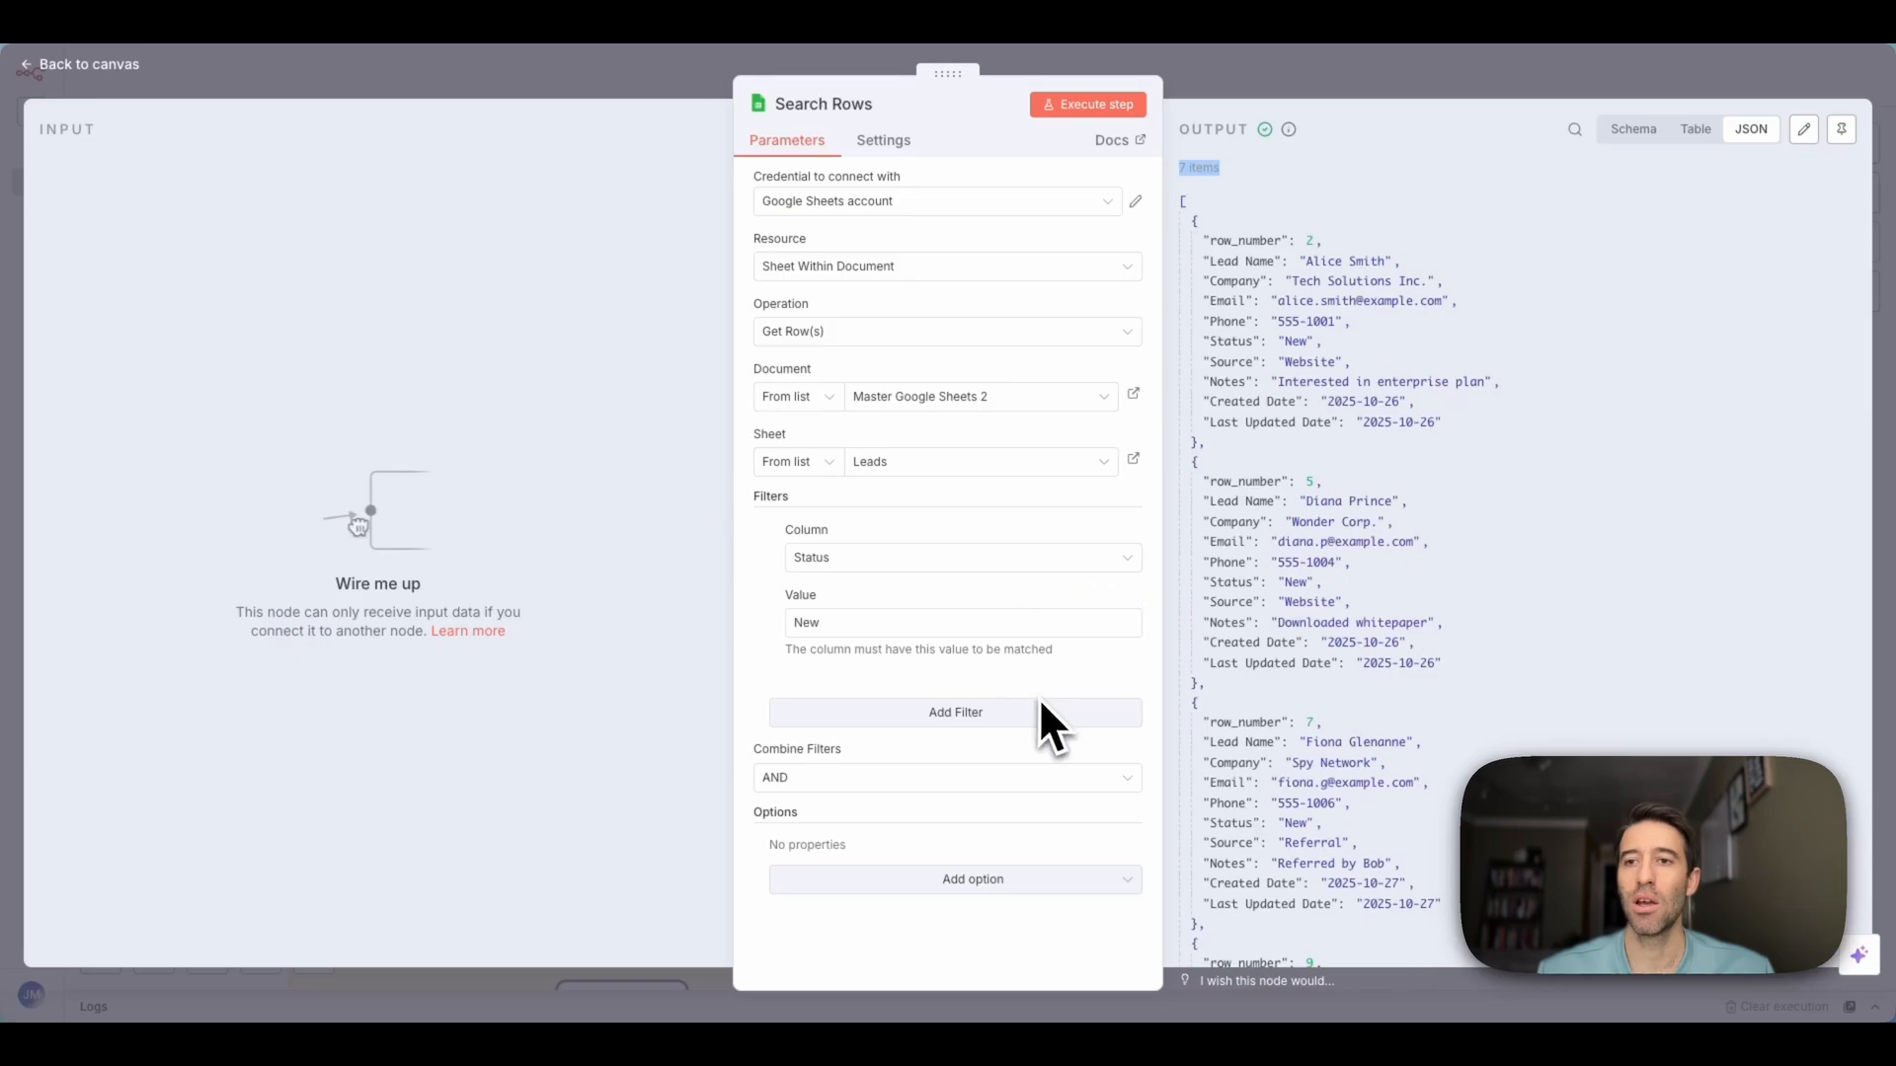
Add a second filter matching the Source column to Event, then execute the Search Rows node and return to the canvas
left_click(946, 713)
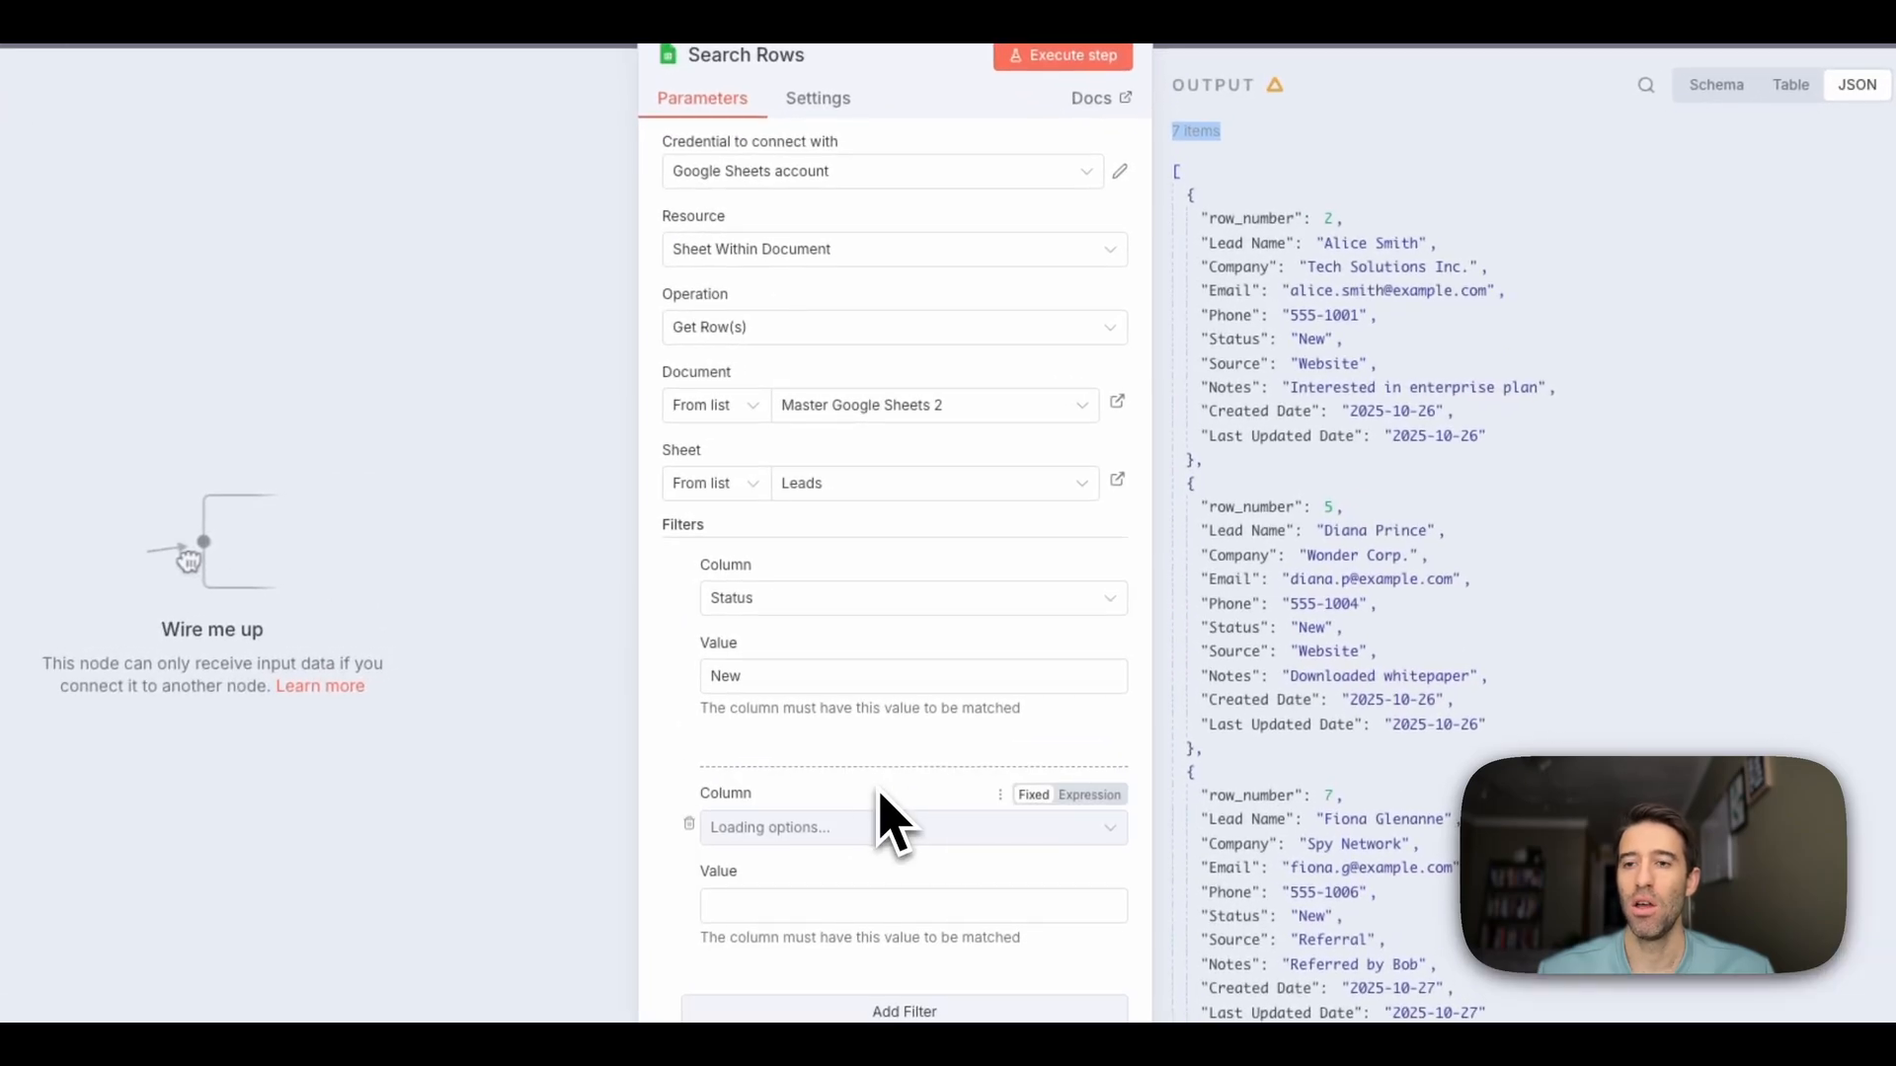
scroll(894, 824, "down", 1)
left_click(855, 749)
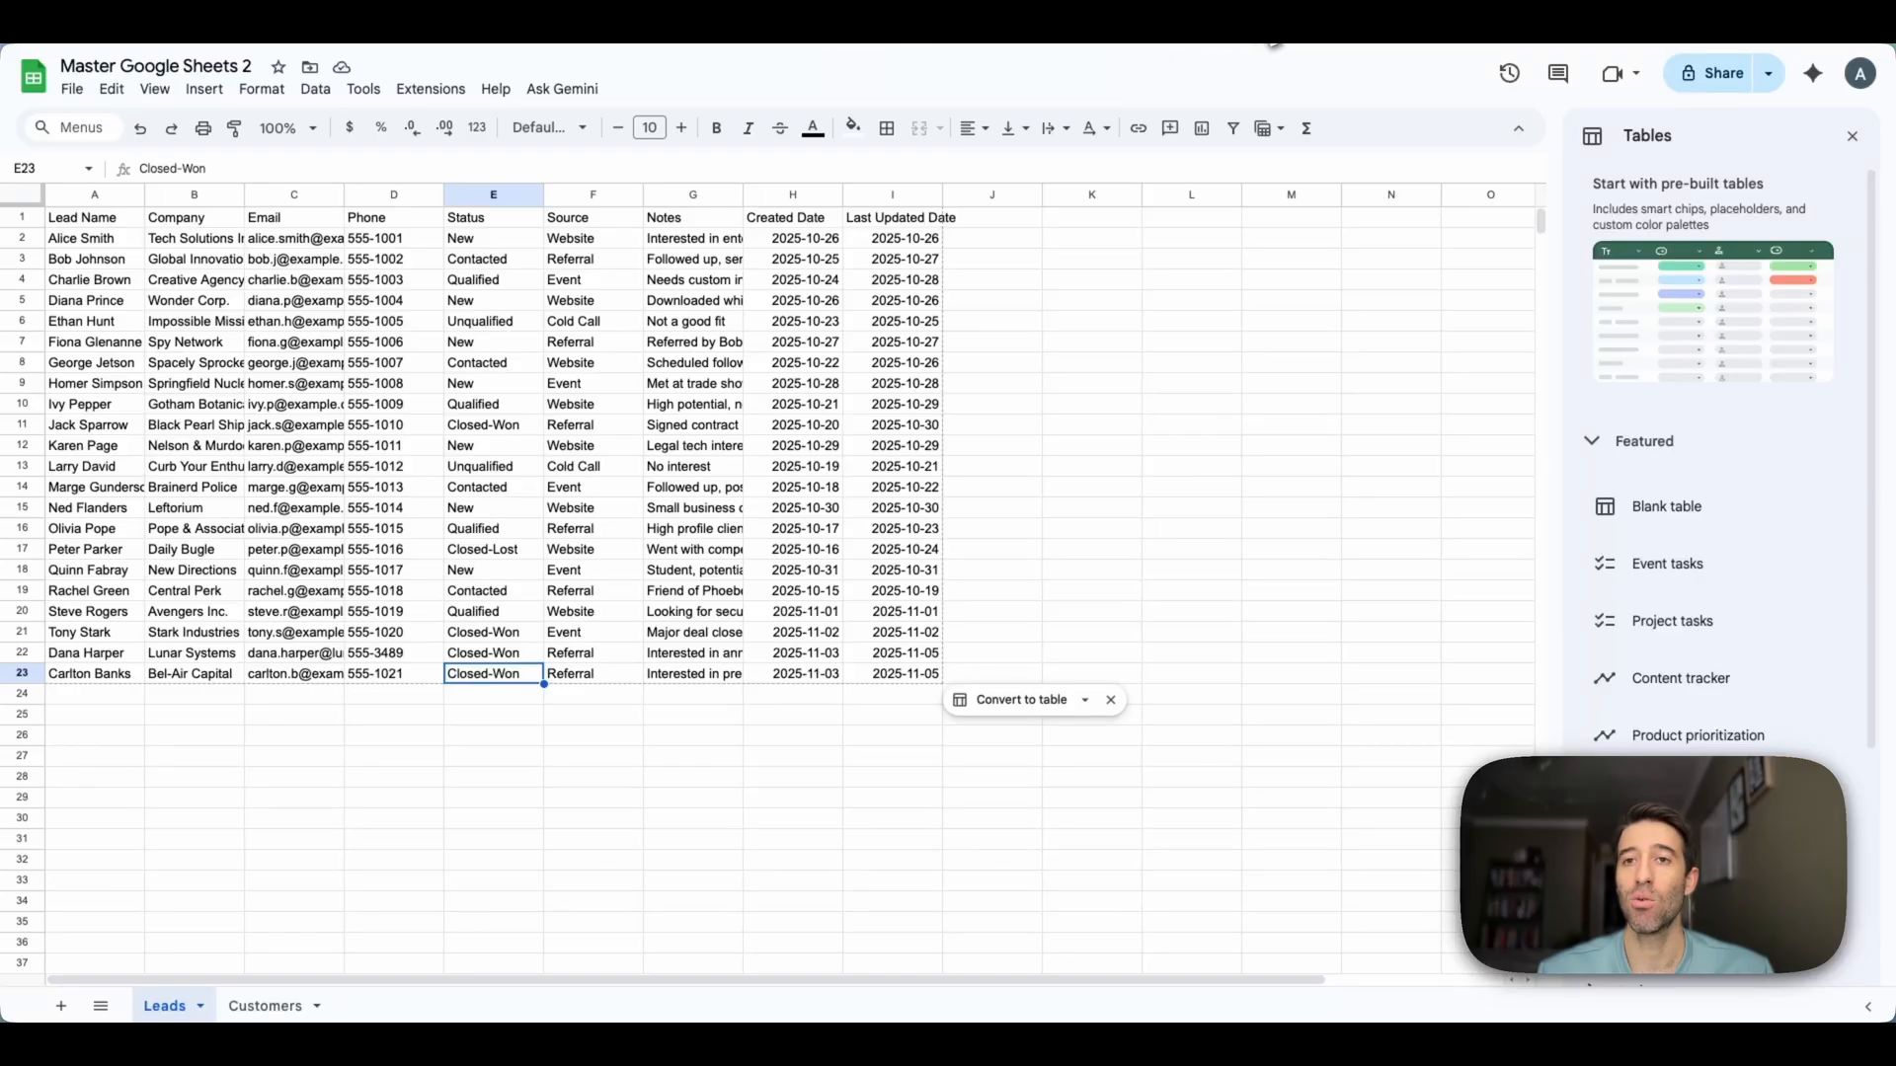
left_click(1271, 38)
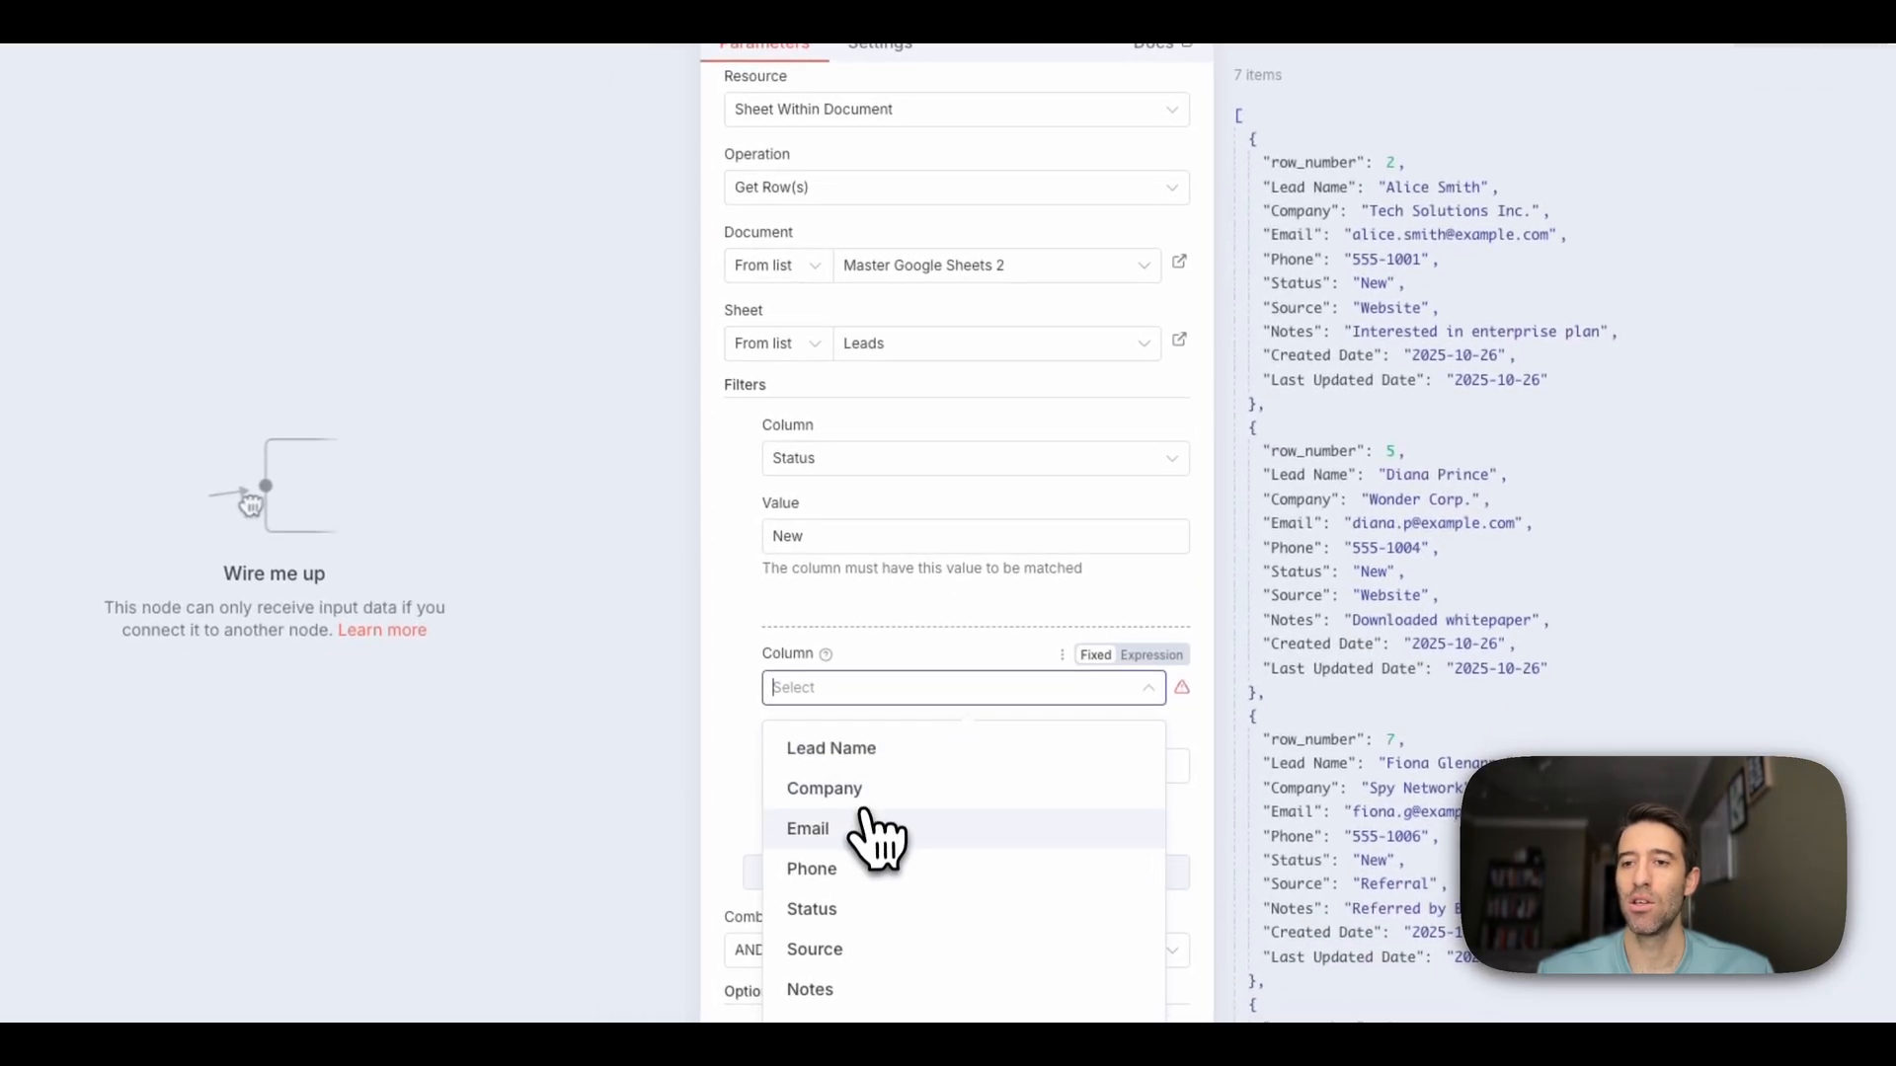
scroll(869, 933, "down", 1)
left_click(886, 904)
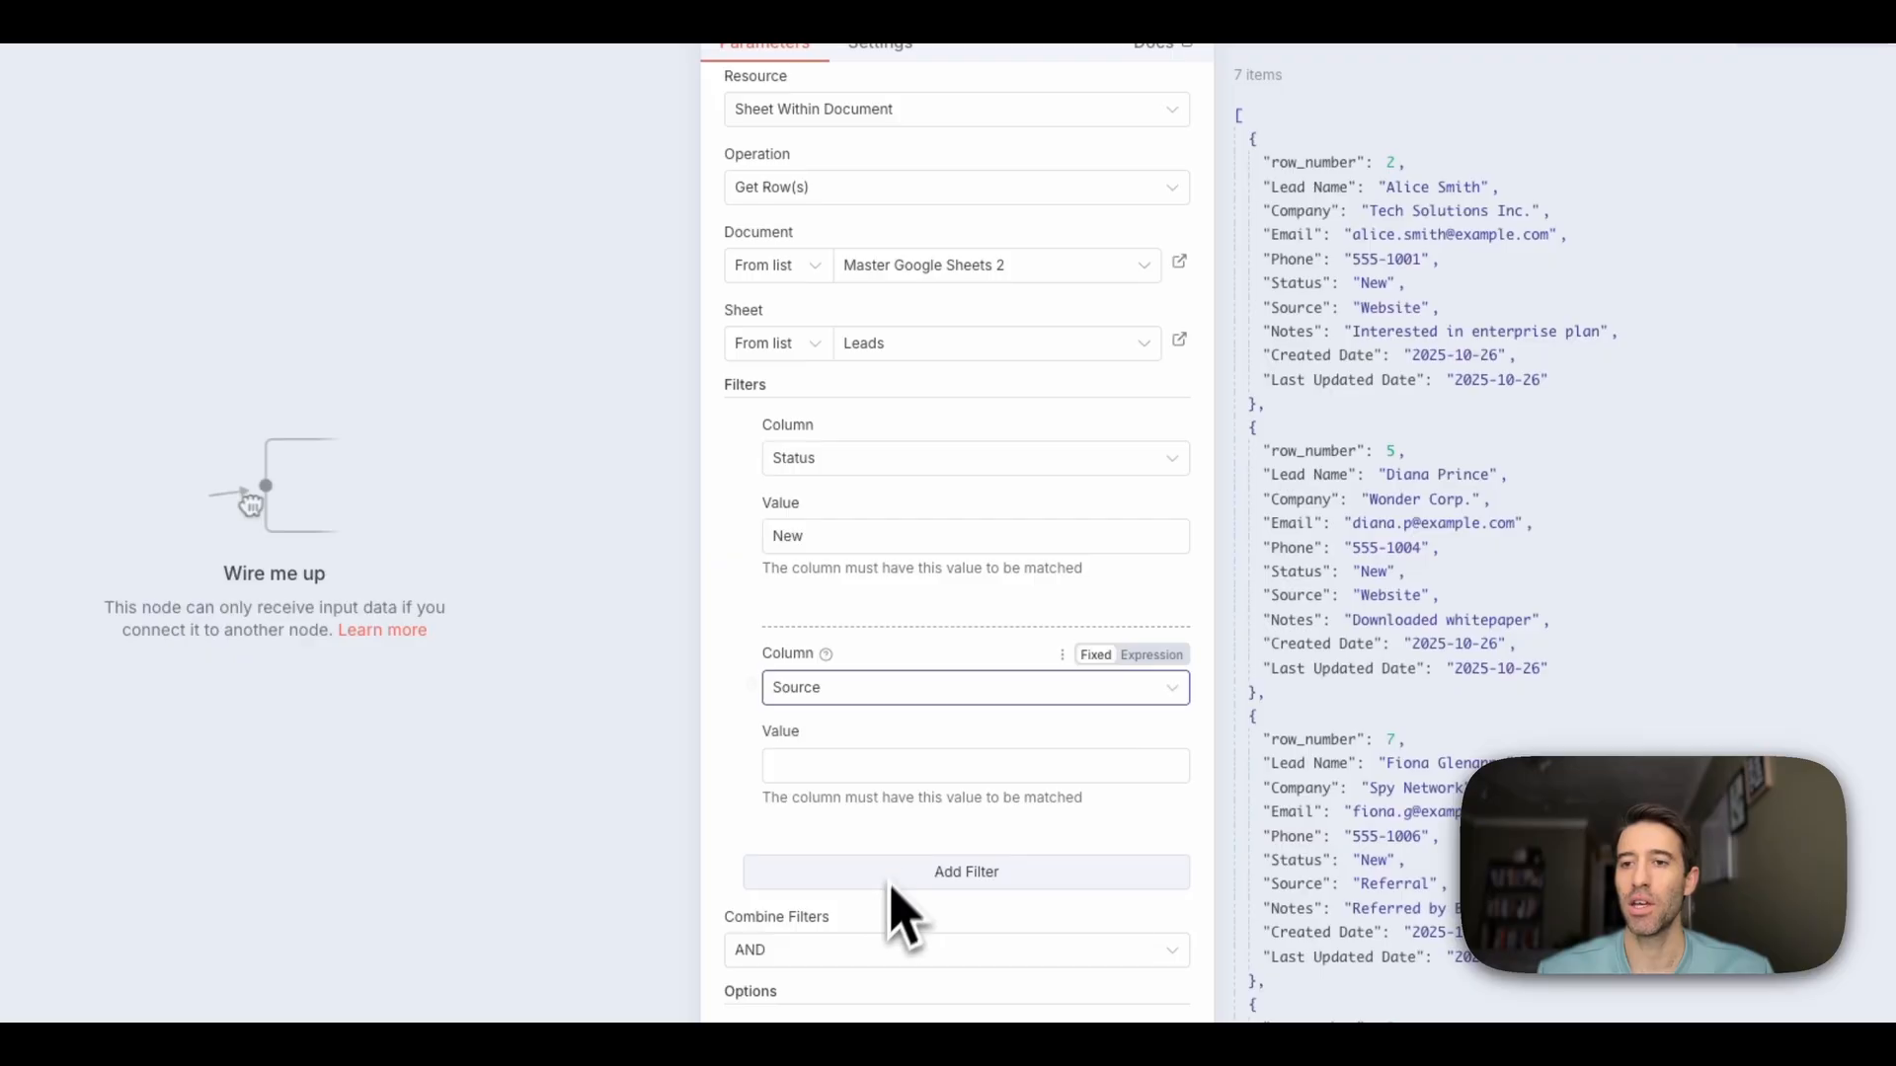
left_click(916, 767)
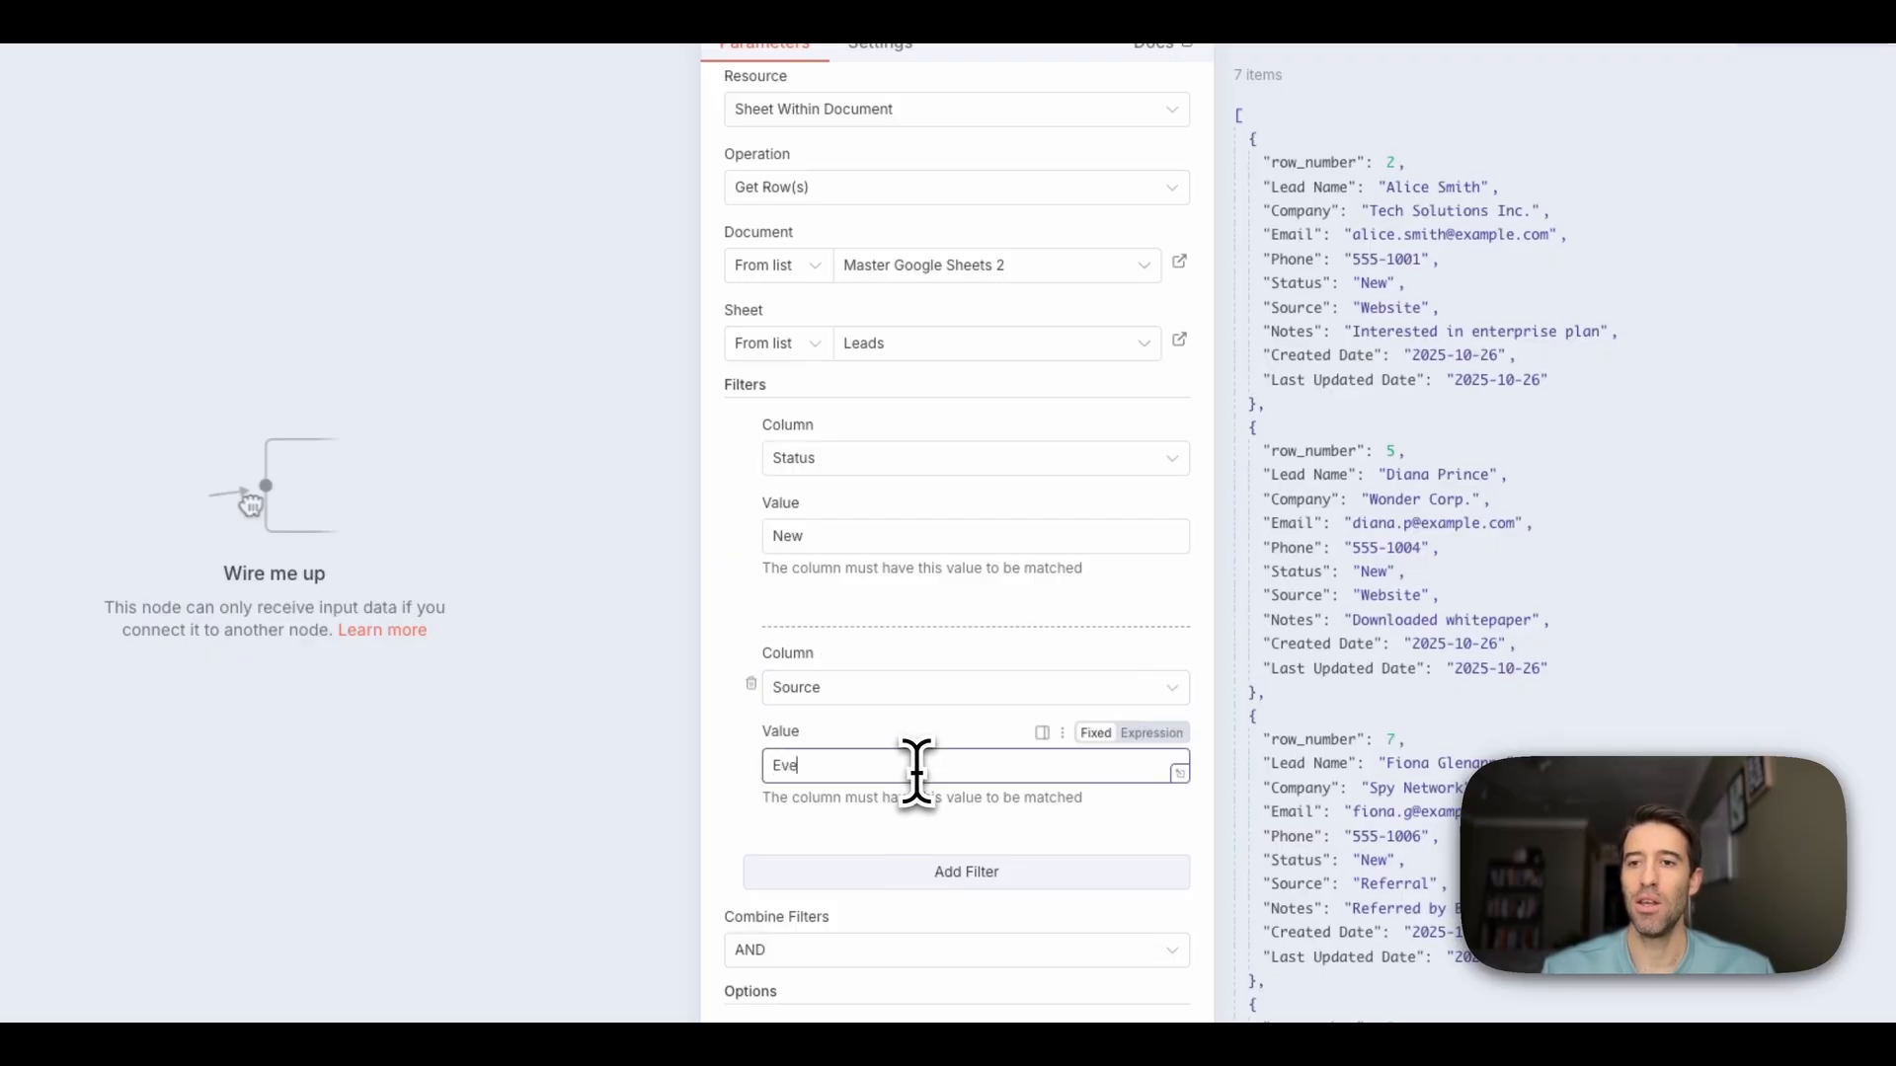
left_click(1055, 117)
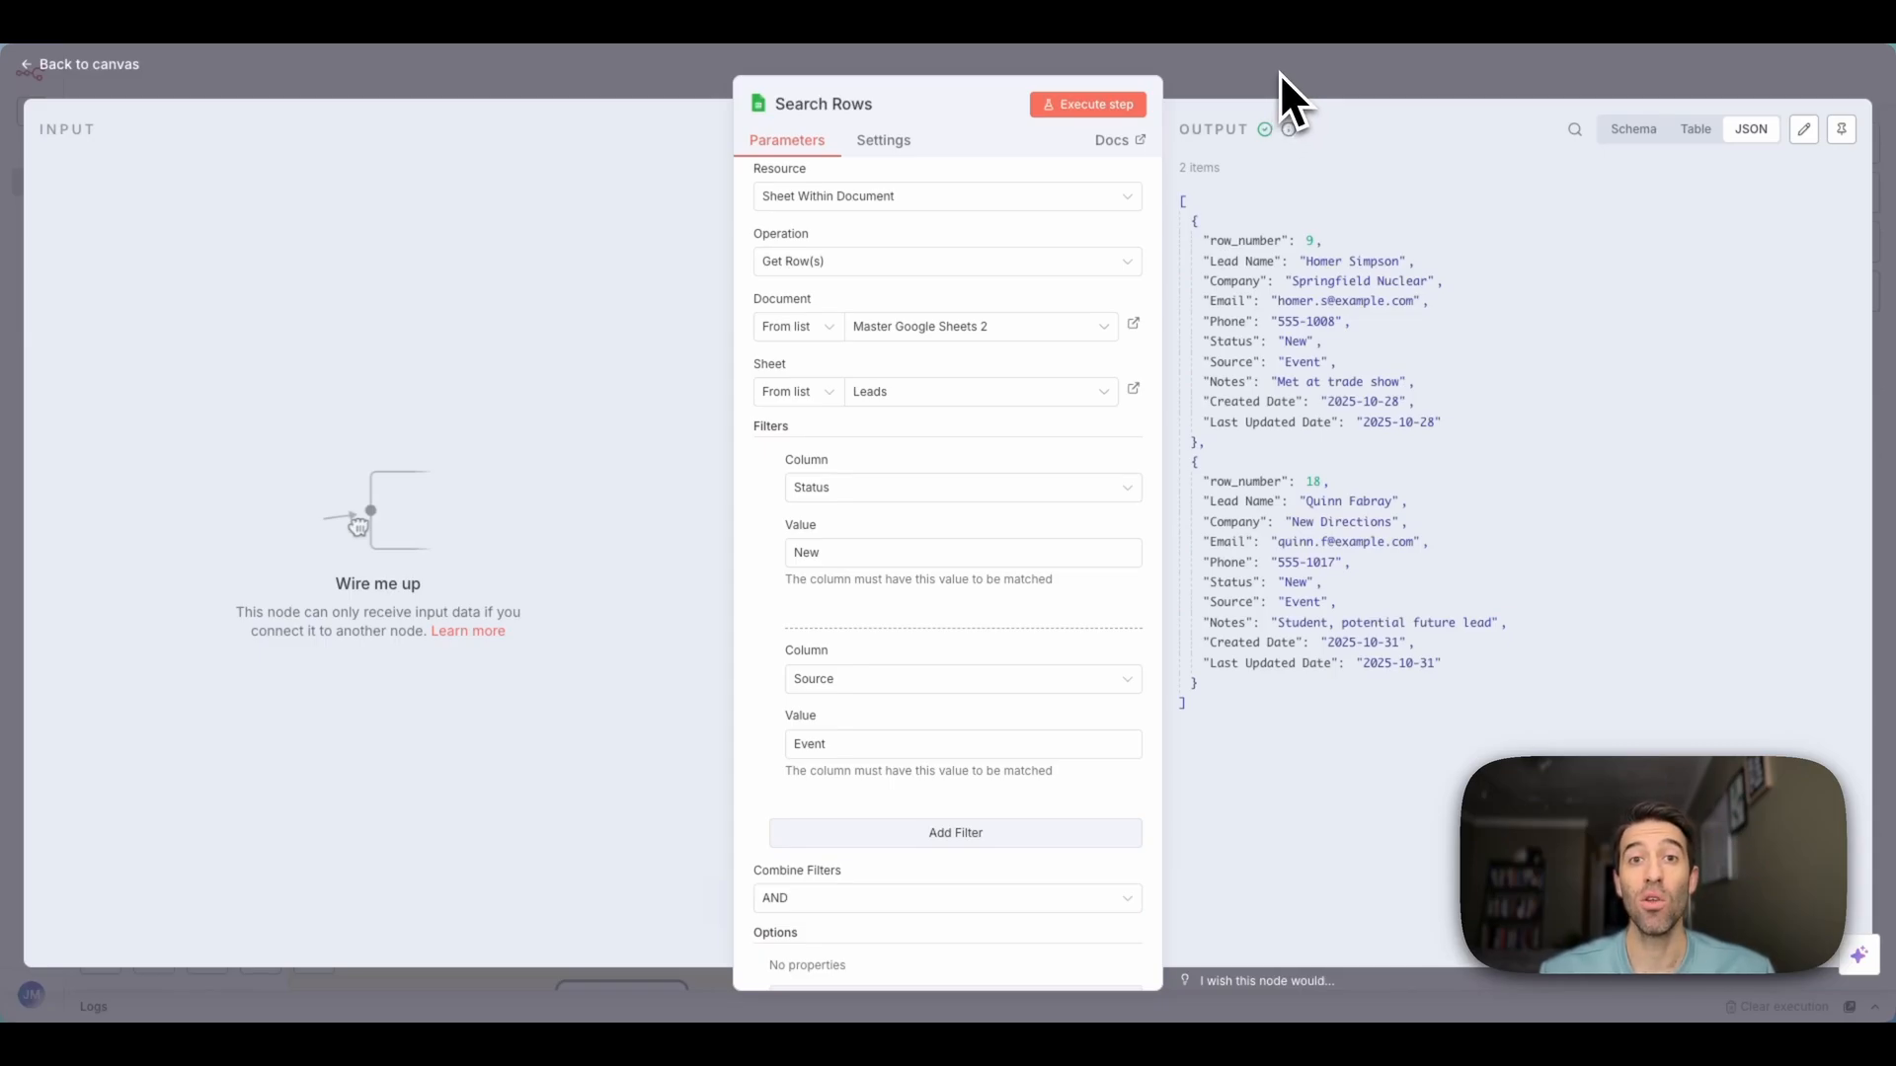
left_click(1313, 77)
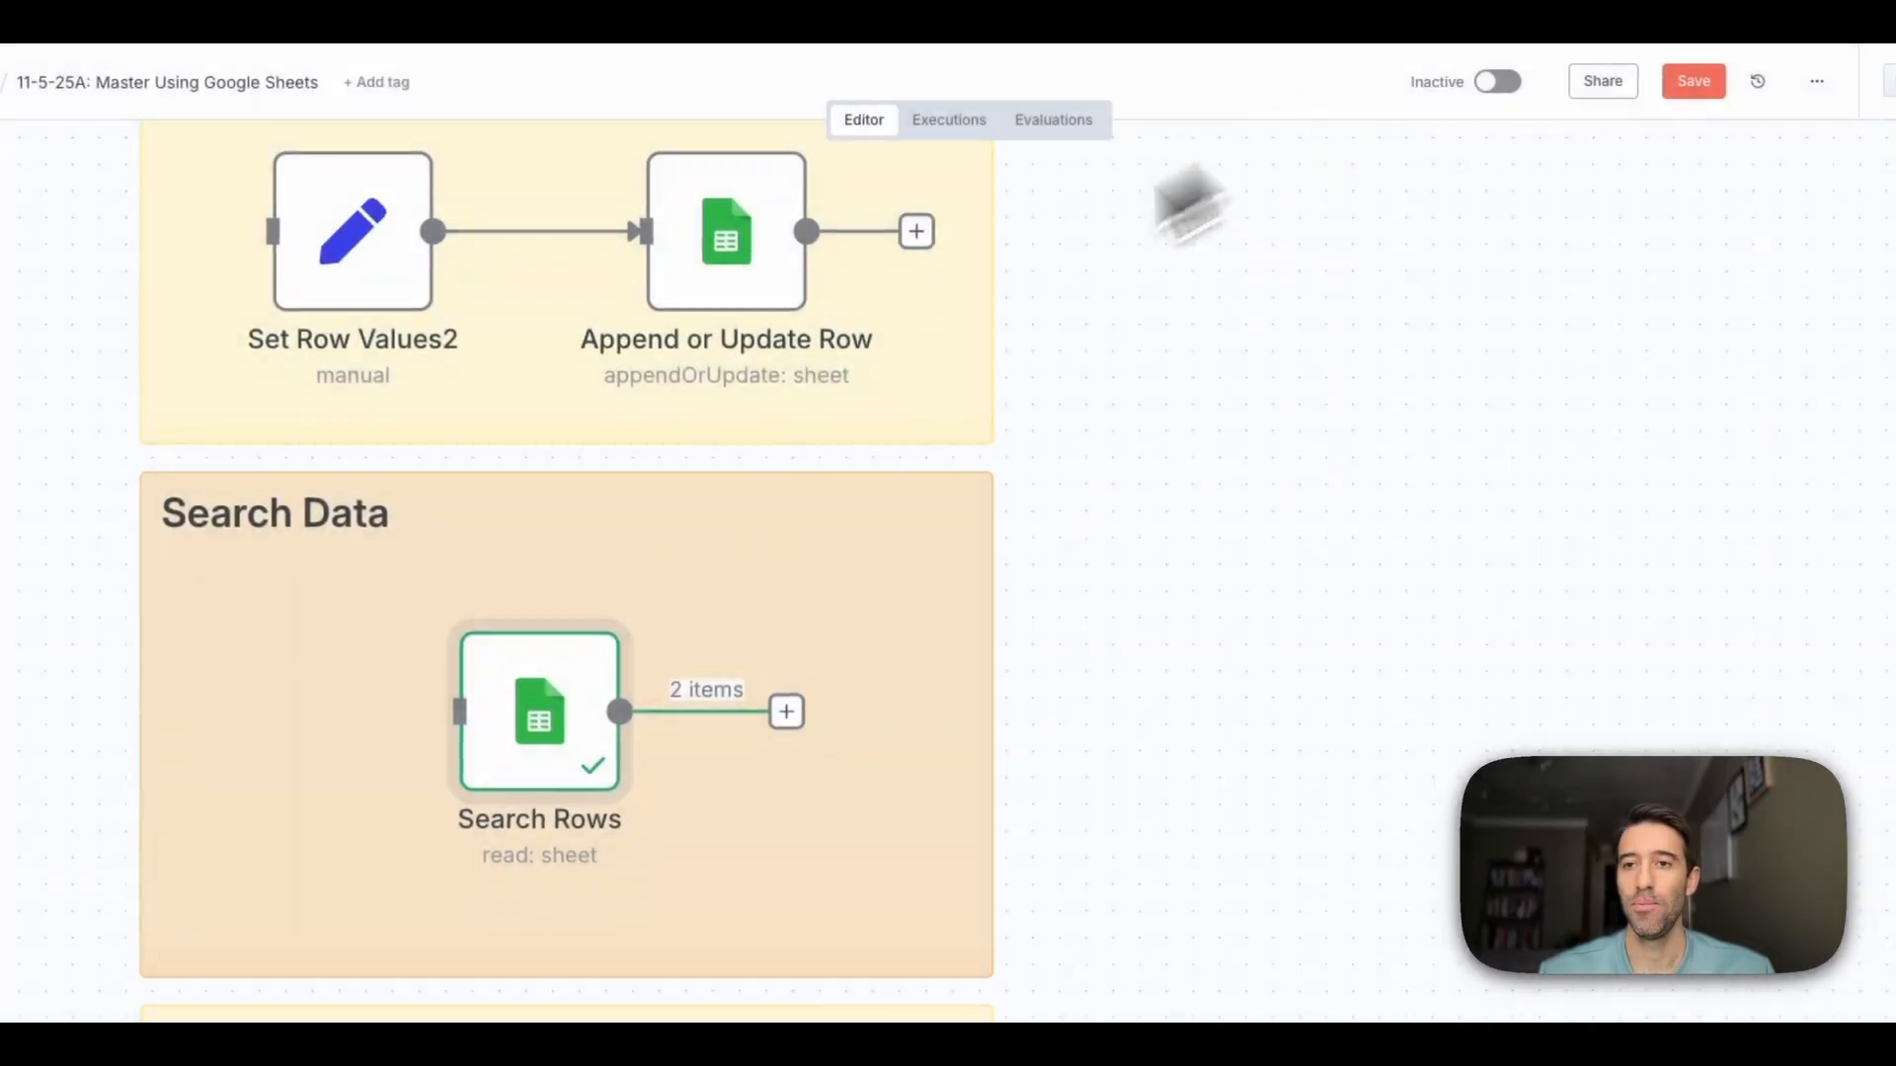
In the Delete Row node under Delete Data, select the document Master Google Sheets 2 and its Leads sheet
scroll(646, 572, "down", 10)
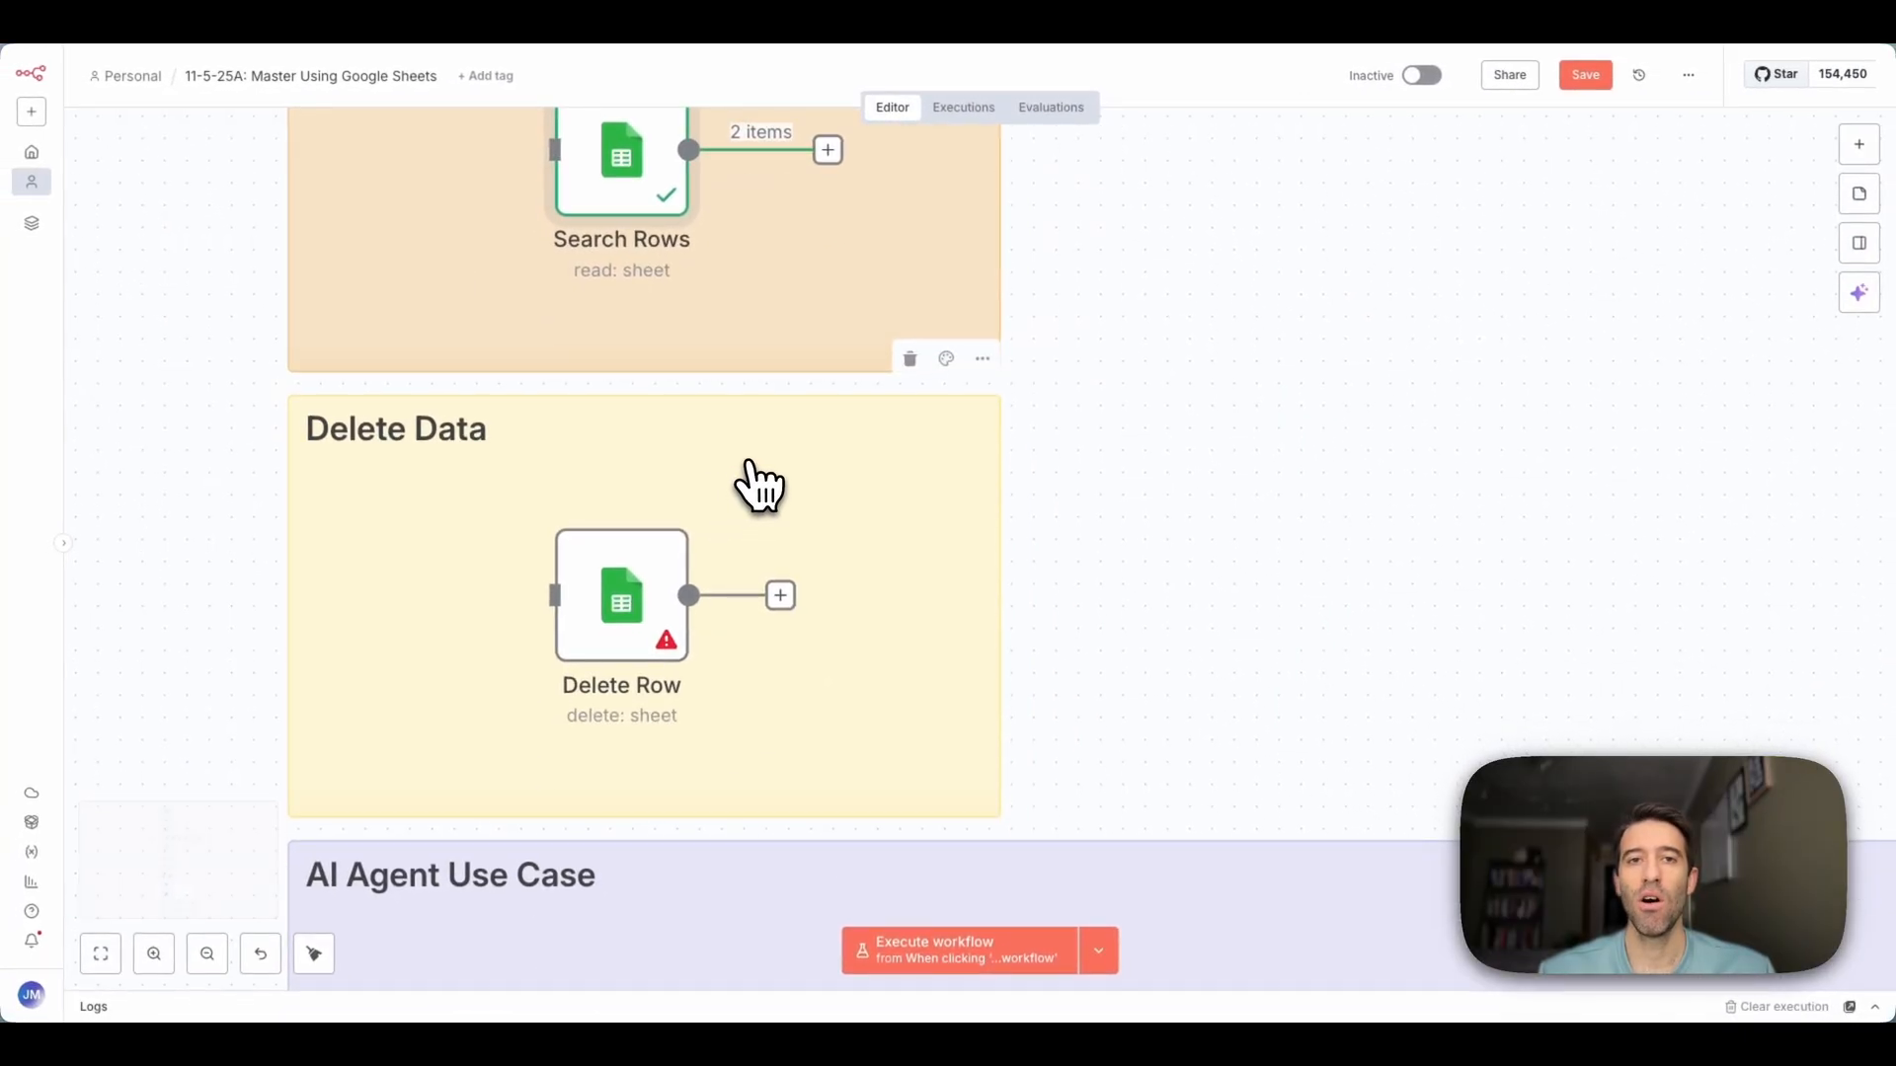
double_click(617, 602)
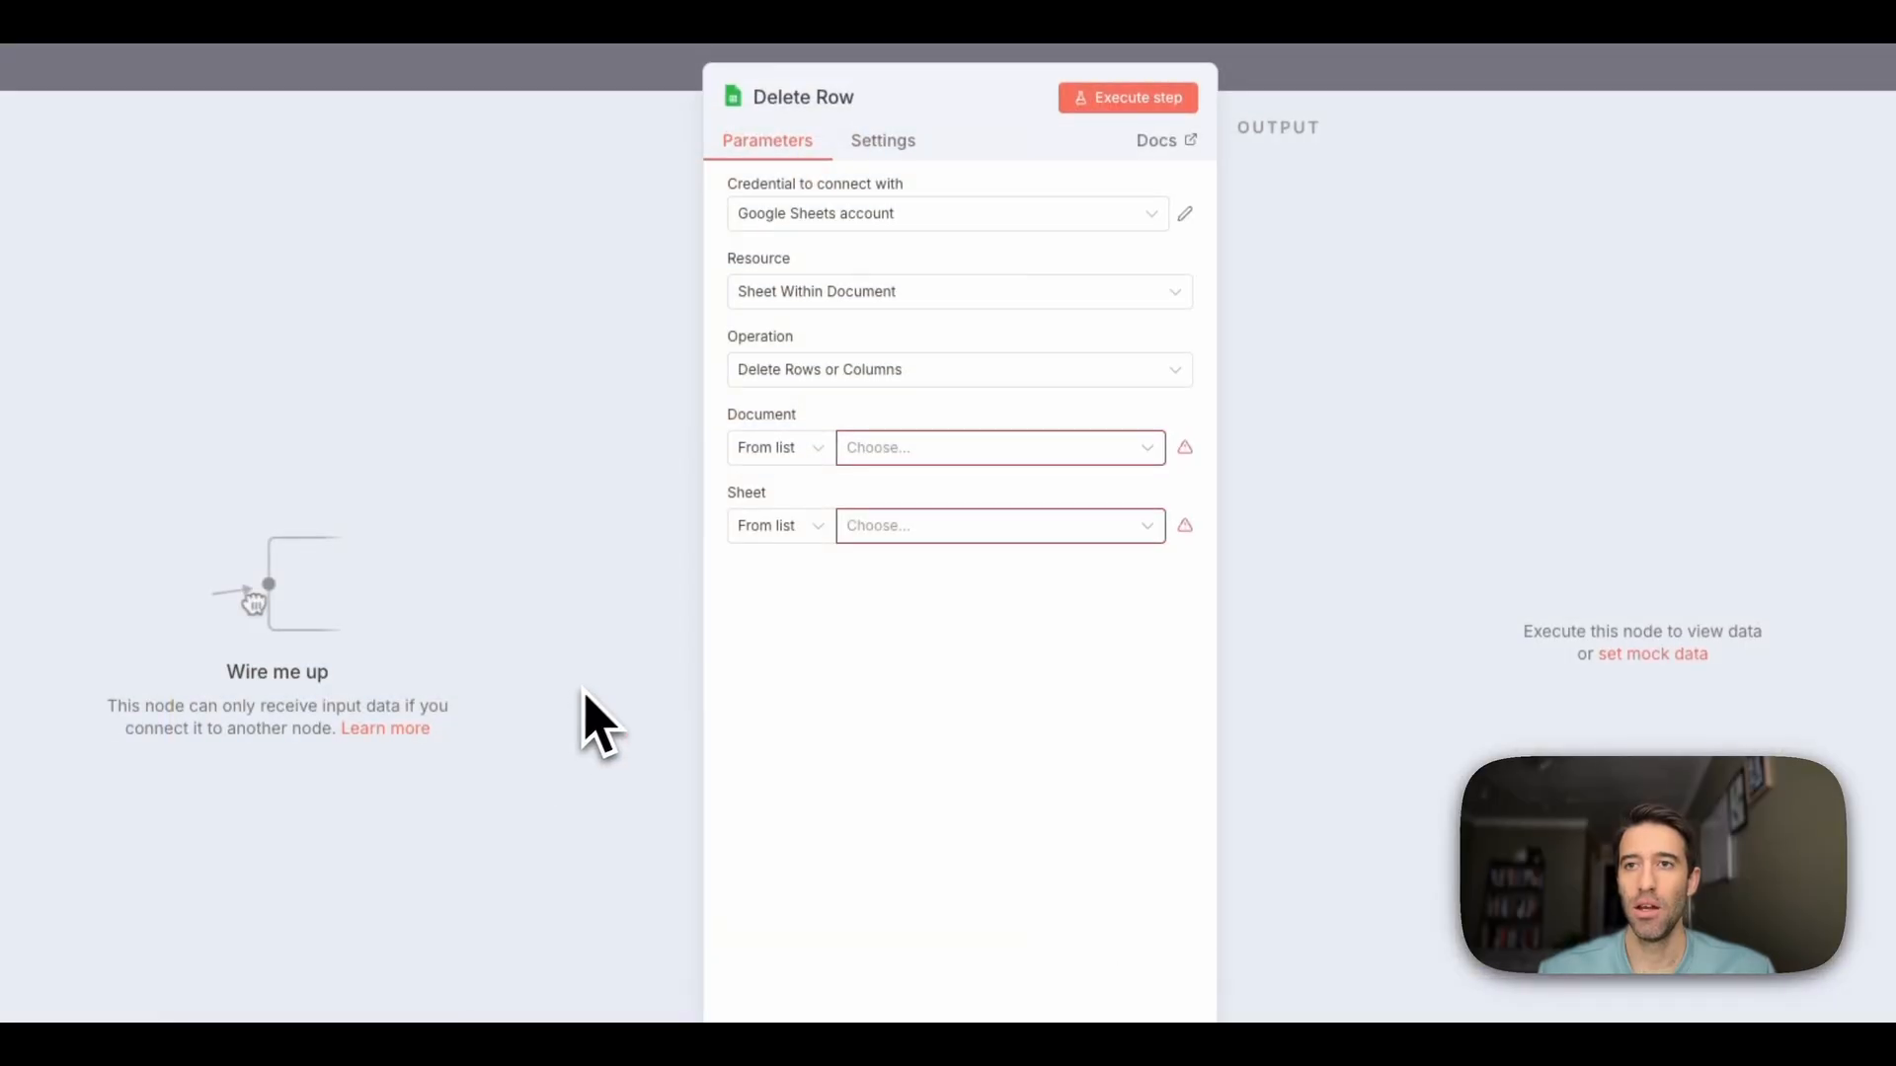
left_click(977, 449)
left_click(815, 549)
left_click(890, 525)
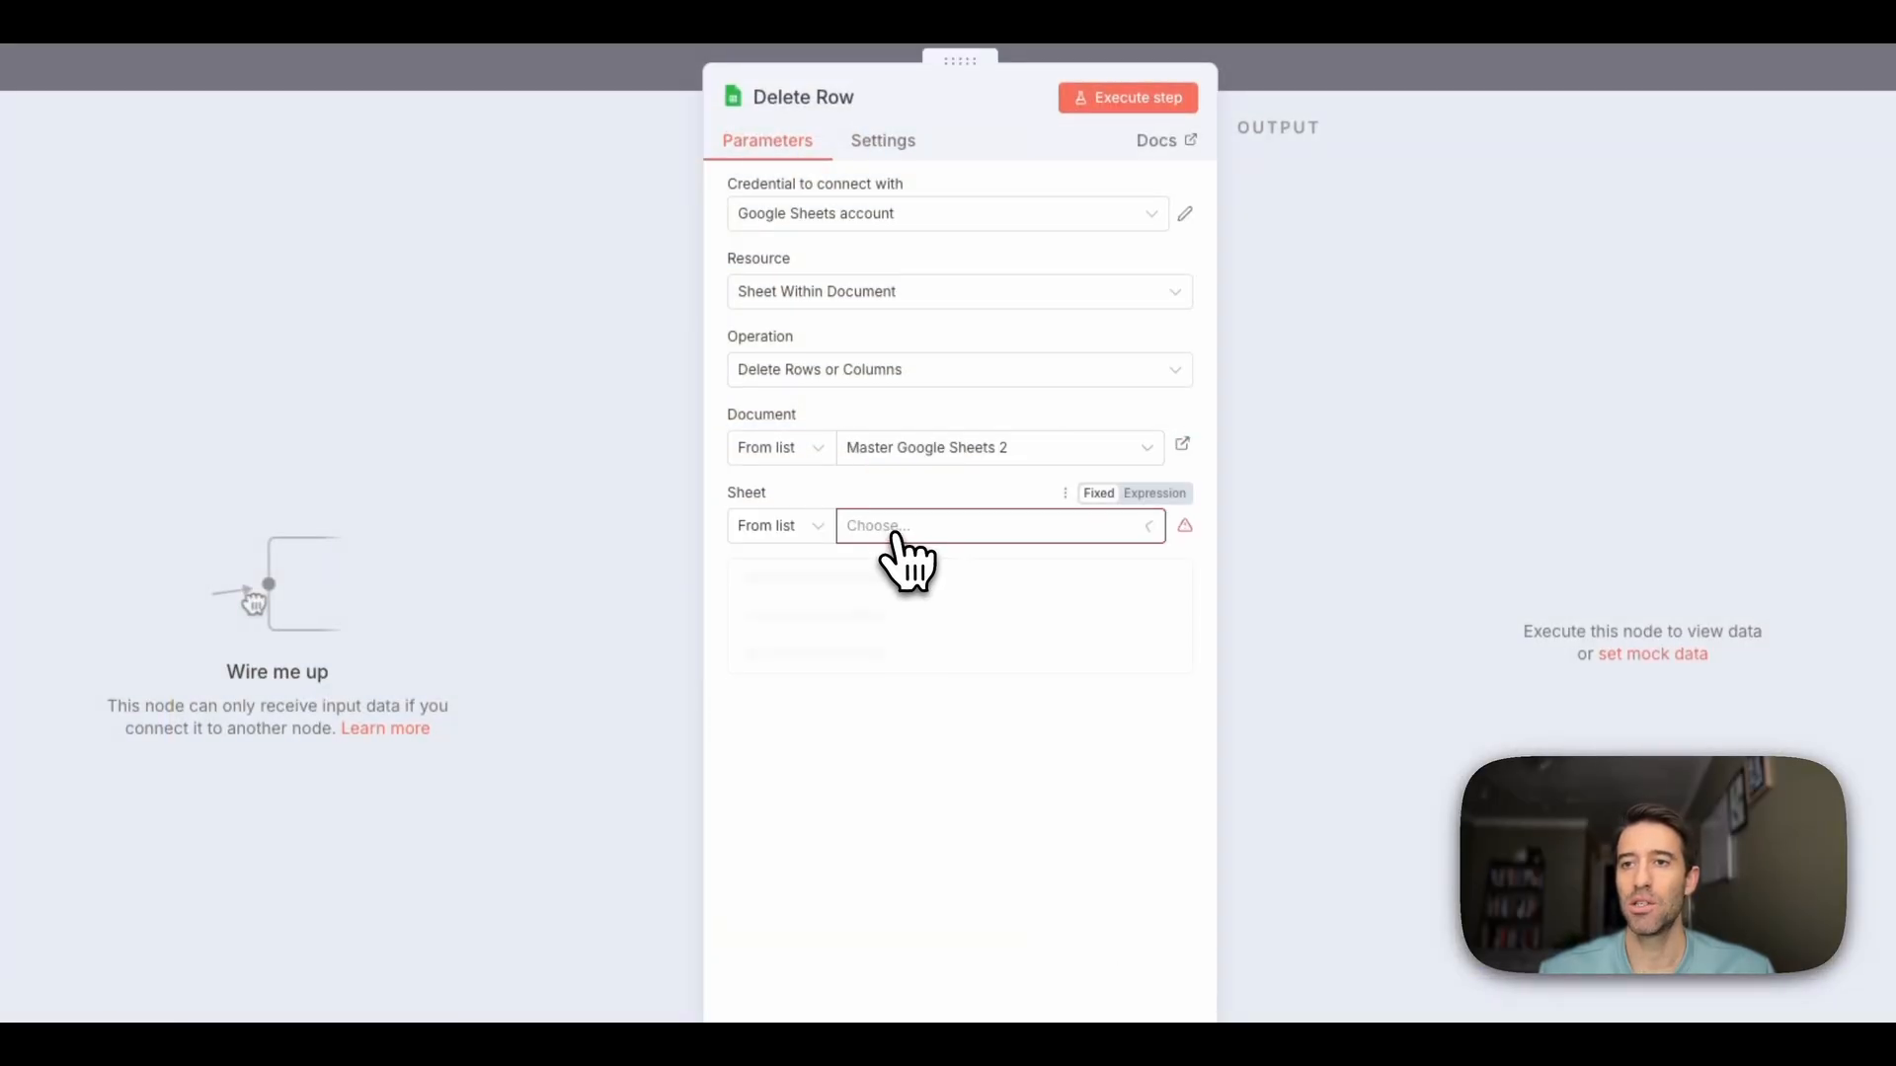
left_click(780, 583)
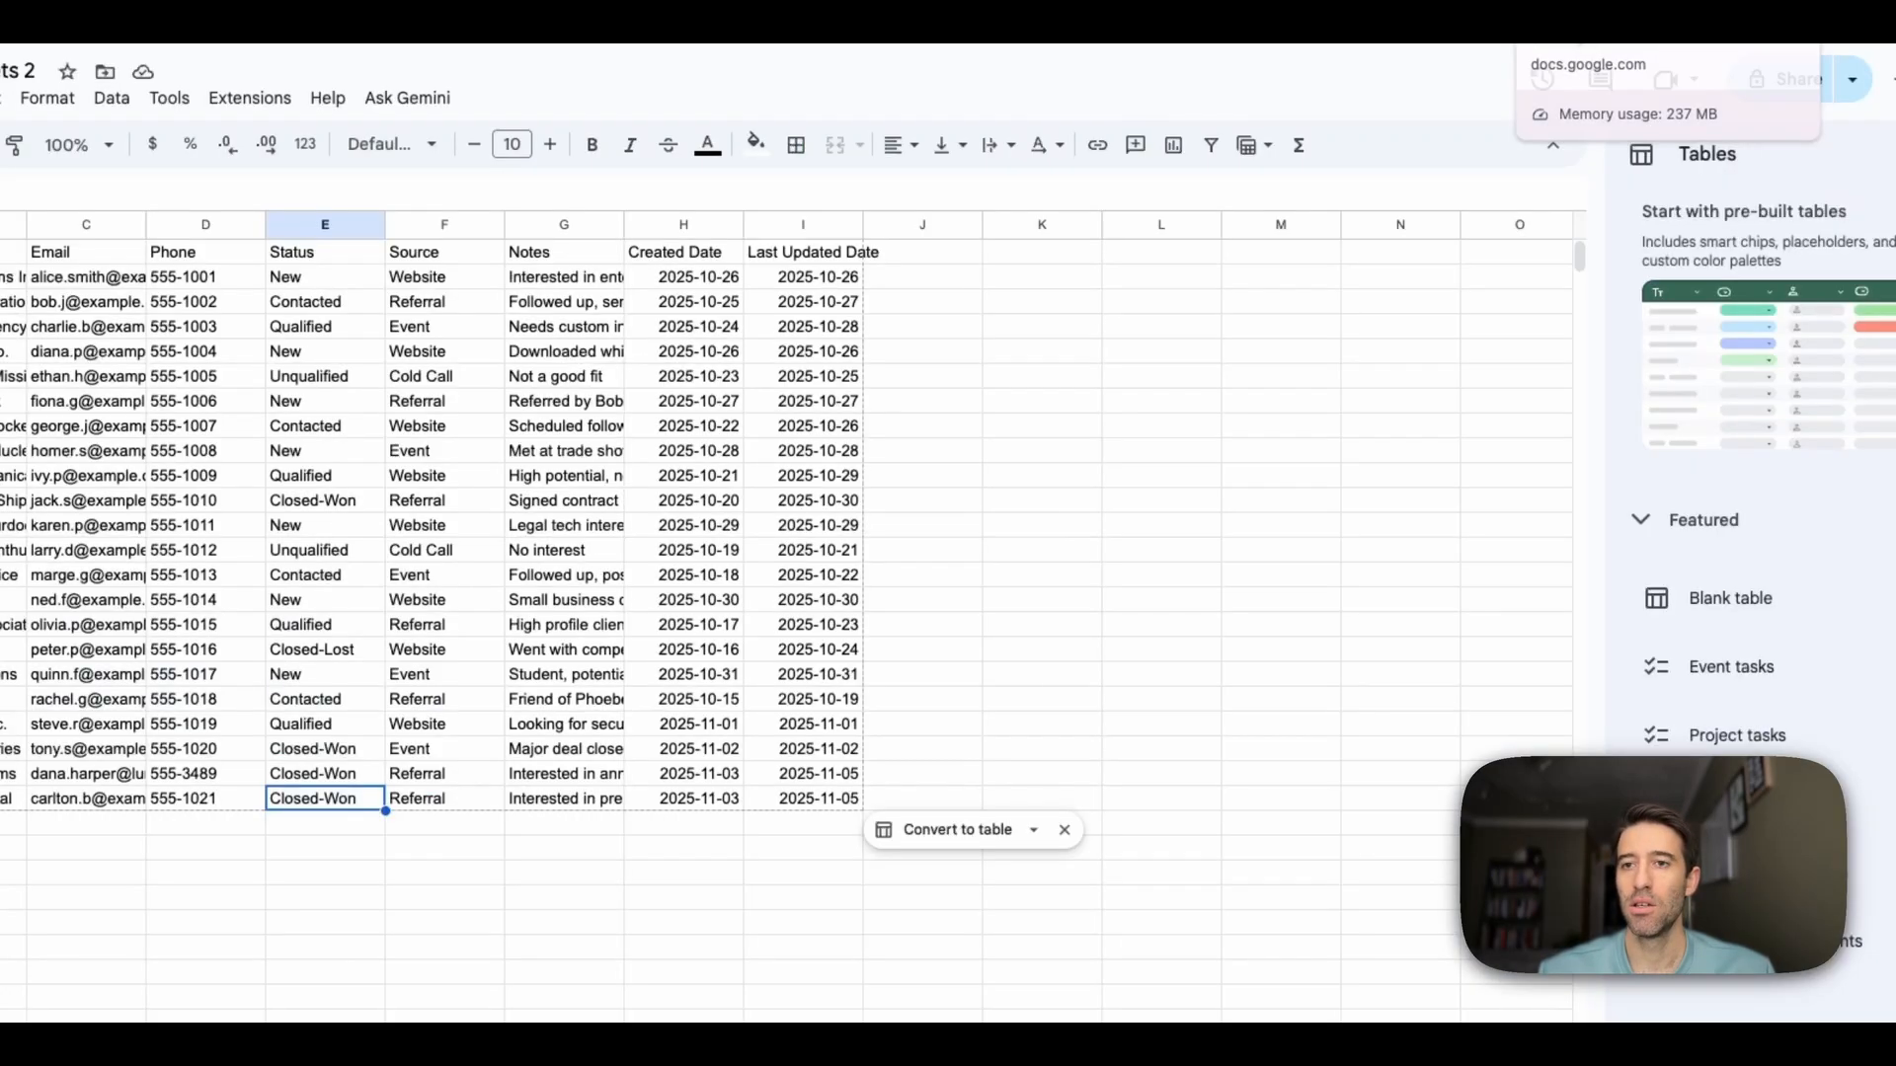
Inspect row 2 of the Leads sheet in Google Sheets, then execute the n8n Delete Row node with start row 2 and 1 row to delete
left_click(94, 281)
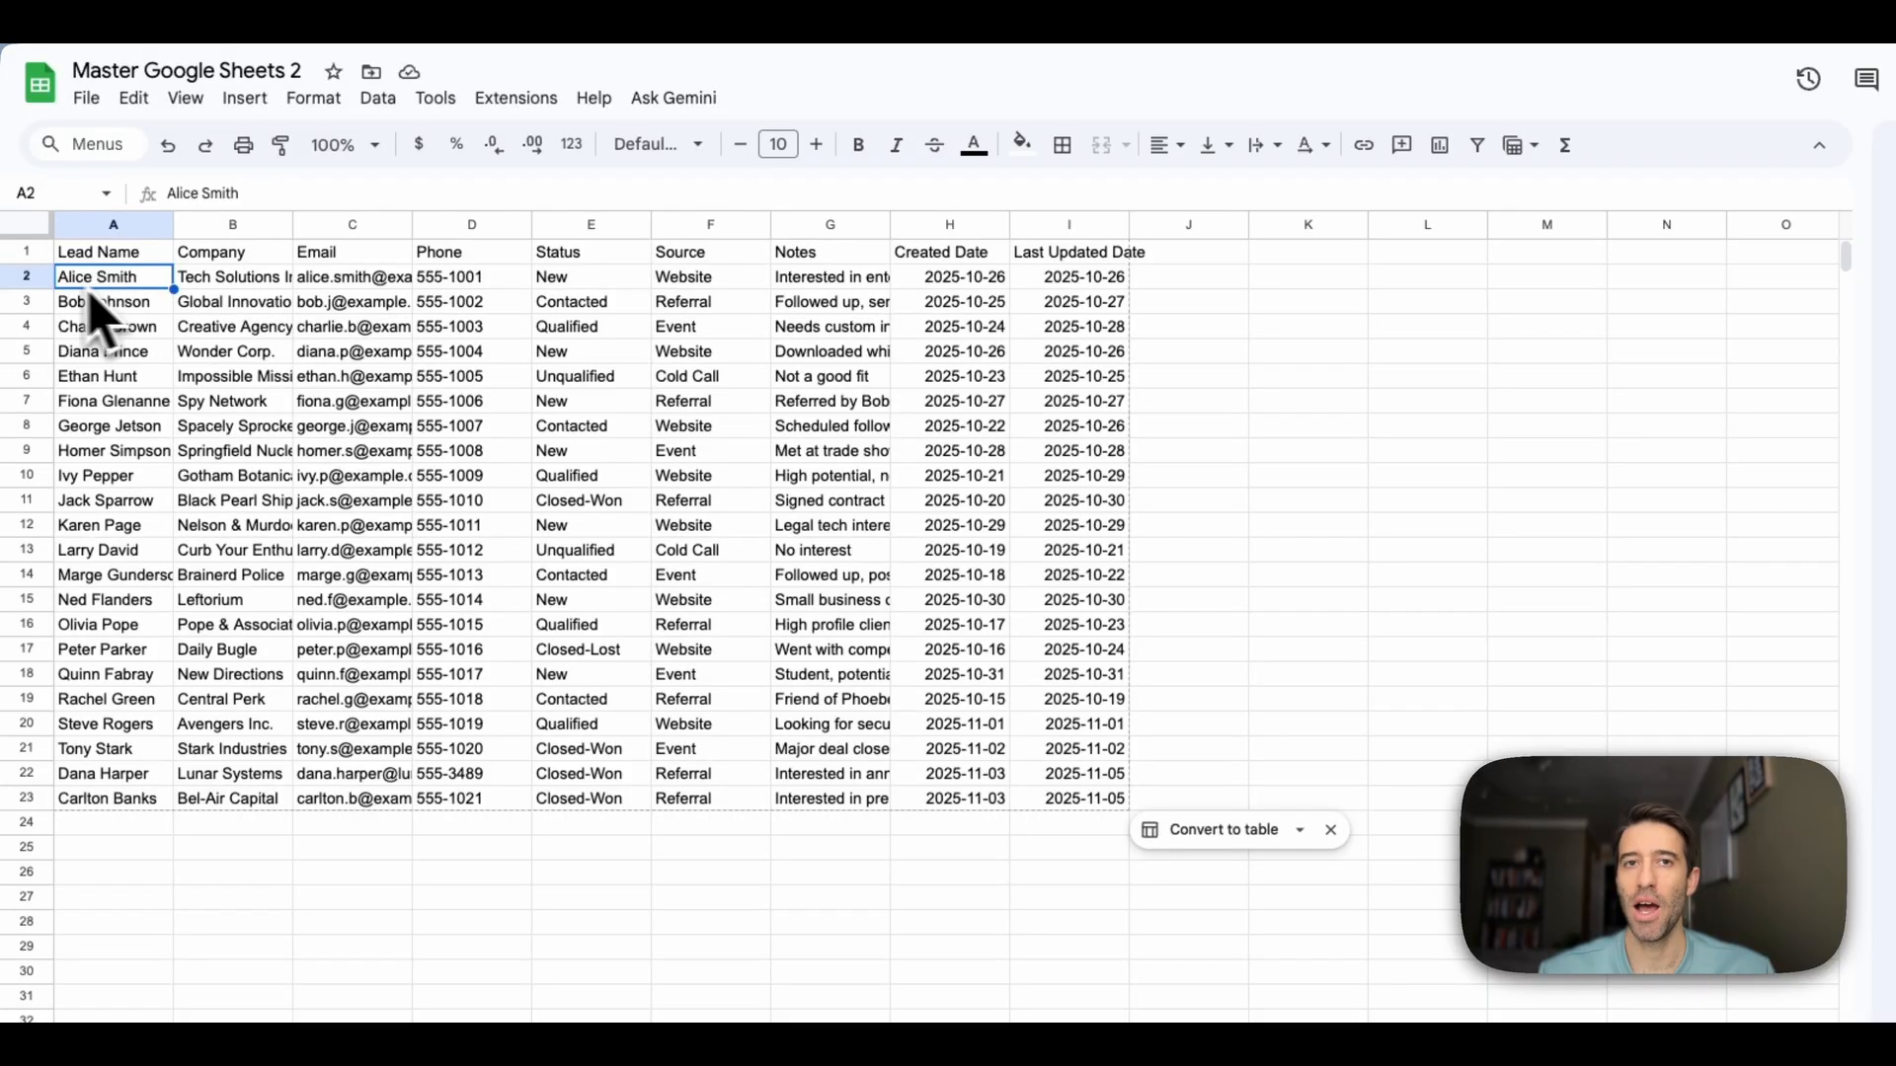
left_click(41, 285)
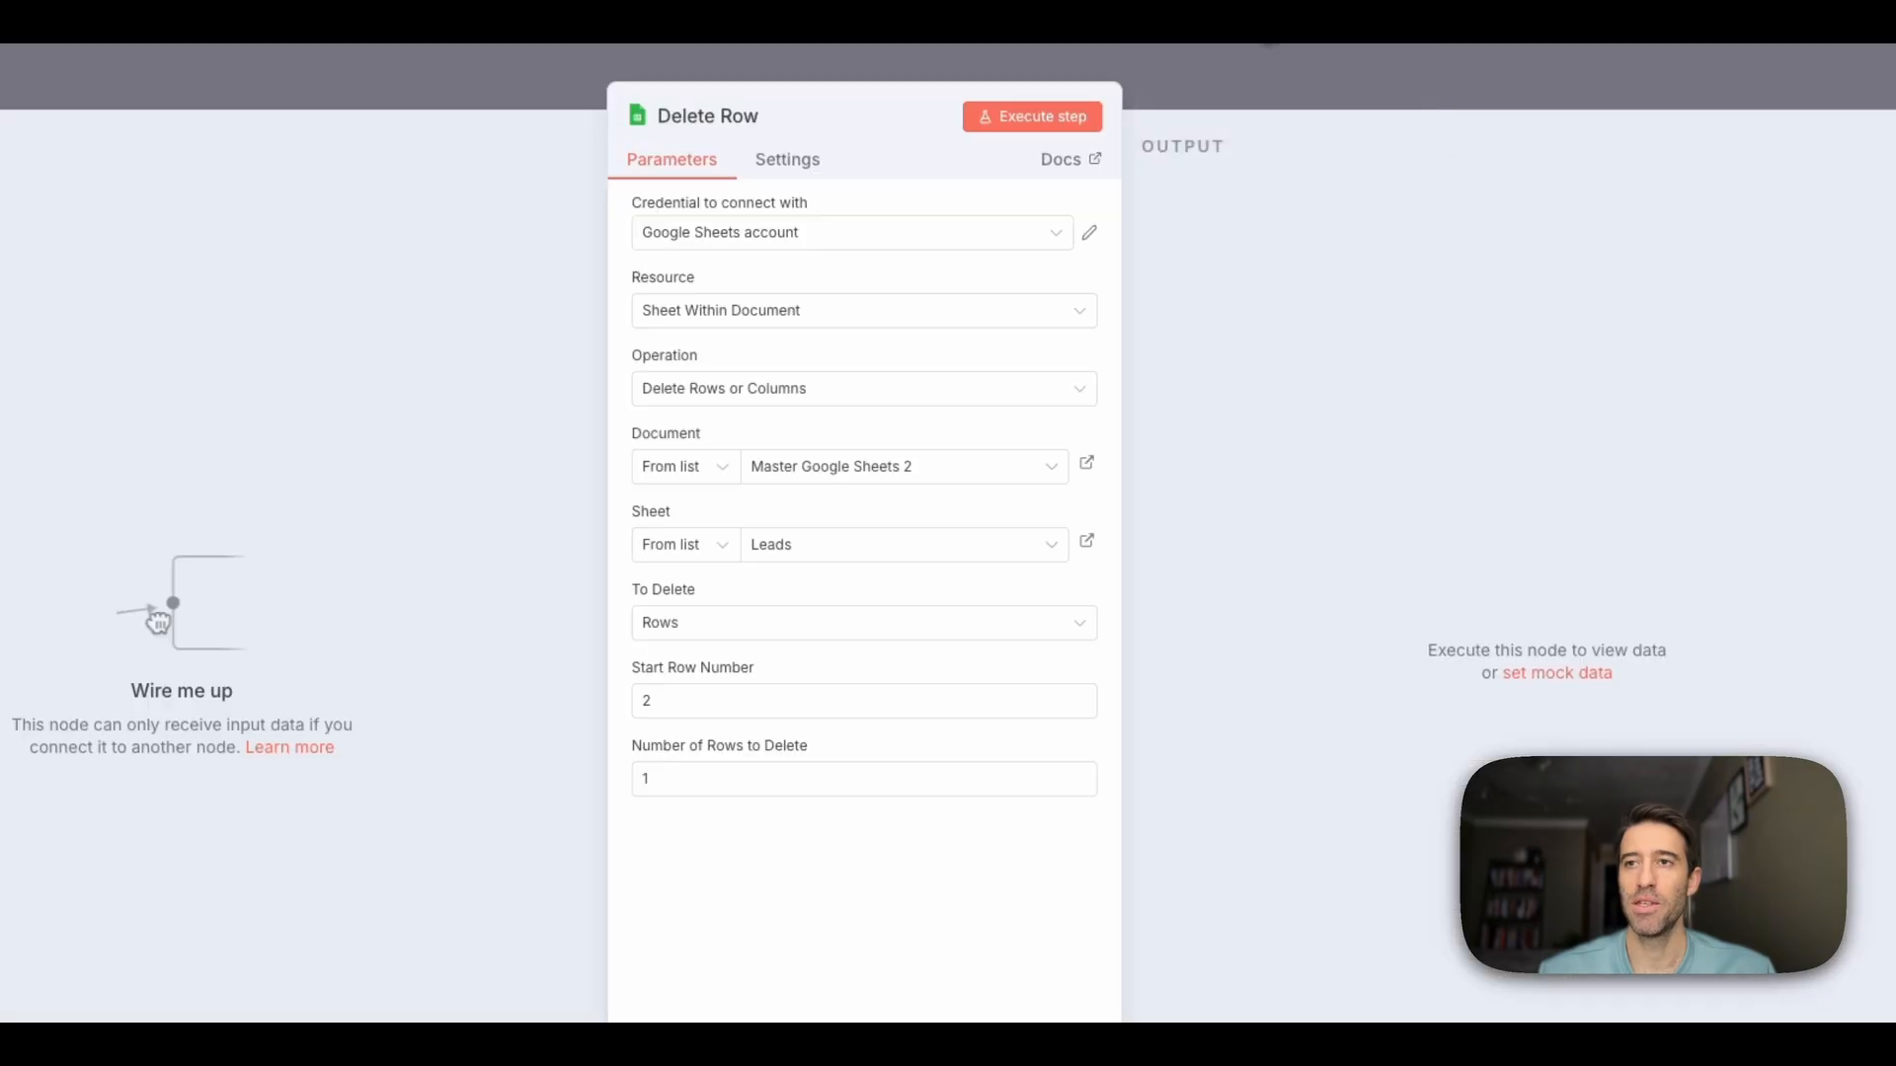
left_click(1086, 118)
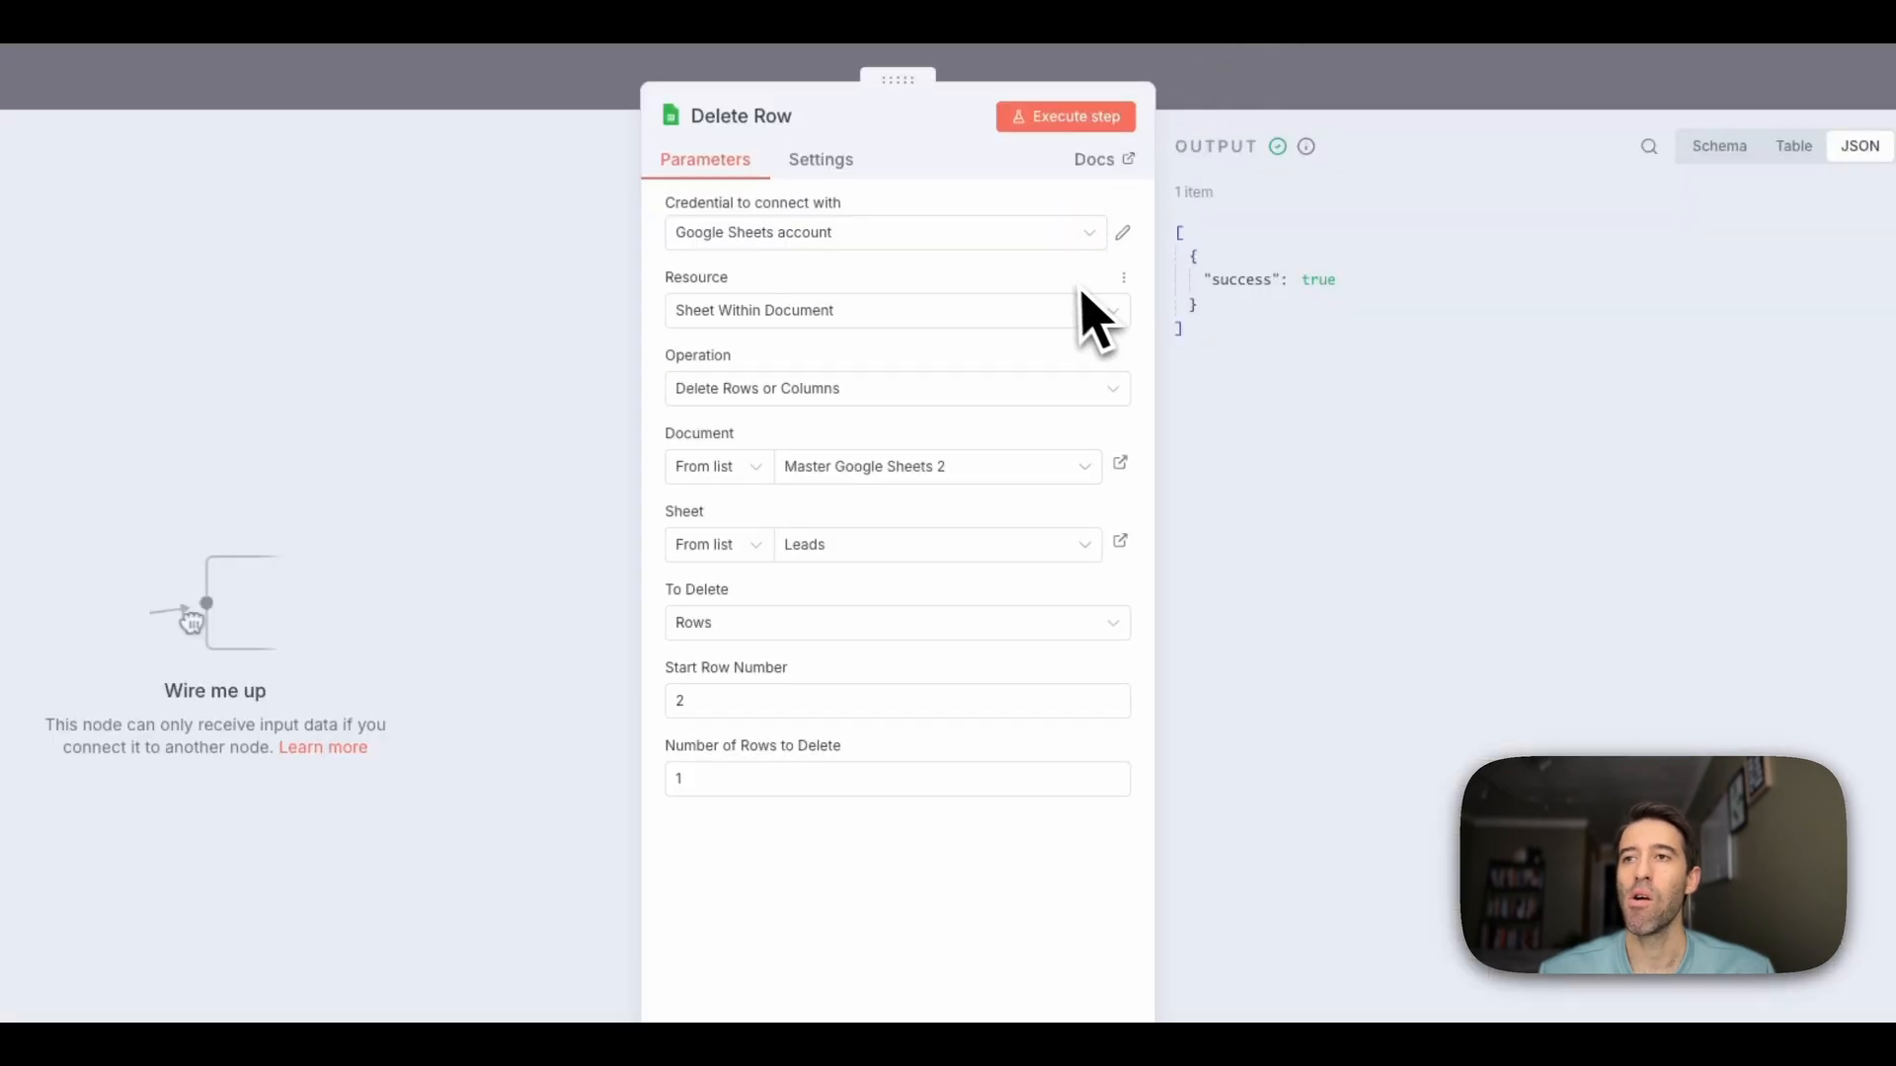
Close the Delete Row node and read through the AI Agent node's system message in the AI Agent Use Case section
left_click(1272, 85)
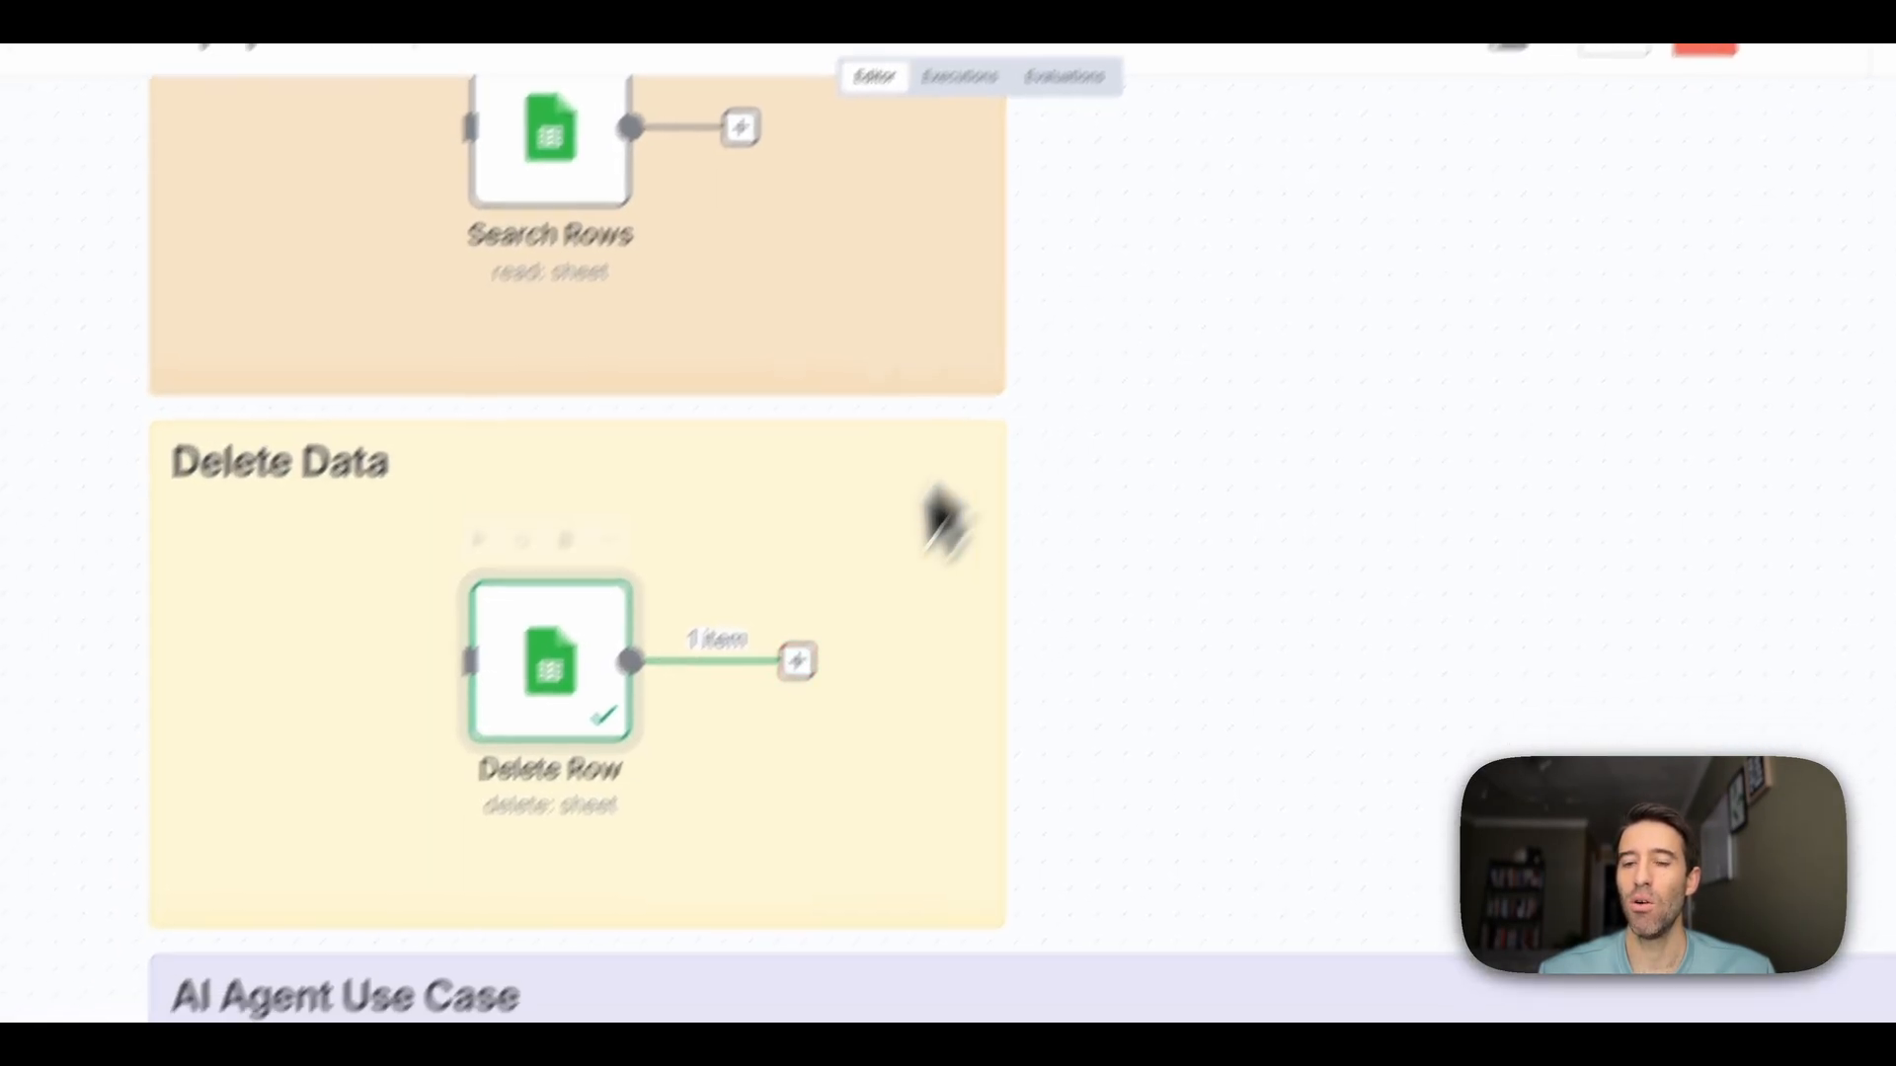
scroll(685, 659, "down", 2)
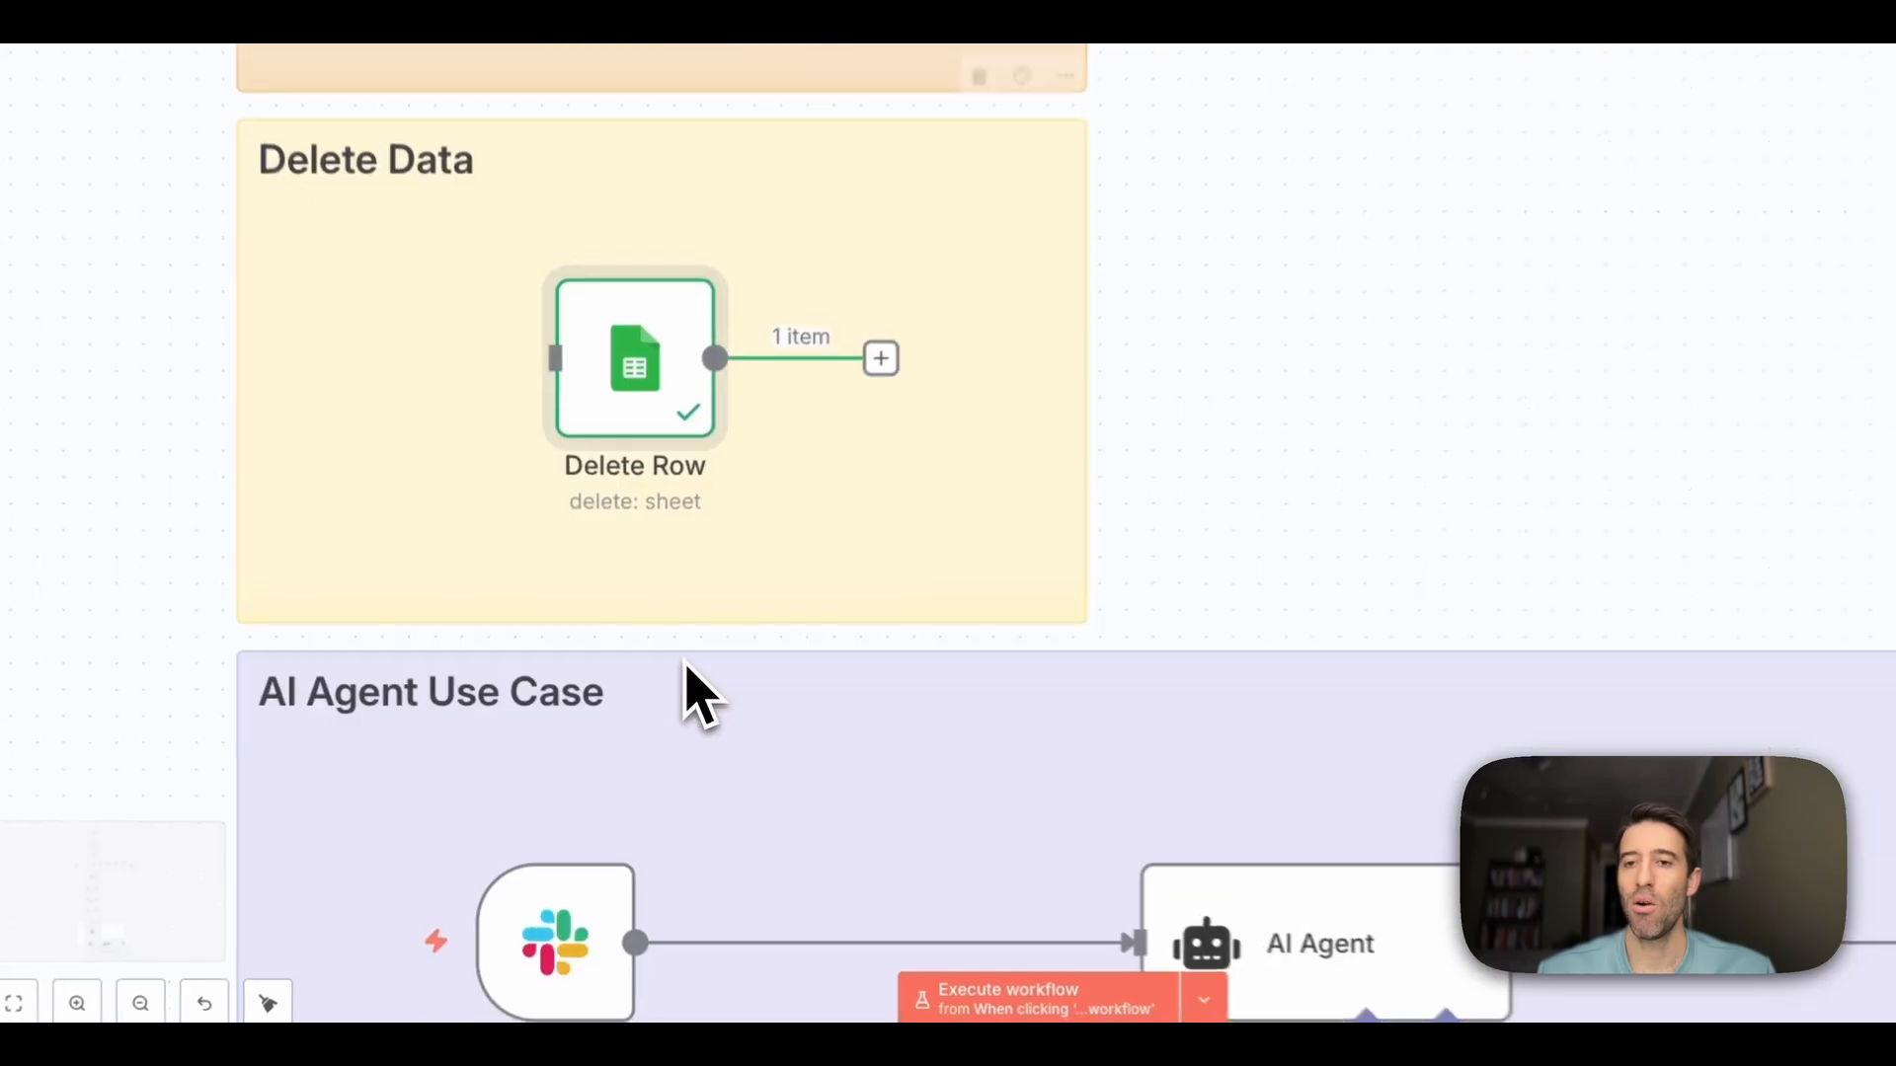
scroll(685, 660, "down", 4)
scroll(661, 665, "down", 3)
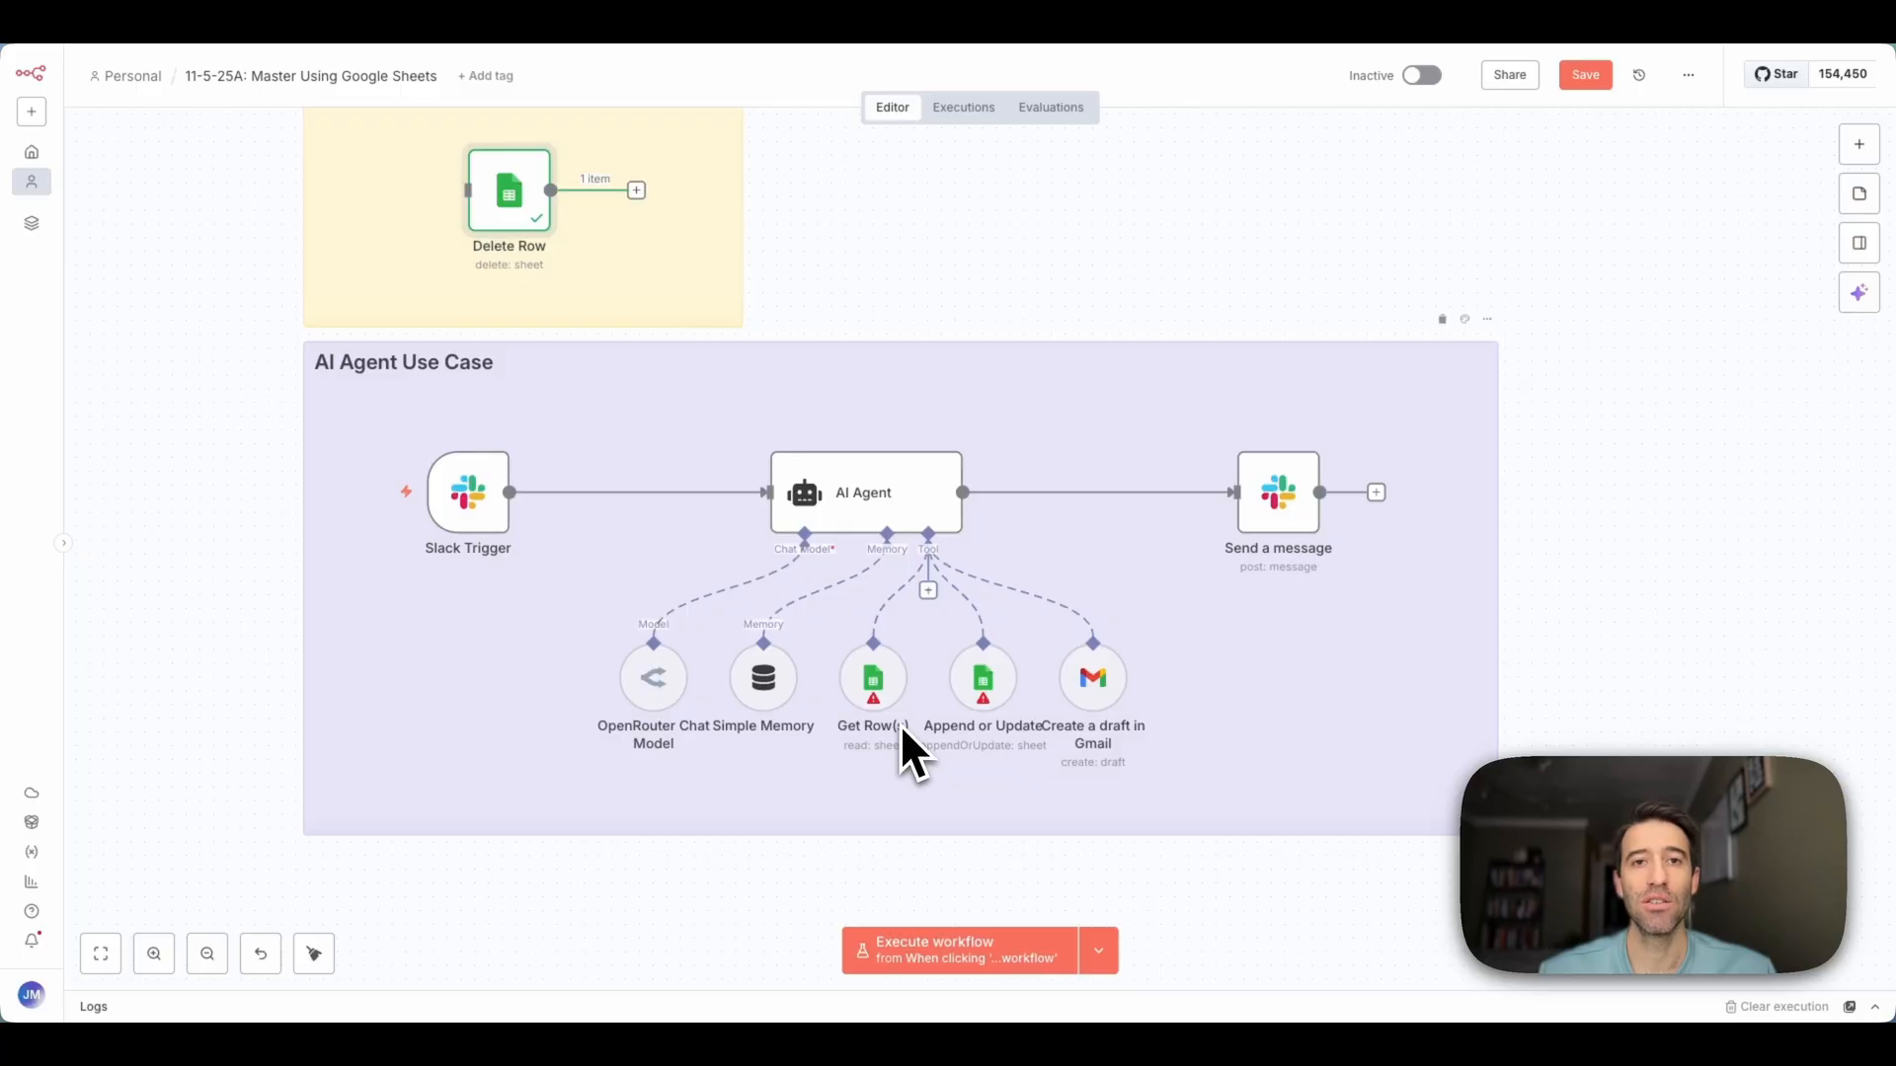
double_click(906, 523)
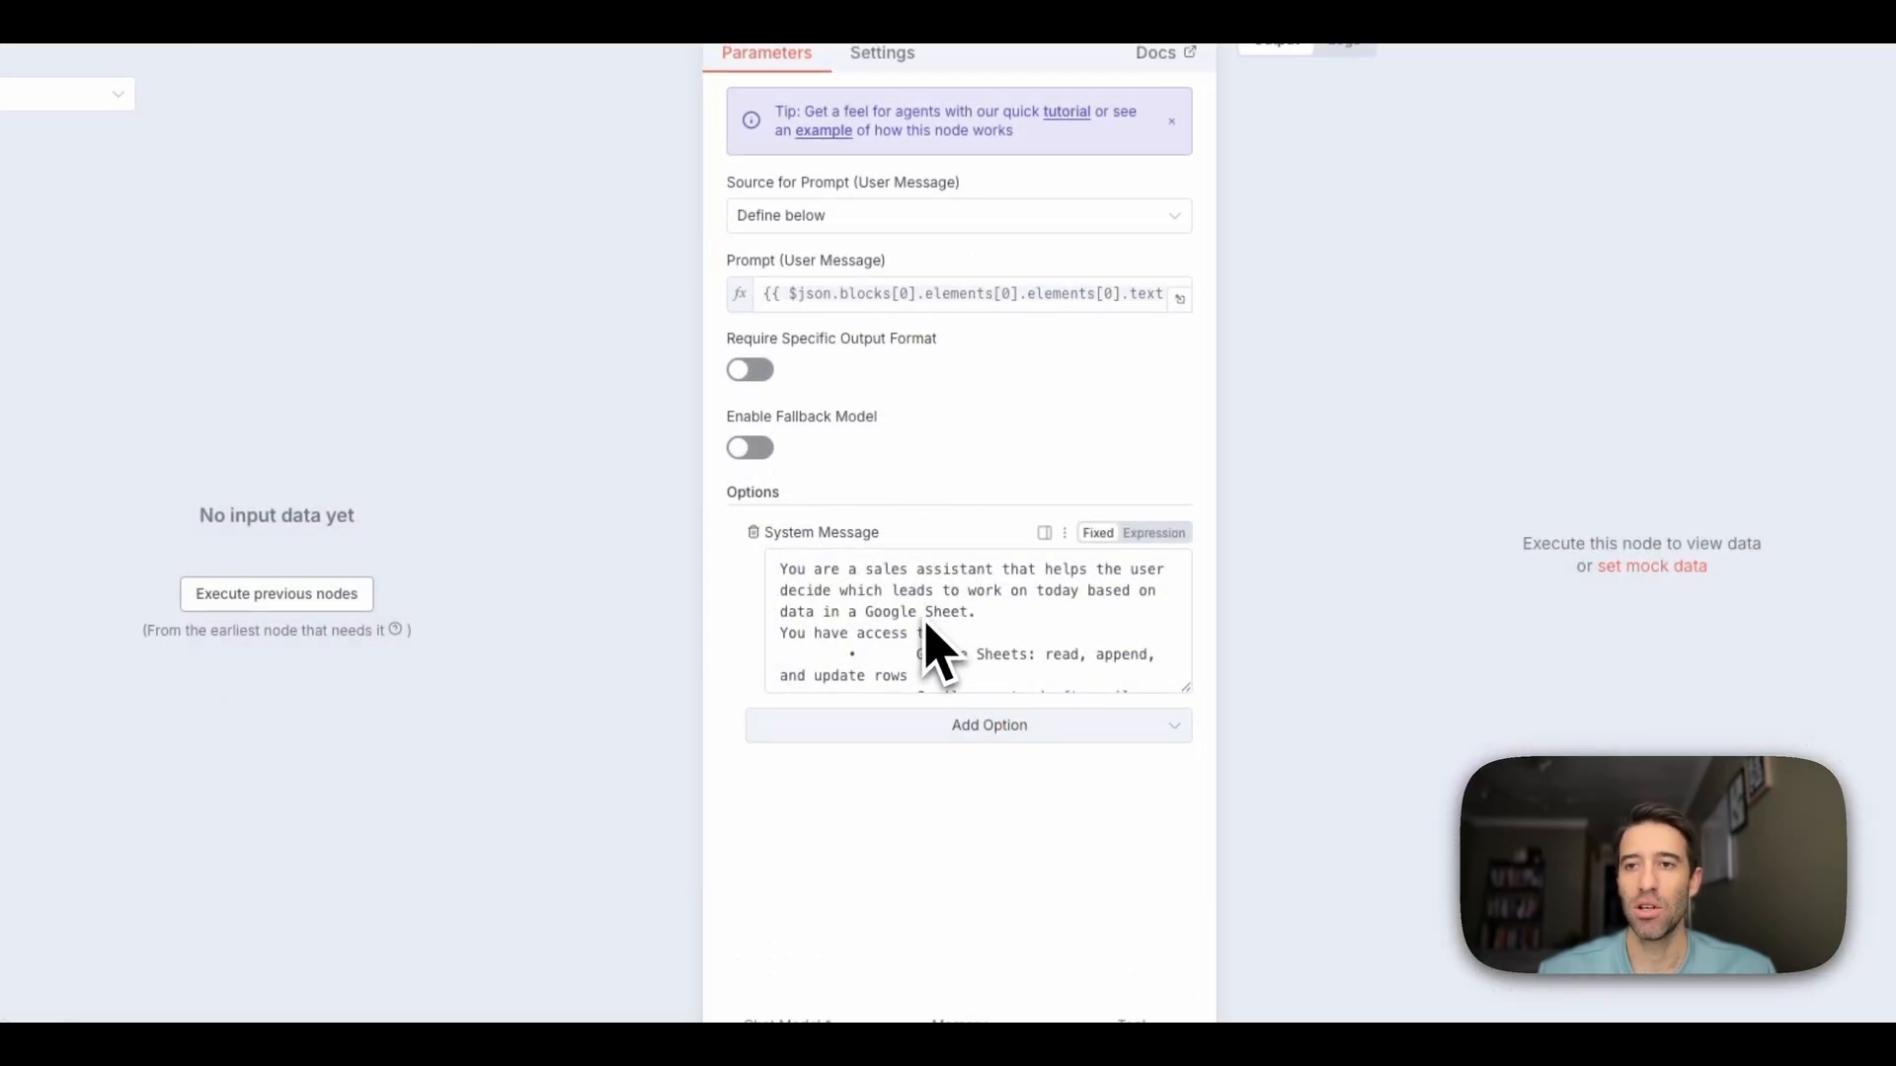
scroll(926, 627, "down", 10)
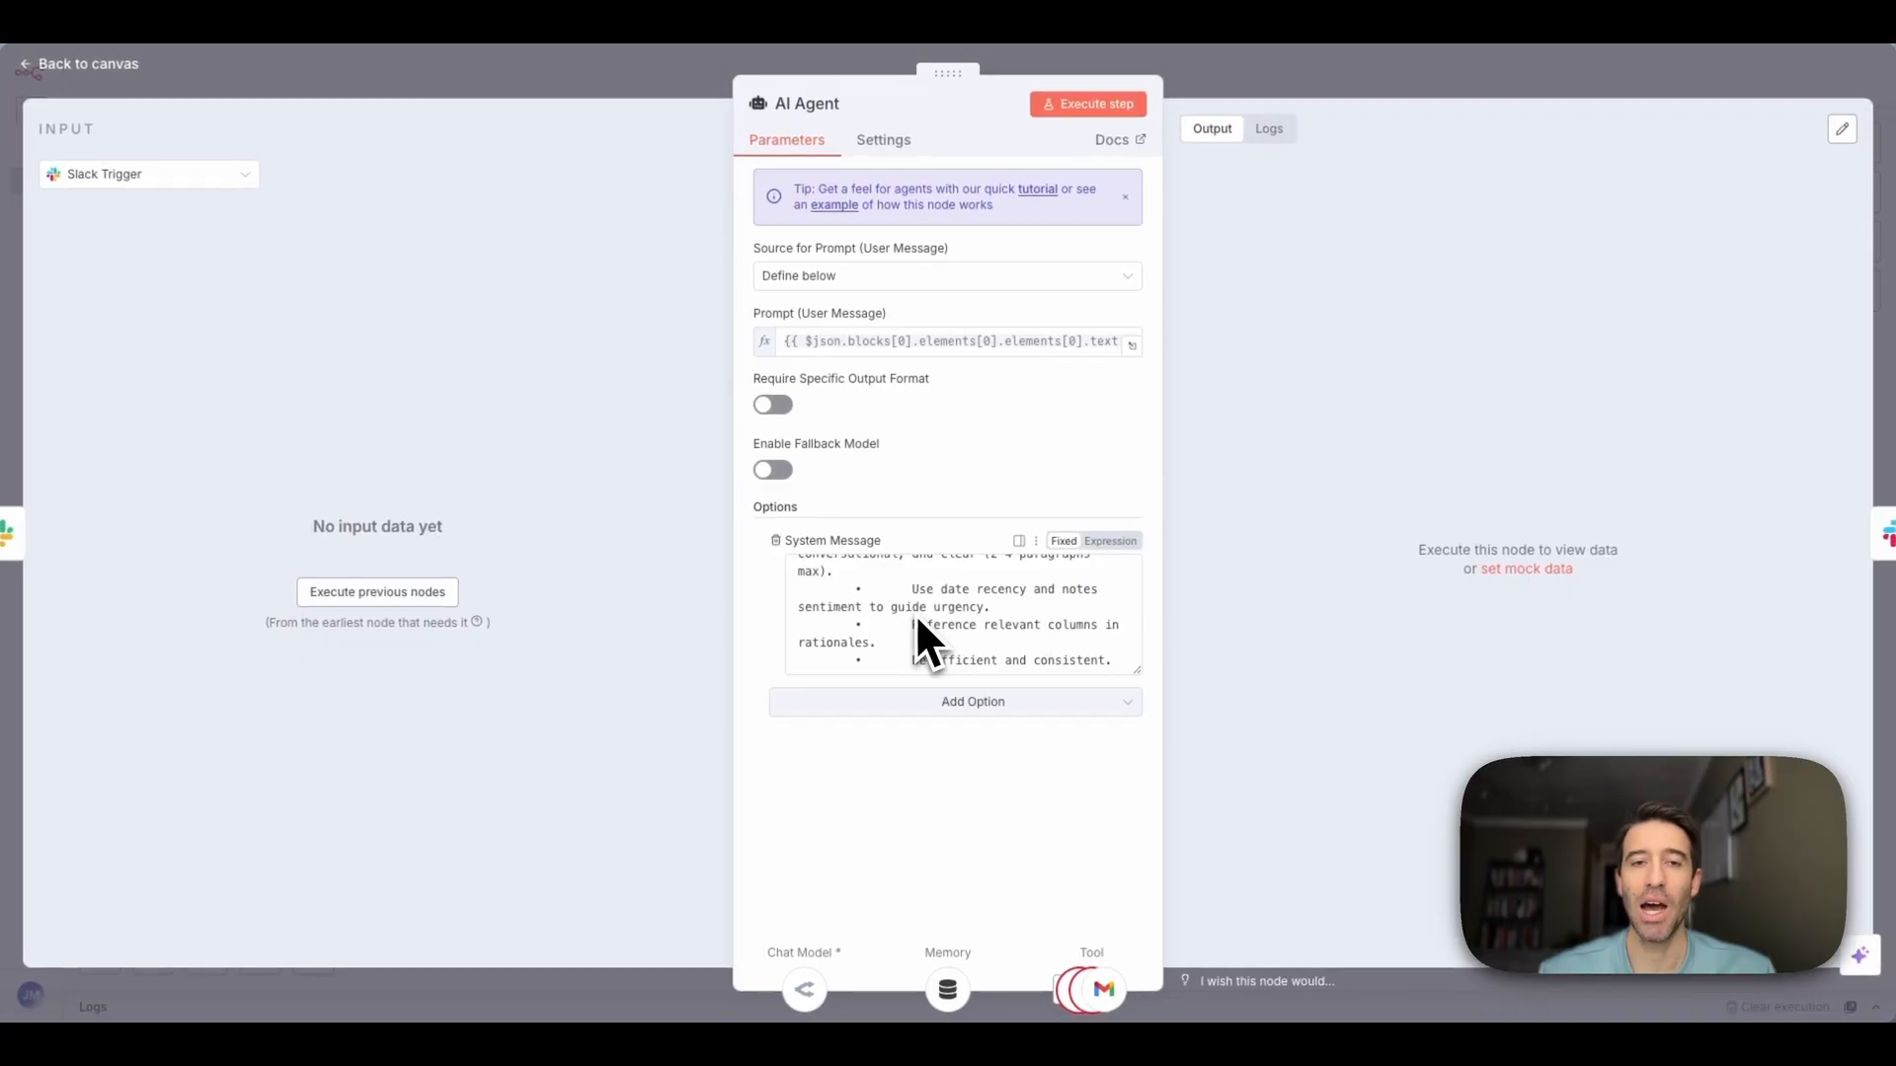
scroll(916, 613, "up", 10)
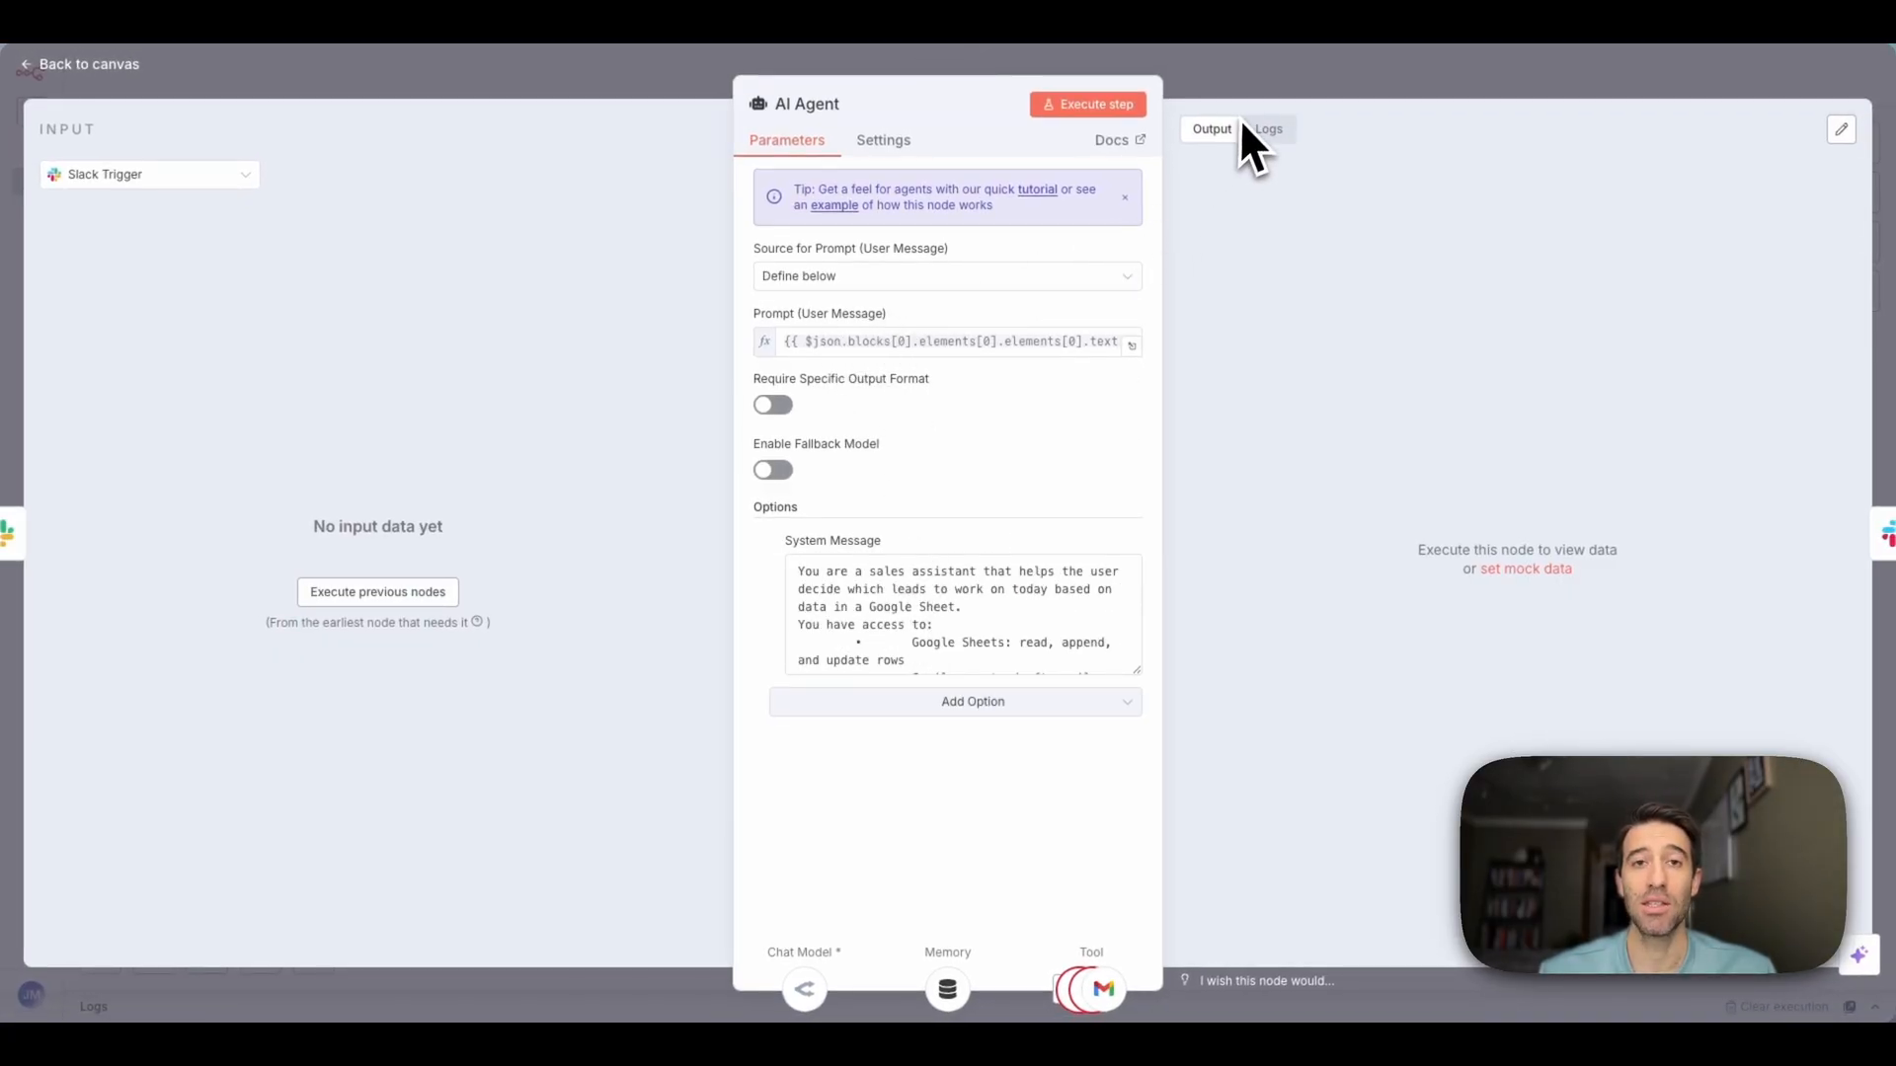
left_click(1241, 85)
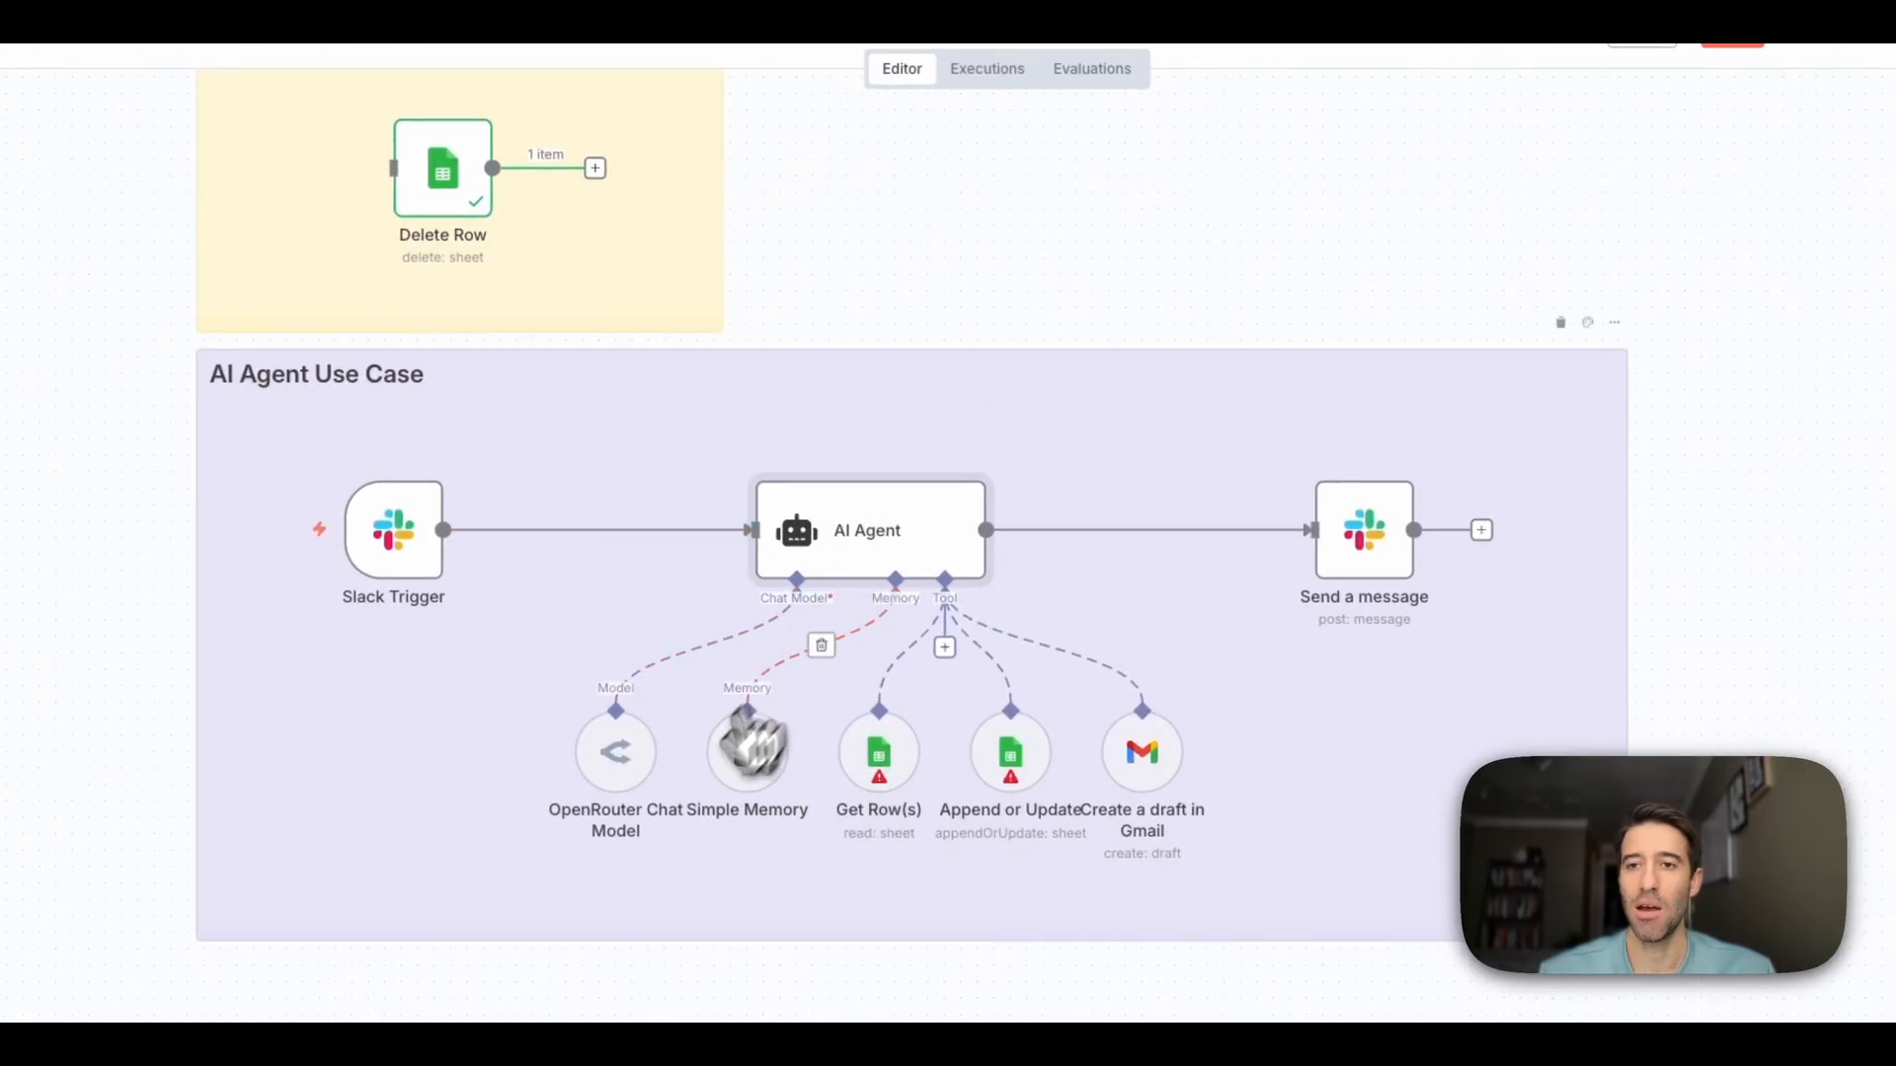
Inspect the model chosen in the OpenRouter Chat Model node and the session key and context window in Simple Memory
double_click(634, 766)
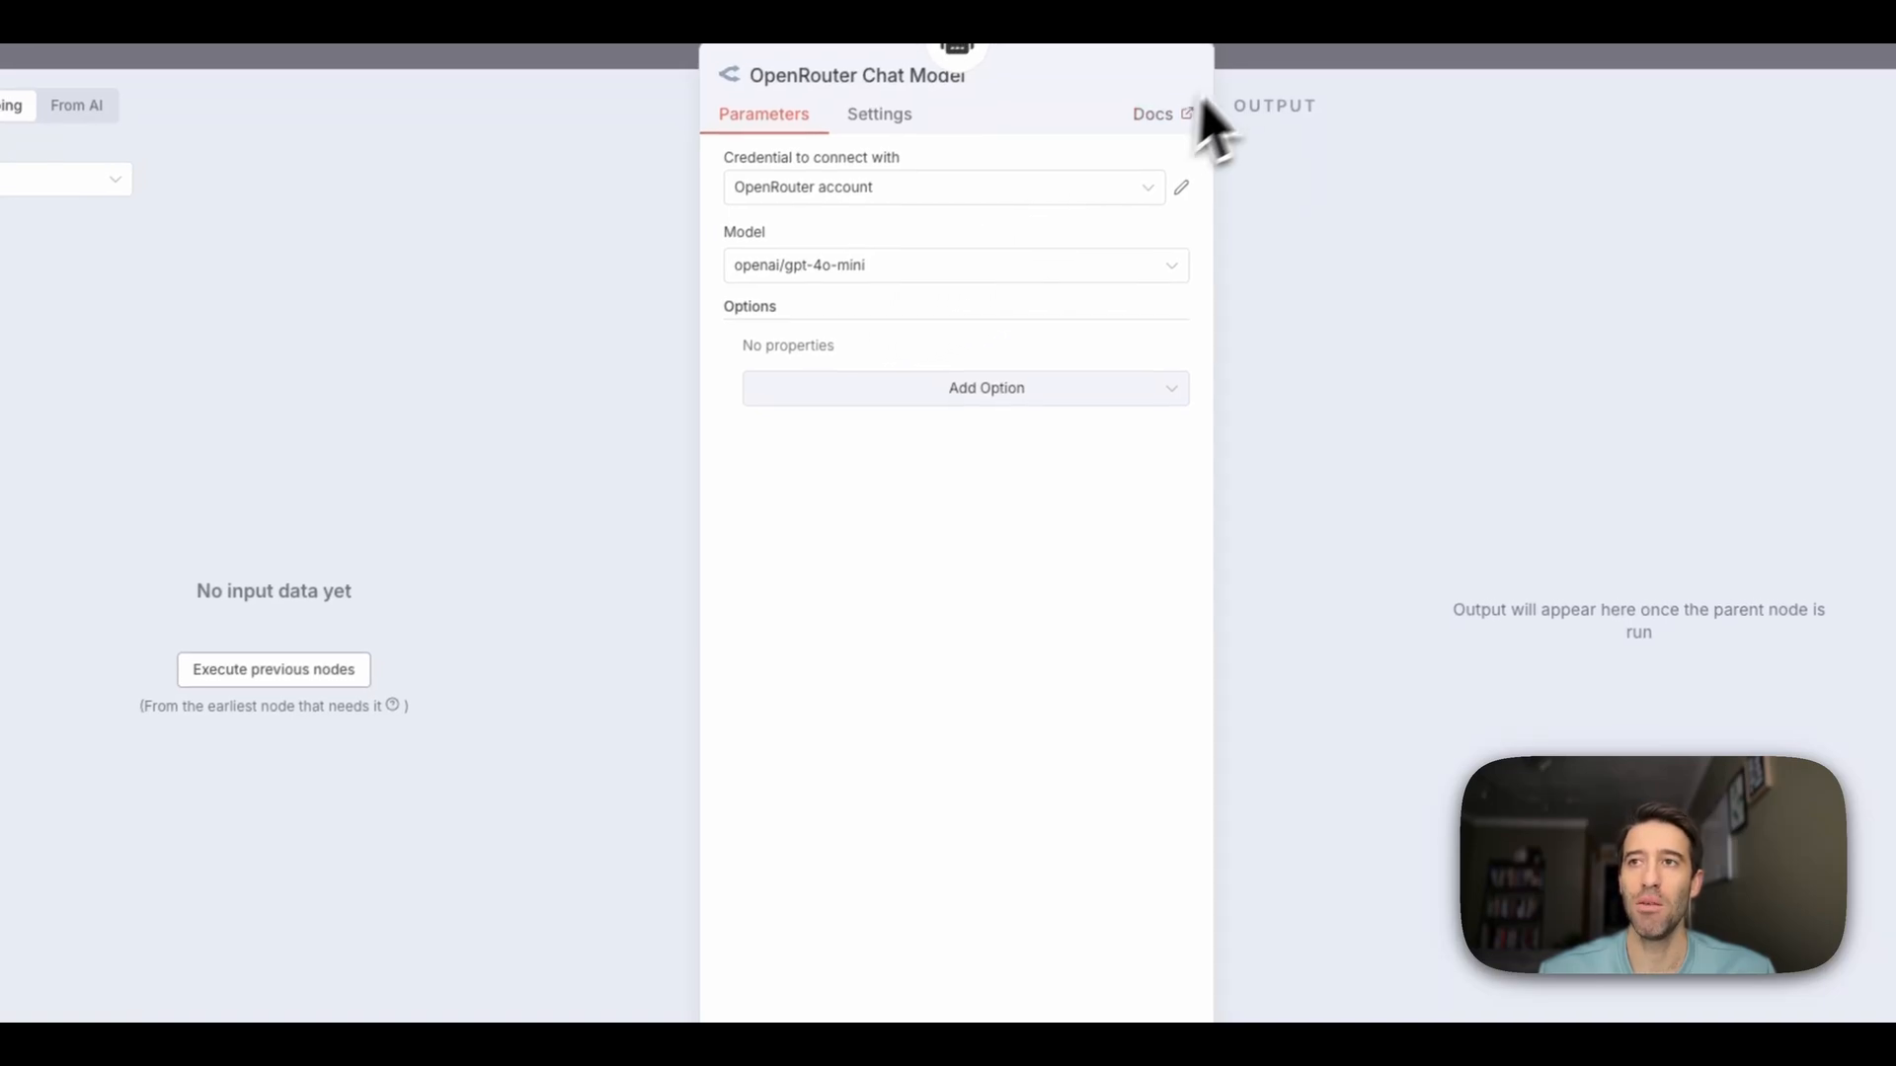
left_click(1270, 49)
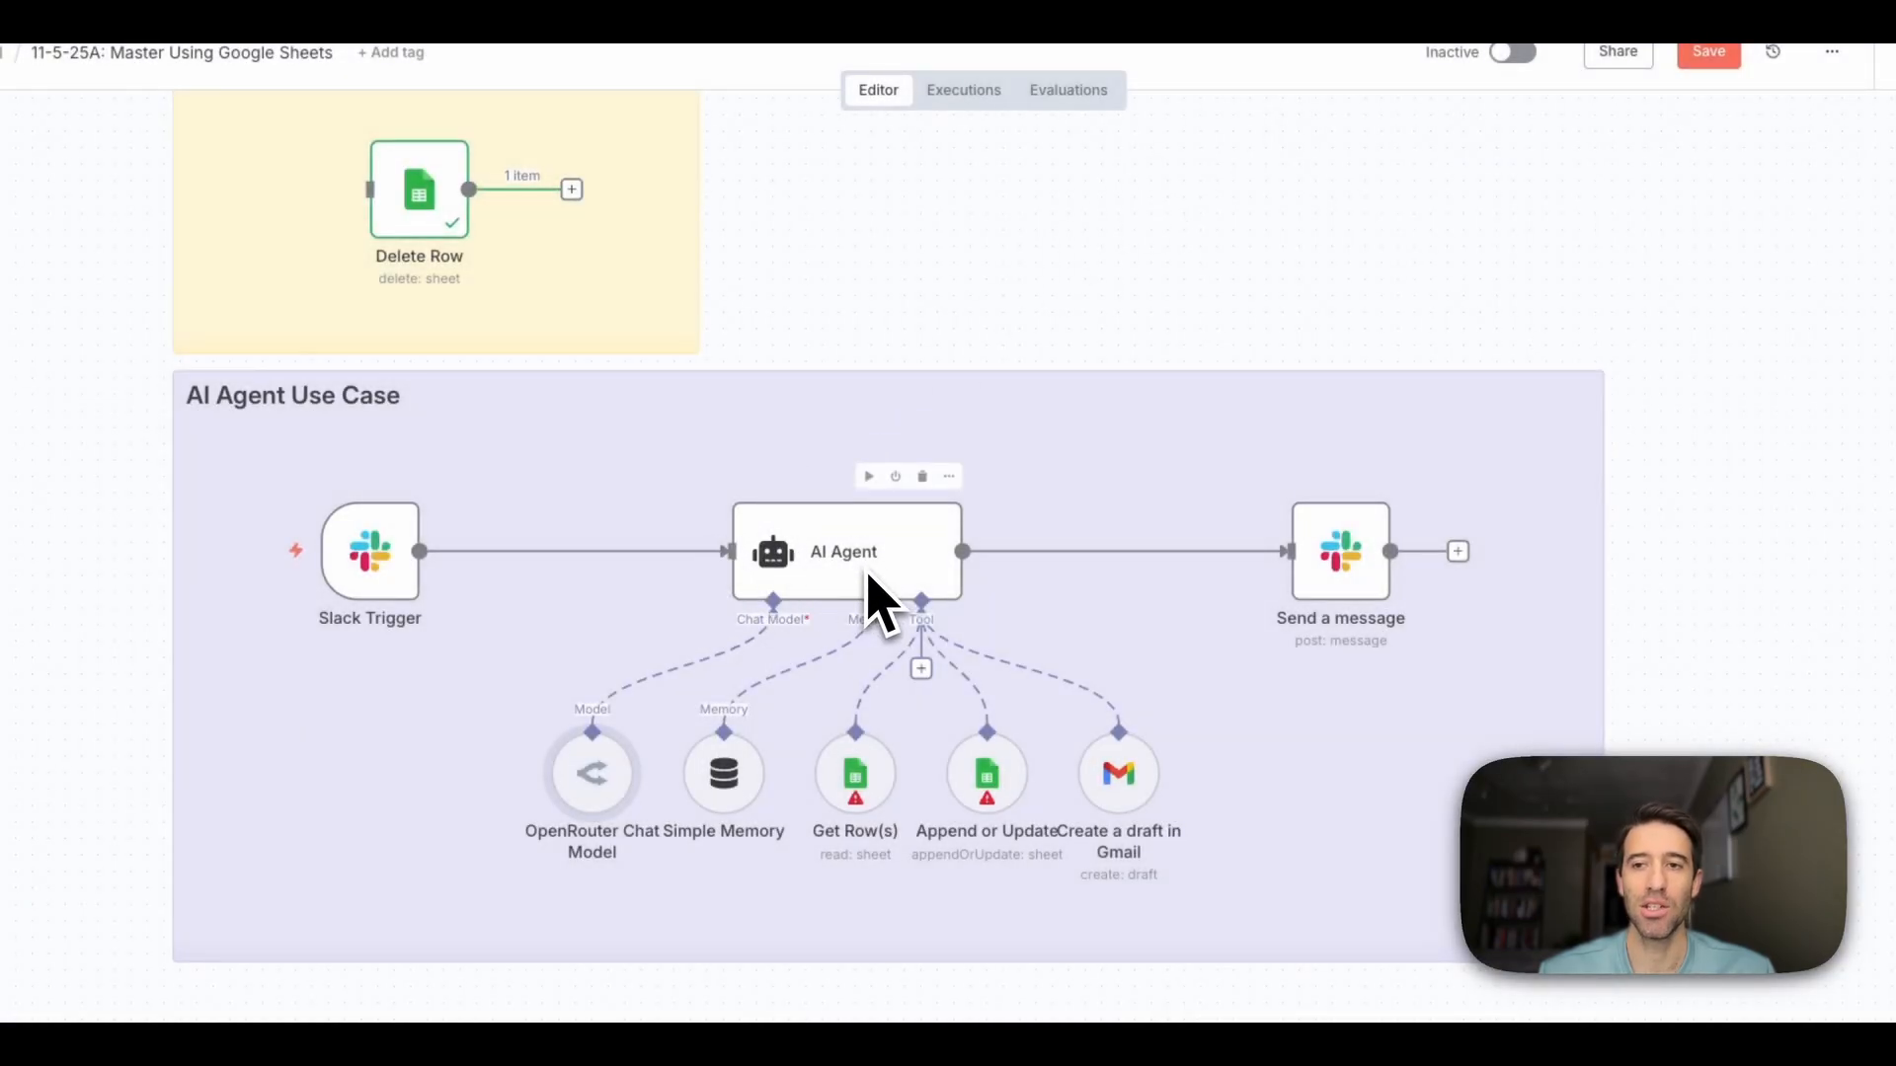
double_click(785, 735)
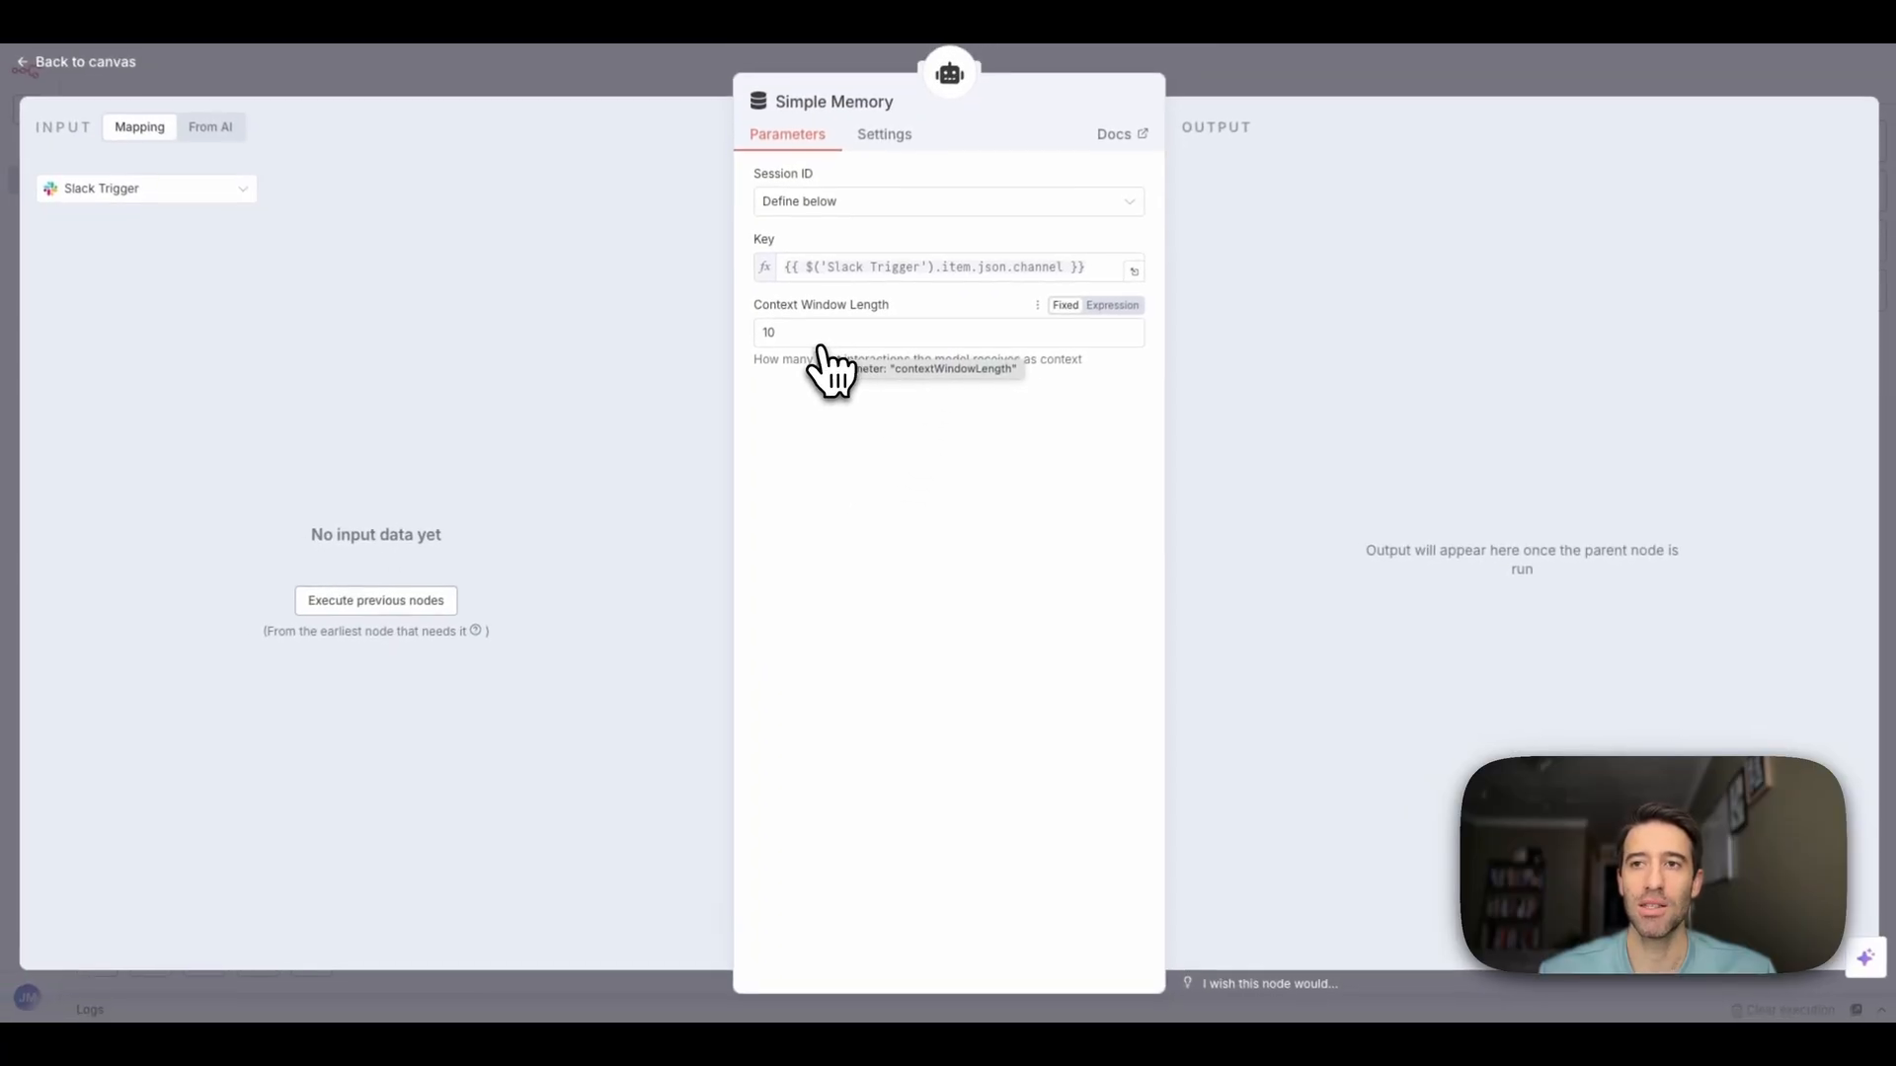
left_click(1226, 79)
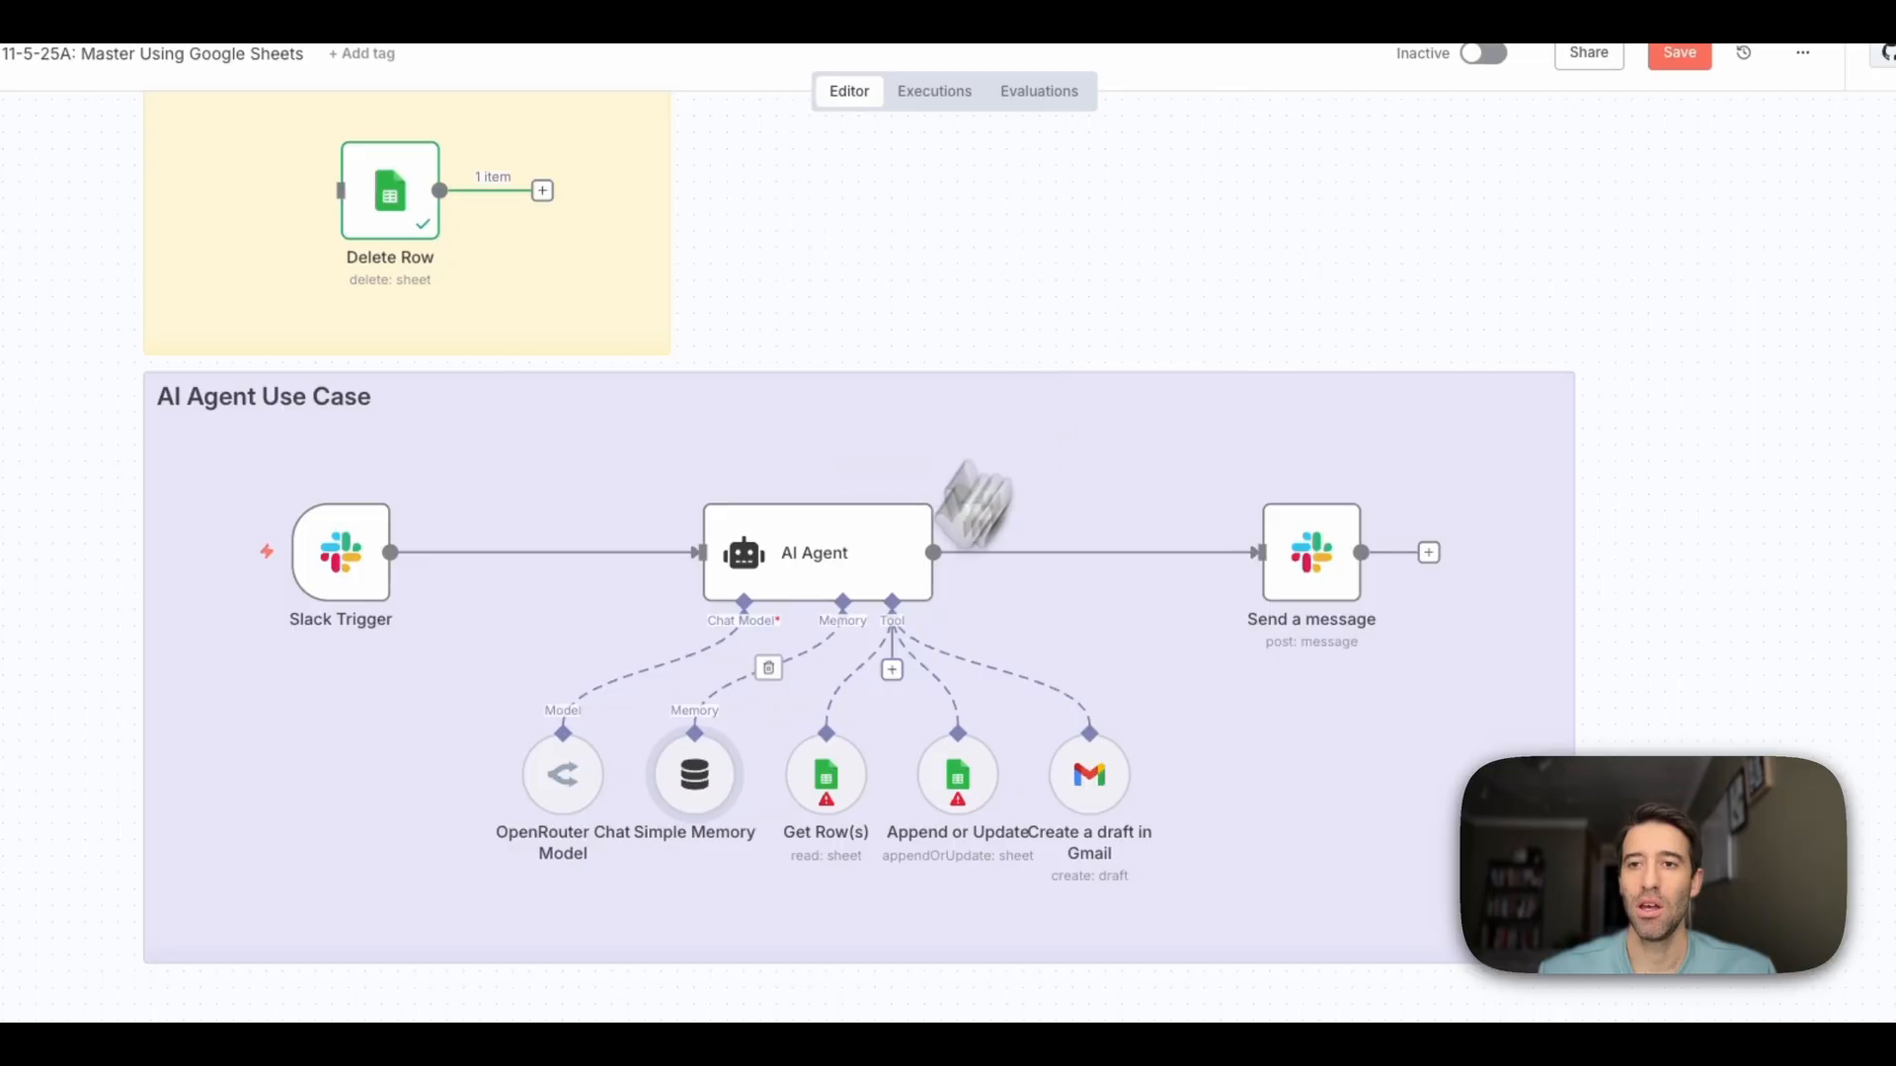
Set the agent's Get Row(s) tool to the document Master Google Sheets 2 and its Leads sheet
double_click(851, 765)
left_click(970, 491)
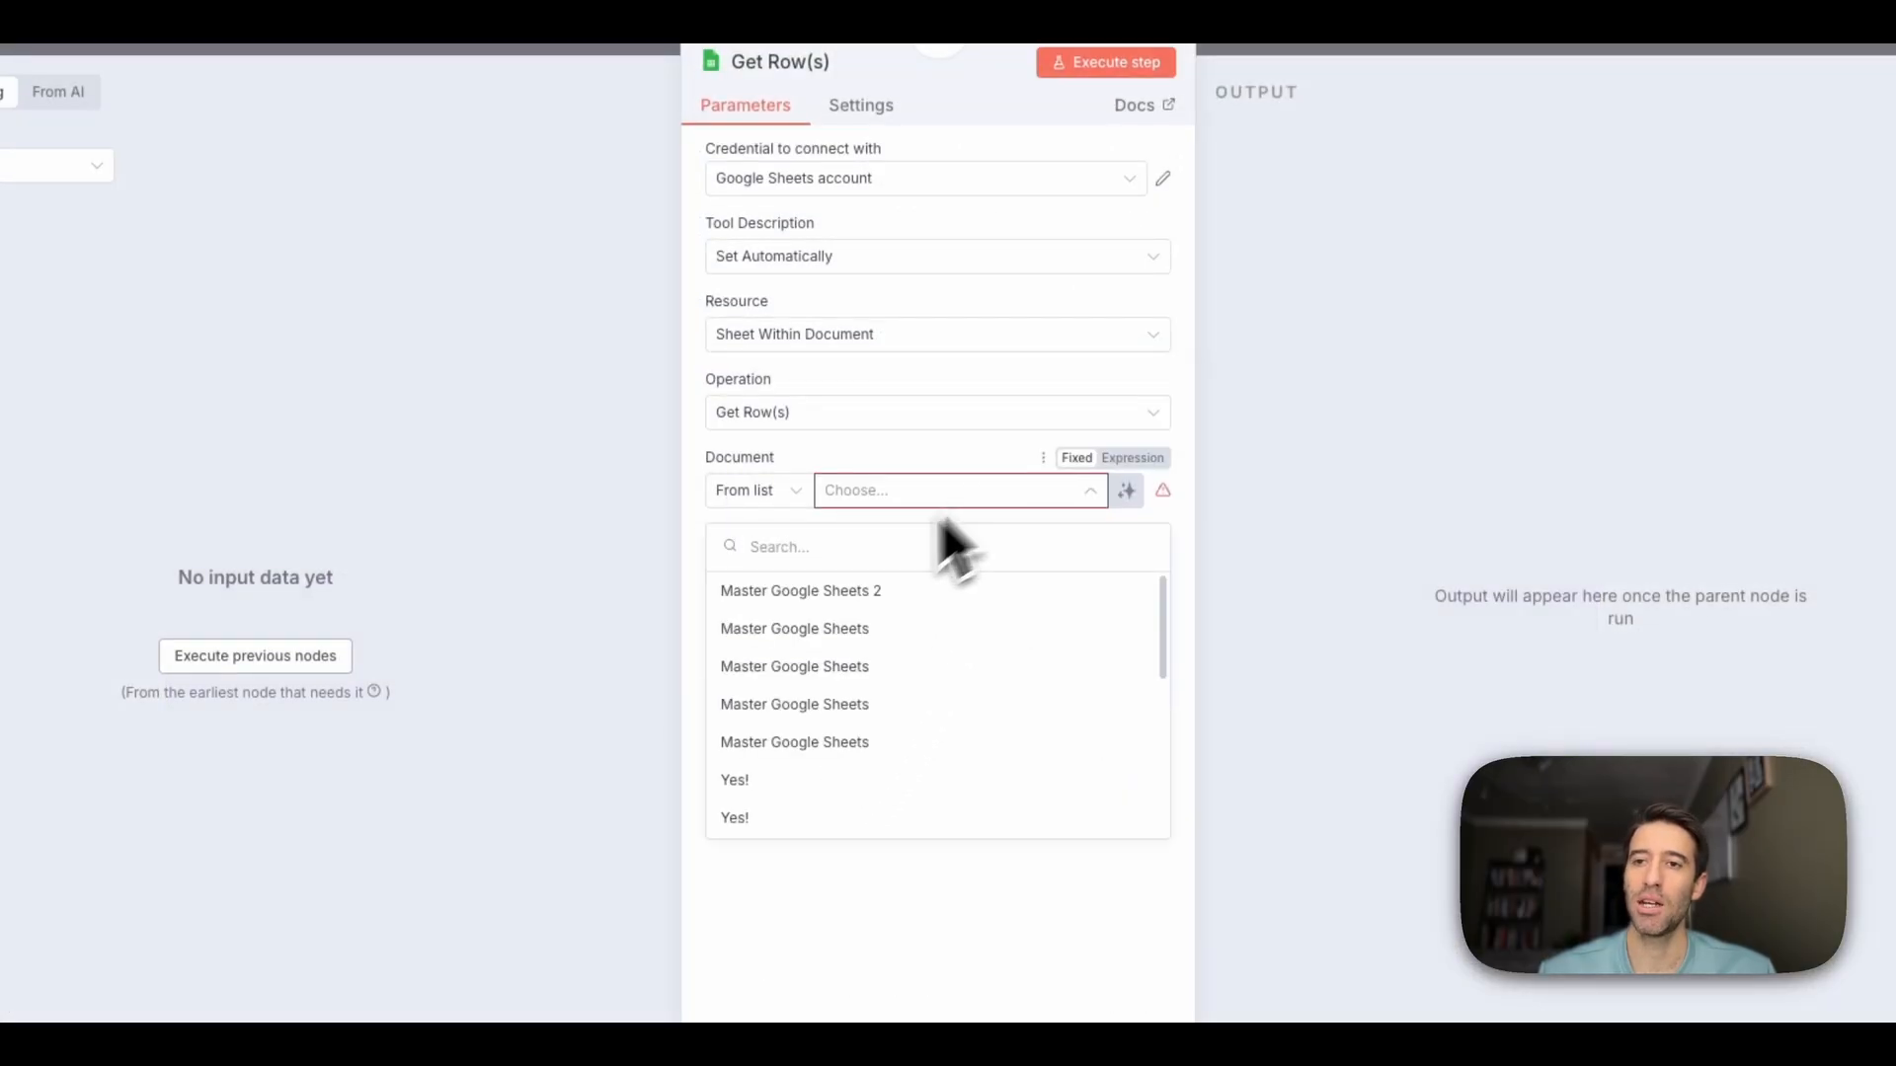
left_click(803, 592)
left_click(896, 582)
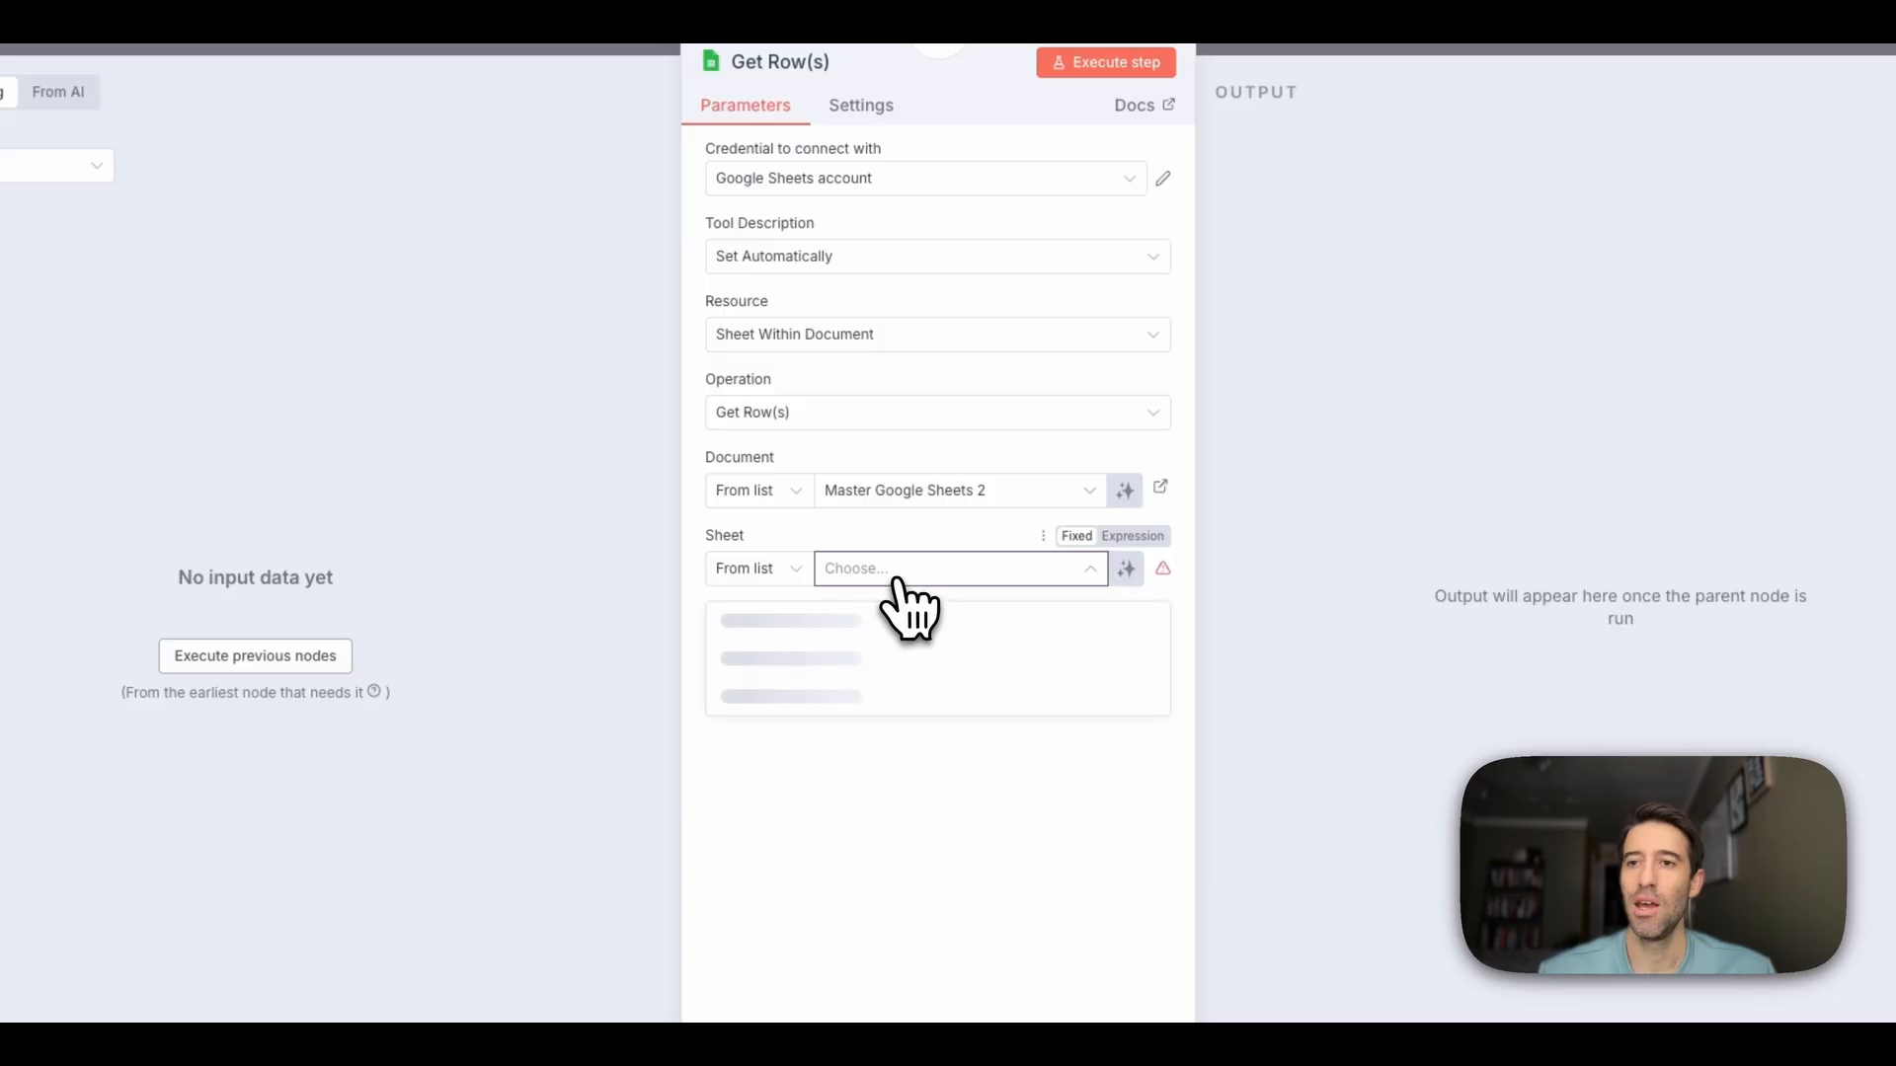
left_click(753, 622)
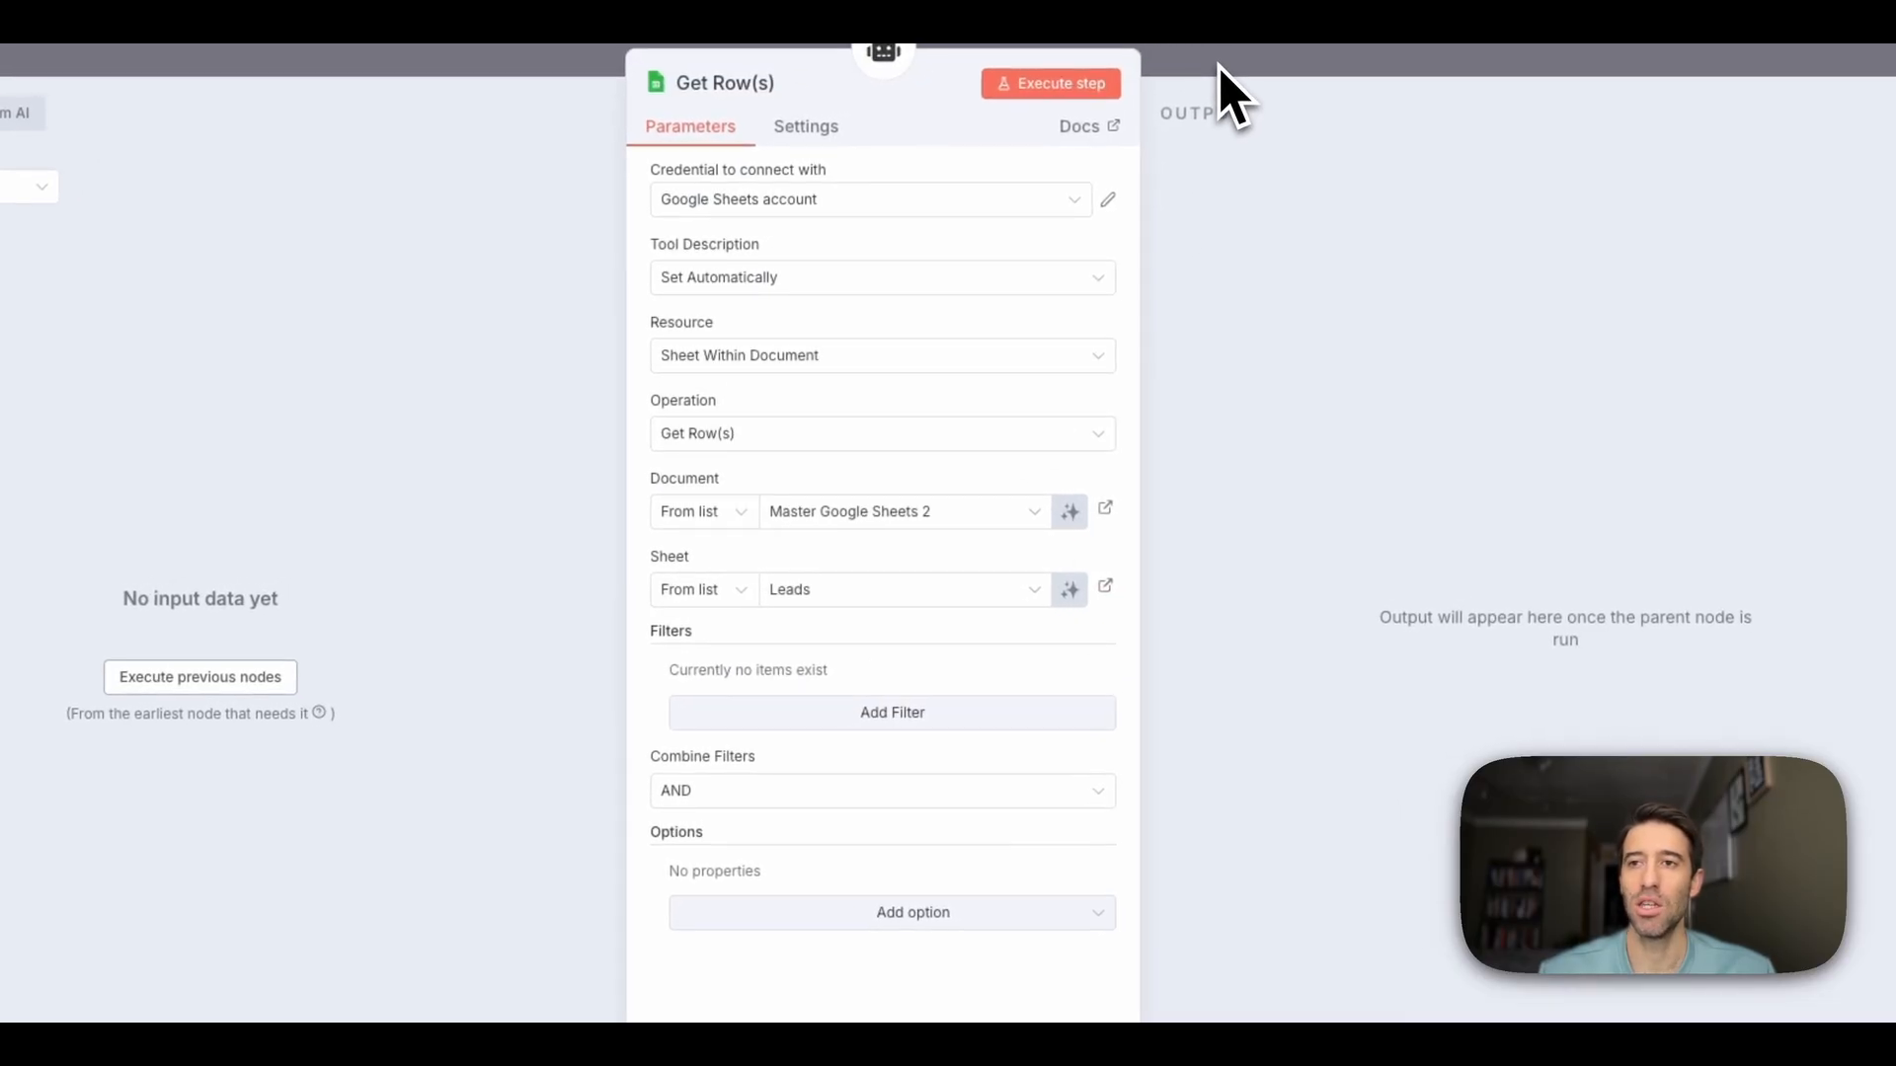
left_click(1218, 65)
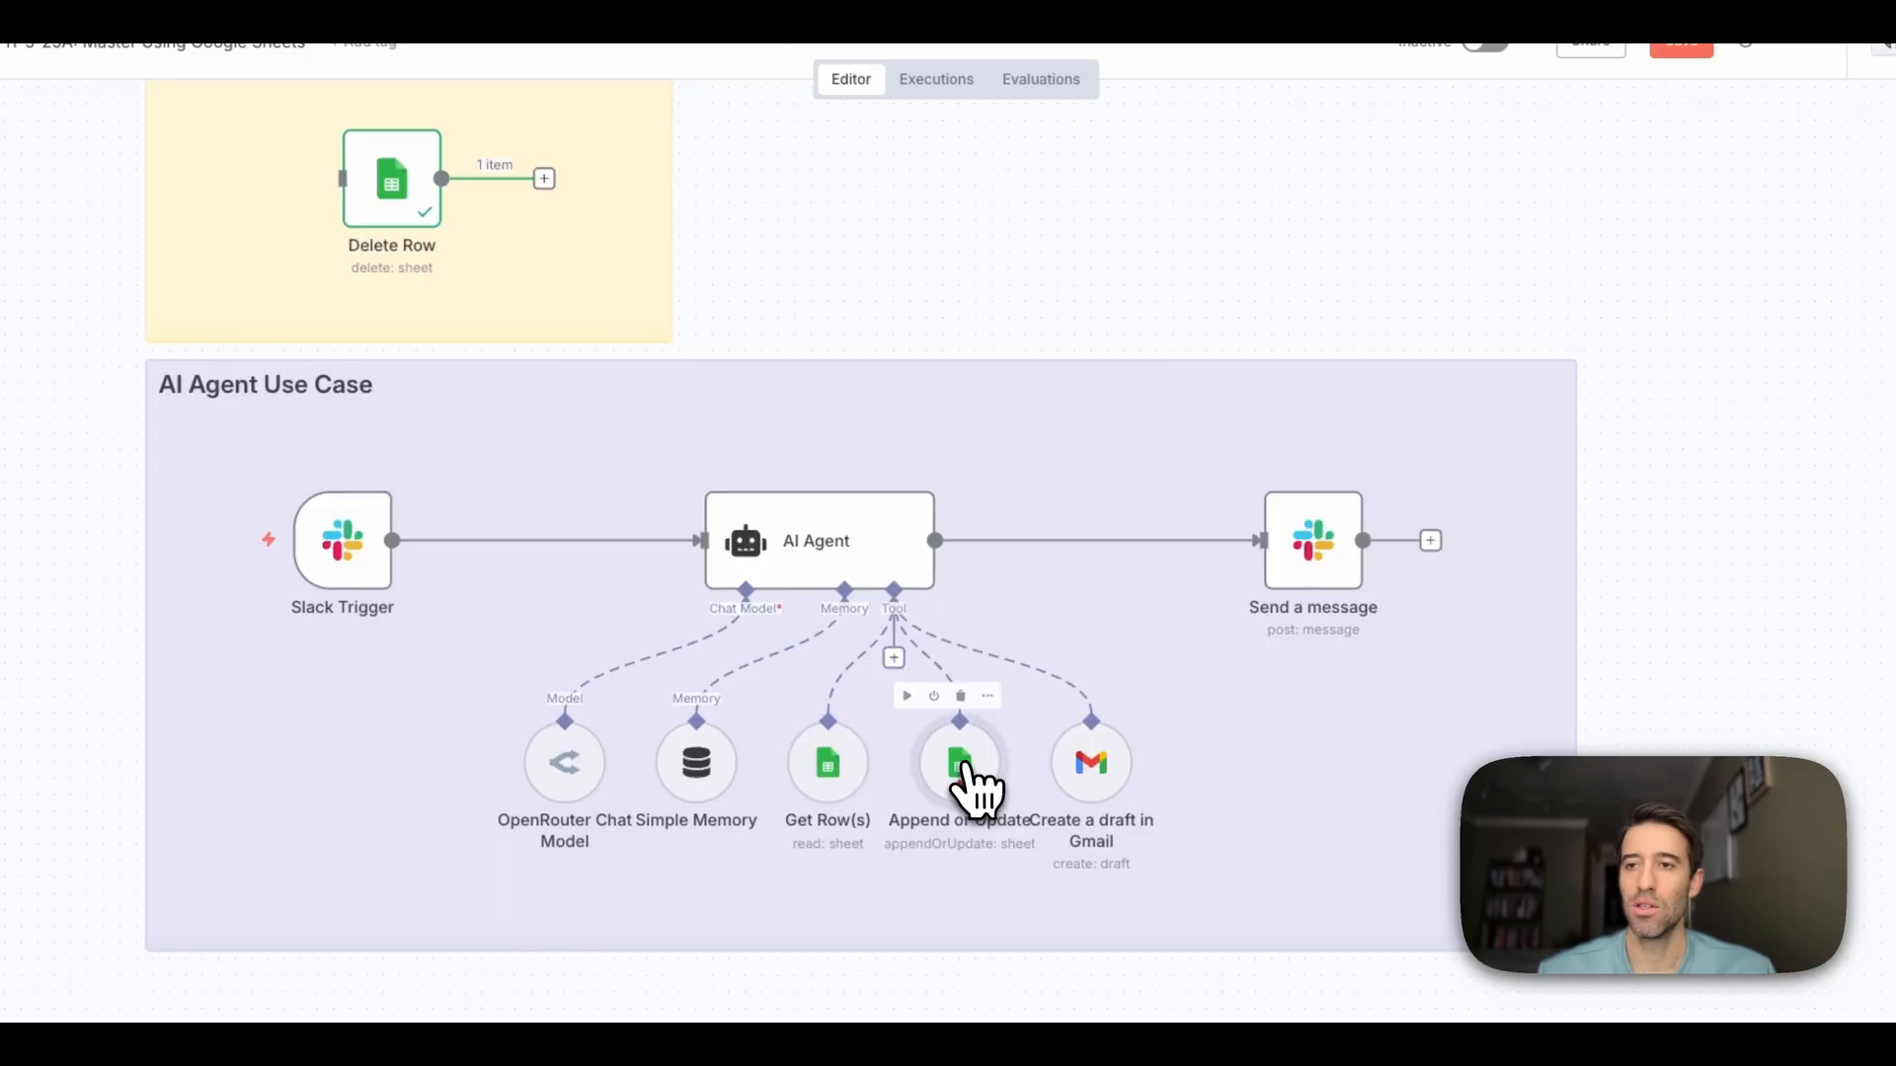
Set the agent's Append or Update tool to the document Master Google Sheets 2 and its Leads sheet
double_click(968, 780)
left_click(928, 503)
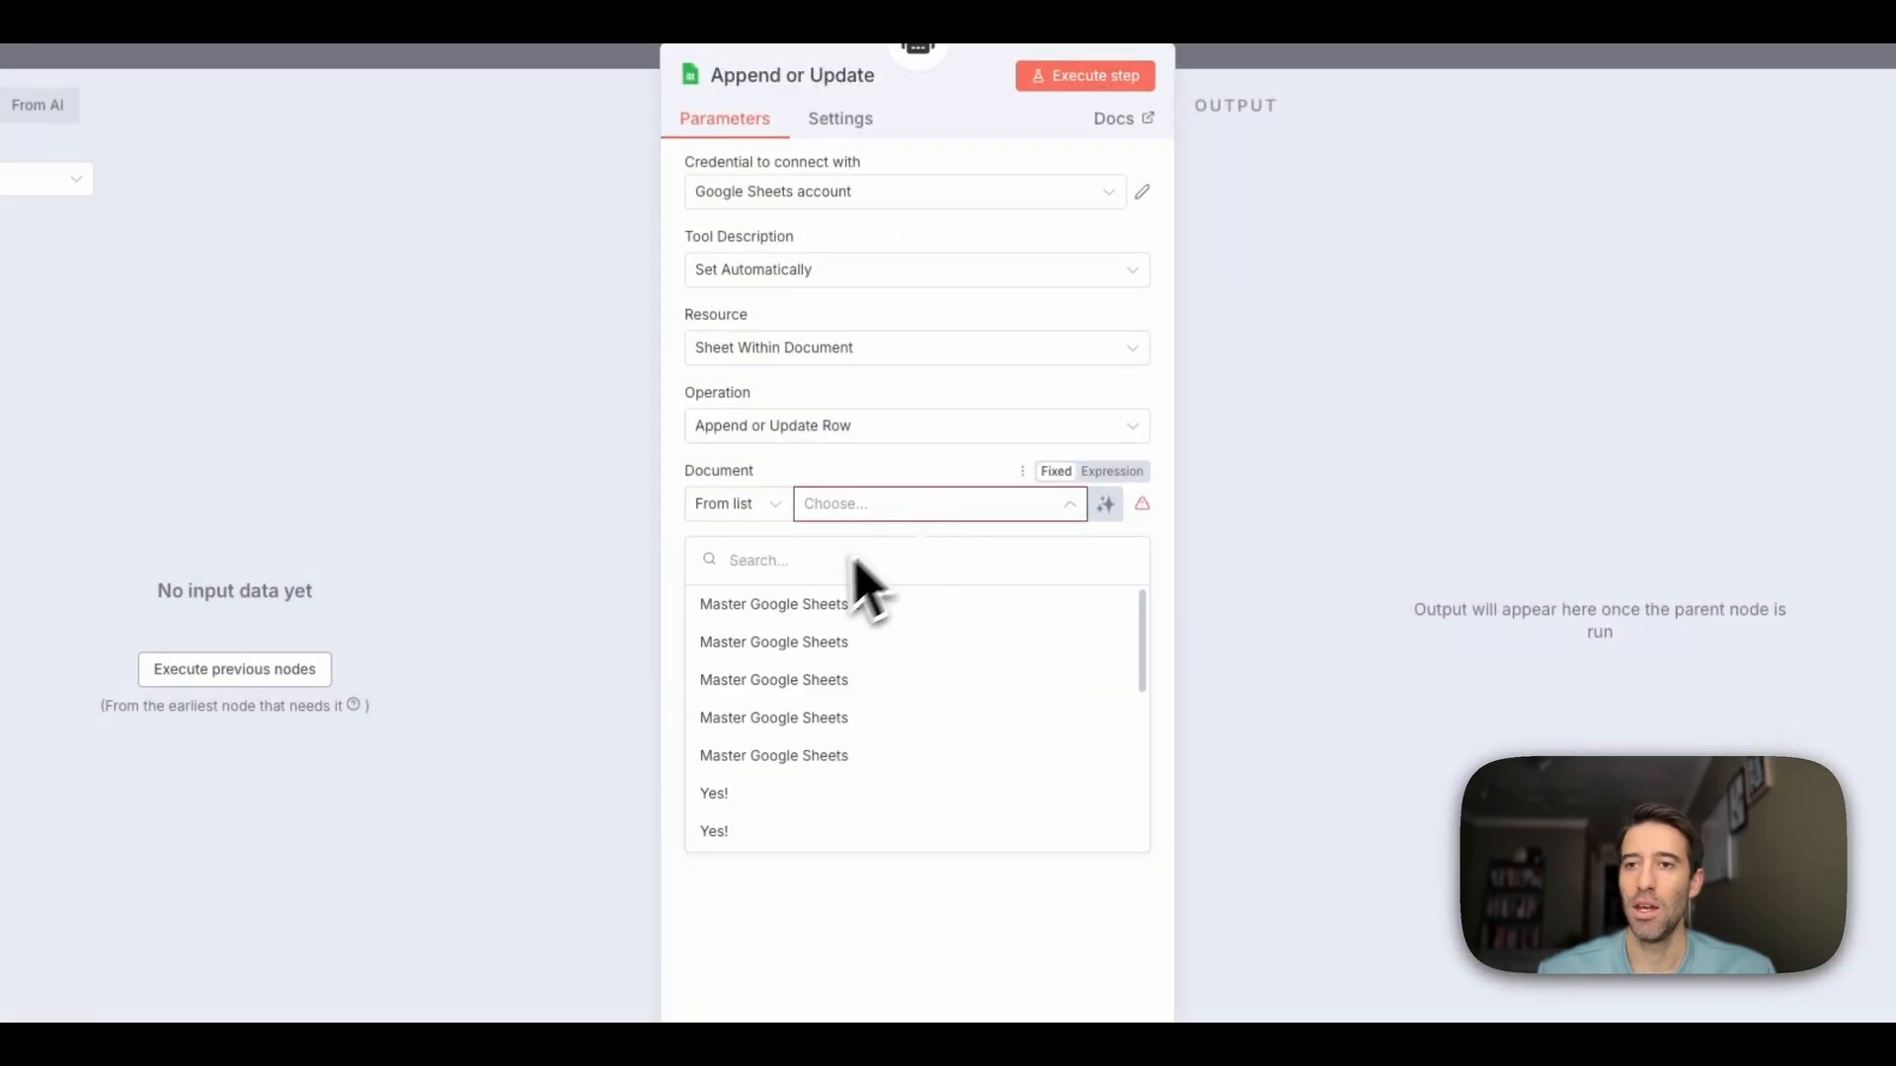
left_click(780, 605)
left_click(936, 583)
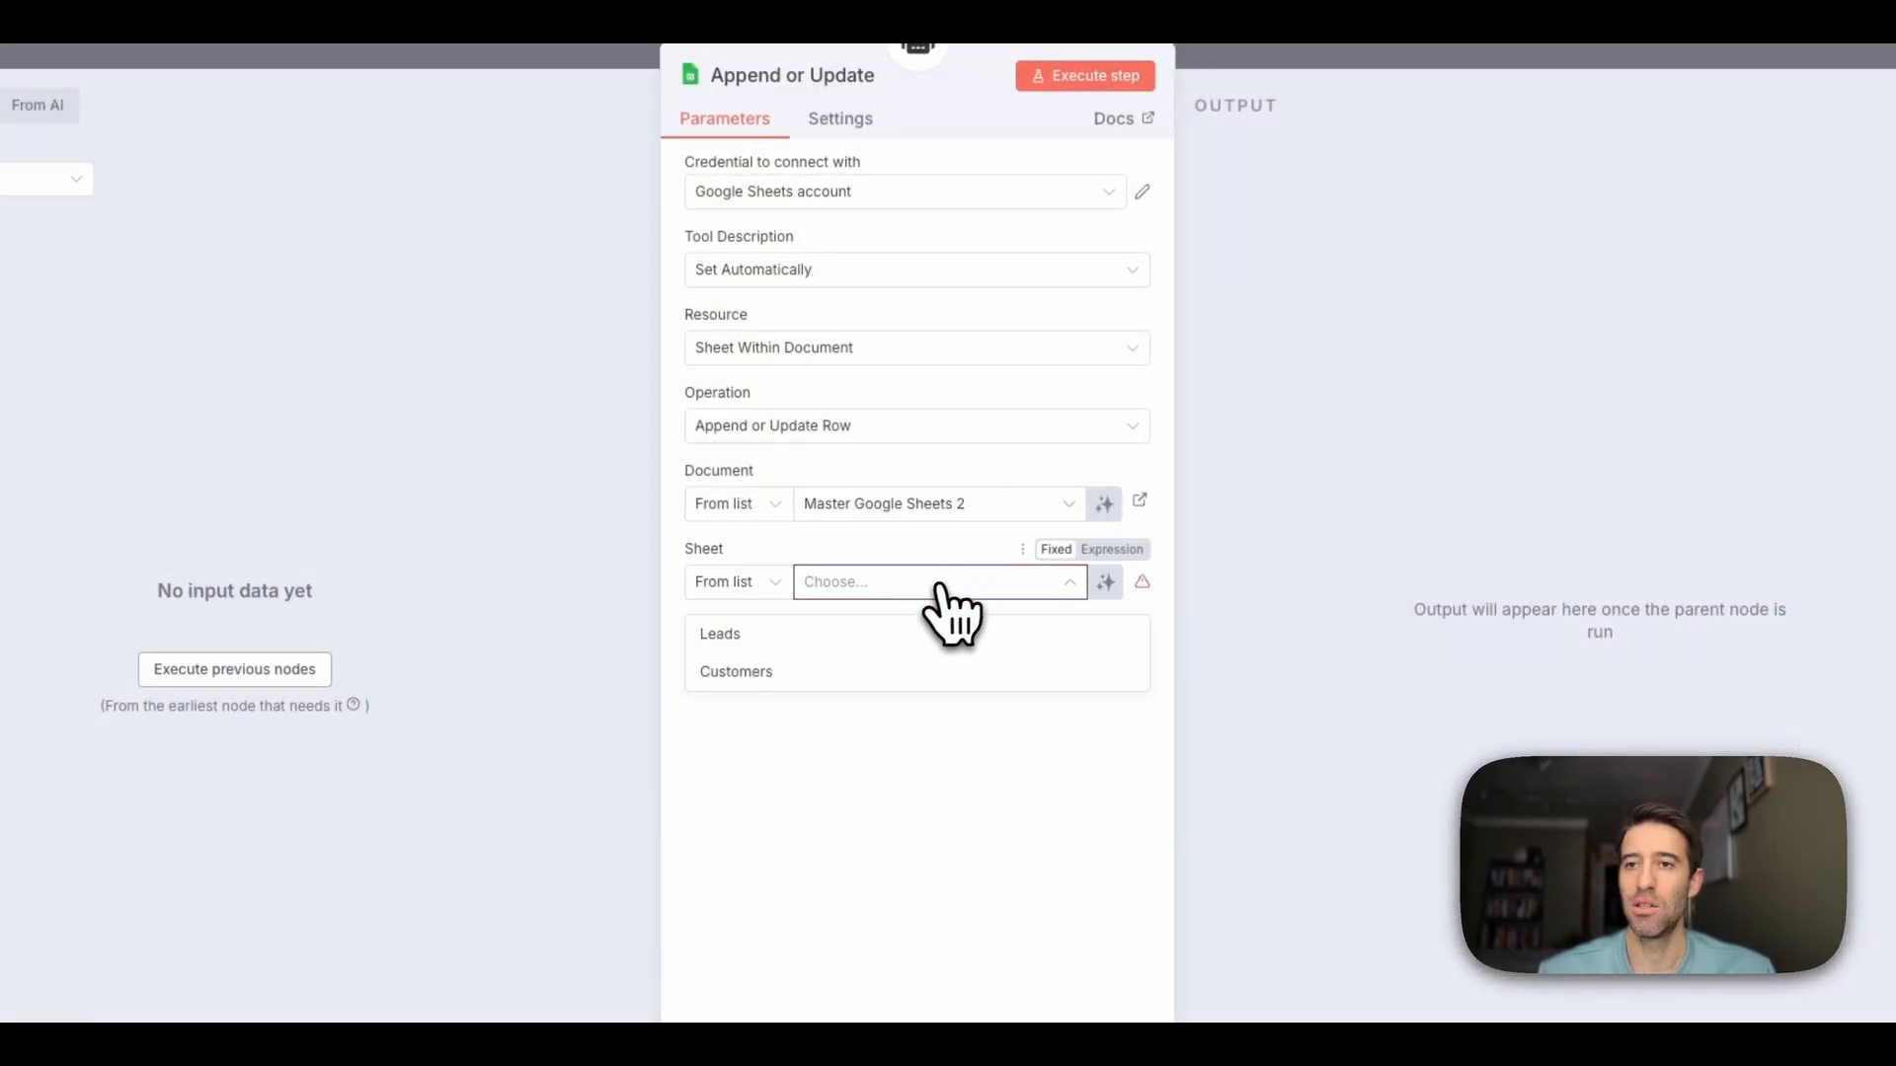
left_click(720, 635)
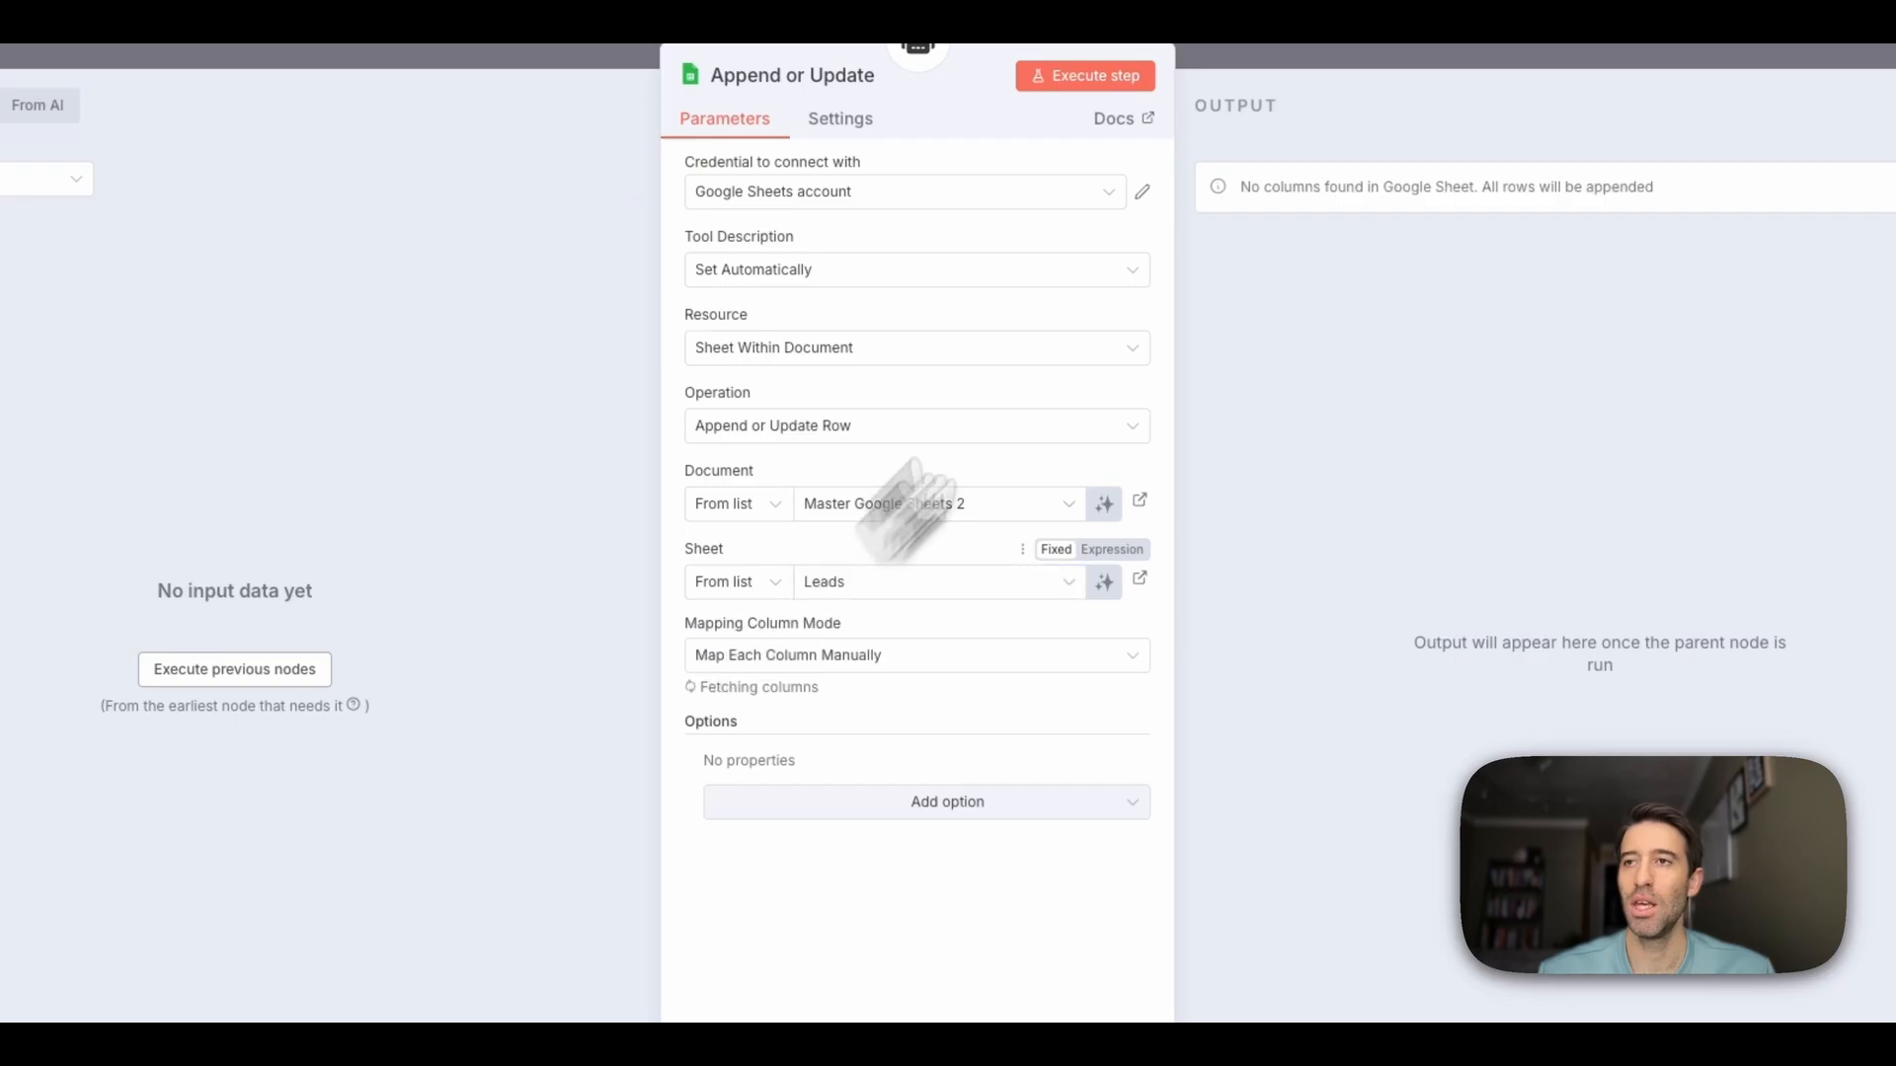
left_click(1270, 76)
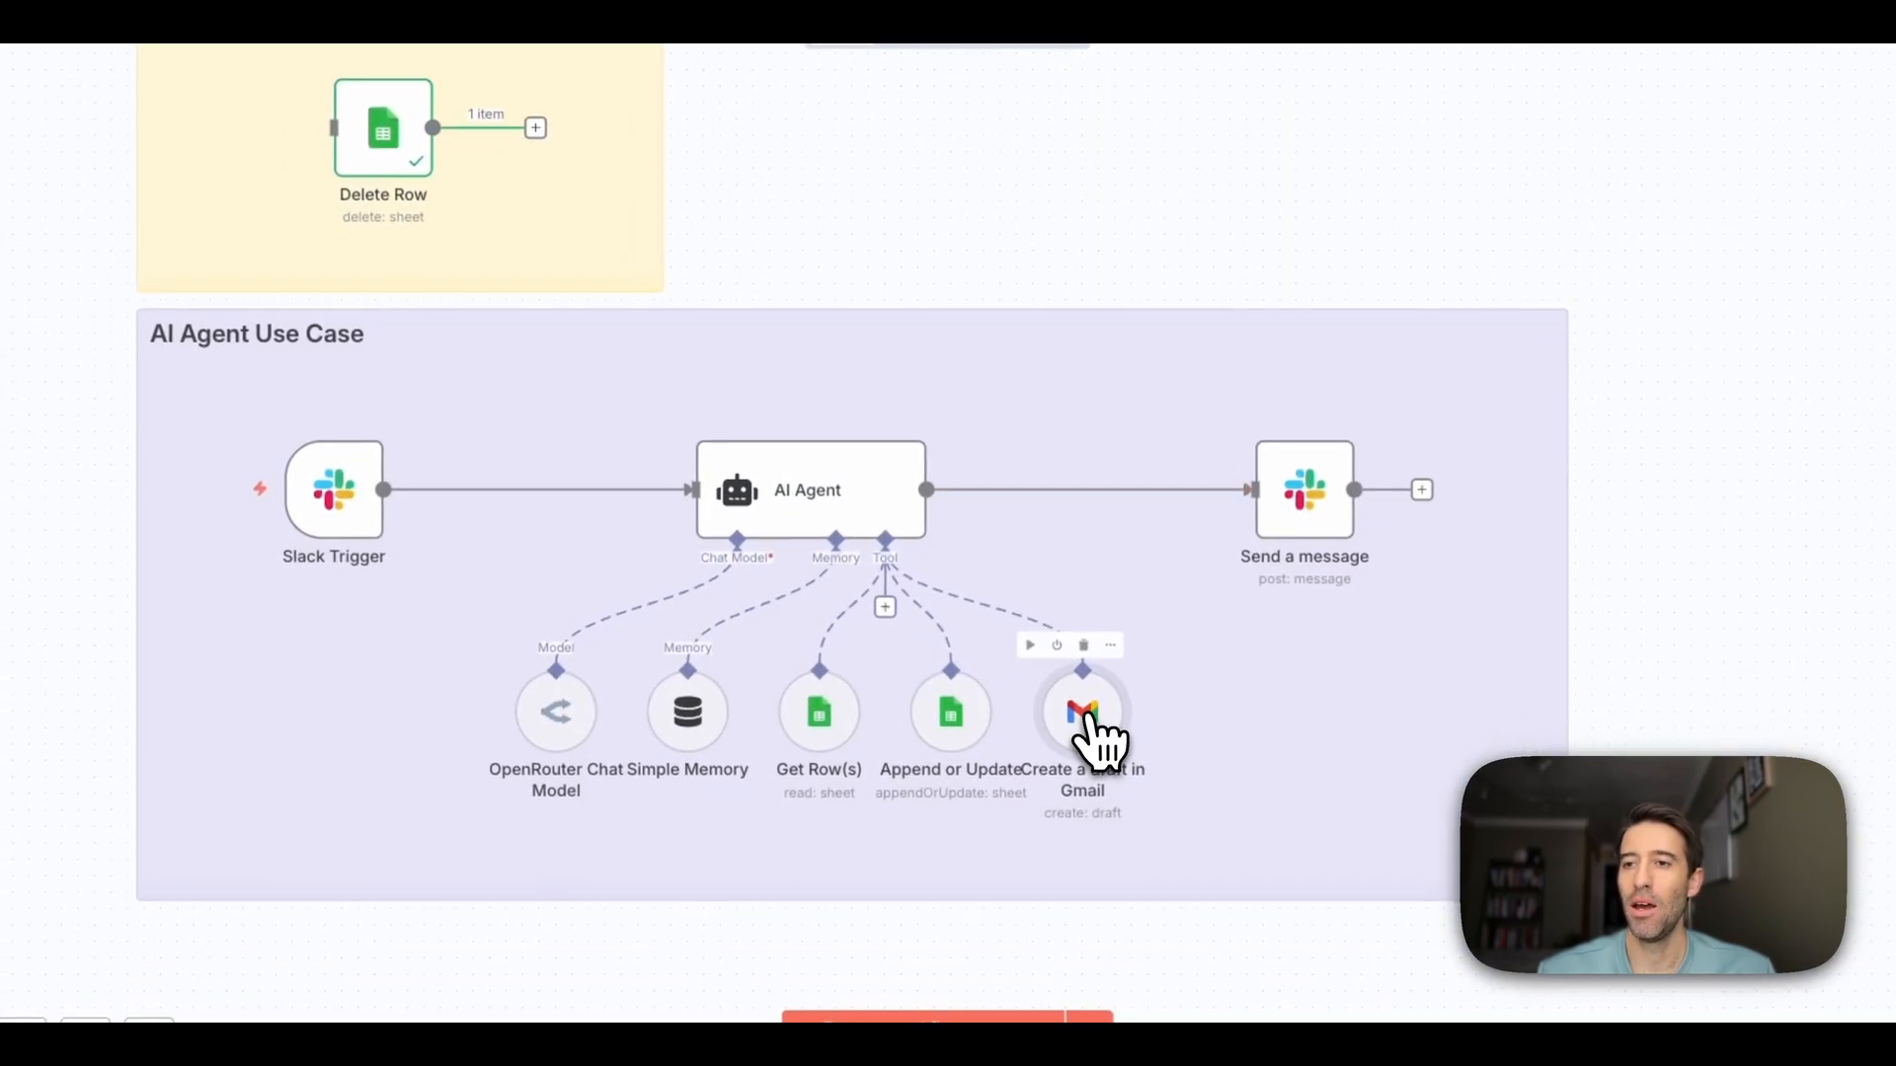
Check the parameters of the Create a draft in Gmail tool and open the Slack Trigger node
double_click(1031, 780)
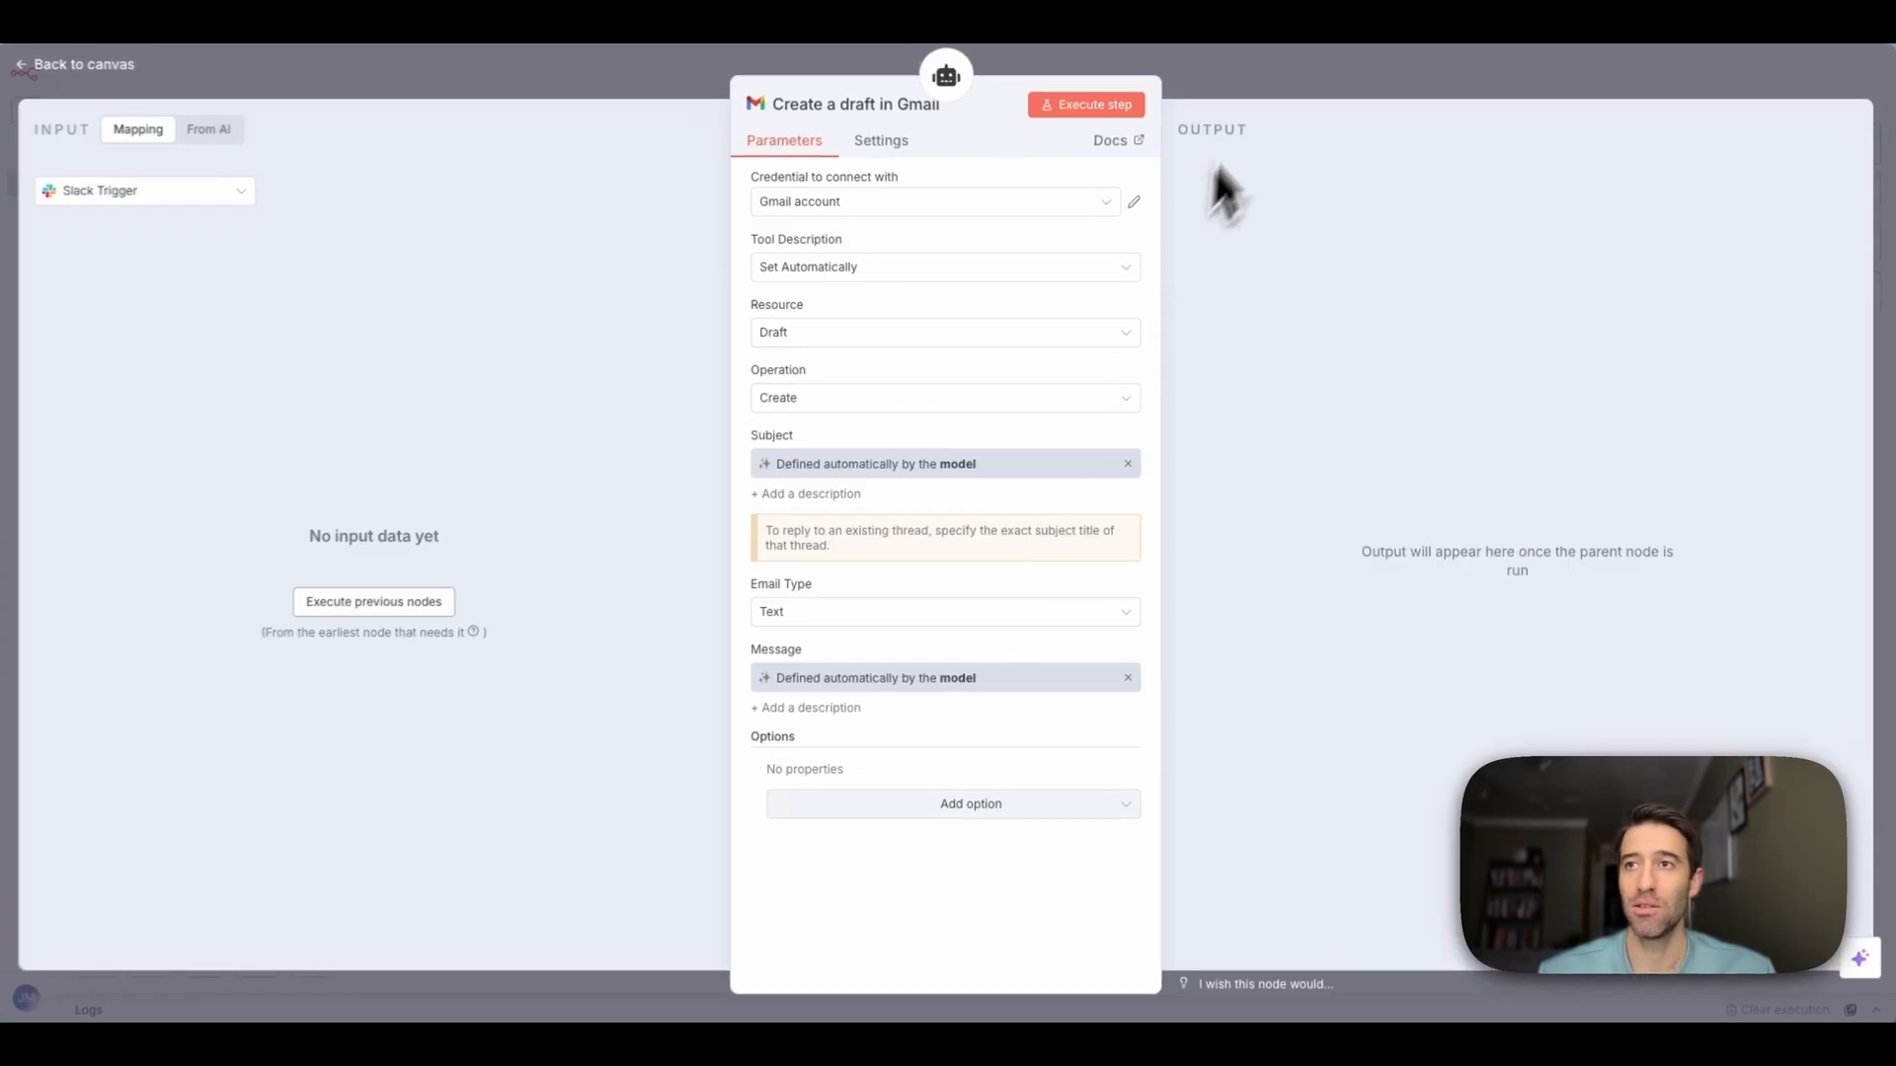
left_click(1242, 88)
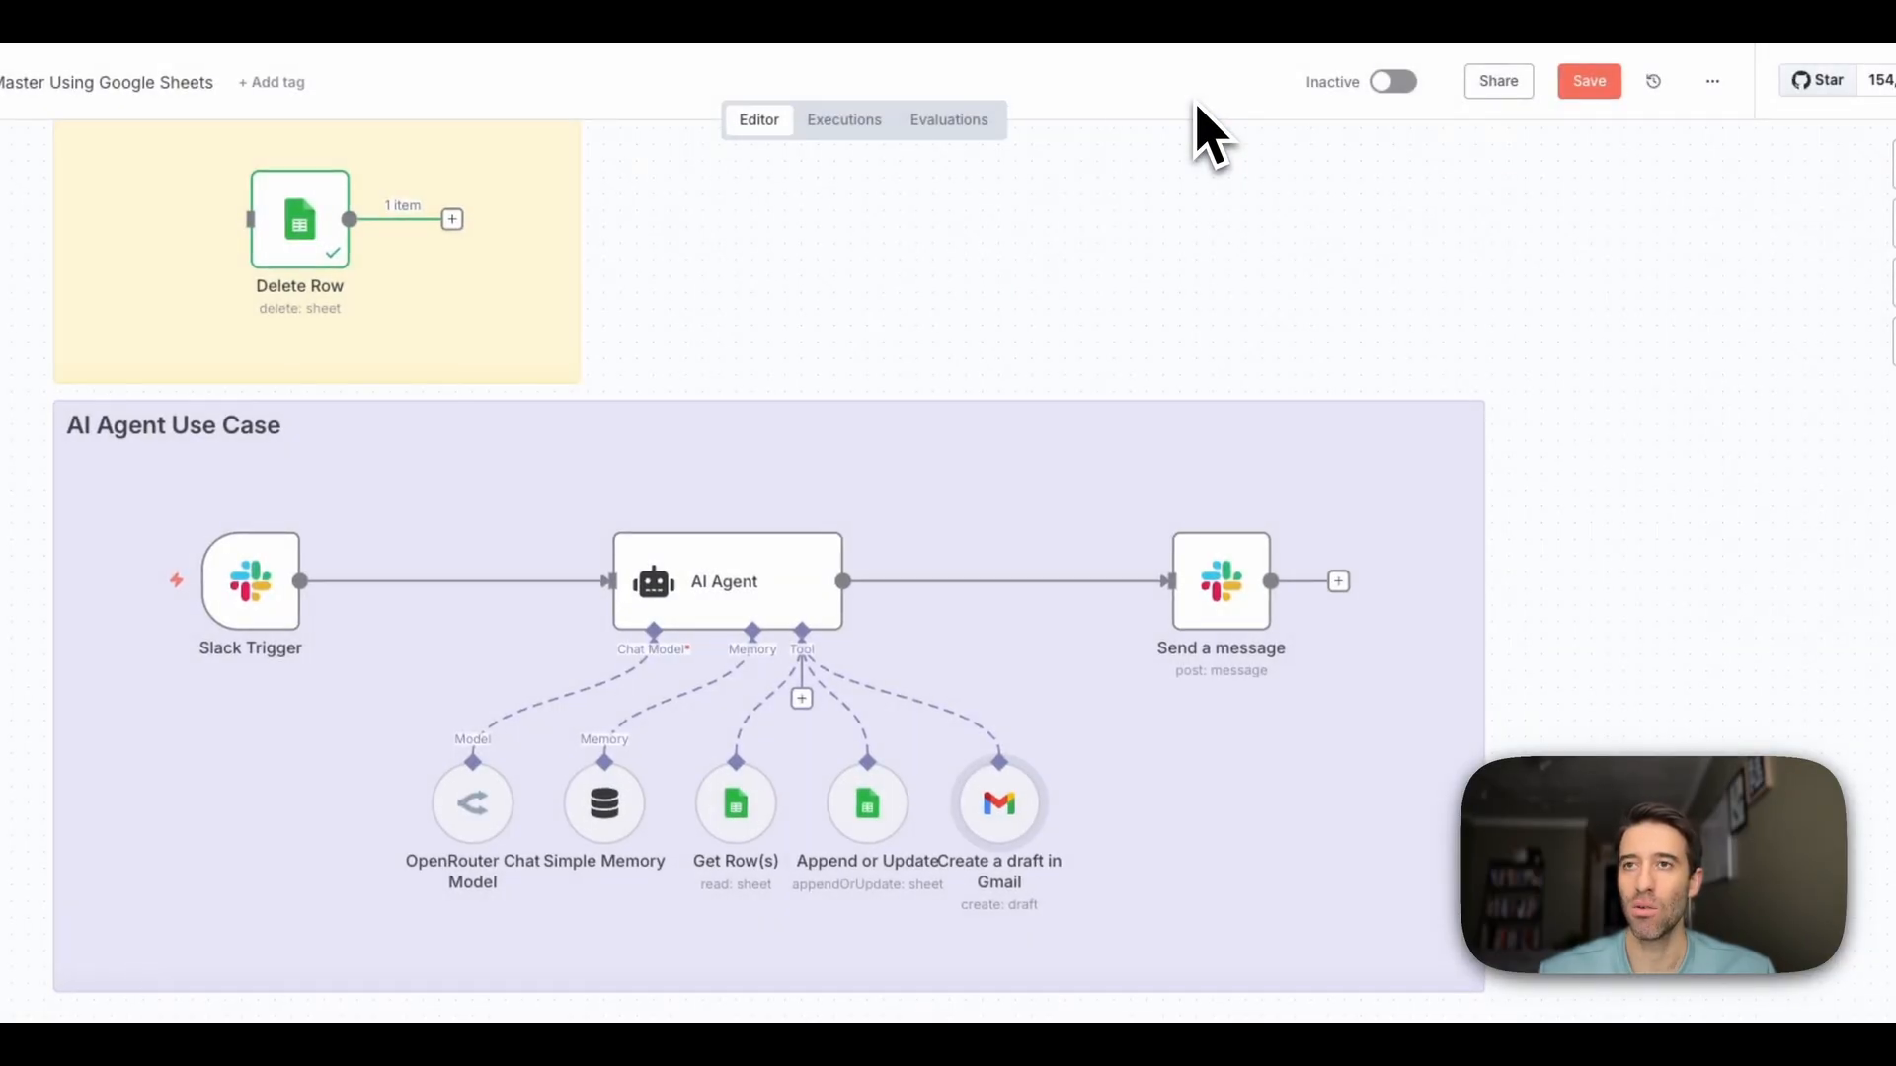
mouse_move(236, 584)
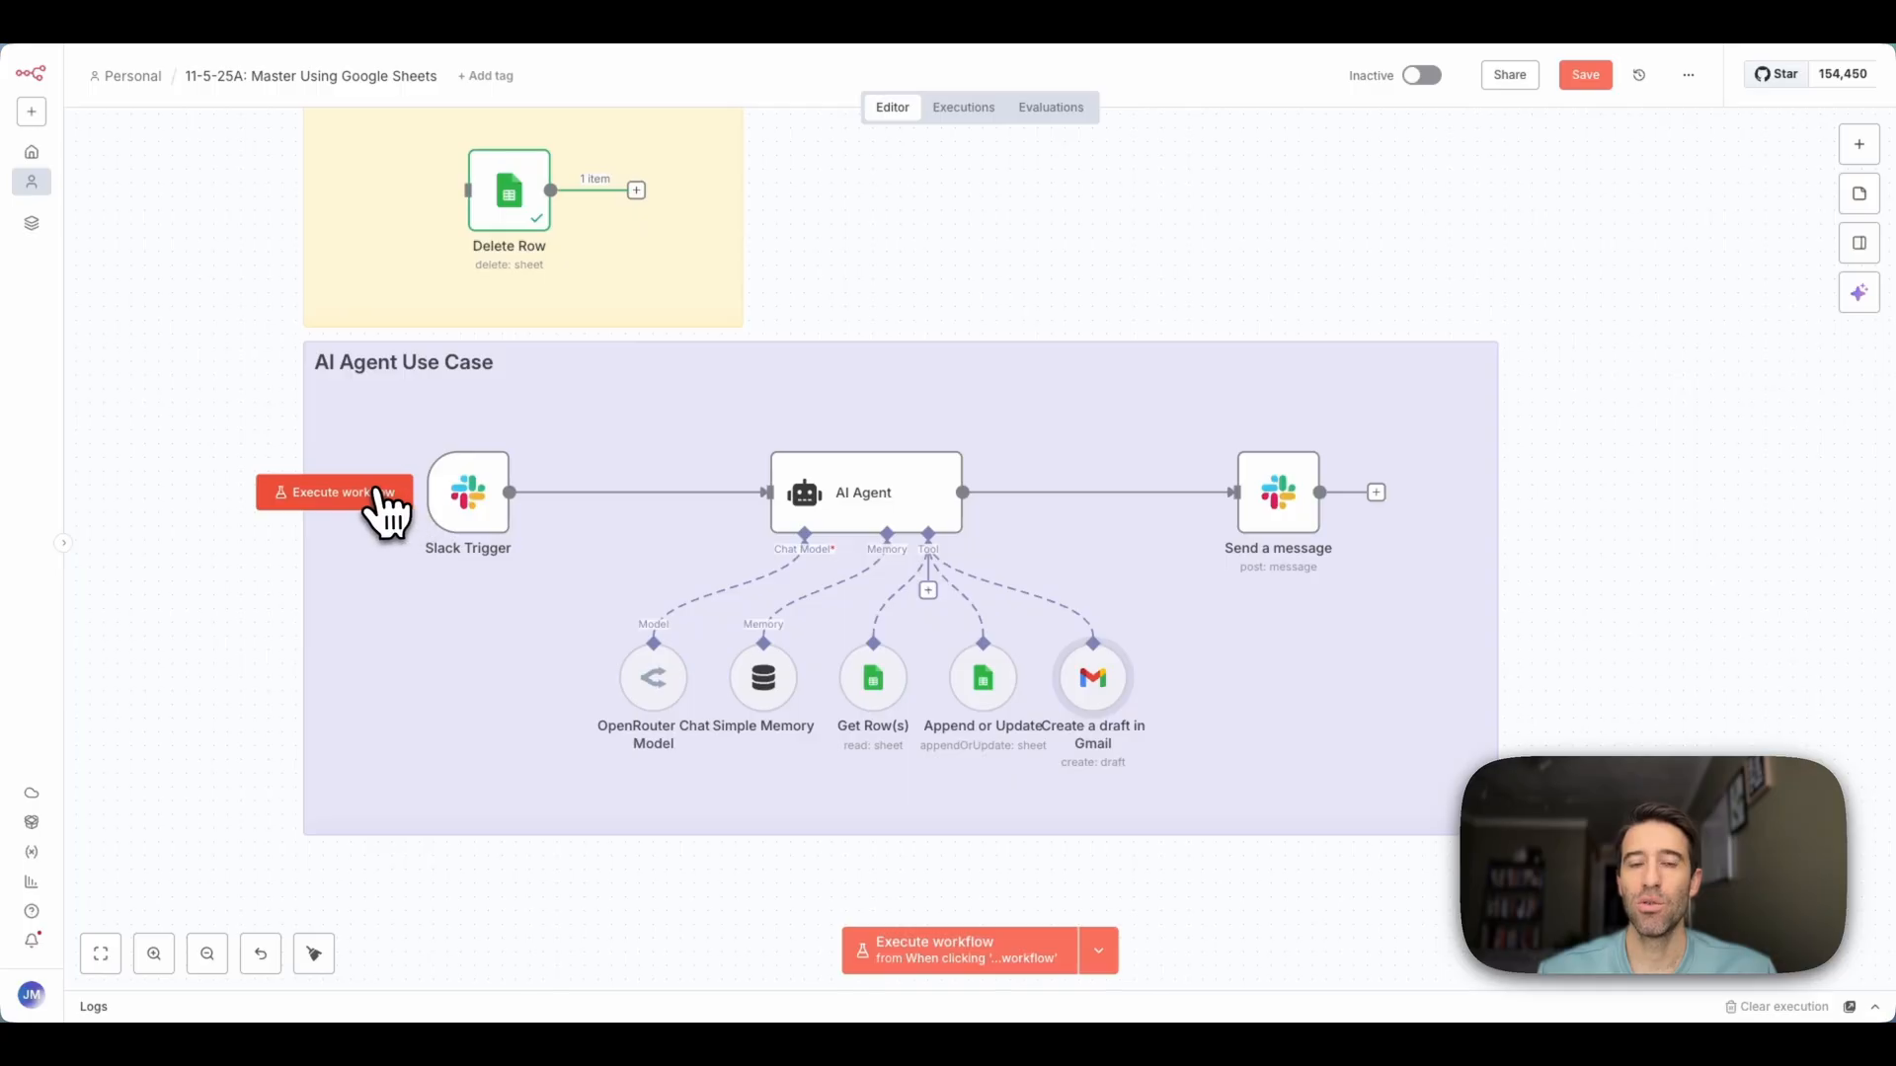
double_click(468, 493)
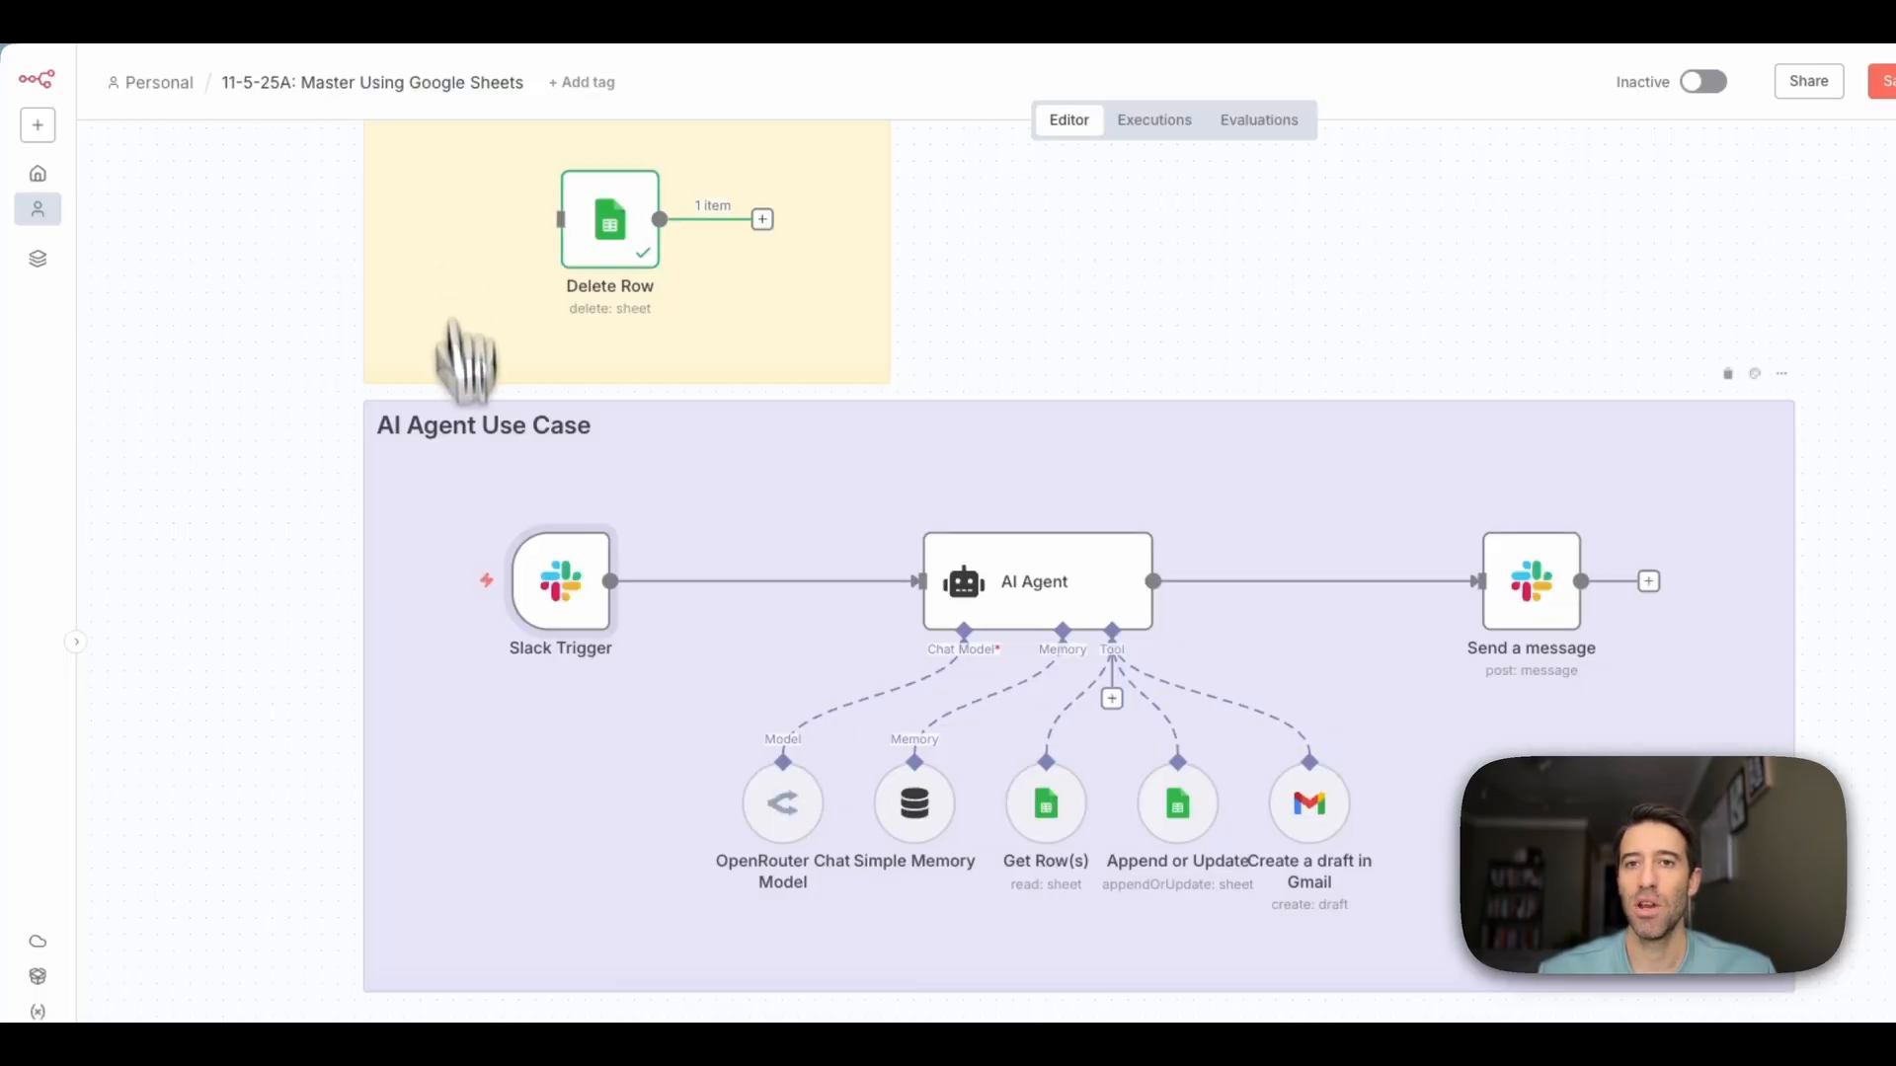
mouse_move(426, 587)
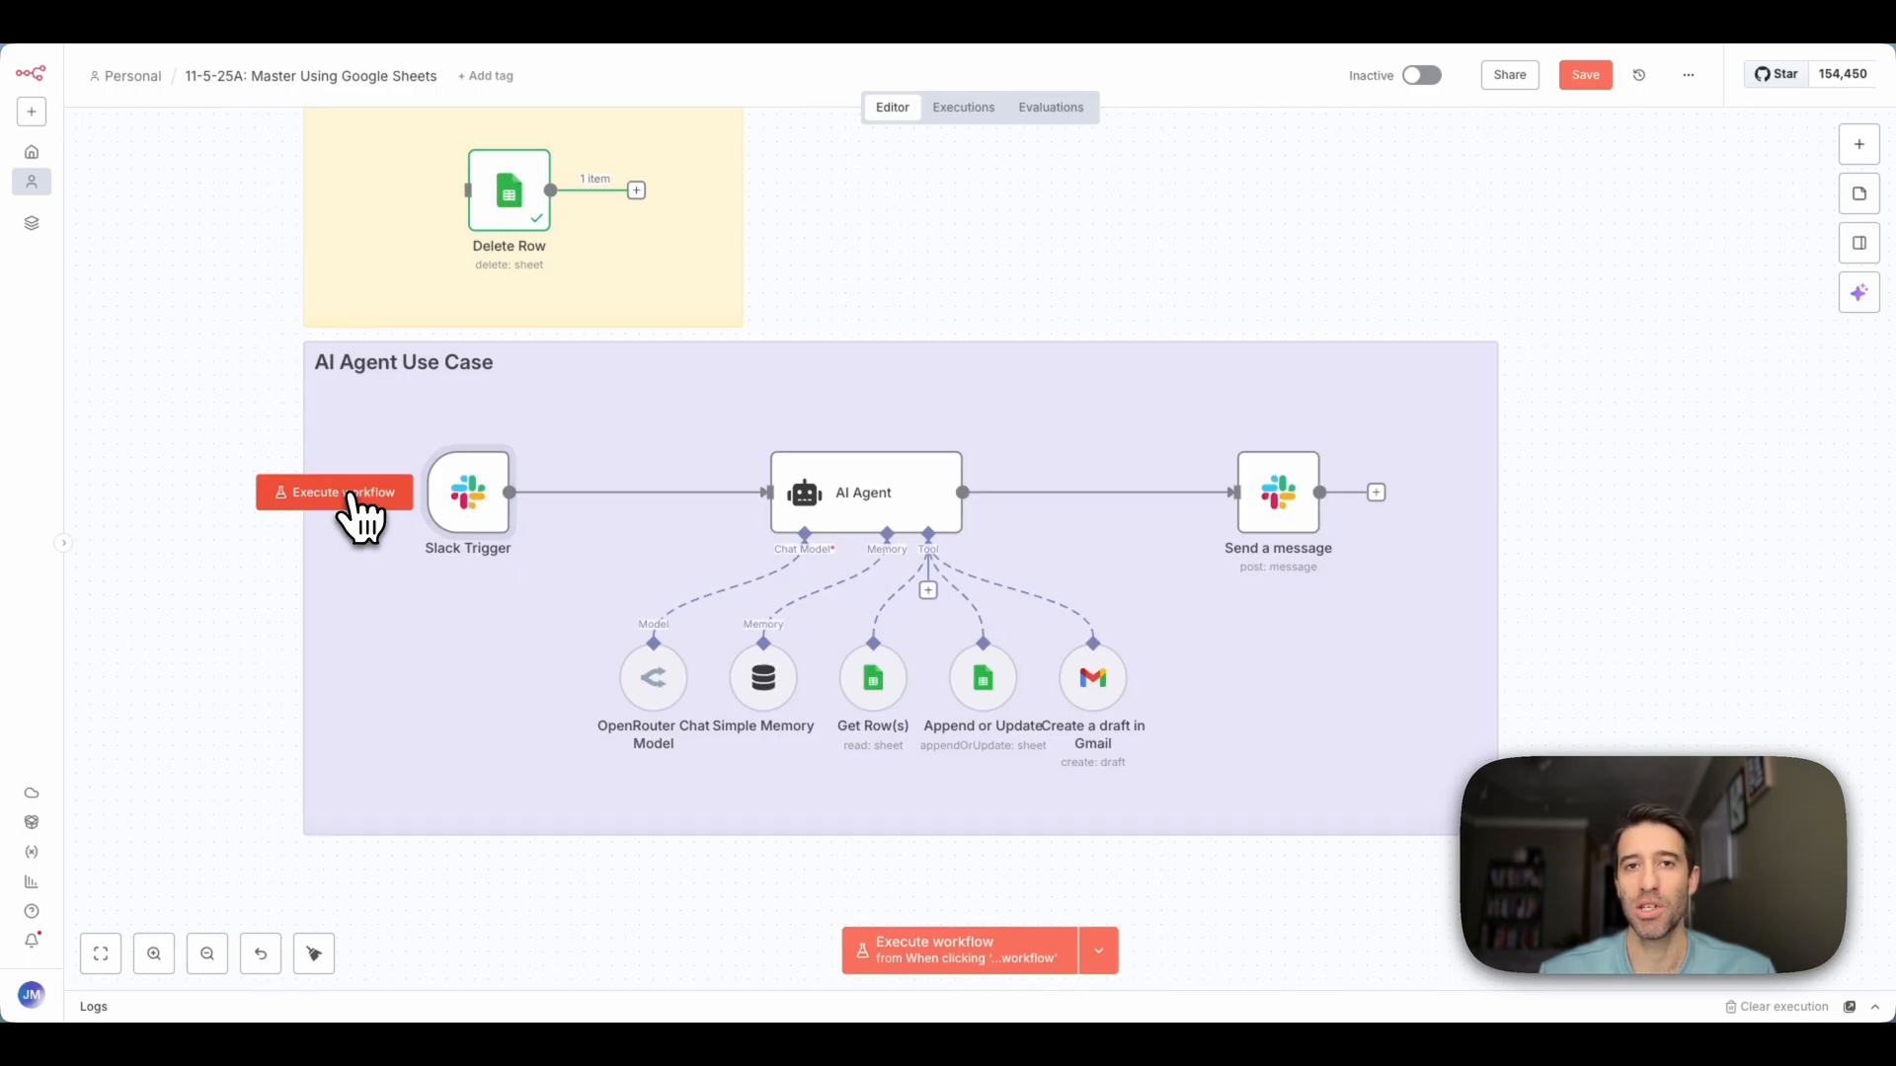
Execute the workflow from the Slack Trigger and post in Slack's #lakeview10thautomations: "can you give me the top most important lead i should work on right now?"
left_click(352, 494)
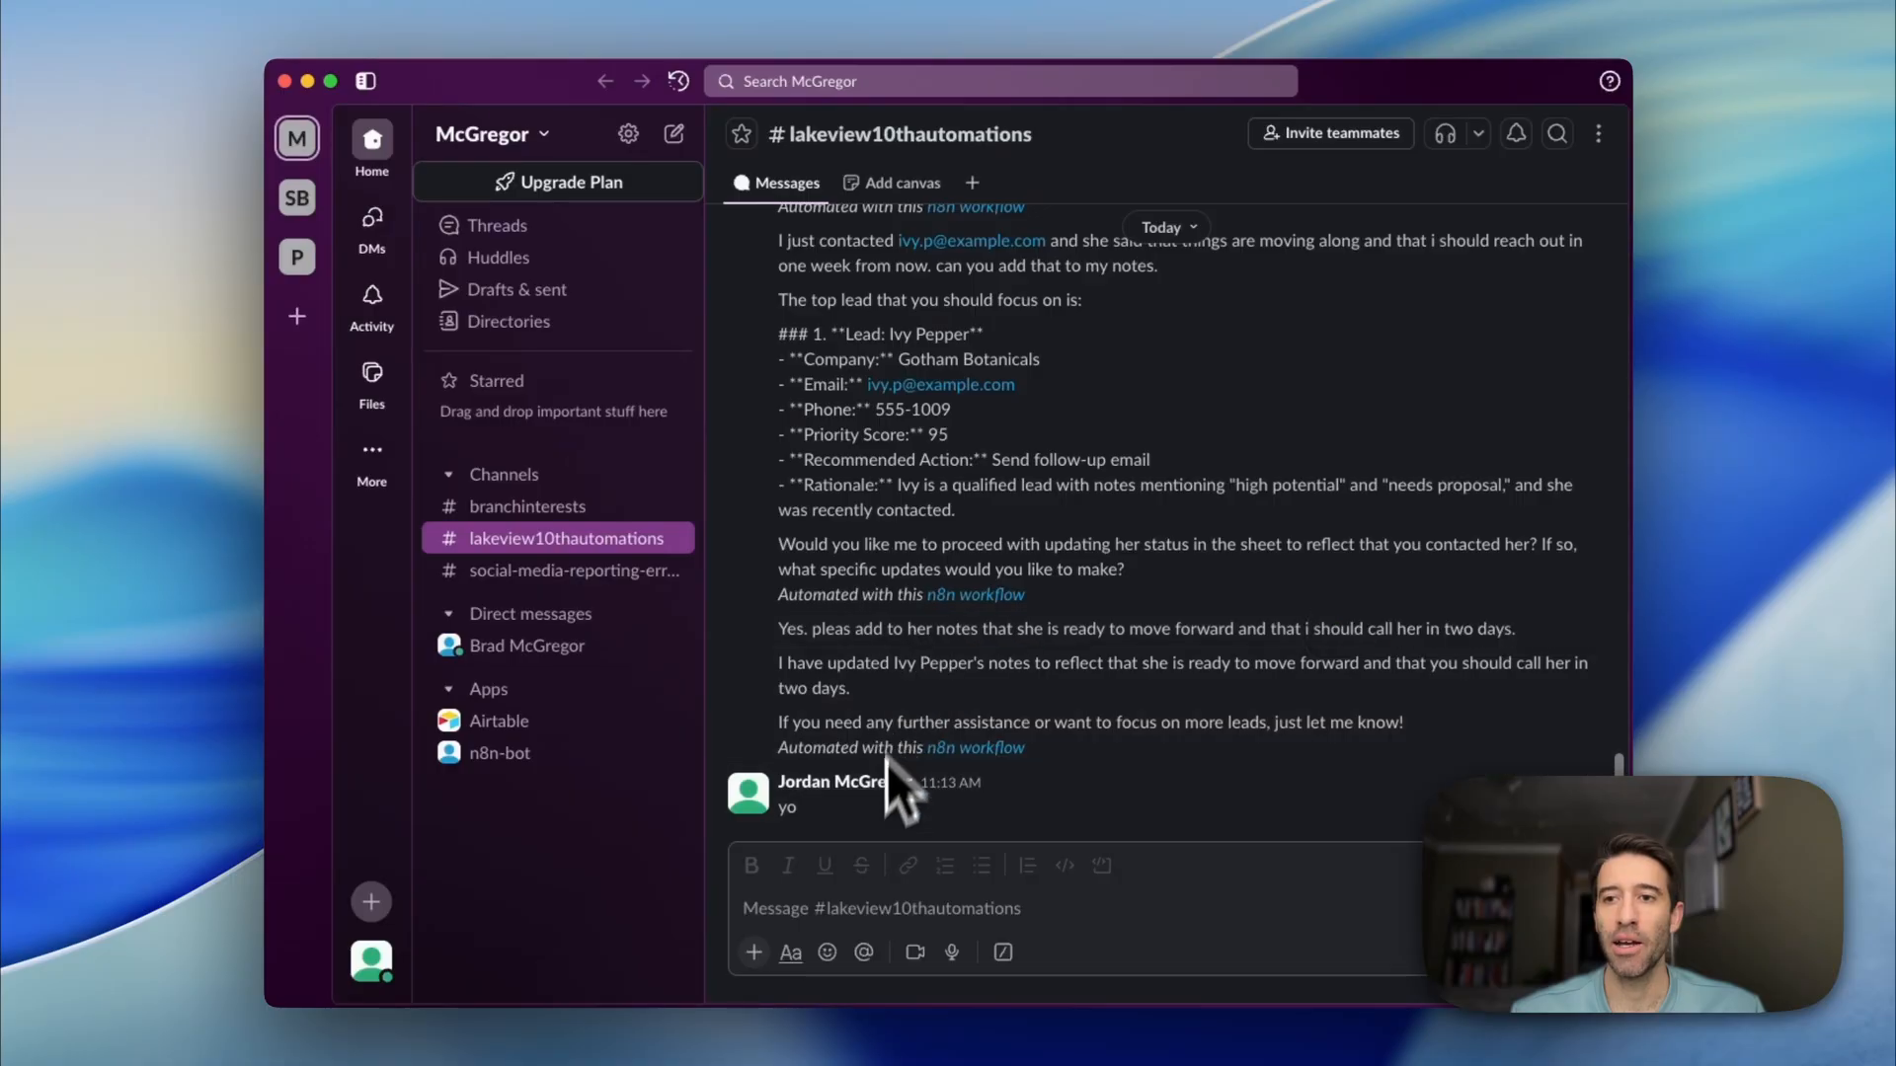
left_click(879, 908)
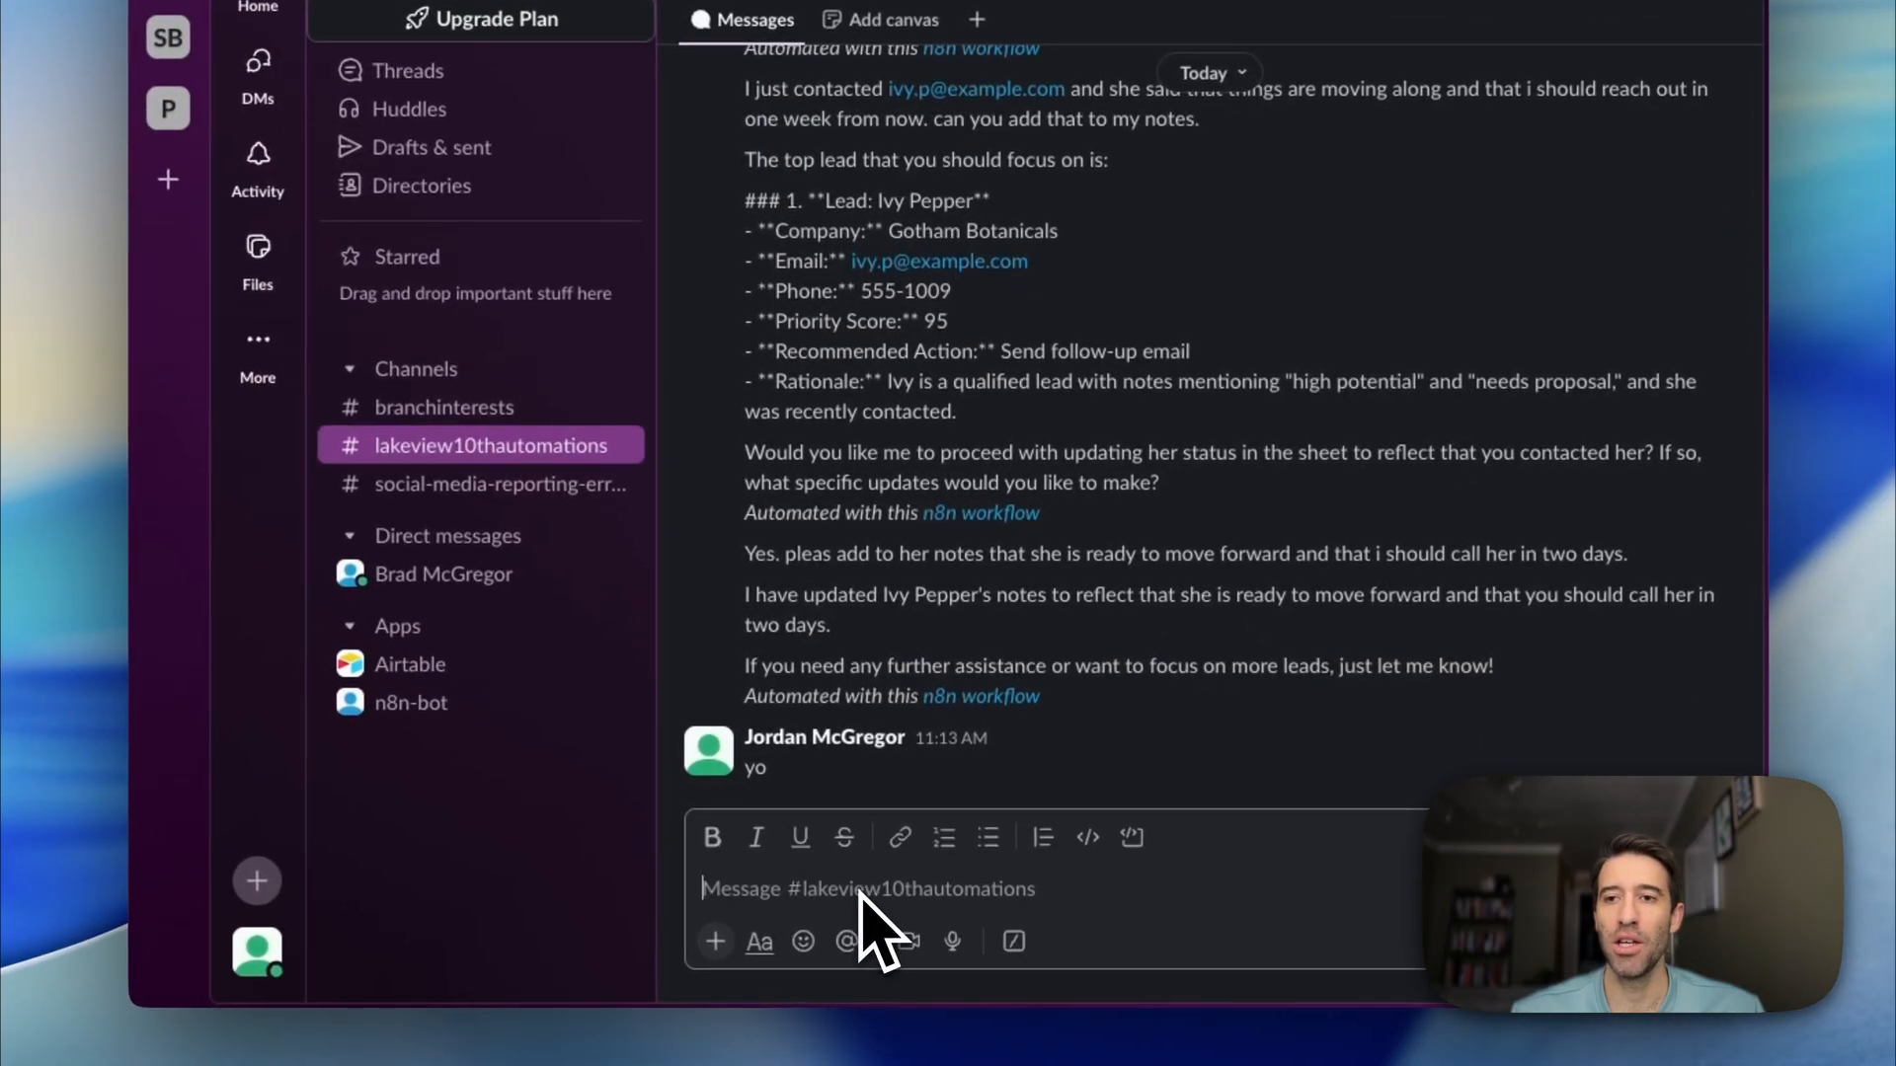
type("can you give me the top most important lead i should work on right now?")
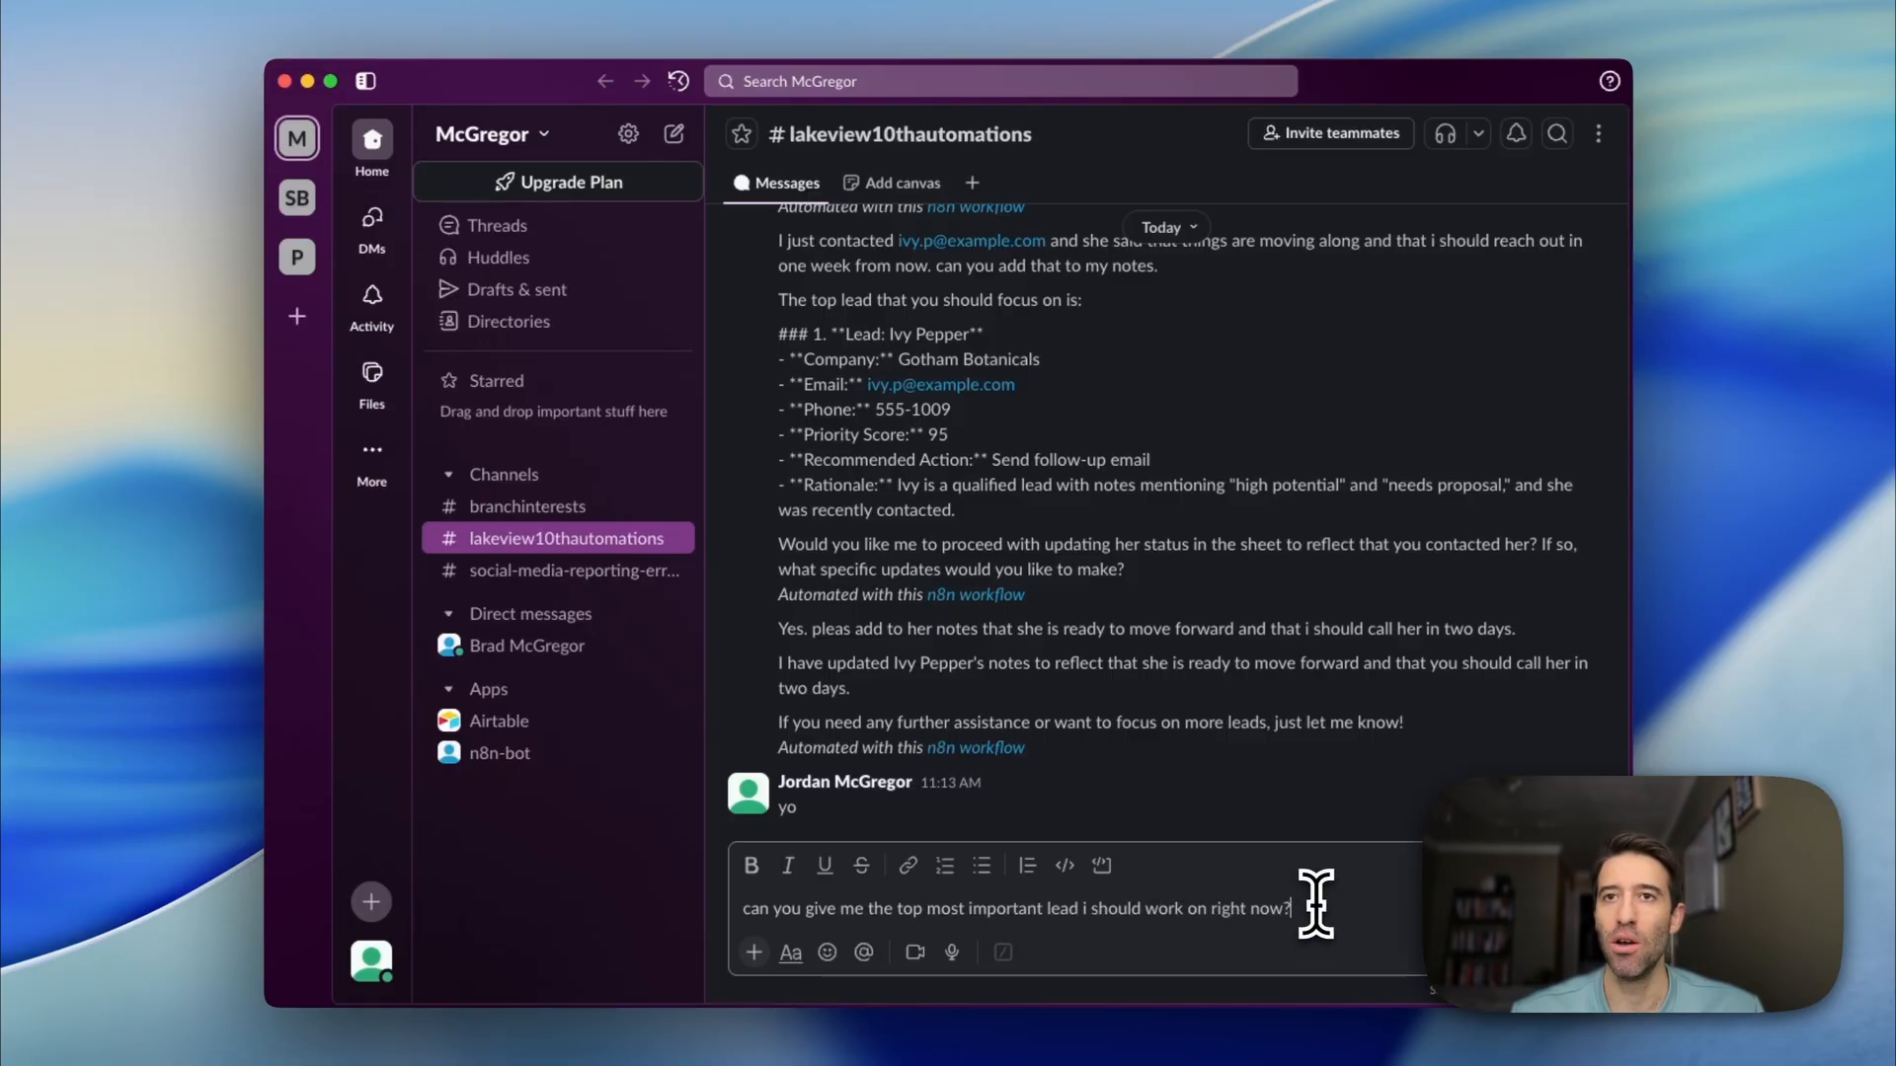
left_click(1081, 908)
type("s")
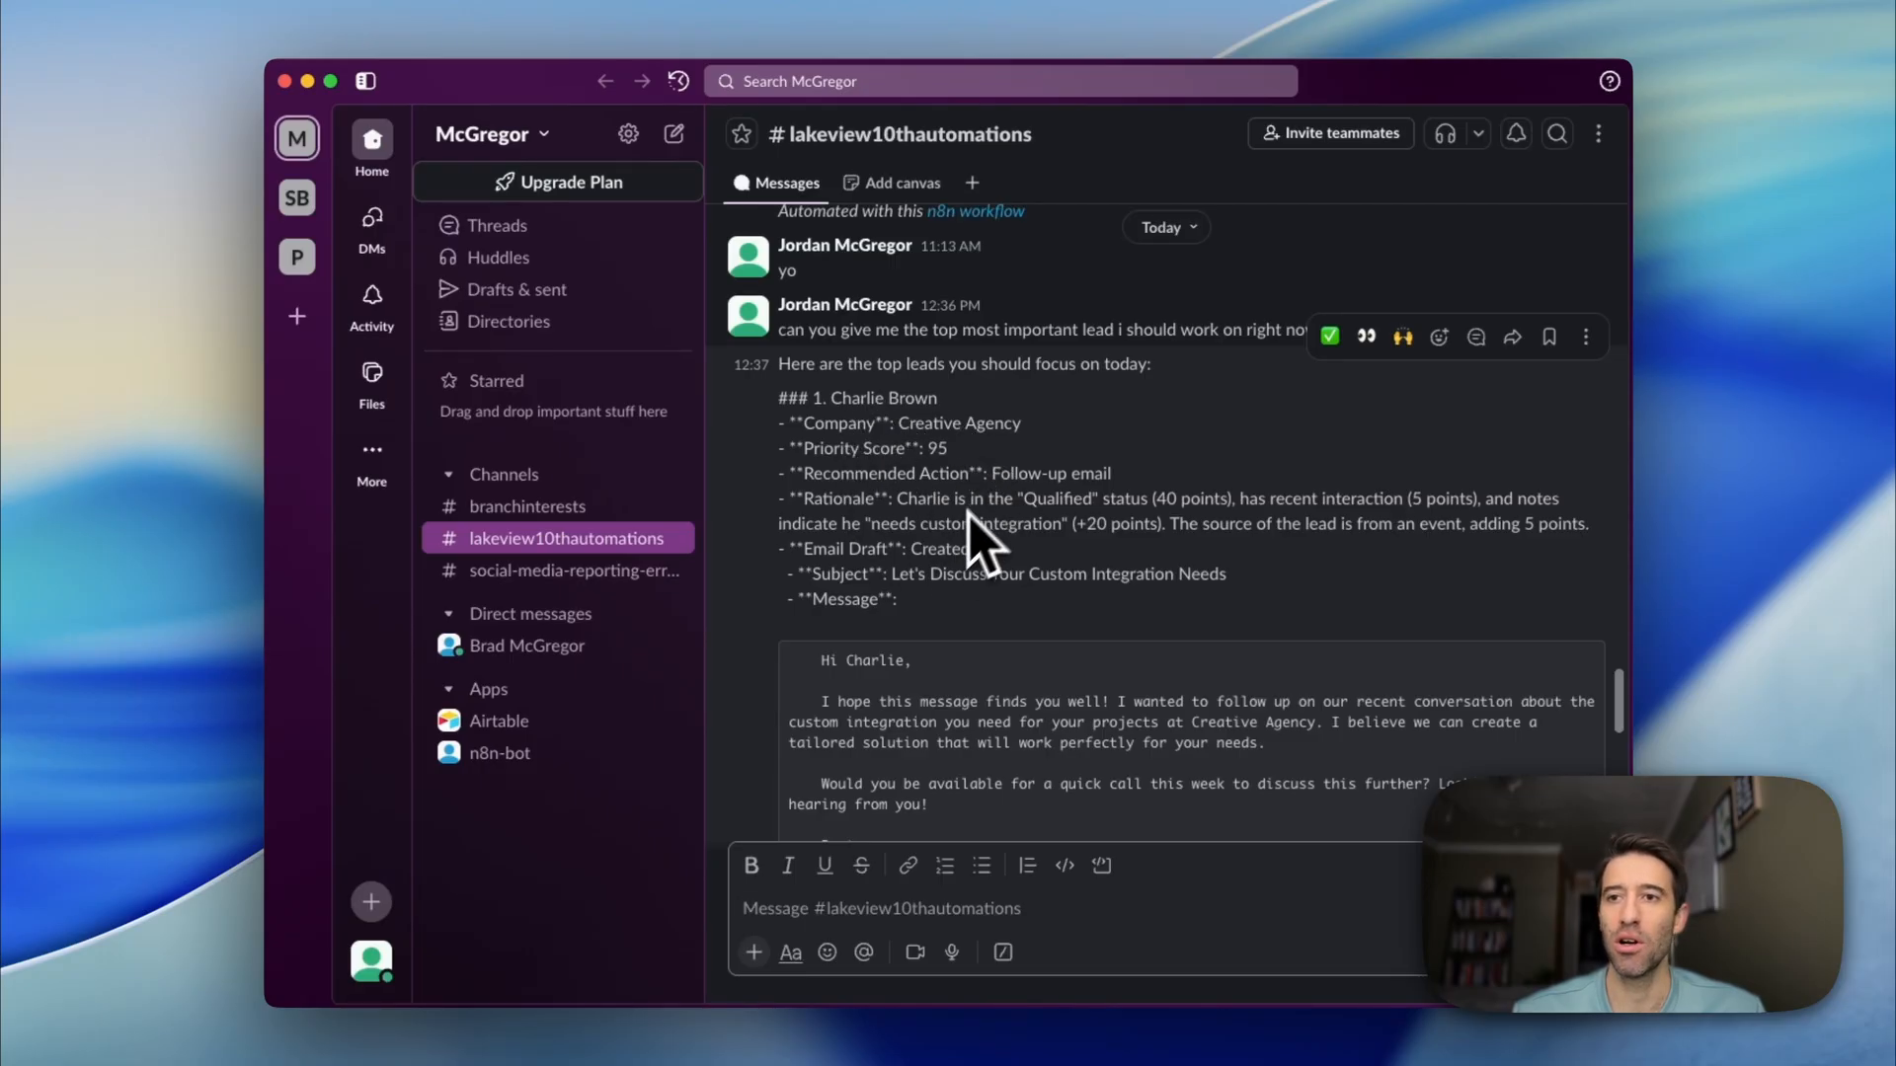
Read the agent's lead recommendations and generated email drafts in the Slack channel
scroll(893, 525, "down", 1)
scroll(893, 526, "down", 2)
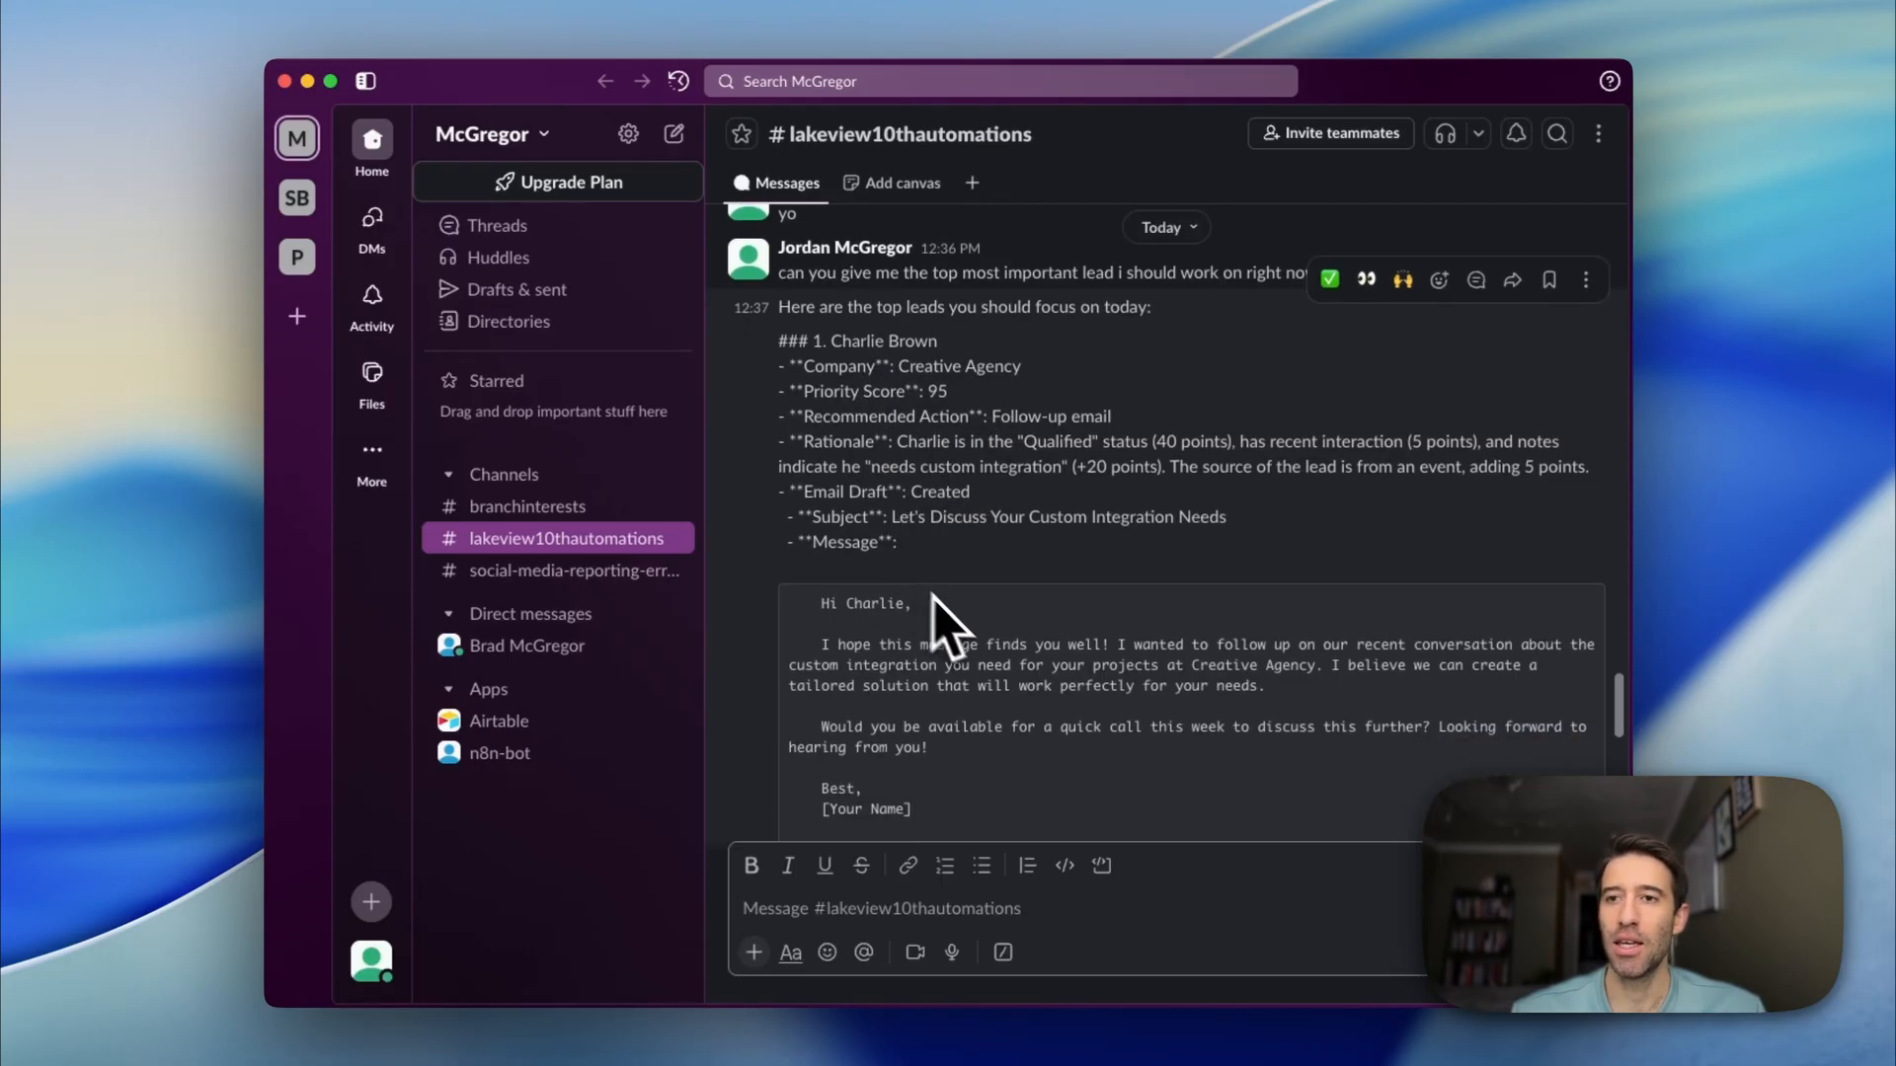
scroll(920, 642, "down", 5)
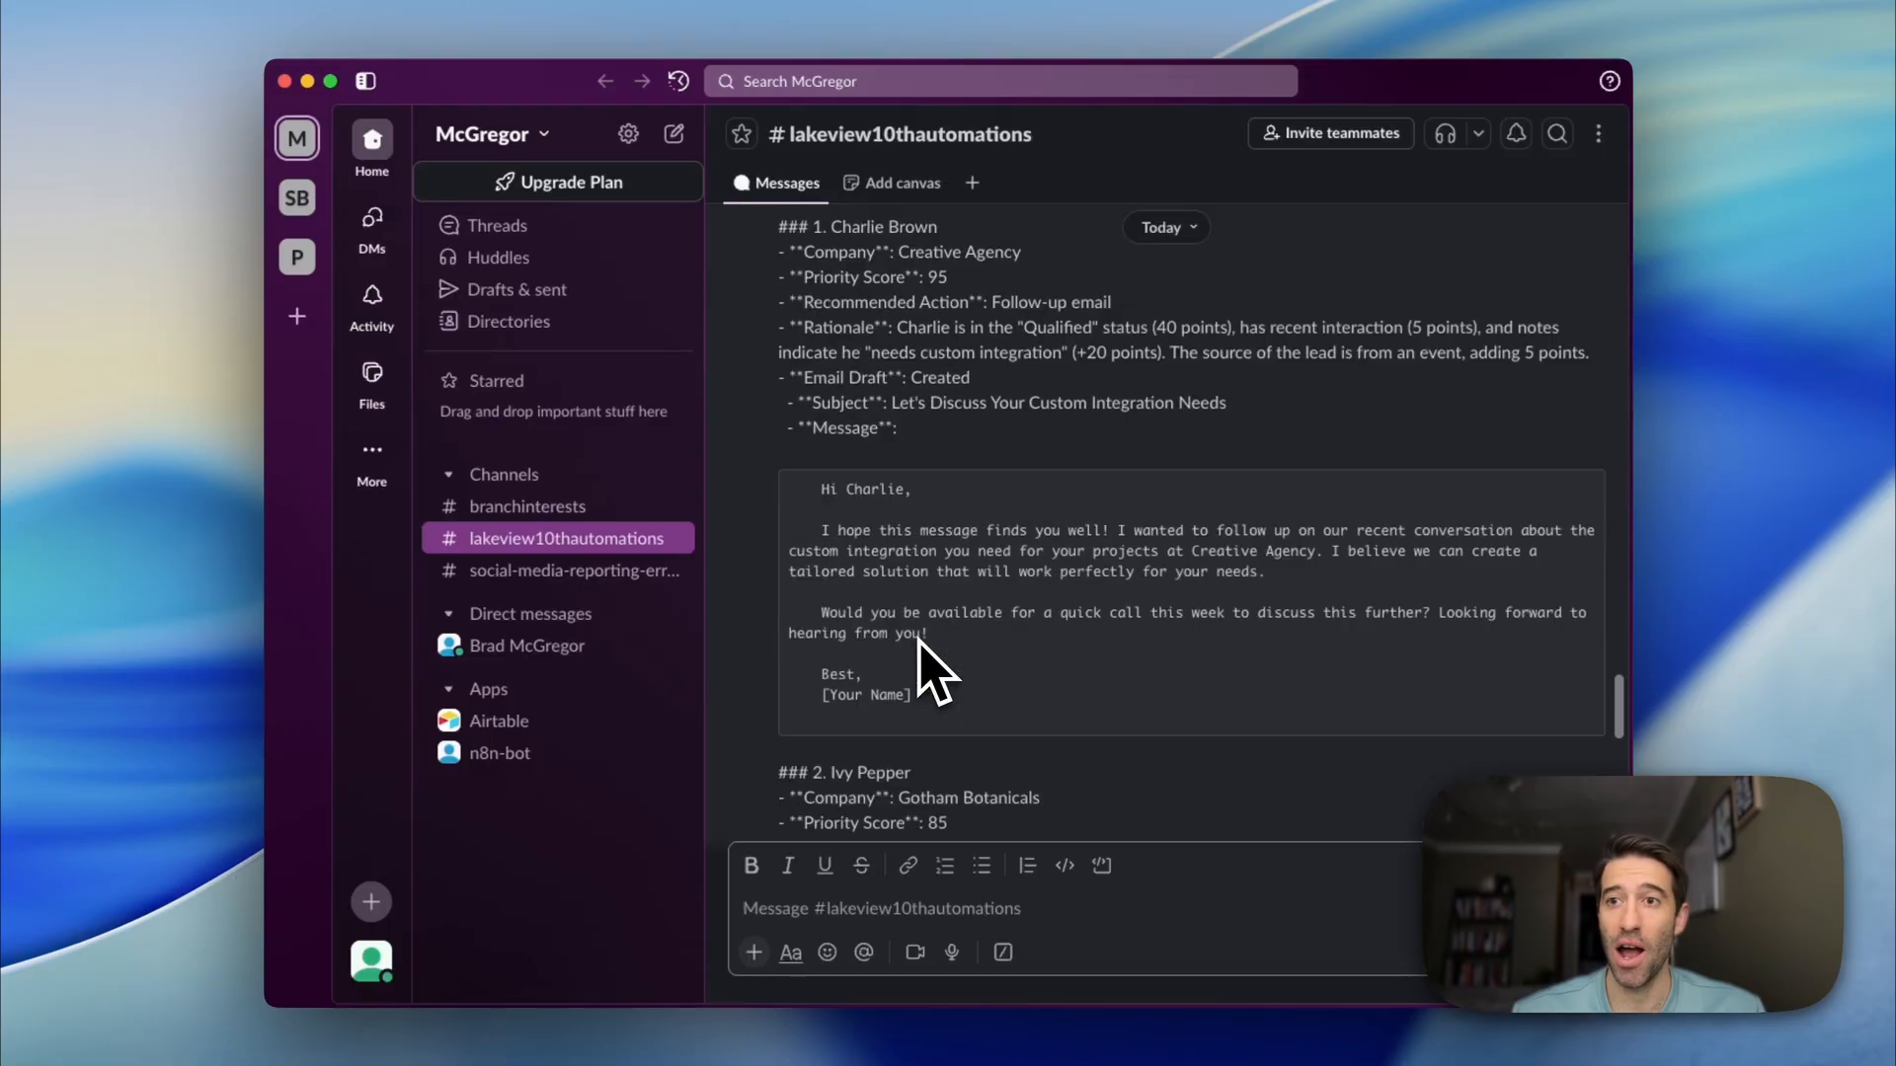
scroll(924, 553, "up", 2)
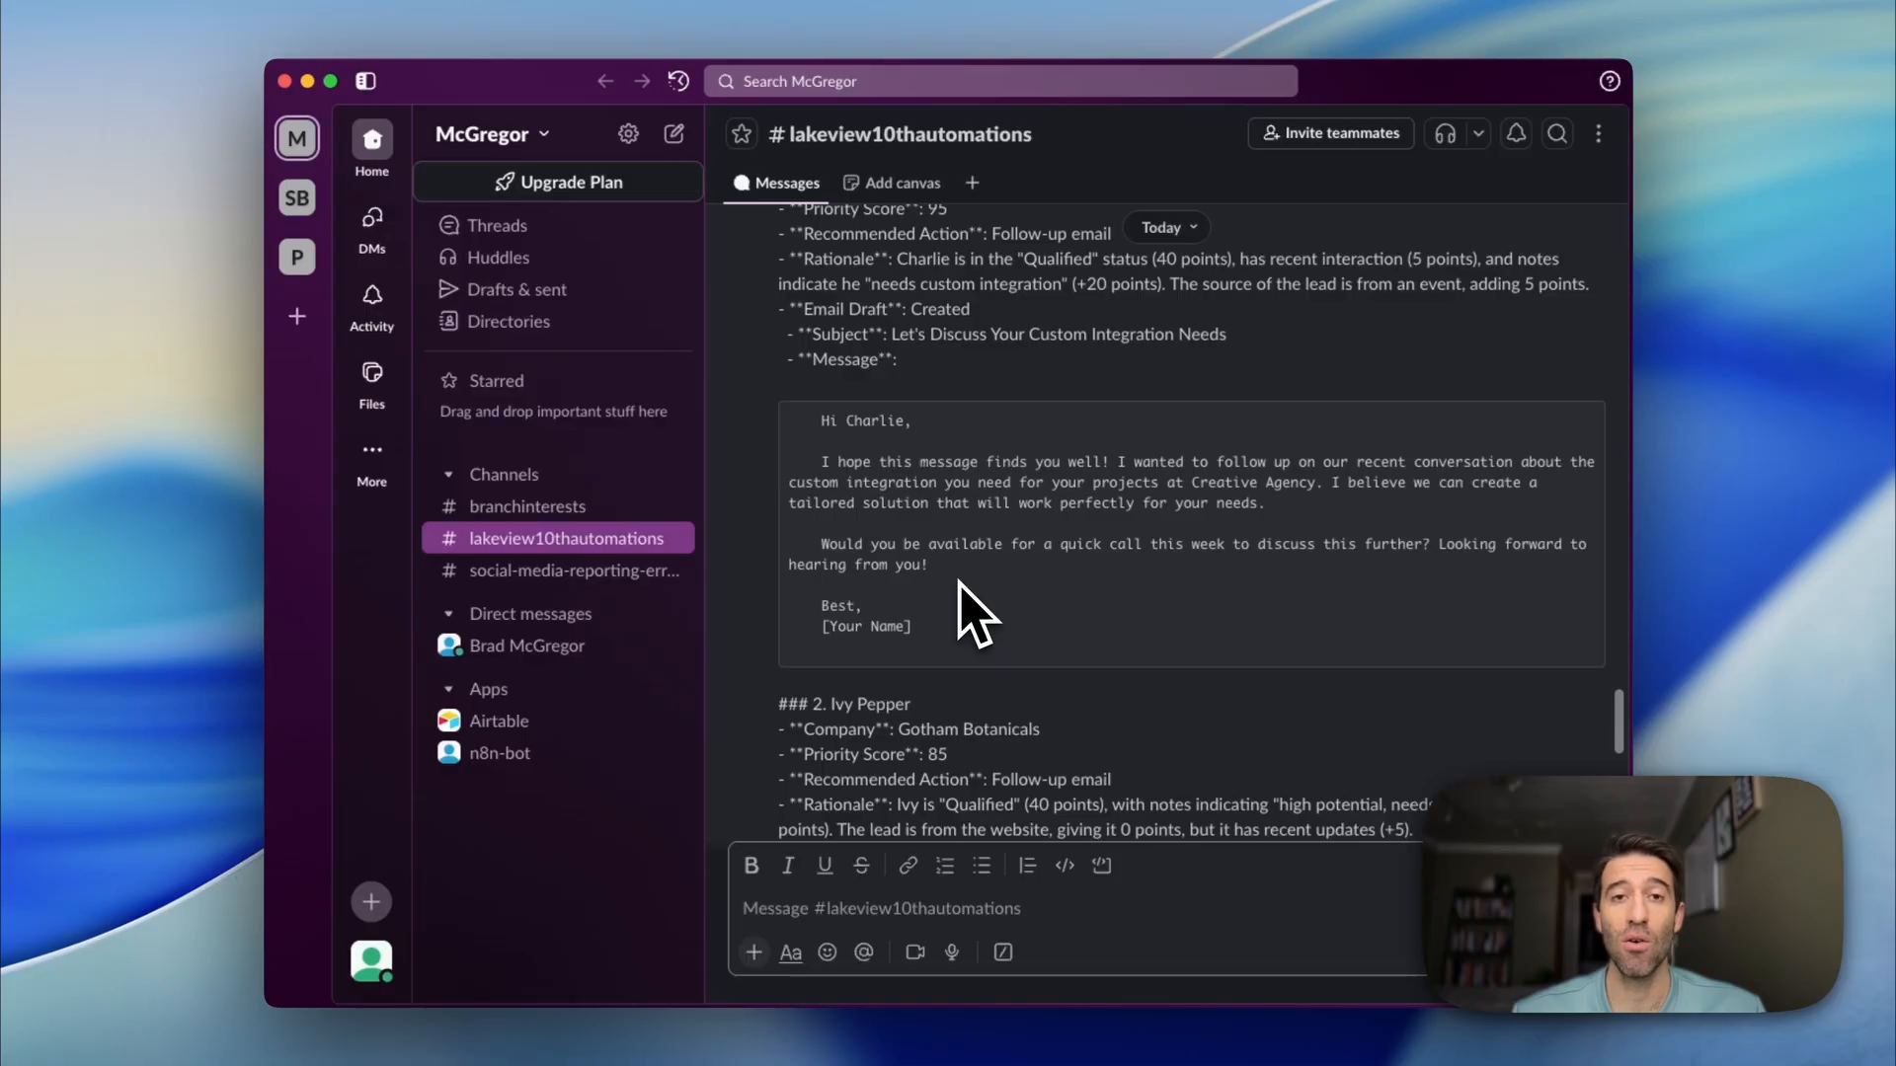
scroll(968, 607, "down", 10)
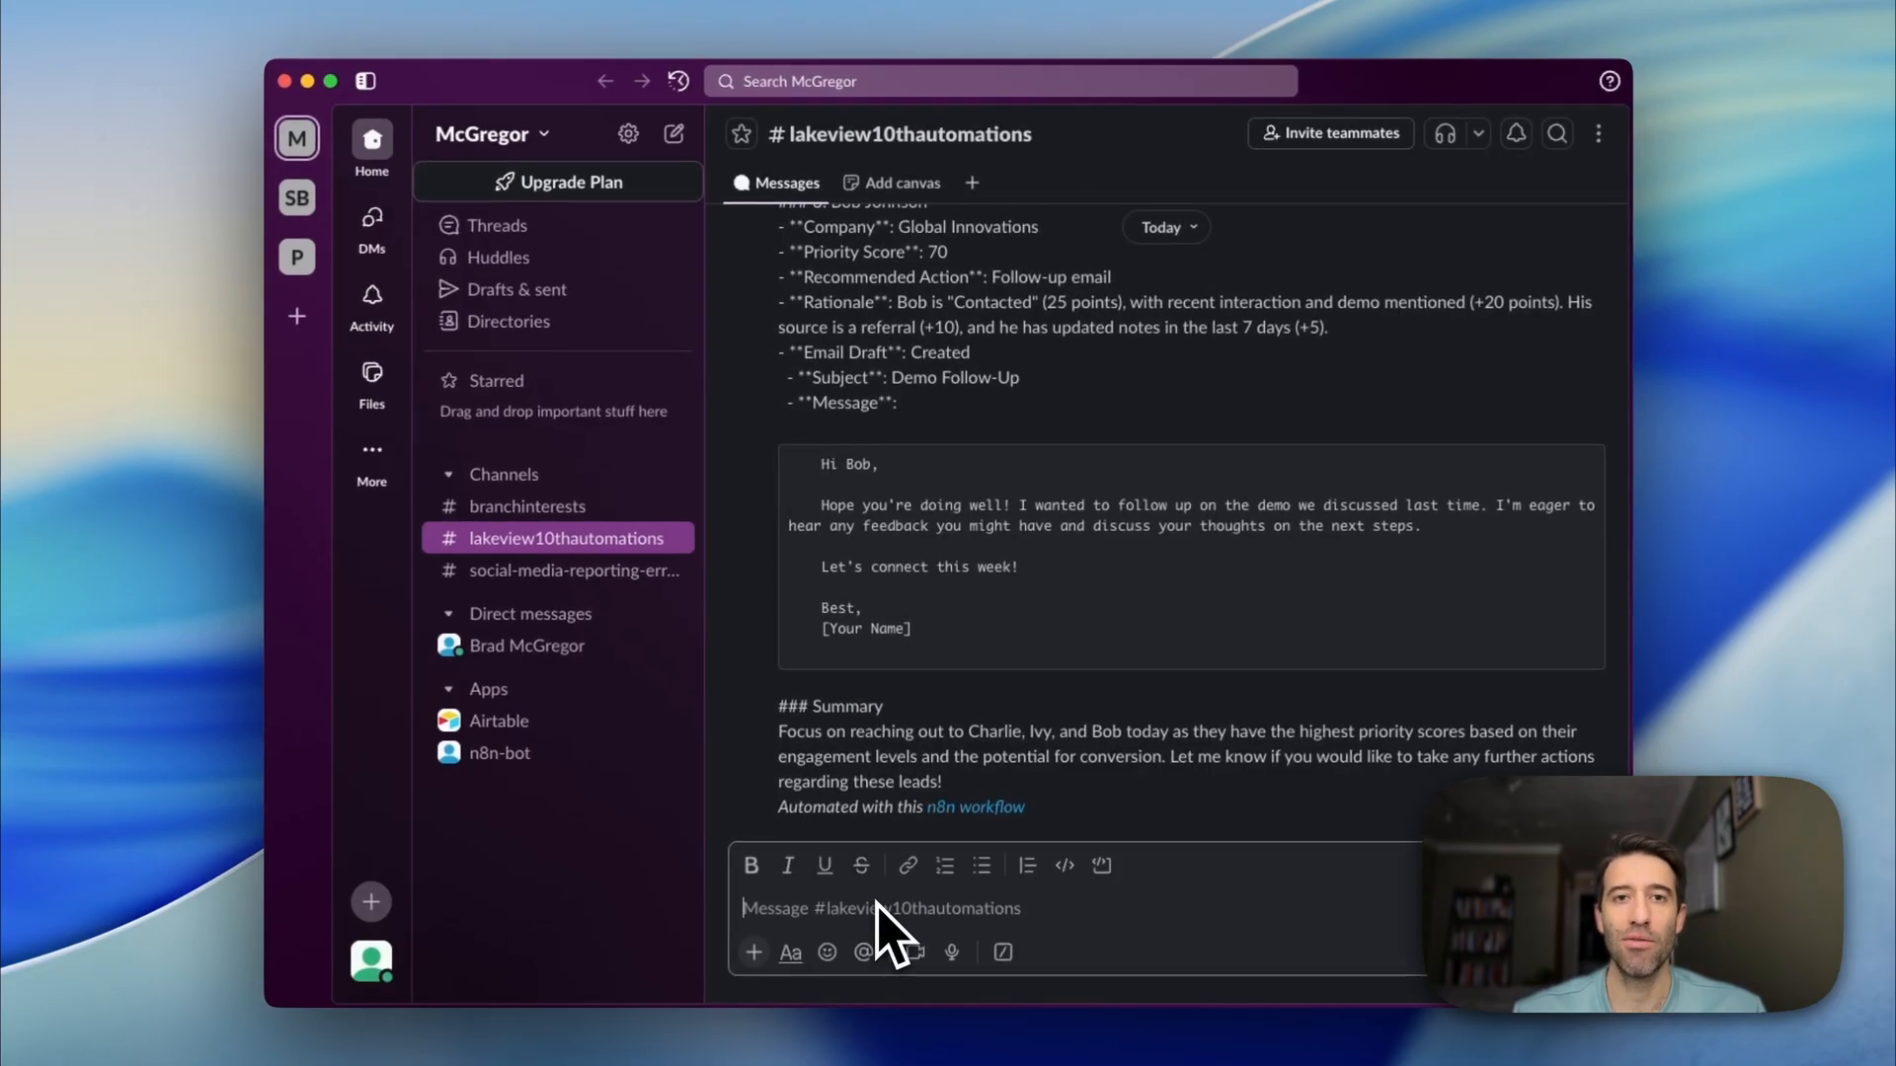
scroll(1087, 647, "up", 10)
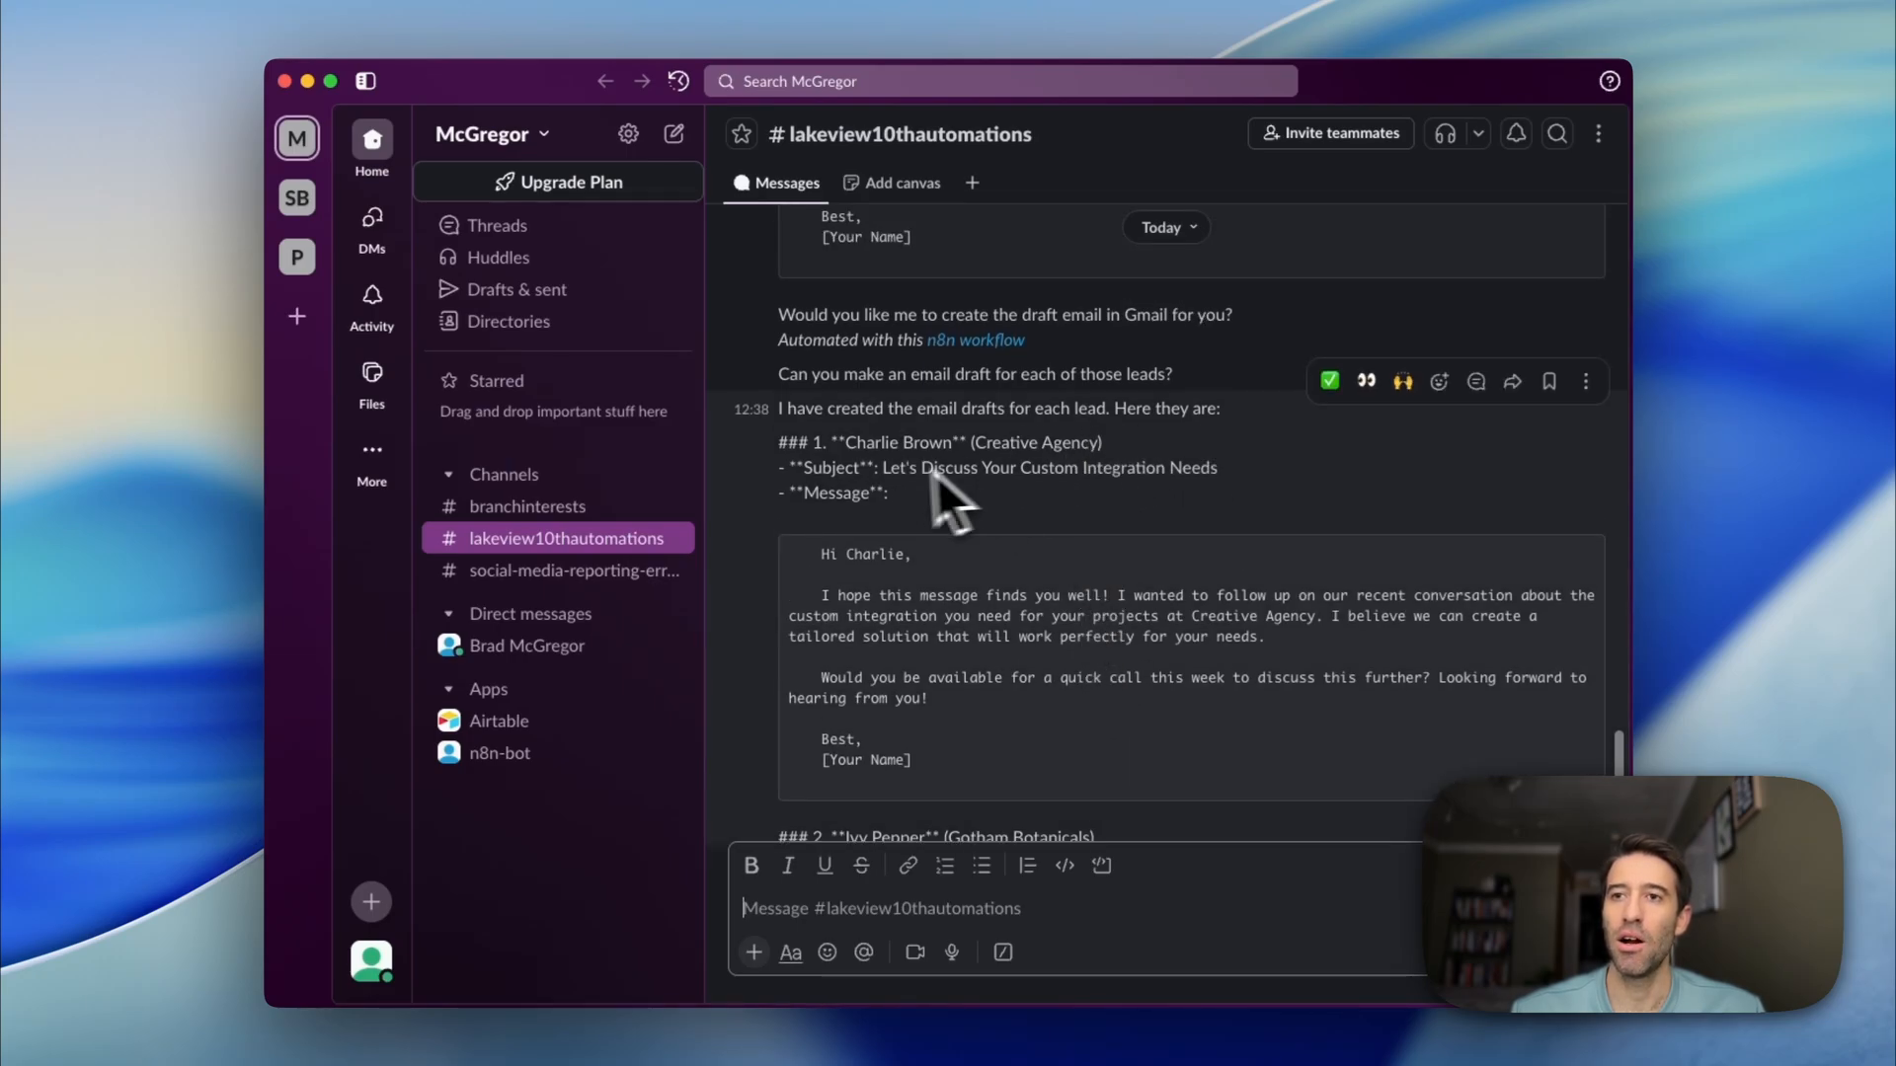
scroll(894, 504, "down", 8)
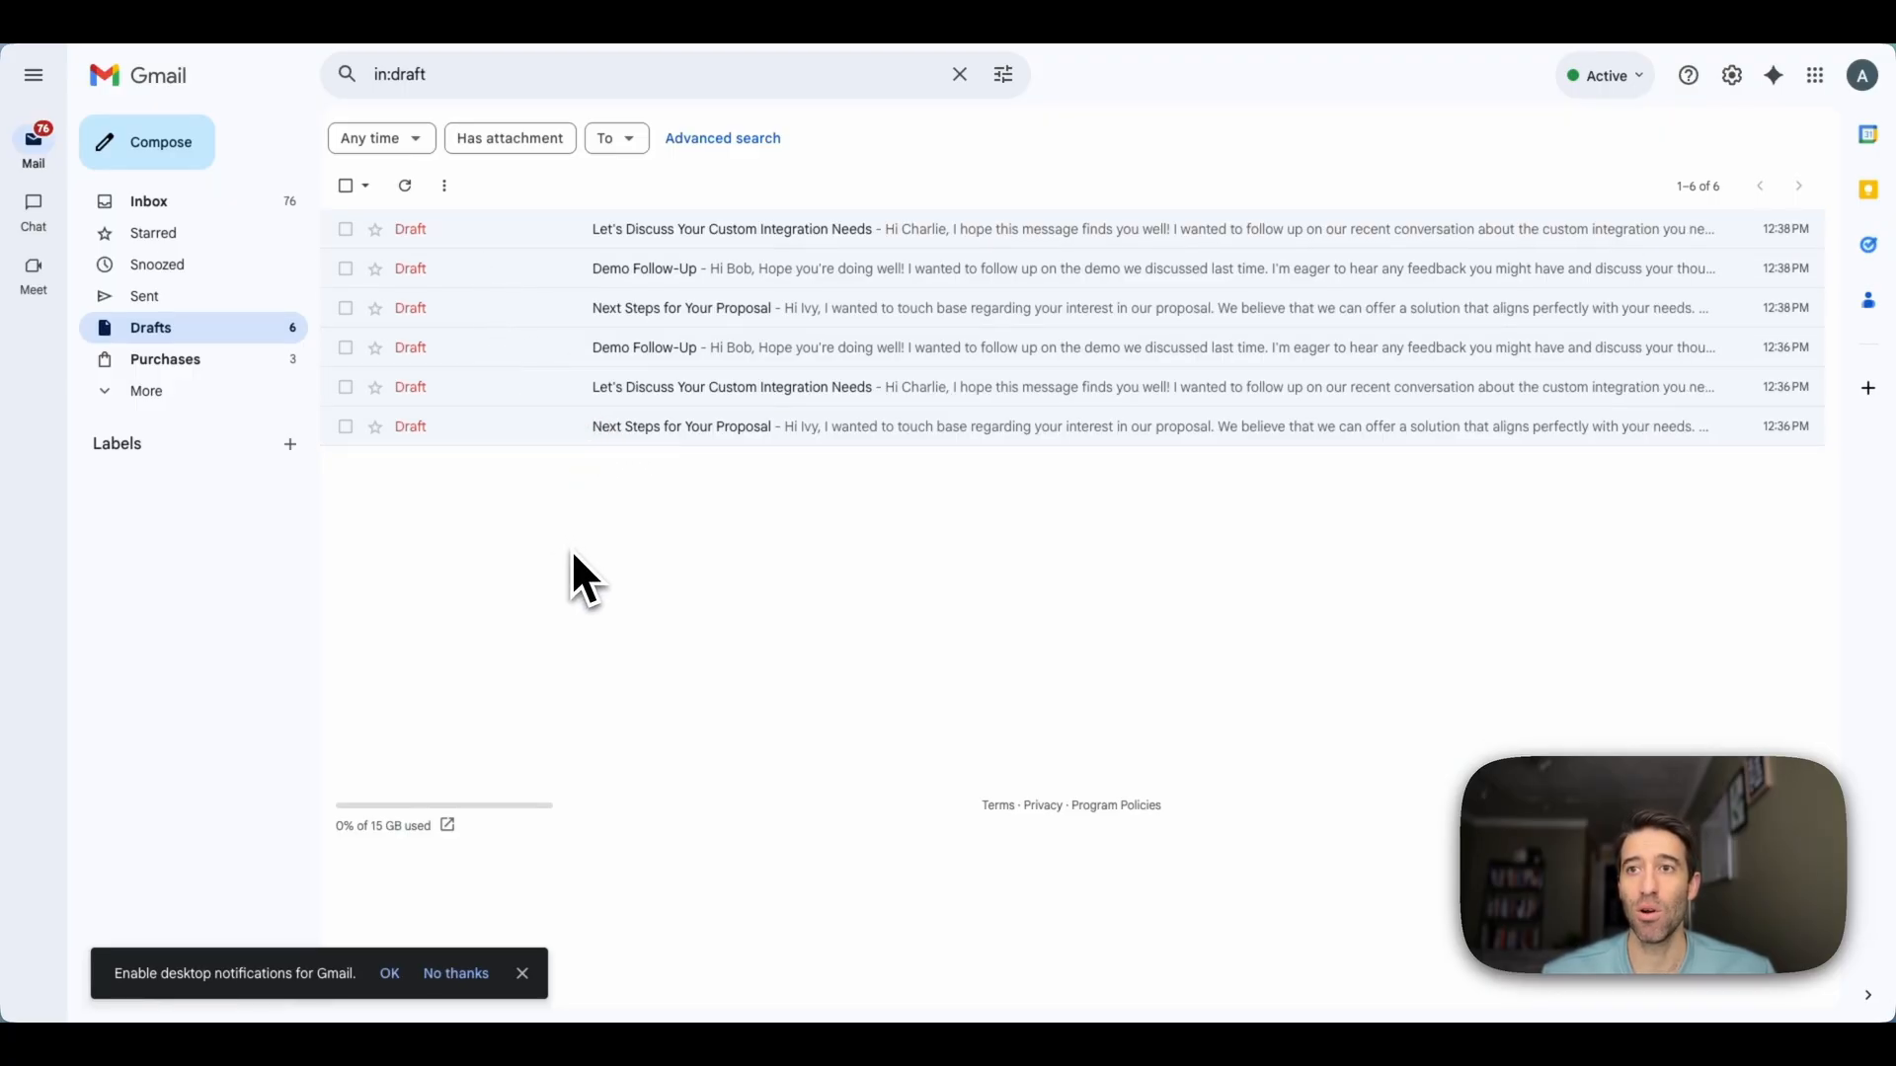
In Gmail's drafts, open the newest "Let's Discuss Your Custom Integration Needs" draft, check its sign-off placeholder and close it
left_click(541, 242)
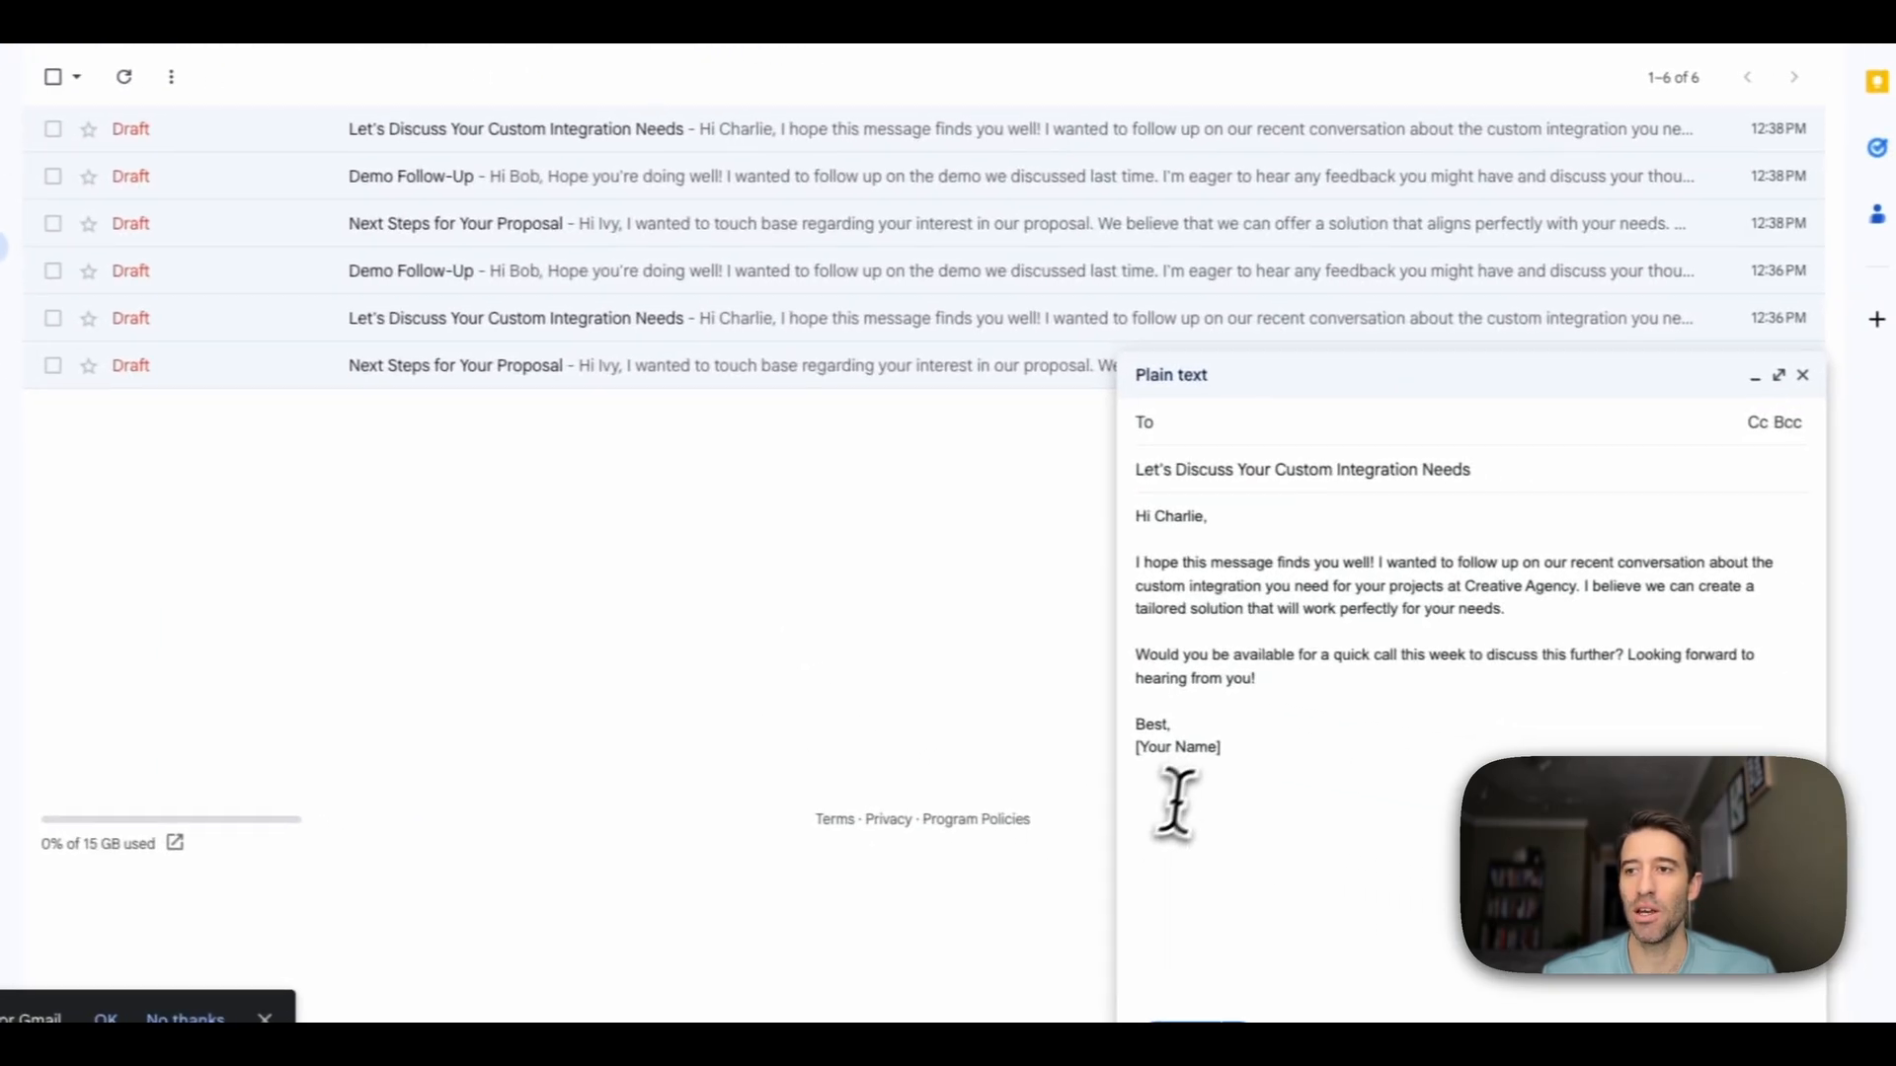
left_click_drag(1229, 753, 1122, 785)
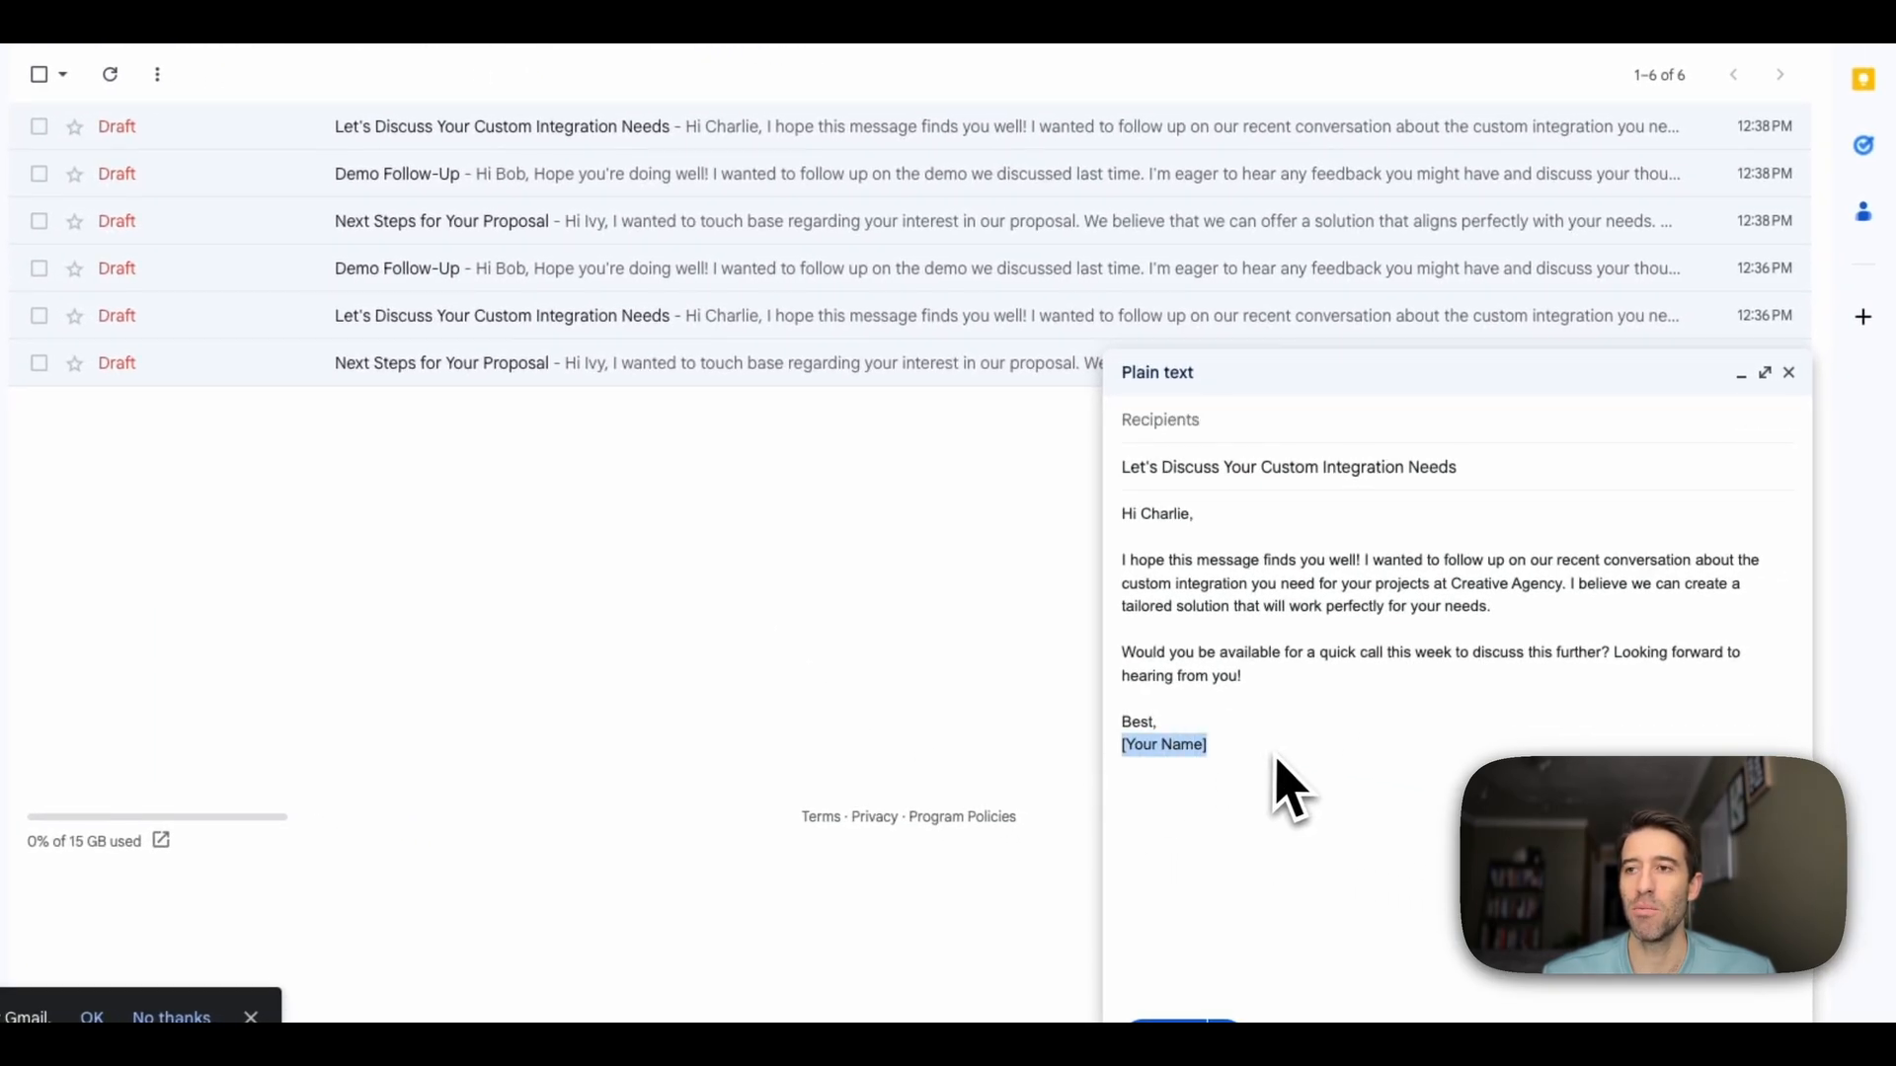
left_click(1789, 372)
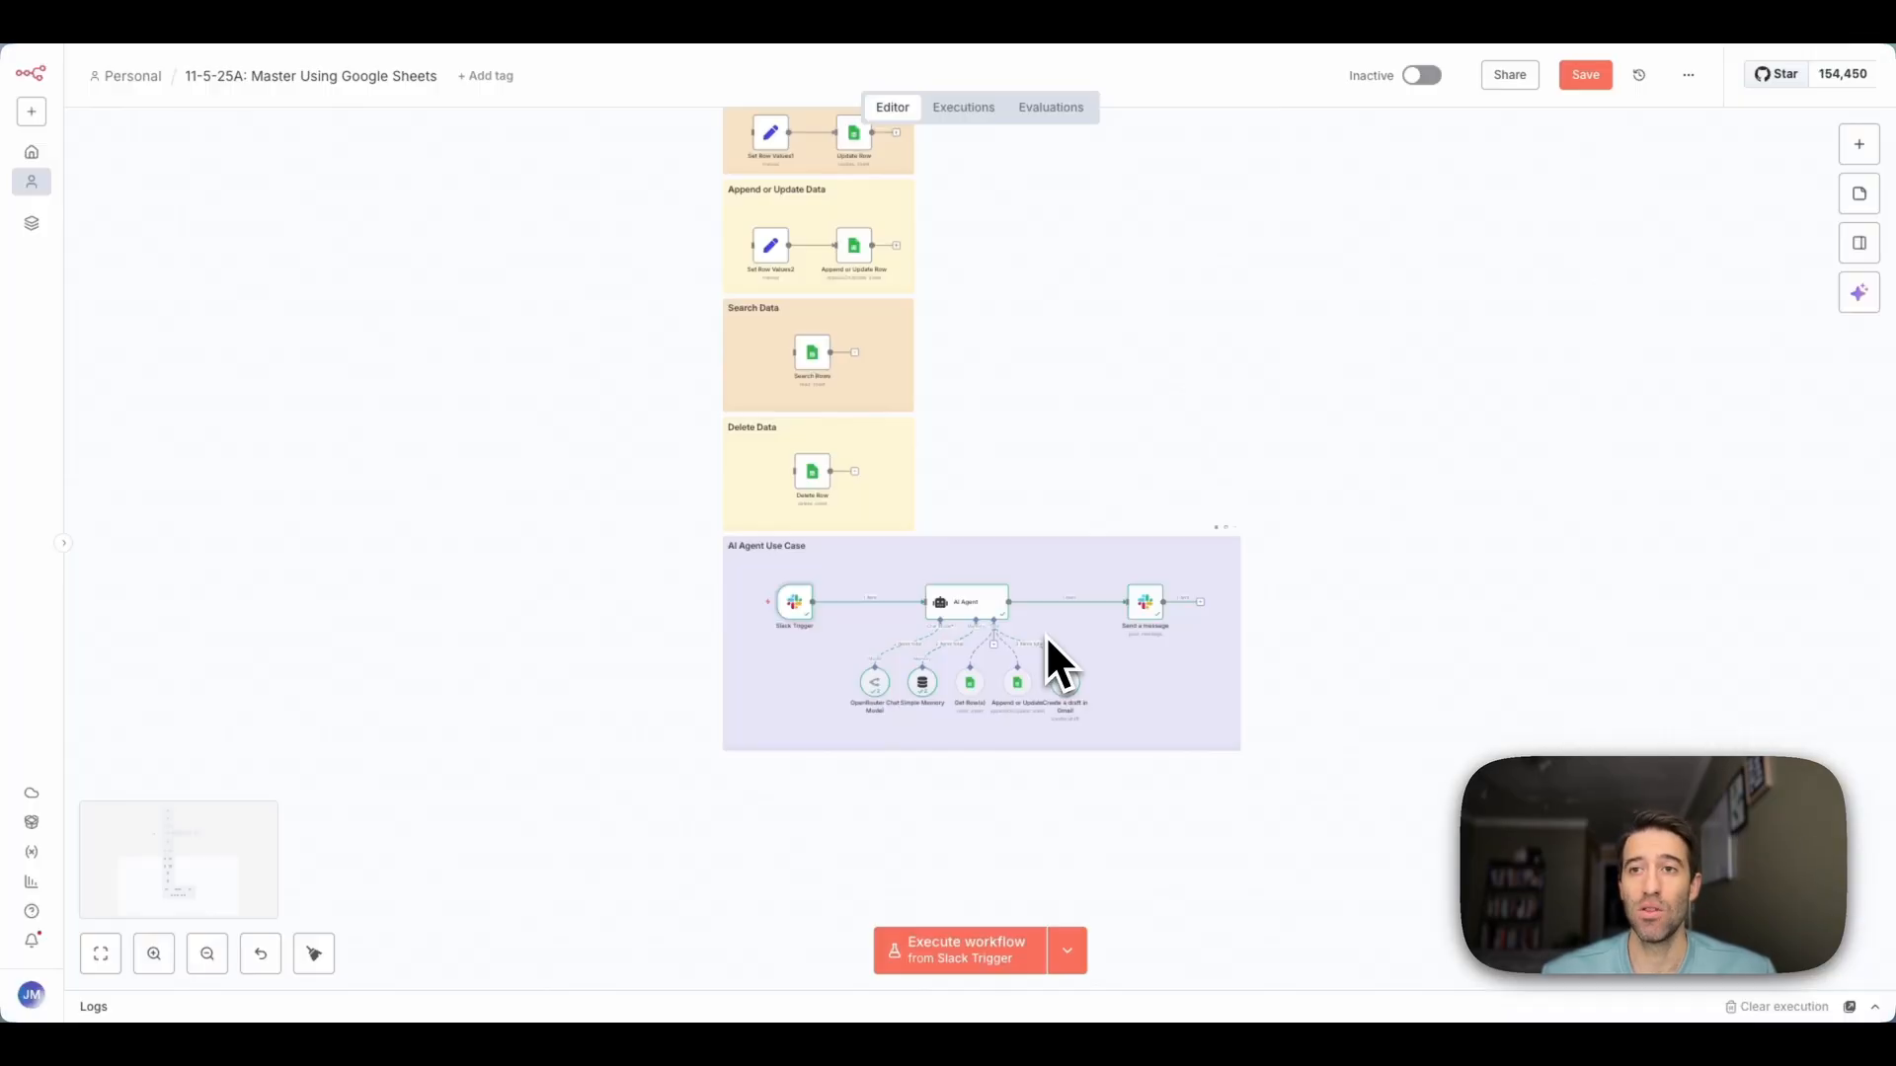
scroll(1045, 636, "down", 5)
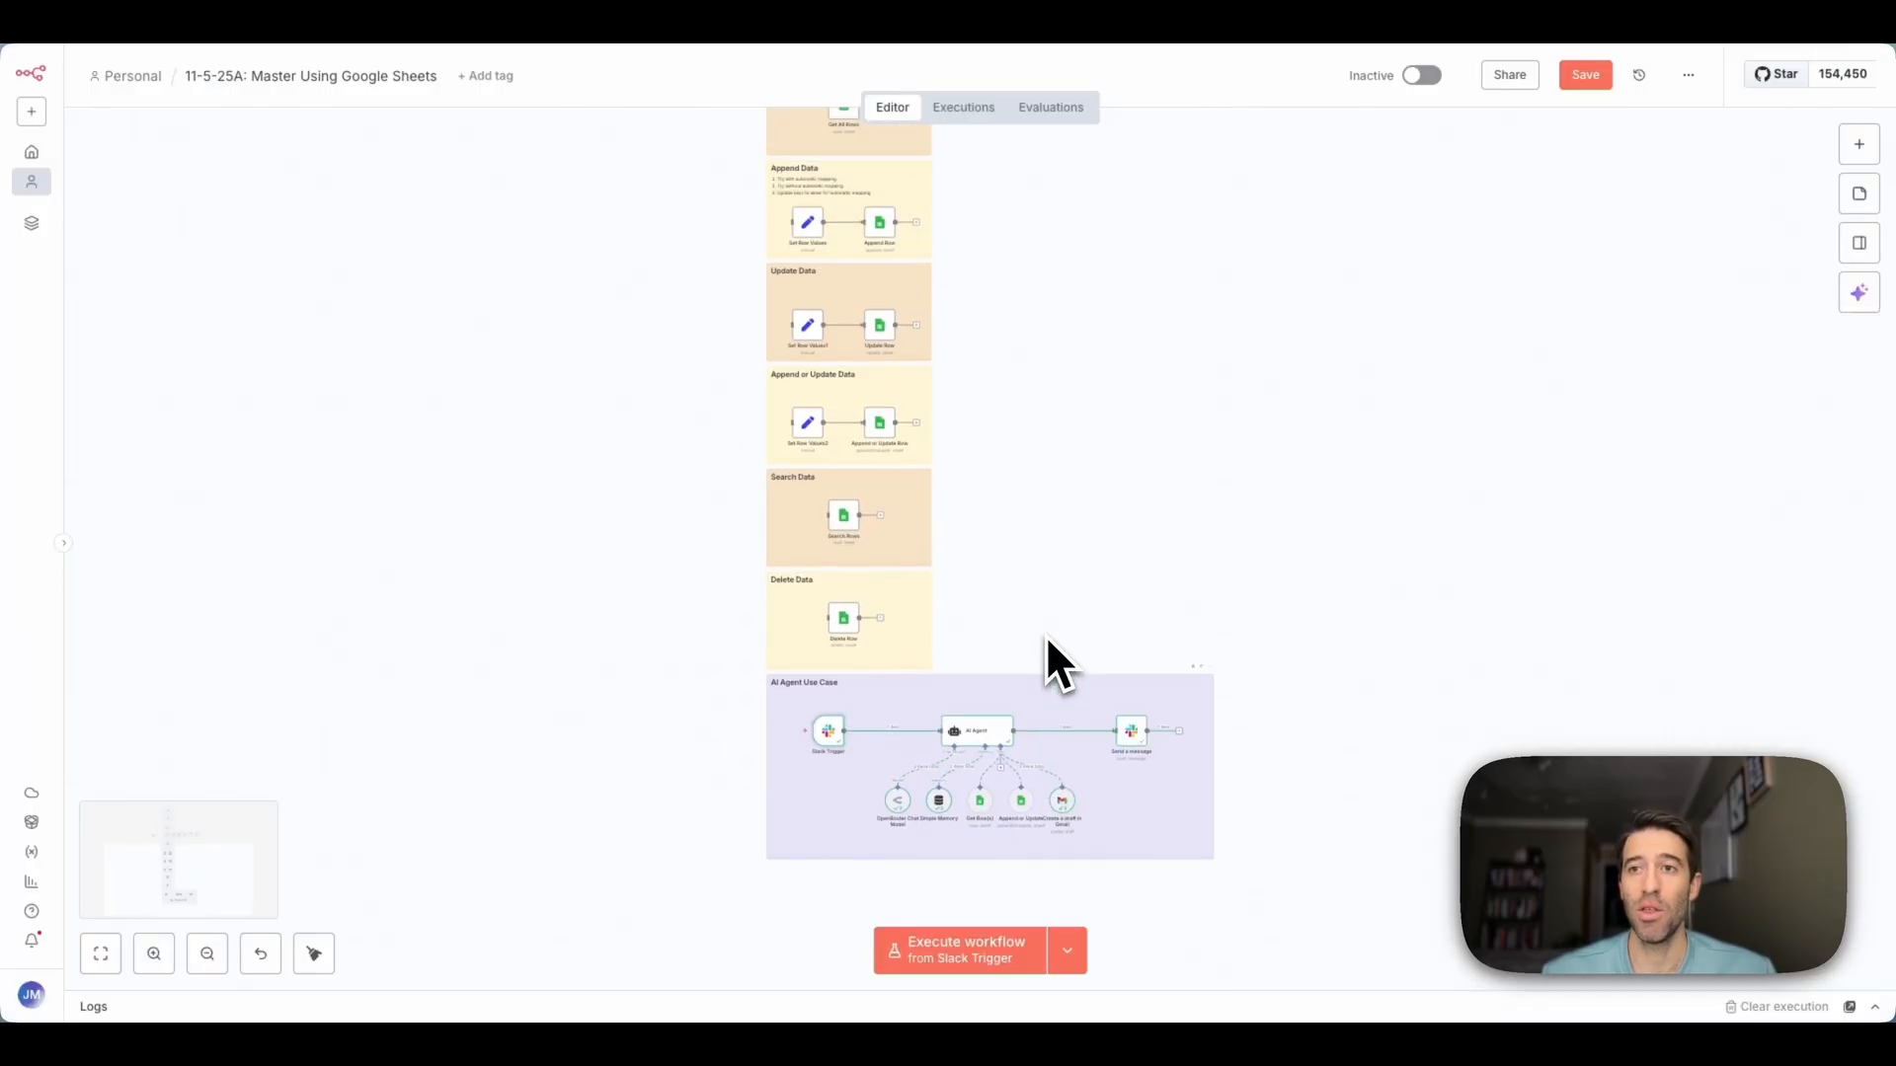
scroll(1045, 635, "down", 3)
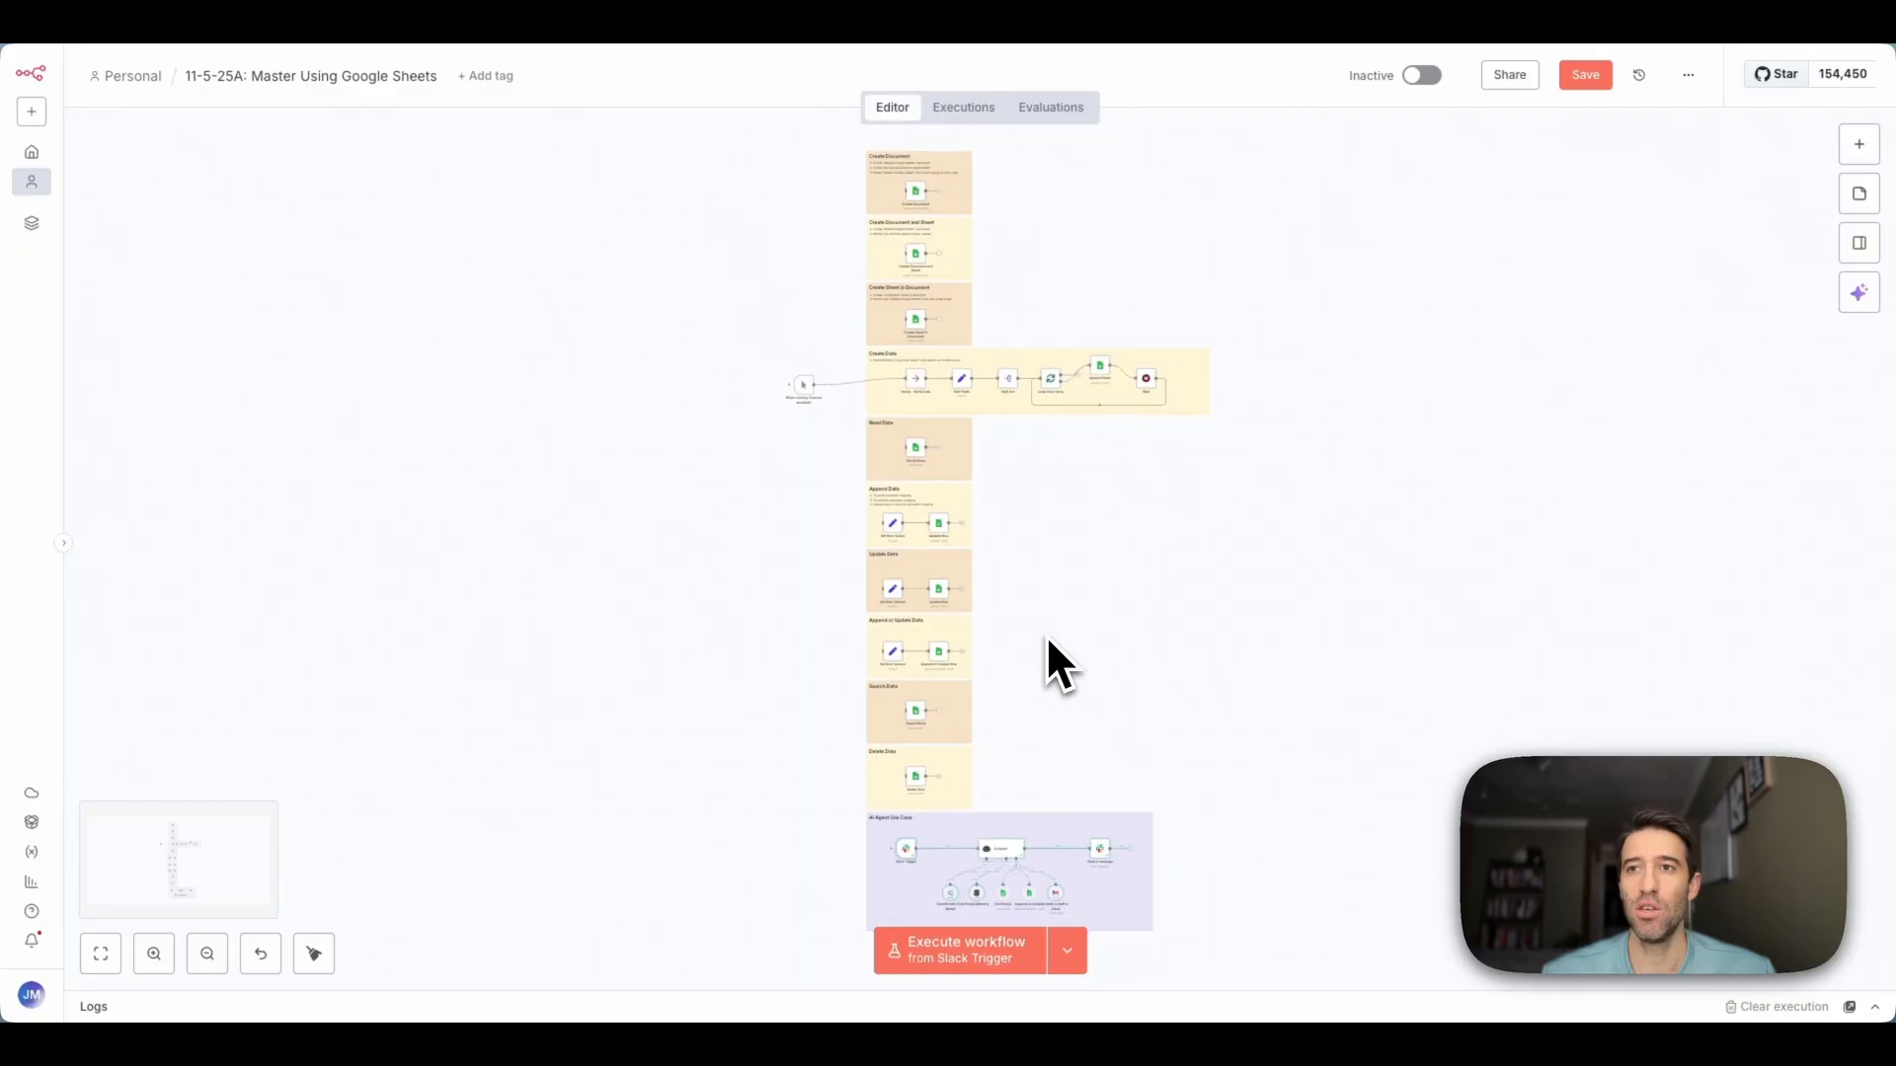
scroll(1045, 636, "down", 1)
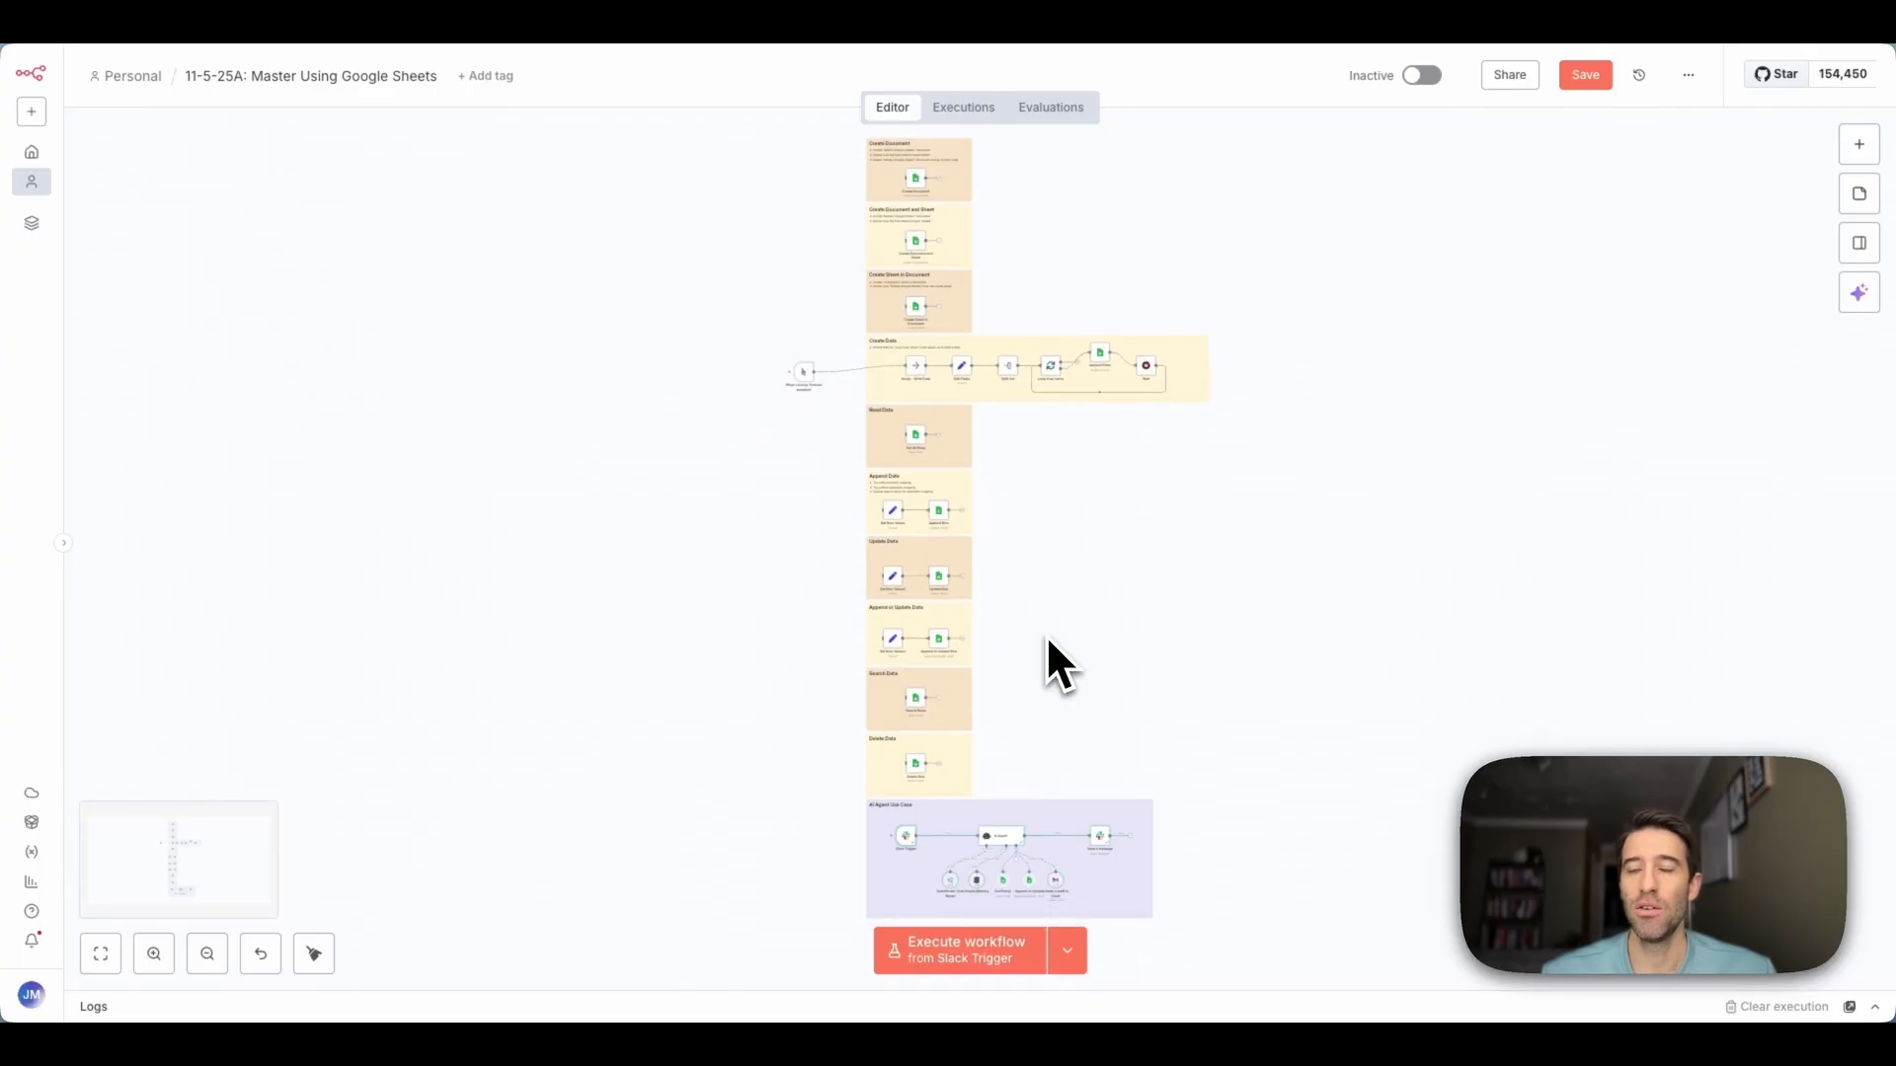